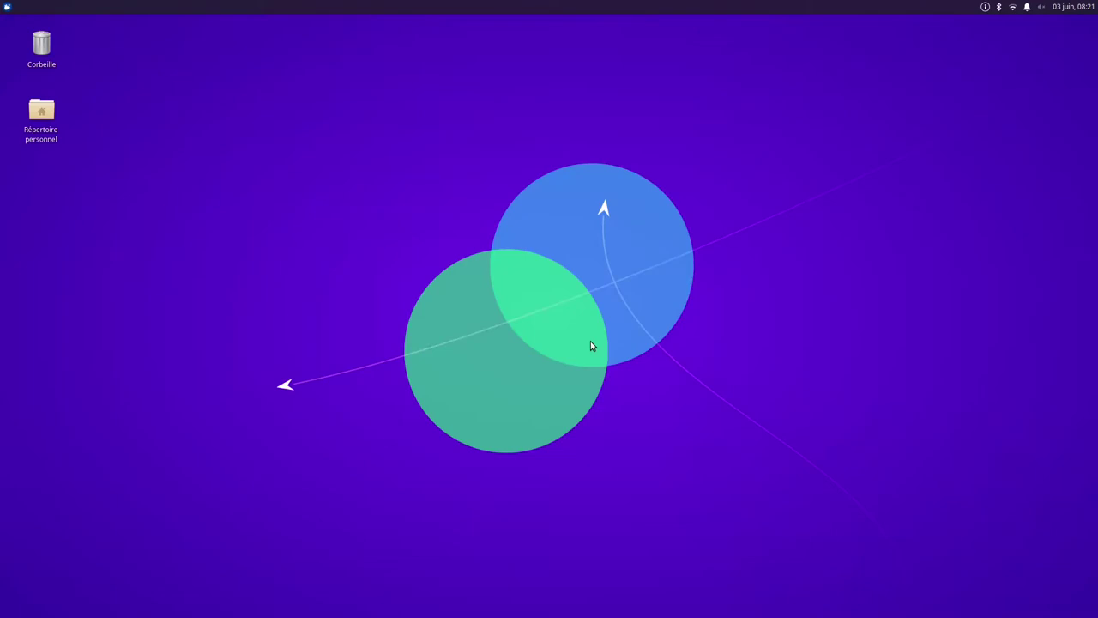
Step: Open the home folder in a maximised window, view the root file system, and close the file manager
{"action": "key", "text": "ctrl+alt+Left"}
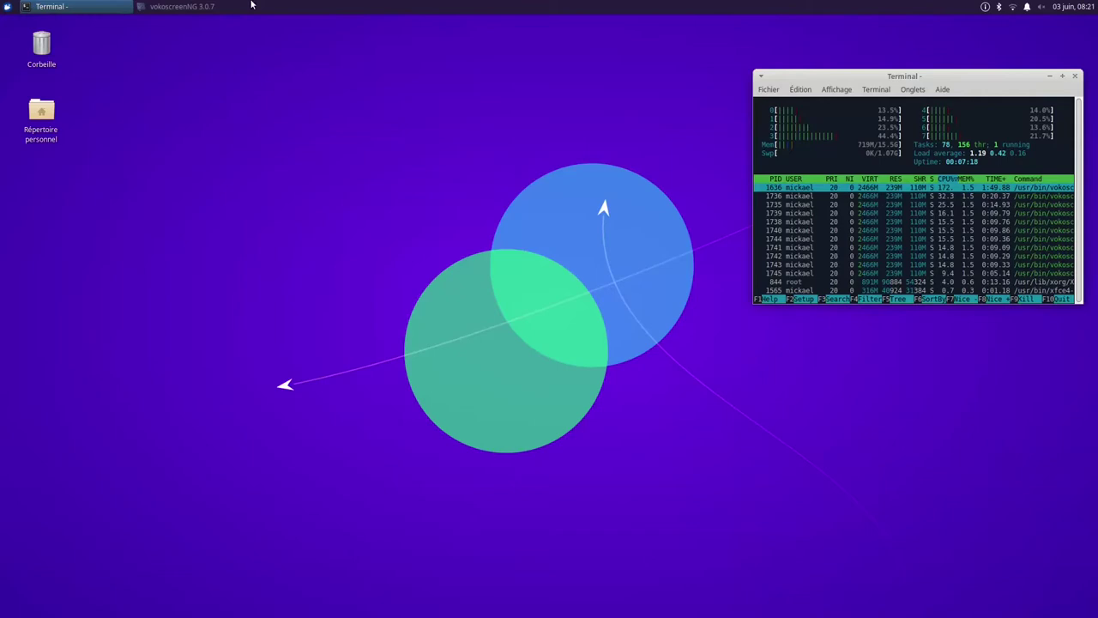
{"action": "left_click", "coordinate": [164, 10]}
{"action": "double_click", "coordinate": [54, 126]}
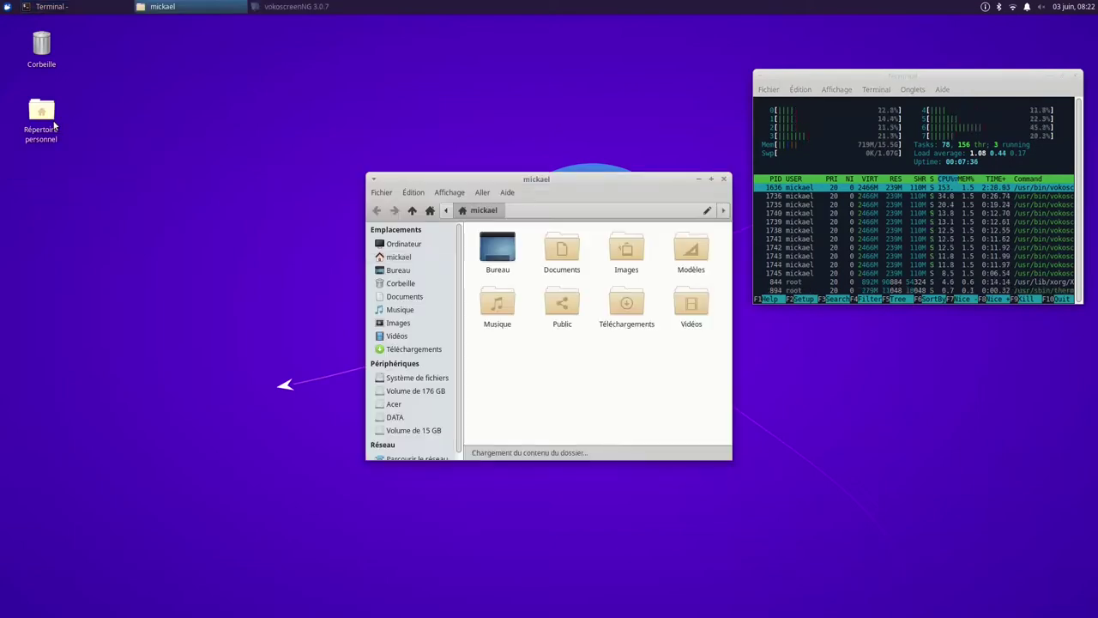
{"action": "left_click", "coordinate": [711, 179]}
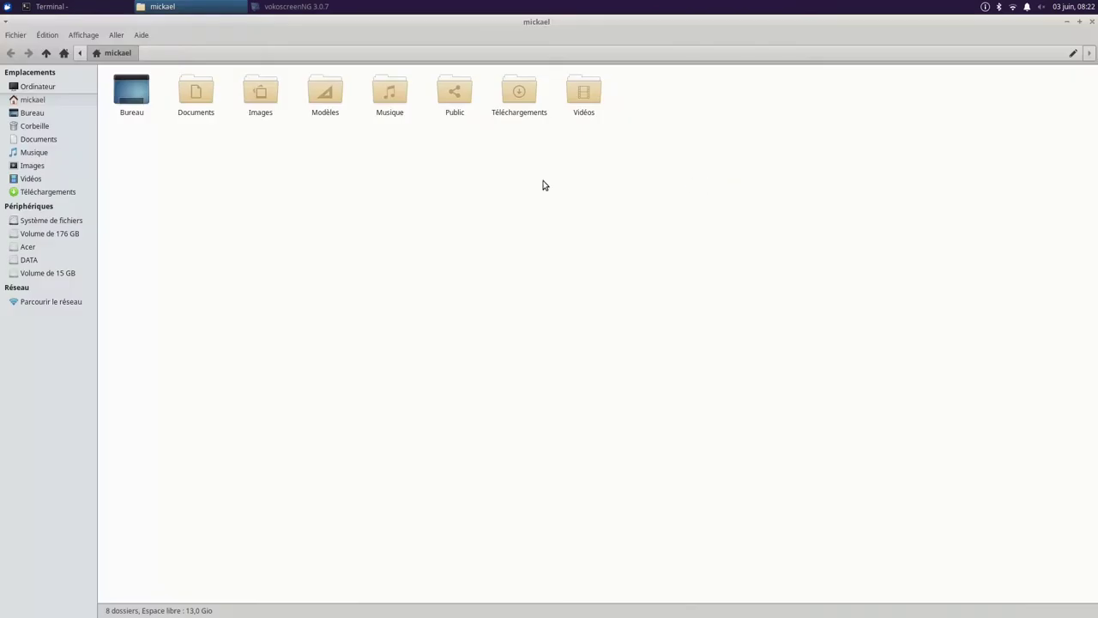
{"action": "left_click", "coordinate": [52, 221]}
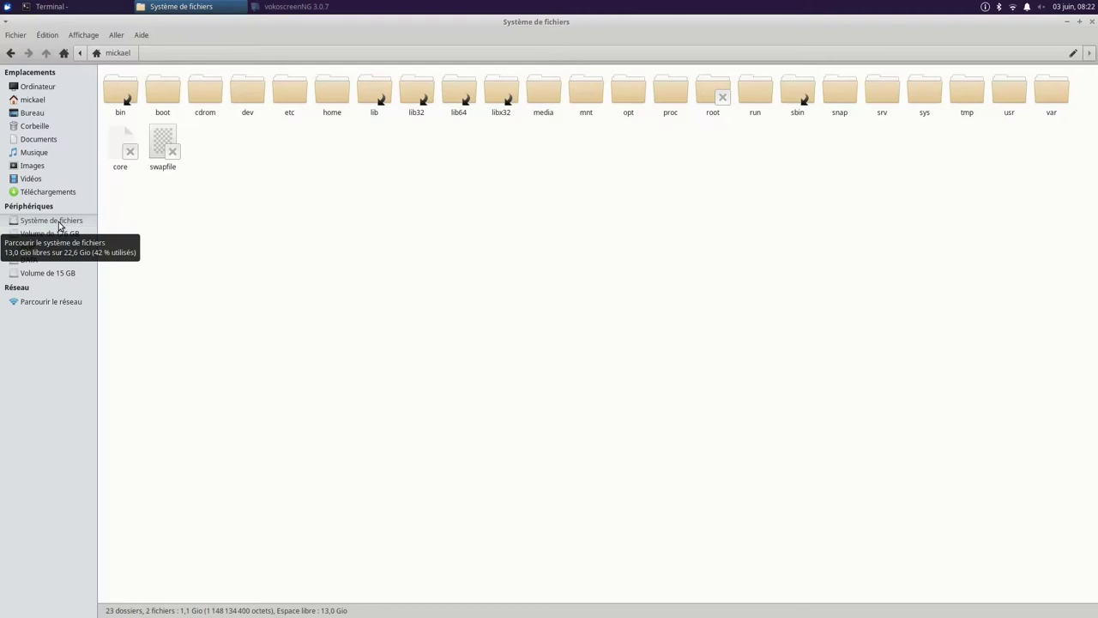
{"action": "left_click", "coordinate": [1093, 21]}
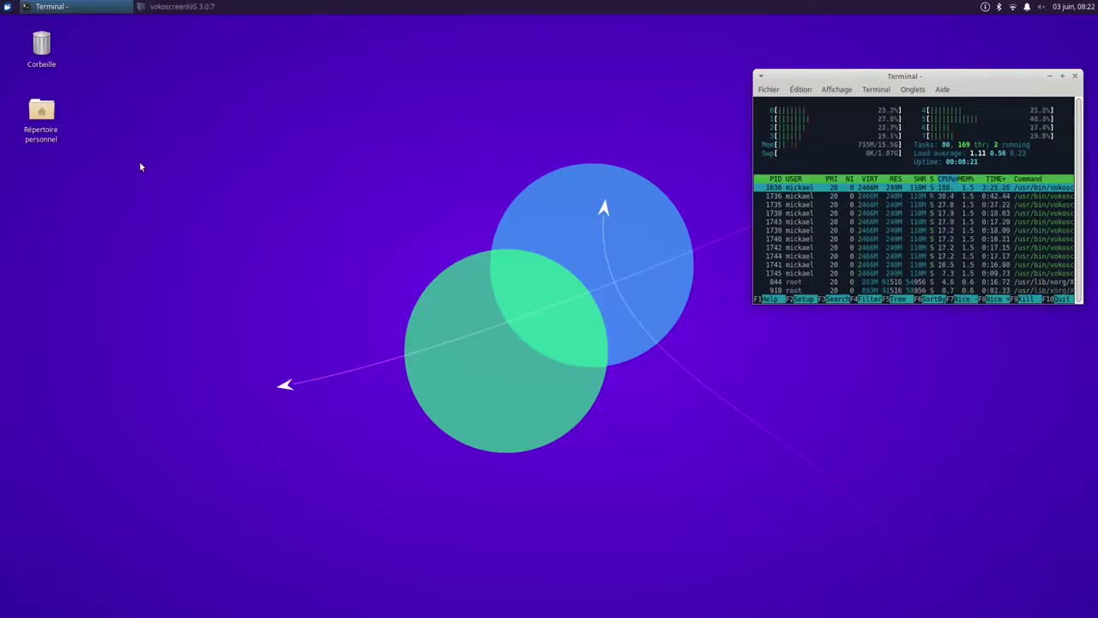
Step: Add Calculatrice de MATE from the Accessoires category to the application menu's favourites
{"action": "left_click", "coordinate": [6, 11]}
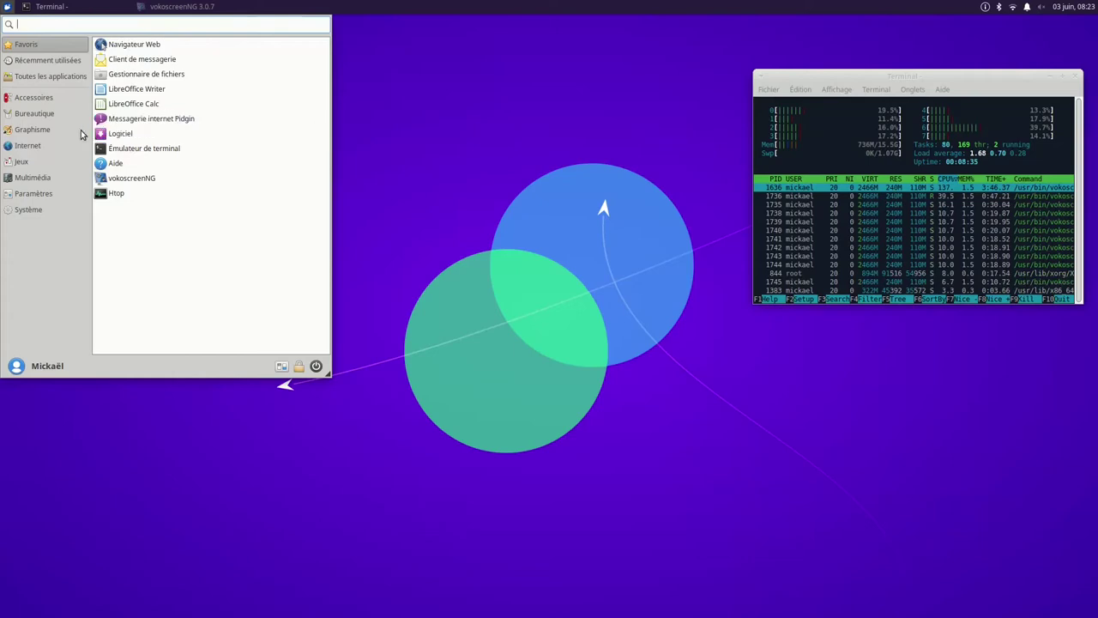
{"action": "left_click", "coordinate": [40, 100]}
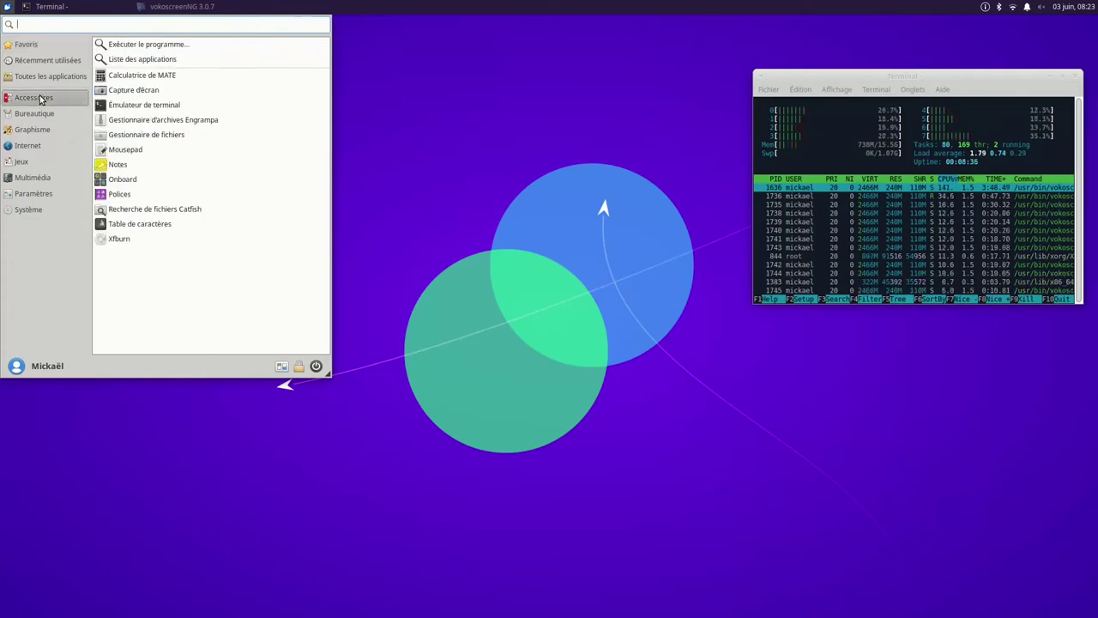
{"action": "right_click", "coordinate": [133, 76]}
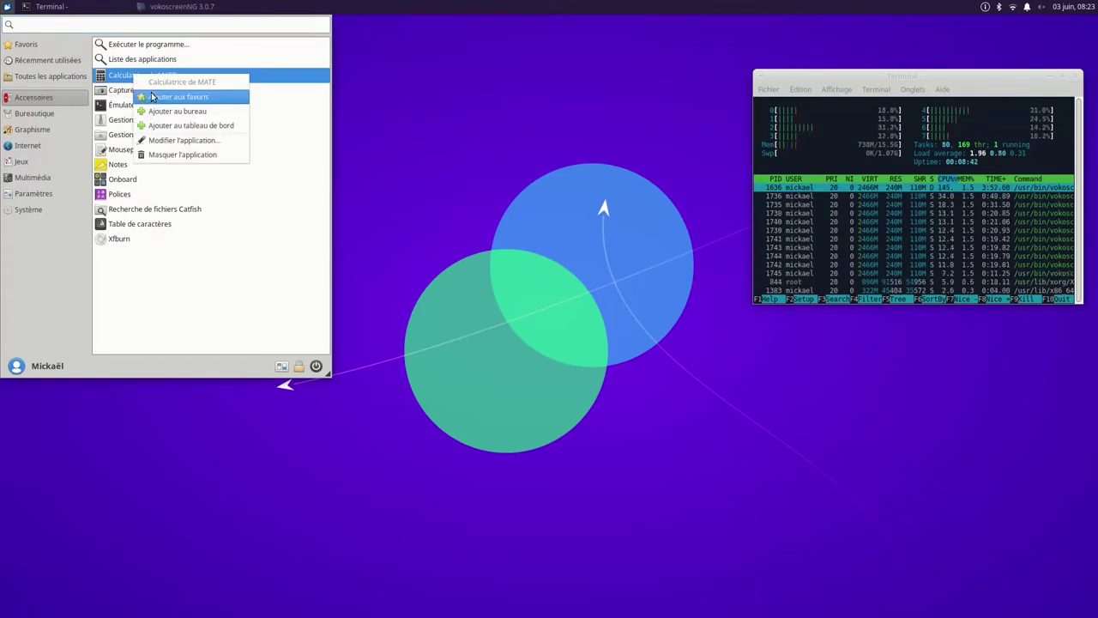
{"action": "left_click", "coordinate": [153, 97]}
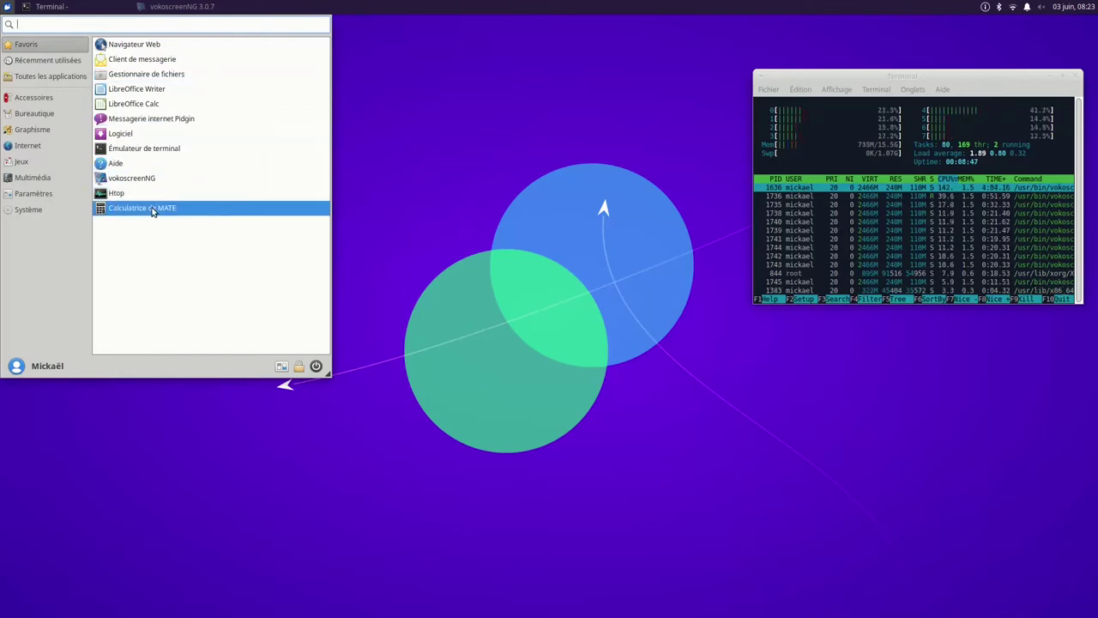
{"action": "left_click", "coordinate": [49, 100]}
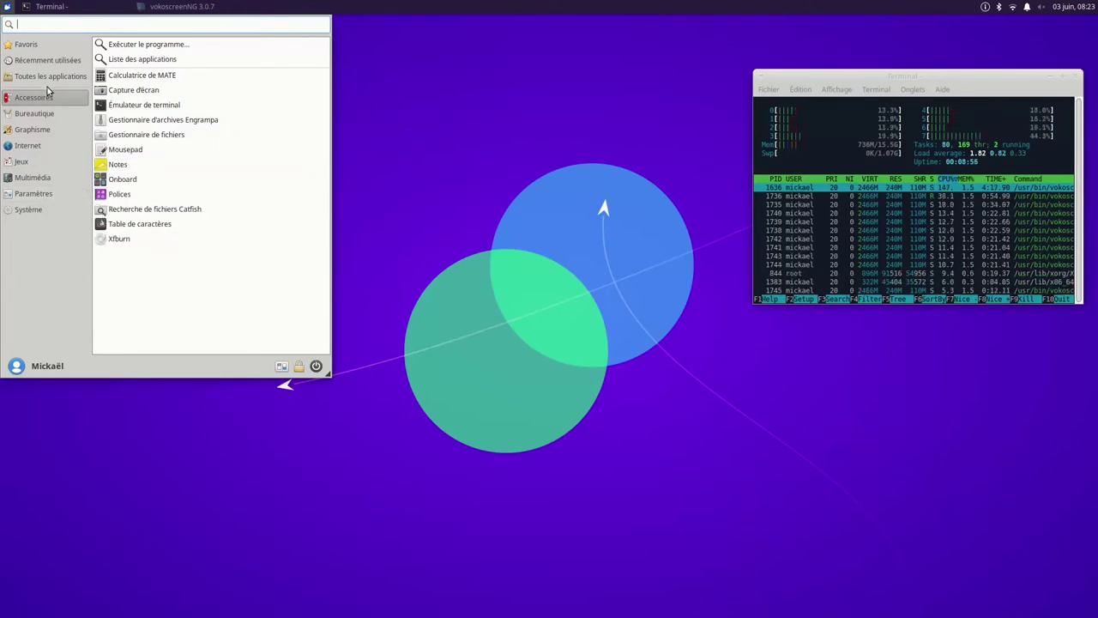
{"action": "left_click", "coordinate": [40, 115]}
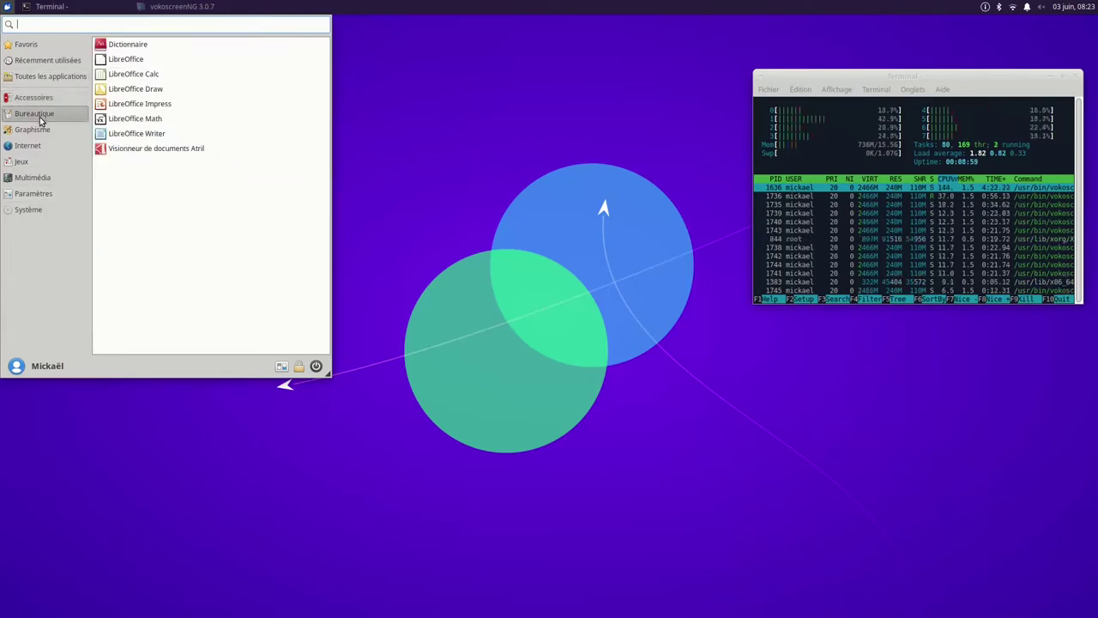
{"action": "left_click", "coordinate": [37, 130]}
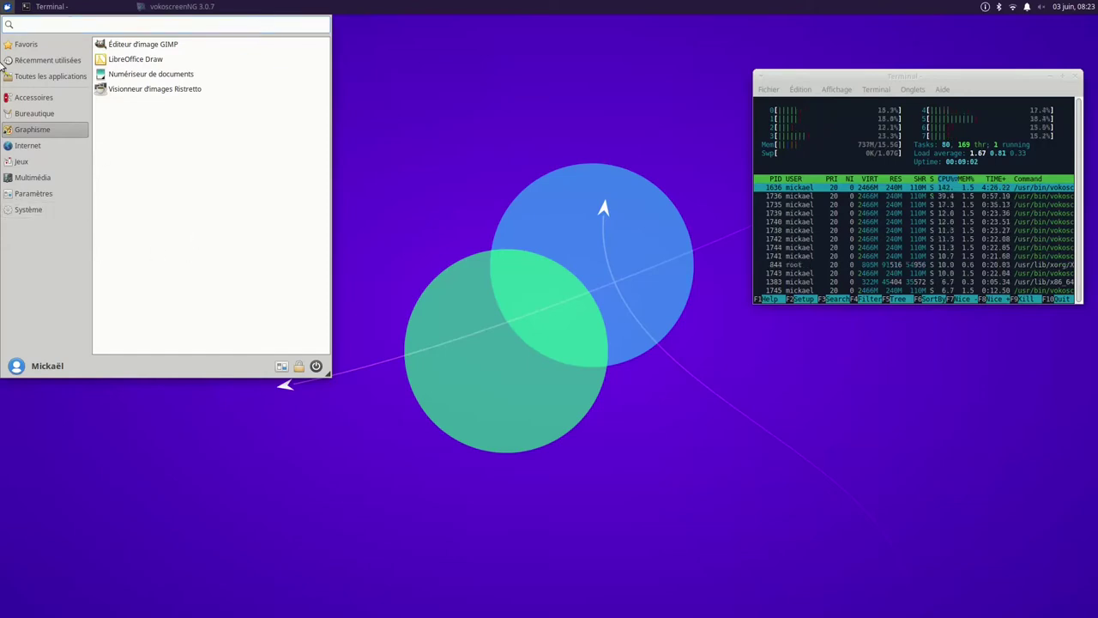
Step: Open the application editor for the Whisker menu and maximise its window
{"action": "right_click", "coordinate": [7, 7]}
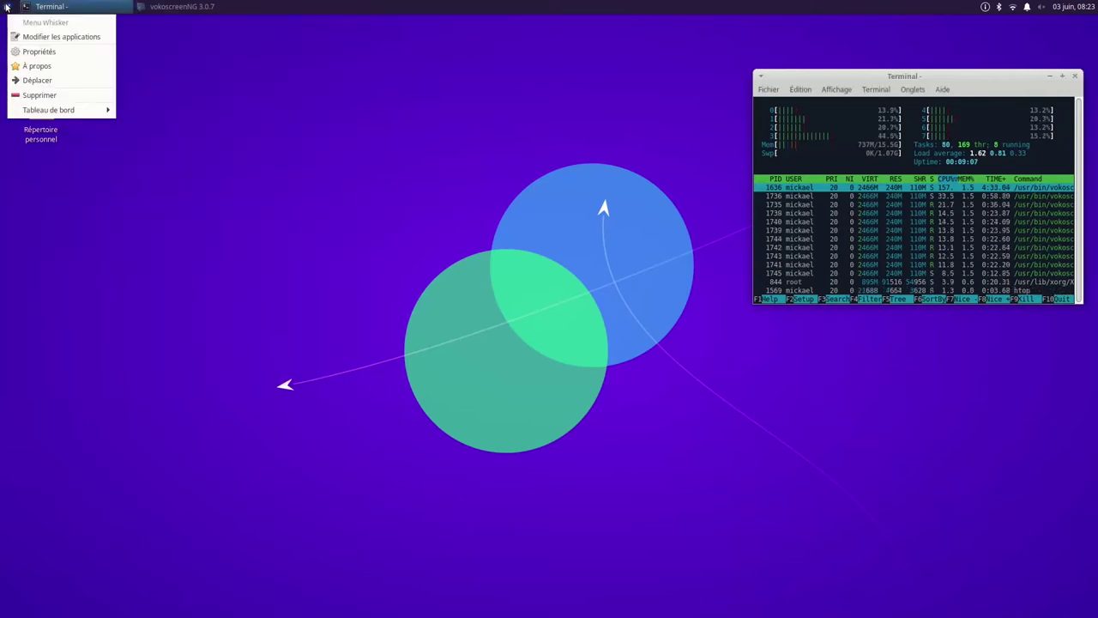
{"action": "left_click", "coordinate": [43, 37]}
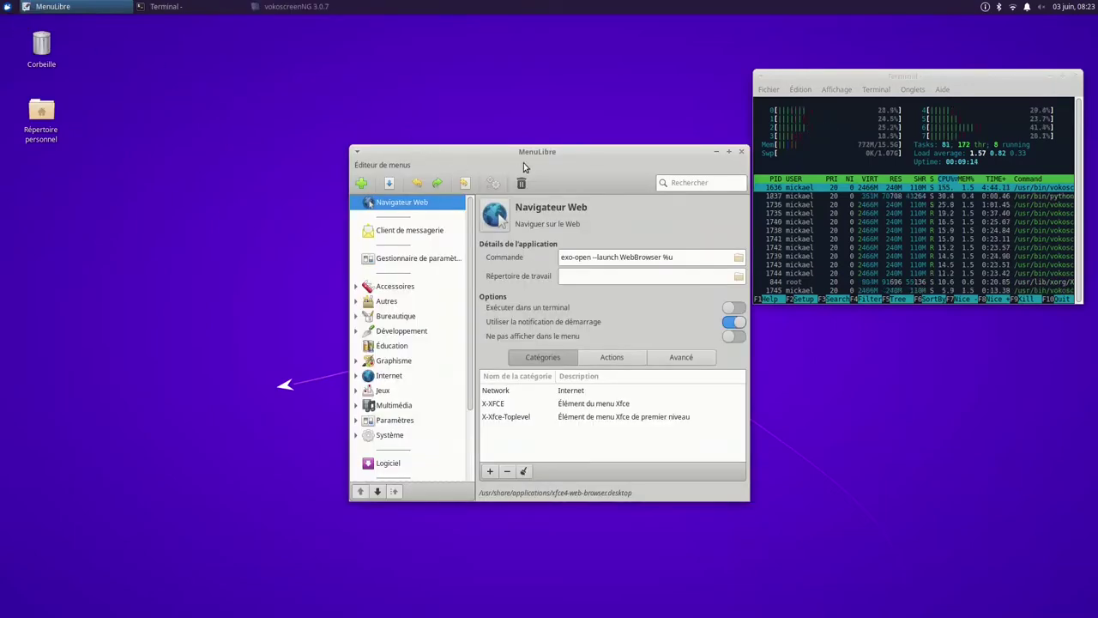
{"action": "left_click_drag", "start_coordinate": [546, 152], "coordinate": [464, 102]}
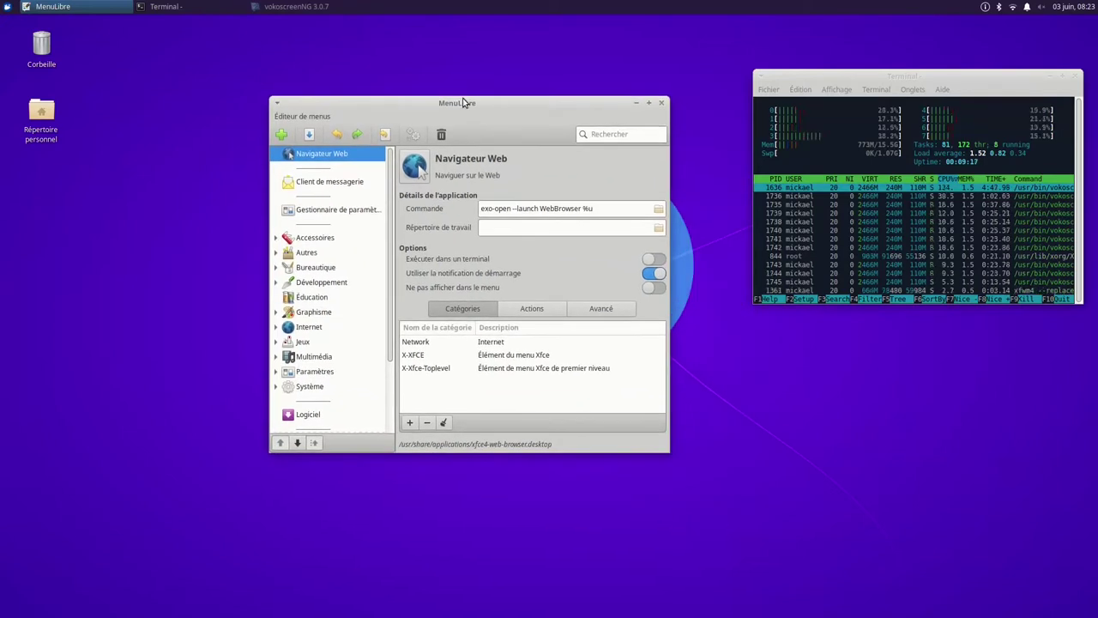
{"action": "left_click", "coordinate": [649, 104]}
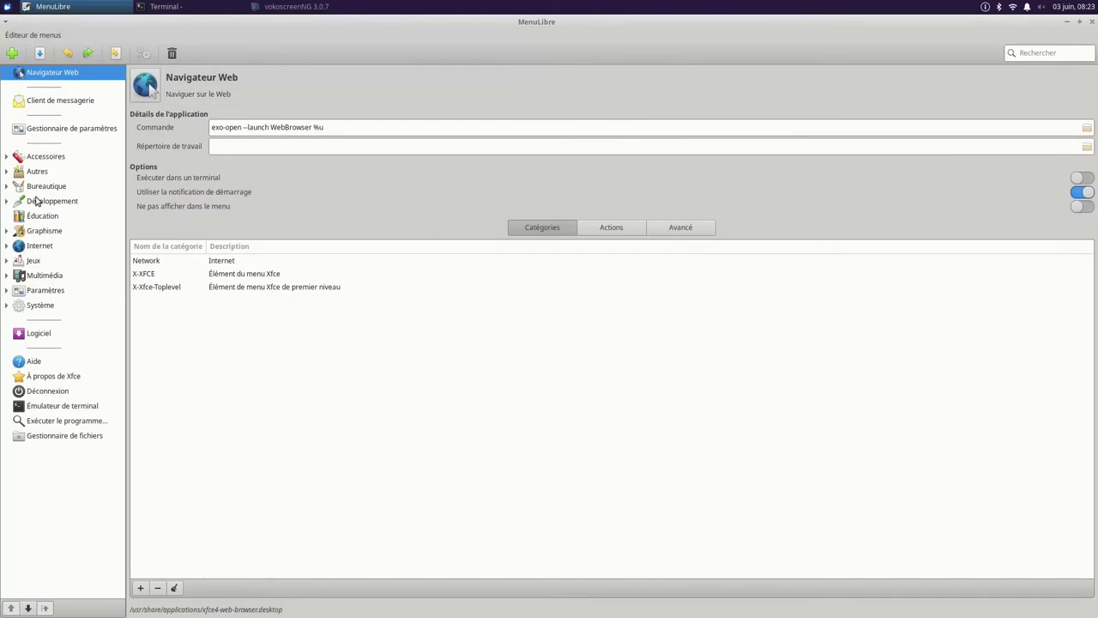
Step: Examine the Internet category's entries in the menu editor, including the details of Client de messagerie and Navigateur Web Firefox
{"action": "left_click", "coordinate": [9, 8]}
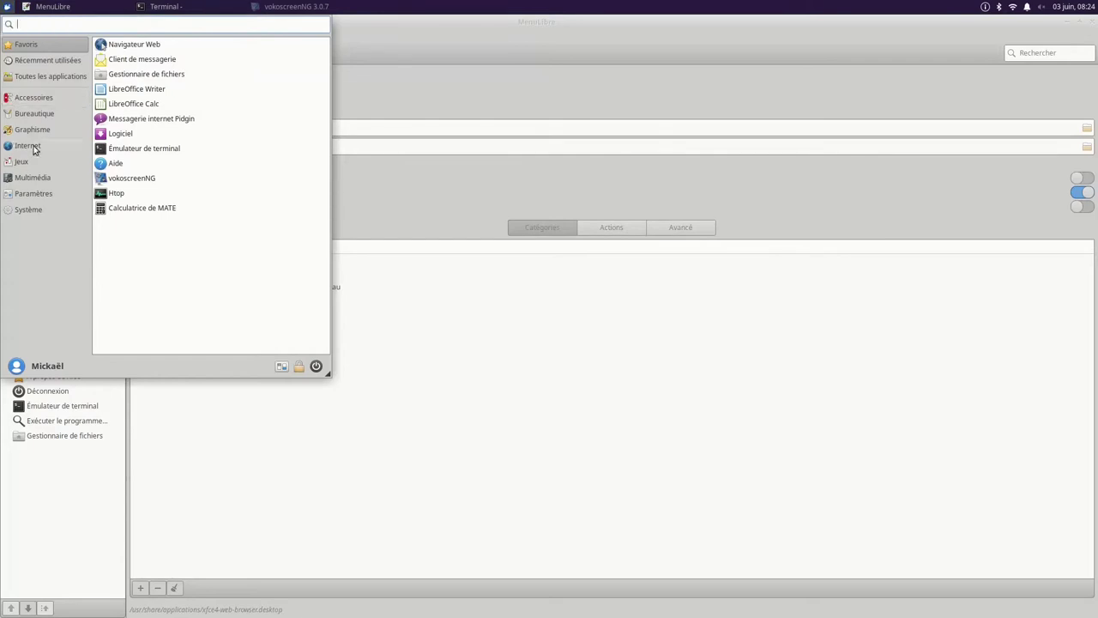
{"action": "left_click", "coordinate": [7, 8]}
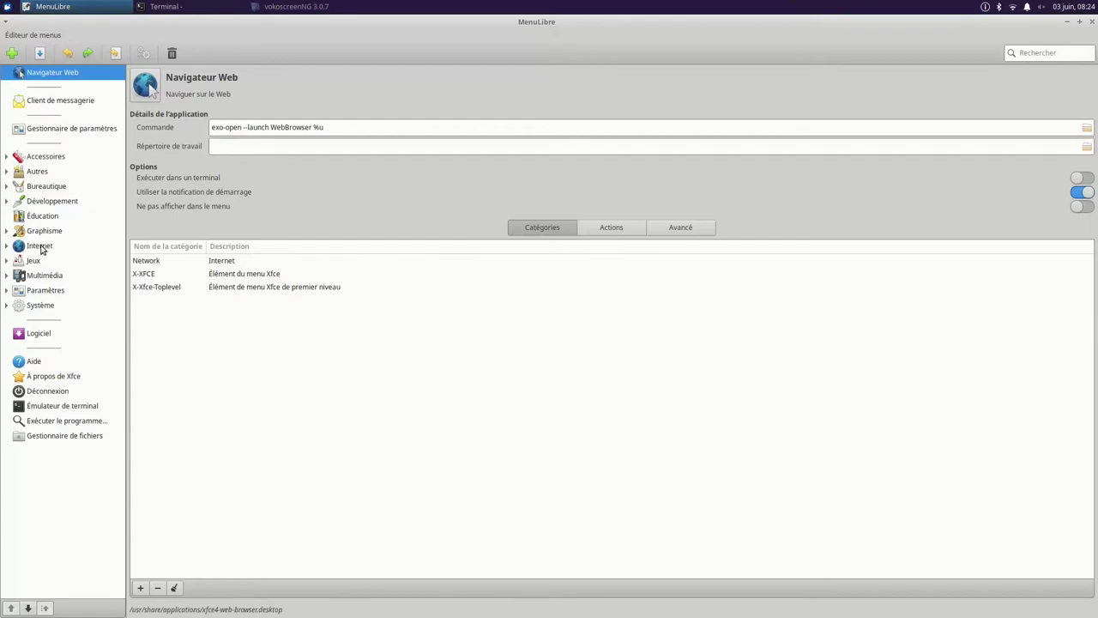
{"action": "left_click", "coordinate": [7, 246]}
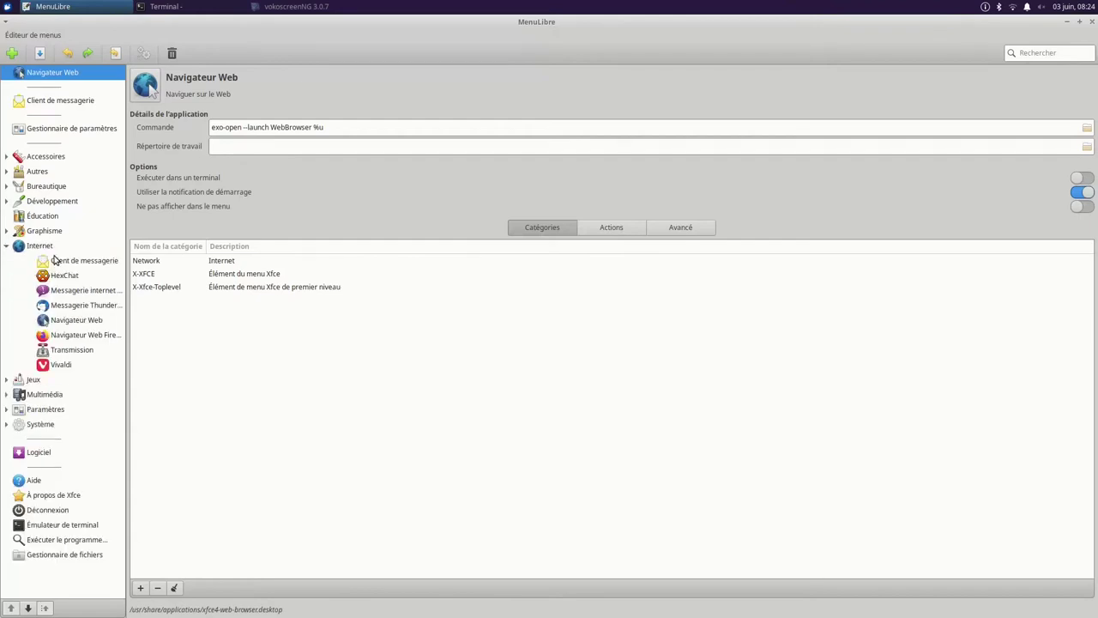
{"action": "left_click", "coordinate": [54, 260]}
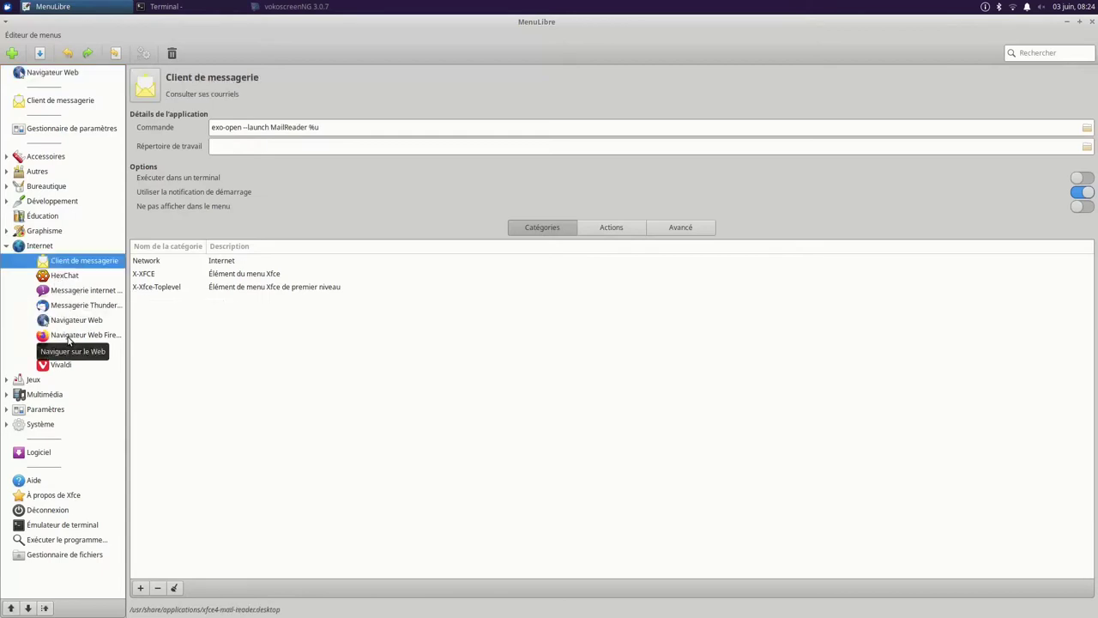
{"action": "left_click", "coordinate": [68, 336]}
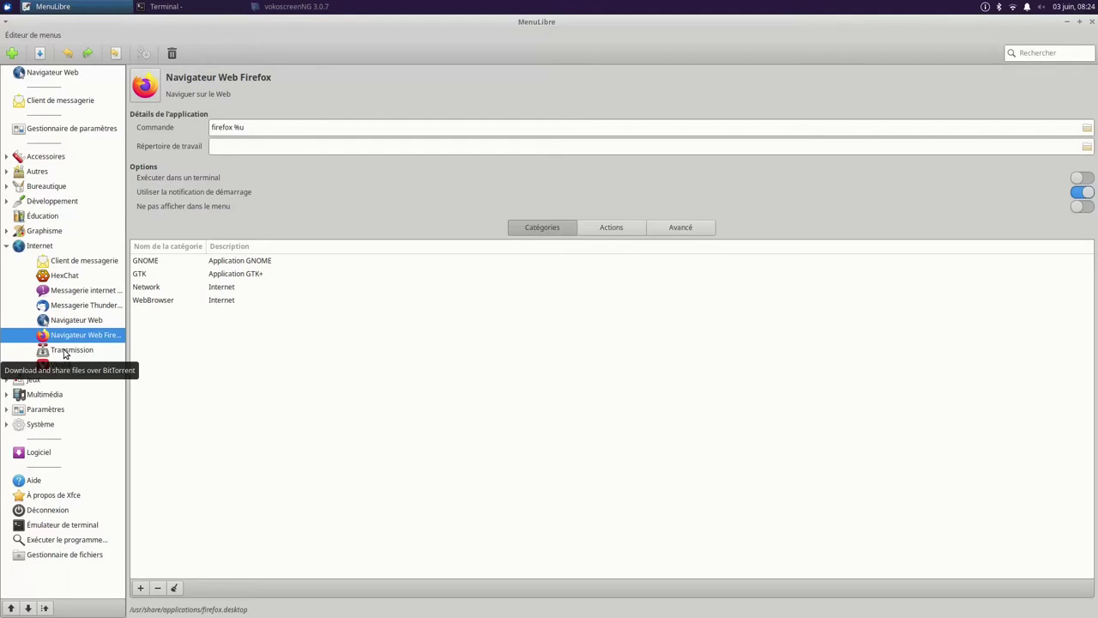
Step: Add the Network category to Calculatrice de MATE under Accessoires and save the launcher
{"action": "left_click", "coordinate": [6, 156]}
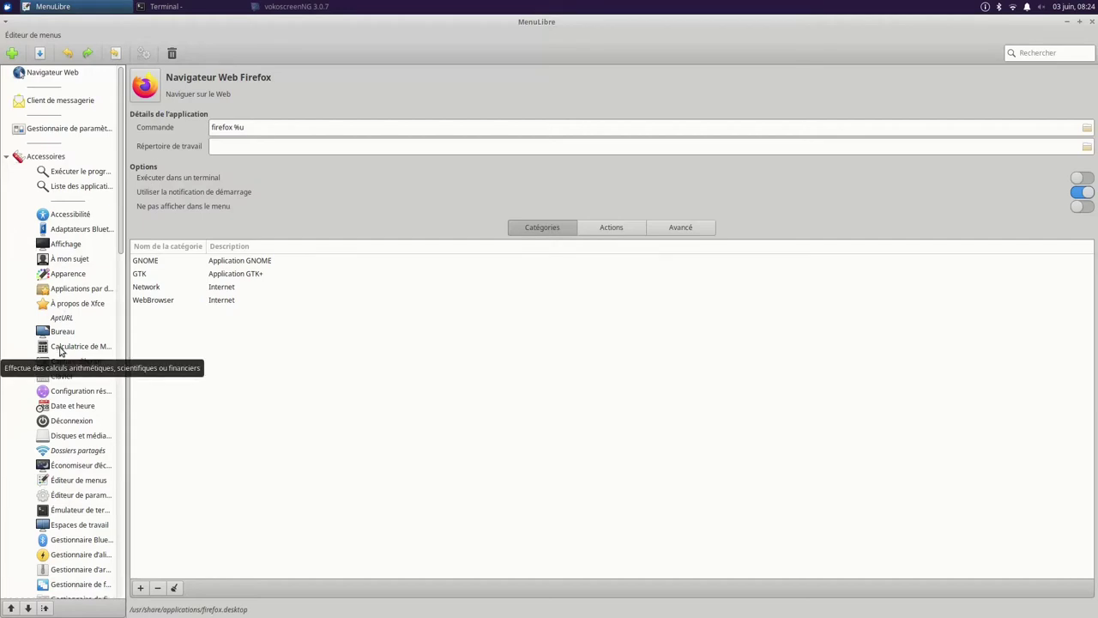
{"action": "left_click", "coordinate": [60, 348]}
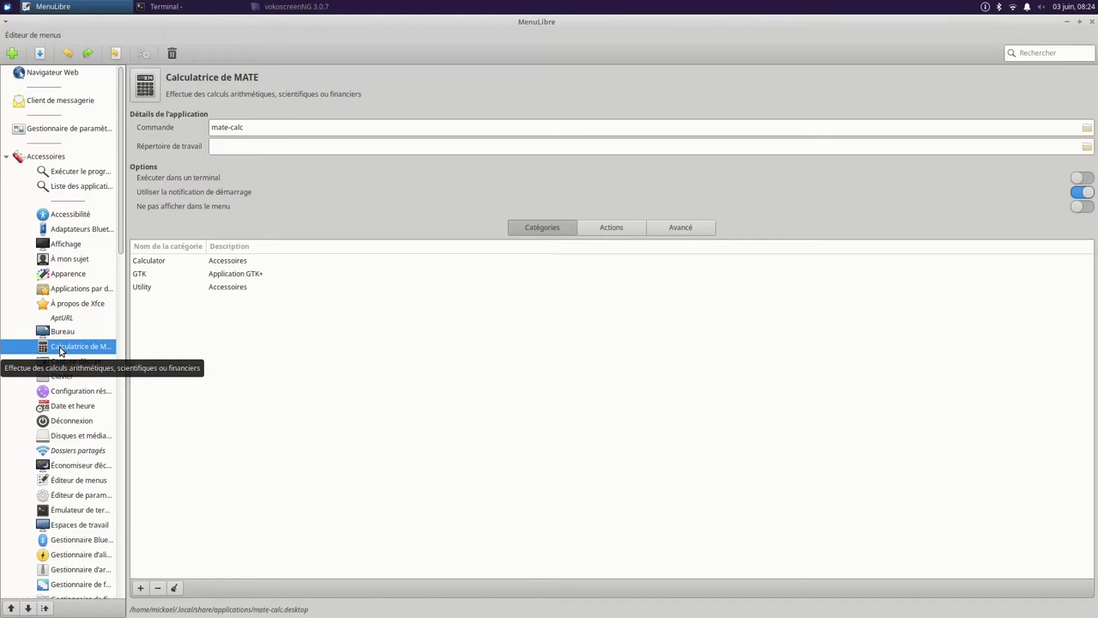
{"action": "left_click", "coordinate": [140, 588]}
{"action": "left_click", "coordinate": [140, 588]}
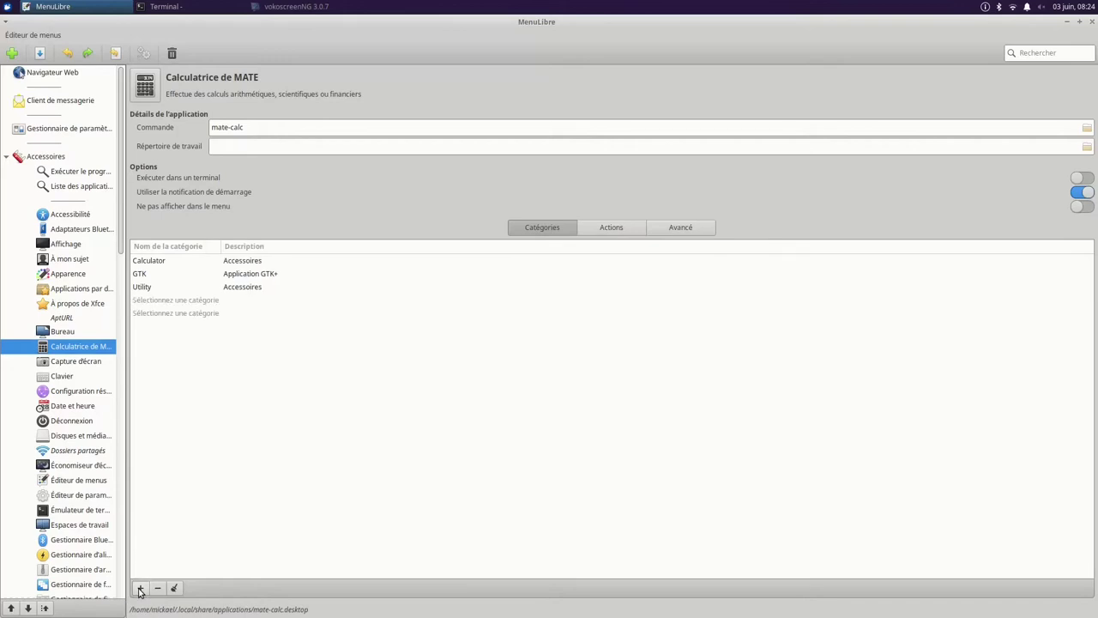
{"action": "left_click", "coordinate": [169, 302]}
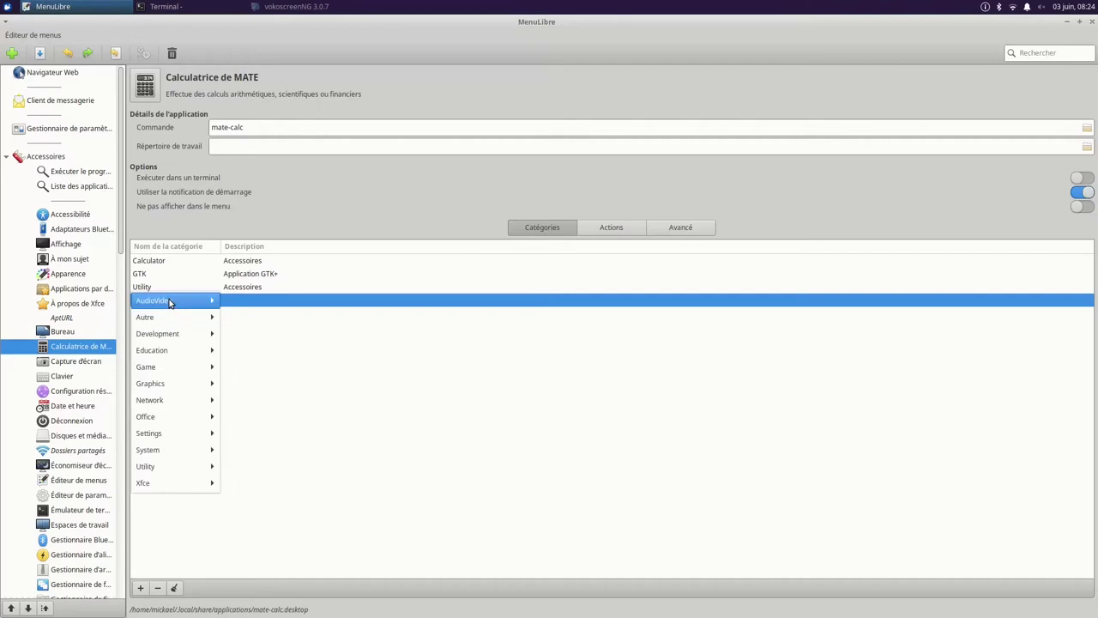
{"action": "mouse_move", "coordinate": [169, 301]}
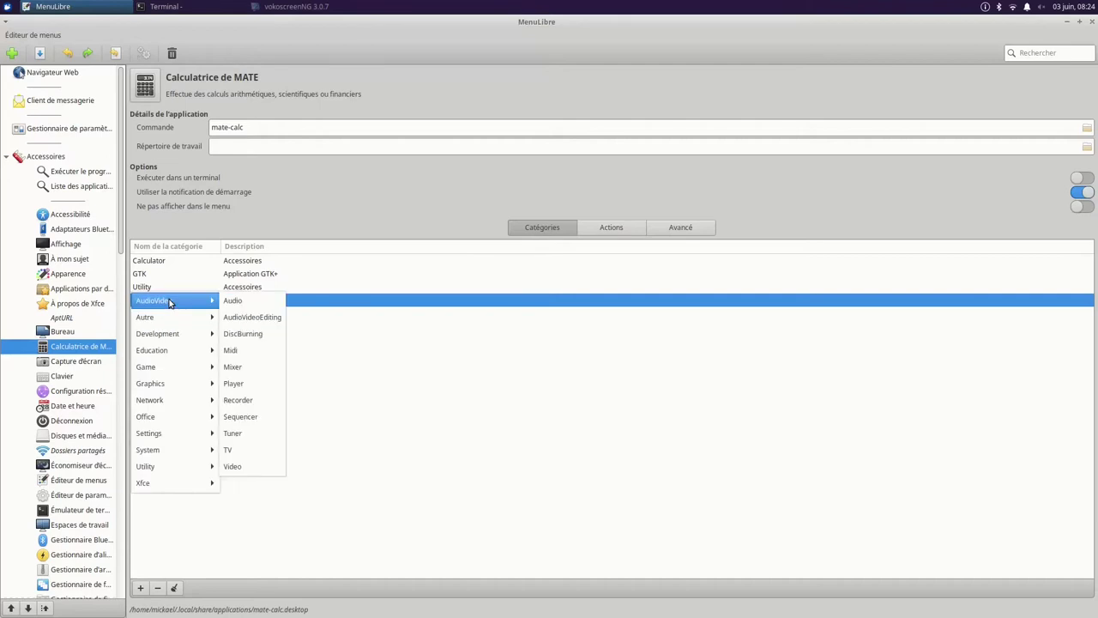
{"action": "mouse_move", "coordinate": [158, 352]}
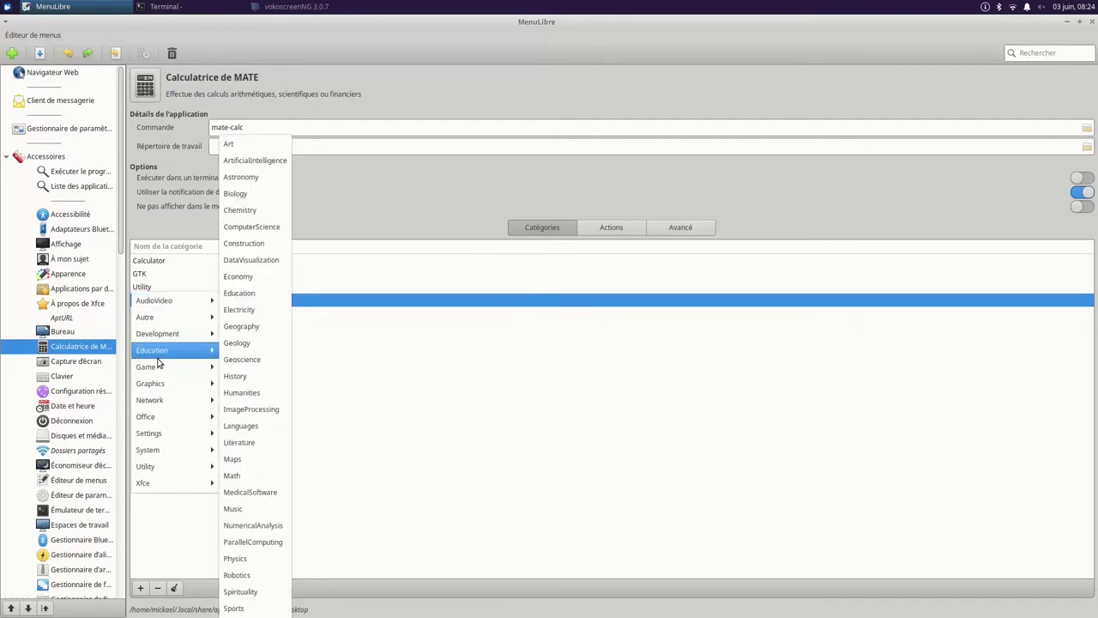
{"action": "mouse_move", "coordinate": [157, 401]}
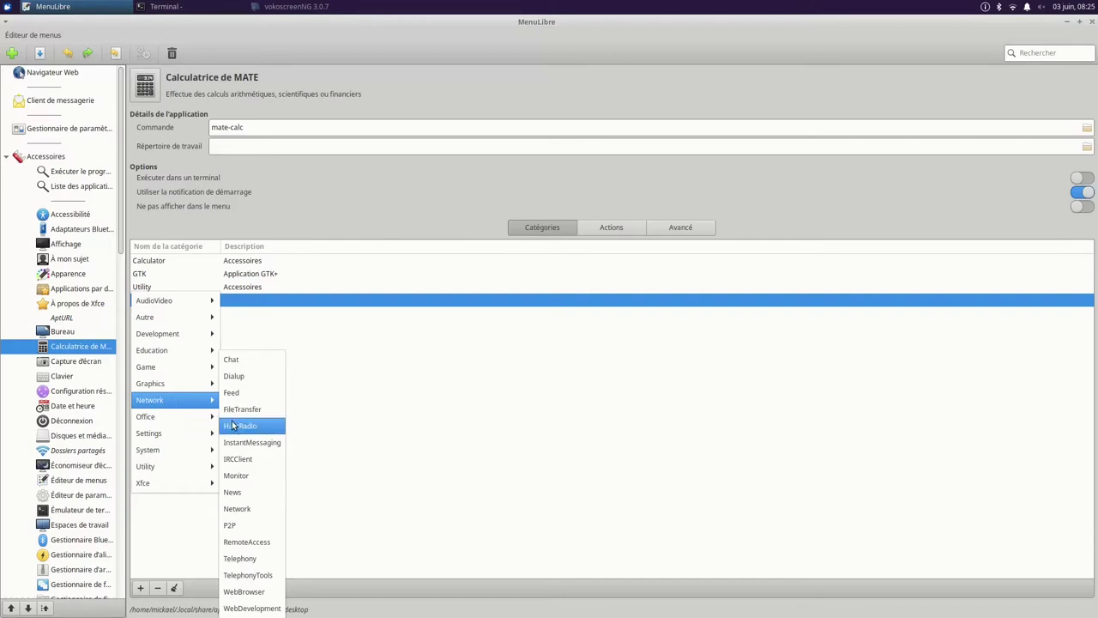
{"action": "left_click", "coordinate": [229, 512]}
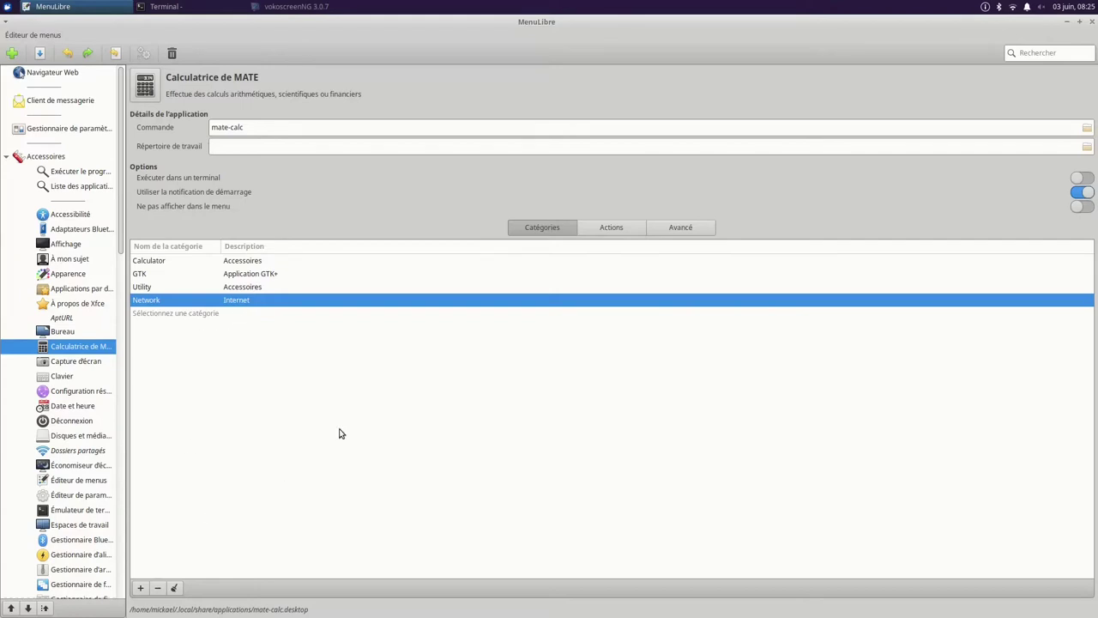
{"action": "left_click", "coordinate": [38, 54]}
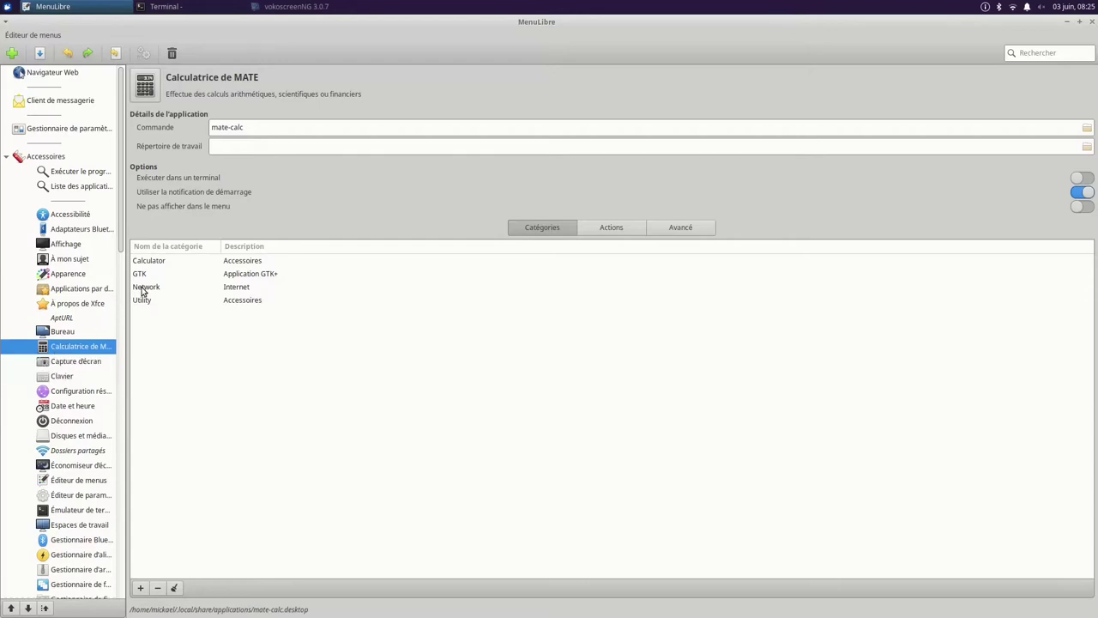
Step: Check the application menu's Internet category for Calculatrice de MATE, and collapse the Accessoires and Internet categories in the menu editor
{"action": "left_click", "coordinate": [7, 7]}
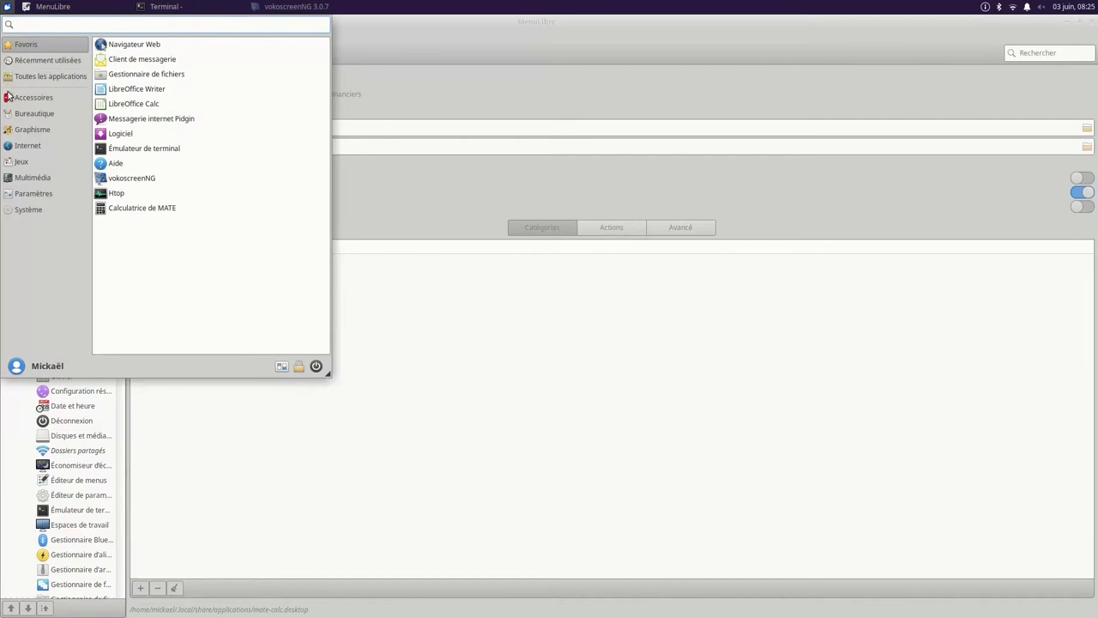
{"action": "left_click", "coordinate": [24, 145]}
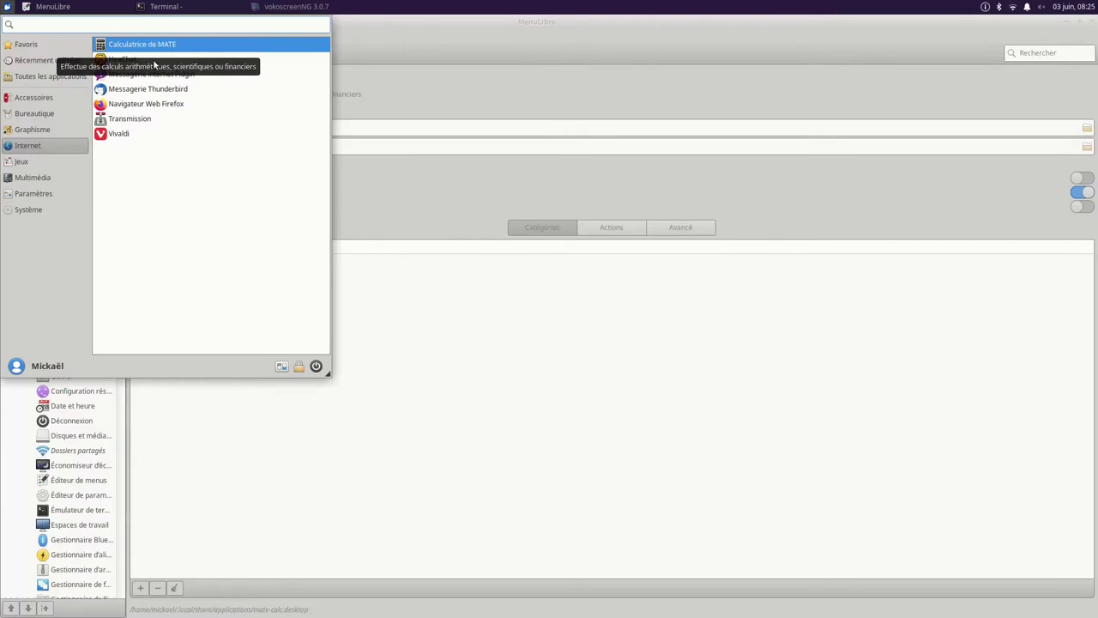
{"action": "left_click", "coordinate": [309, 521]}
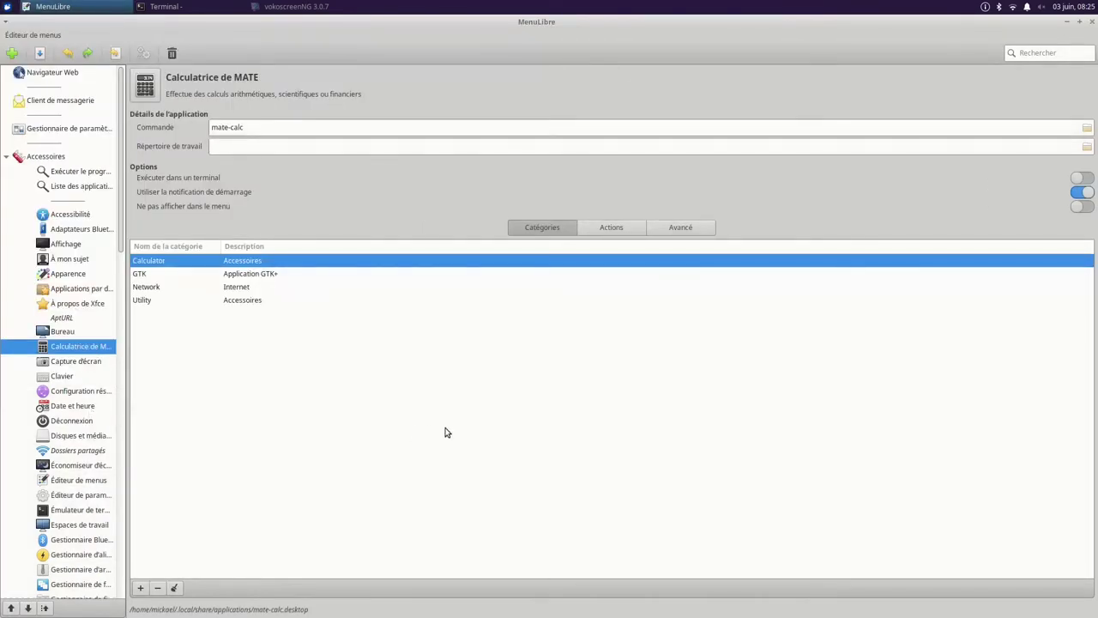
{"action": "left_click", "coordinate": [6, 157]}
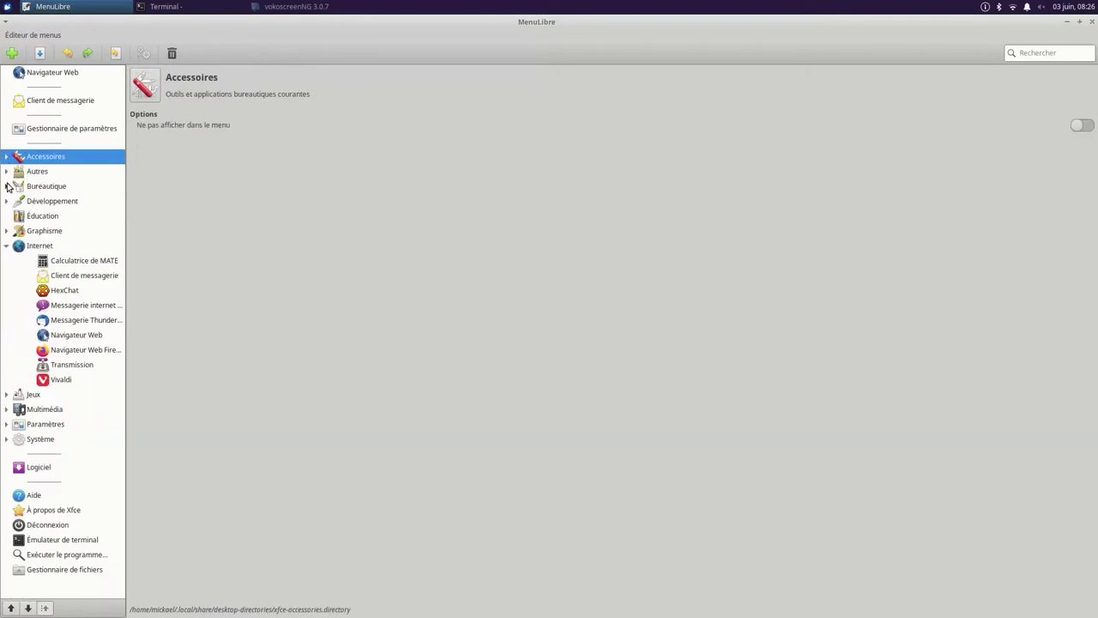
{"action": "left_click", "coordinate": [6, 246]}
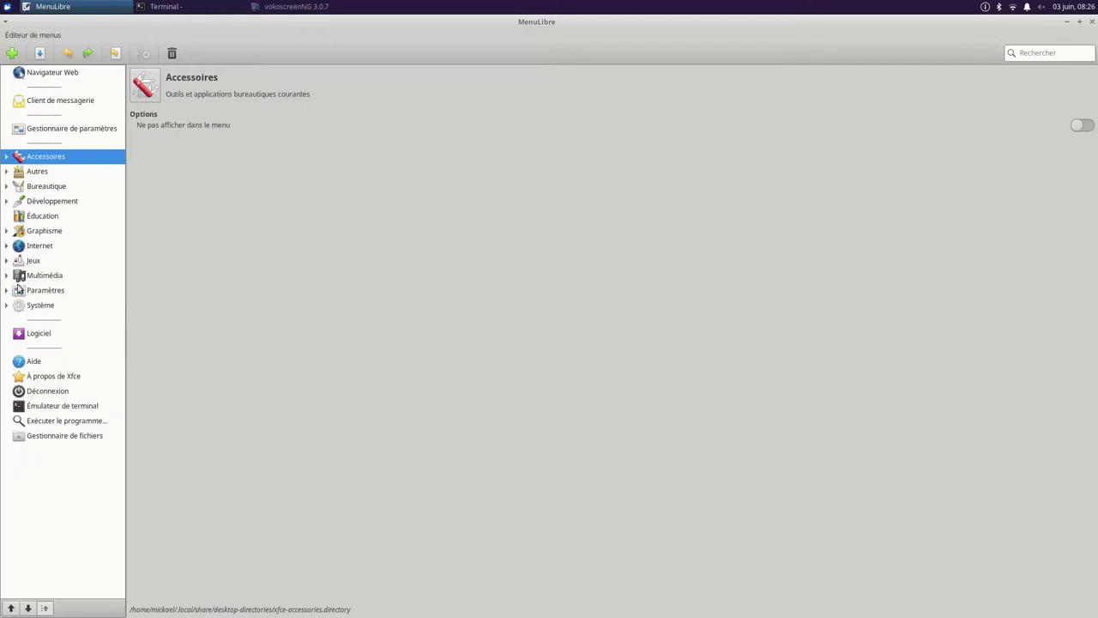
Step: Hide Calculatrice de MATE under the Internet category from the application menu and save the launcher
{"action": "left_click", "coordinate": [5, 232]}
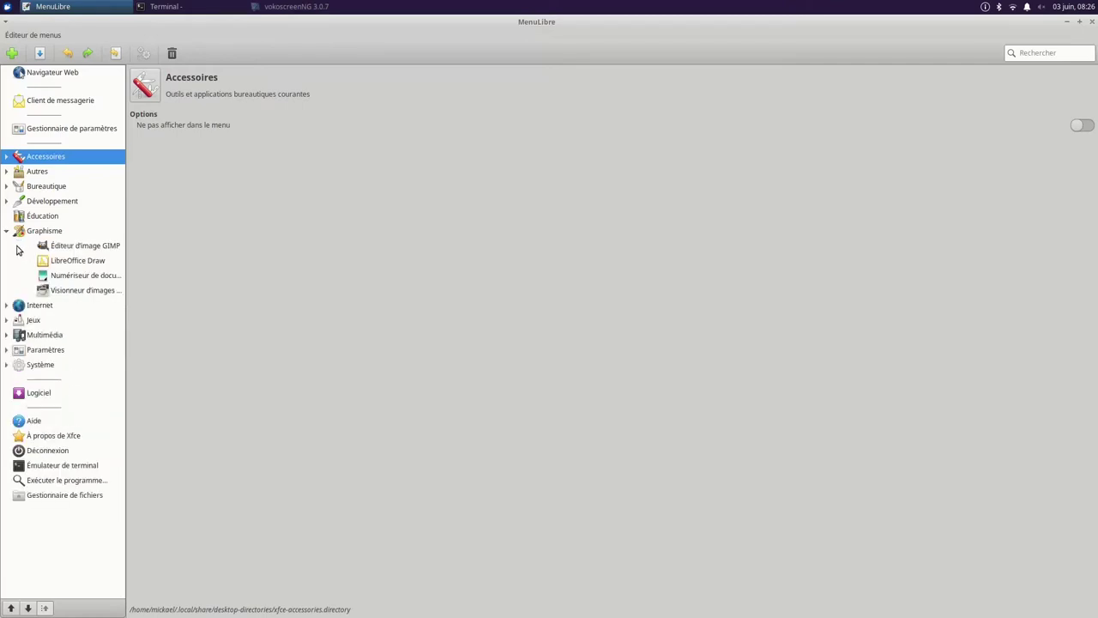
{"action": "left_click", "coordinate": [6, 306]}
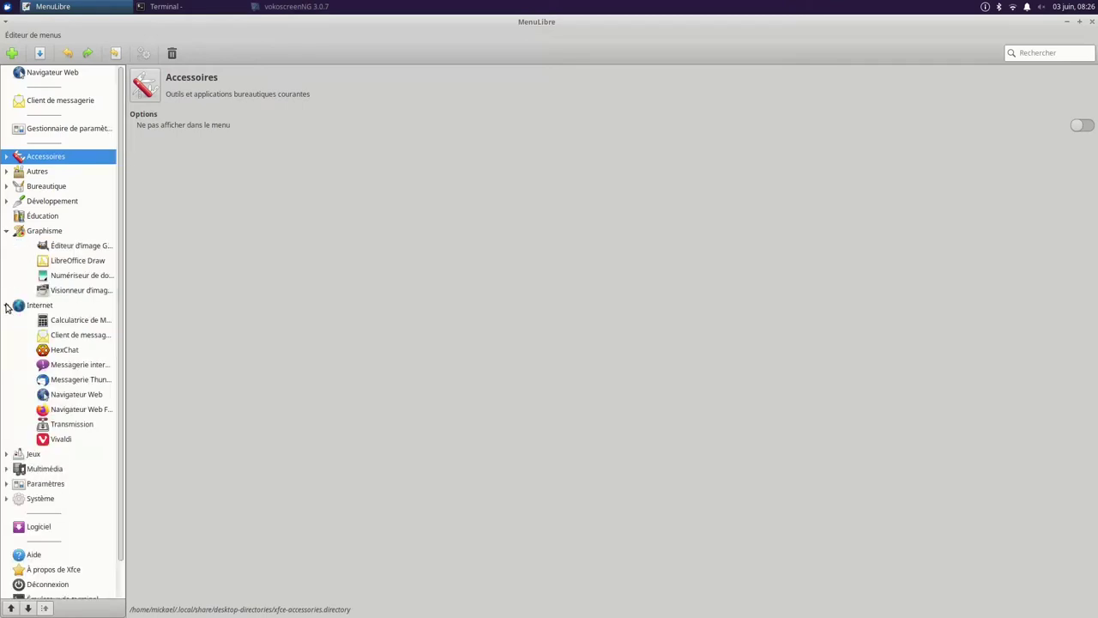
{"action": "left_click", "coordinate": [58, 323]}
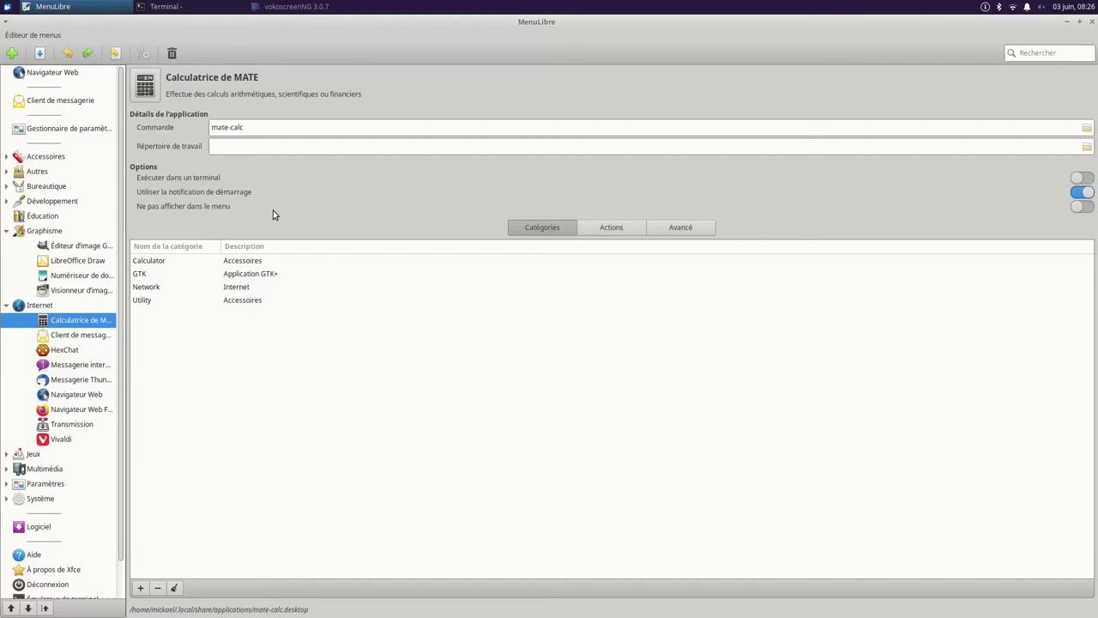
{"action": "left_click", "coordinate": [1086, 207]}
{"action": "left_click", "coordinate": [39, 53]}
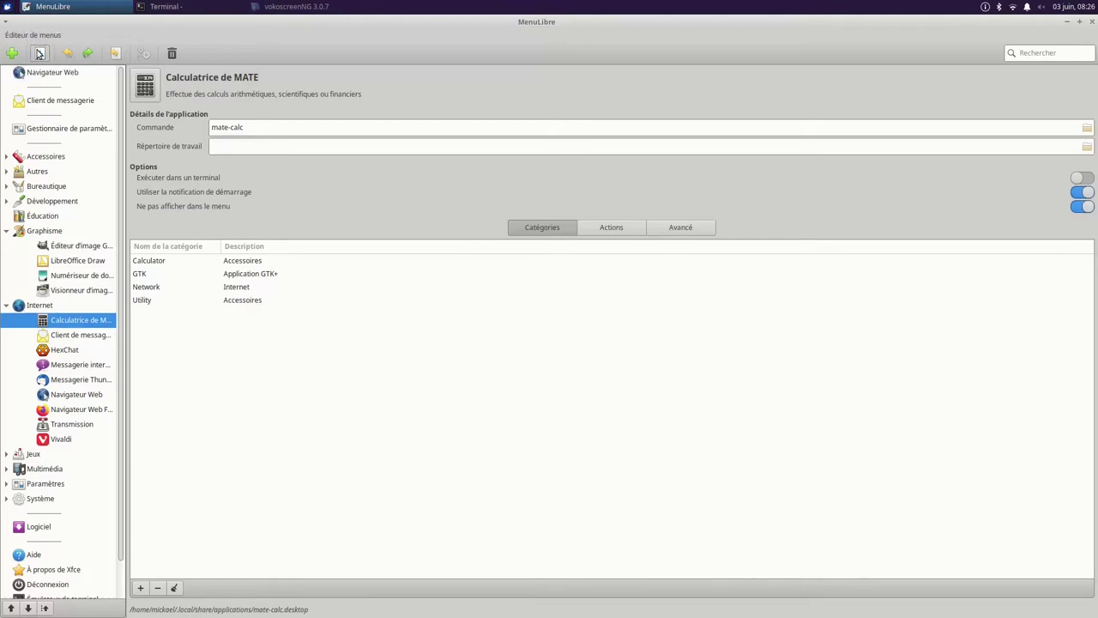
Step: Check the application menu's Internet and Accessoires categories for Calculatrice de MATE
{"action": "left_click", "coordinate": [6, 8]}
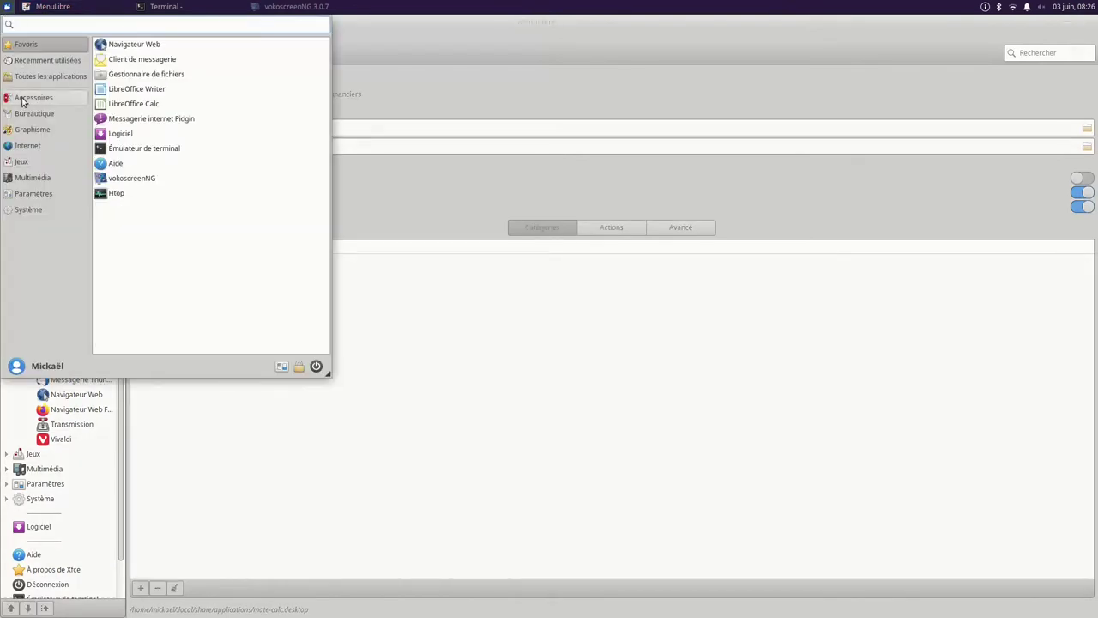
{"action": "left_click", "coordinate": [27, 148]}
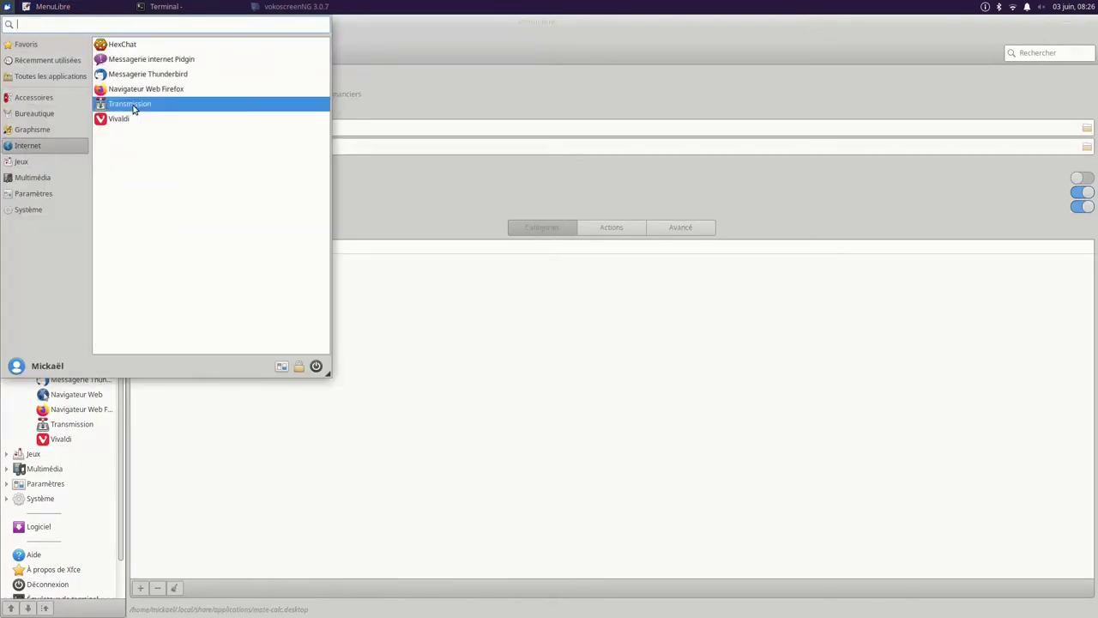
{"action": "left_click", "coordinate": [44, 102]}
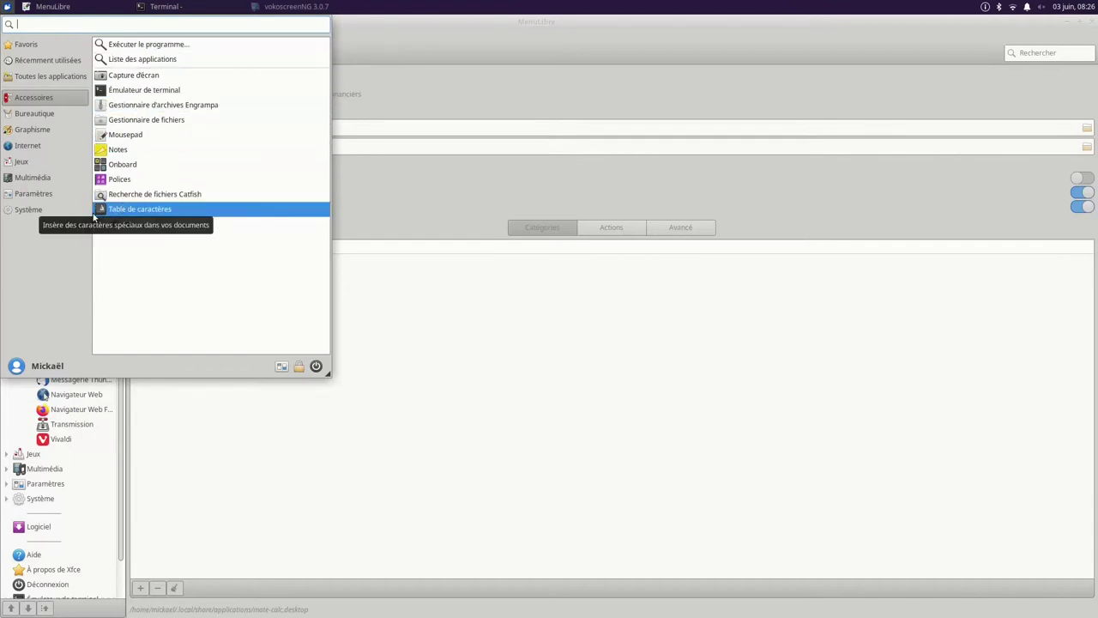
Step: Return to the menu editor and make Calculatrice de MATE visible in the menu again
{"action": "left_click", "coordinate": [205, 476]}
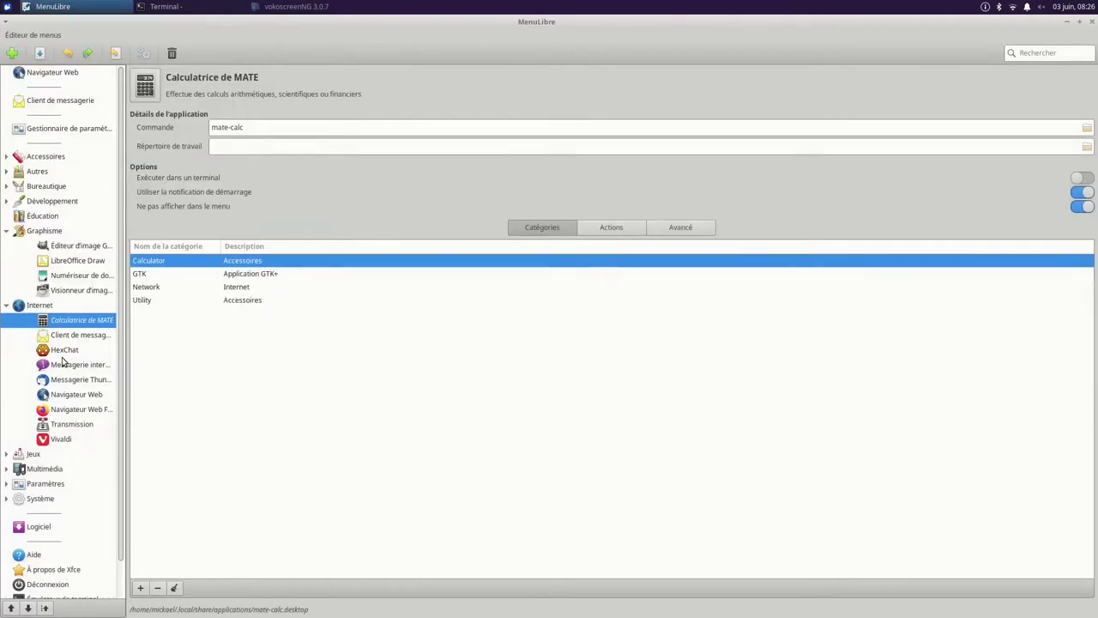
{"action": "left_click", "coordinate": [61, 323]}
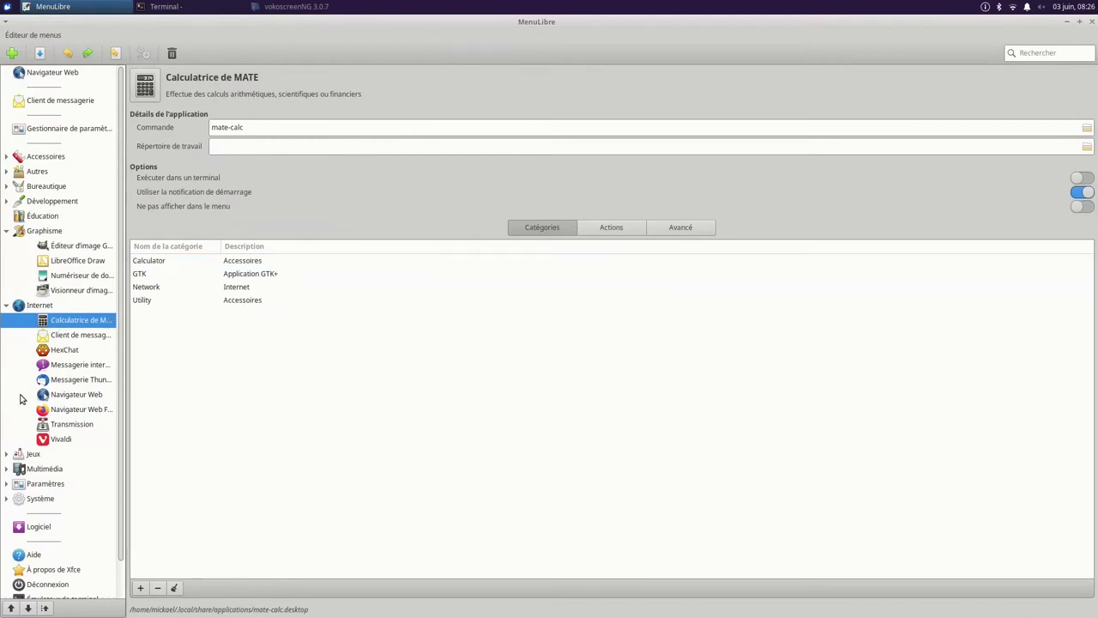
Step: Compare the Jeux entries in the menu editor with those in the application menu's Jeux category
{"action": "left_click", "coordinate": [6, 454]}
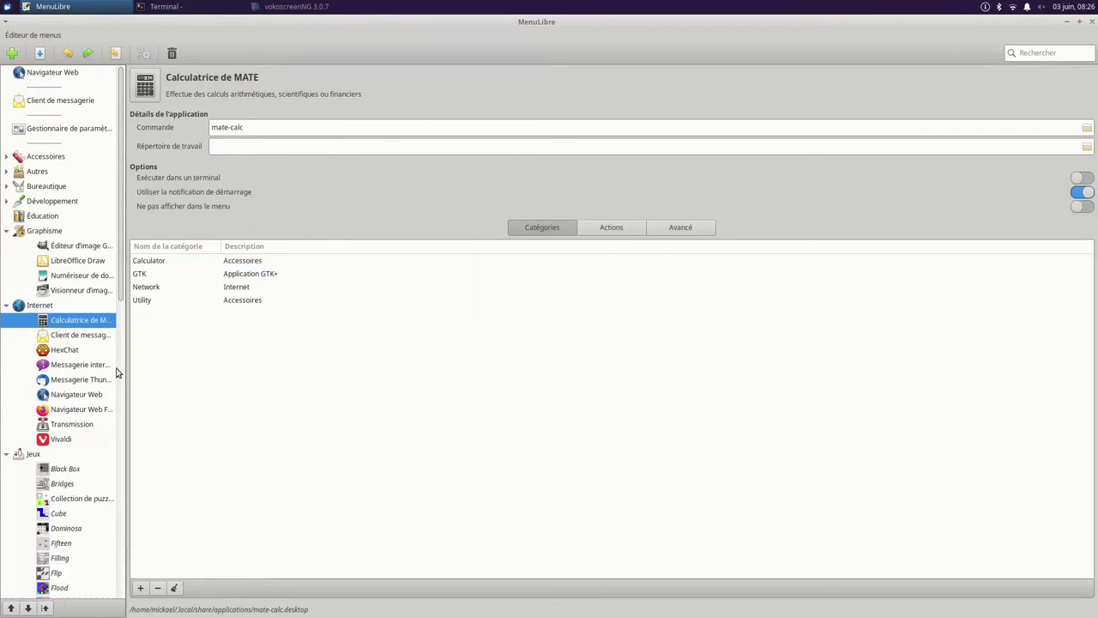
{"action": "left_click_drag", "start_coordinate": [124, 293], "coordinate": [124, 404]}
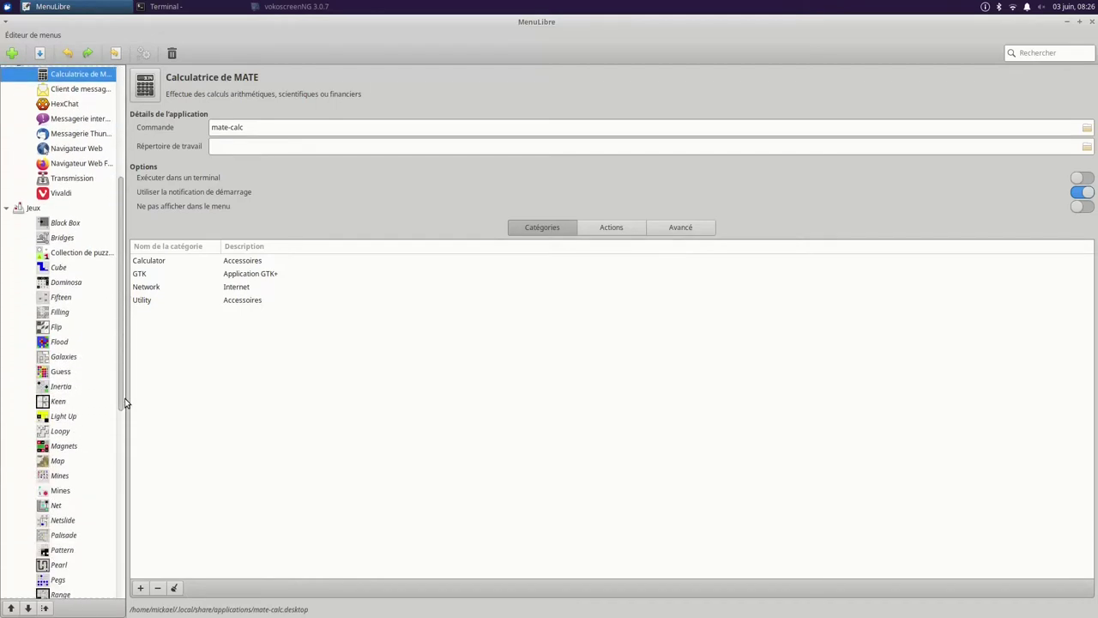
{"action": "left_click", "coordinate": [8, 6]}
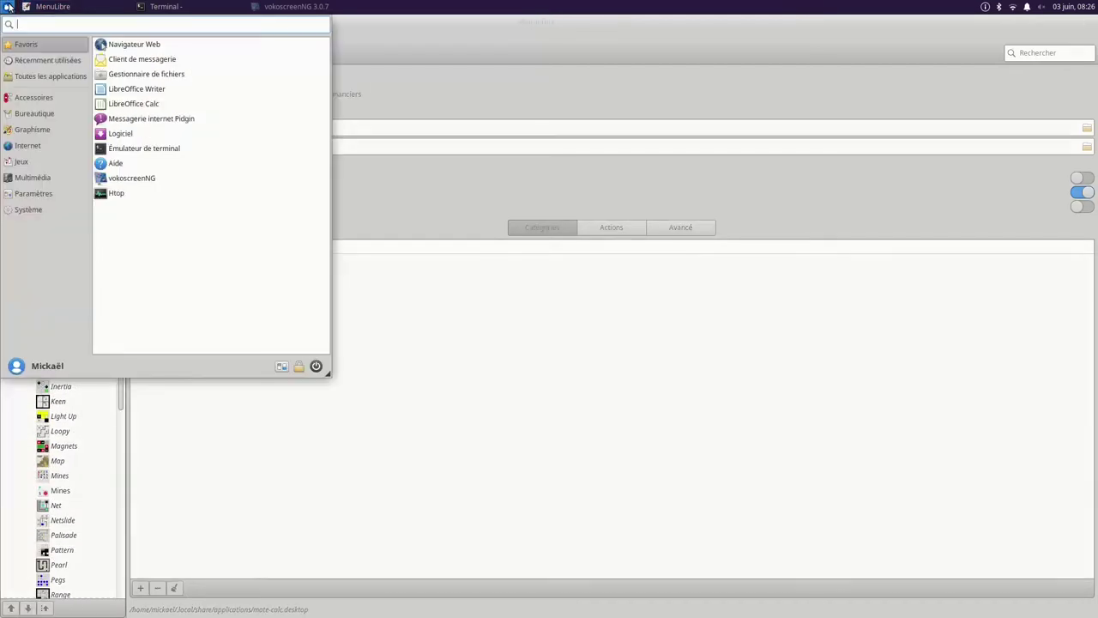
{"action": "left_click", "coordinate": [19, 163]}
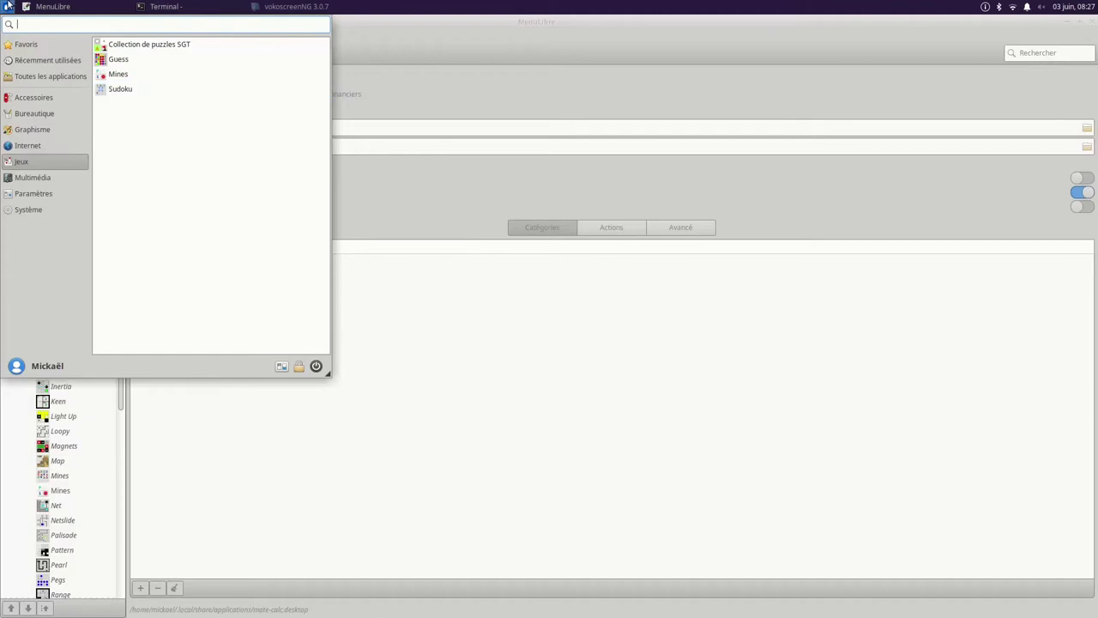
{"action": "left_click", "coordinate": [284, 506]}
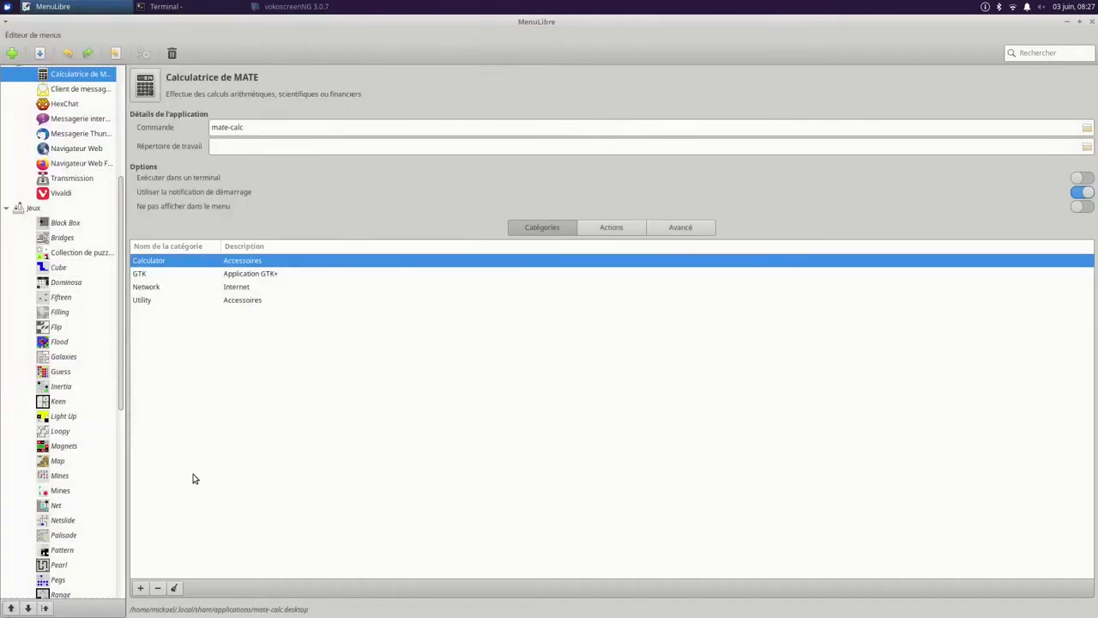
Step: Make the Tents game under Jeux visible in the application menu and save the launcher
{"action": "scroll", "coordinate": [81, 536], "scroll_direction": "up", "scroll_amount": 5}
{"action": "scroll", "coordinate": [81, 536], "scroll_direction": "down", "scroll_amount": 10}
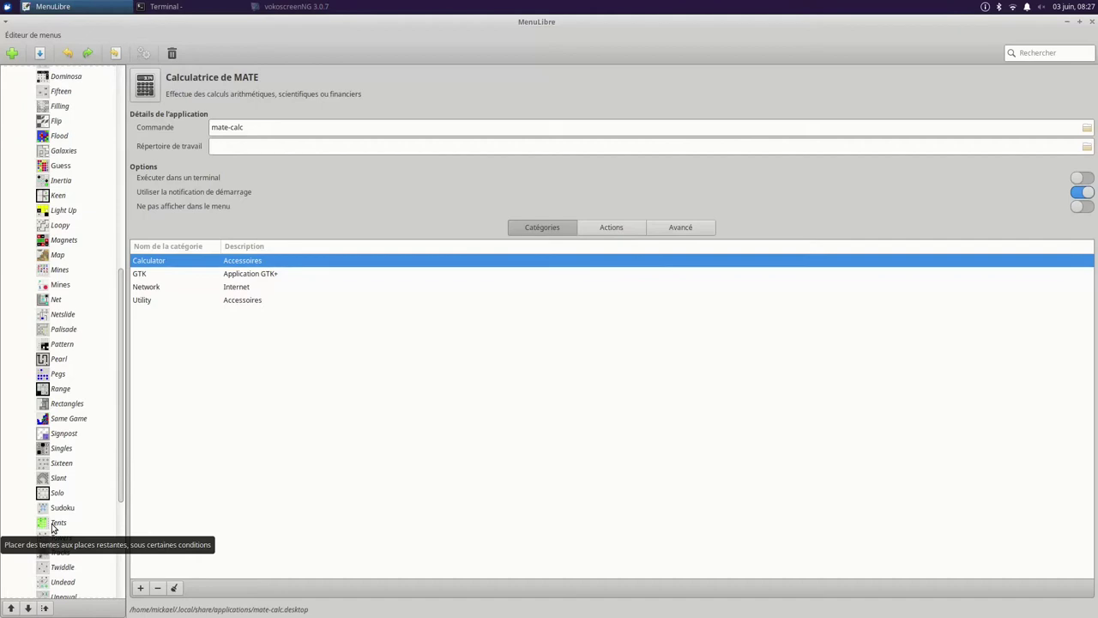
{"action": "left_click", "coordinate": [52, 525]}
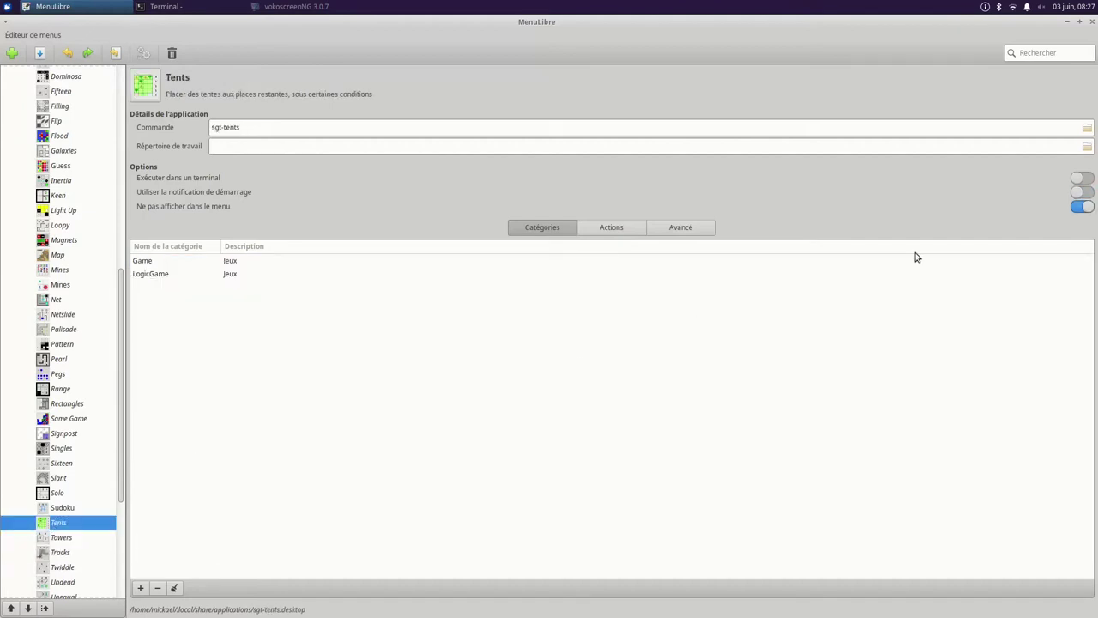
{"action": "left_click", "coordinate": [1080, 207]}
{"action": "left_click", "coordinate": [40, 55]}
Step: Check the application menu's Jeux category for Tents, then return to the menu editor
{"action": "left_click", "coordinate": [7, 10]}
{"action": "left_click", "coordinate": [19, 161]}
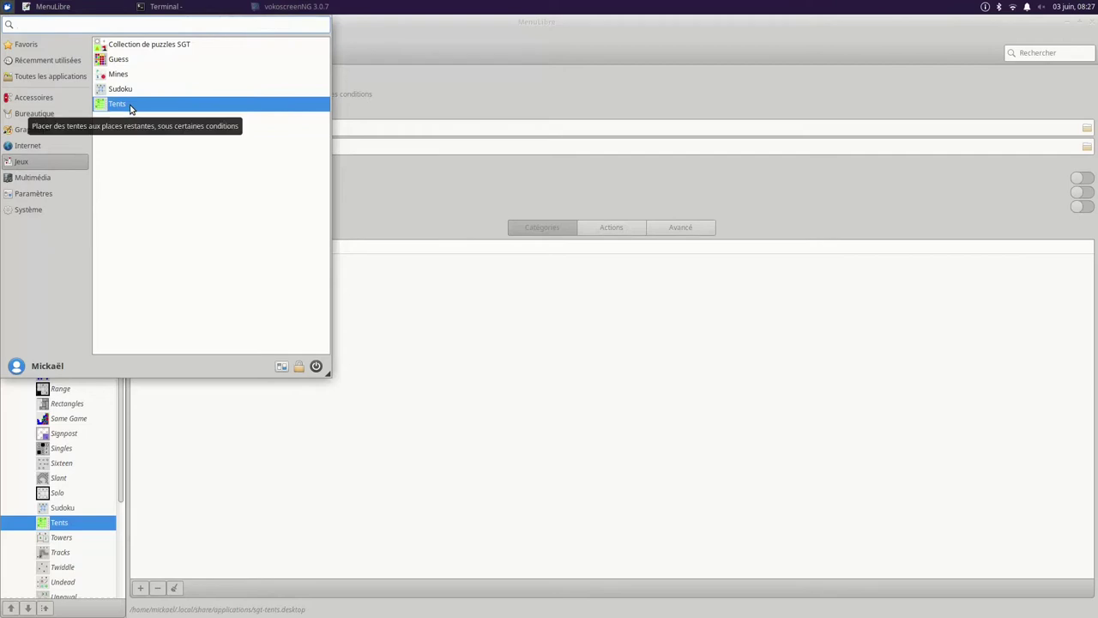
{"action": "left_click", "coordinate": [349, 520]}
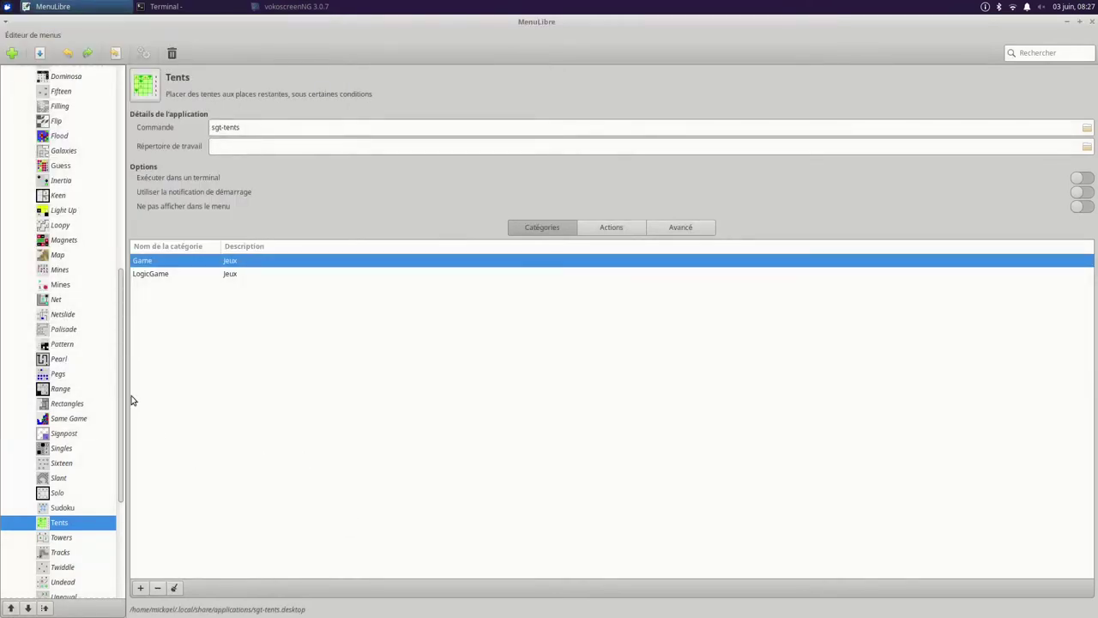
Step: Collapse the Jeux and Internet categories, and move Capture d'écran above Calculatrice de MATE under Accessoires
{"action": "left_click_drag", "start_coordinate": [122, 386], "coordinate": [119, 181]}
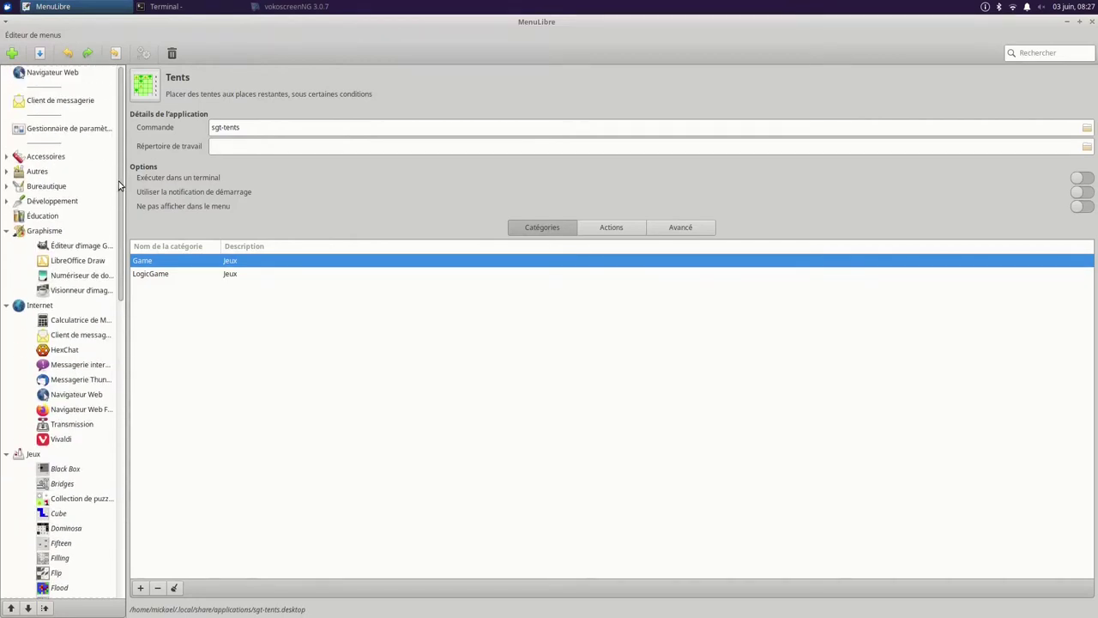
{"action": "left_click", "coordinate": [6, 455]}
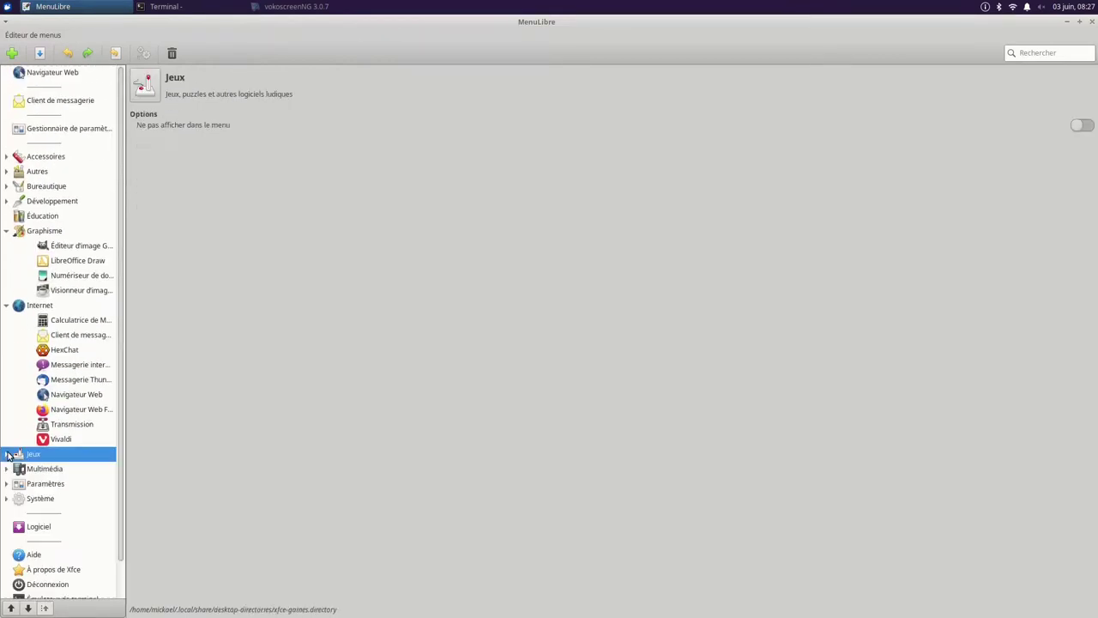
{"action": "left_click", "coordinate": [6, 306]}
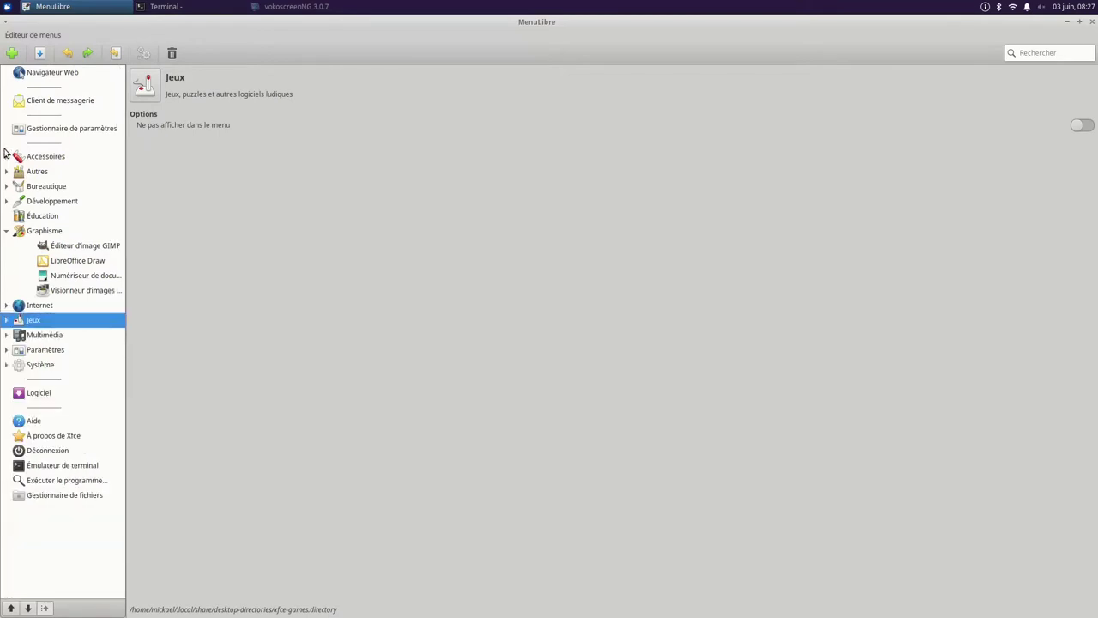
{"action": "left_click", "coordinate": [6, 158]}
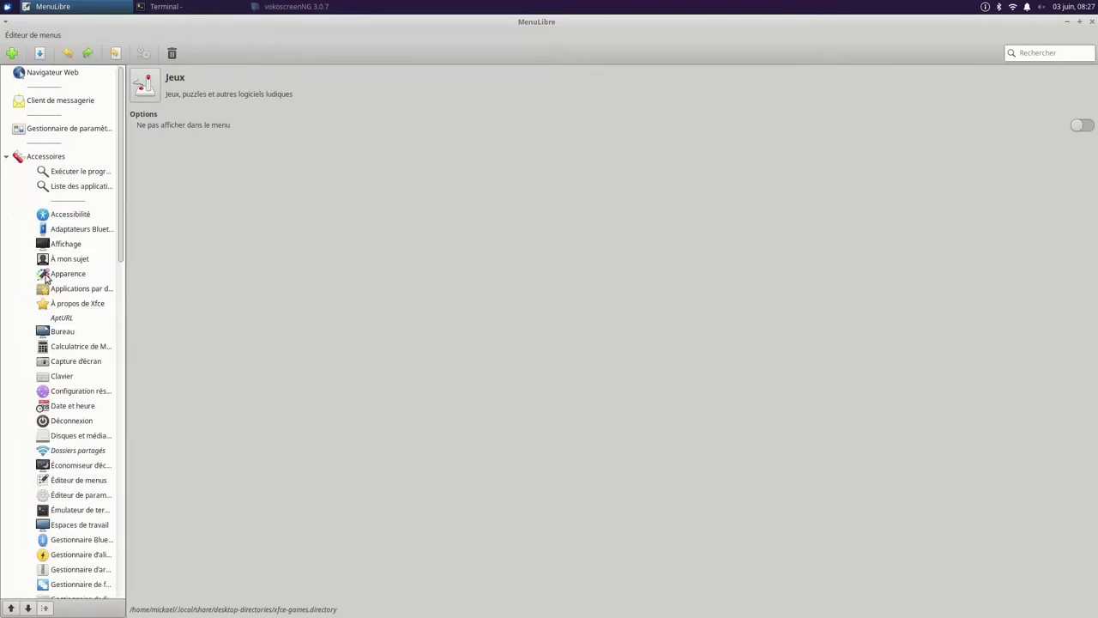
{"action": "left_click", "coordinate": [73, 361]}
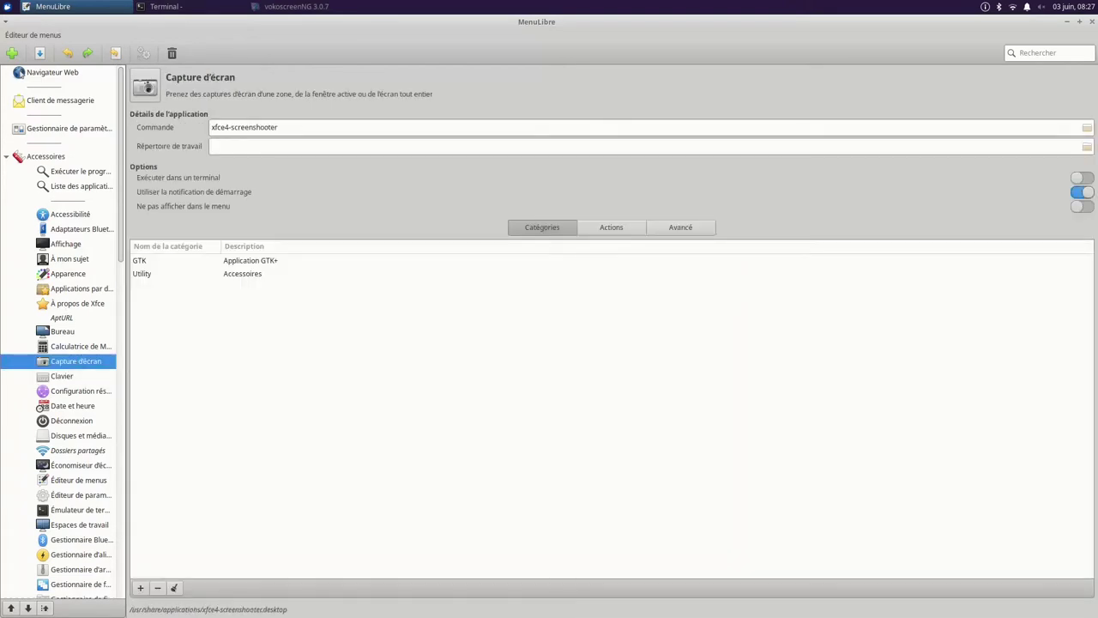
{"action": "left_click", "coordinate": [11, 609]}
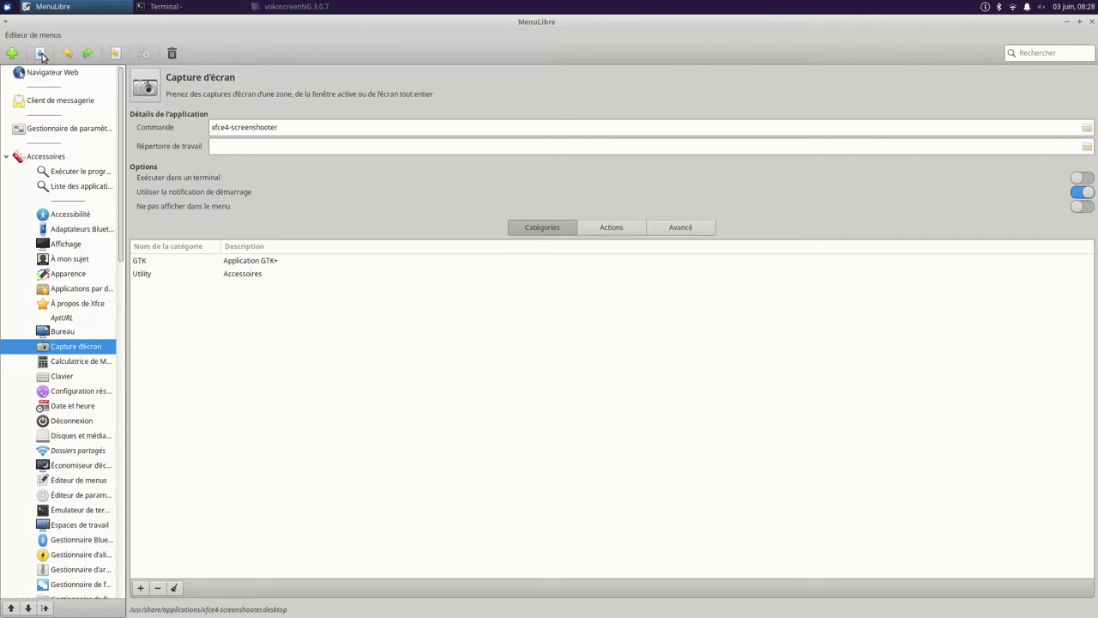
Step: Check the order of the entries in the application menu's Accessoires category, and close the menu editor
{"action": "left_click", "coordinate": [7, 6]}
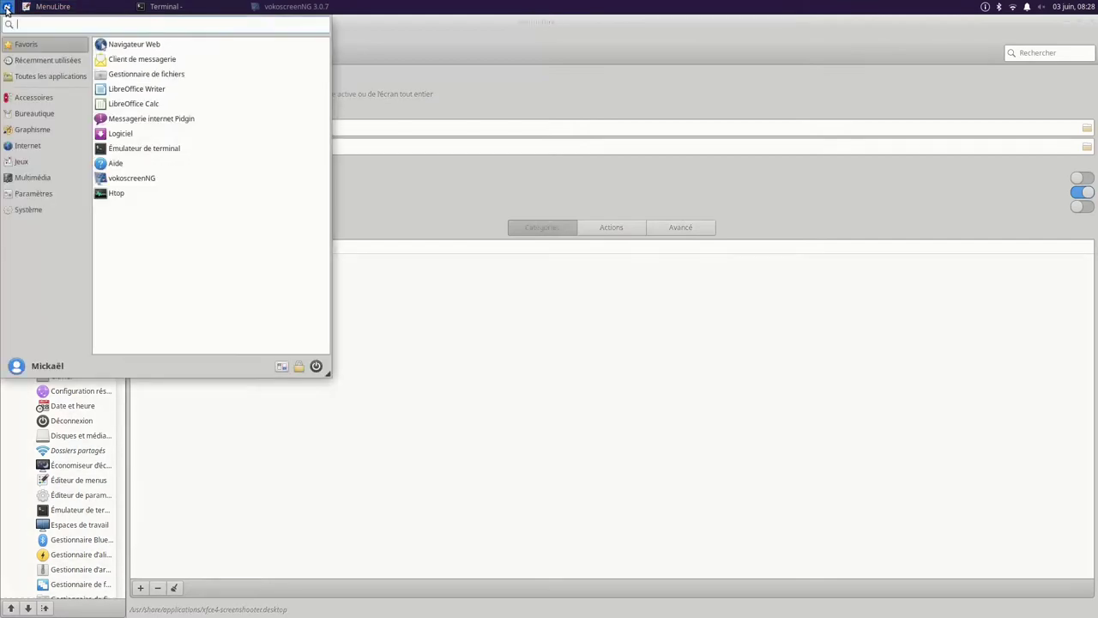
{"action": "left_click", "coordinate": [21, 97]}
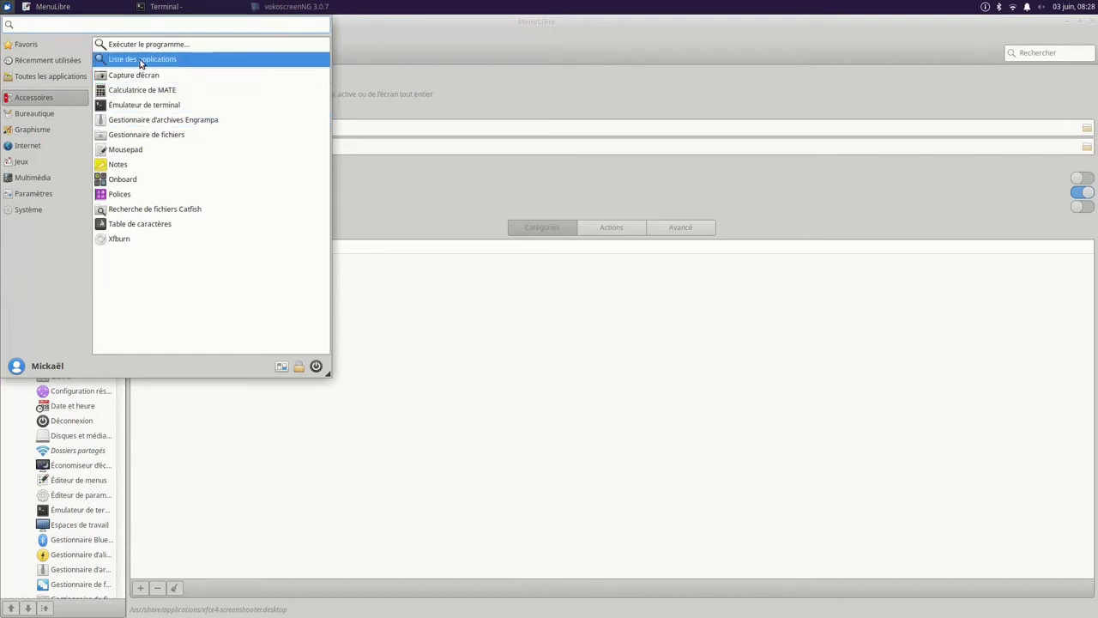
{"action": "left_click", "coordinate": [357, 474]}
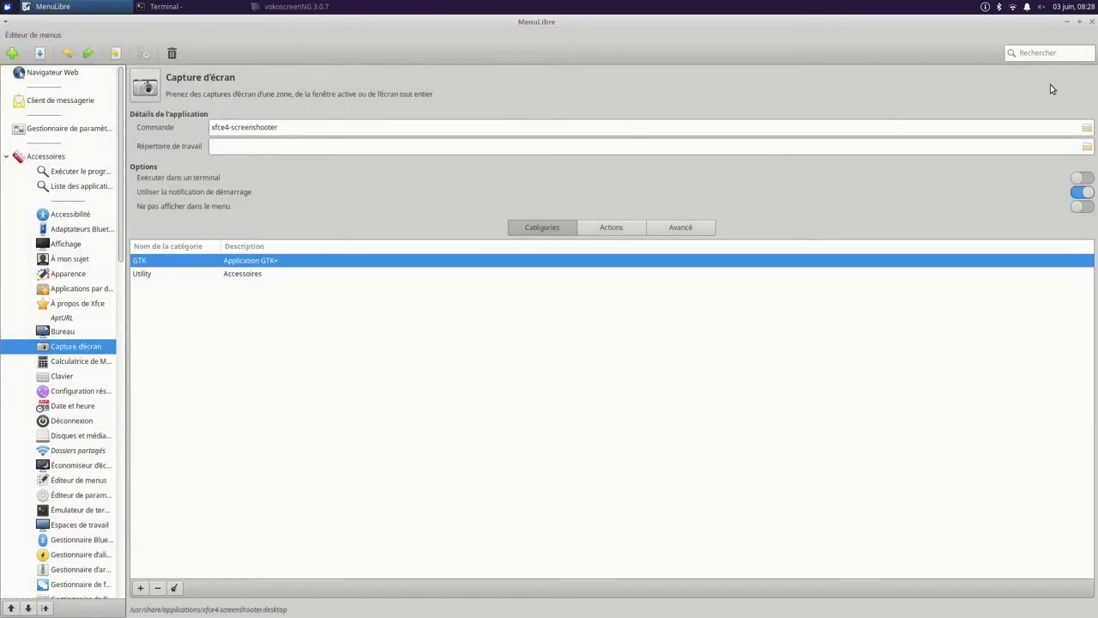
{"action": "left_click", "coordinate": [1091, 22]}
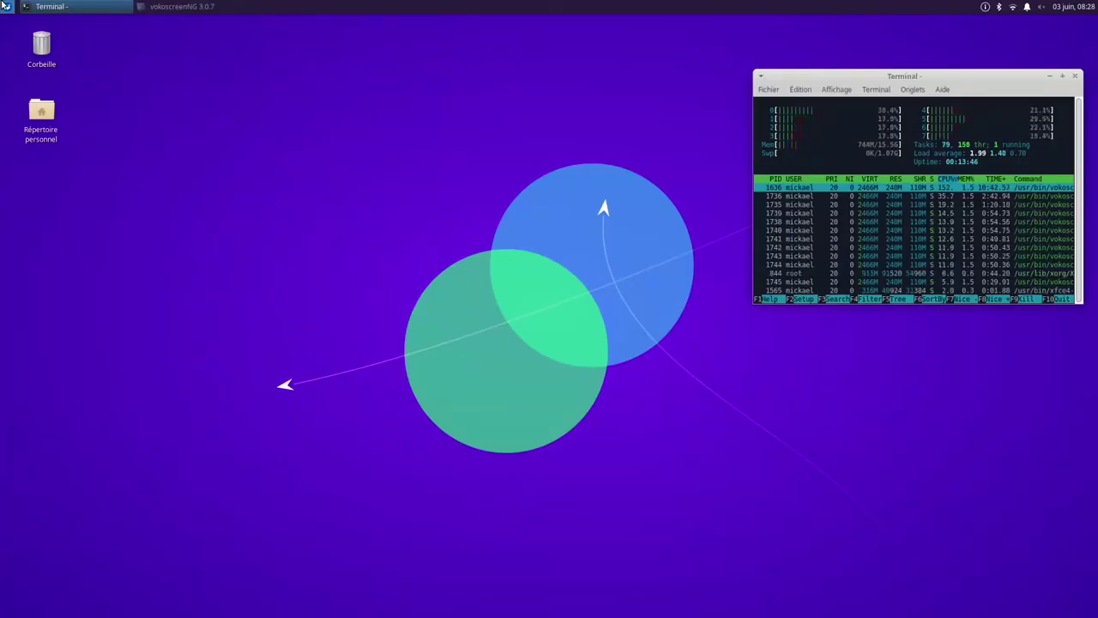
Step: Look at the application menu's favourites, and open the Whisker menu's properties
{"action": "left_click", "coordinate": [6, 7]}
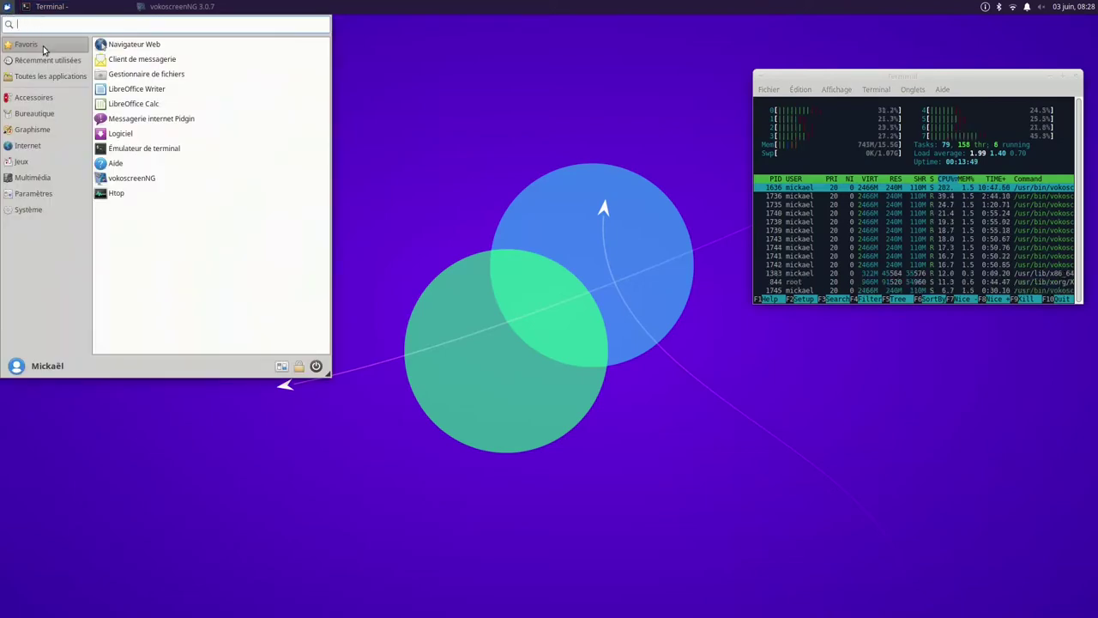
{"action": "left_click", "coordinate": [6, 7]}
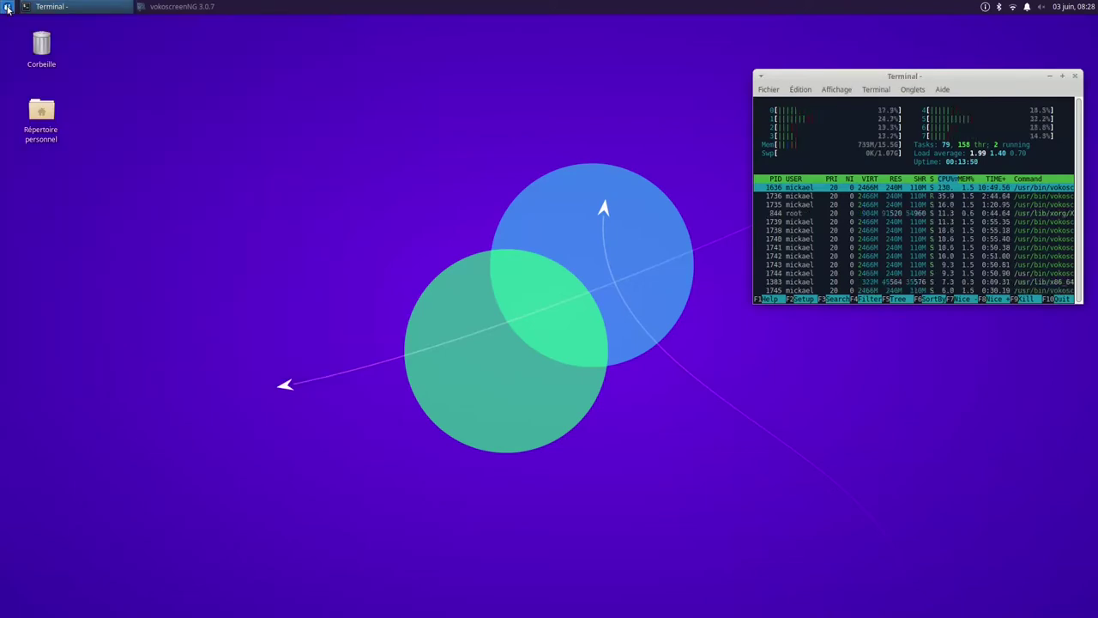
{"action": "right_click", "coordinate": [7, 7]}
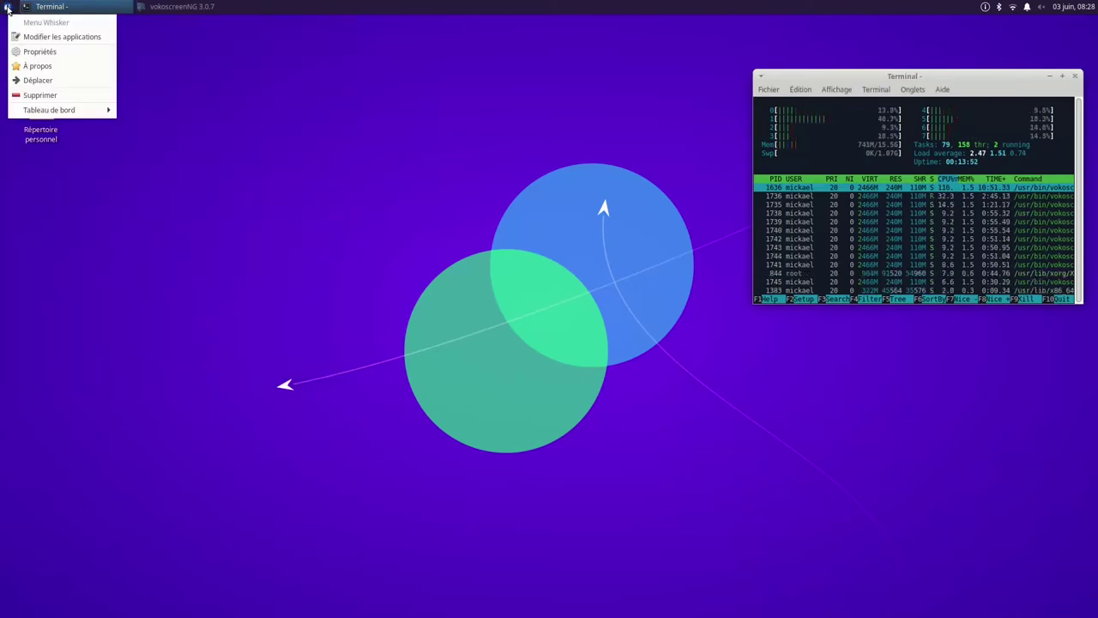
{"action": "left_click", "coordinate": [46, 52]}
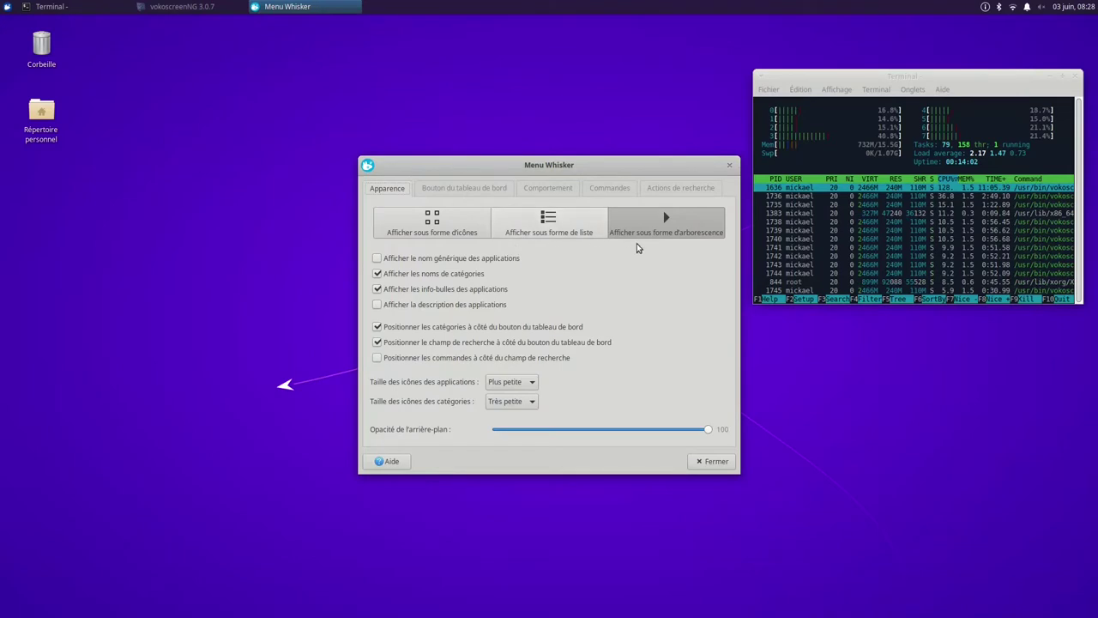
Step: Set the Whisker menu to display applications as icons, and view its Favoris and Accessoires categories in that layout
{"action": "left_click", "coordinate": [421, 234]}
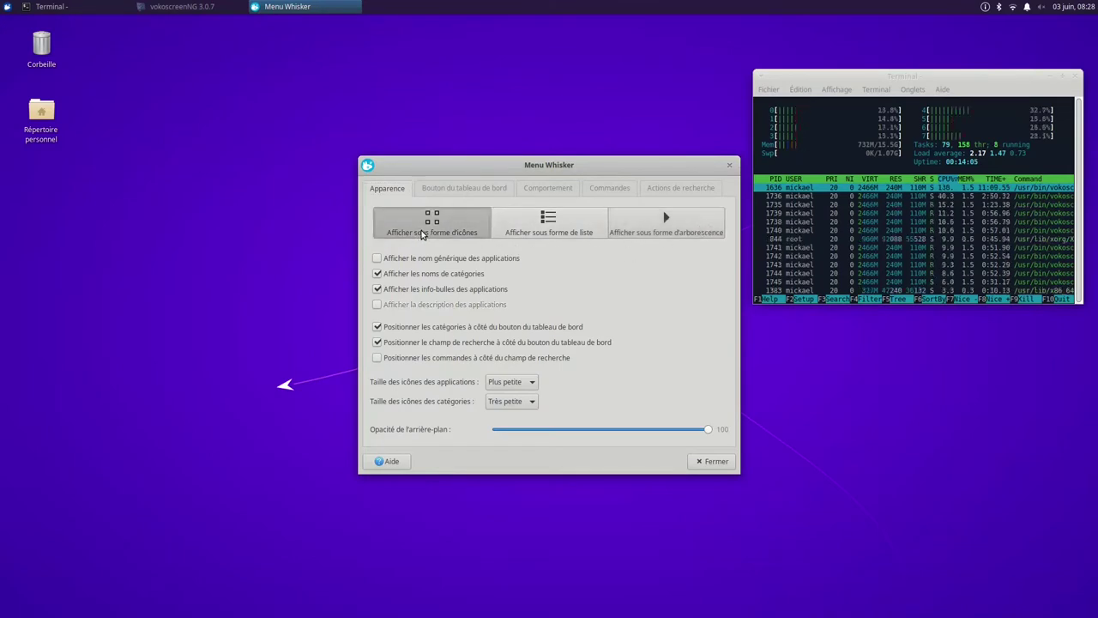
{"action": "left_click", "coordinate": [7, 7]}
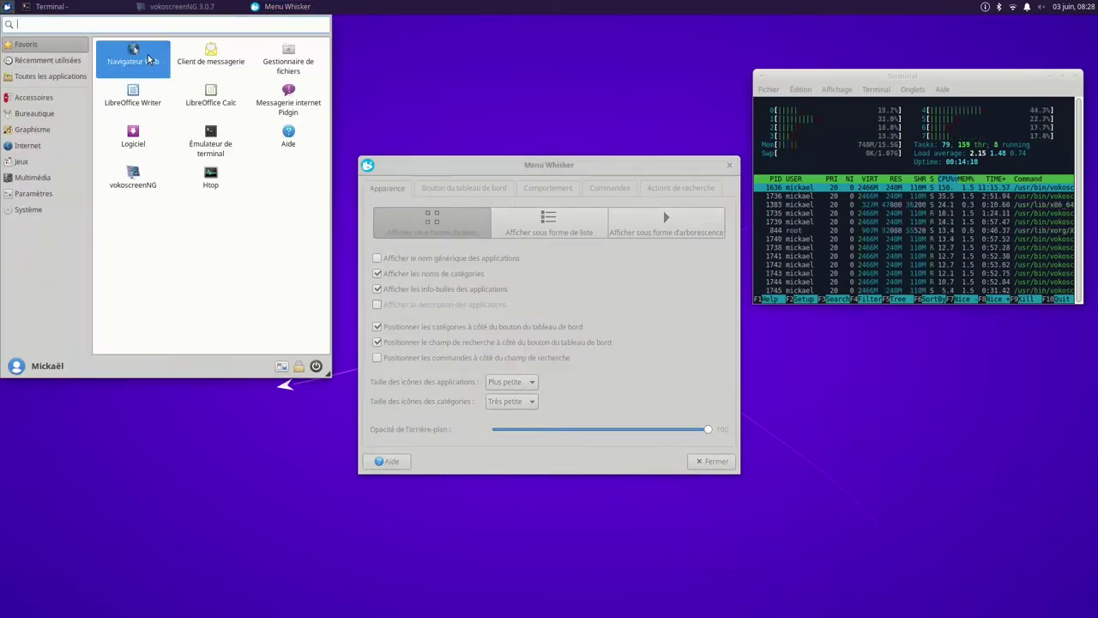
{"action": "left_click", "coordinate": [33, 98]}
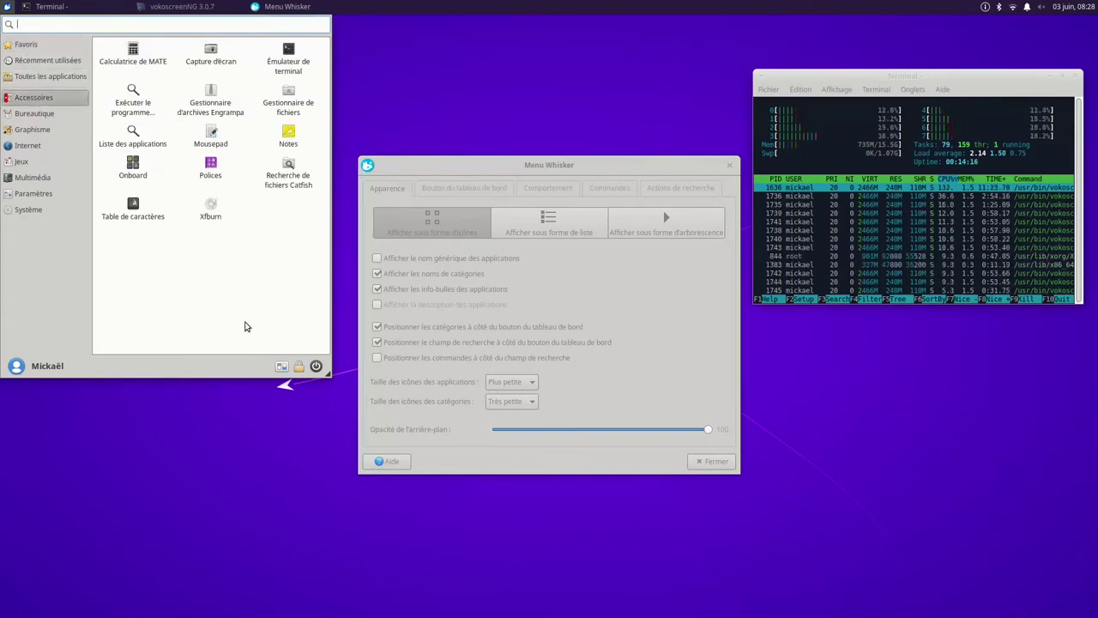
Step: Hide the category names in the Whisker menu, and enable Changer de catégories au survol
{"action": "left_click", "coordinate": [455, 273]}
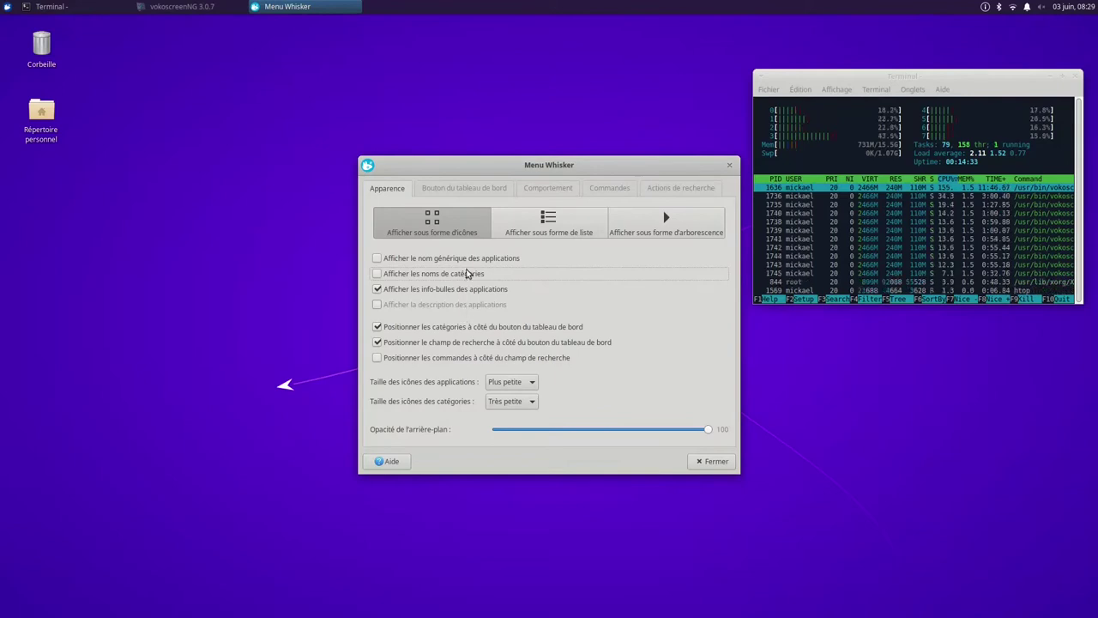
{"action": "left_click", "coordinate": [540, 189]}
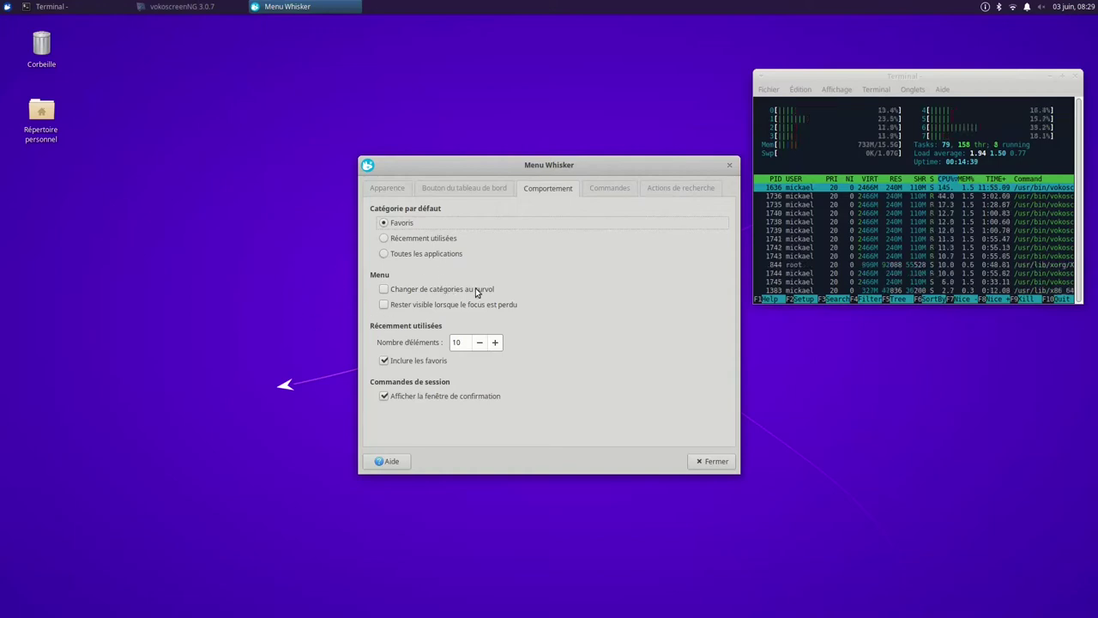
{"action": "left_click", "coordinate": [384, 290]}
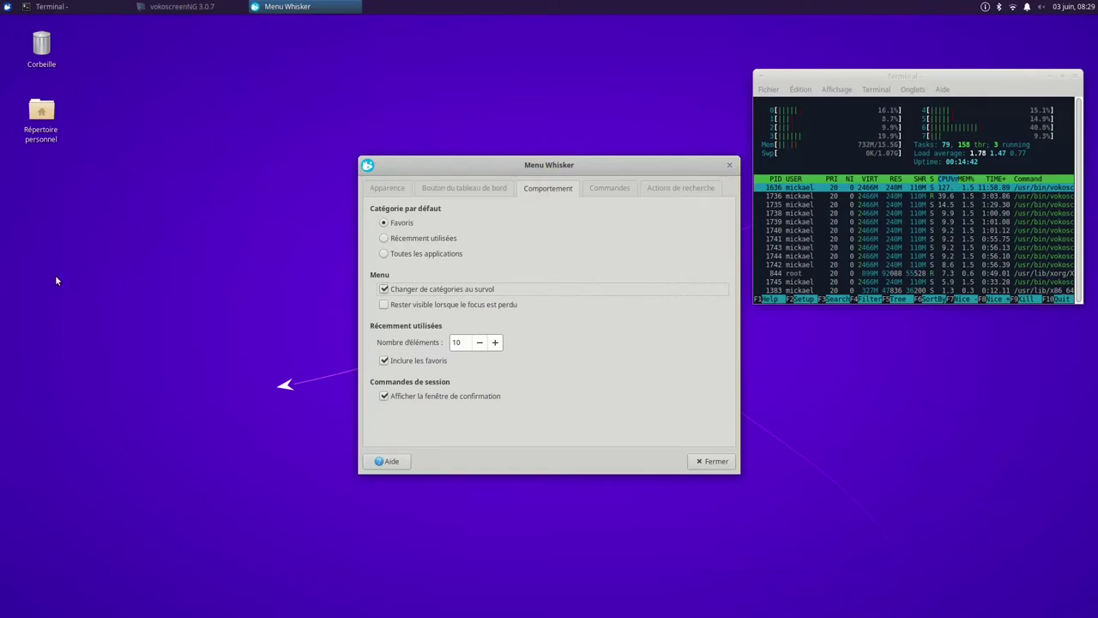
Step: Browse the application menu's categories, including Toutes les applications and Accessoires, using only their icons
{"action": "left_click", "coordinate": [9, 7]}
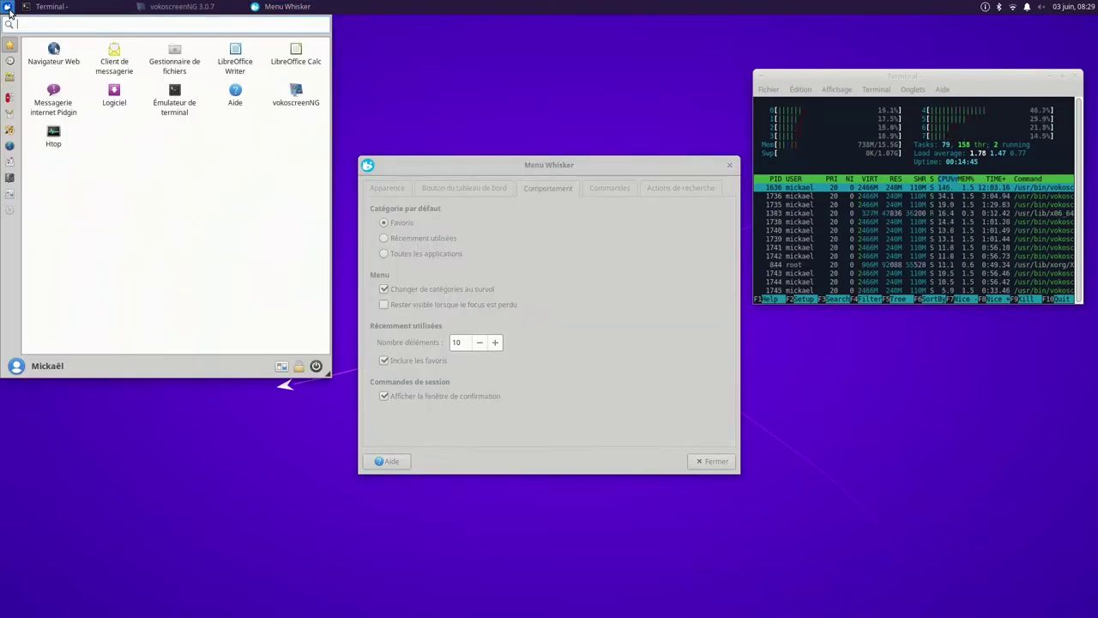
{"action": "mouse_move", "coordinate": [8, 78]}
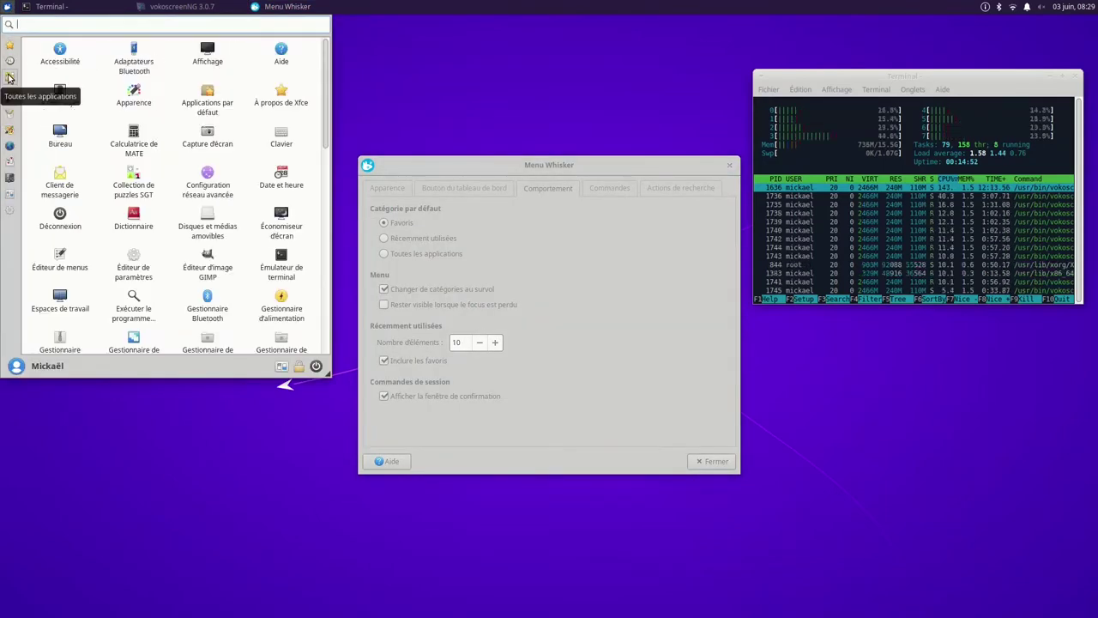
{"action": "mouse_move", "coordinate": [10, 99]}
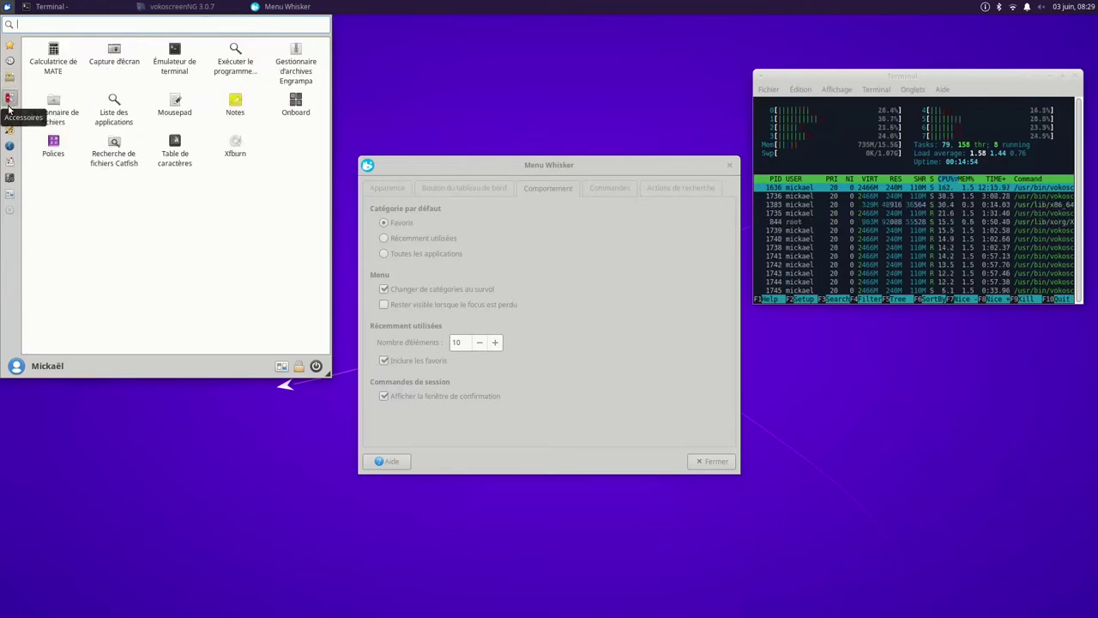
{"action": "mouse_move", "coordinate": [9, 132]}
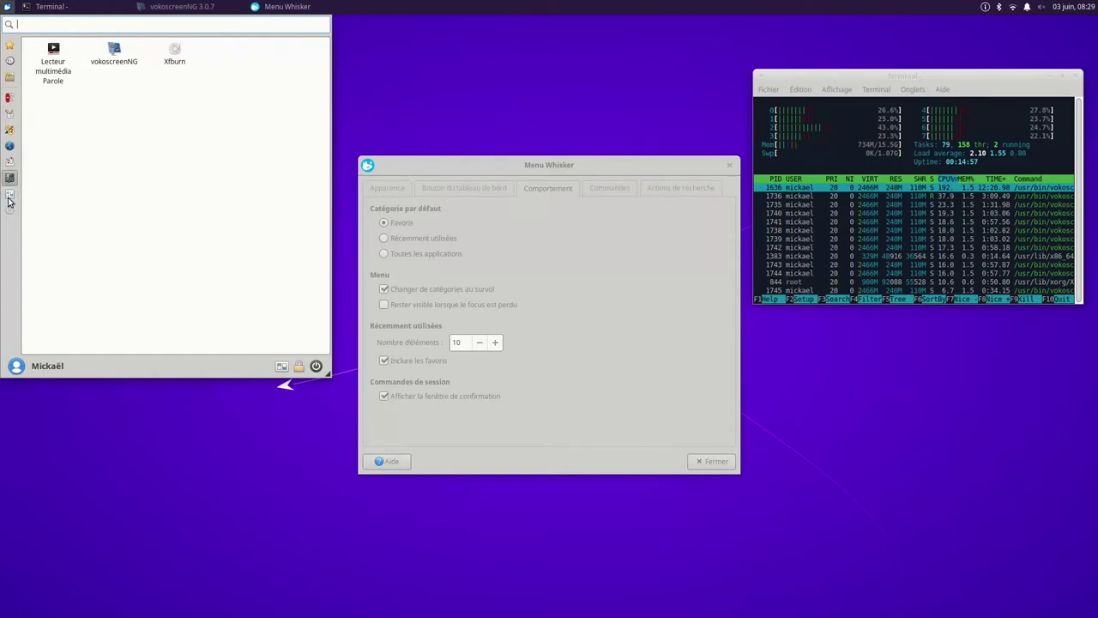
{"action": "mouse_move", "coordinate": [8, 197]}
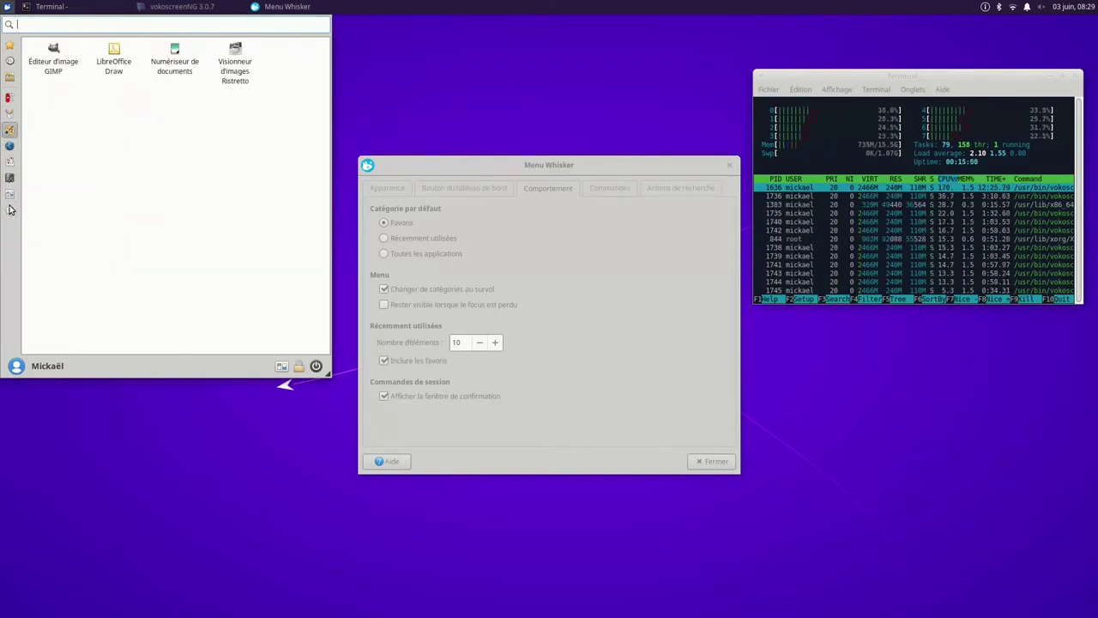
Step: Enable Afficher les noms de catégories again, and view the named categories in the application menu
{"action": "left_click", "coordinate": [384, 188]}
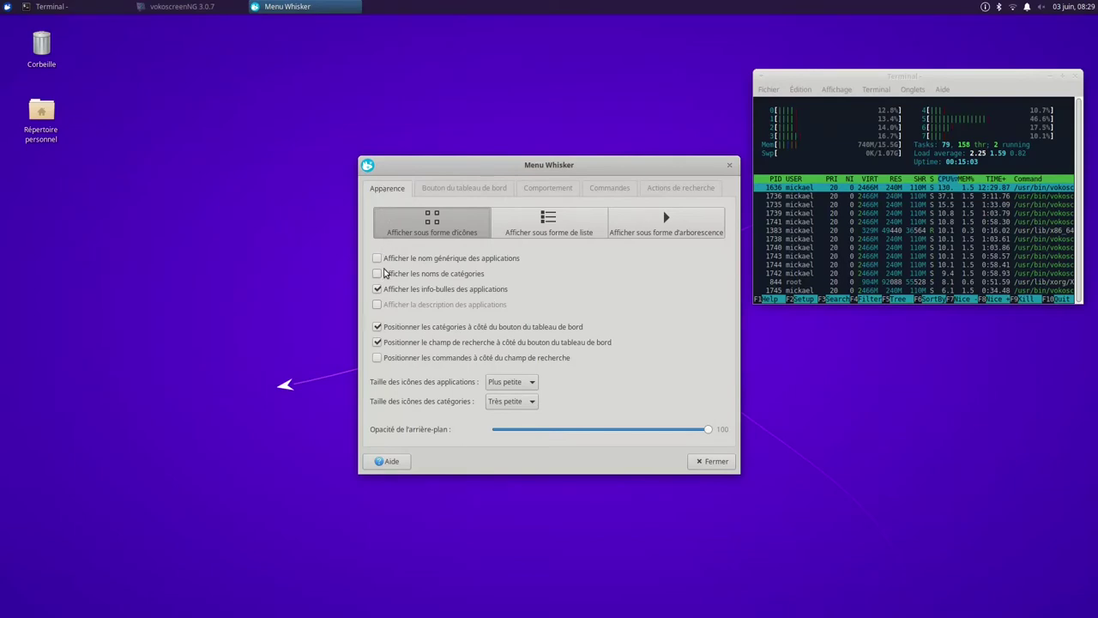
{"action": "left_click", "coordinate": [378, 273]}
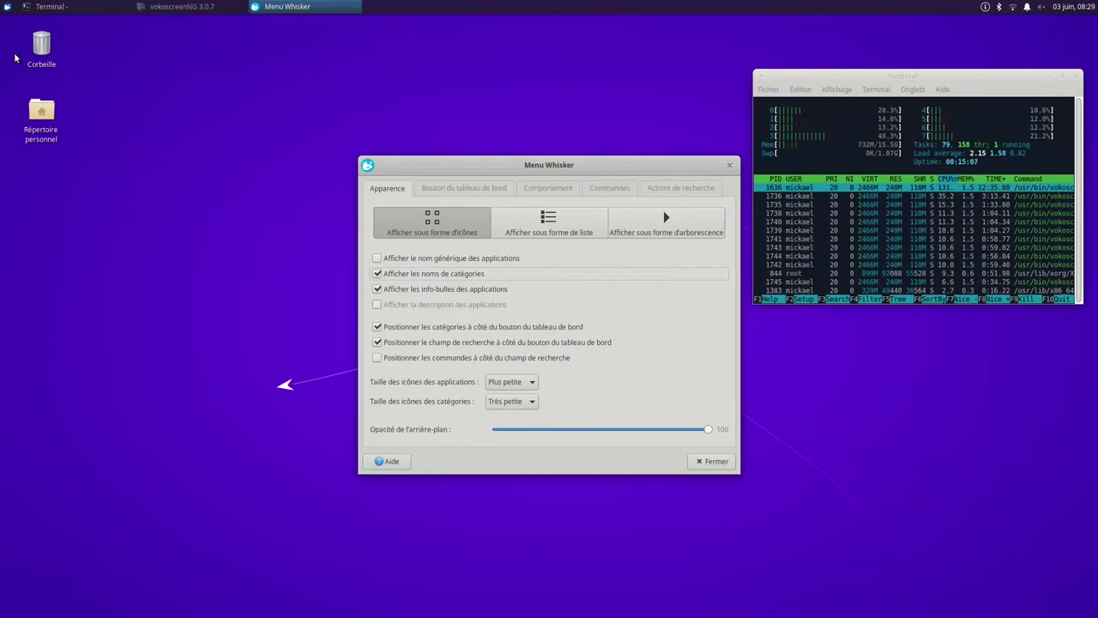
{"action": "left_click", "coordinate": [7, 6]}
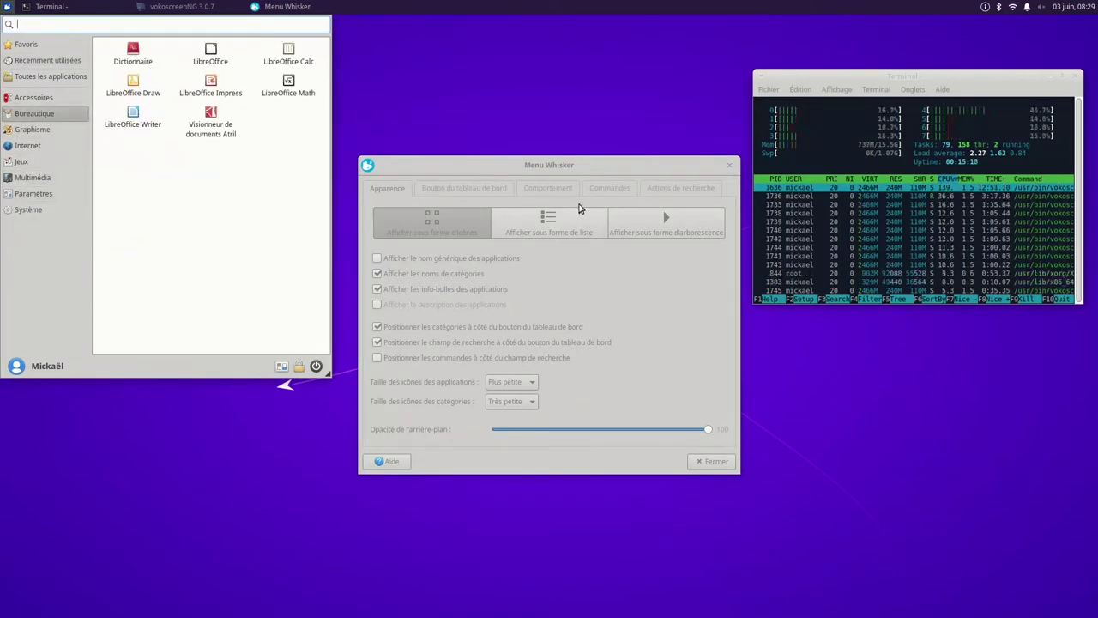
Step: Review the Whisker menu's Comportement, Commandes and Actions de recherche settings
{"action": "left_click", "coordinate": [559, 189]}
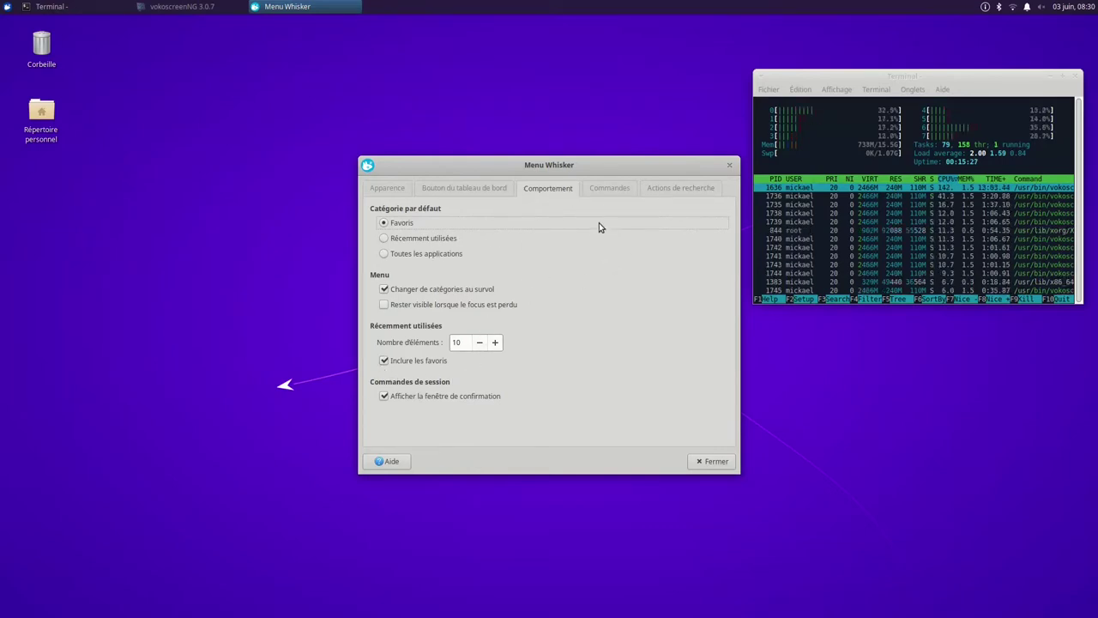
{"action": "left_click", "coordinate": [597, 190]}
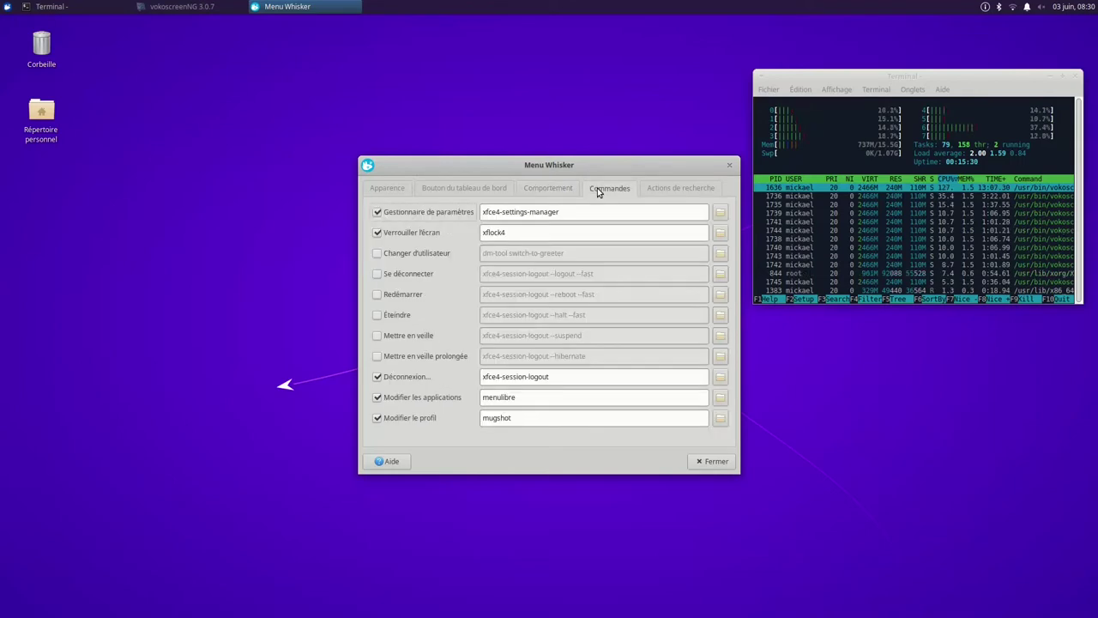
{"action": "left_click", "coordinate": [669, 191]}
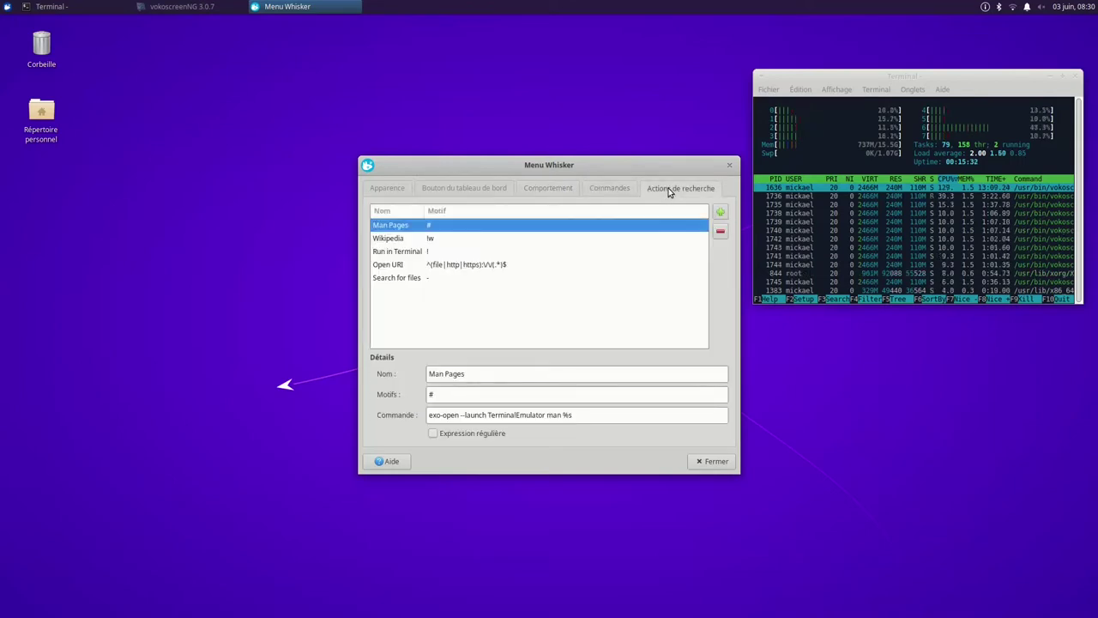
{"action": "left_click", "coordinate": [611, 187]}
{"action": "left_click", "coordinate": [530, 190]}
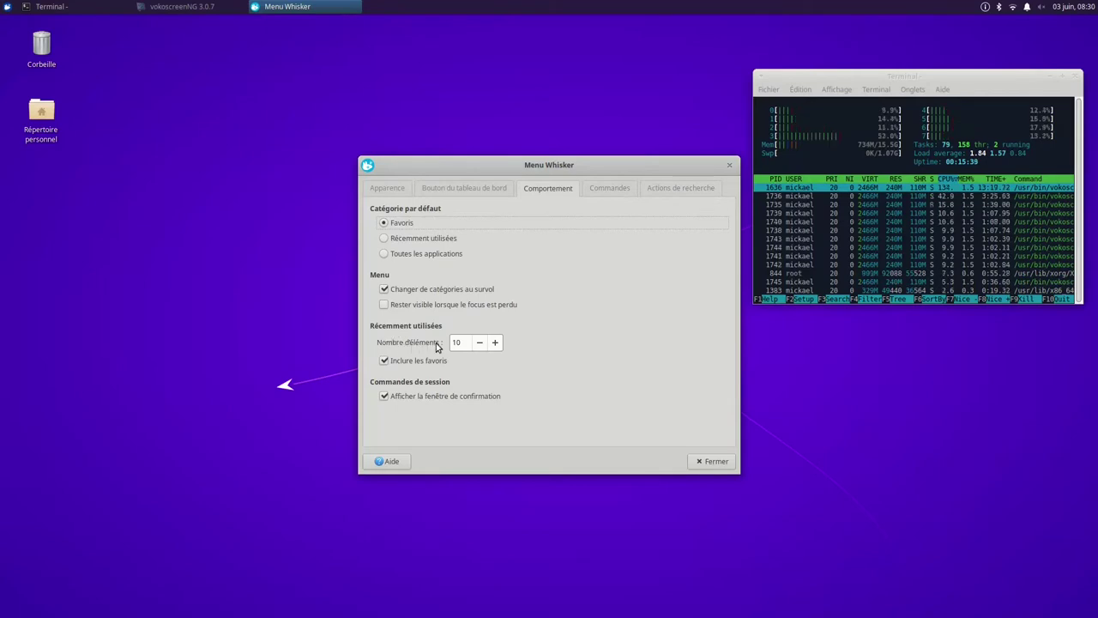
Step: Set the number of recently used items to 16, and check the application menu's Récemment utilisées category
{"action": "left_click", "coordinate": [7, 7]}
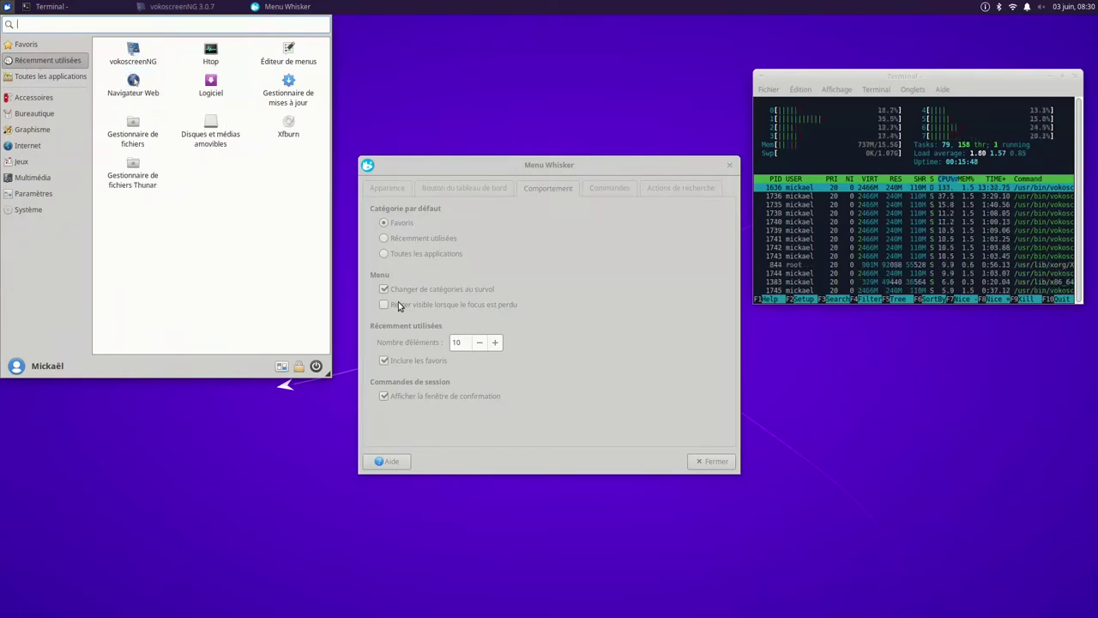
{"action": "left_click", "coordinate": [623, 326]}
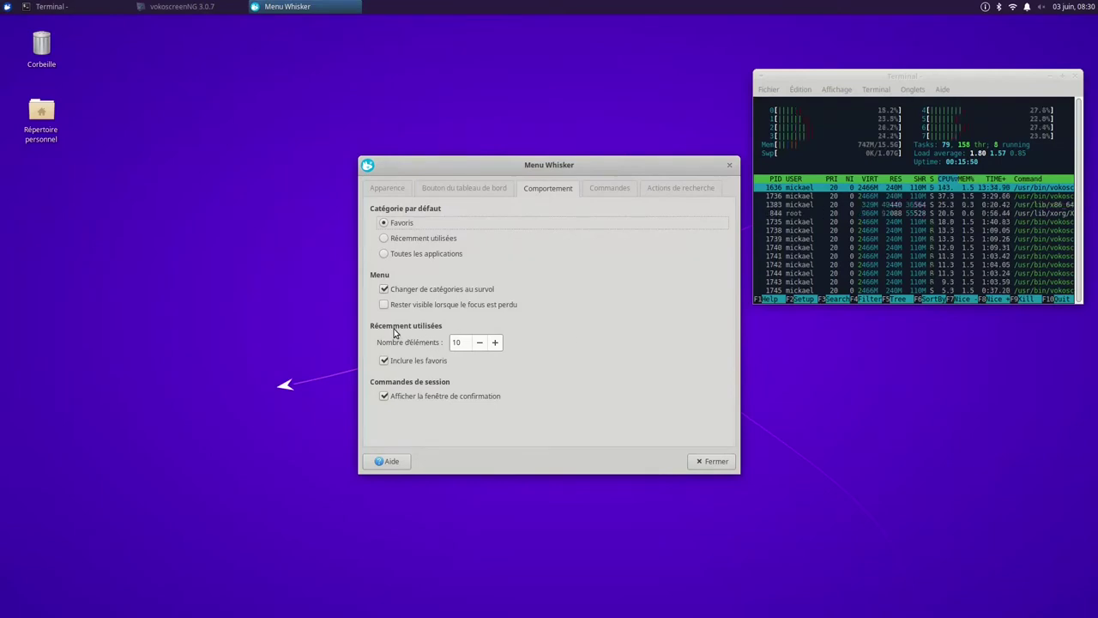
{"action": "left_click", "coordinate": [495, 342]}
{"action": "left_click", "coordinate": [495, 343]}
{"action": "left_click", "coordinate": [495, 343]}
{"action": "left_click", "coordinate": [495, 343]}
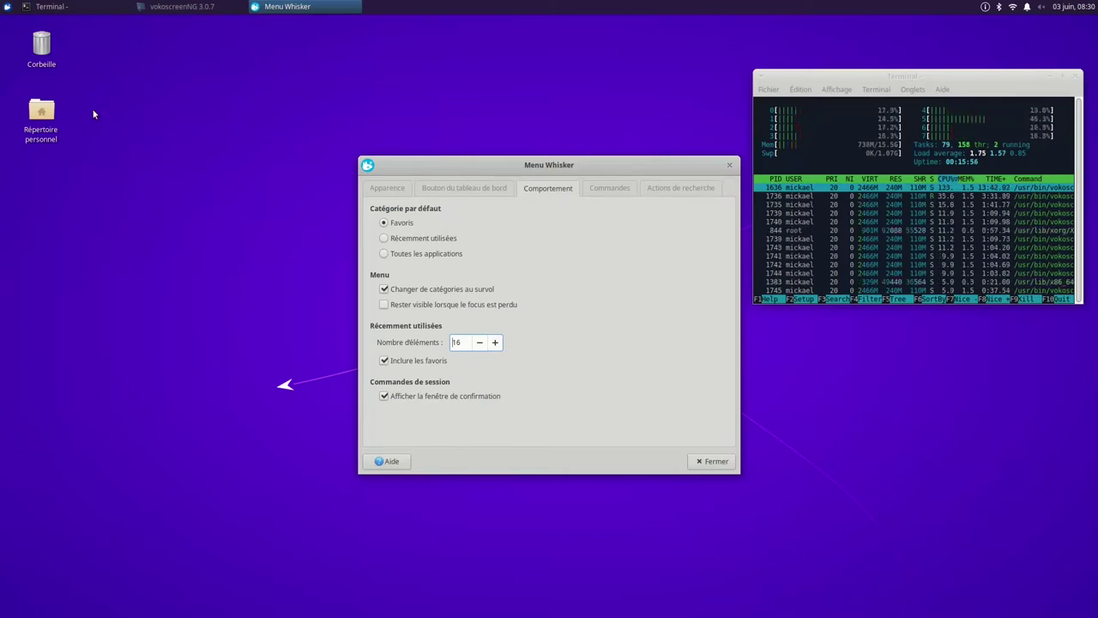
{"action": "left_click", "coordinate": [6, 7]}
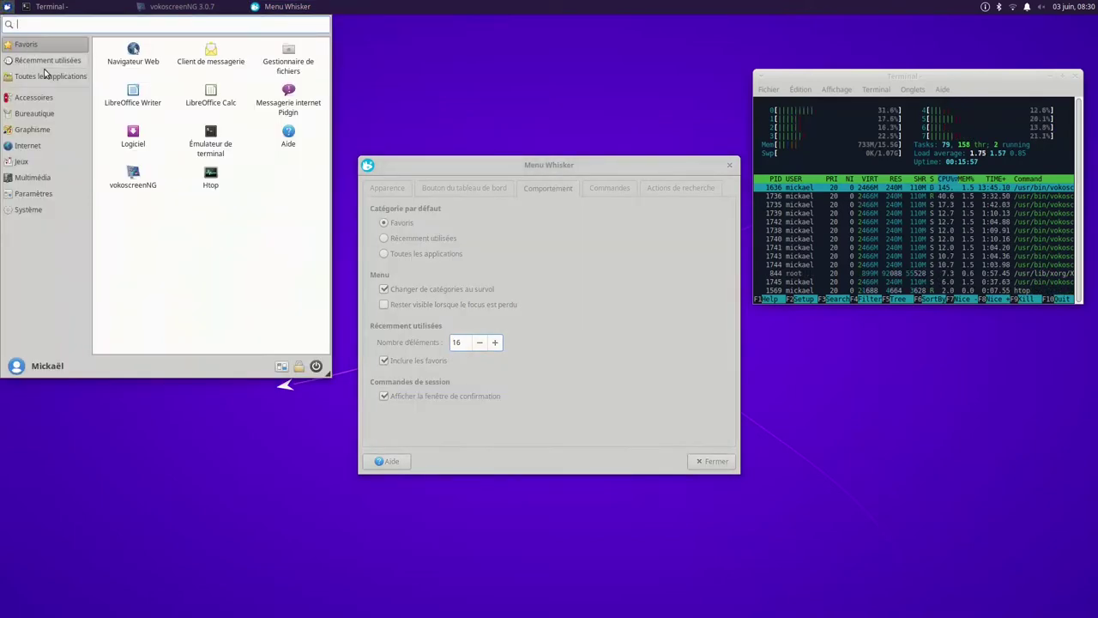
{"action": "mouse_move", "coordinate": [81, 79]}
{"action": "mouse_move", "coordinate": [61, 60]}
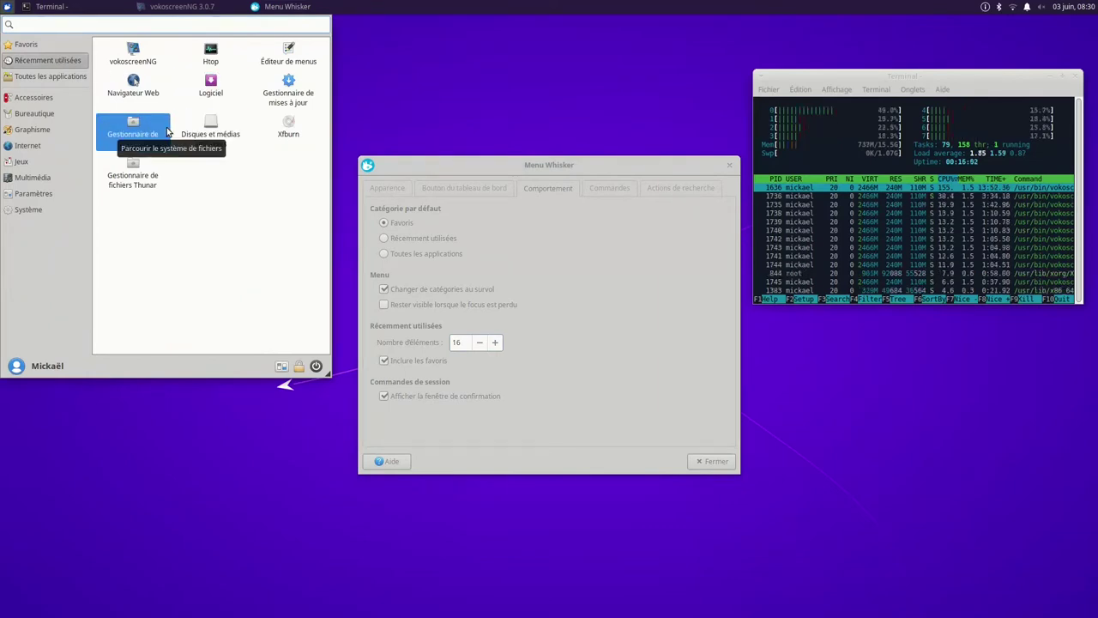
Step: Set the Whisker menu to display applications as a tree (Afficher sous forme d'arborescence)
{"action": "left_click", "coordinate": [462, 191]}
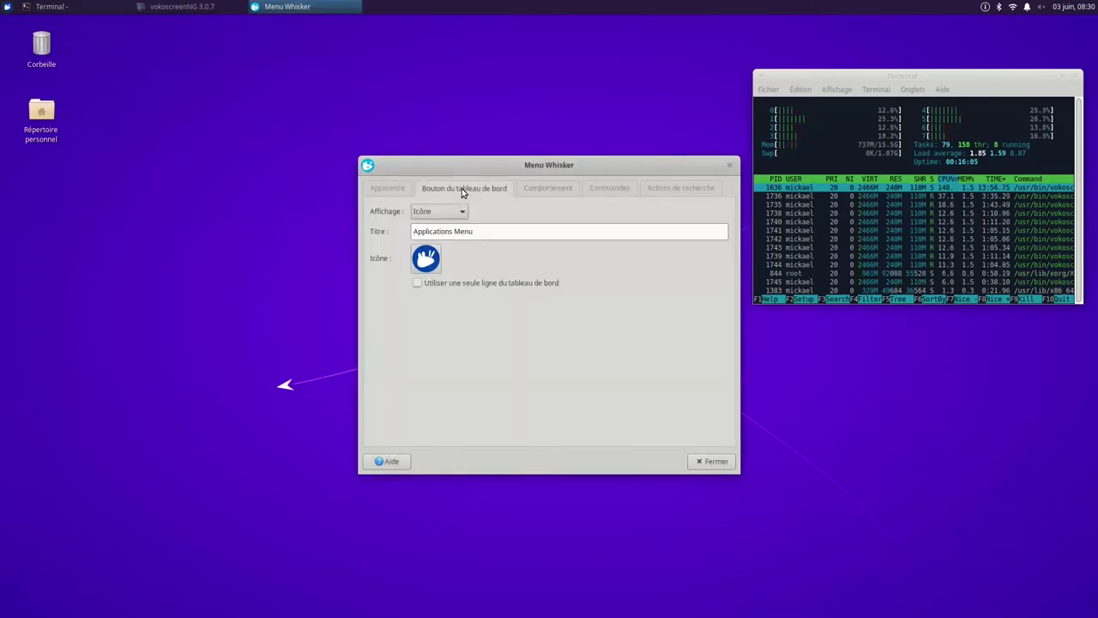
{"action": "left_click", "coordinate": [395, 189]}
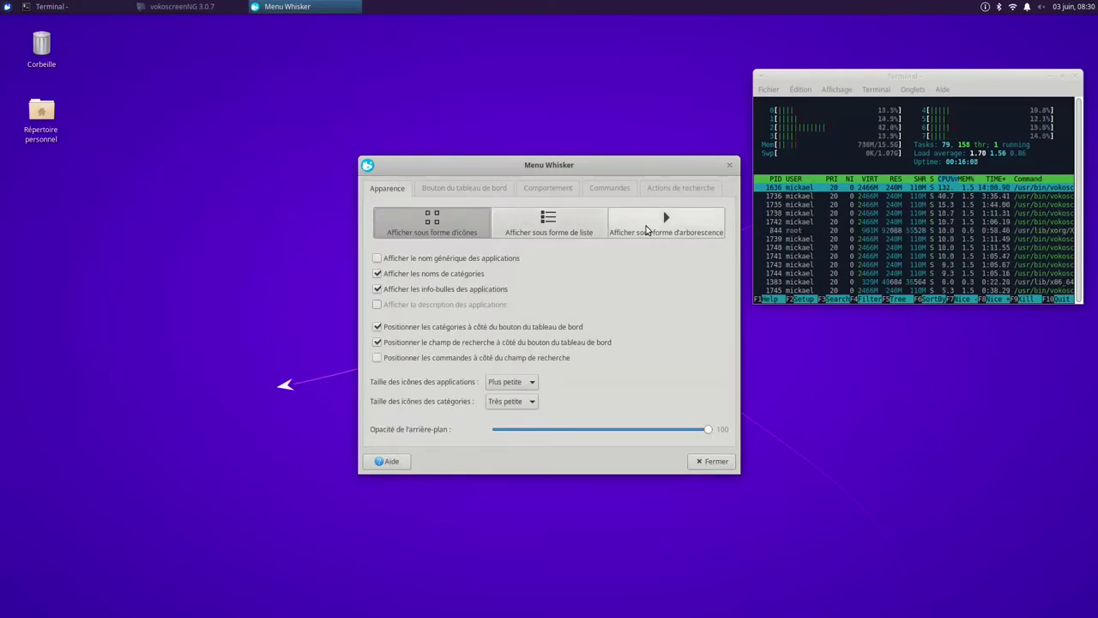
{"action": "left_click", "coordinate": [679, 227]}
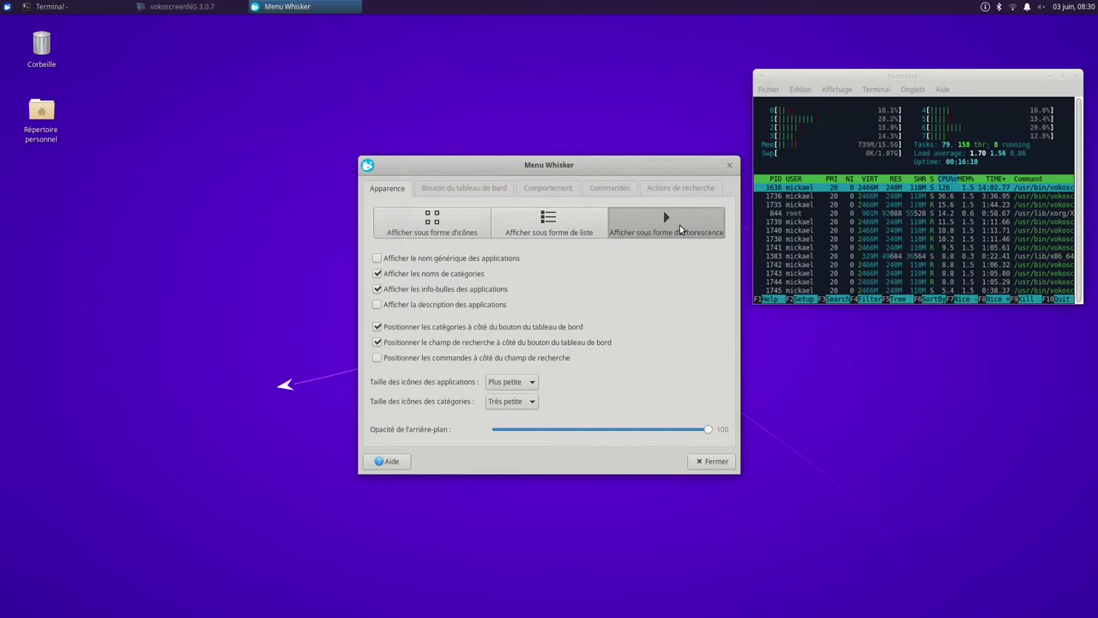
Step: Set the Whisker menu's panel button to display Icône et texte, and close the properties
{"action": "left_click", "coordinate": [467, 190]}
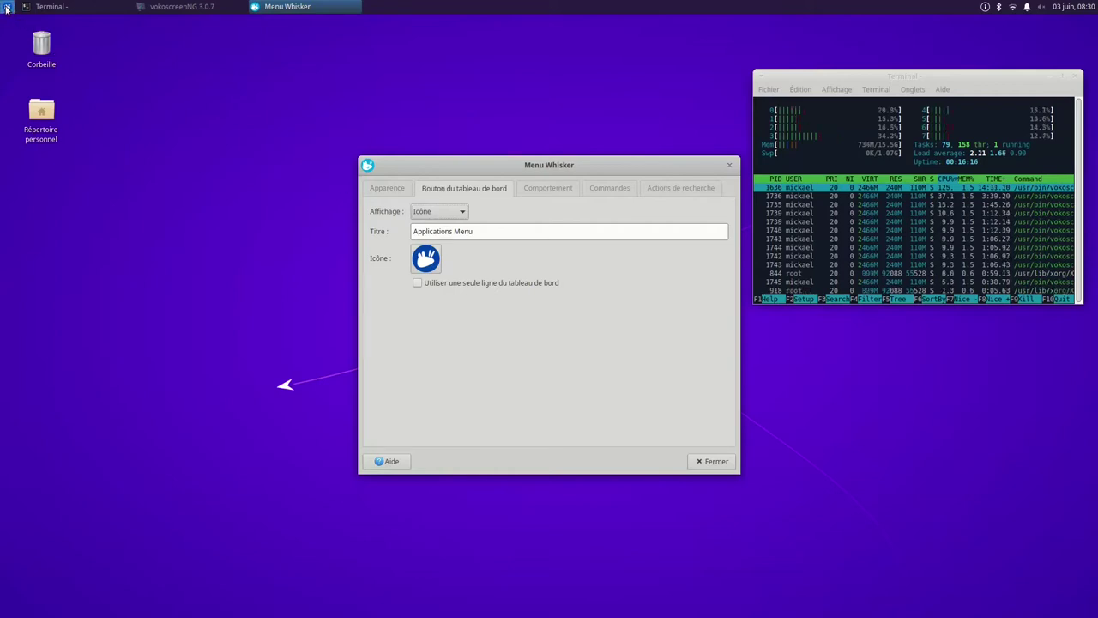
{"action": "left_click", "coordinate": [445, 215]}
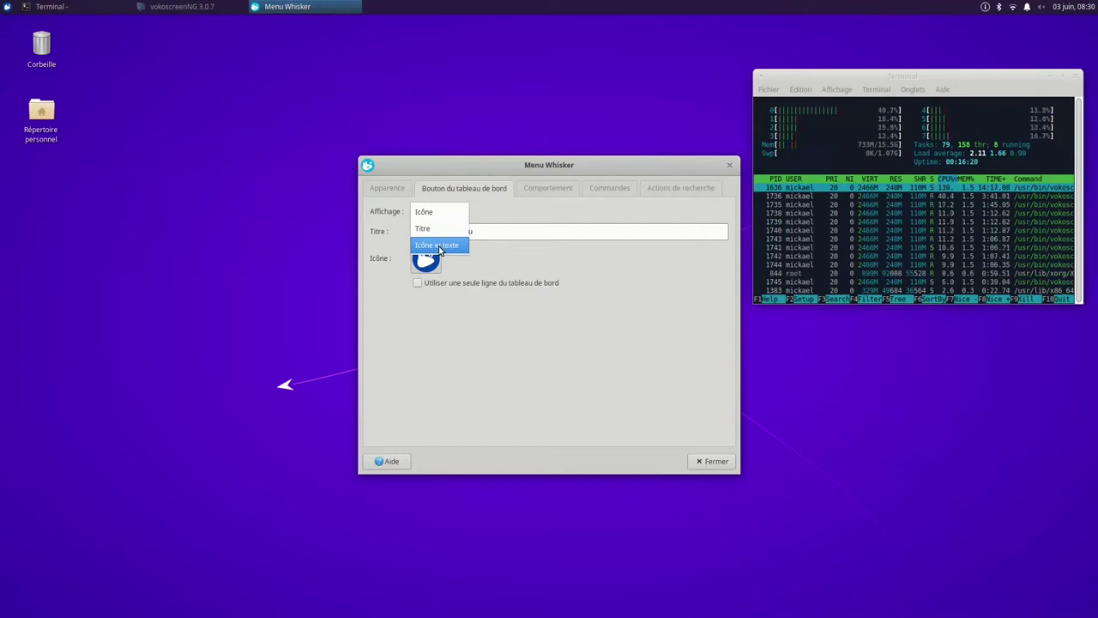
{"action": "left_click", "coordinate": [439, 247]}
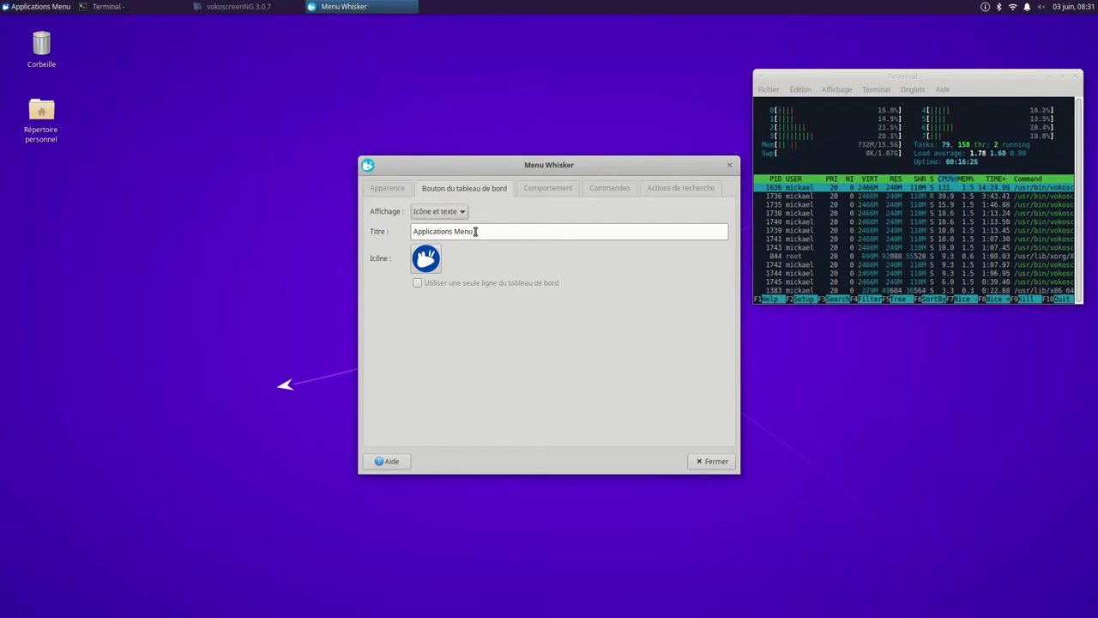
{"action": "left_click_drag", "start_coordinate": [477, 231], "coordinate": [403, 222]}
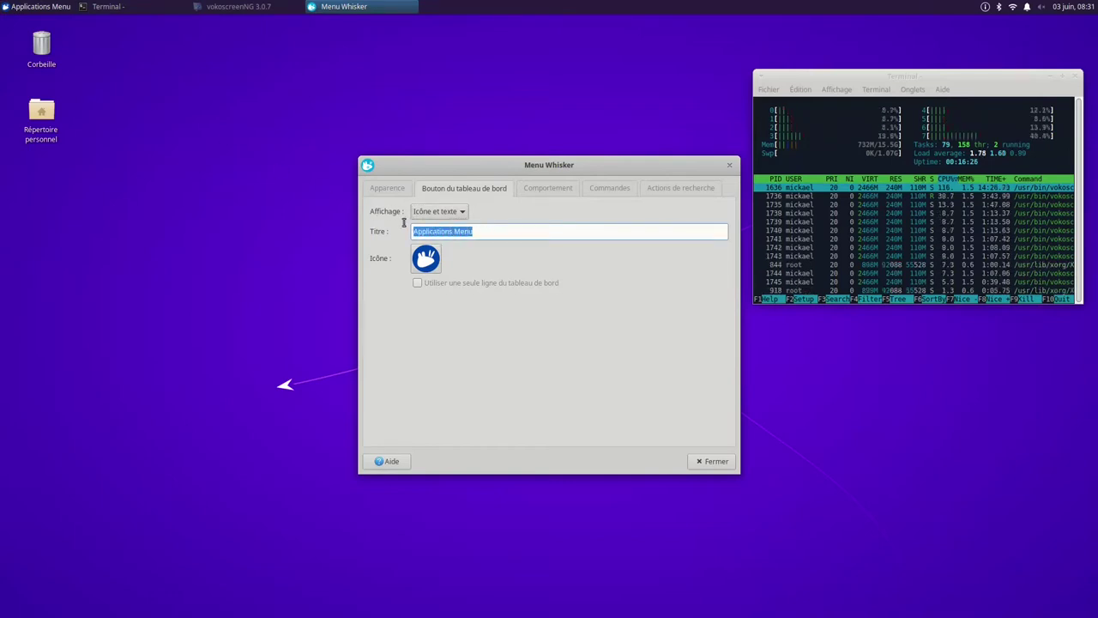
{"action": "left_click", "coordinate": [539, 232]}
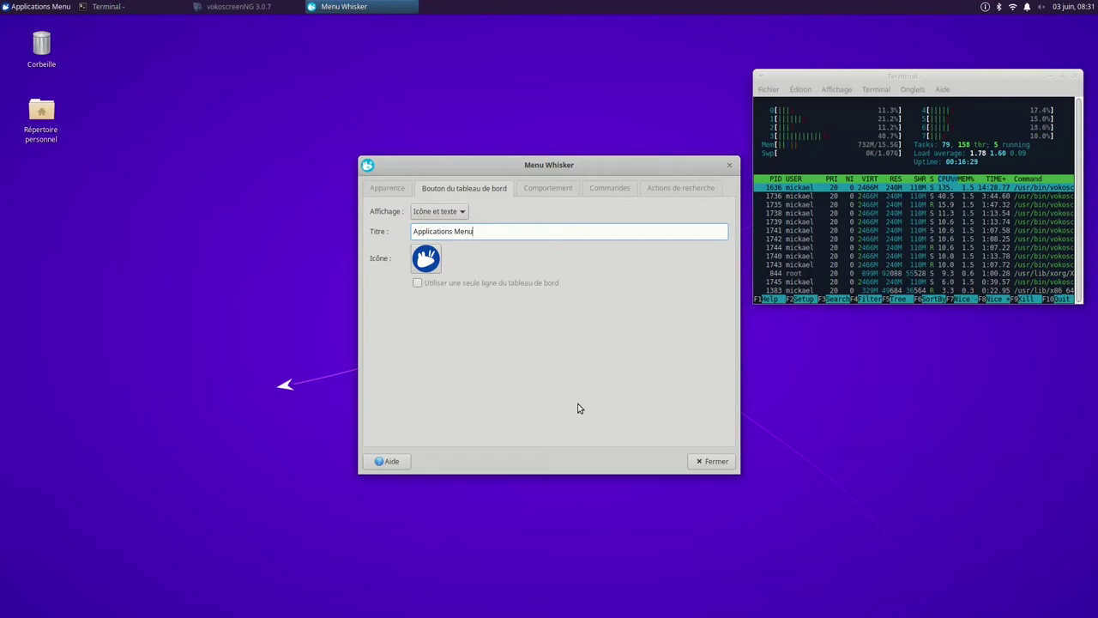
{"action": "left_click", "coordinate": [390, 189]}
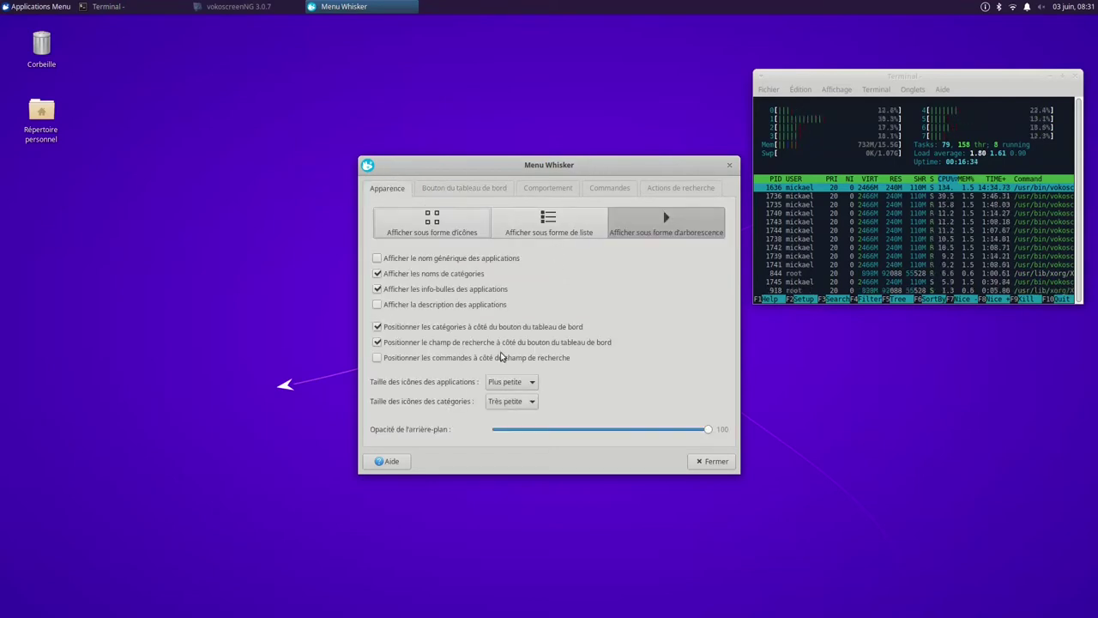
{"action": "left_click", "coordinate": [730, 167]}
Step: Browse the application menu's Favoris, Bureautique, Système, Toutes les applications and Accessoires categories in the tree layout
{"action": "left_click", "coordinate": [12, 7]}
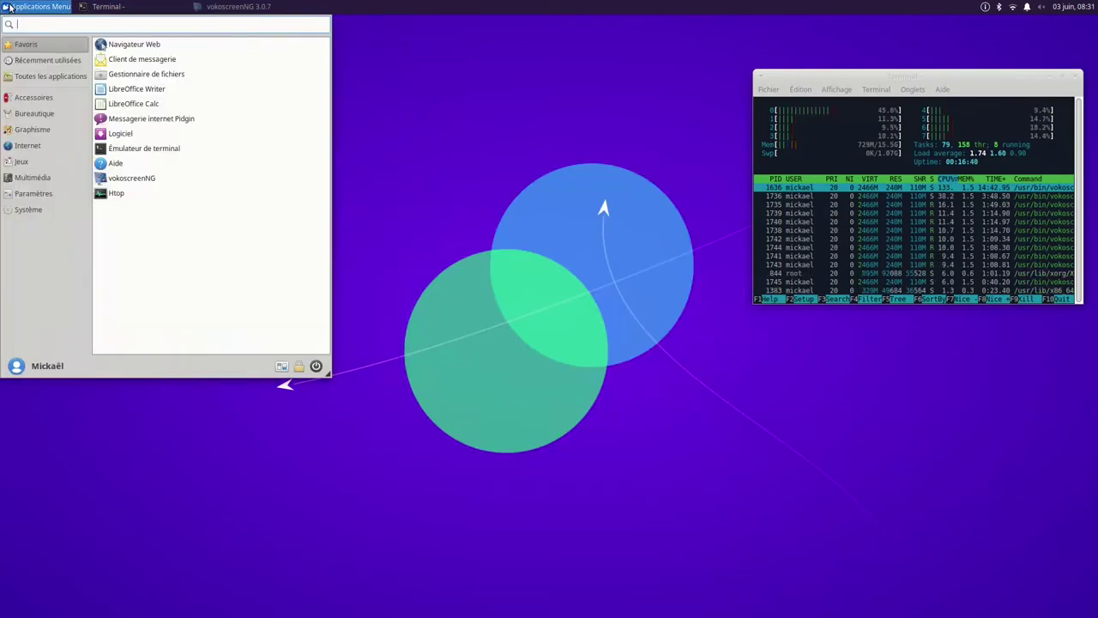
{"action": "left_click", "coordinate": [26, 114]}
{"action": "left_click", "coordinate": [22, 209]}
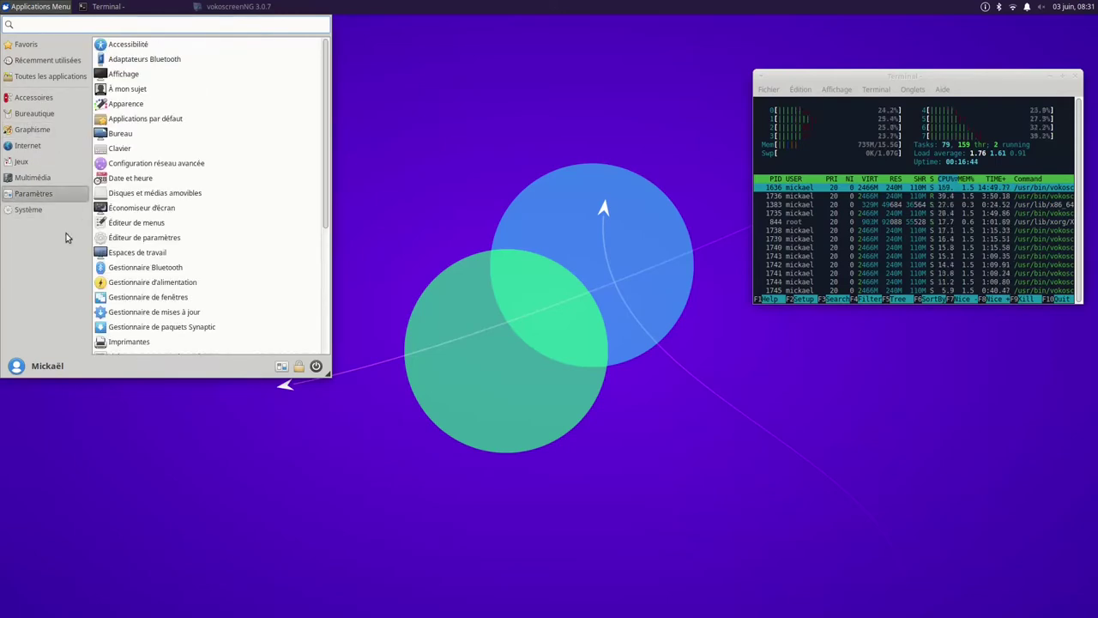
{"action": "mouse_move", "coordinate": [43, 76]}
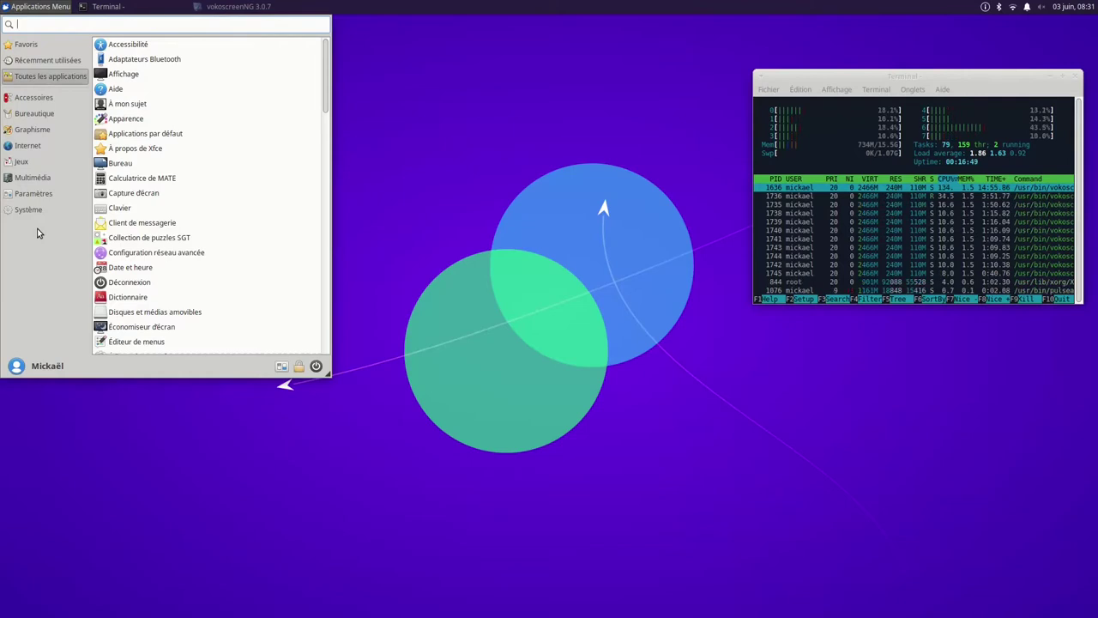
{"action": "mouse_move", "coordinate": [20, 50]}
{"action": "mouse_move", "coordinate": [28, 101]}
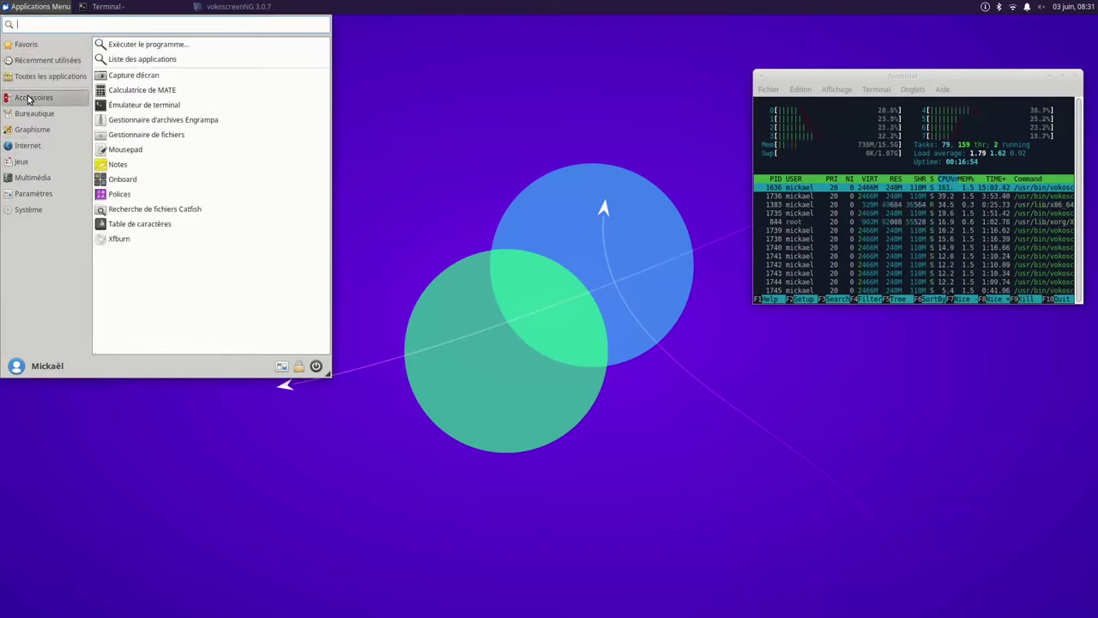
Step: Capture the whole screen (Tout l'écran) with Capture d'écran and save the image in the Images folder under the suggested name
{"action": "left_click", "coordinate": [139, 77]}
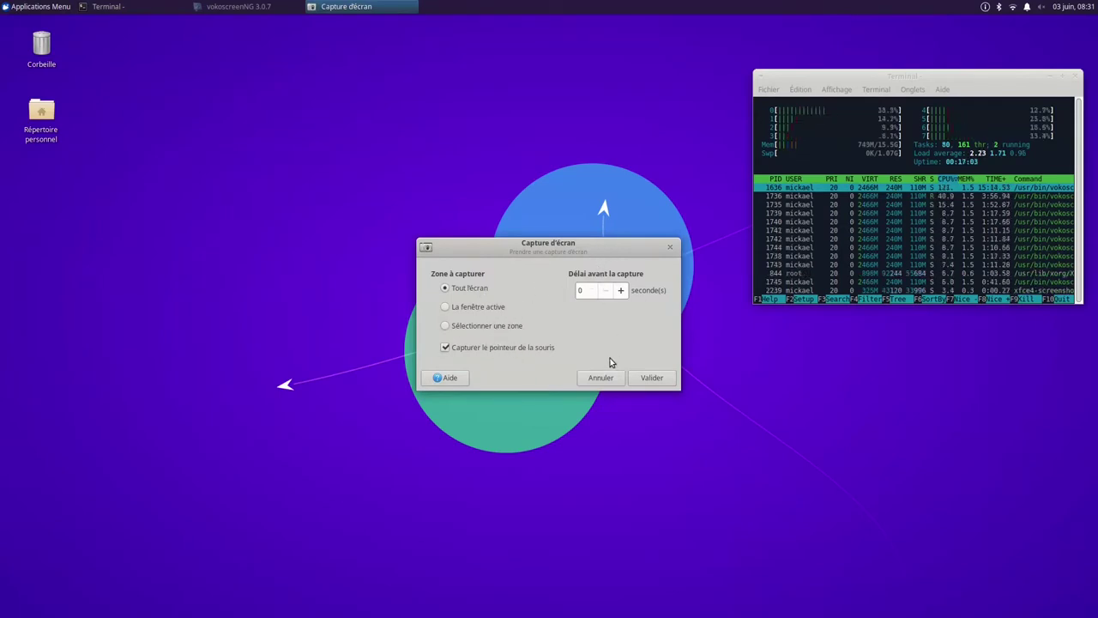
{"action": "left_click", "coordinate": [648, 380]}
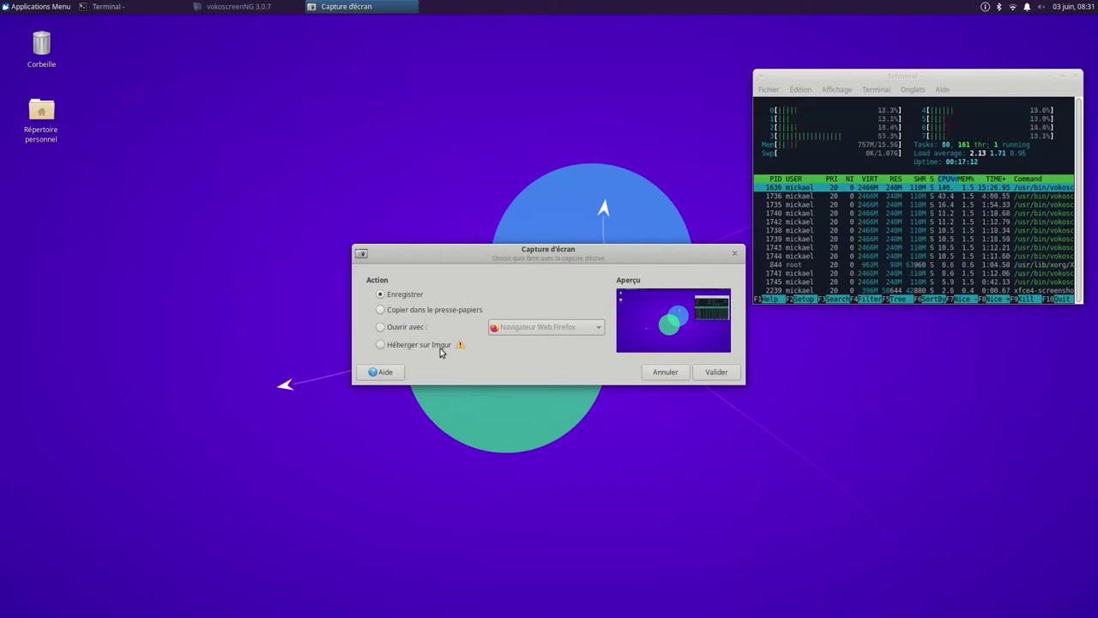
{"action": "left_click", "coordinate": [711, 372]}
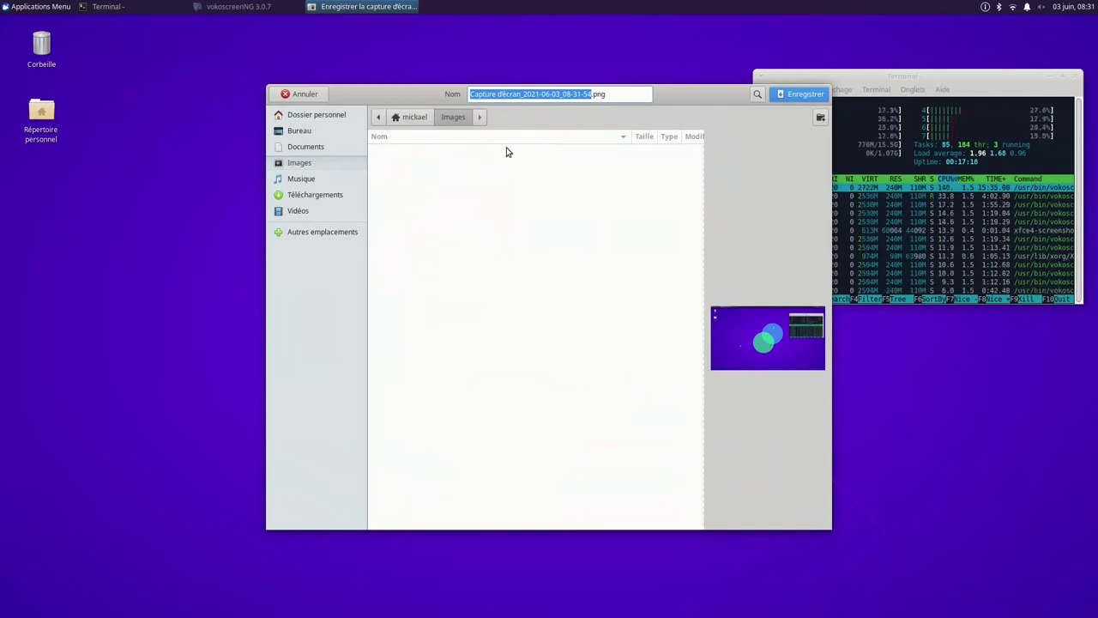
{"action": "left_click", "coordinate": [804, 94]}
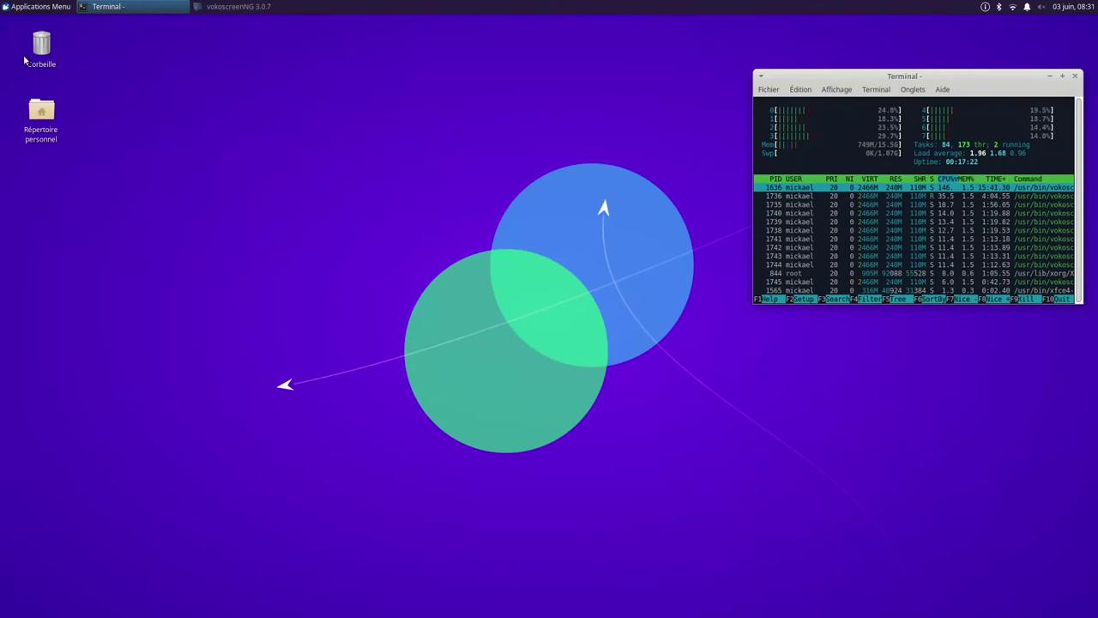
Step: Launch Calculatrice de MATE from the Accessoires category and move its window toward the desktop icons
{"action": "left_click", "coordinate": [6, 7]}
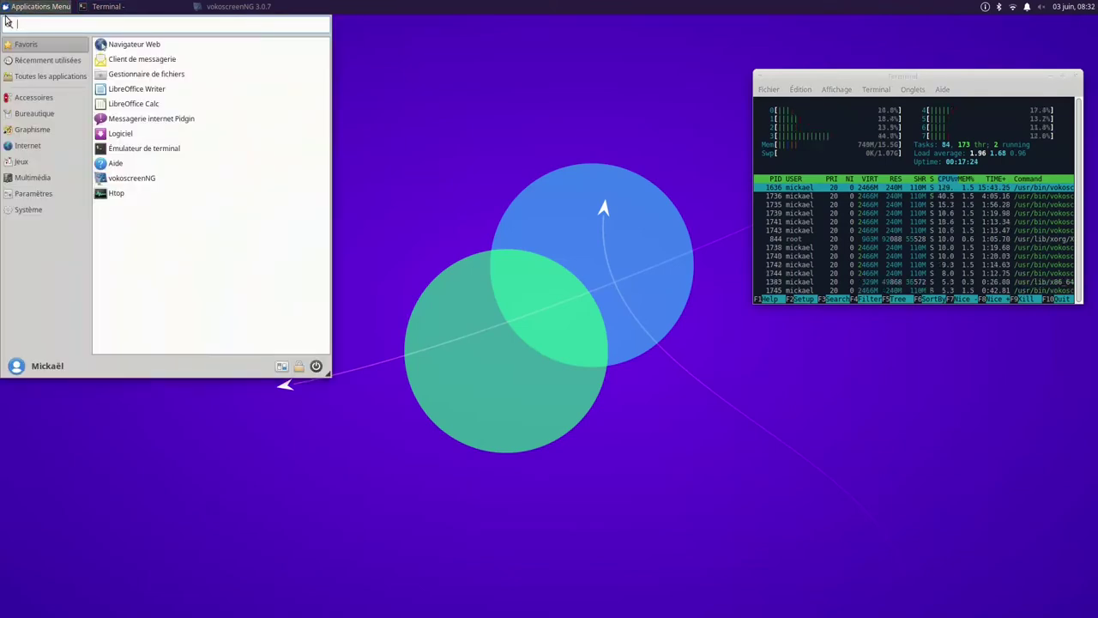
{"action": "left_click", "coordinate": [32, 97]}
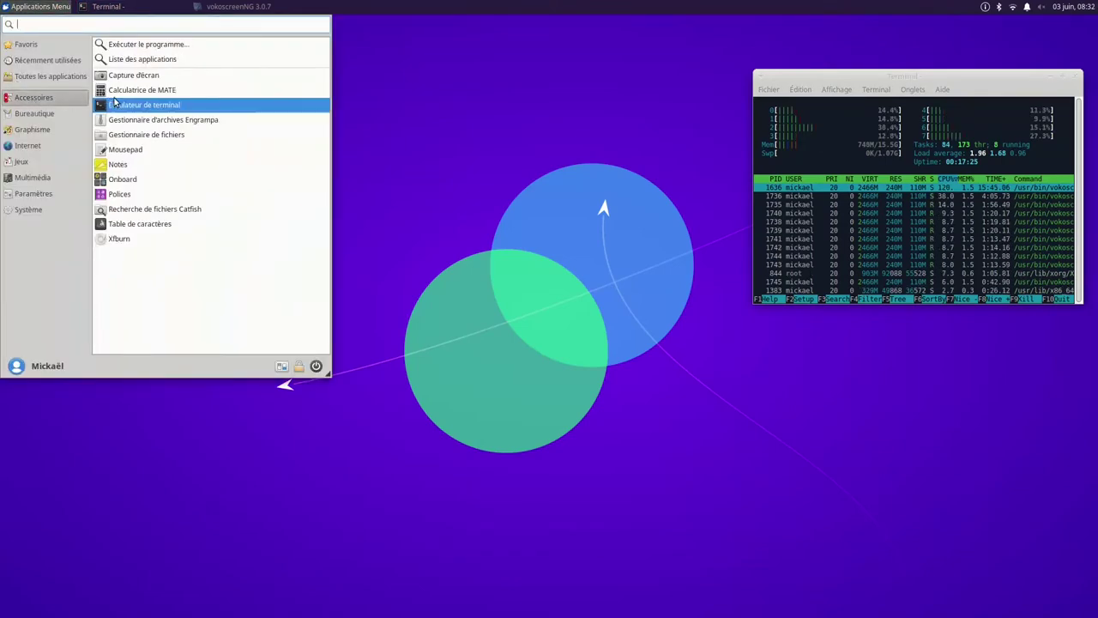
{"action": "left_click", "coordinate": [173, 90]}
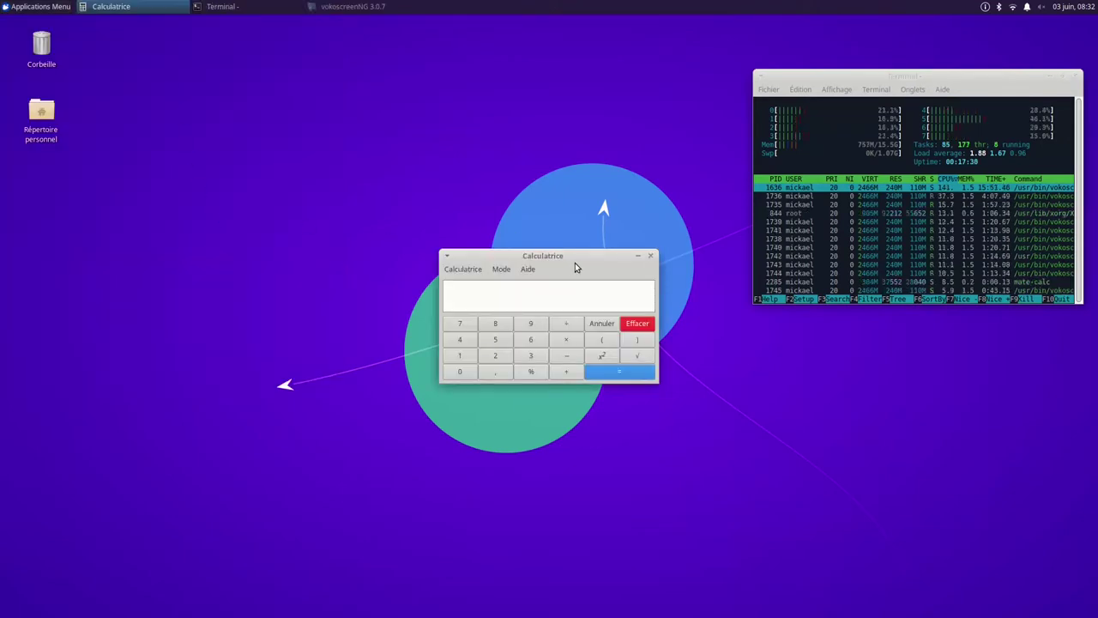
{"action": "left_click_drag", "start_coordinate": [576, 259], "coordinate": [435, 107]}
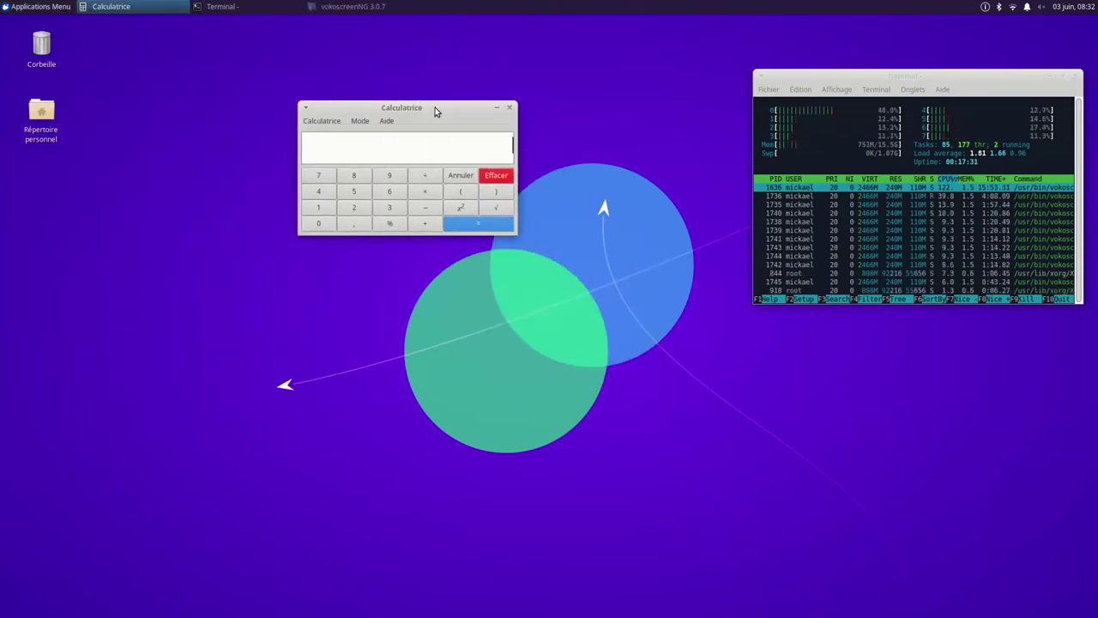
Step: Set the calculator window to Toujours au-dessus, and test it by overlapping the terminal and switching focus between both windows
{"action": "right_click", "coordinate": [435, 107]}
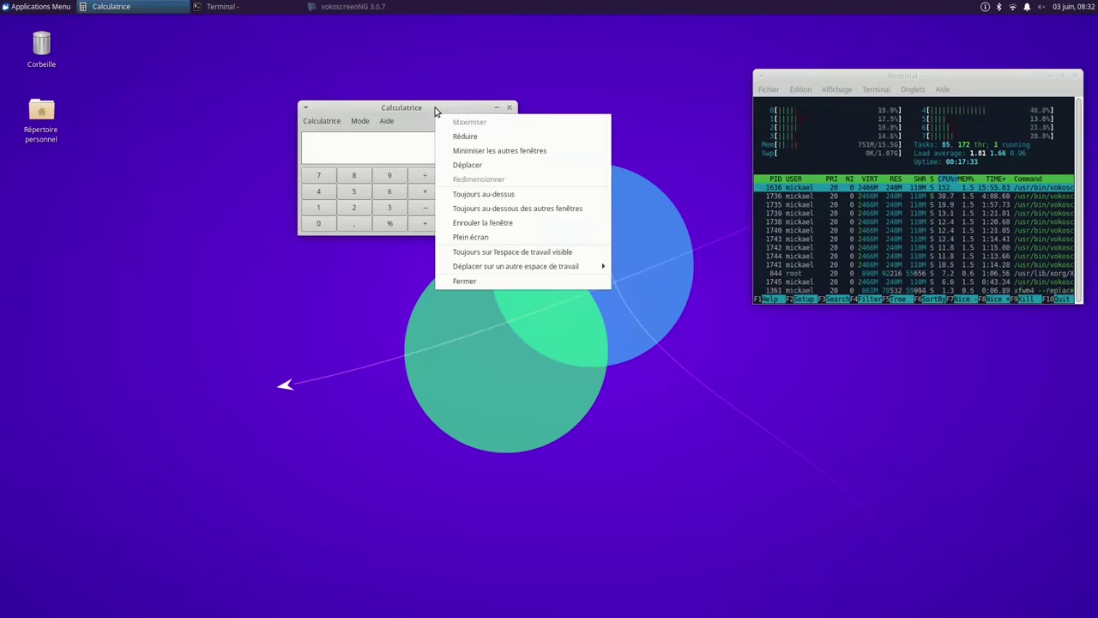
{"action": "left_click", "coordinate": [475, 199]}
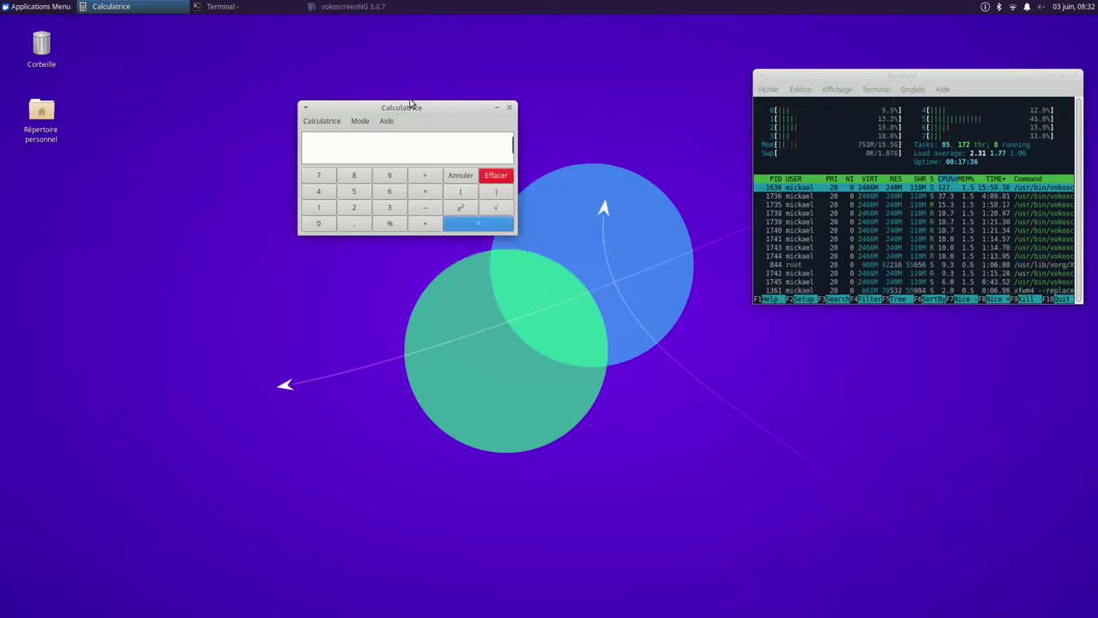
{"action": "left_click_drag", "start_coordinate": [412, 108], "coordinate": [844, 110]}
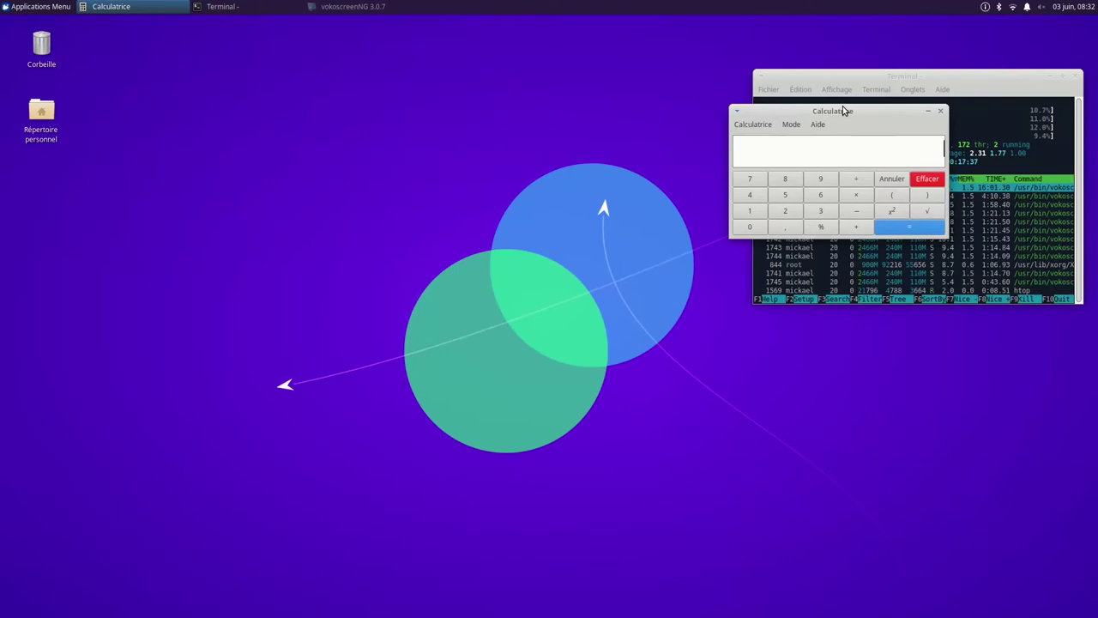
{"action": "left_click", "coordinate": [1012, 76]}
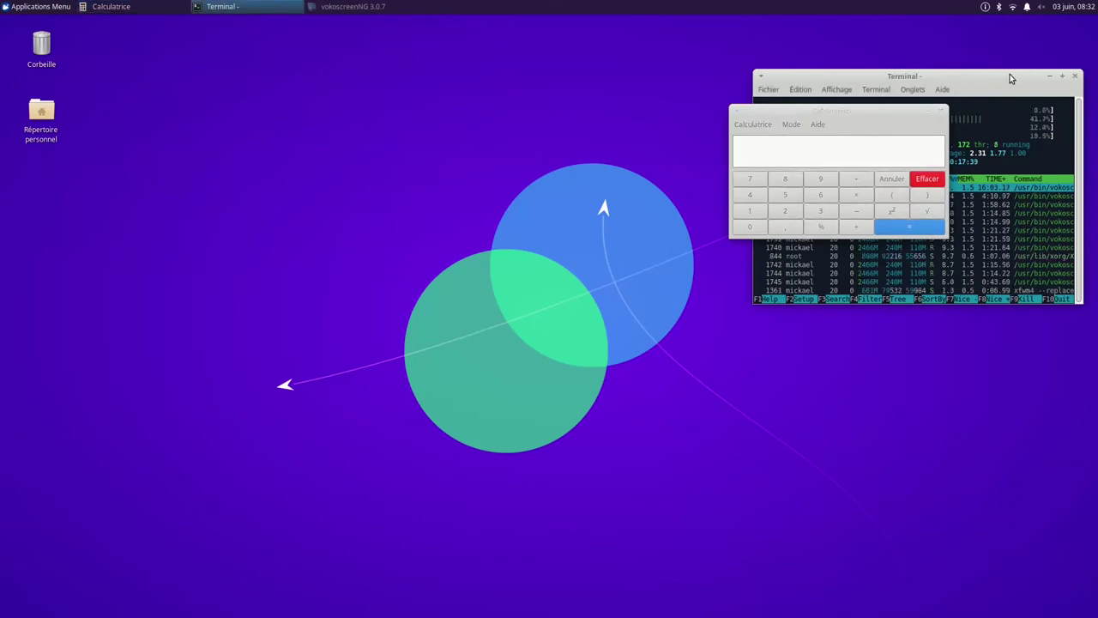
{"action": "left_click", "coordinate": [880, 113]}
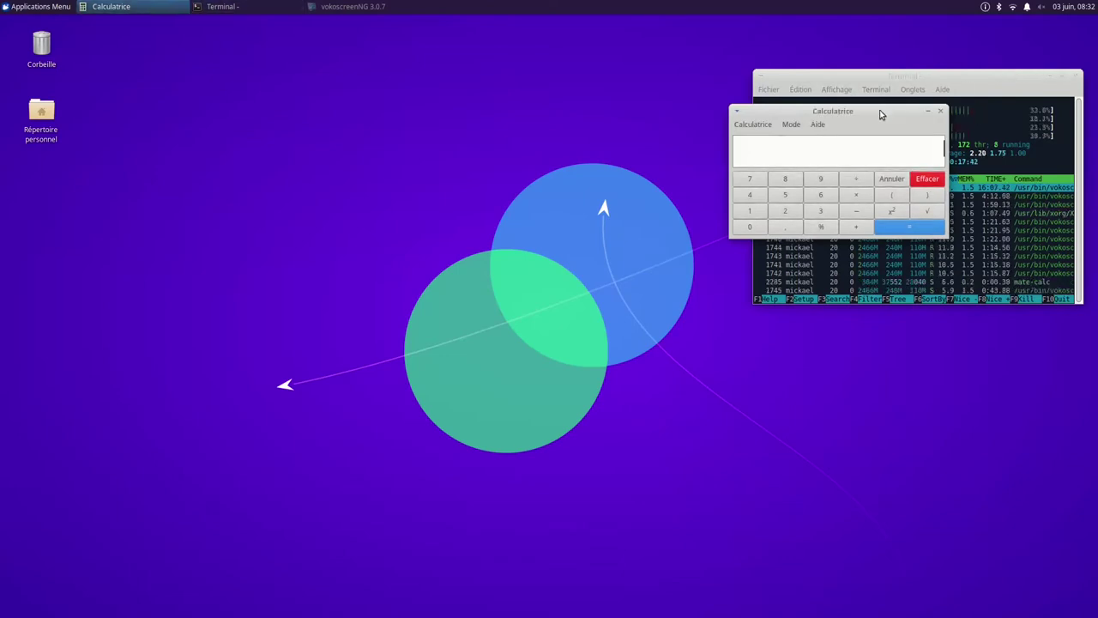
Step: Review the window options offered for the calculator from its title bar and from its taskbar entry
{"action": "right_click", "coordinate": [880, 114]}
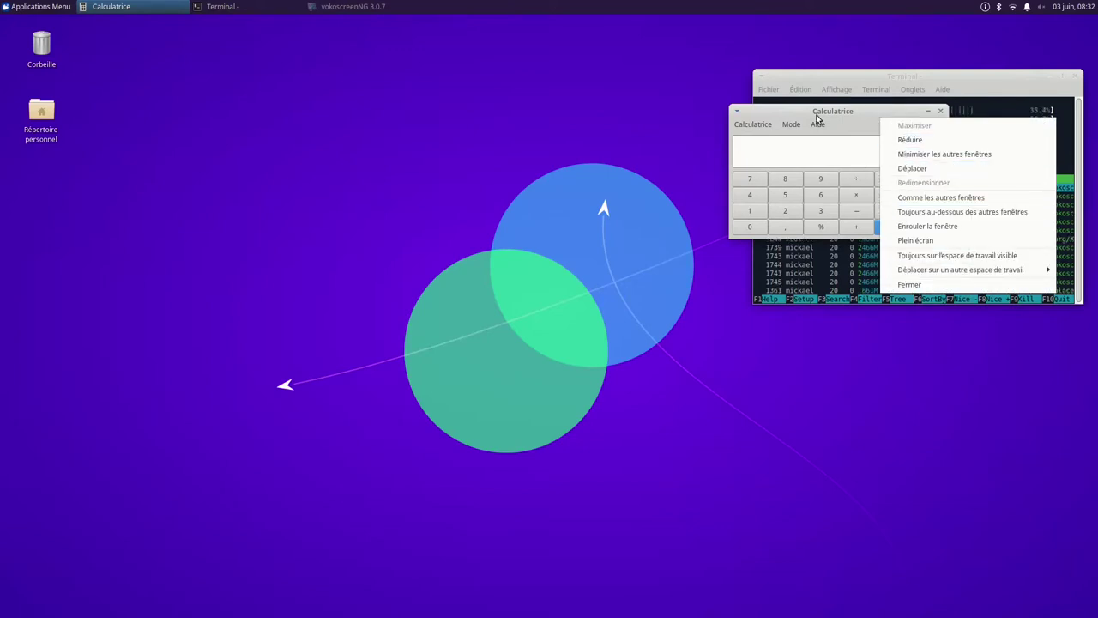
{"action": "left_click", "coordinate": [430, 107]}
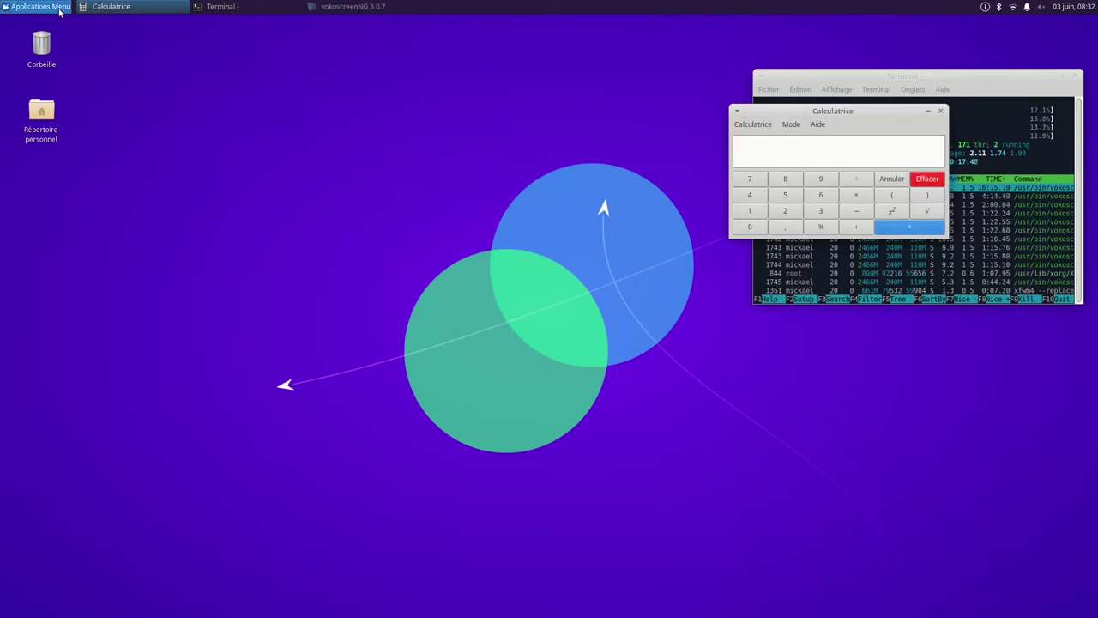
{"action": "left_click", "coordinate": [32, 7]}
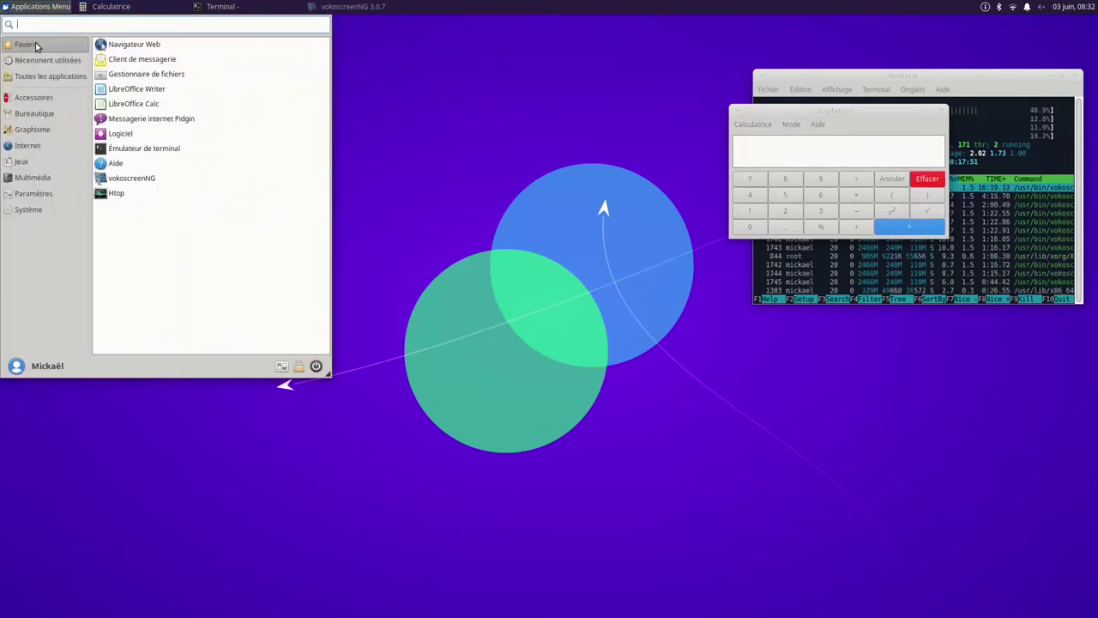
{"action": "left_click", "coordinate": [95, 8]}
{"action": "right_click", "coordinate": [95, 10]}
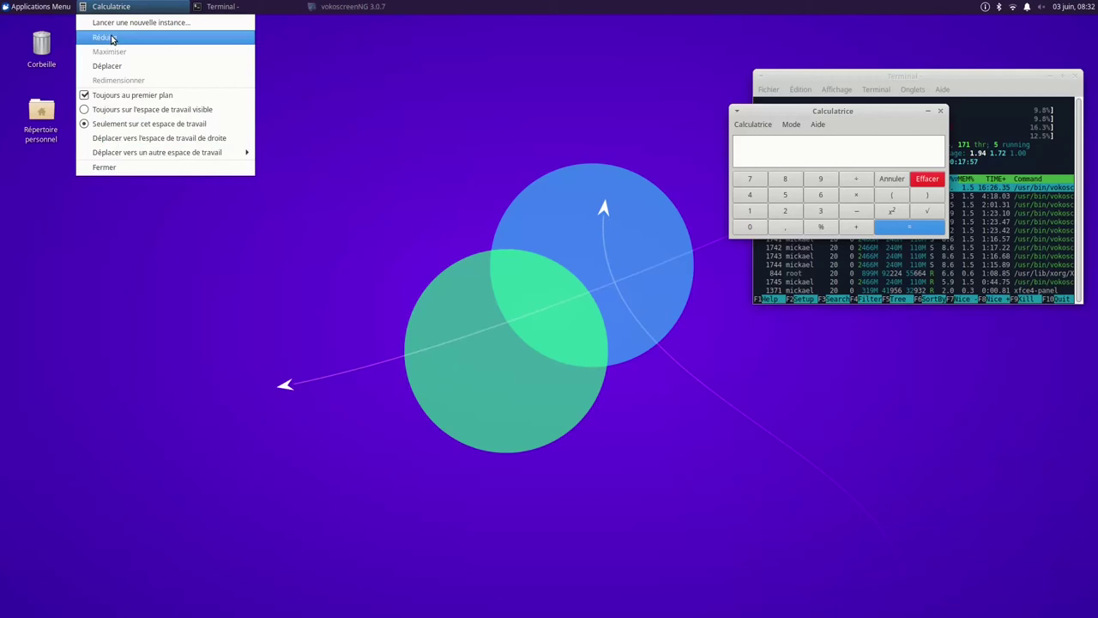
{"action": "left_click", "coordinate": [43, 8]}
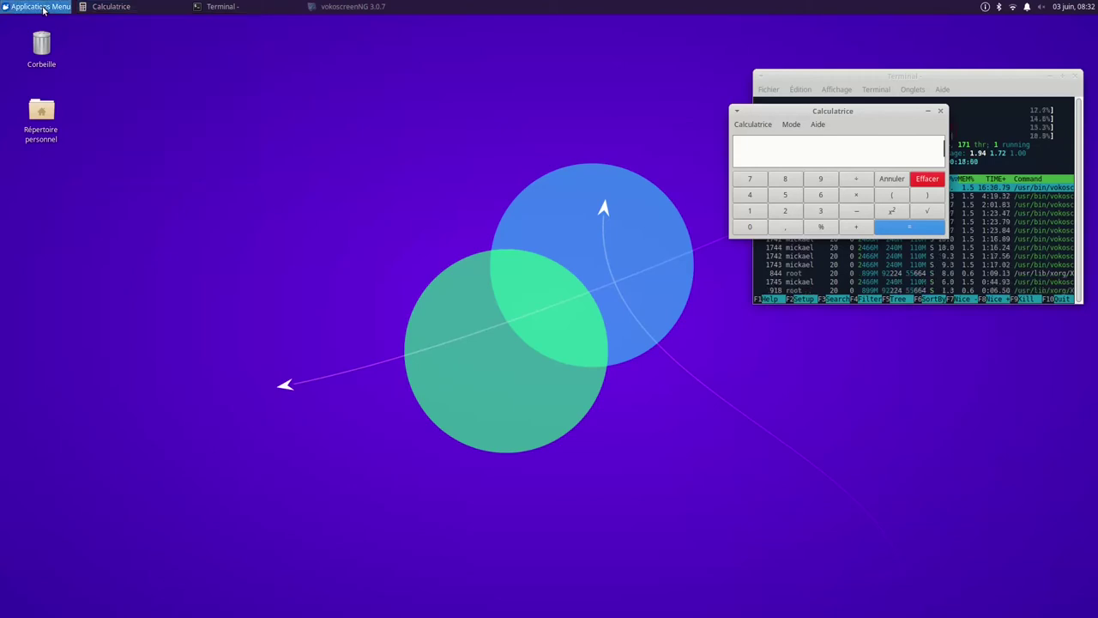
Step: Add a Calculatrice de MATE shortcut to the desktop from the application menu's Accessoires category (Ajouter au bureau)
{"action": "left_click", "coordinate": [43, 9]}
{"action": "left_click", "coordinate": [41, 100]}
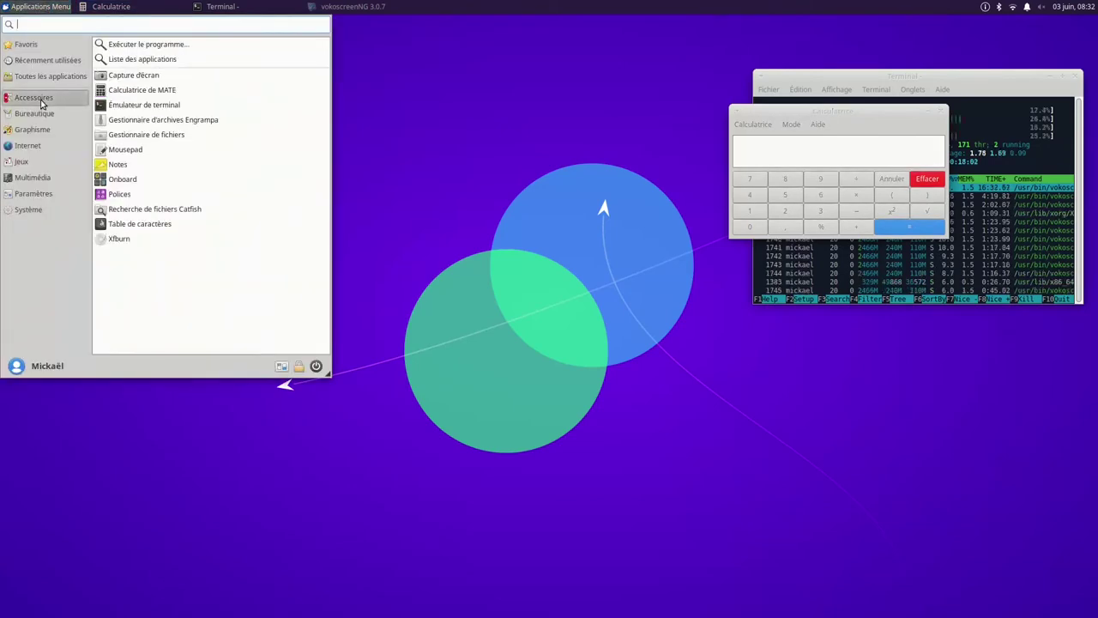
{"action": "right_click", "coordinate": [137, 92]}
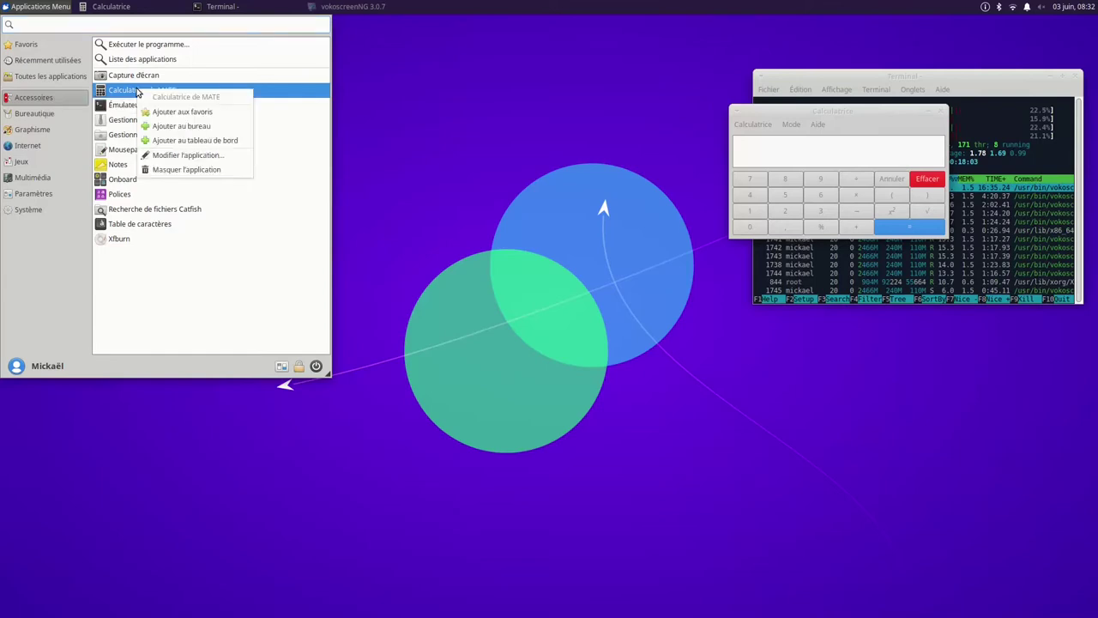
{"action": "left_click", "coordinate": [188, 127]}
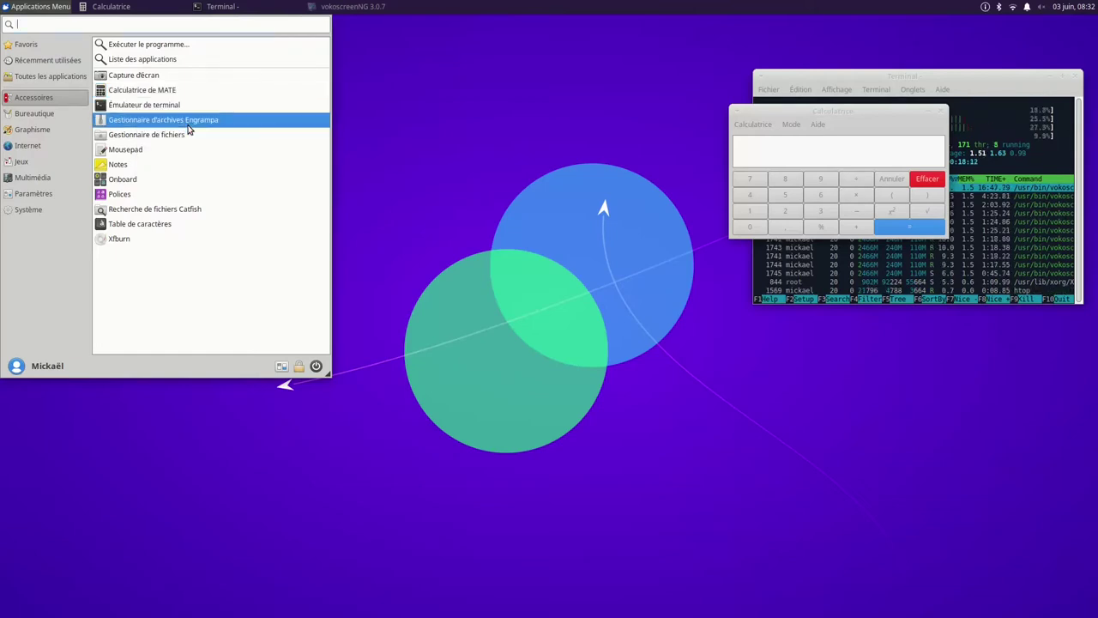
{"action": "left_click", "coordinate": [433, 152]}
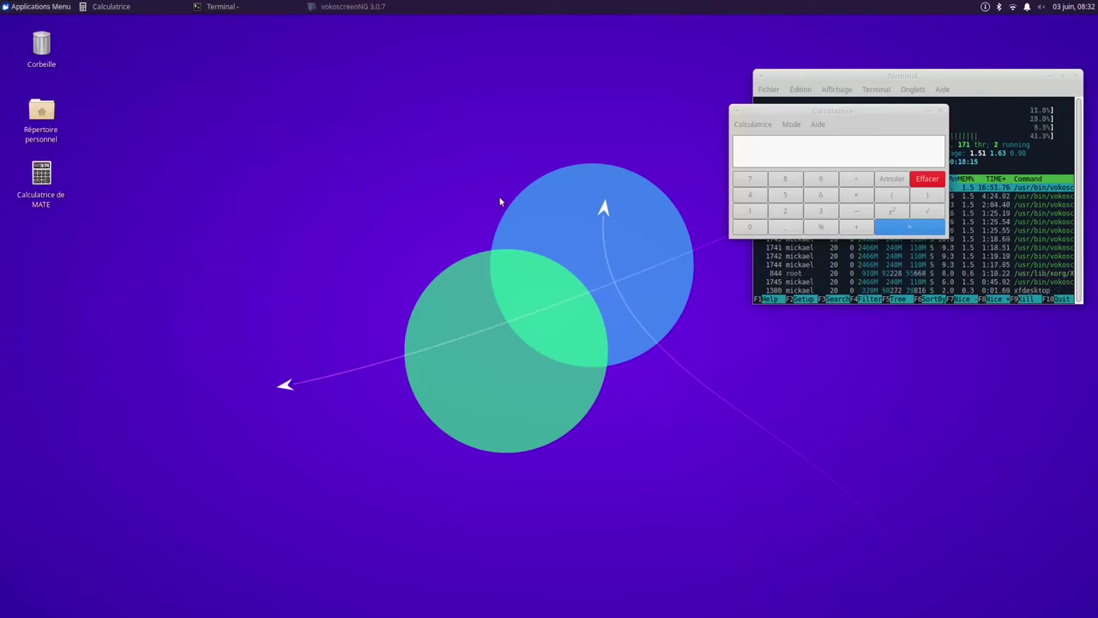
Step: Test the calculator's desktop shortcut by launching it and moving its window, and close the calculator
{"action": "double_click", "coordinate": [40, 197]}
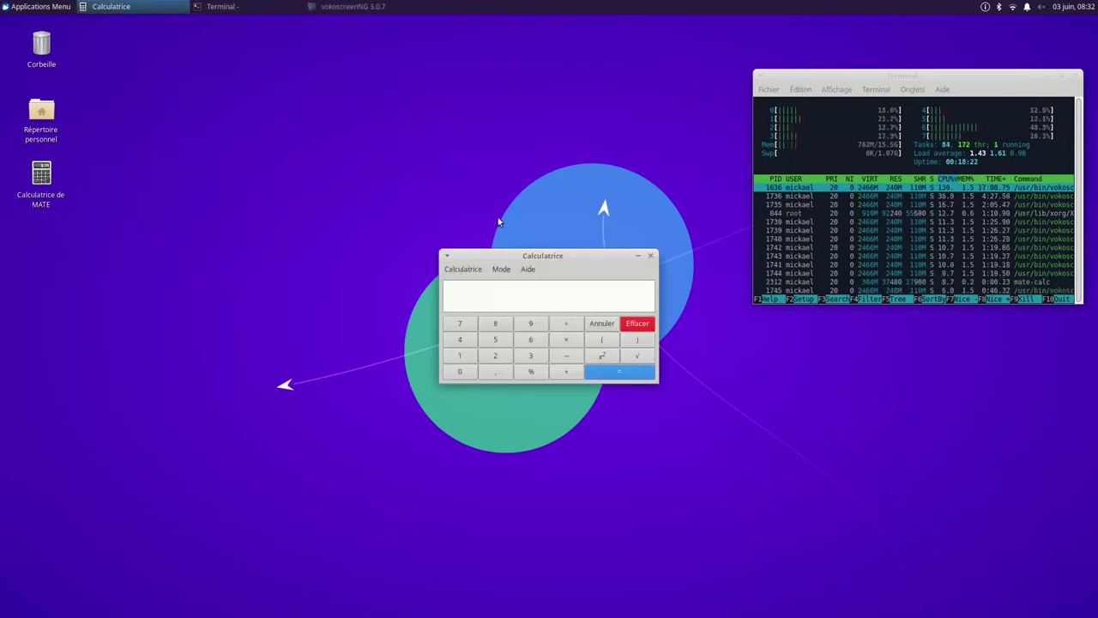
{"action": "left_click_drag", "start_coordinate": [533, 255], "coordinate": [392, 129]}
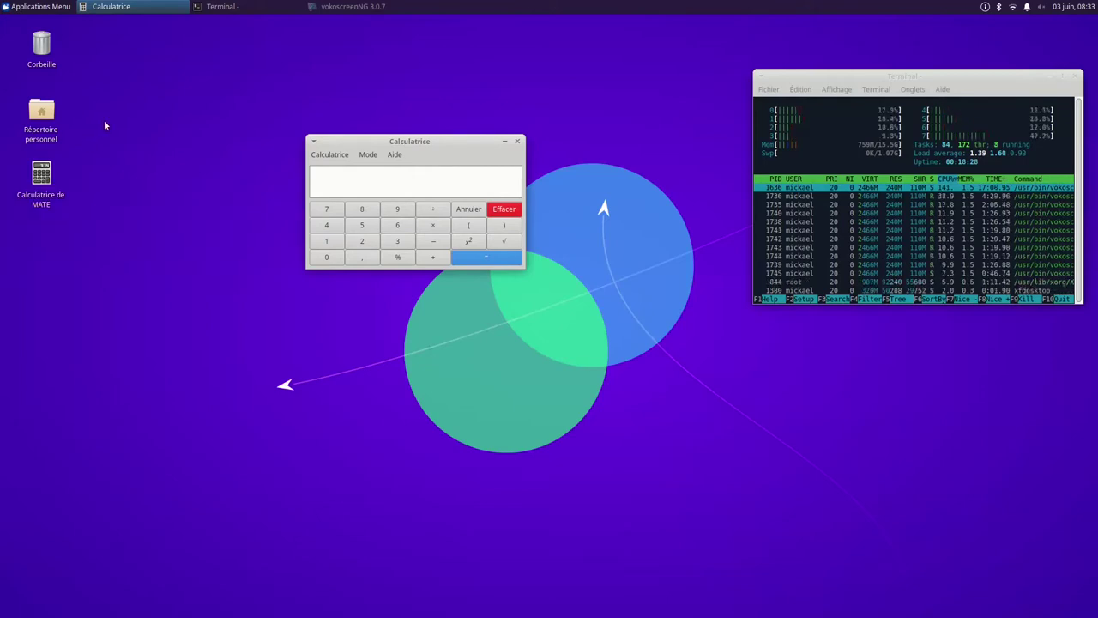
{"action": "left_click", "coordinate": [518, 141]}
Step: Open the desktop settings (Paramètres du bureau) and apply the Campos de Castilla image as the wallpaper
{"action": "right_click", "coordinate": [518, 147]}
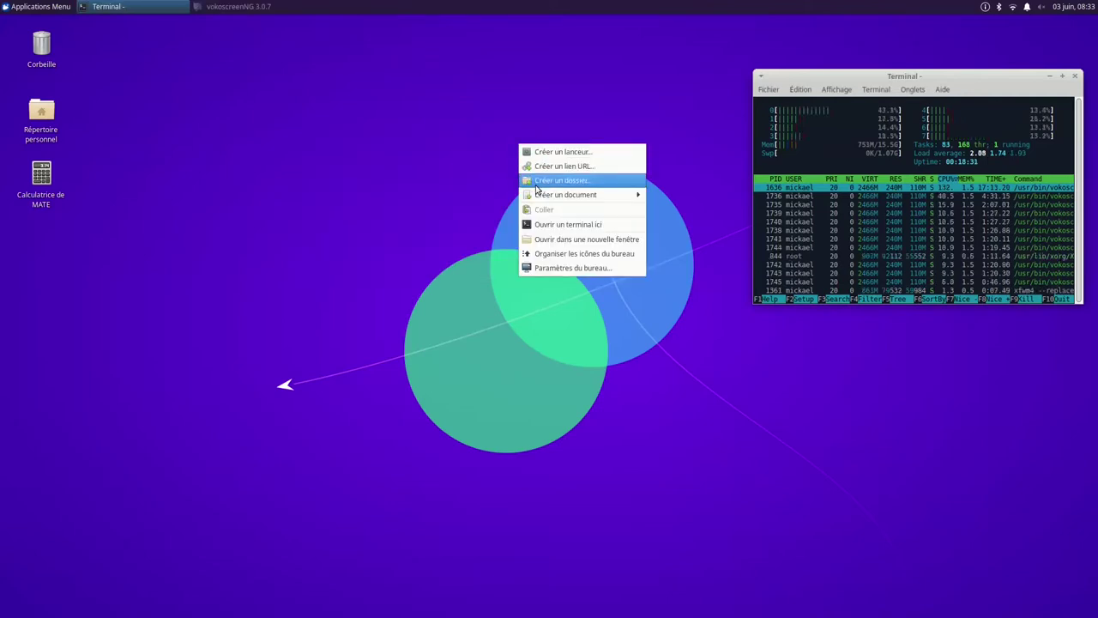
{"action": "left_click", "coordinate": [545, 269]}
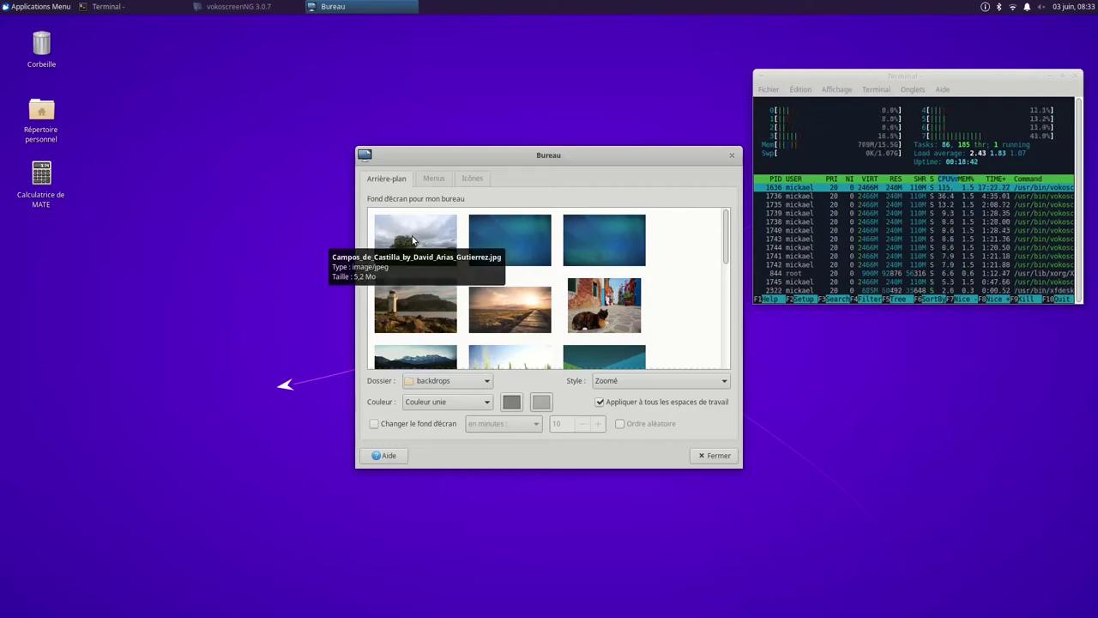
{"action": "left_click", "coordinate": [413, 241]}
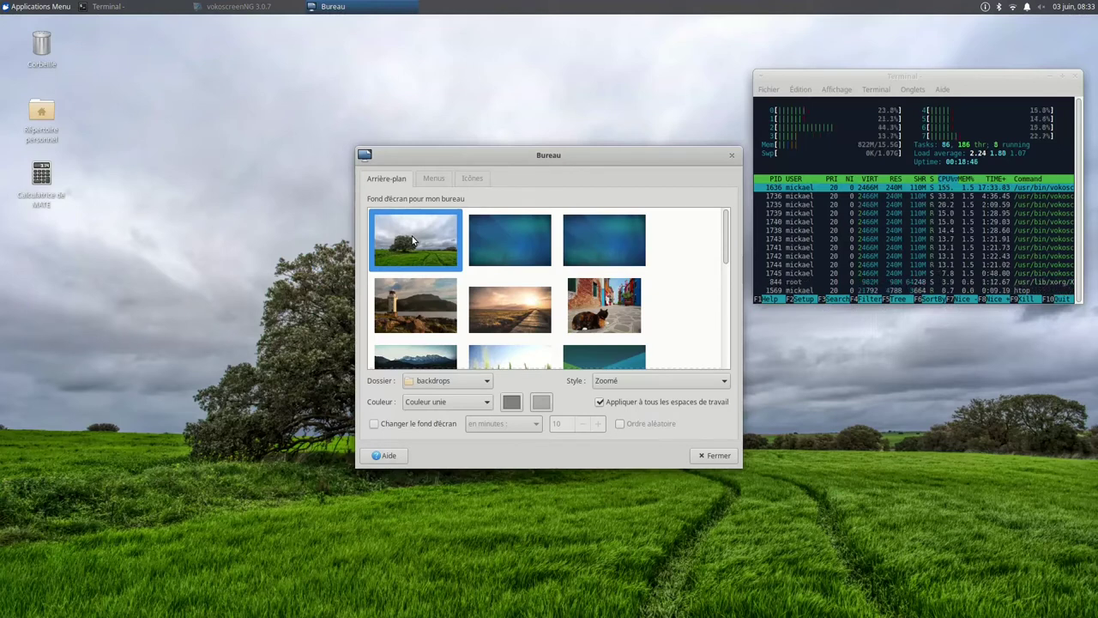
Step: Try the wallpaper styles Centré, Mosaïque and Étendu, and return the style to Zoomé
{"action": "left_click", "coordinate": [713, 380]}
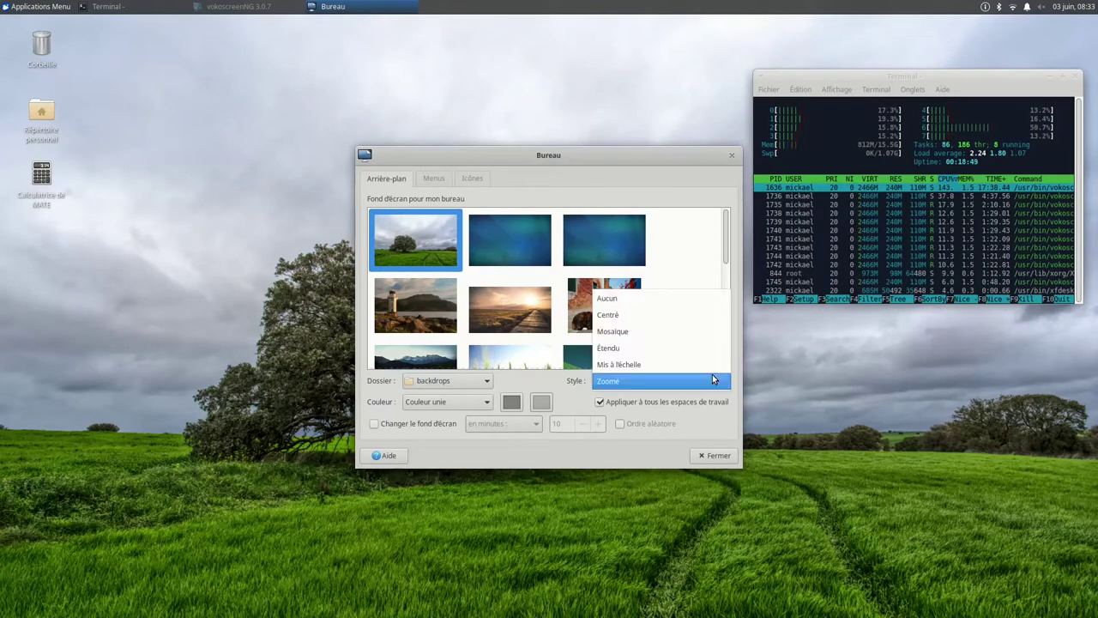
{"action": "left_click", "coordinate": [639, 317]}
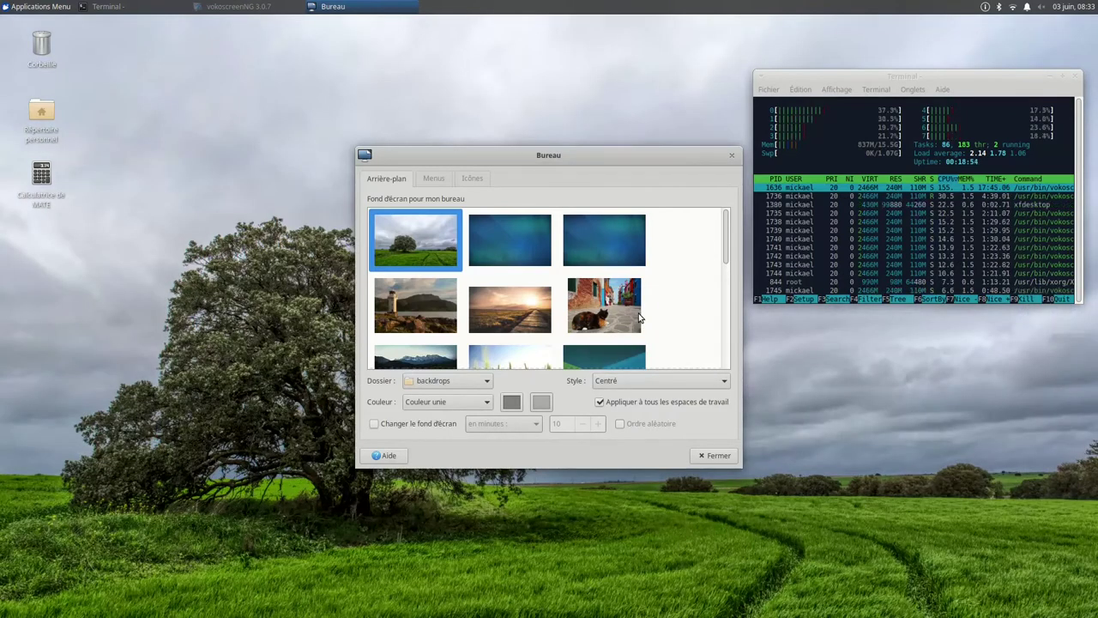
{"action": "left_click", "coordinate": [656, 384]}
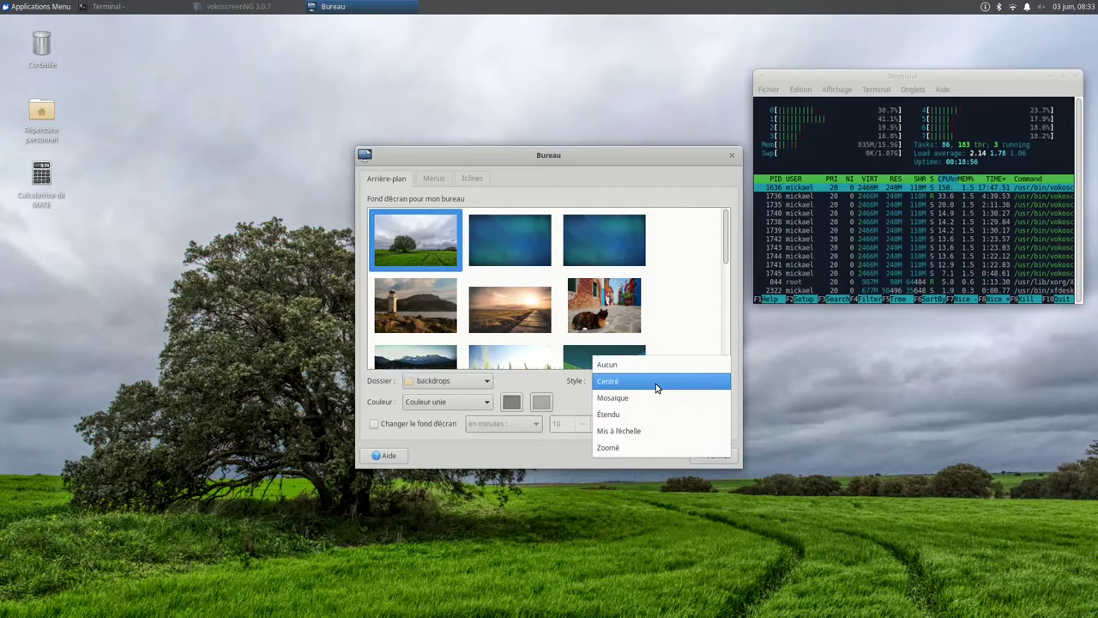
{"action": "left_click", "coordinate": [655, 399]}
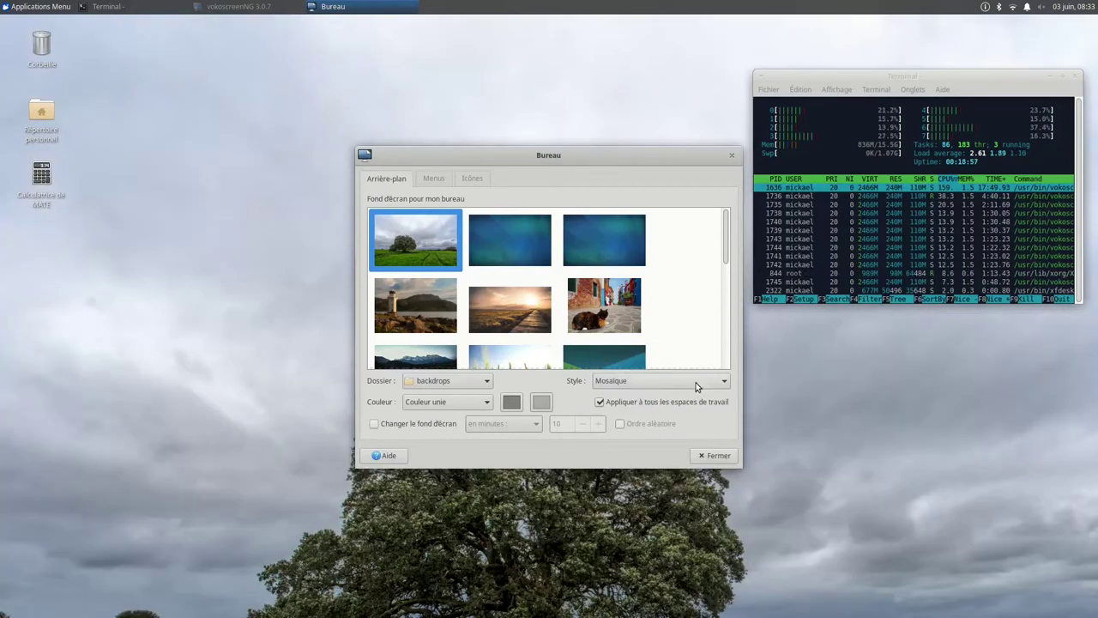
{"action": "left_click", "coordinate": [707, 380]}
{"action": "left_click", "coordinate": [688, 399]}
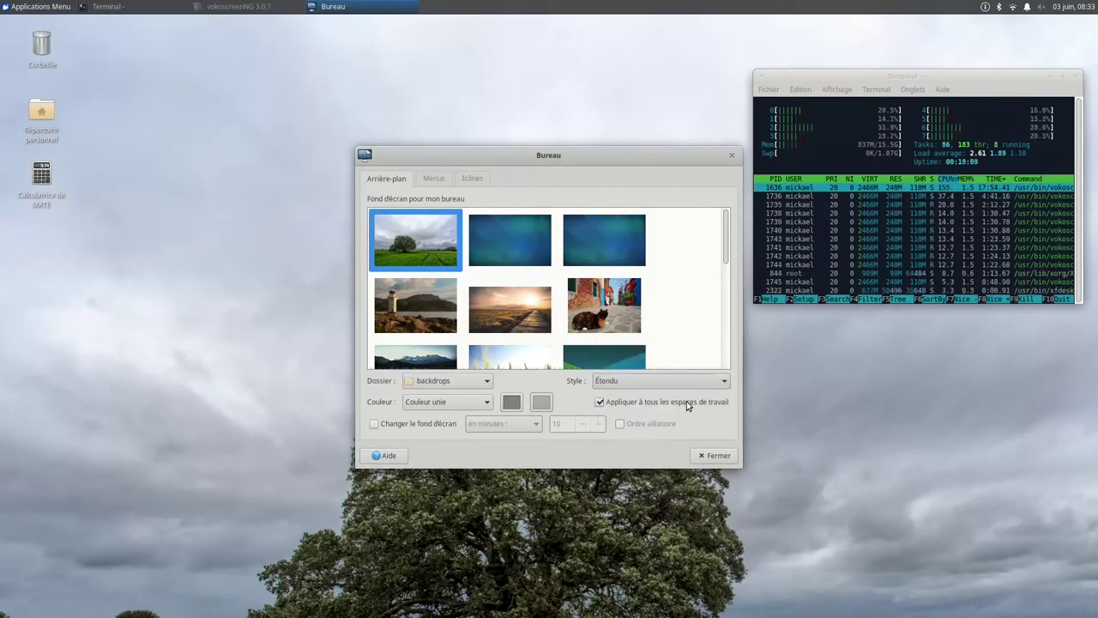
{"action": "left_click", "coordinate": [704, 380]}
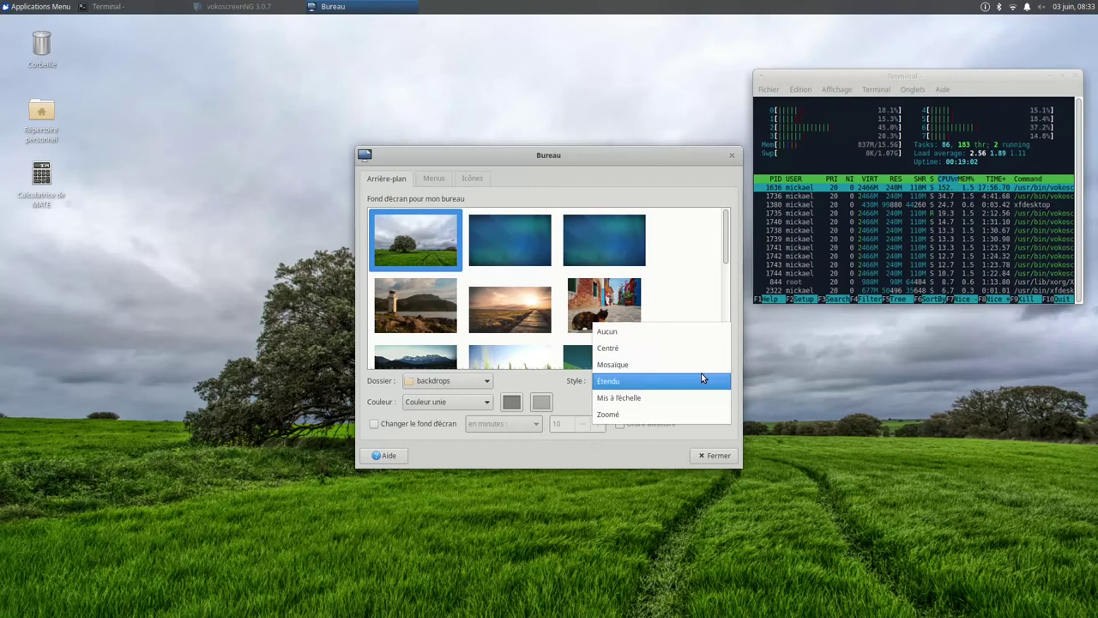
{"action": "left_click", "coordinate": [642, 419]}
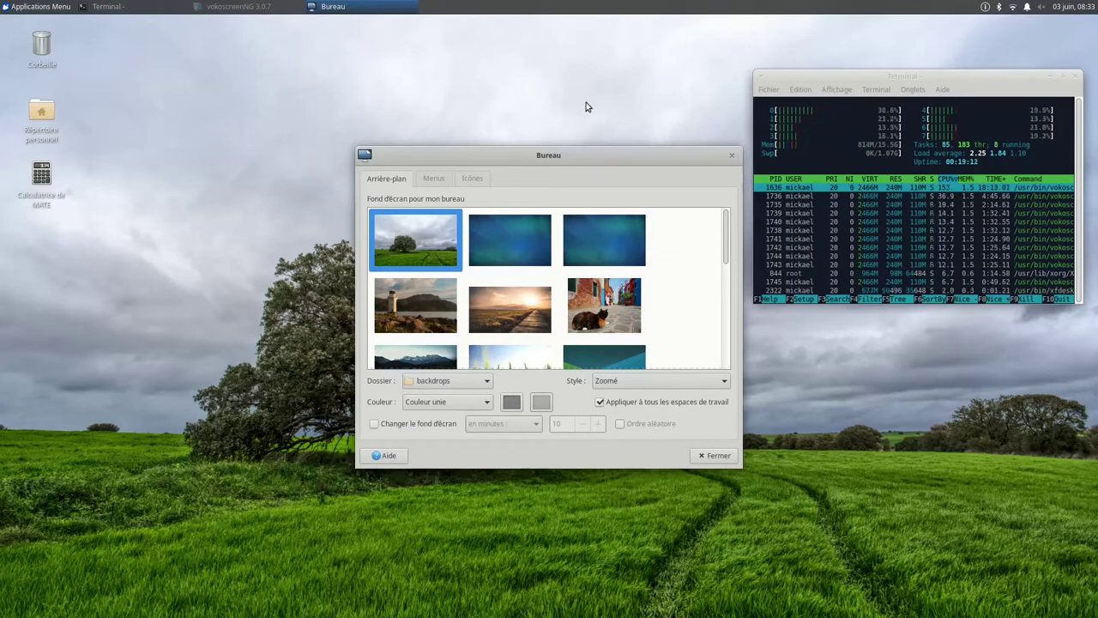
Step: Turn off applying the wallpaper to all workspaces (Appliquer à tous les espaces de travail)
{"action": "left_click", "coordinate": [599, 402]}
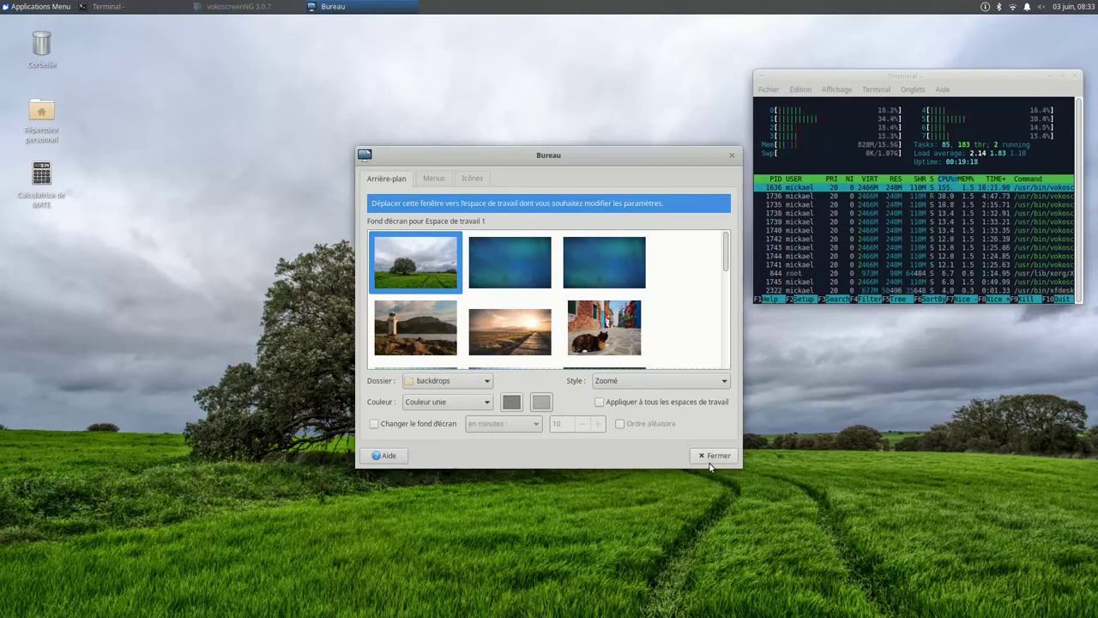
Step: Check the wallpaper on the next workspace and return to the first workspace
{"action": "left_click", "coordinate": [771, 517]}
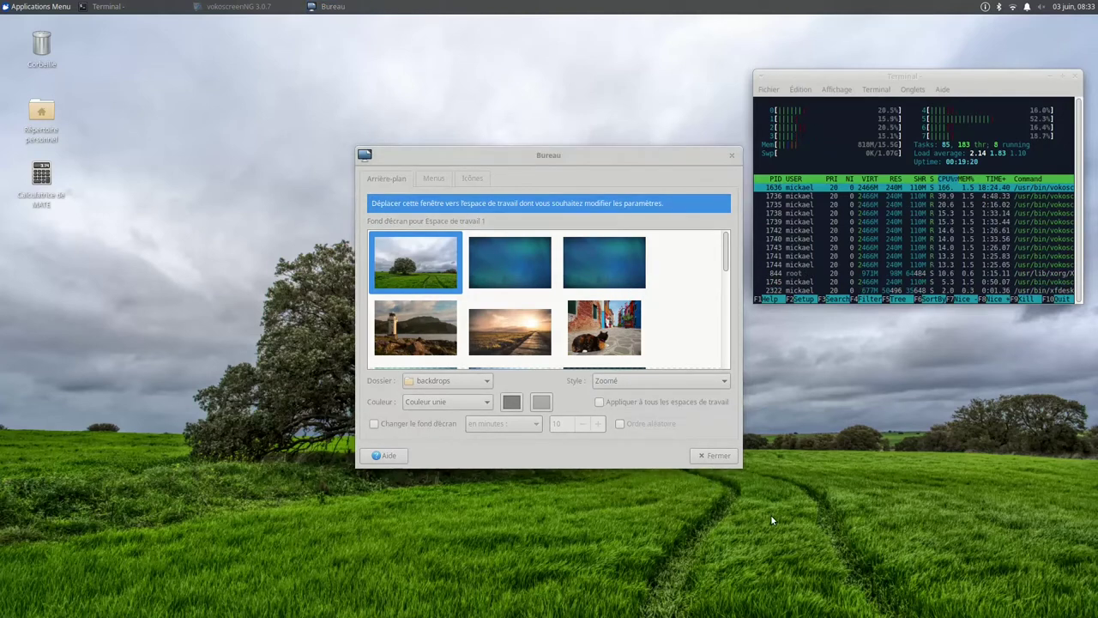
{"action": "key", "text": "ctrl+alt+Right"}
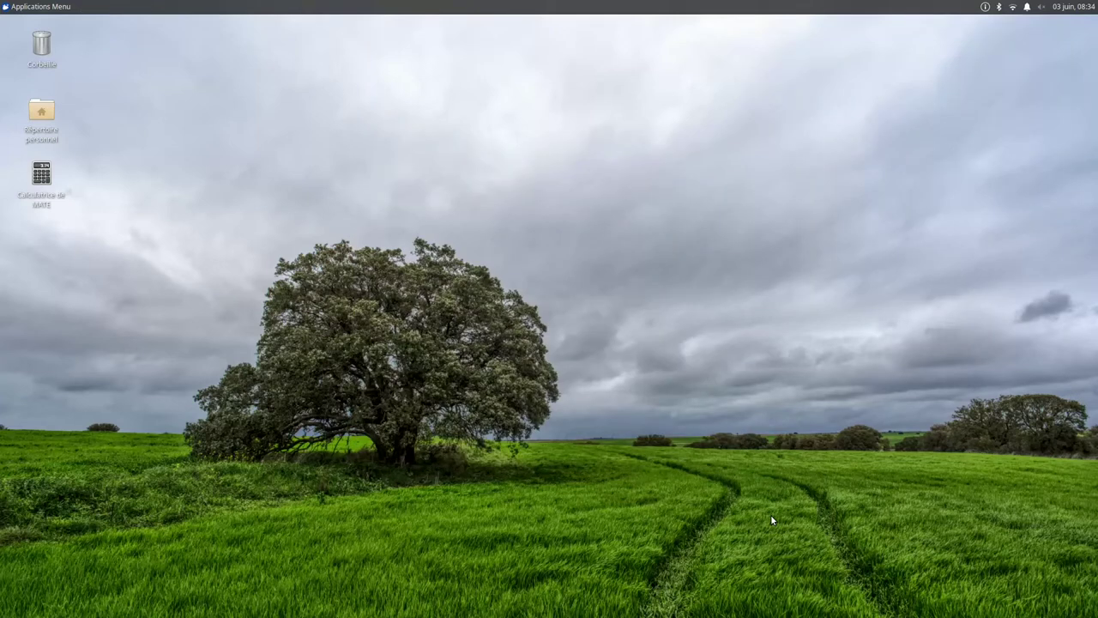
{"action": "key", "text": "ctrl+alt+Left"}
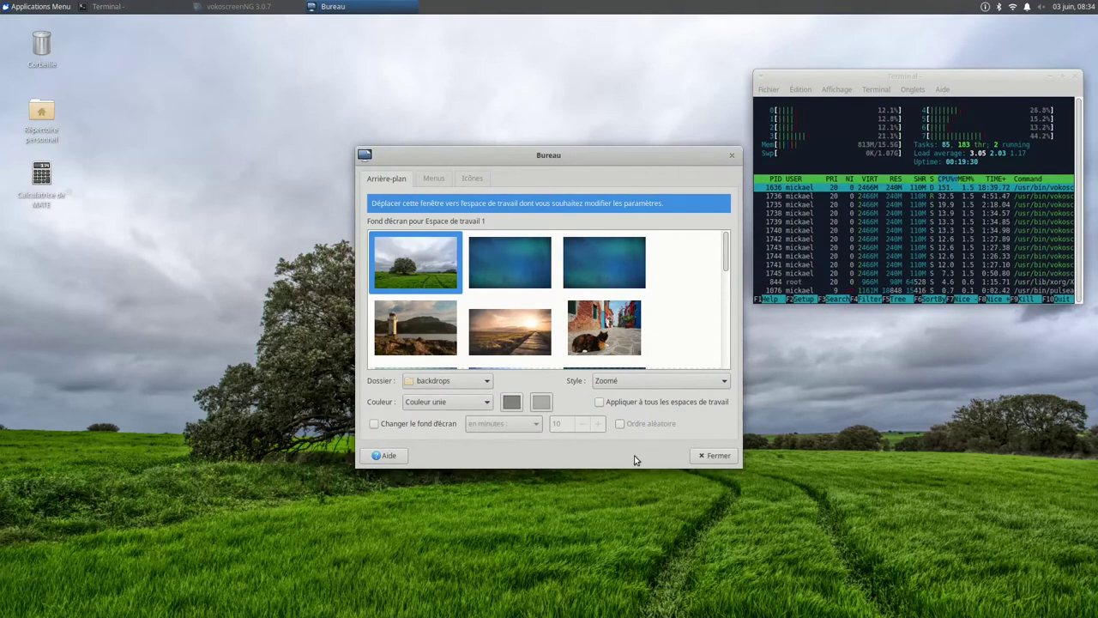
Step: Apply the purple wallpaper with two overlapping circles to workspace 1, close the desktop settings, and compare it with the next workspace's wallpaper
{"action": "left_click_drag", "start_coordinate": [732, 247], "coordinate": [723, 321]}
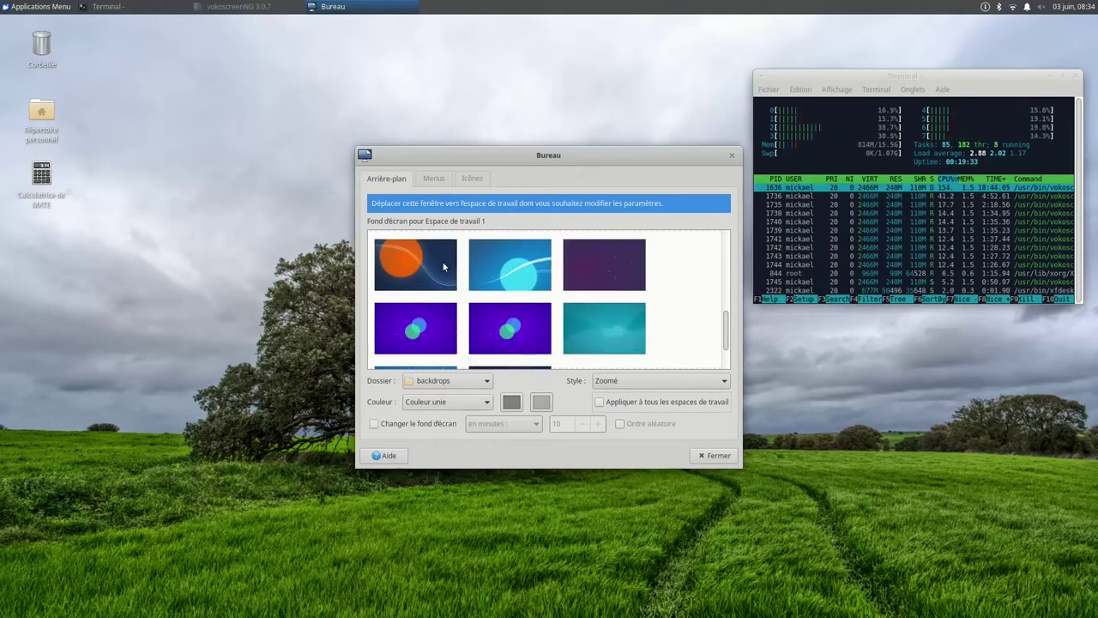
{"action": "left_click", "coordinate": [415, 327]}
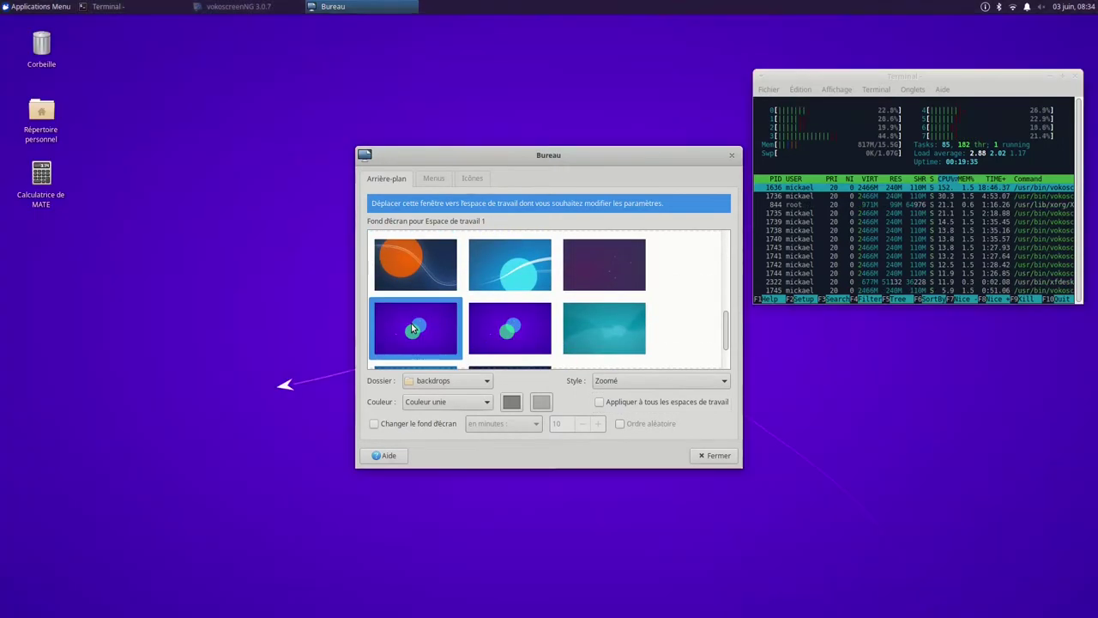
{"action": "left_click", "coordinate": [717, 455]}
{"action": "key", "text": "ctrl+alt+Right"}
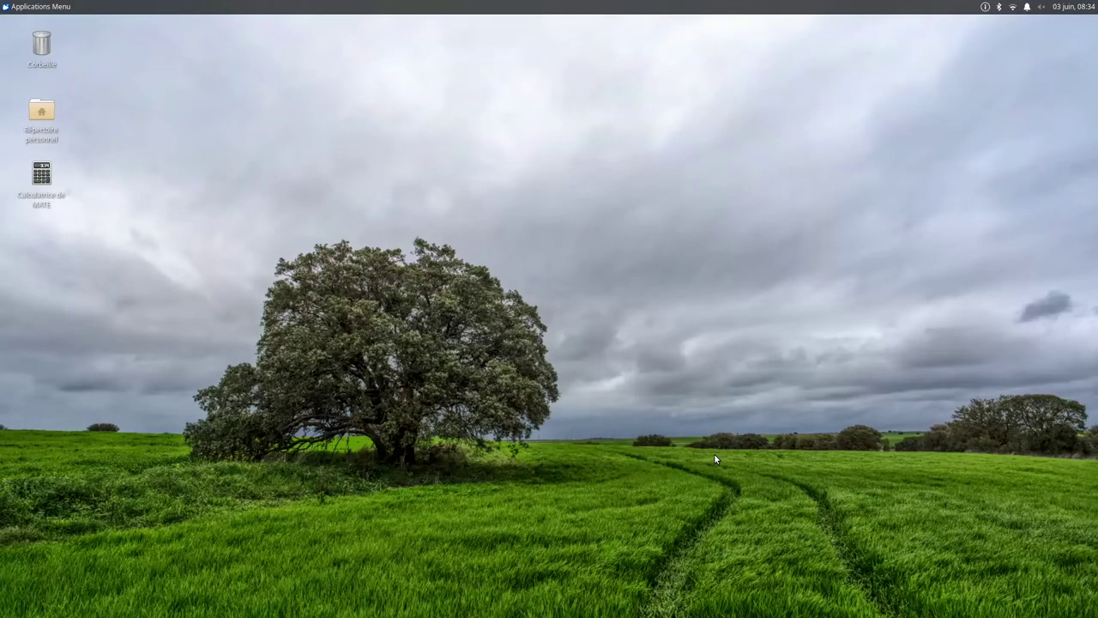
{"action": "key", "text": "ctrl+alt+Left"}
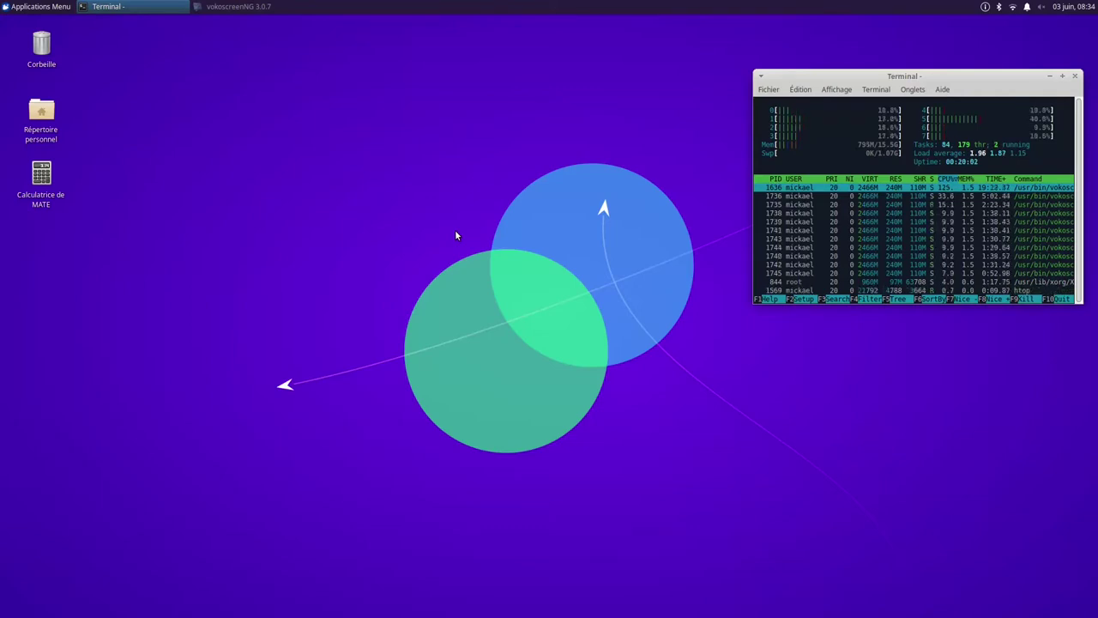
Step: Reopen the desktop settings, enable Inclure le menu Applications lors d'un clic droit sur le bureau, and check the desktop context menu
{"action": "right_click", "coordinate": [375, 193]}
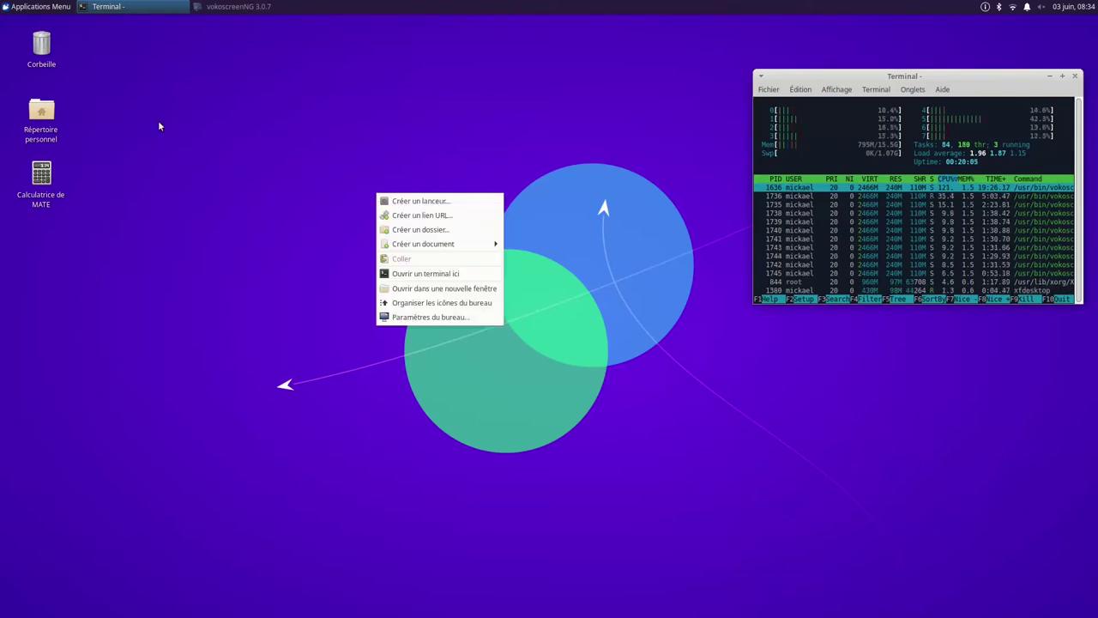
{"action": "left_click", "coordinate": [429, 316]}
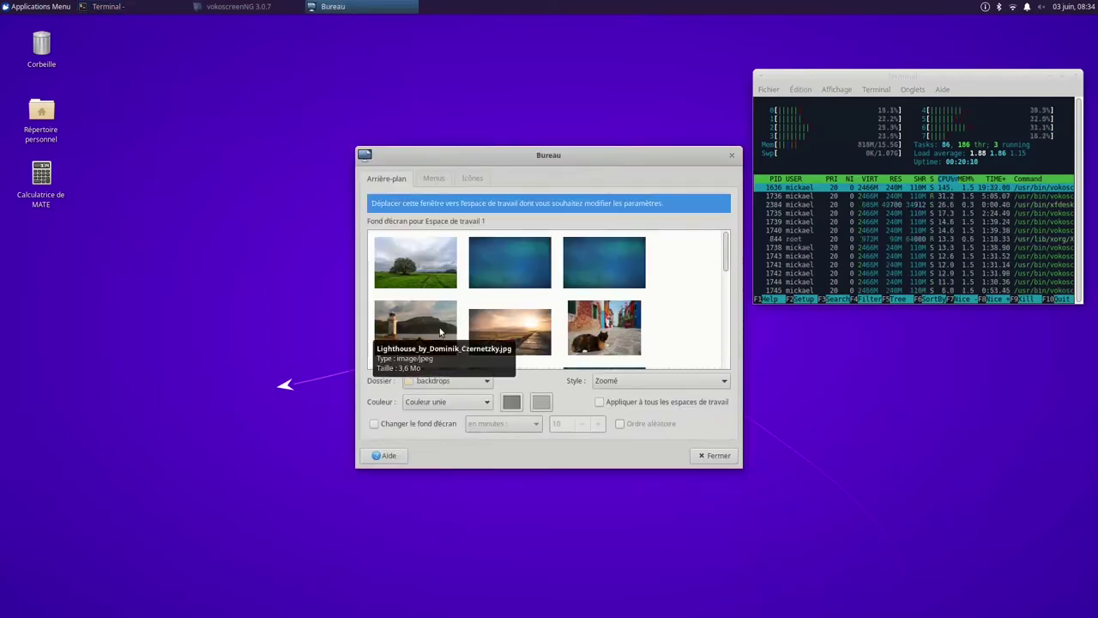
{"action": "left_click", "coordinate": [429, 176]}
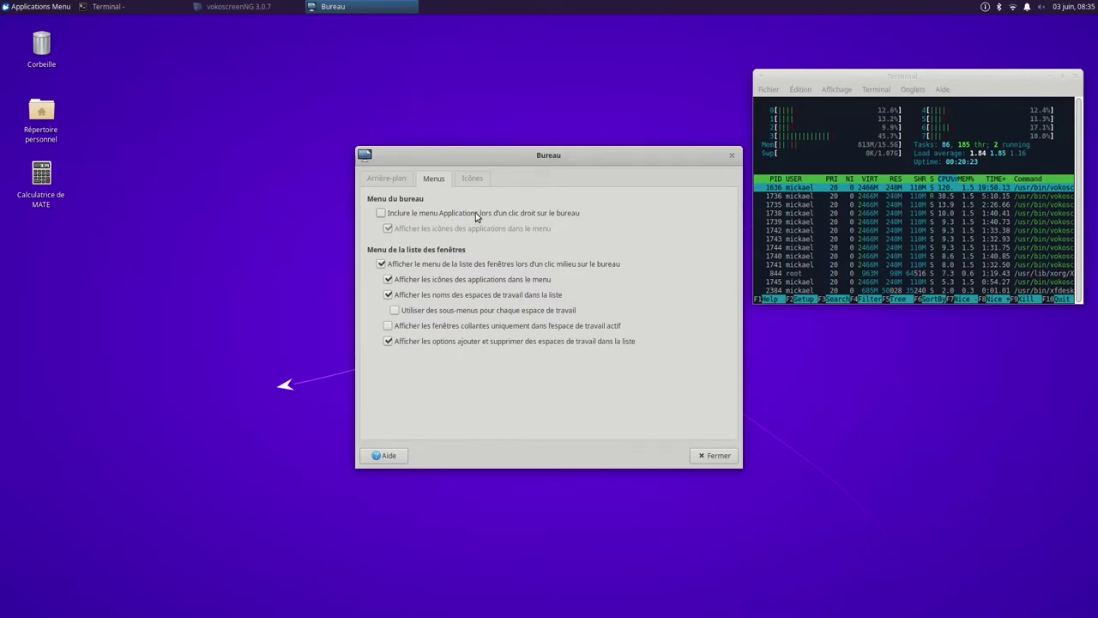
{"action": "left_click", "coordinate": [381, 213]}
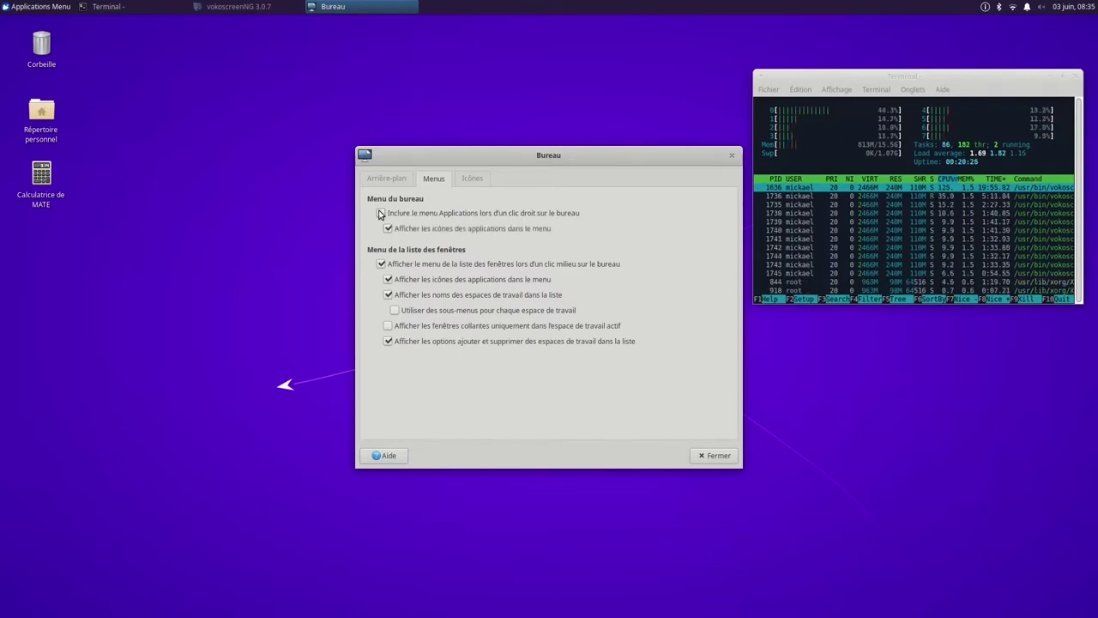
{"action": "right_click", "coordinate": [204, 181]}
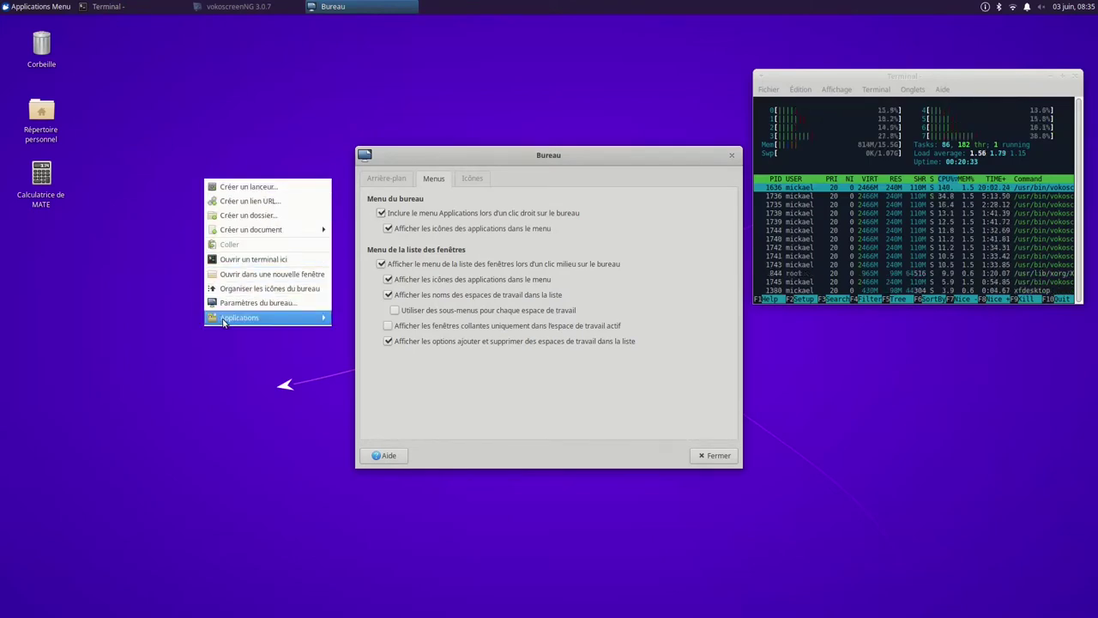
{"action": "left_click", "coordinate": [390, 217]}
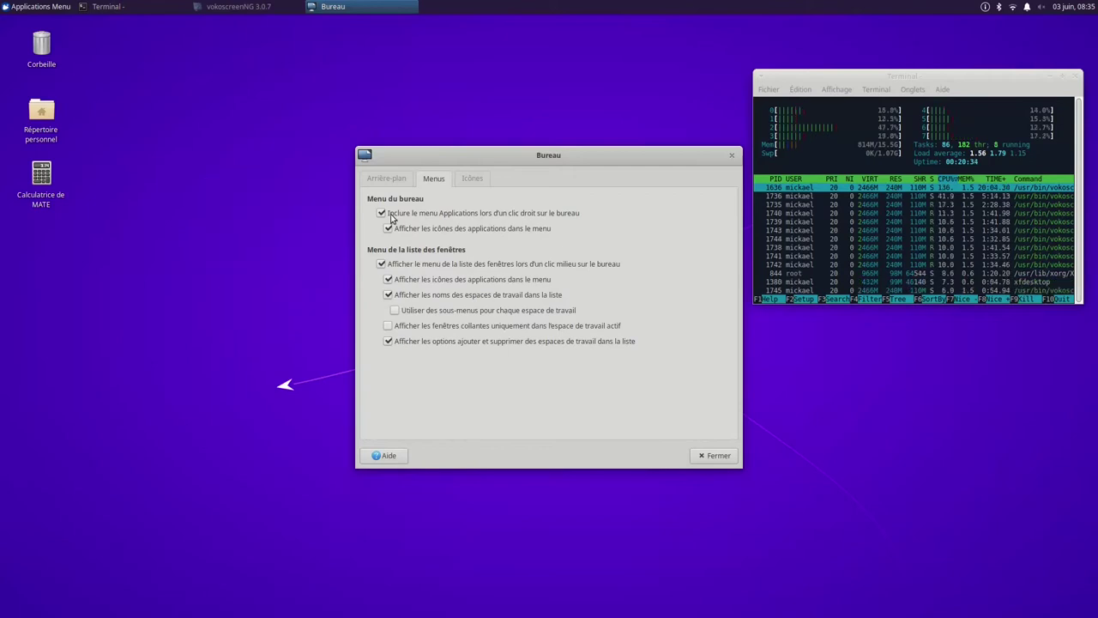
Step: Exclude the Applications menu from the desktop context menu, check that menu, and include Applications again
{"action": "left_click", "coordinate": [381, 213]}
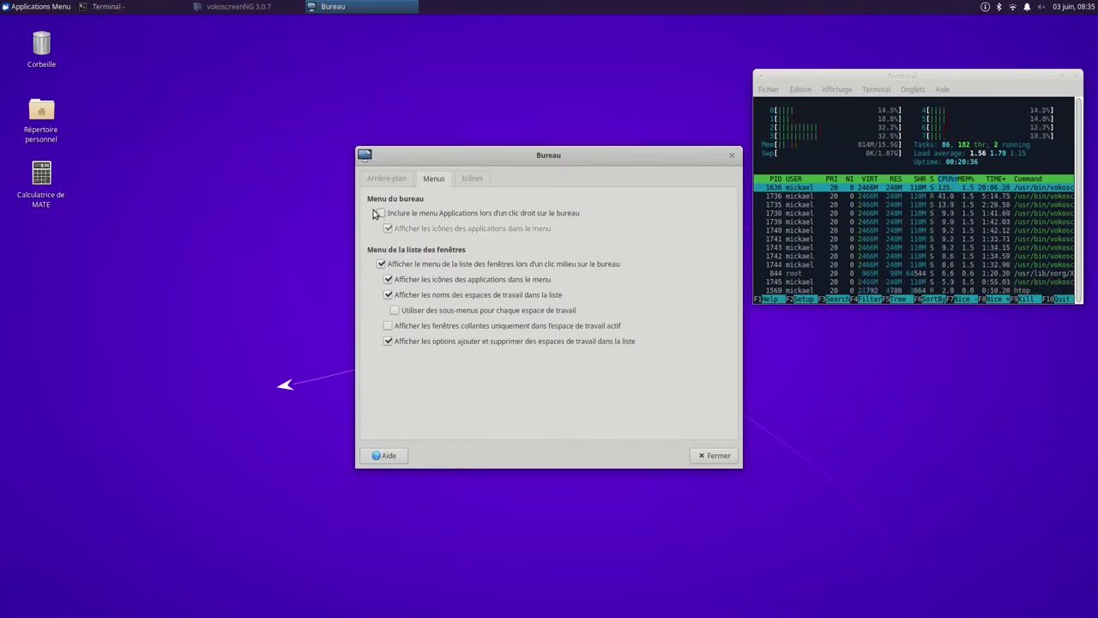
{"action": "right_click", "coordinate": [229, 209]}
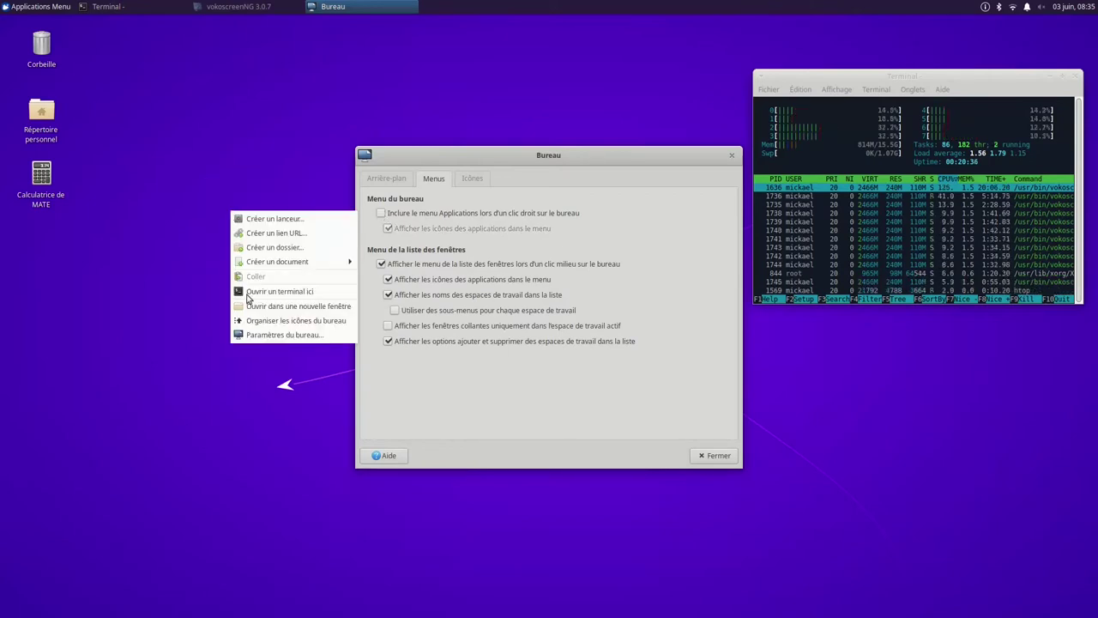
{"action": "left_click", "coordinate": [384, 216]}
{"action": "left_click", "coordinate": [384, 216]}
Step: Examine the Applications submenu in the desktop context menu and close it
{"action": "right_click", "coordinate": [137, 225]}
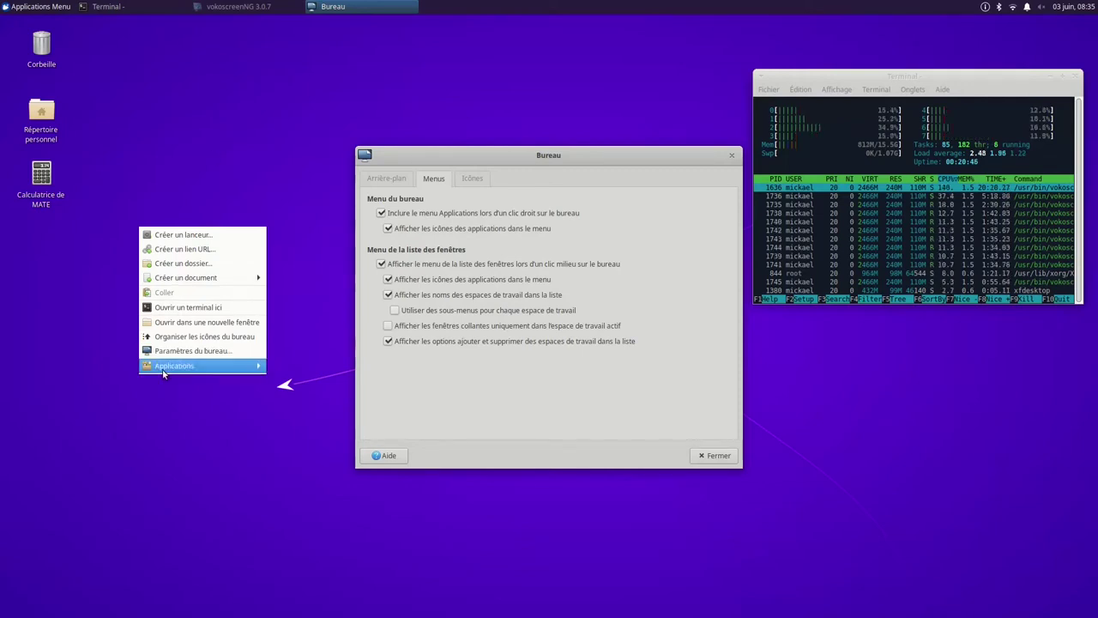
{"action": "mouse_move", "coordinate": [164, 372]}
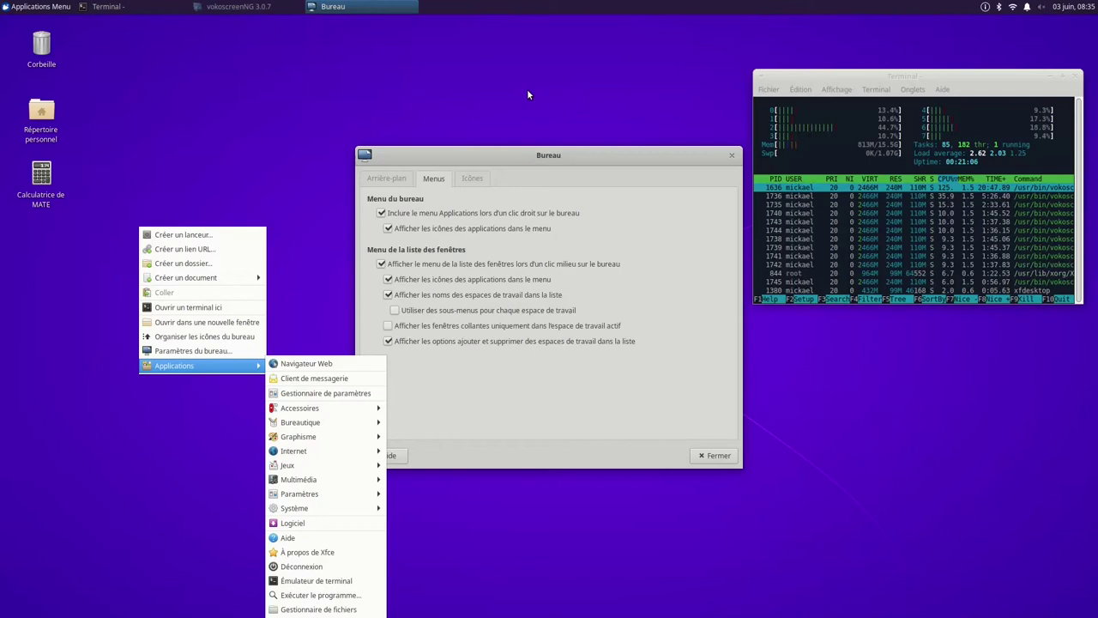
{"action": "left_click", "coordinate": [258, 184]}
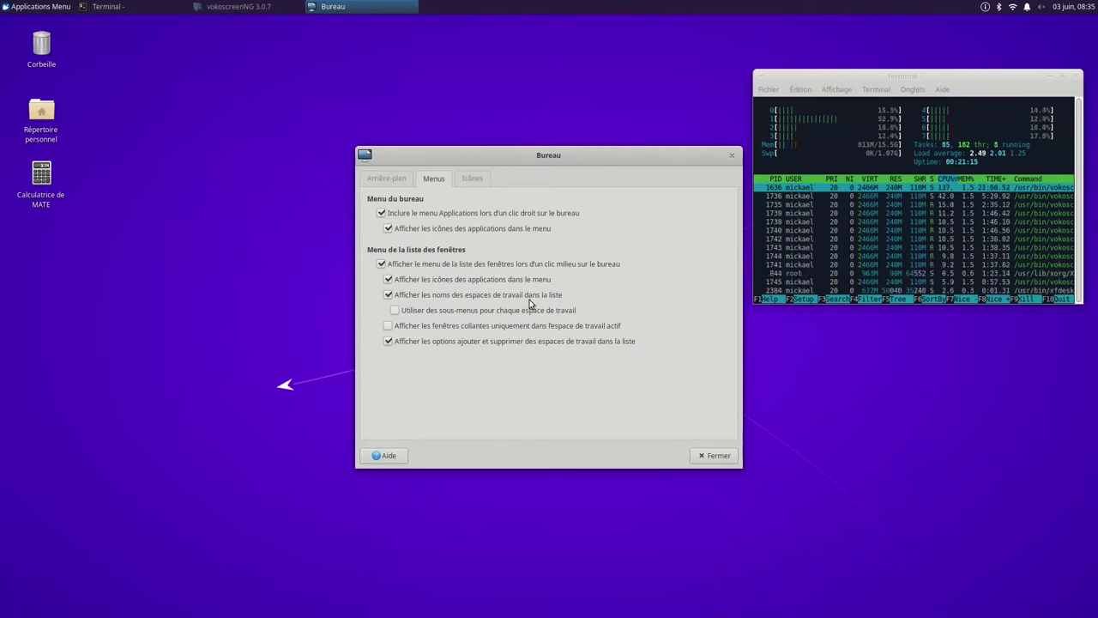
Step: Try the desktop icon type Icônes des applications minimisées and return it to Icônes des fichiers / lanceurs
{"action": "left_click", "coordinate": [470, 182]}
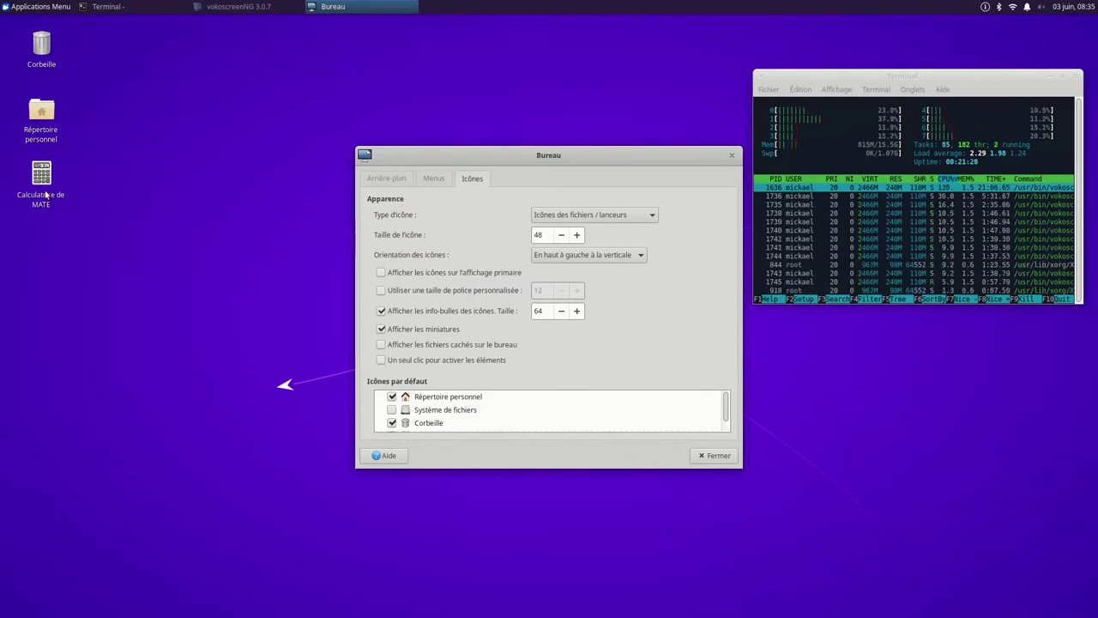
{"action": "mouse_move", "coordinate": [37, 131]}
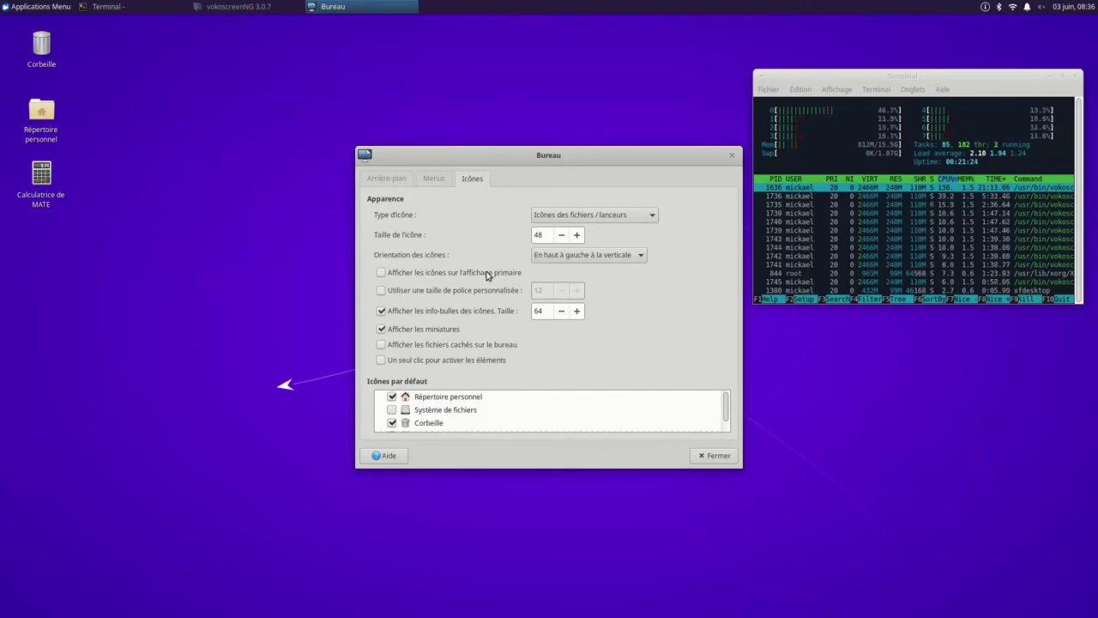
{"action": "left_click", "coordinate": [638, 218]}
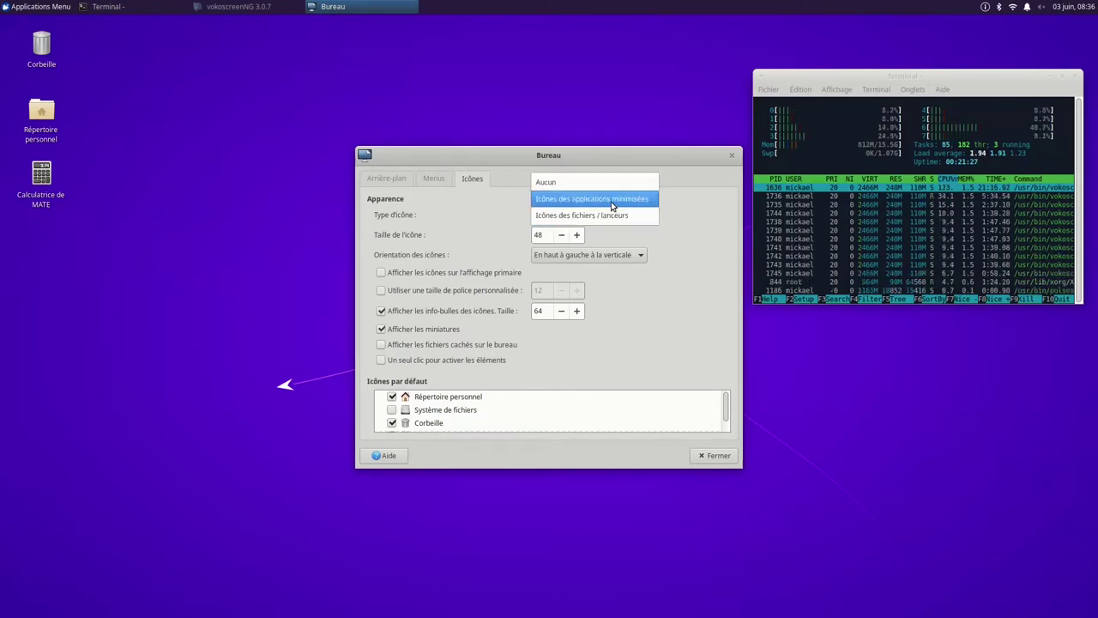
{"action": "left_click", "coordinate": [613, 199]}
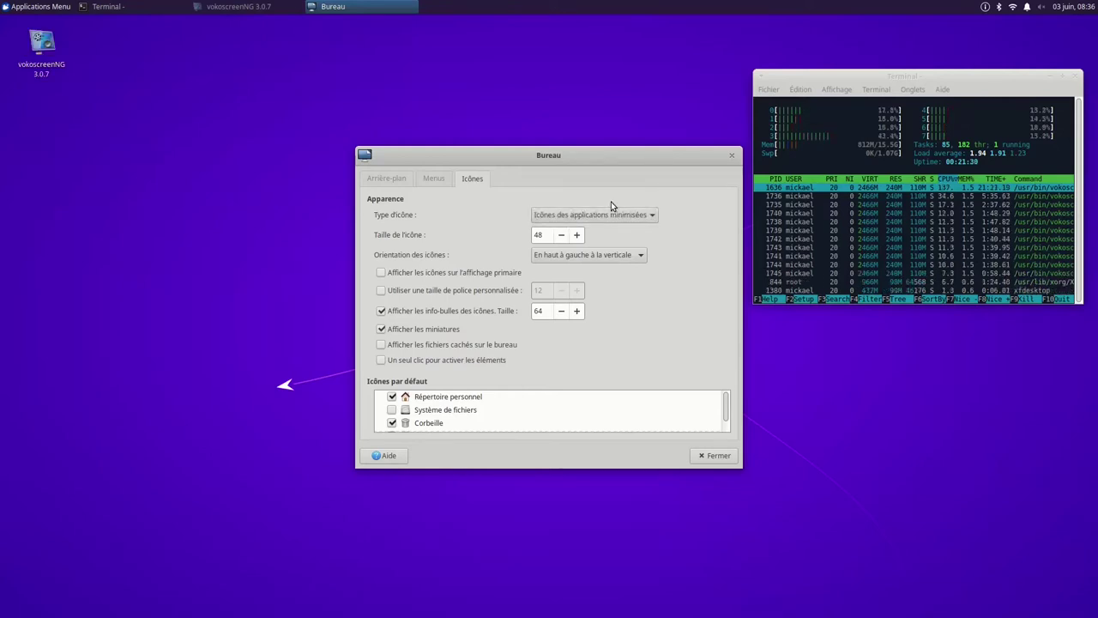
{"action": "left_click", "coordinate": [617, 217]}
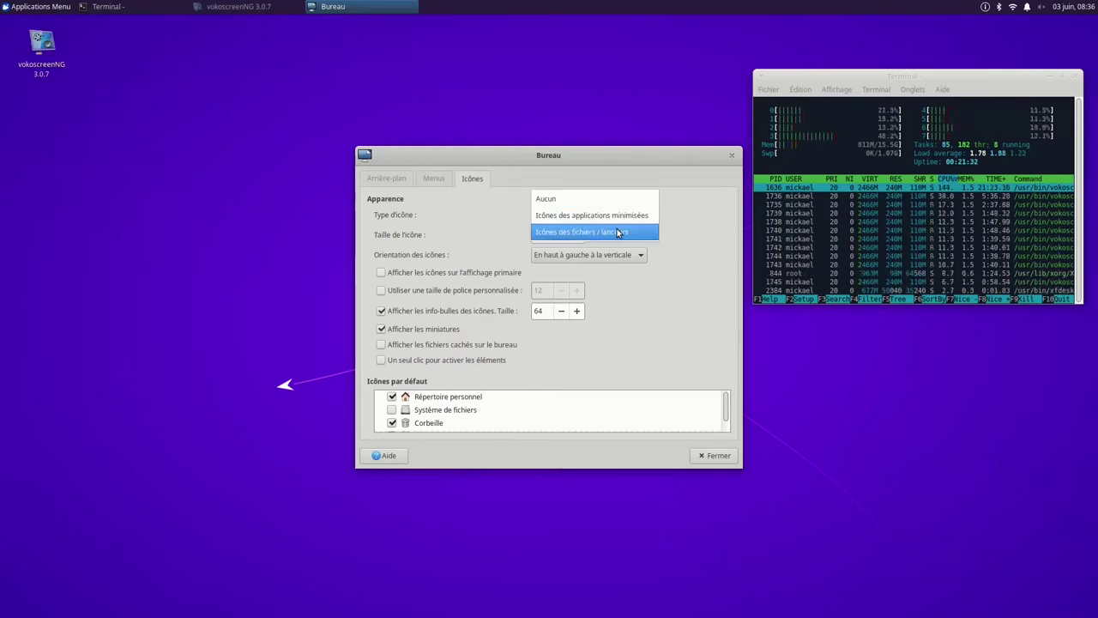
{"action": "left_click", "coordinate": [616, 233]}
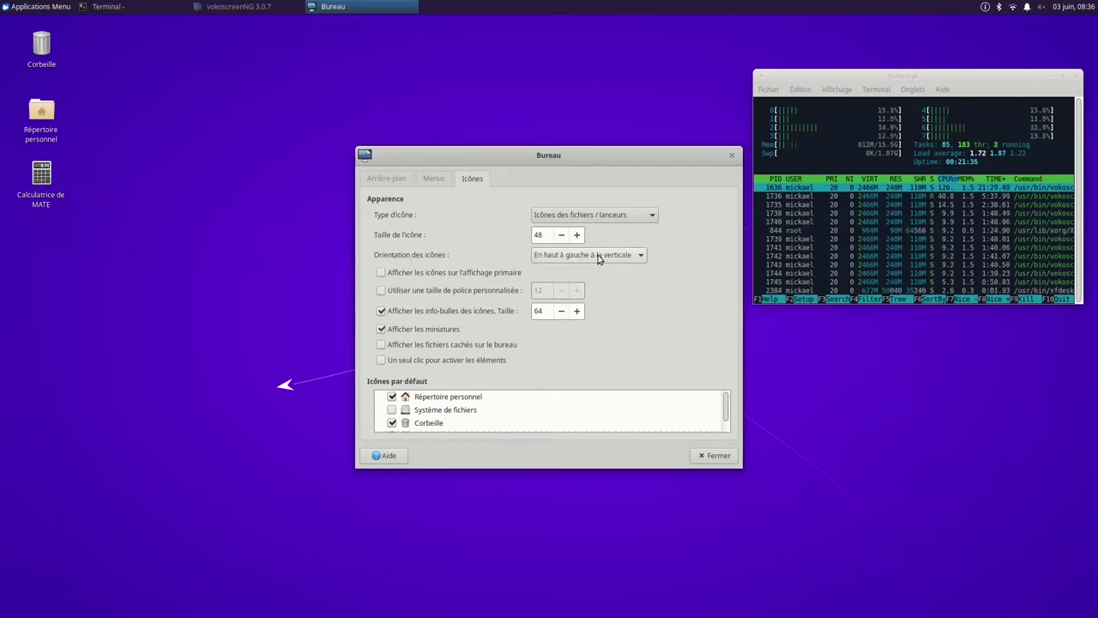
Step: Set the desktop icon orientation to En haut à gauche à l'horizontale and rearrange the existing icons accordingly
{"action": "left_click", "coordinate": [599, 260]}
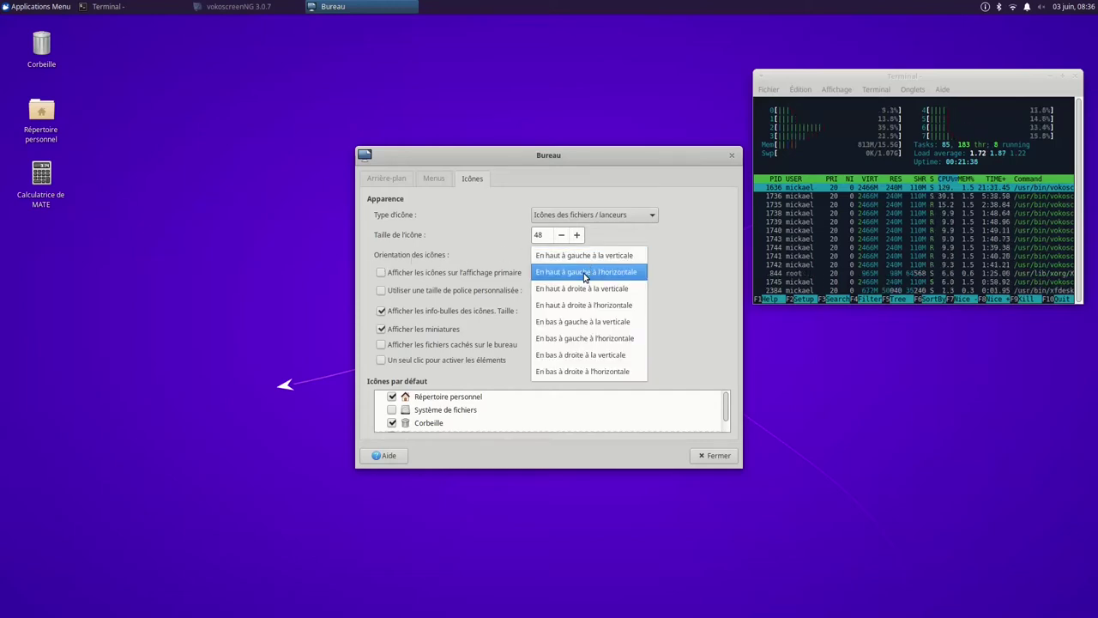
{"action": "left_click", "coordinate": [584, 272]}
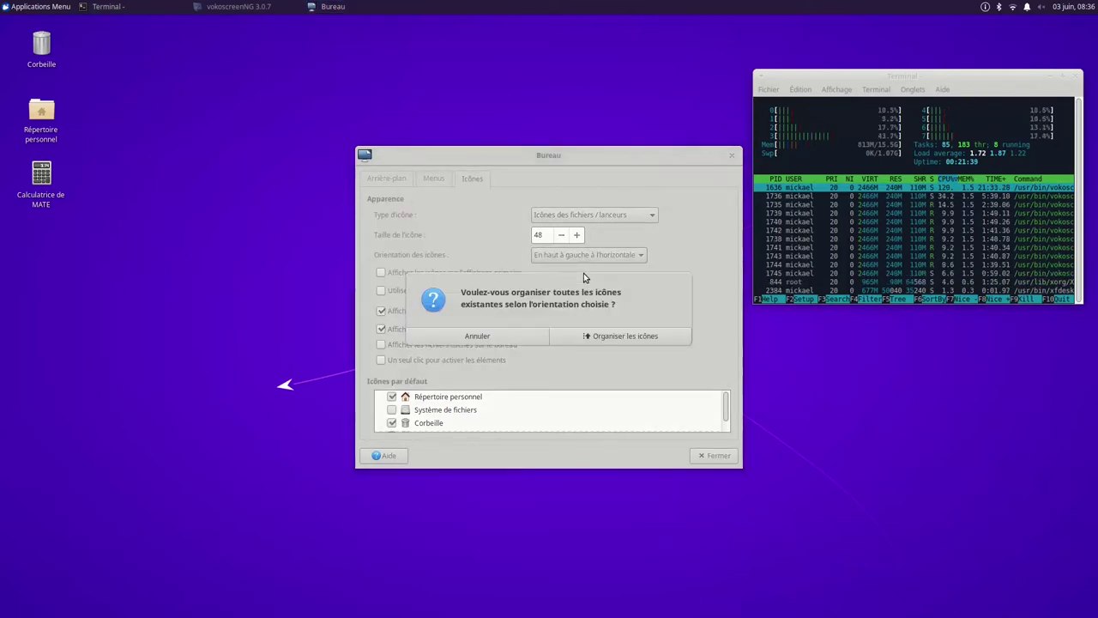
{"action": "left_click", "coordinate": [603, 339]}
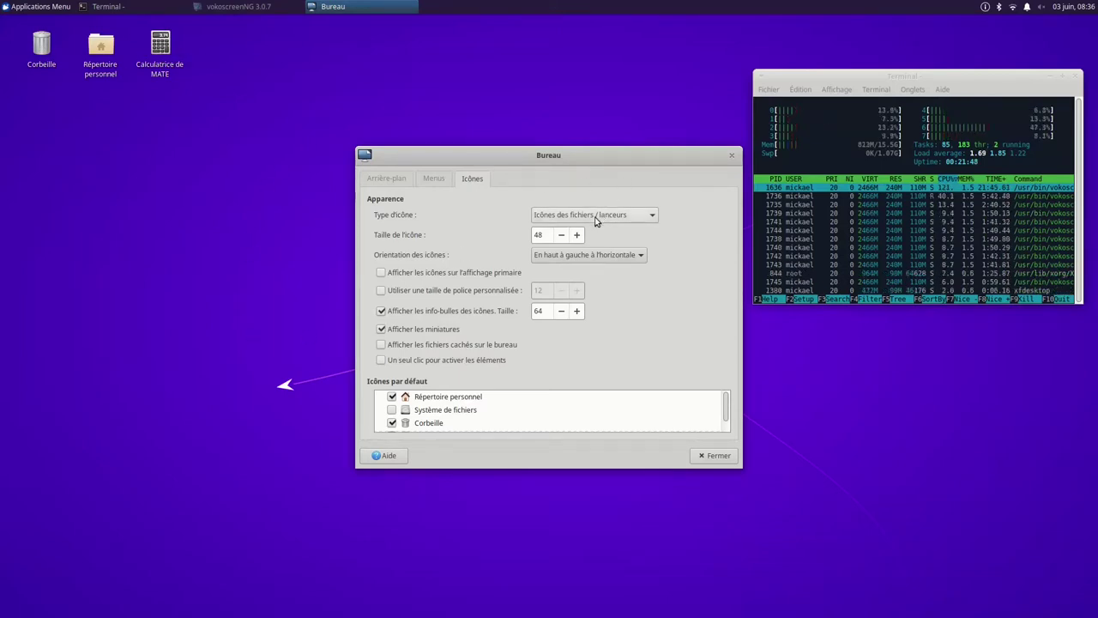
Step: Try a desktop icon size of 96 and return it to 48, and switch the display of hidden desktop files on and off again
{"action": "left_click", "coordinate": [577, 237]}
{"action": "left_click", "coordinate": [578, 237]}
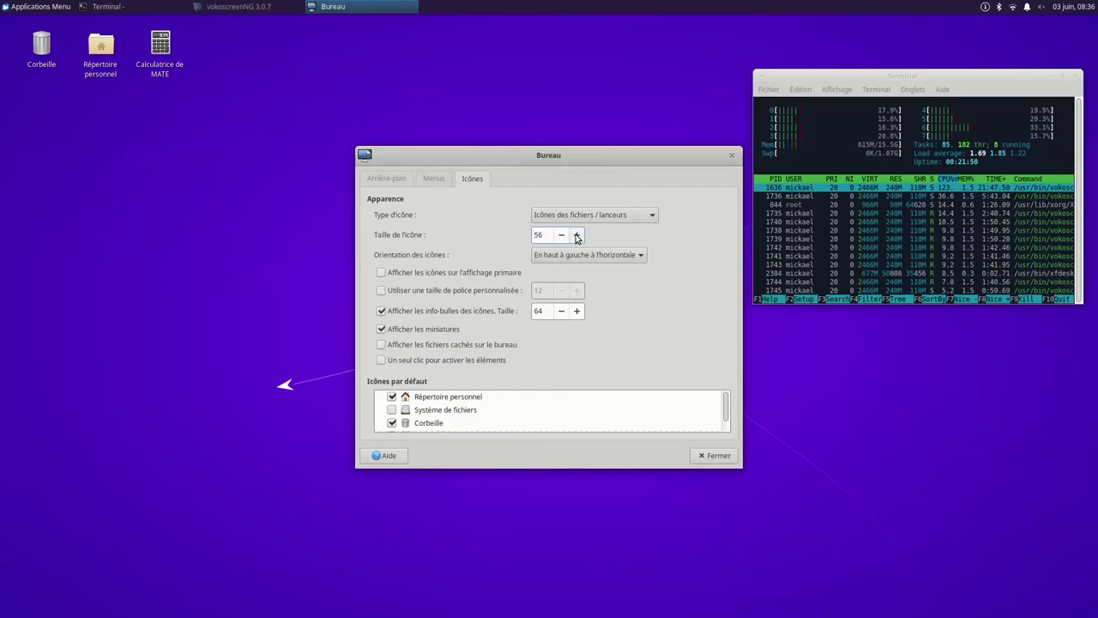
{"action": "left_click", "coordinate": [578, 237]}
{"action": "left_click", "coordinate": [577, 237]}
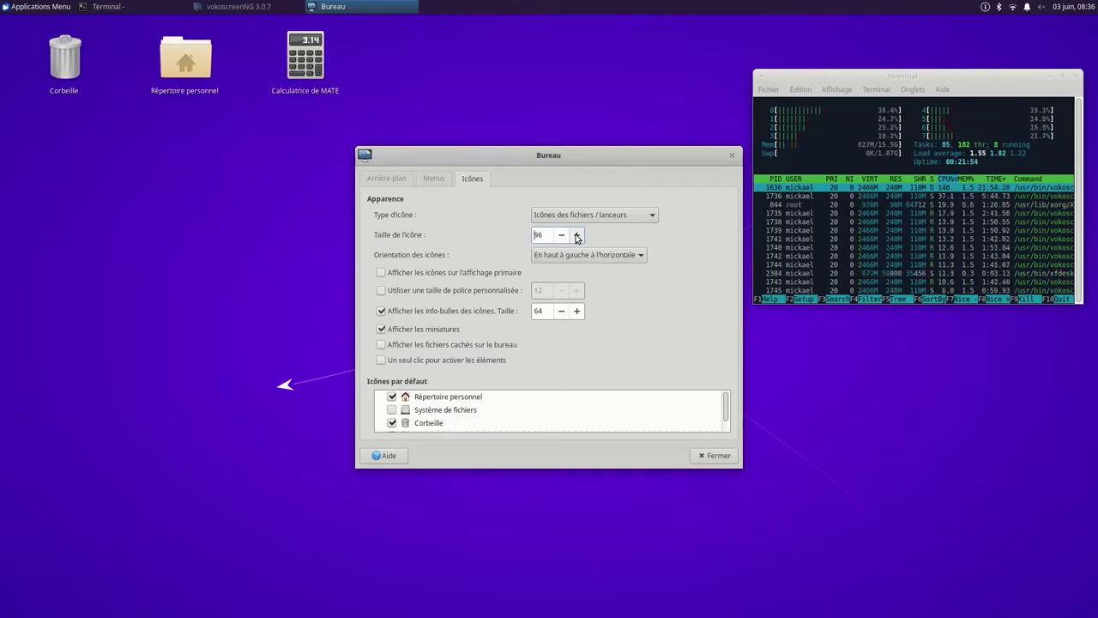
{"action": "left_click", "coordinate": [560, 237]}
{"action": "left_click", "coordinate": [560, 237]}
{"action": "left_click", "coordinate": [560, 237]}
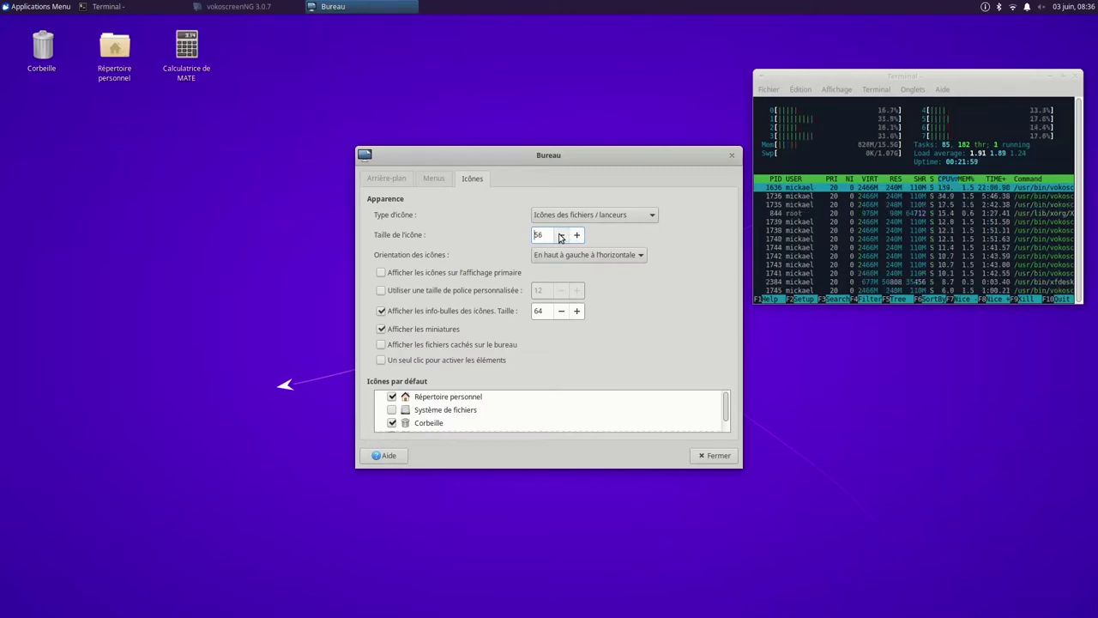
{"action": "left_click", "coordinate": [560, 237]}
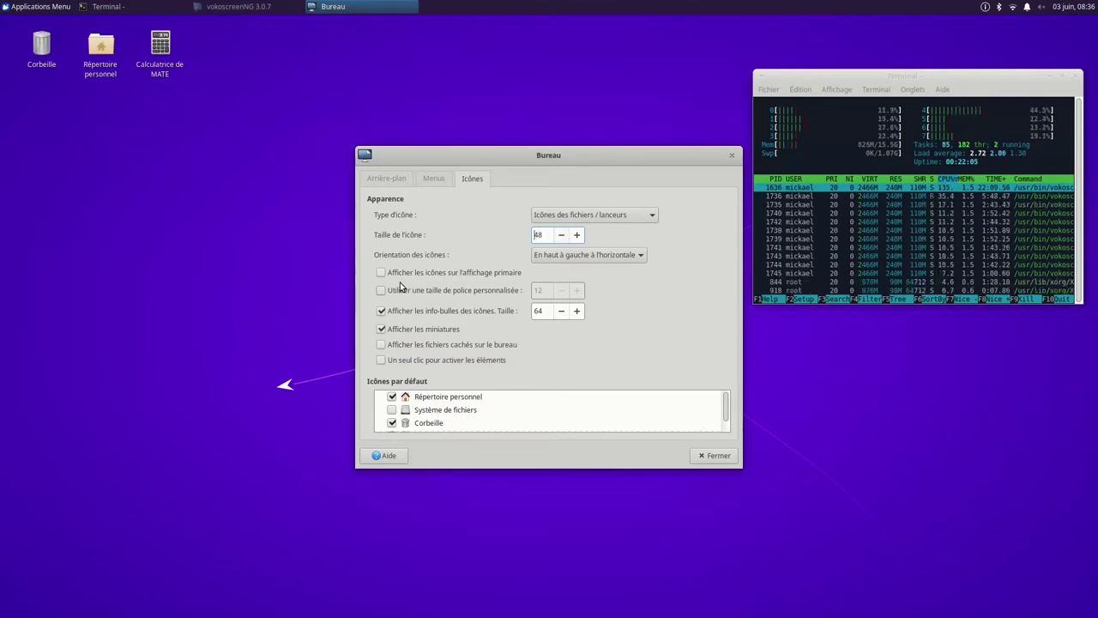
{"action": "left_click", "coordinate": [380, 346]}
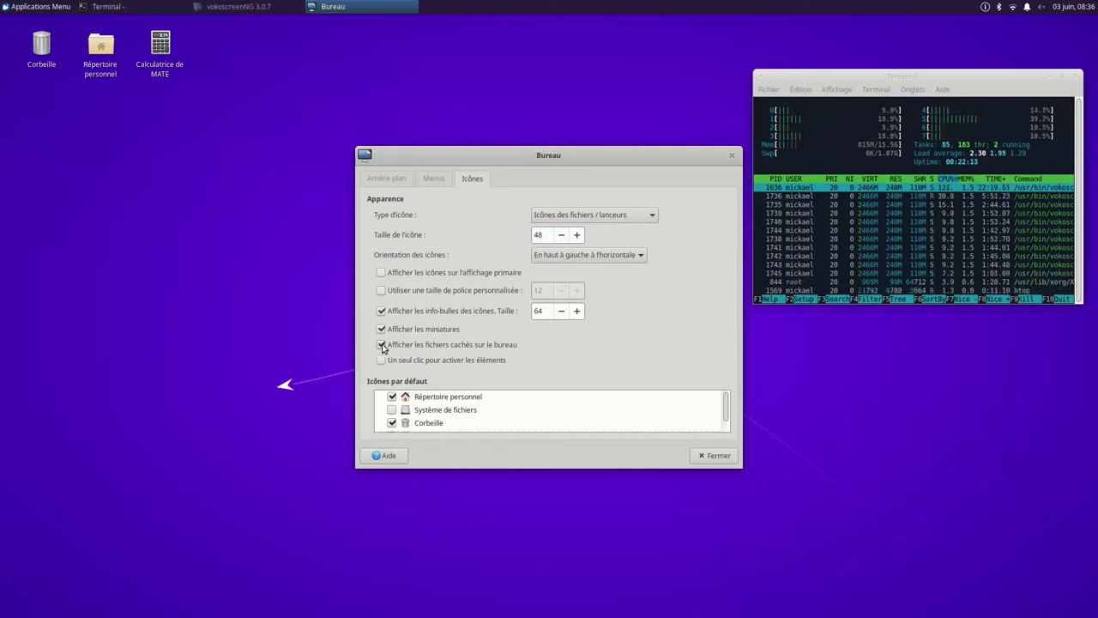
{"action": "left_click", "coordinate": [382, 347]}
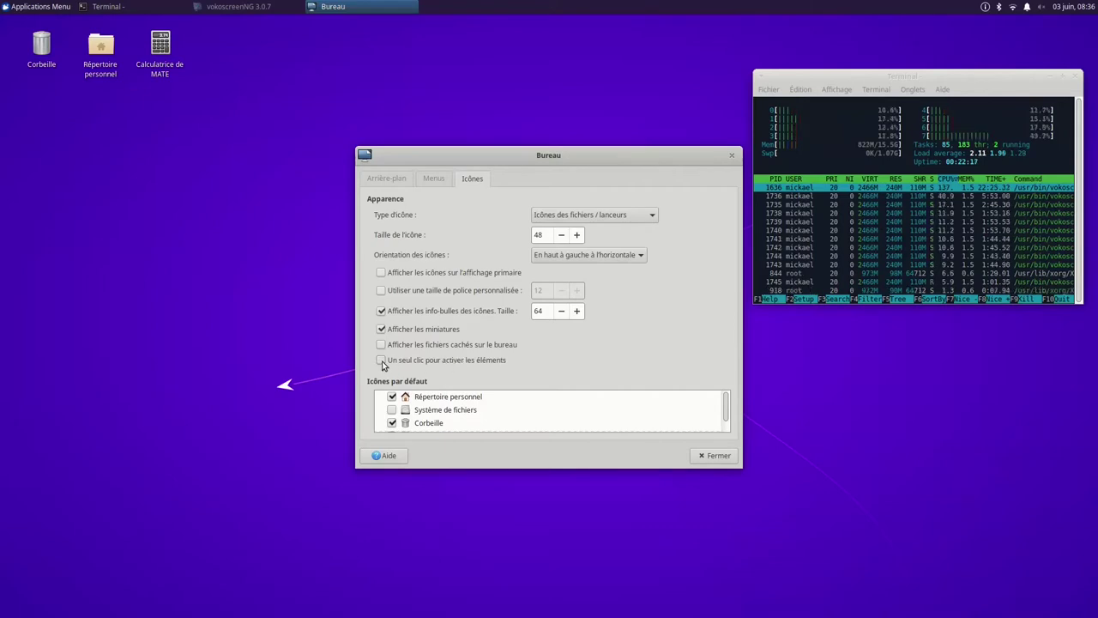
Step: Enable single-click activation of desktop items (Un seul clic pour activer les éléments) and test it by opening Répertoire personnel
{"action": "left_click", "coordinate": [382, 361]}
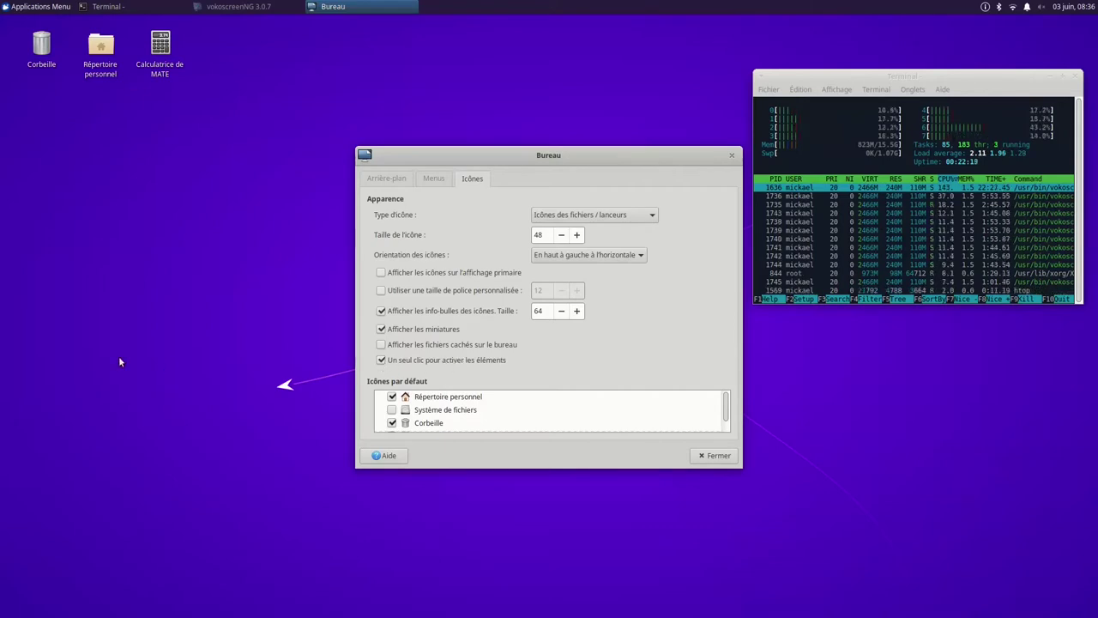
{"action": "left_click", "coordinate": [95, 58]}
{"action": "left_click", "coordinate": [99, 59]}
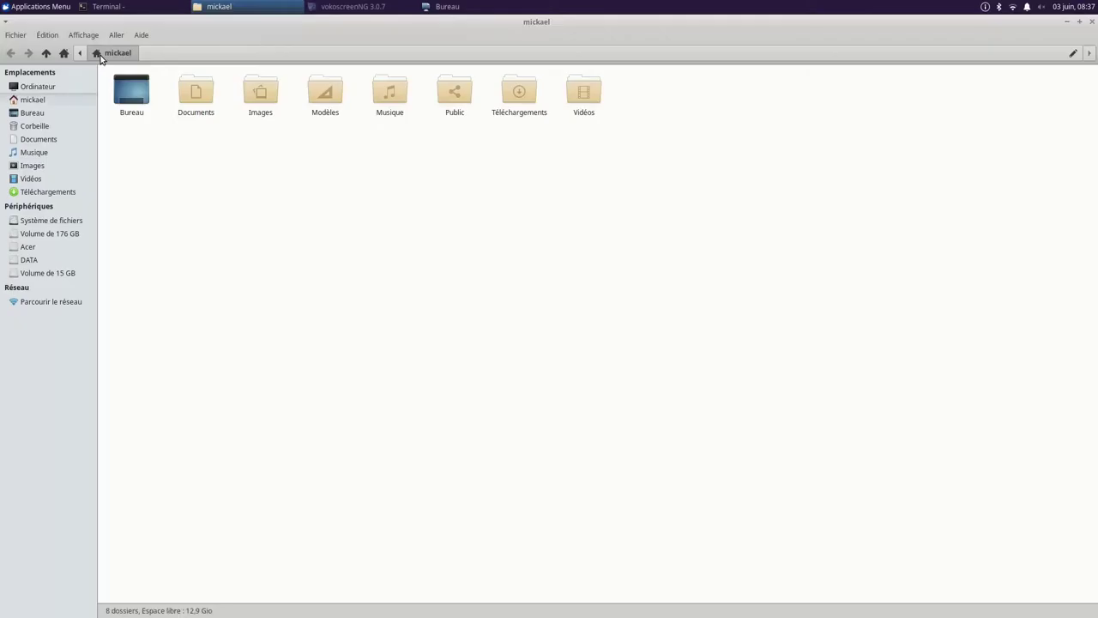
Step: Close the home folder window and turn off single-click activation of desktop items (Un seul clic pour activer les éléments)
{"action": "left_click", "coordinate": [1092, 26]}
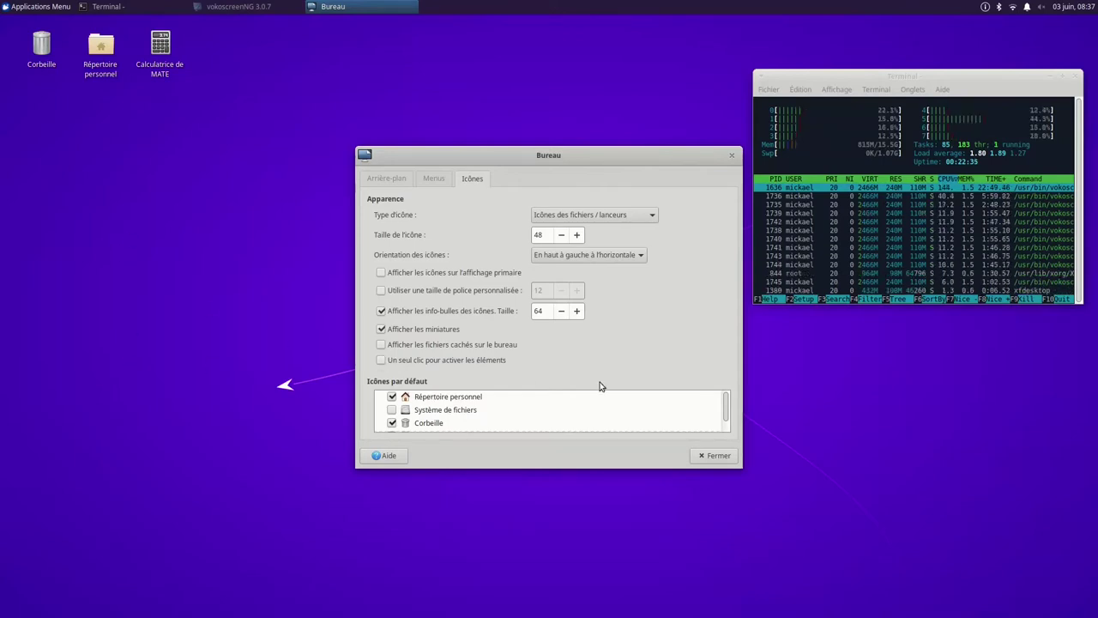
Step: Try hiding the default desktop icons Répertoire personnel and Corbeille, and show both of them again
{"action": "left_click", "coordinate": [392, 398]}
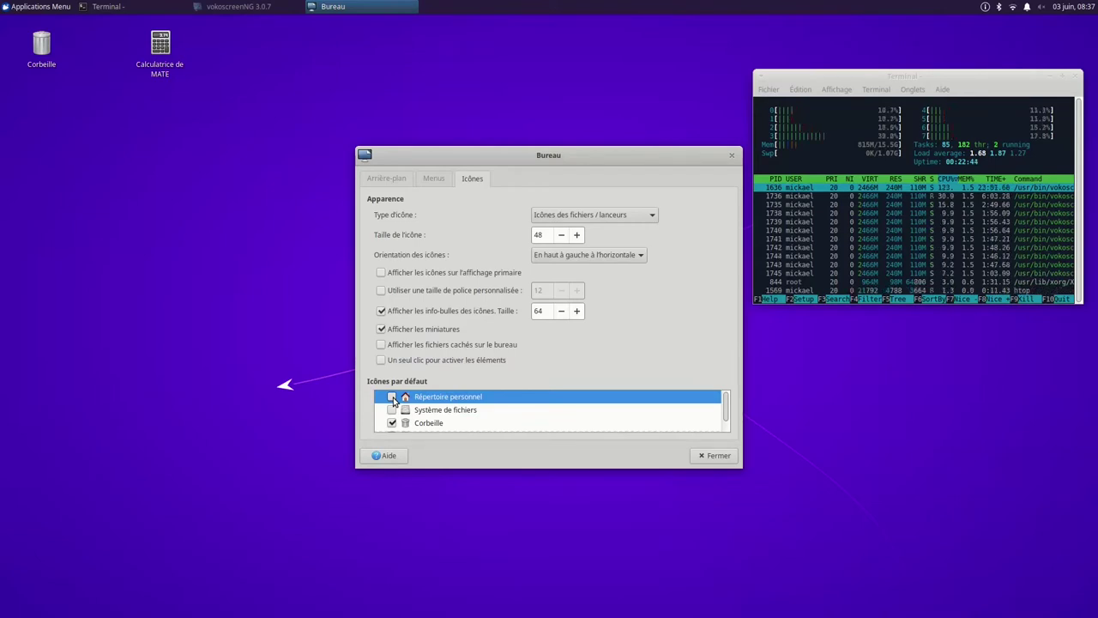
{"action": "left_click", "coordinate": [393, 398]}
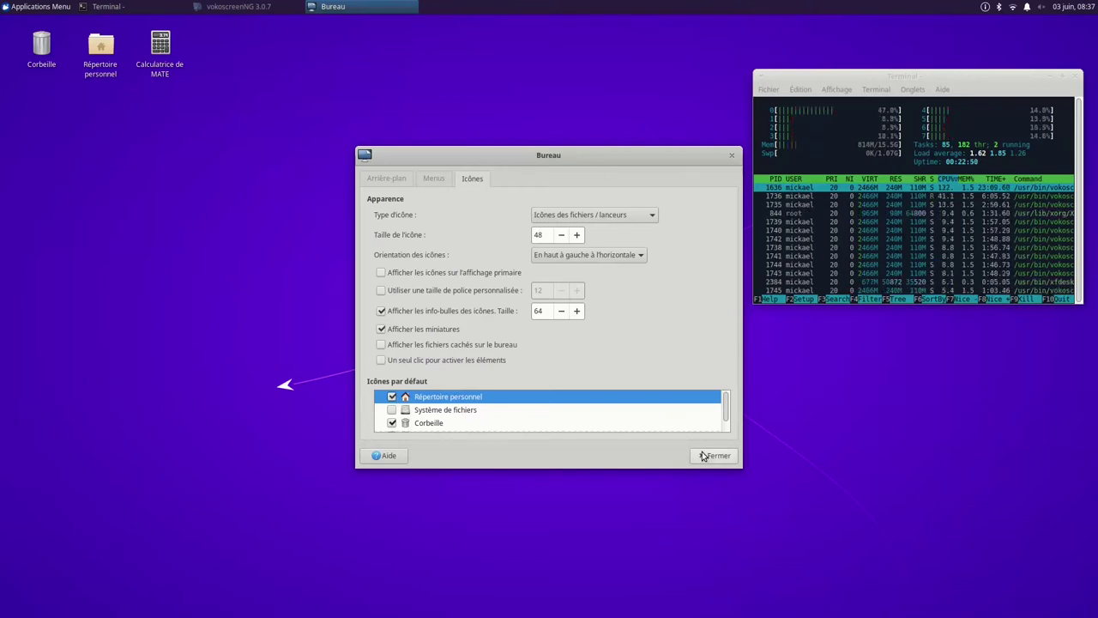
{"action": "left_click_drag", "start_coordinate": [726, 411], "coordinate": [723, 380]}
{"action": "left_click", "coordinate": [390, 398]}
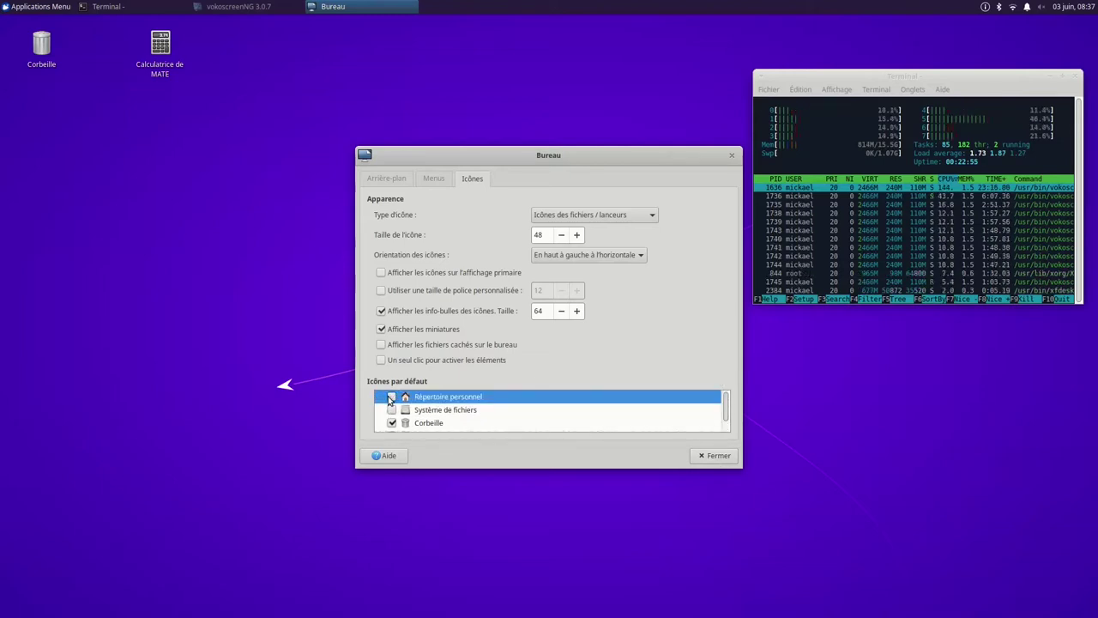
{"action": "left_click", "coordinate": [392, 423]}
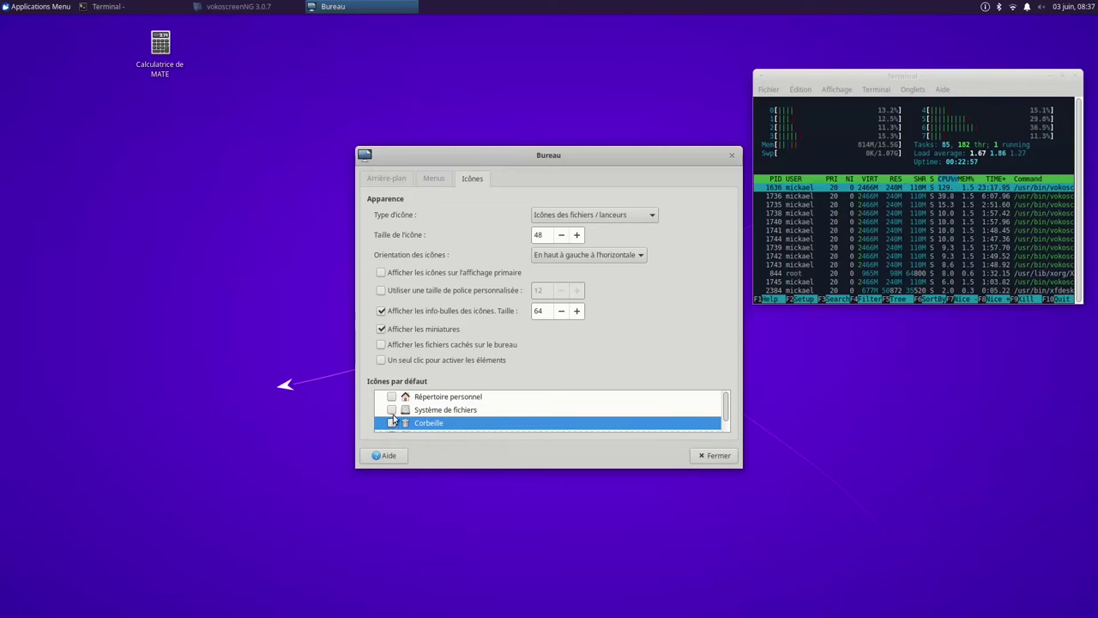
{"action": "left_click", "coordinate": [392, 398]}
{"action": "left_click", "coordinate": [393, 423]}
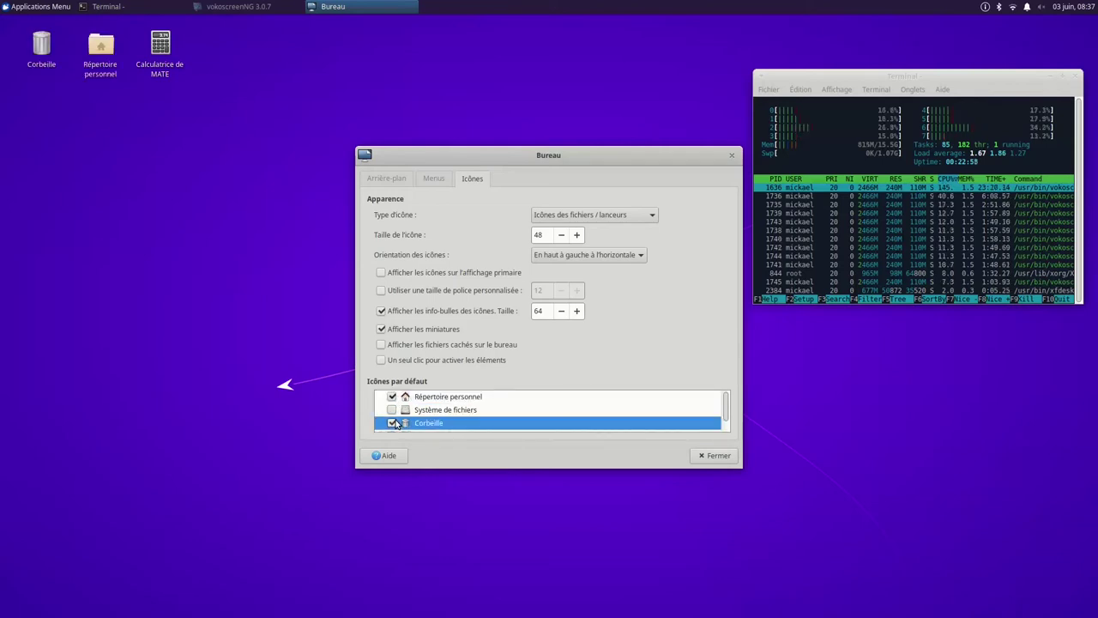
Step: Close the desktop settings and permanently delete the Calculatrice de MATE shortcut from the desktop
{"action": "left_click", "coordinate": [717, 456]}
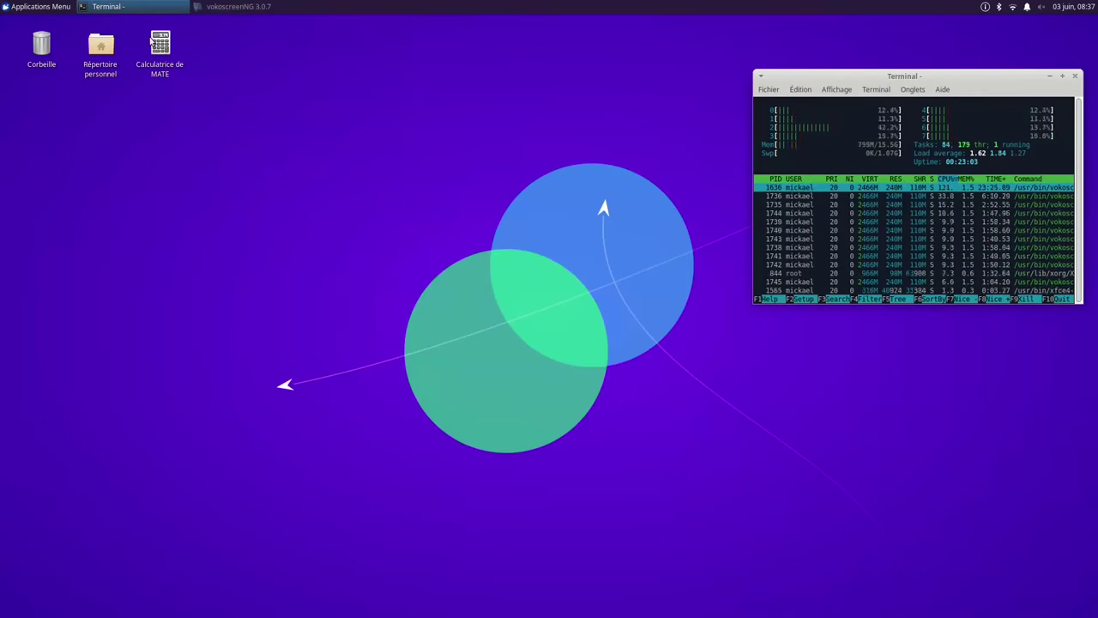
{"action": "right_click", "coordinate": [163, 47]}
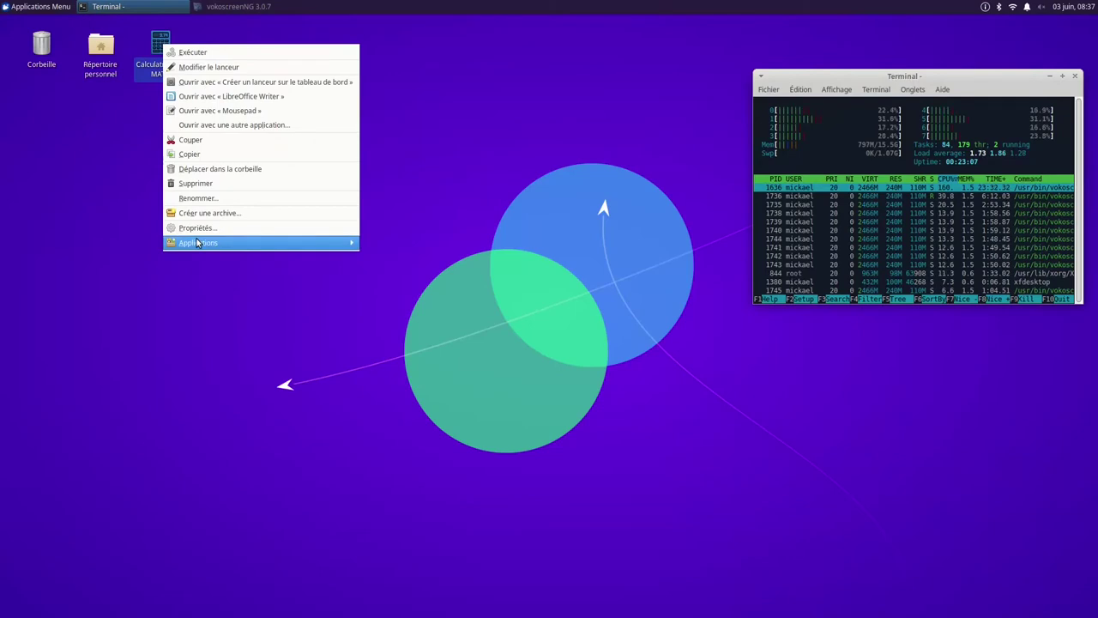
{"action": "left_click", "coordinate": [194, 182]}
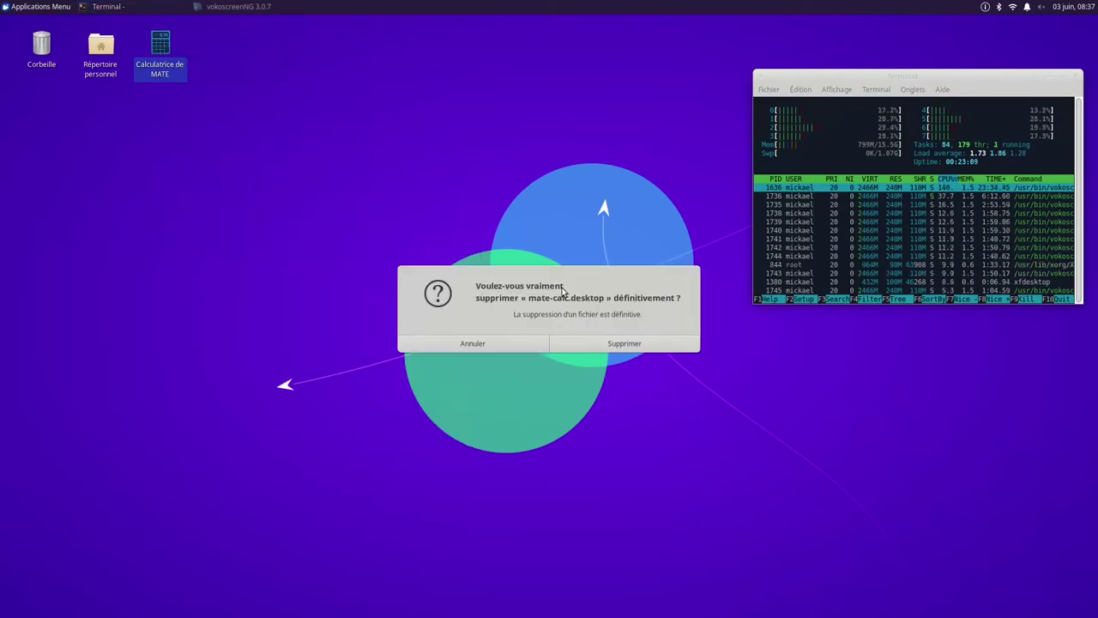
{"action": "left_click", "coordinate": [602, 344]}
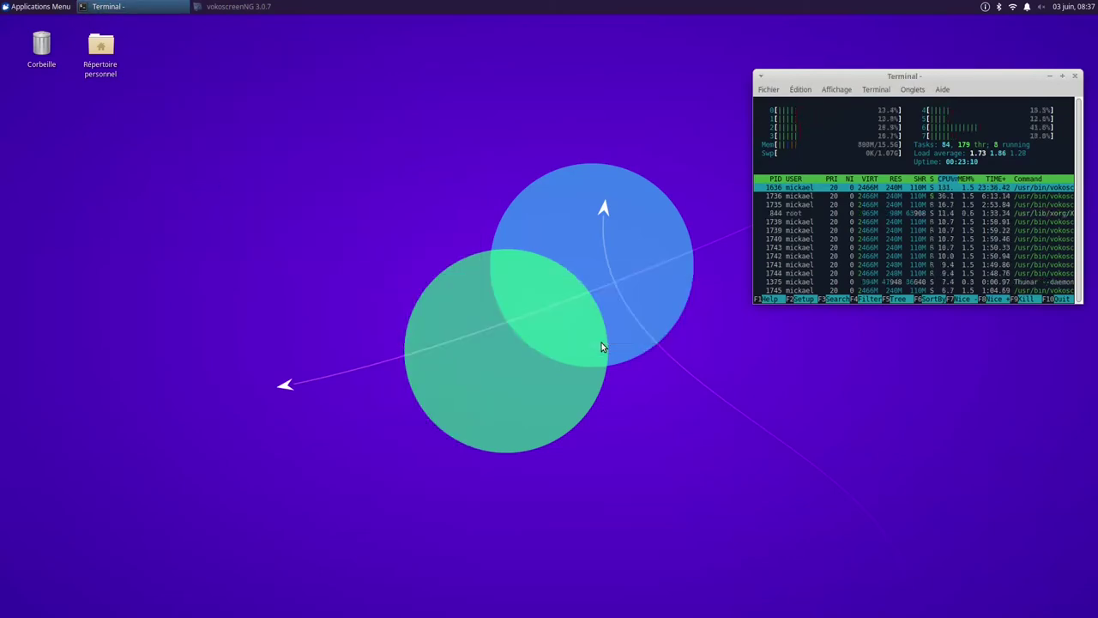
Step: Launch LibreOffice from the Bureautique category, view its version information and close it
{"action": "left_click", "coordinate": [16, 9]}
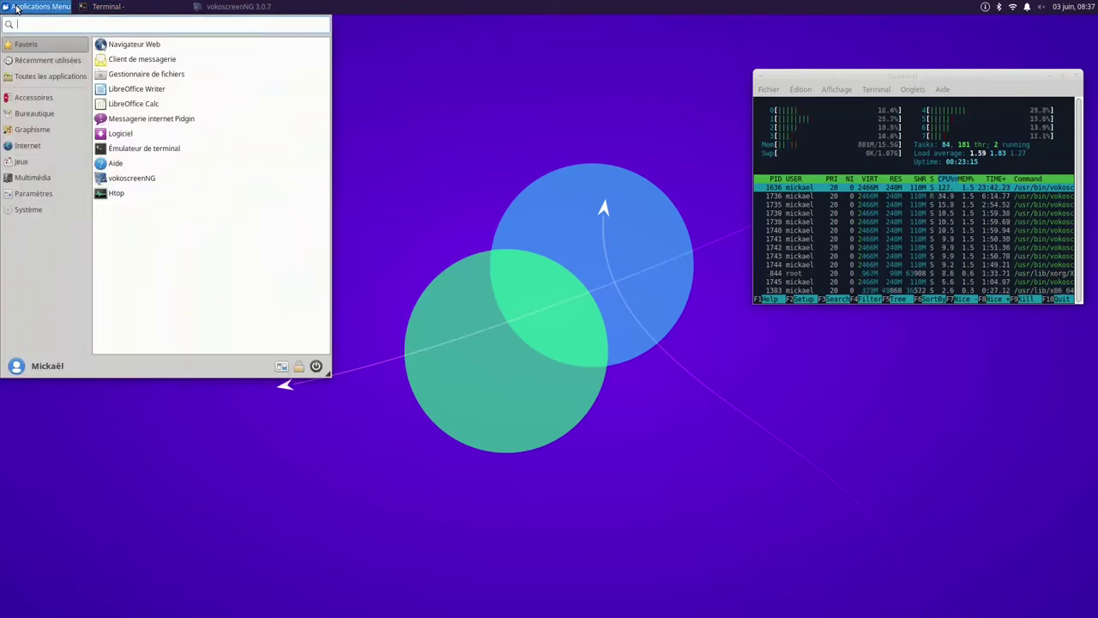
{"action": "left_click", "coordinate": [31, 97]}
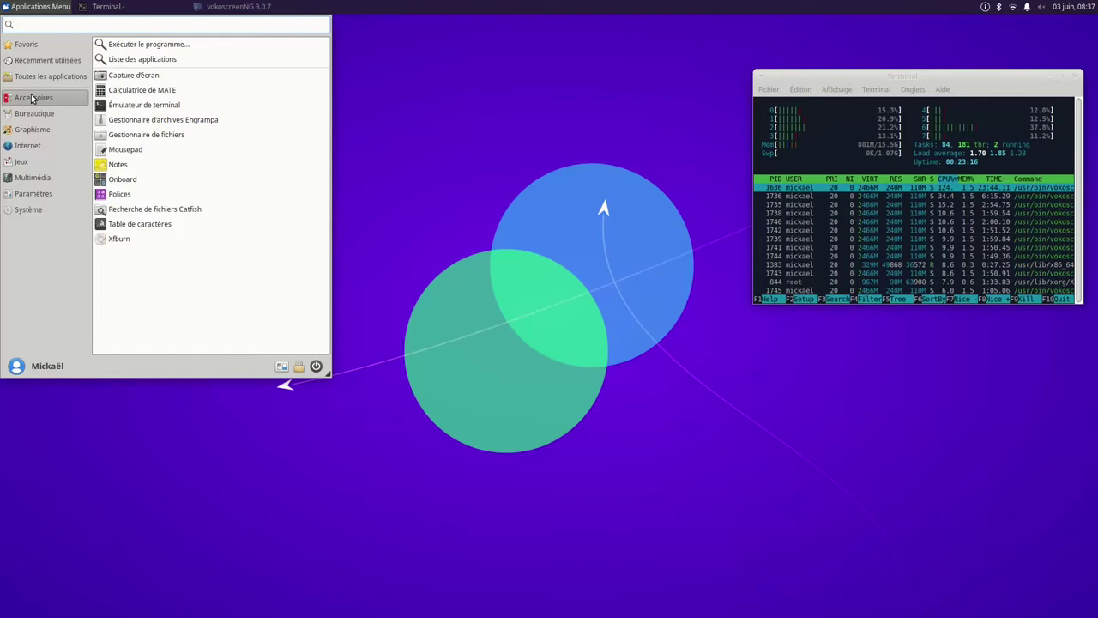
{"action": "left_click", "coordinate": [43, 117]}
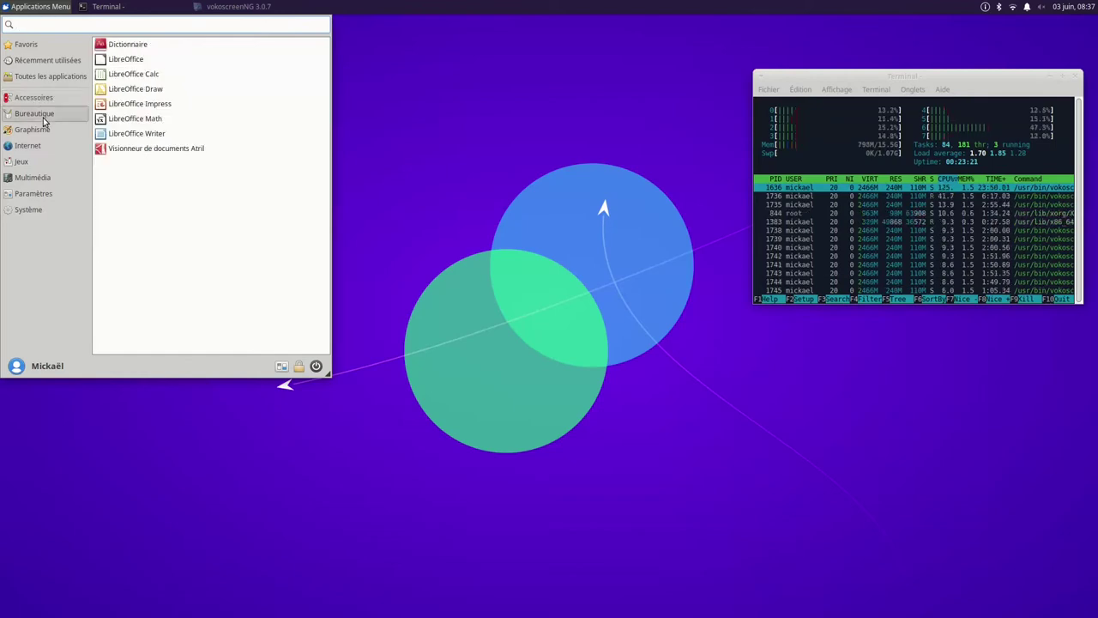
{"action": "left_click", "coordinate": [127, 62]}
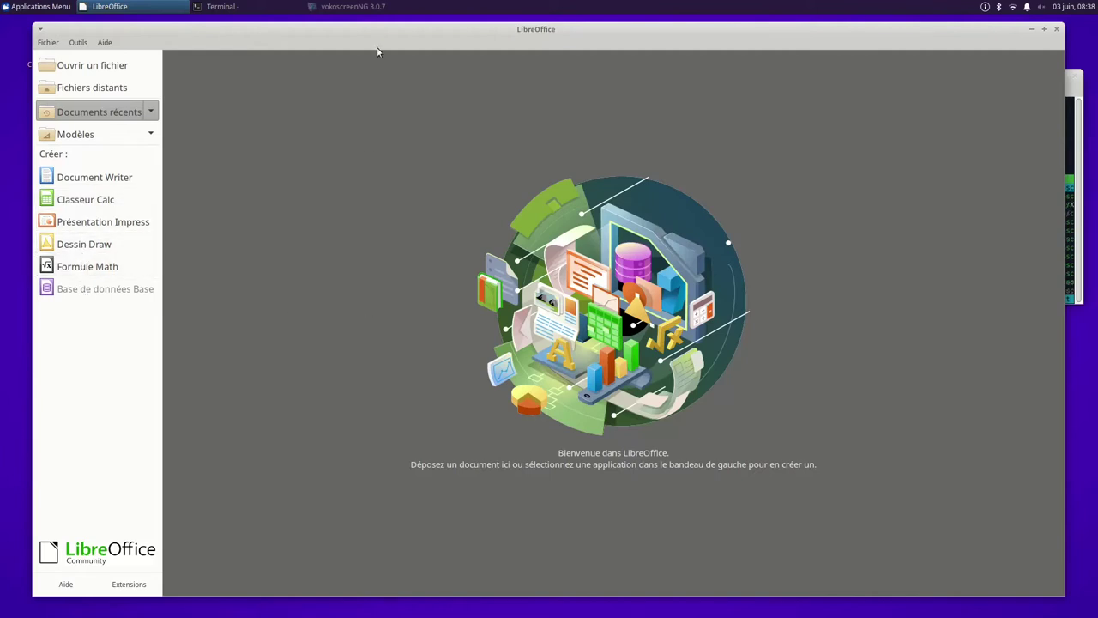
{"action": "left_click", "coordinate": [104, 43]}
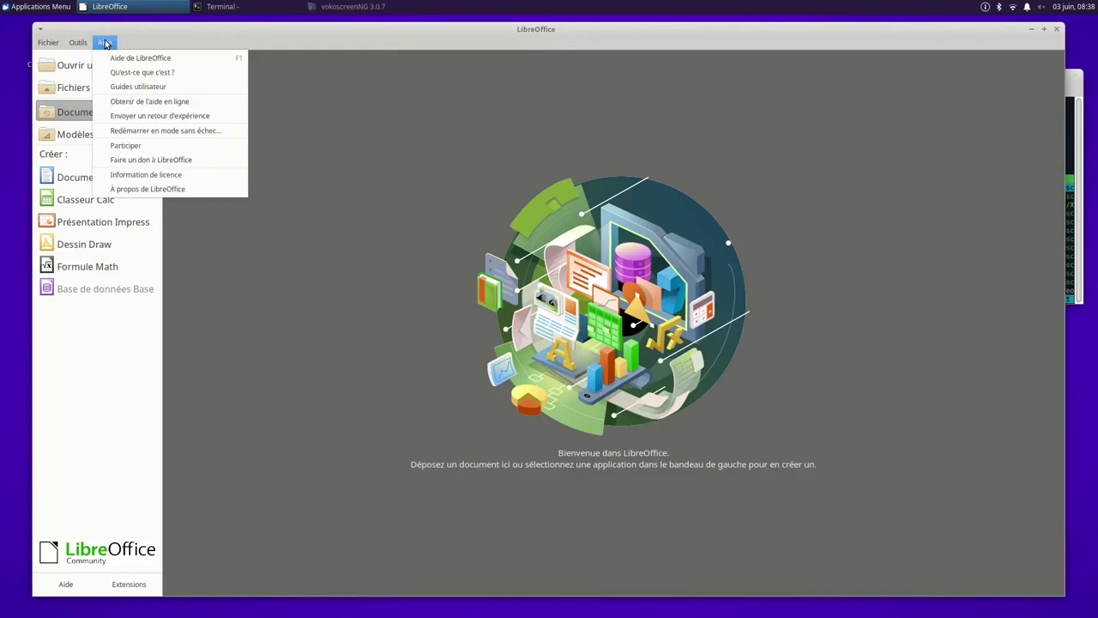
{"action": "left_click", "coordinate": [161, 189]}
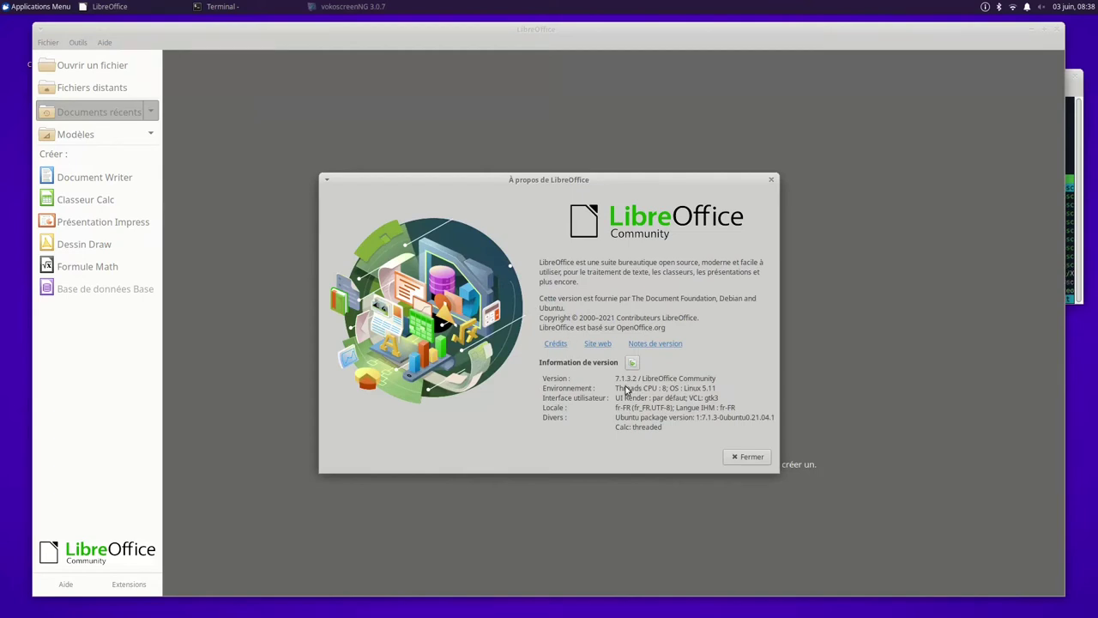
{"action": "left_click", "coordinate": [772, 180]}
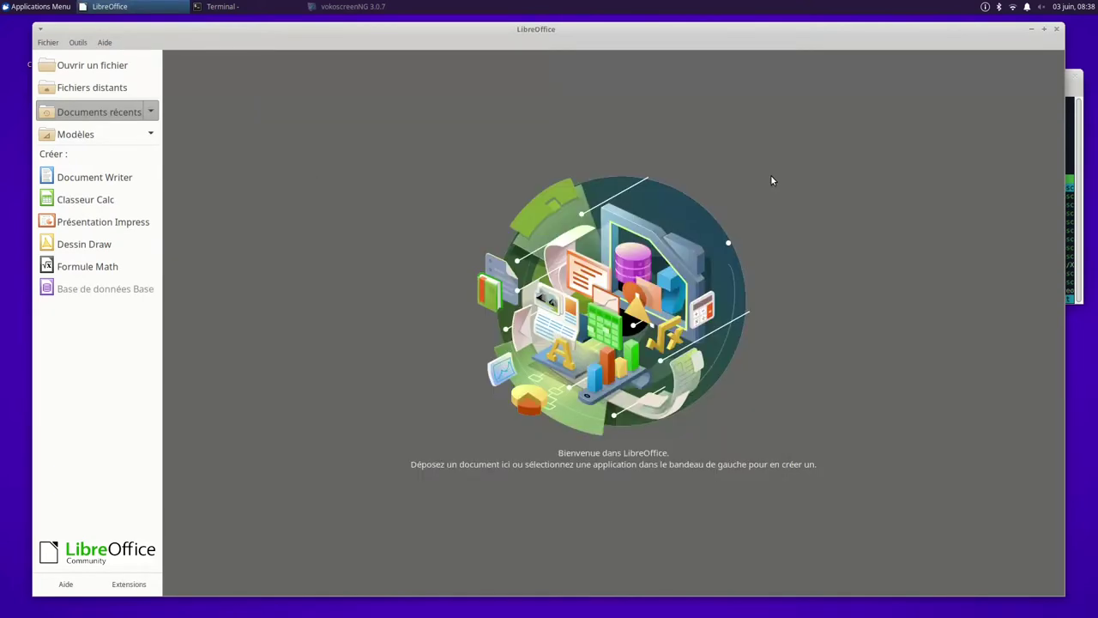
{"action": "left_click", "coordinate": [1058, 31]}
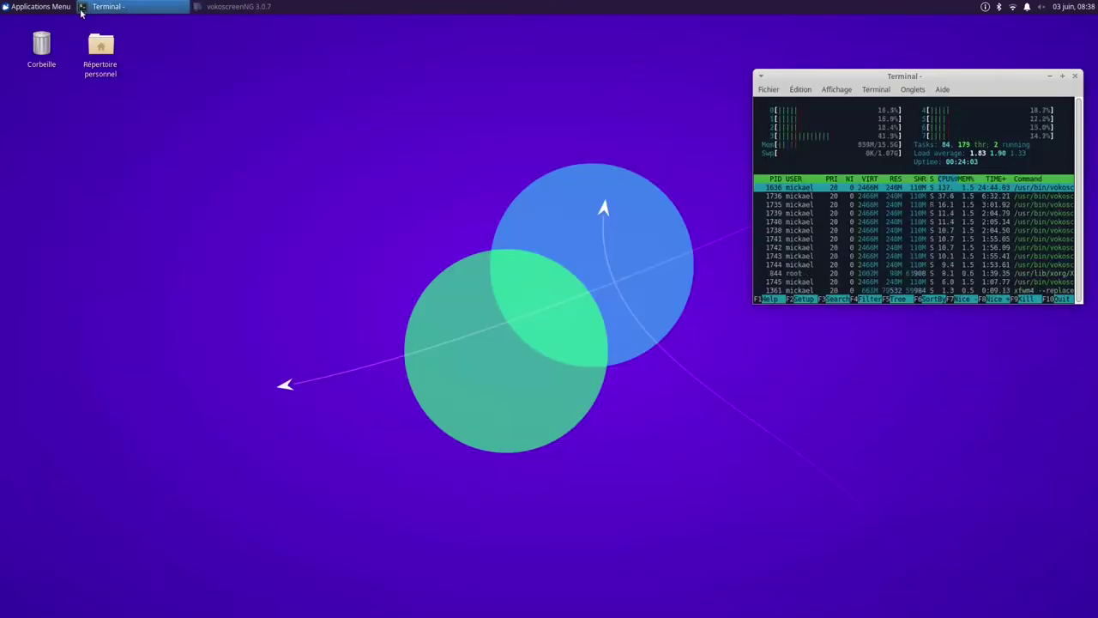
Step: Launch Visionneur d'images Ristretto from the Graphisme category, view its version information and close it
{"action": "left_click", "coordinate": [17, 4]}
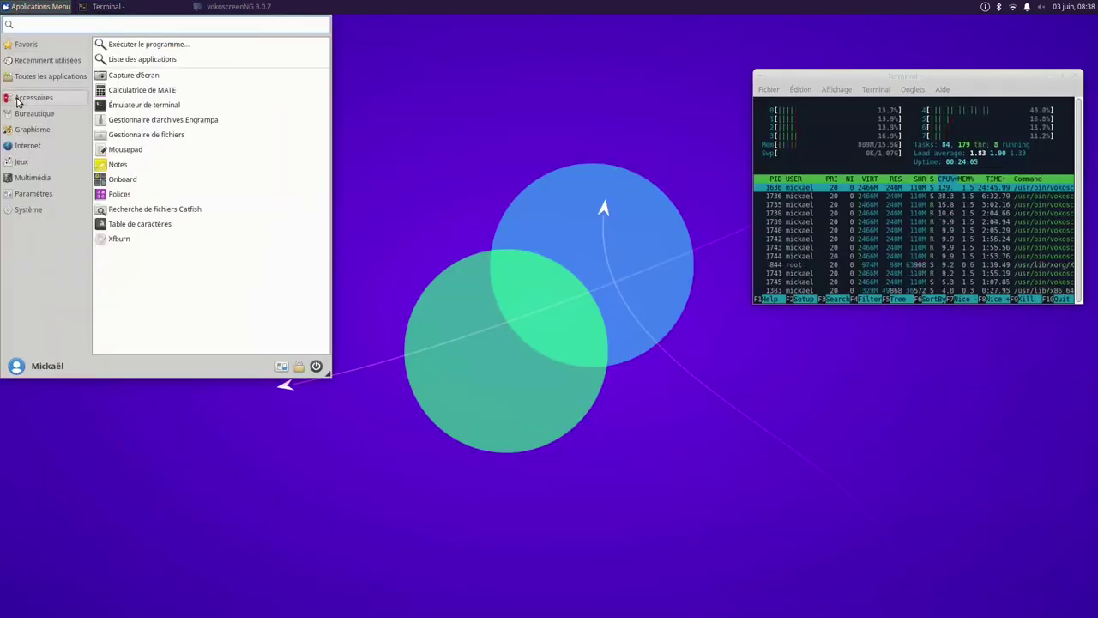
{"action": "mouse_move", "coordinate": [23, 129]}
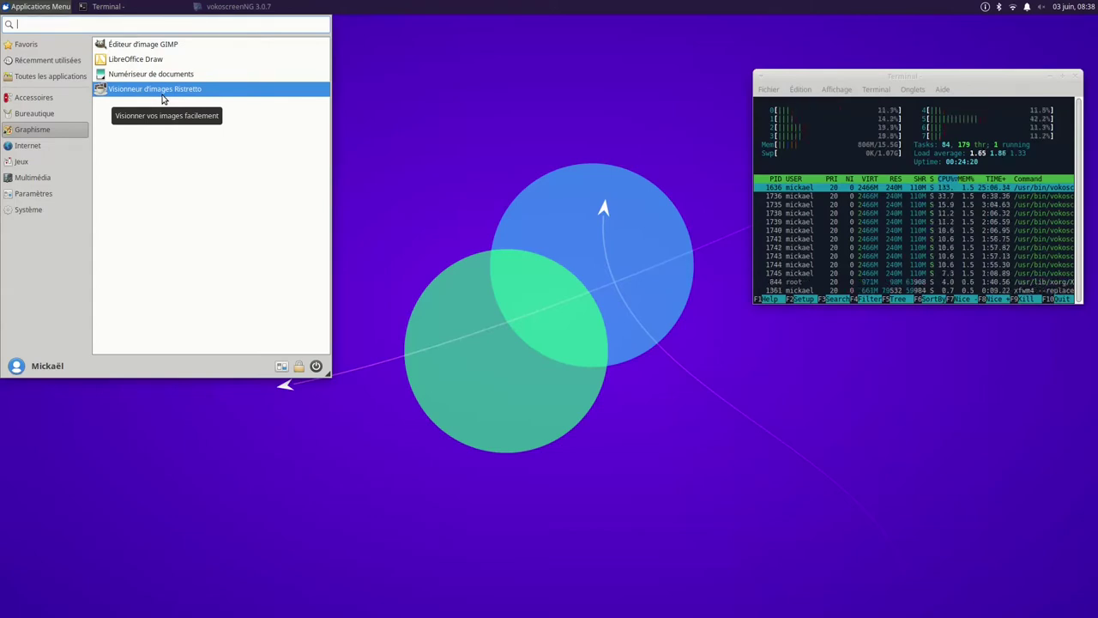
{"action": "left_click", "coordinate": [163, 99]}
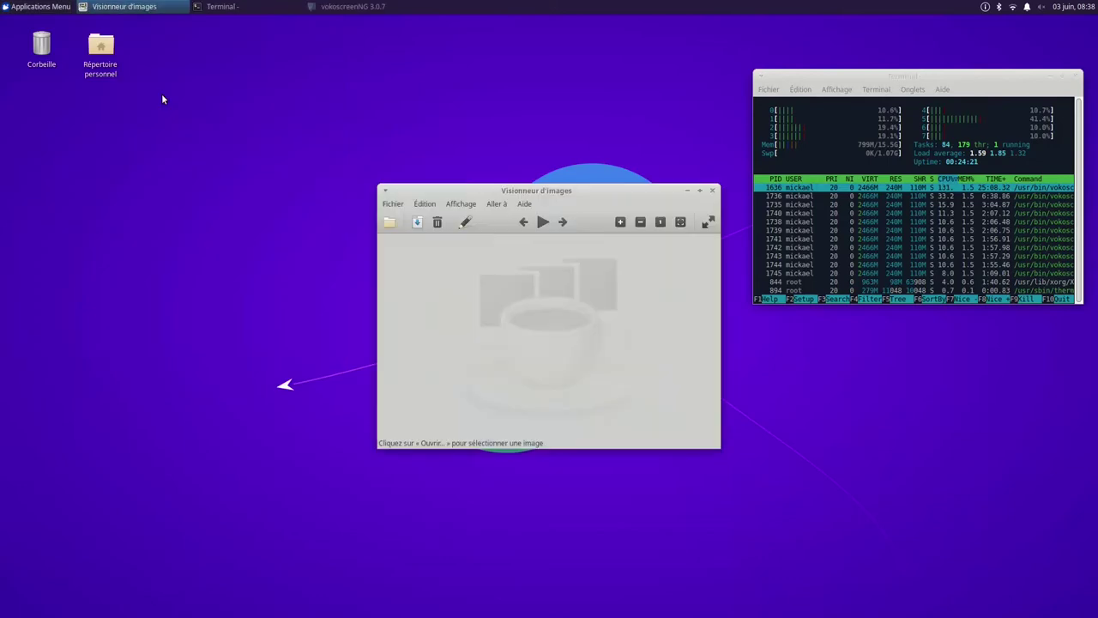
{"action": "left_click", "coordinate": [523, 206]}
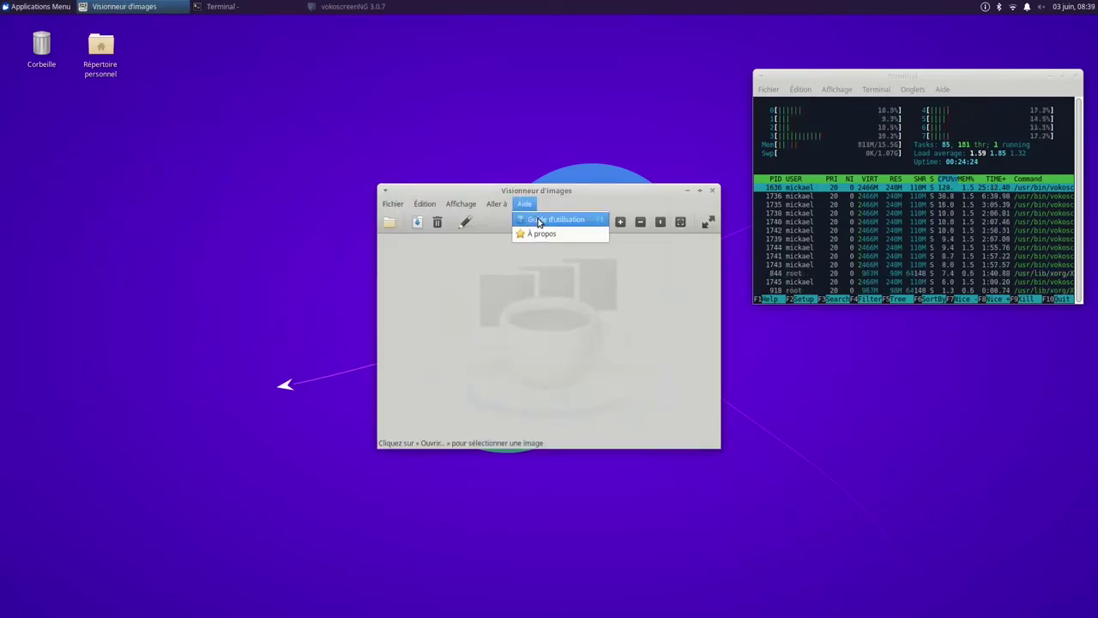
{"action": "left_click", "coordinate": [544, 232]}
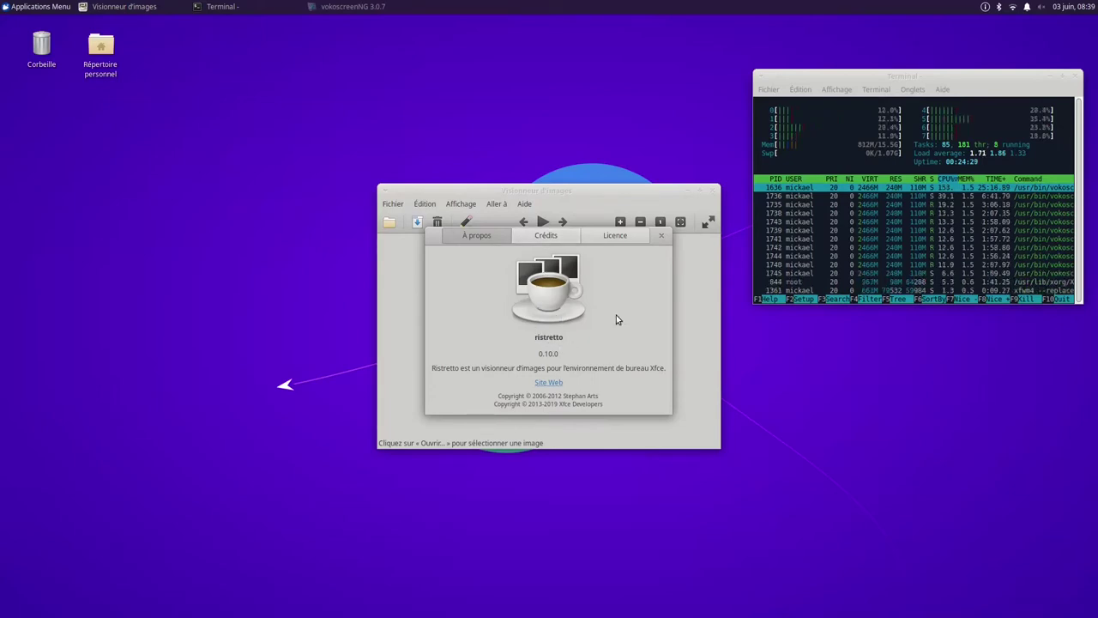
{"action": "left_click", "coordinate": [660, 235]}
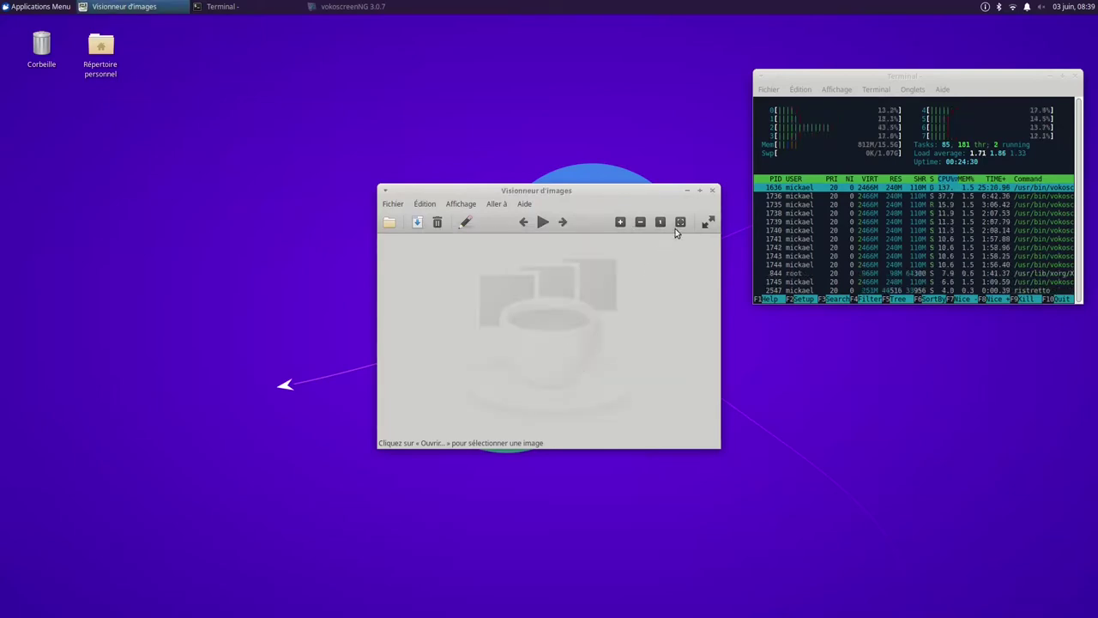
{"action": "left_click", "coordinate": [711, 192]}
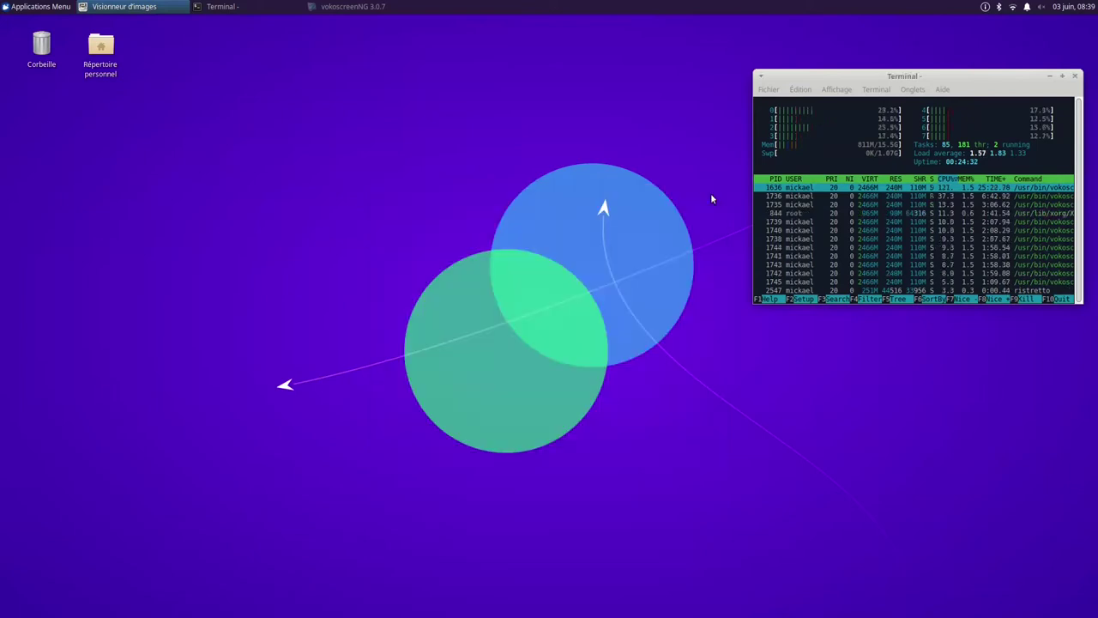
Step: Examine the applications offered in the Graphisme, Internet, Jeux and Multimédia categories of the applications menu
{"action": "left_click", "coordinate": [15, 12]}
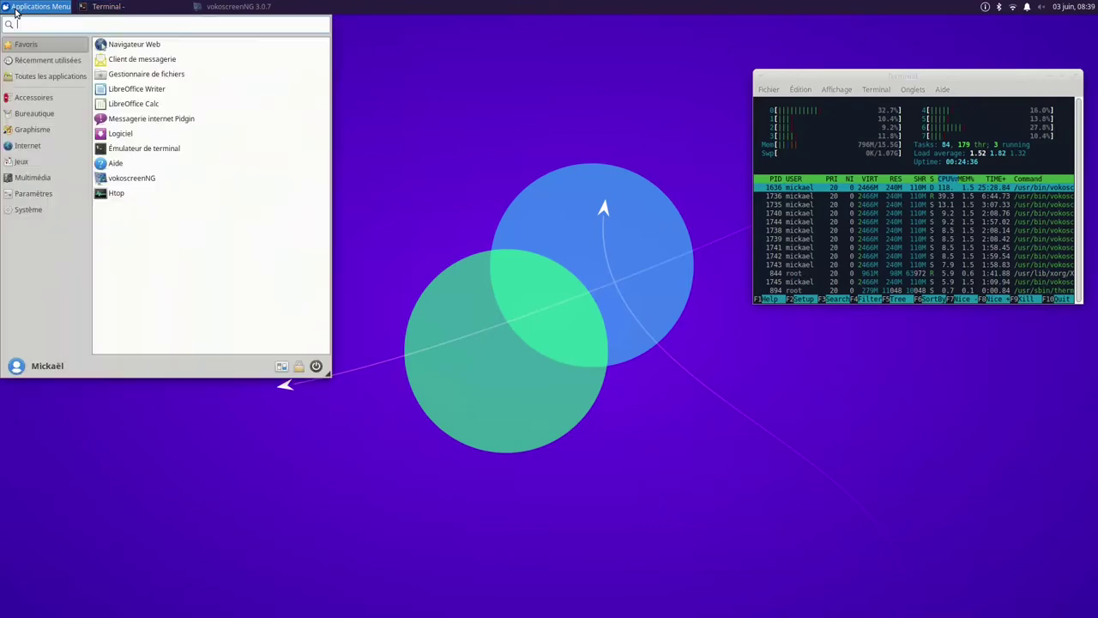
{"action": "left_click", "coordinate": [35, 163]}
{"action": "left_click", "coordinate": [38, 129]}
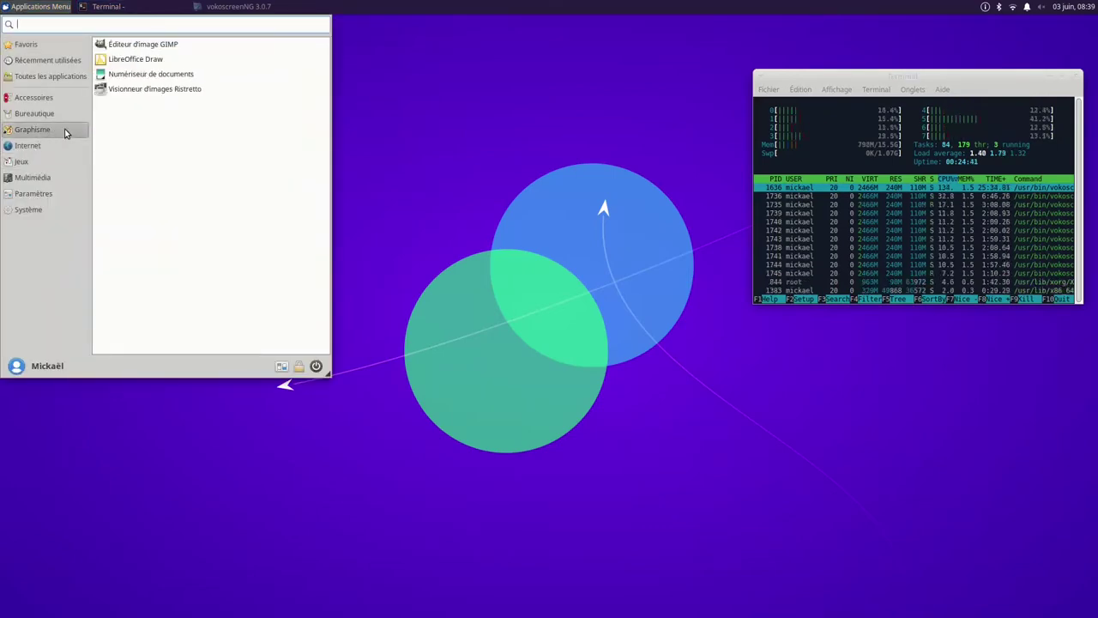
{"action": "left_click", "coordinate": [28, 146]}
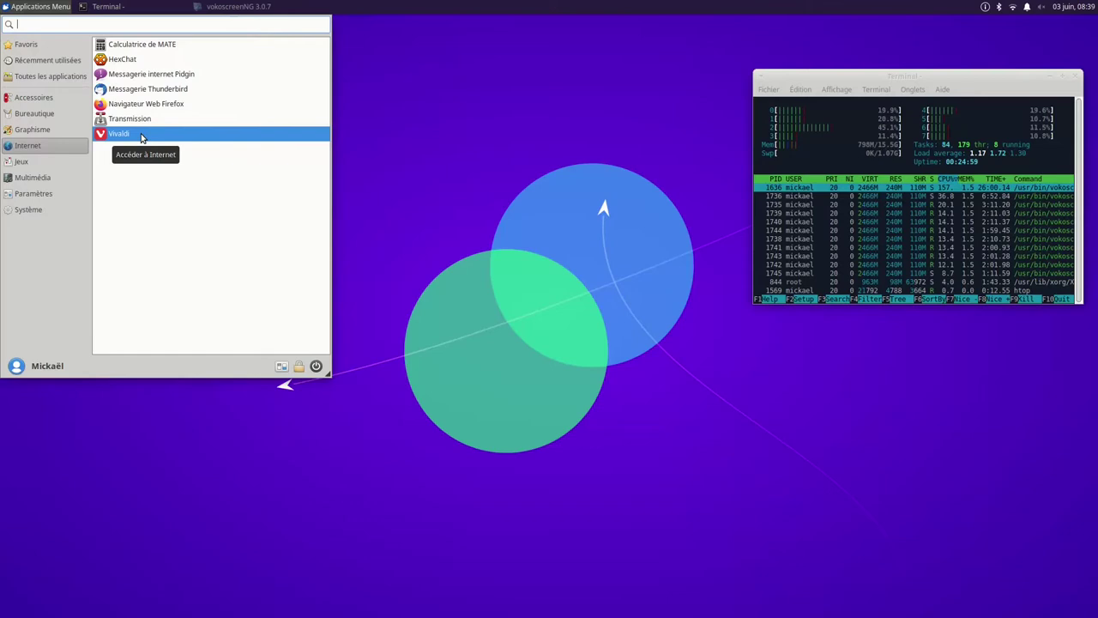
{"action": "left_click", "coordinate": [59, 164]}
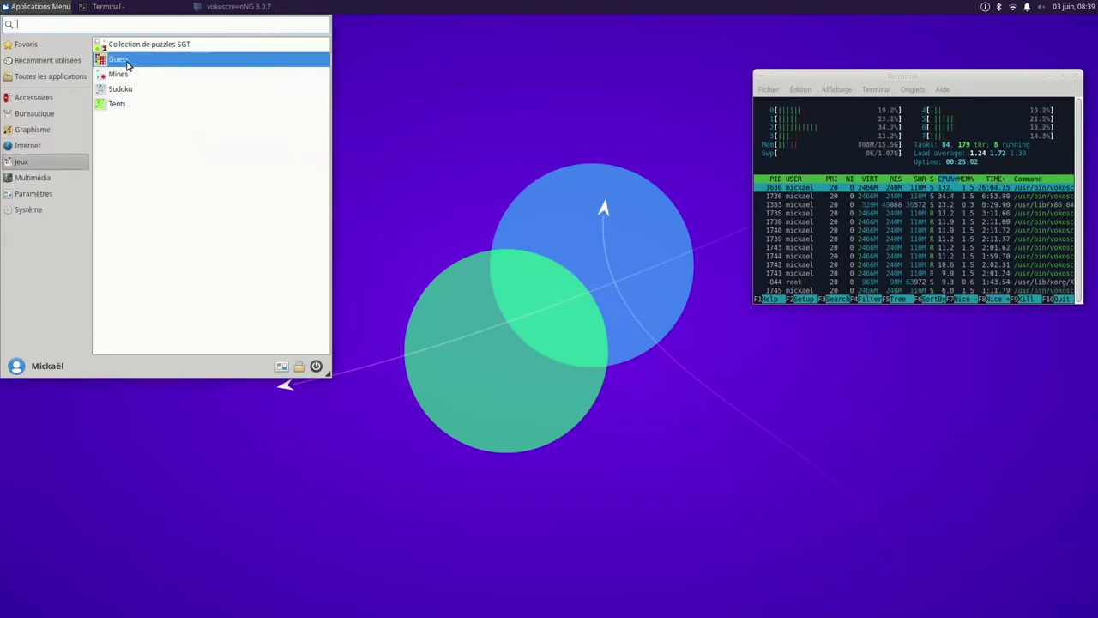
{"action": "left_click", "coordinate": [37, 189]}
{"action": "left_click", "coordinate": [42, 180]}
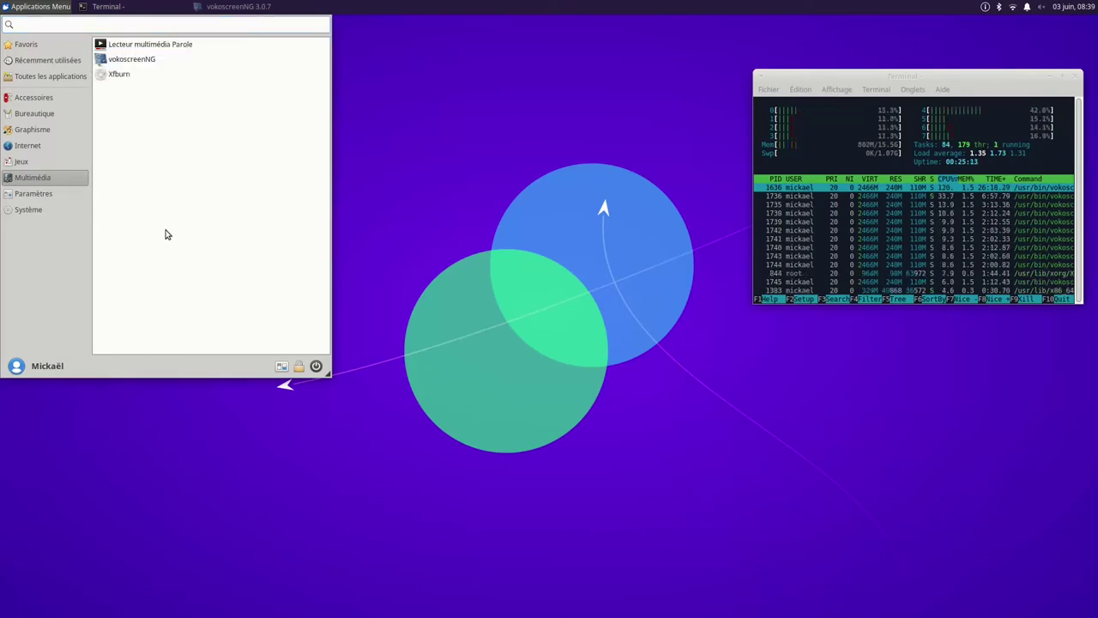
Step: Launch Logiciel from the favourites, search it for vlc and show VLC's details page in the maximised window
{"action": "left_click", "coordinate": [20, 49]}
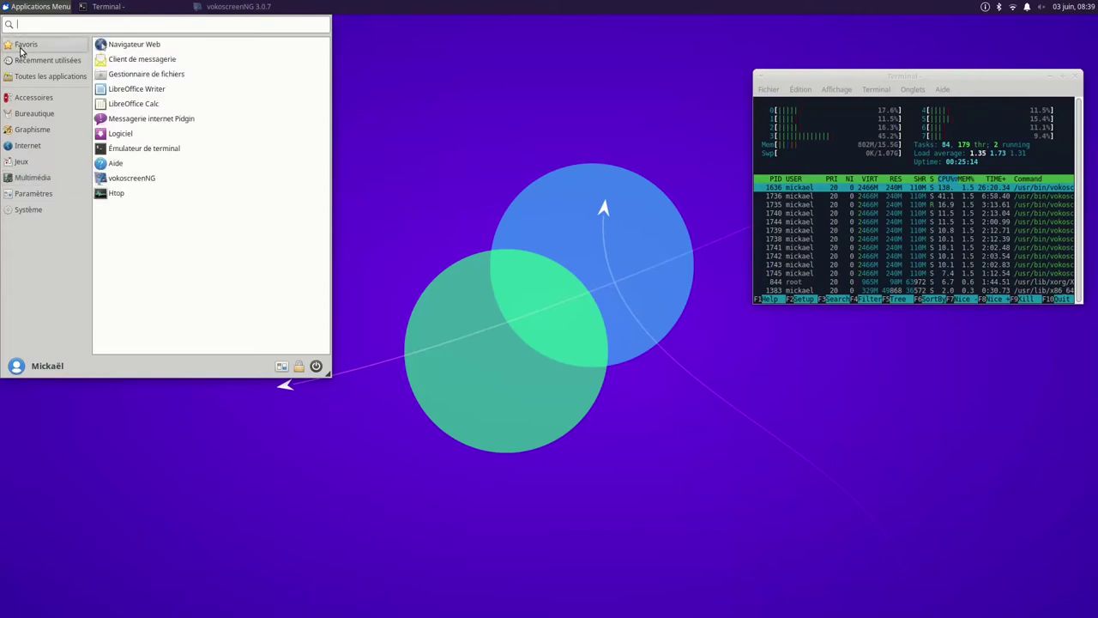
{"action": "left_click", "coordinate": [136, 136]}
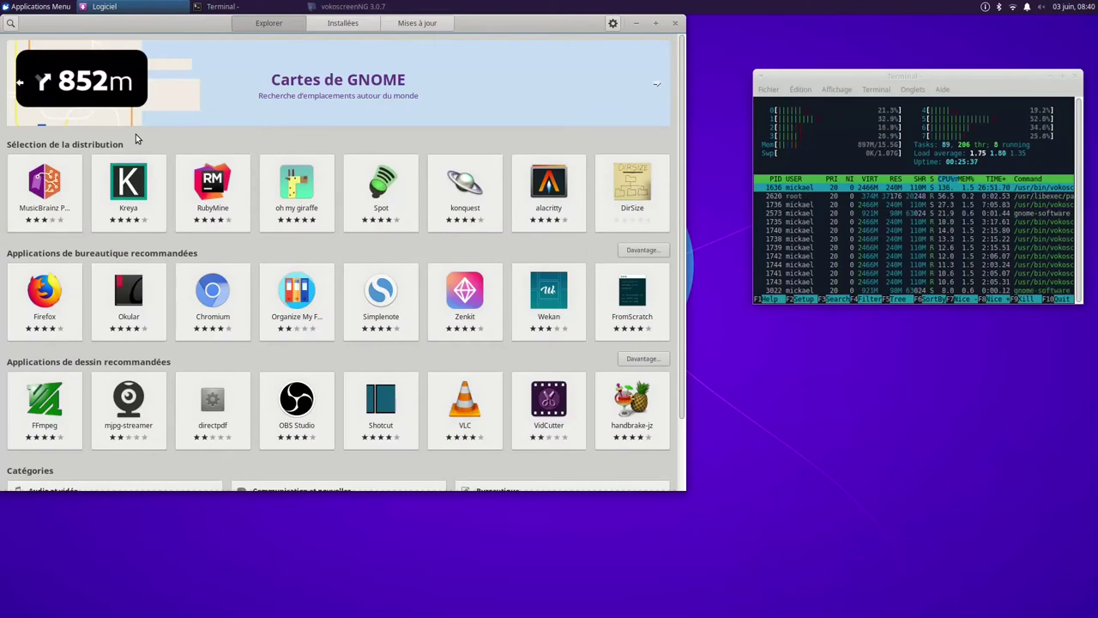
{"action": "type", "text": "vlc"}
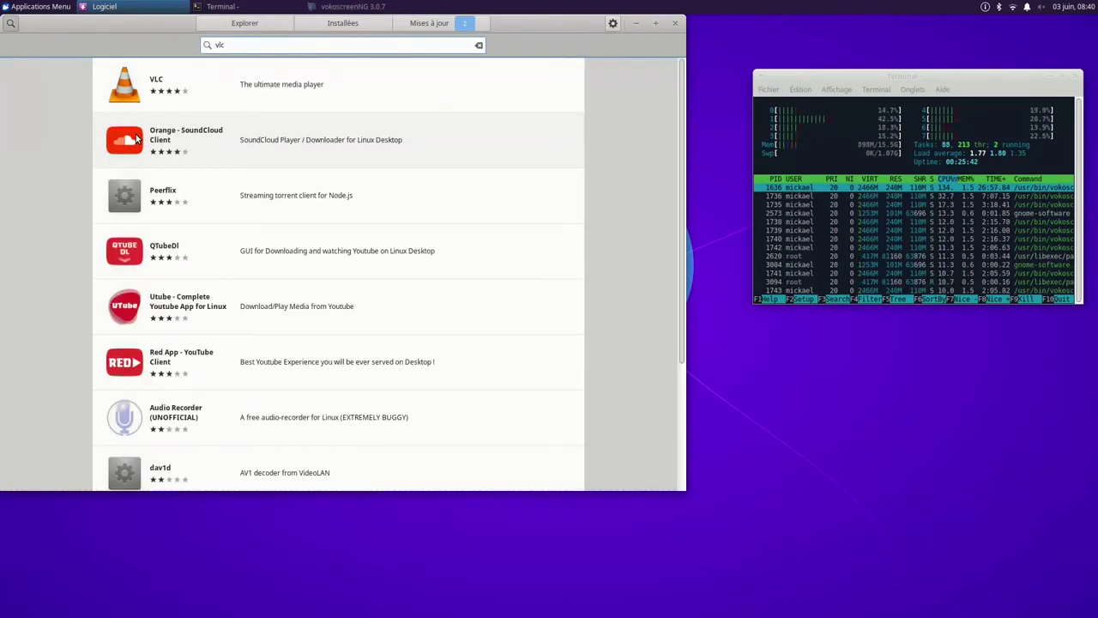
{"action": "left_click", "coordinate": [657, 24]}
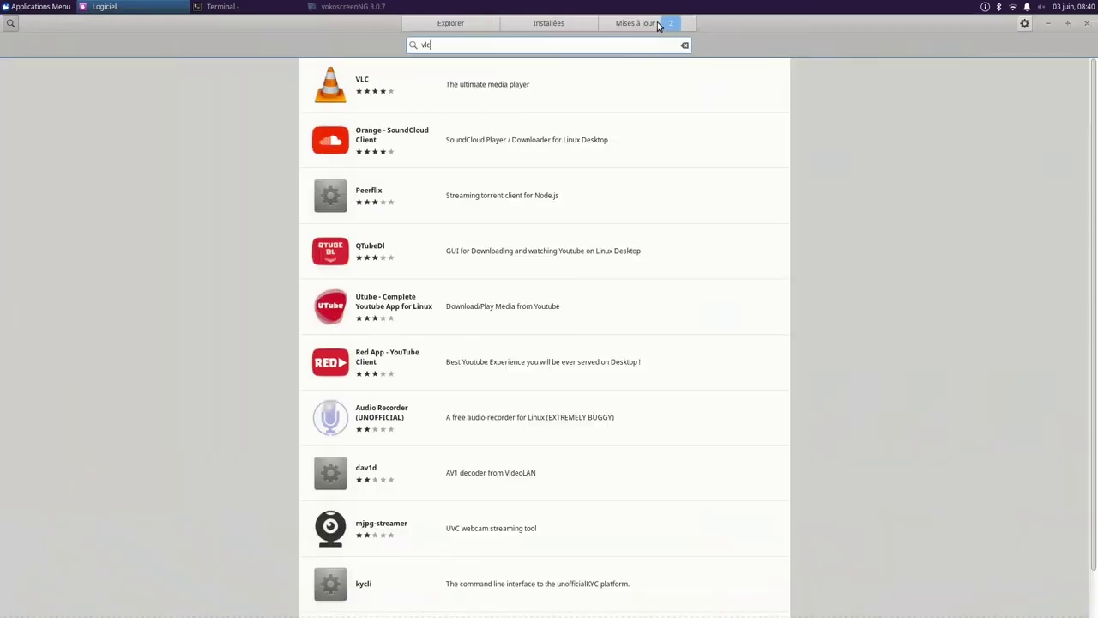
{"action": "left_click", "coordinate": [410, 104]}
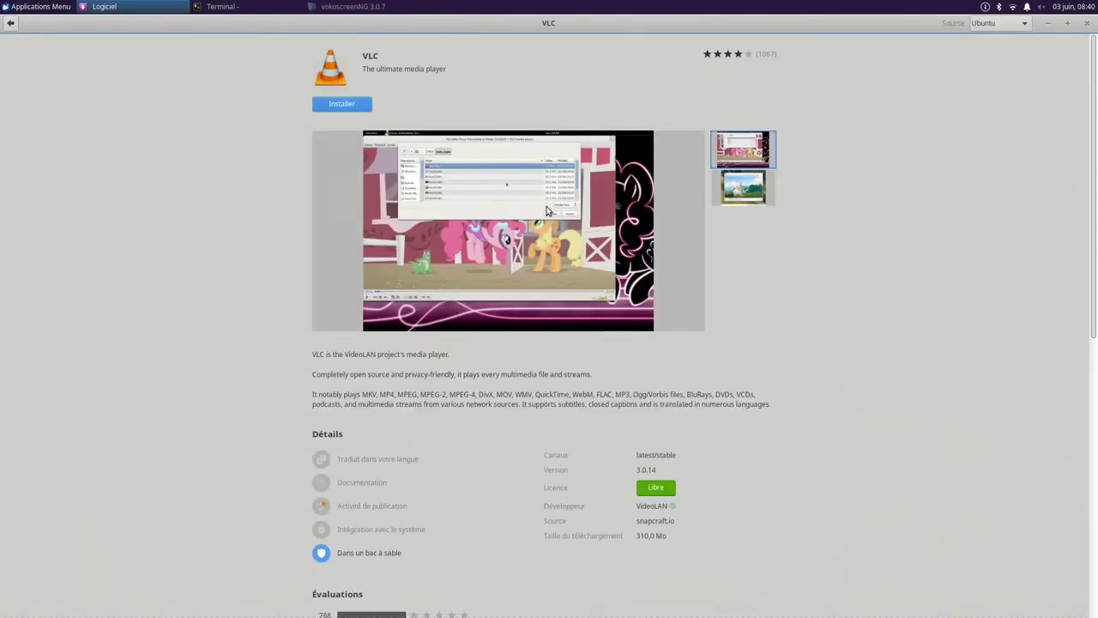
Step: Examine the description, details and user reviews on the snap version's VLC page
{"action": "scroll", "coordinate": [845, 395], "scroll_direction": "down", "scroll_amount": 5}
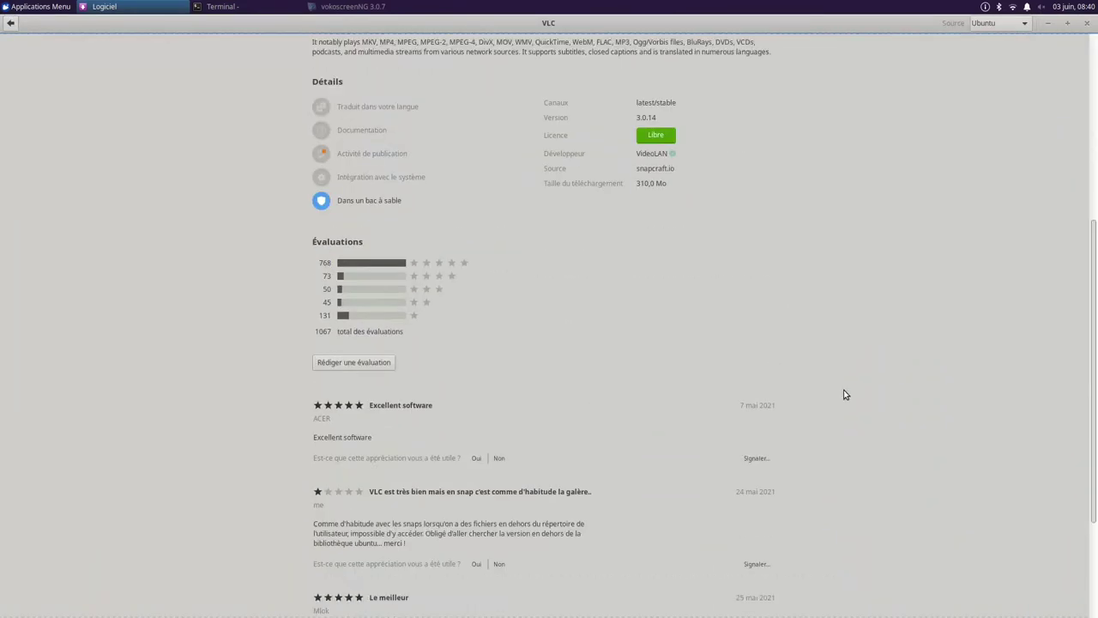
{"action": "scroll", "coordinate": [846, 395], "scroll_direction": "up", "scroll_amount": 3}
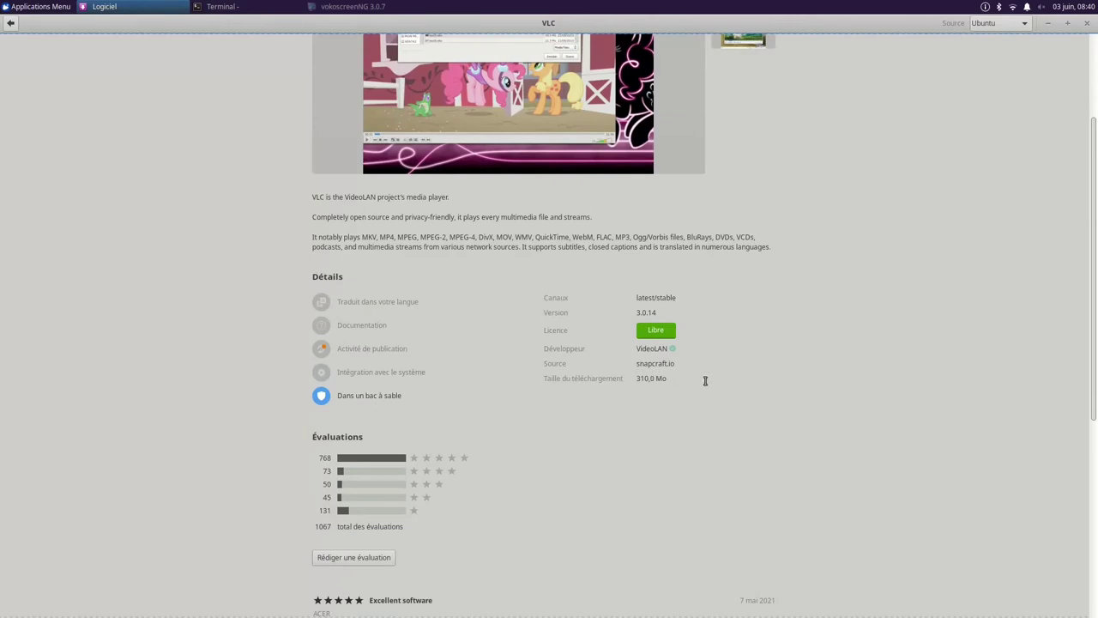
{"action": "scroll", "coordinate": [704, 380], "scroll_direction": "down", "scroll_amount": 4}
{"action": "scroll", "coordinate": [705, 380], "scroll_direction": "up", "scroll_amount": 6}
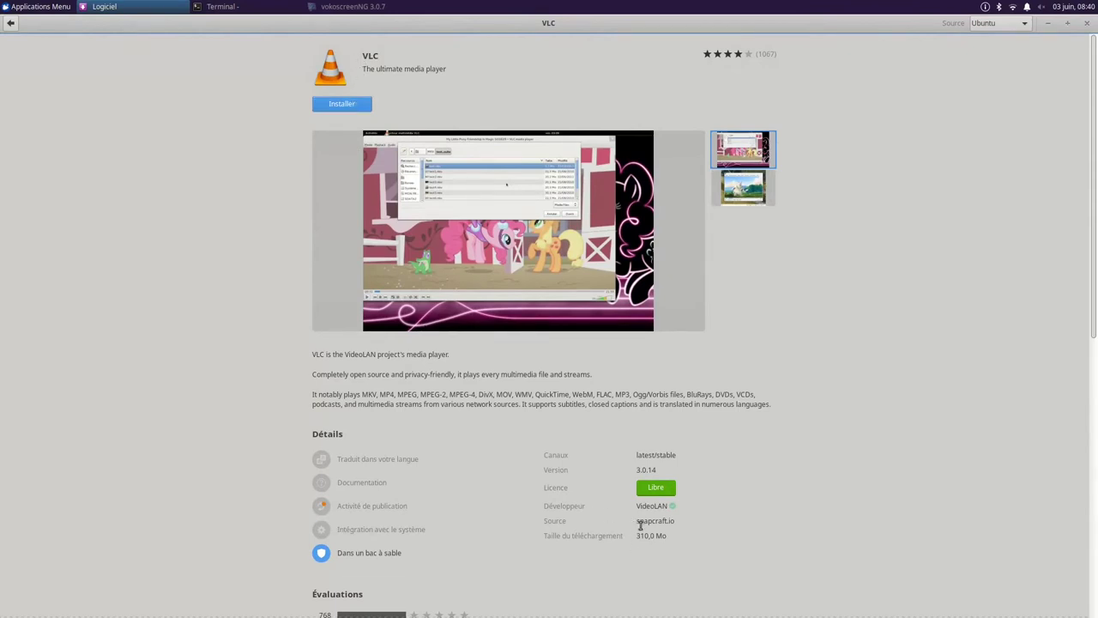
Step: Switch VLC's source from the snap store to the Ubuntu deb package and examine its details and reviews
{"action": "left_click", "coordinate": [1021, 25]}
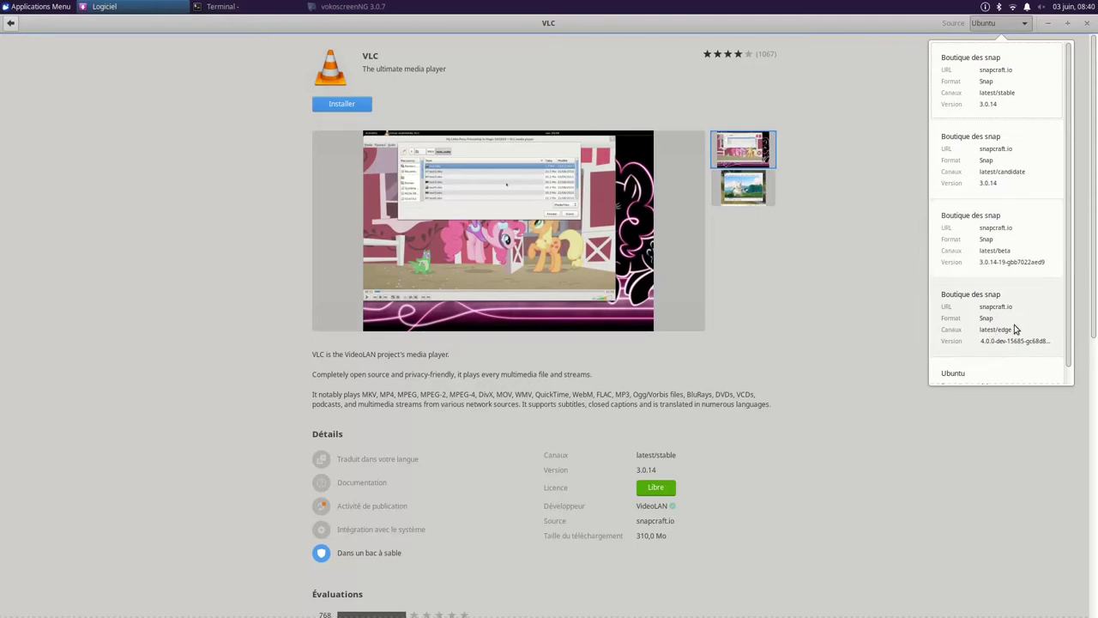
{"action": "scroll", "coordinate": [1068, 161], "scroll_direction": "down", "scroll_amount": 1}
{"action": "scroll", "coordinate": [1068, 160], "scroll_direction": "down", "scroll_amount": 1}
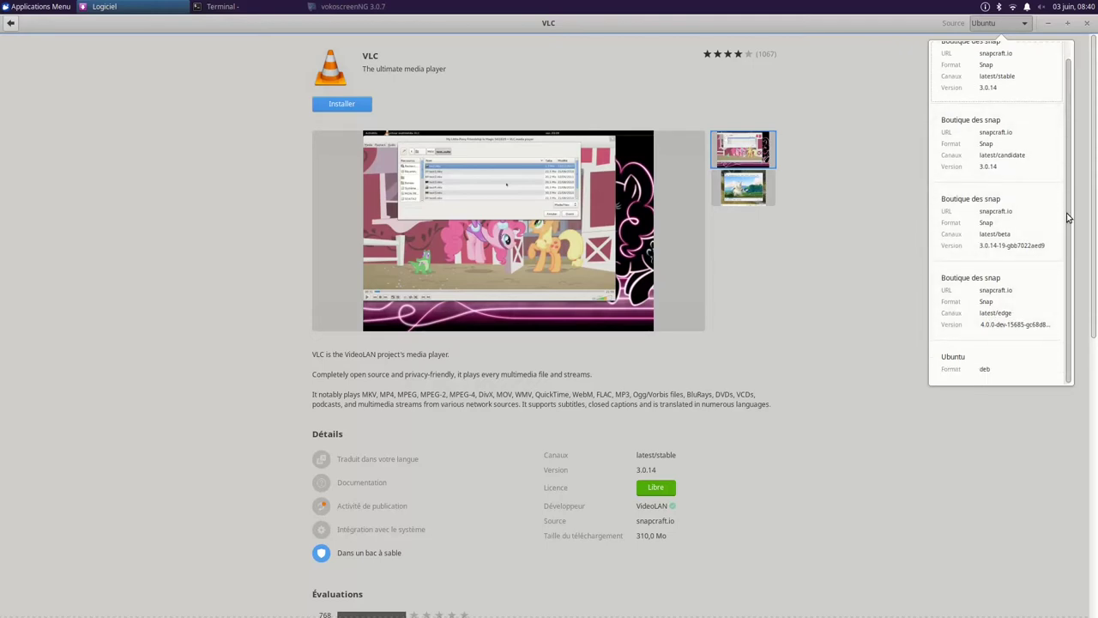
{"action": "left_click", "coordinate": [1009, 368]}
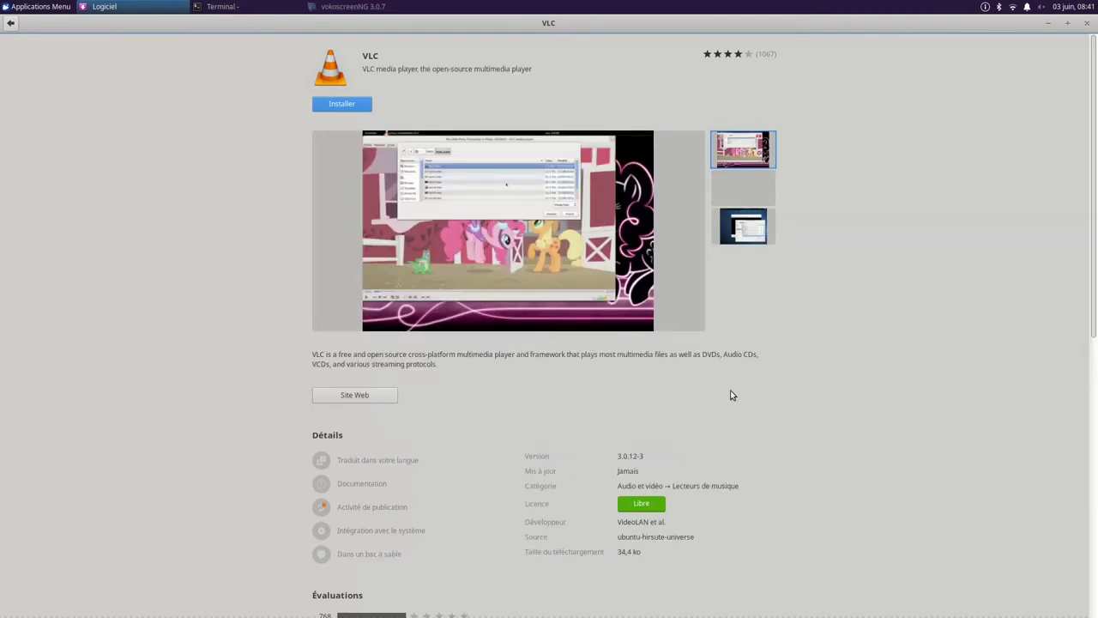
{"action": "scroll", "coordinate": [729, 399], "scroll_direction": "down", "scroll_amount": 5}
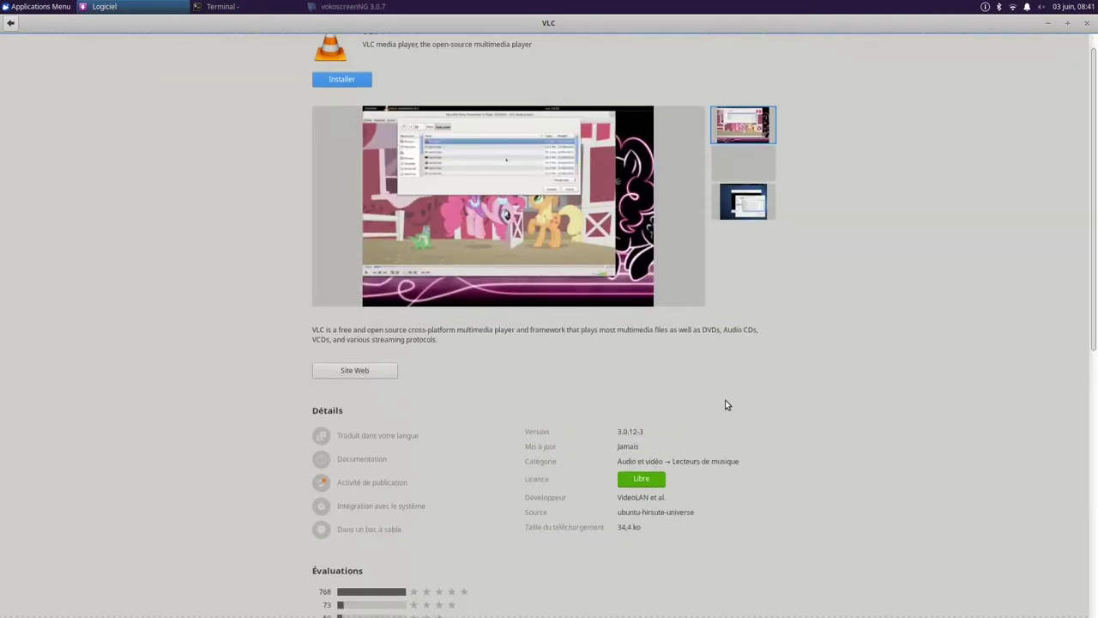
{"action": "scroll", "coordinate": [726, 405], "scroll_direction": "up", "scroll_amount": 5}
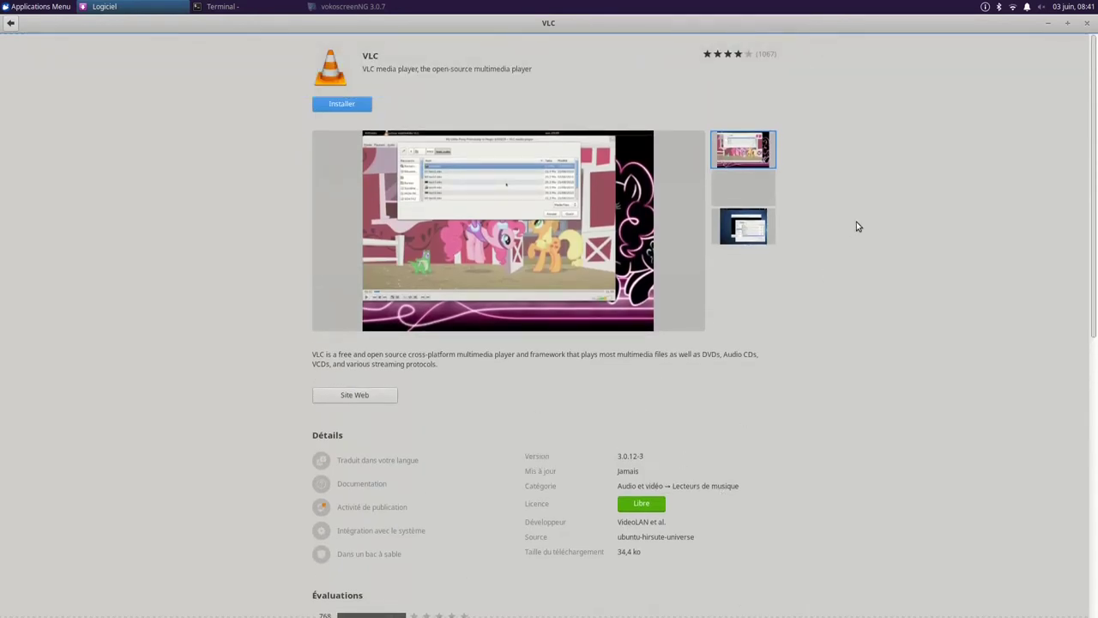
{"action": "scroll", "coordinate": [946, 66], "scroll_direction": "down", "scroll_amount": 7}
{"action": "scroll", "coordinate": [946, 66], "scroll_direction": "up", "scroll_amount": 7}
Step: Return to the search results, search for htop, view the installed Htop's details page and go back to the results
{"action": "left_click", "coordinate": [10, 25]}
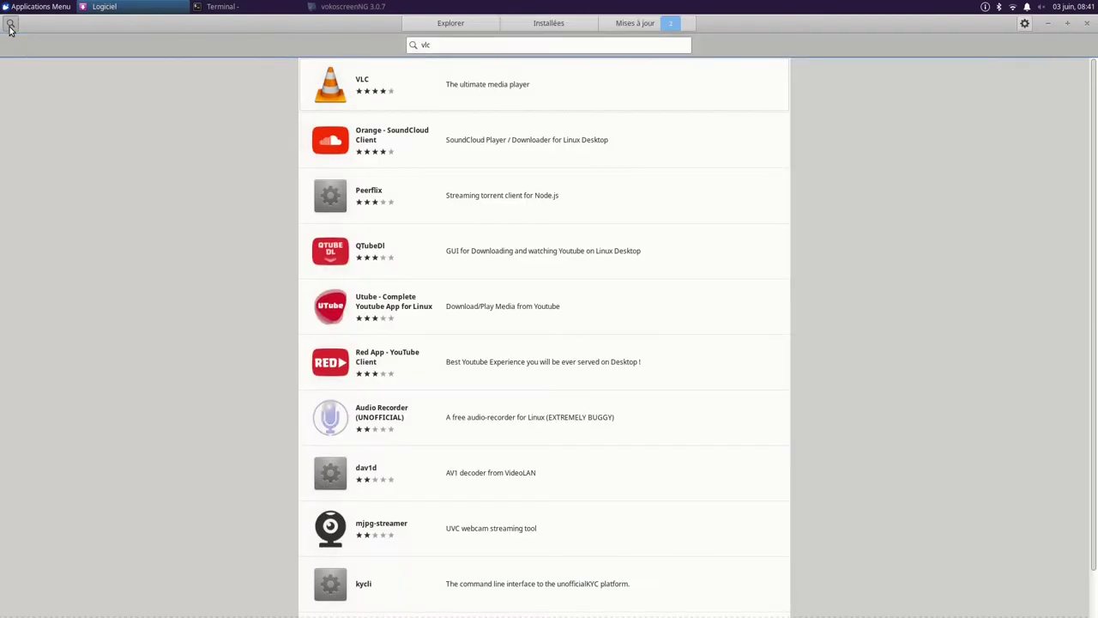
{"action": "scroll", "coordinate": [547, 146], "scroll_direction": "down", "scroll_amount": 1}
{"action": "scroll", "coordinate": [544, 144], "scroll_direction": "up", "scroll_amount": 1}
{"action": "scroll", "coordinate": [547, 145], "scroll_direction": "down", "scroll_amount": 1}
{"action": "scroll", "coordinate": [515, 107], "scroll_direction": "up", "scroll_amount": 1}
{"action": "left_click", "coordinate": [451, 44]}
{"action": "left_click_drag", "start_coordinate": [451, 43], "coordinate": [341, 46]}
{"action": "type", "text": "htop"}
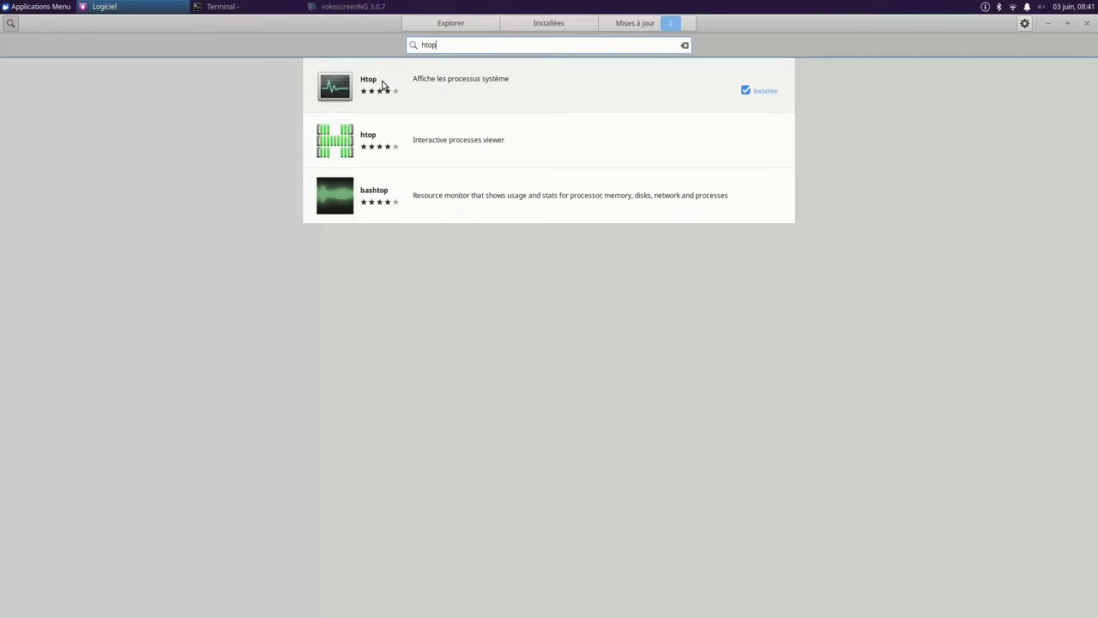
{"action": "left_click", "coordinate": [383, 87]}
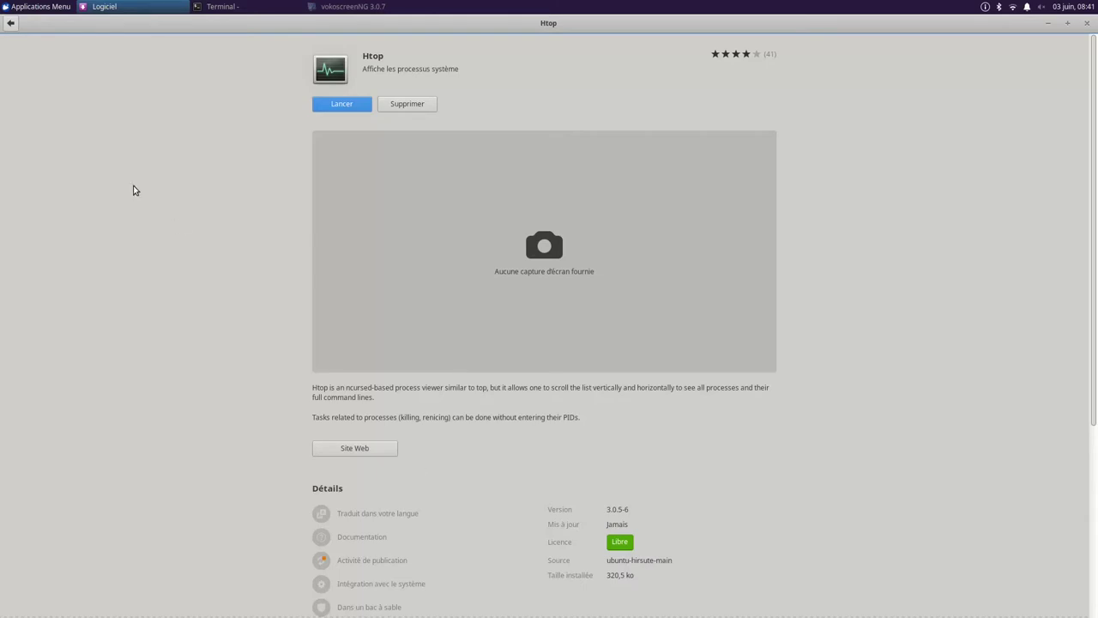
{"action": "left_click", "coordinate": [11, 26]}
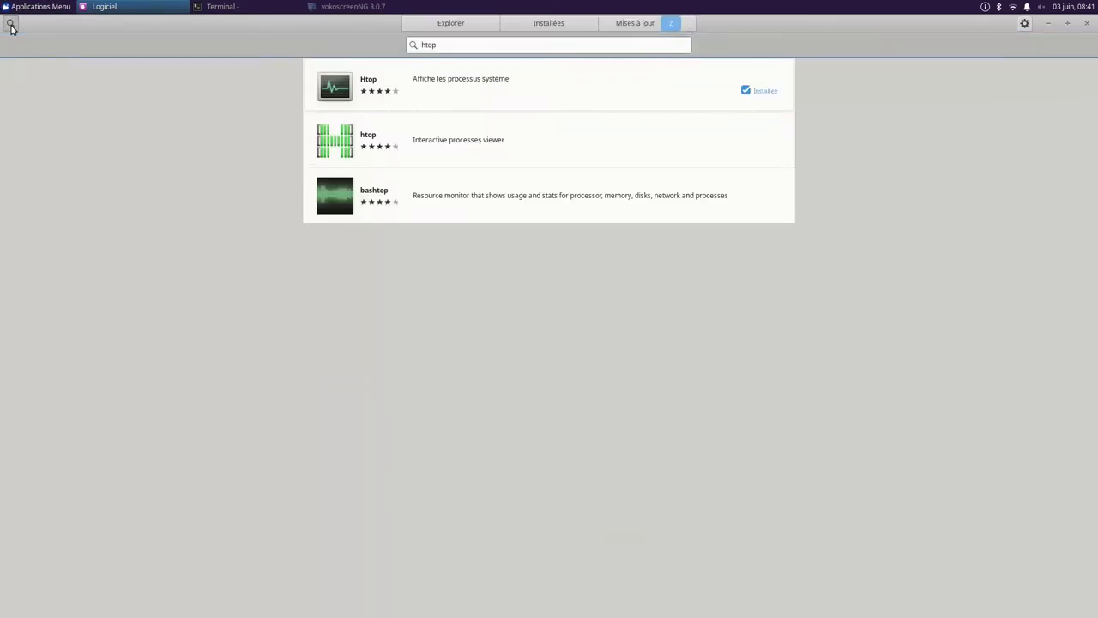
Step: View the snap htop's details and its available sources, and return to the search results
{"action": "left_click", "coordinate": [484, 153]}
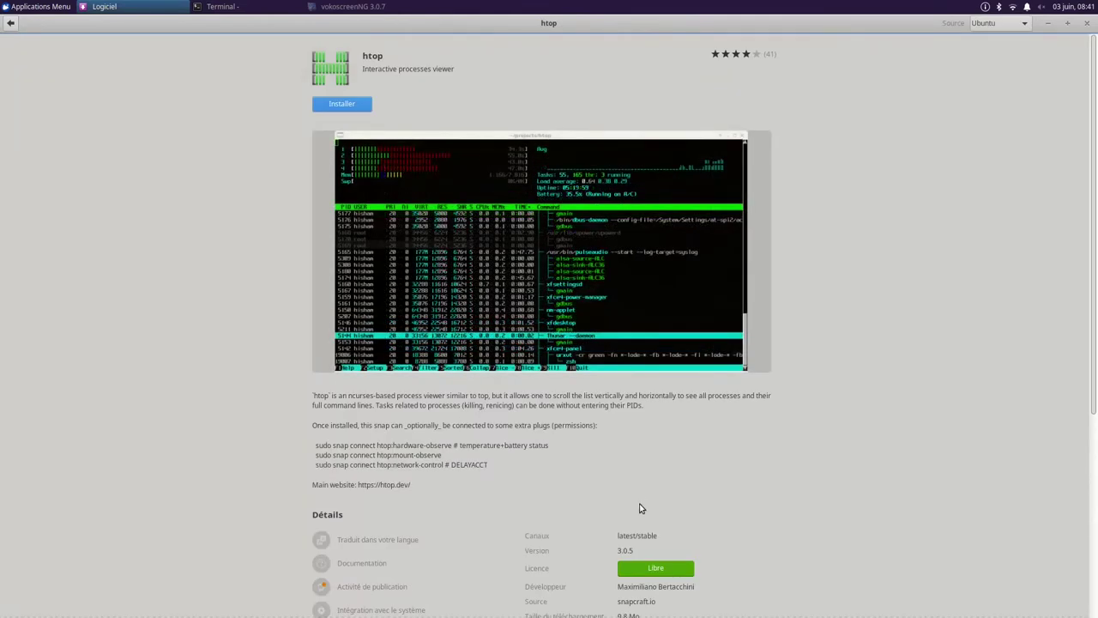
{"action": "scroll", "coordinate": [648, 526], "scroll_direction": "down", "scroll_amount": 5}
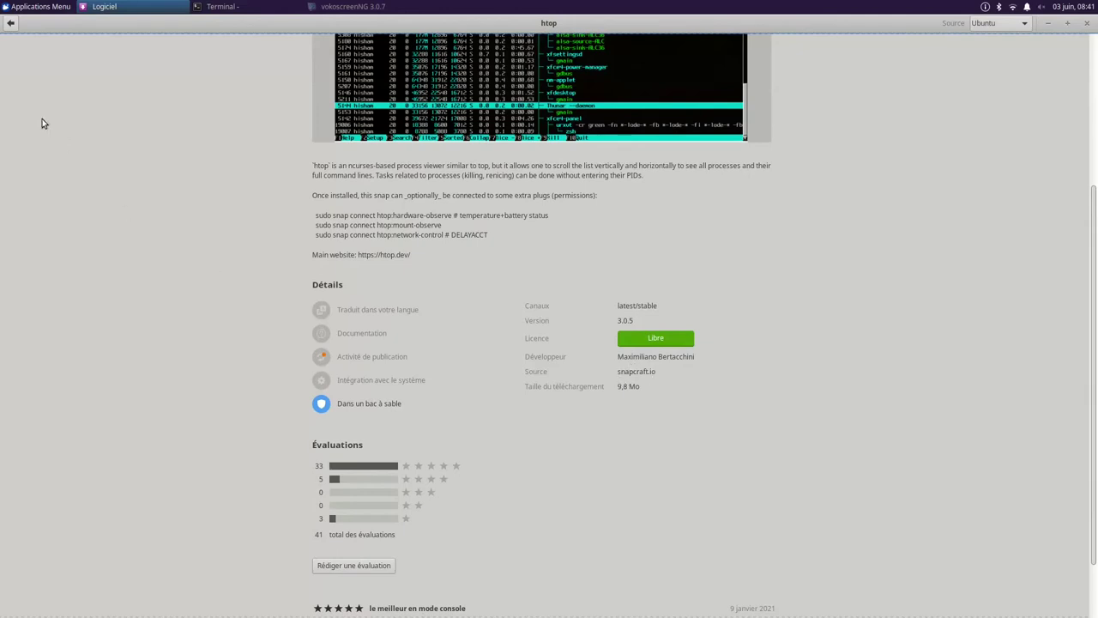
{"action": "left_click", "coordinate": [1019, 28]}
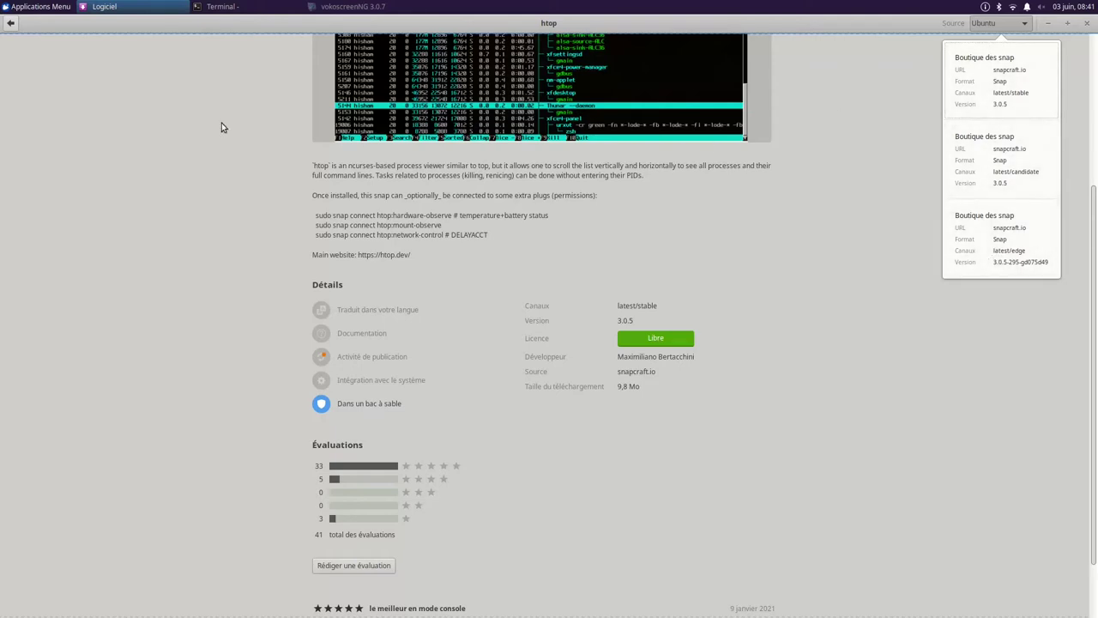
{"action": "left_click", "coordinate": [11, 25]}
{"action": "left_click", "coordinate": [10, 25]}
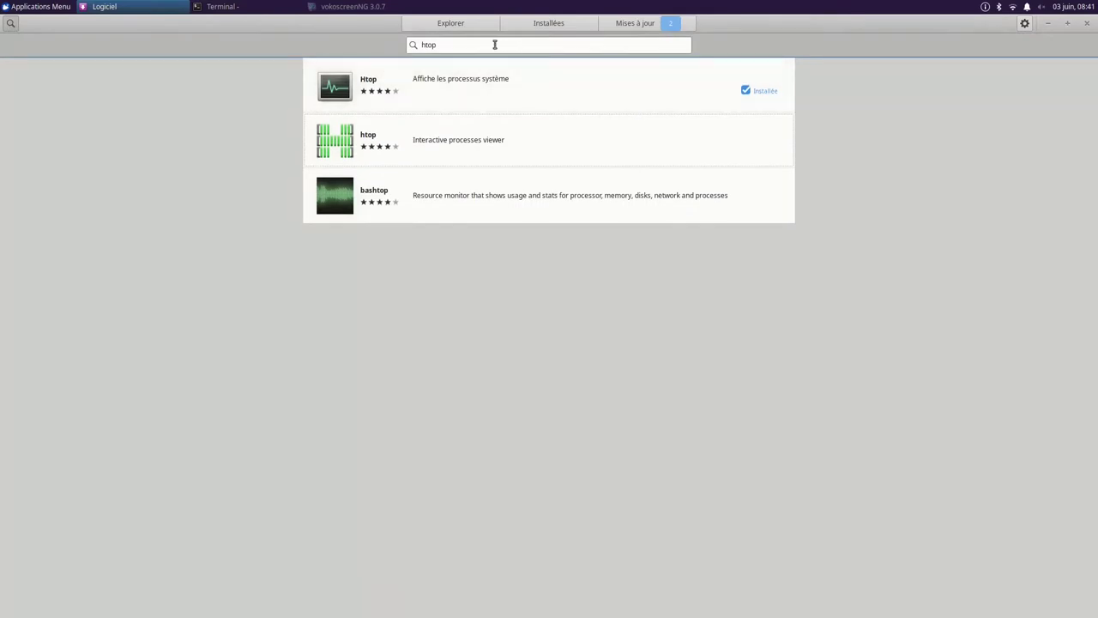
Step: Search Logiciel for vlc and open VLC's details page
{"action": "left_click_drag", "start_coordinate": [473, 44], "coordinate": [374, 54]}
{"action": "type", "text": "vlc"}
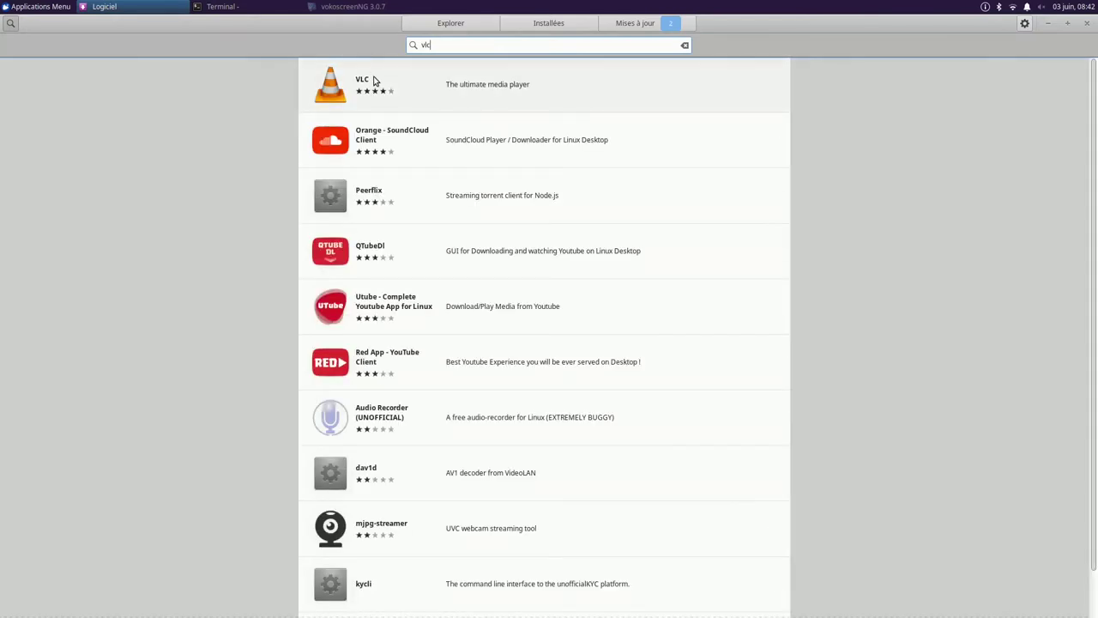
{"action": "left_click", "coordinate": [375, 80]}
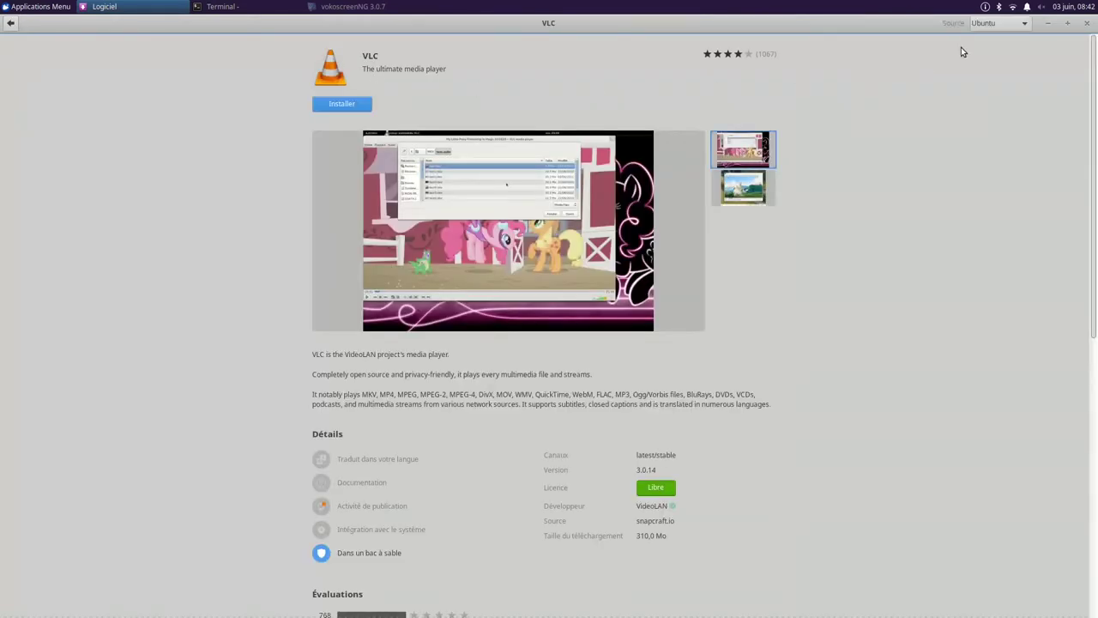
Step: Install VLC from the Ubuntu deb source, authenticating with the account password
{"action": "left_click", "coordinate": [1013, 23]}
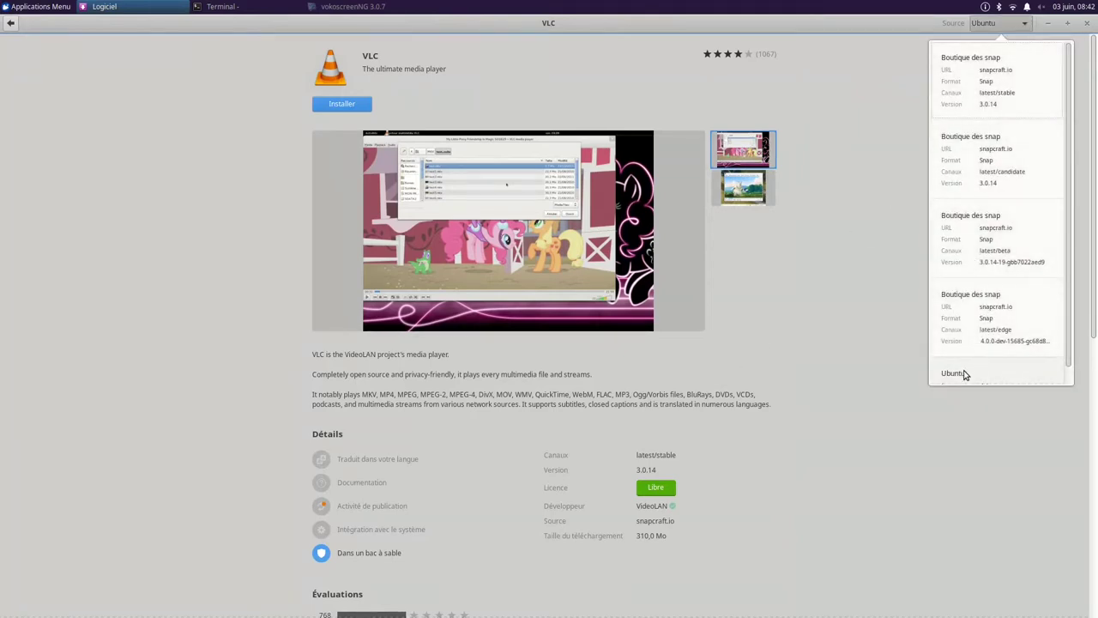
{"action": "left_click", "coordinate": [967, 372]}
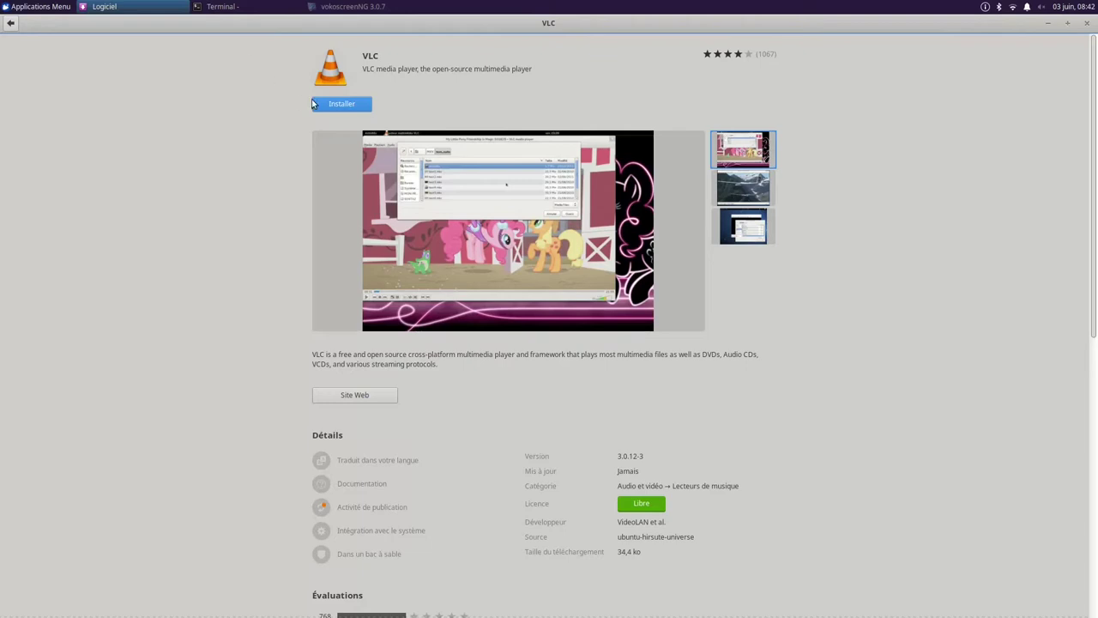
{"action": "left_click", "coordinate": [348, 104]}
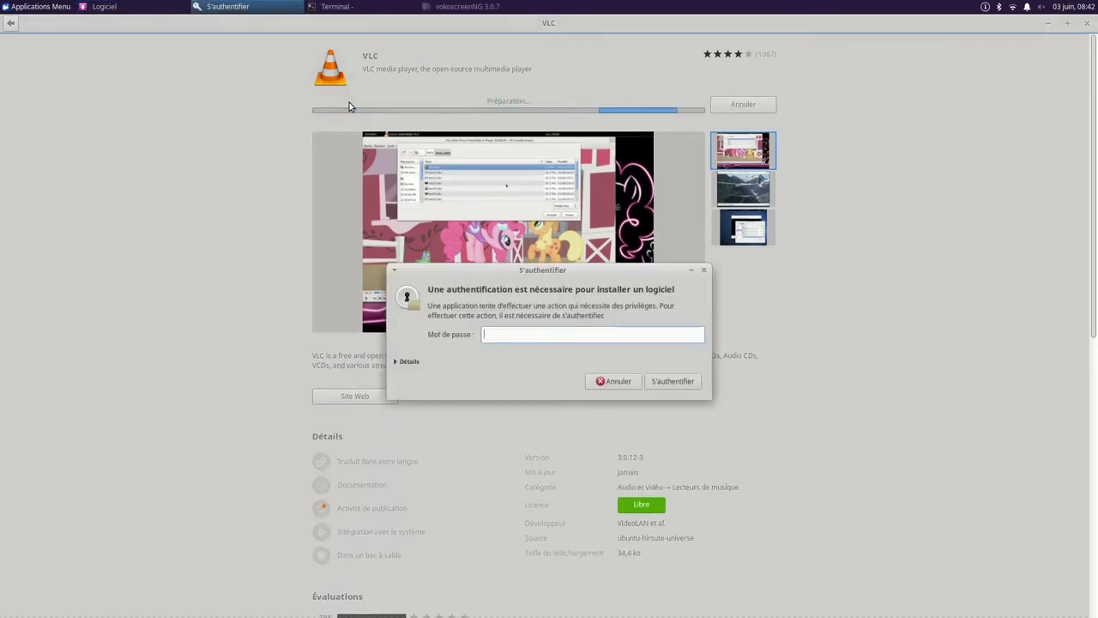
{"action": "key", "text": "Return"}
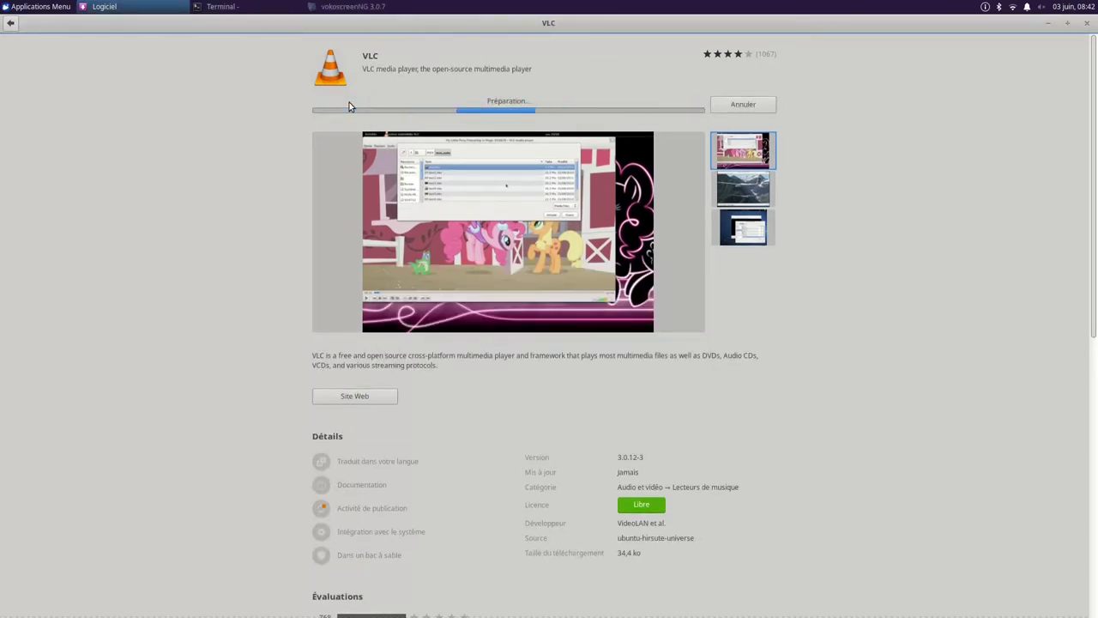
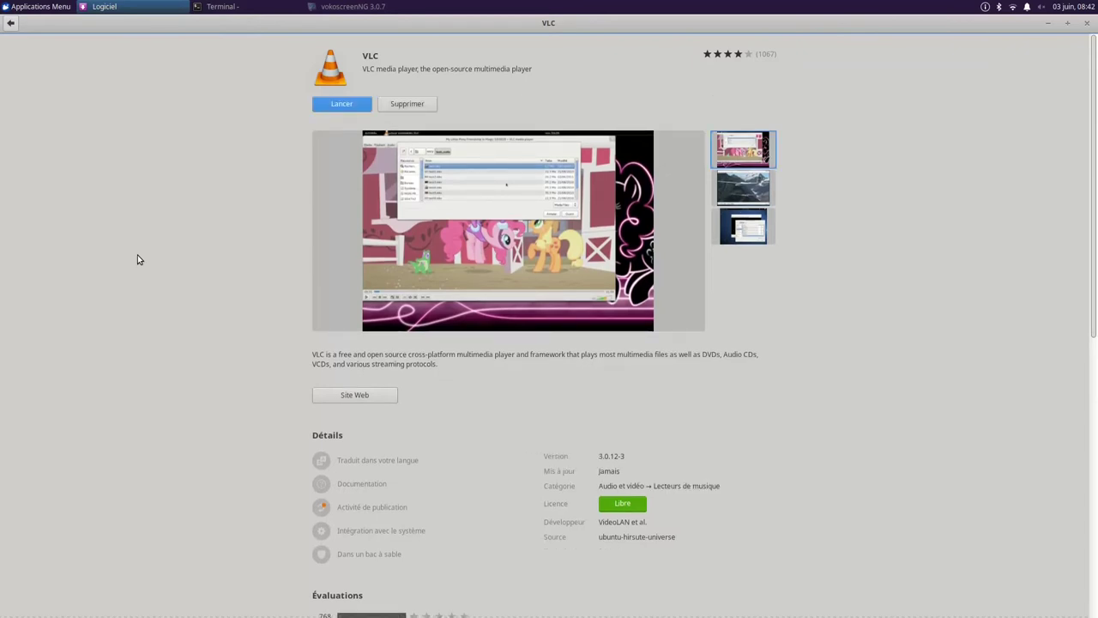
Step: Launch Lecteur multimédia VLC from the Multimédia category, accept the privacy dialog with metadata network access allowed, and close the player
{"action": "left_click", "coordinate": [342, 109]}
{"action": "left_click", "coordinate": [23, 6]}
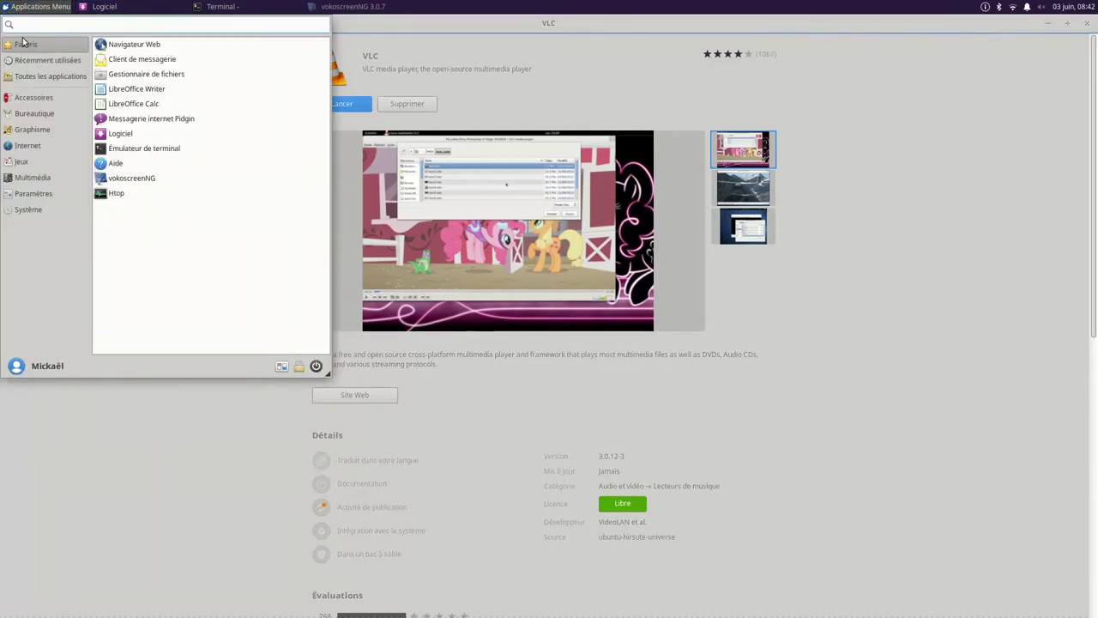
{"action": "left_click", "coordinate": [32, 97]}
{"action": "left_click", "coordinate": [31, 177]}
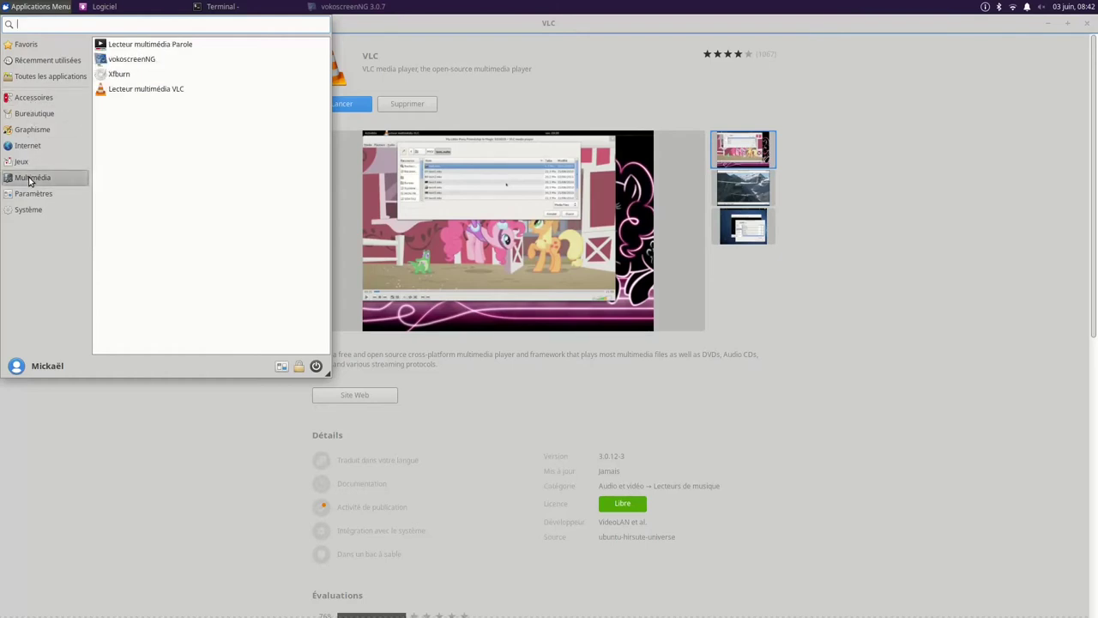
{"action": "left_click", "coordinate": [155, 94]}
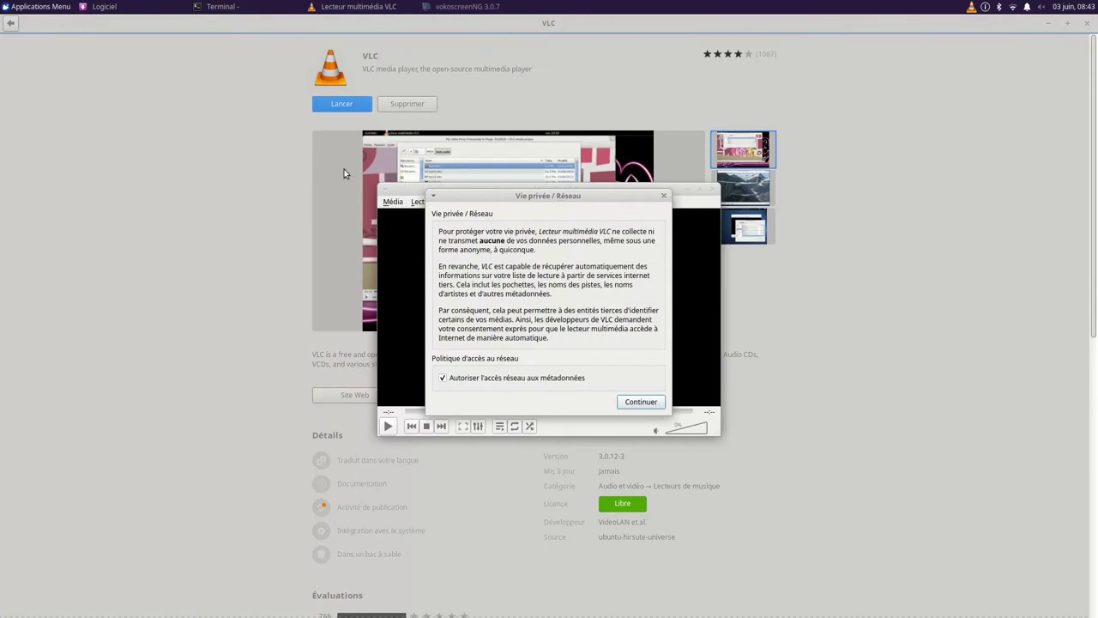
{"action": "left_click", "coordinate": [641, 401]}
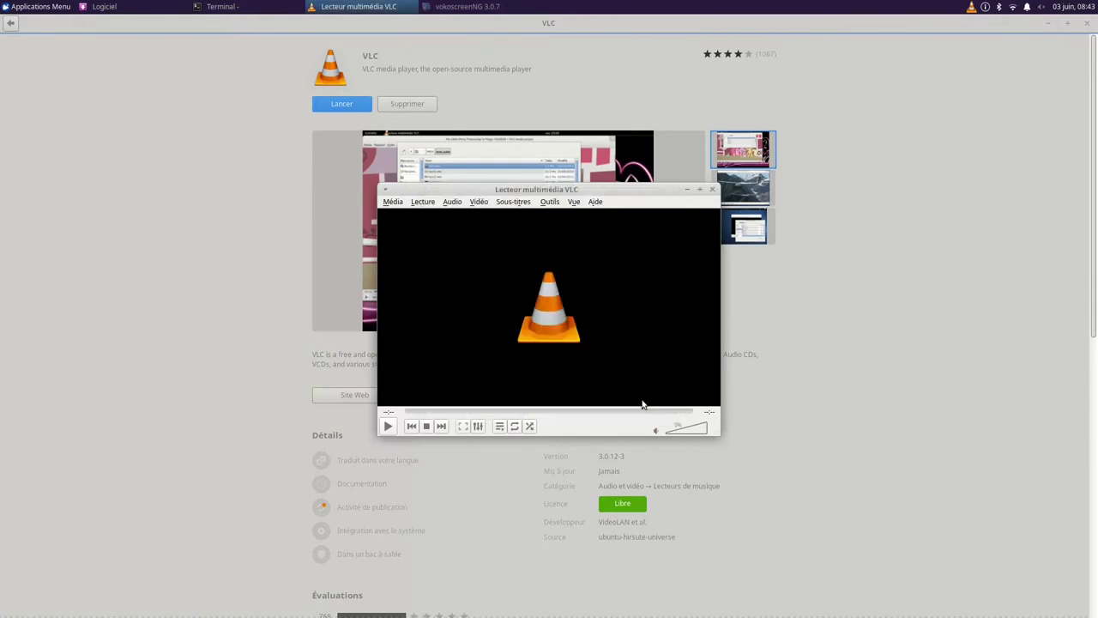
{"action": "left_click", "coordinate": [712, 189]}
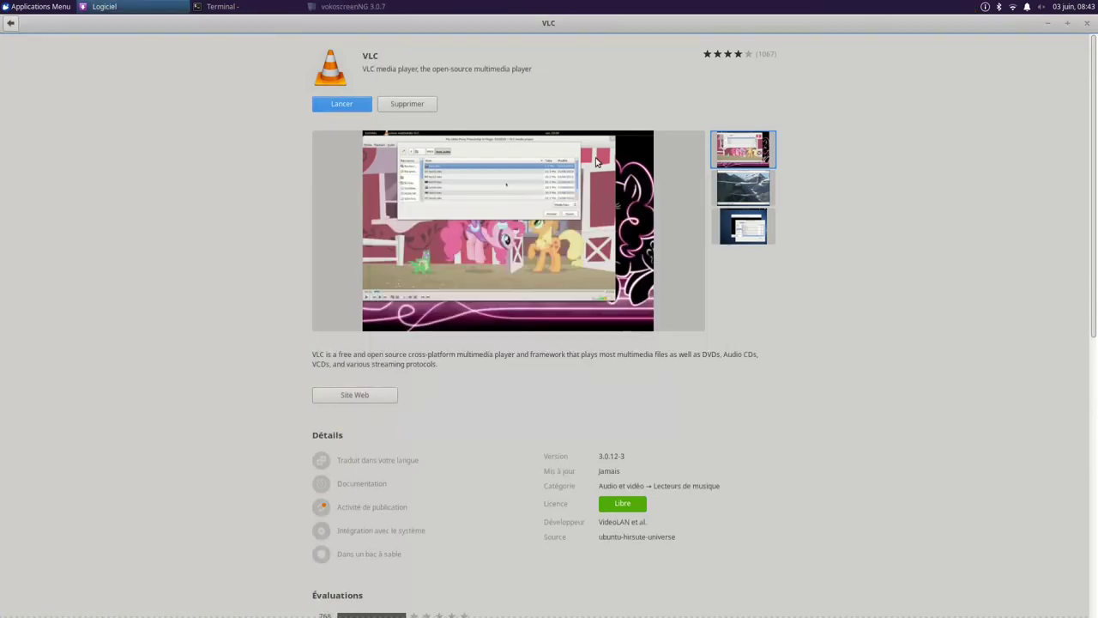
Step: View Logiciel's available updates and open the Dépôts de logiciels settings
{"action": "left_click", "coordinate": [10, 25]}
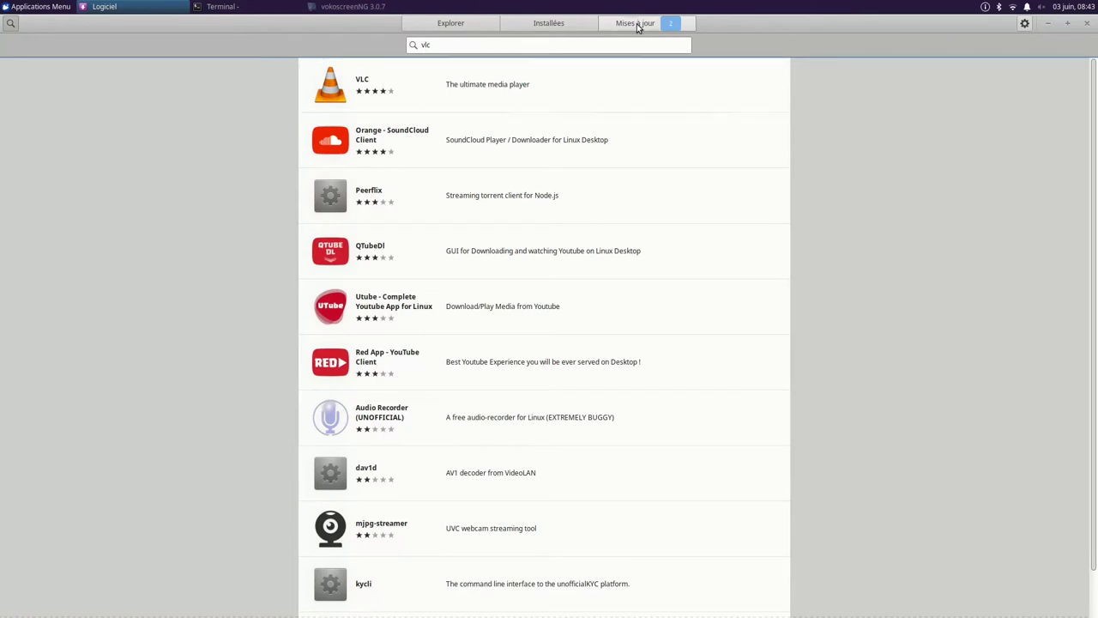
{"action": "left_click", "coordinate": [637, 27]}
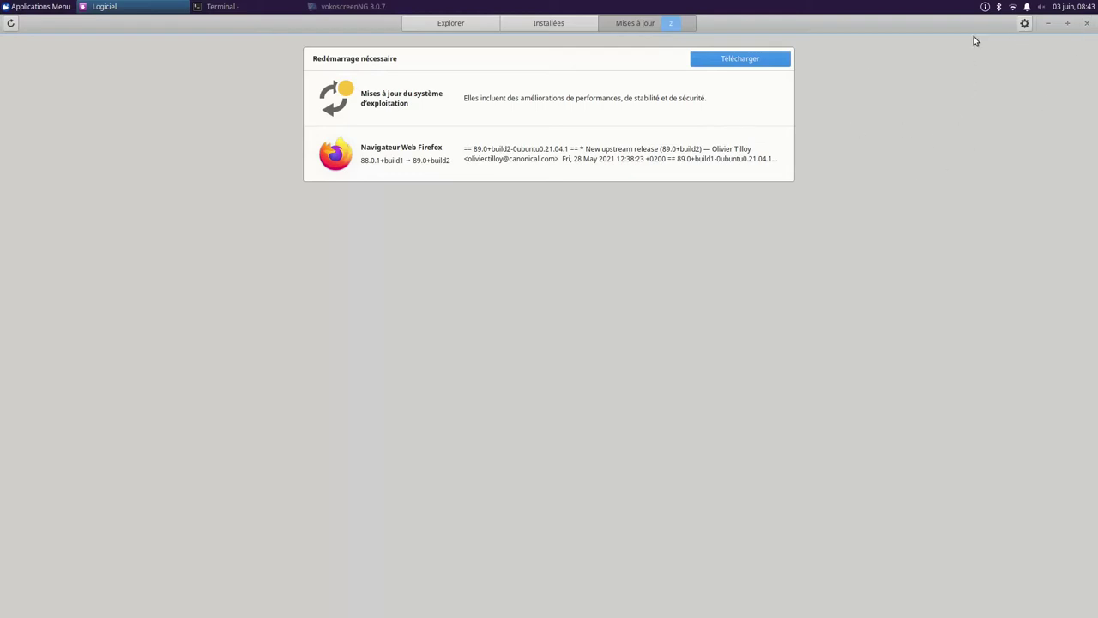
{"action": "left_click", "coordinate": [1024, 24]}
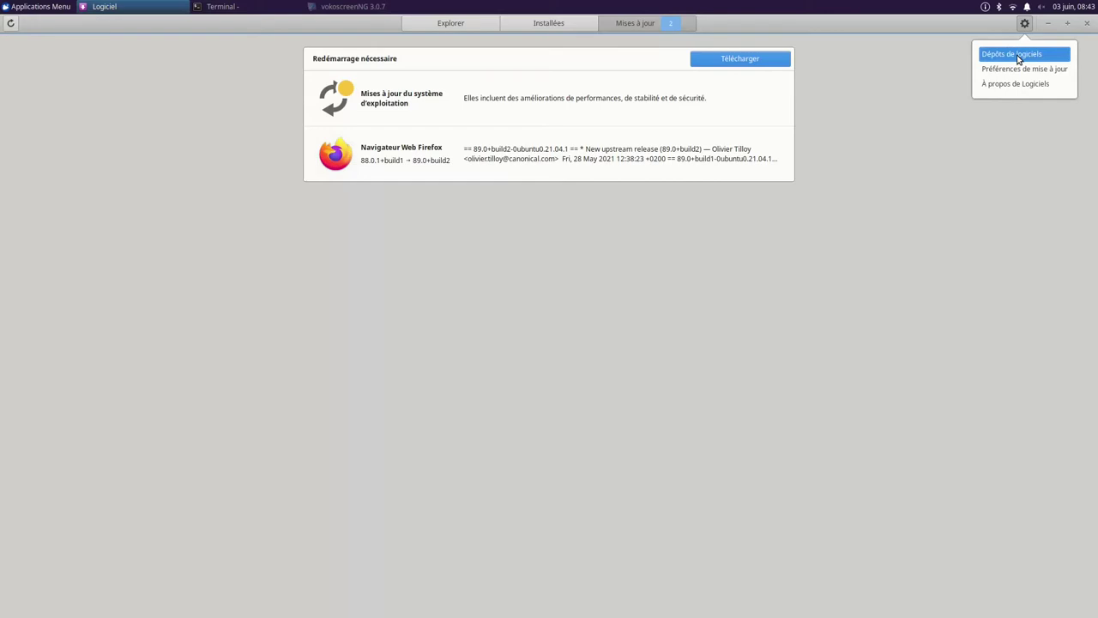
{"action": "left_click", "coordinate": [1018, 57]}
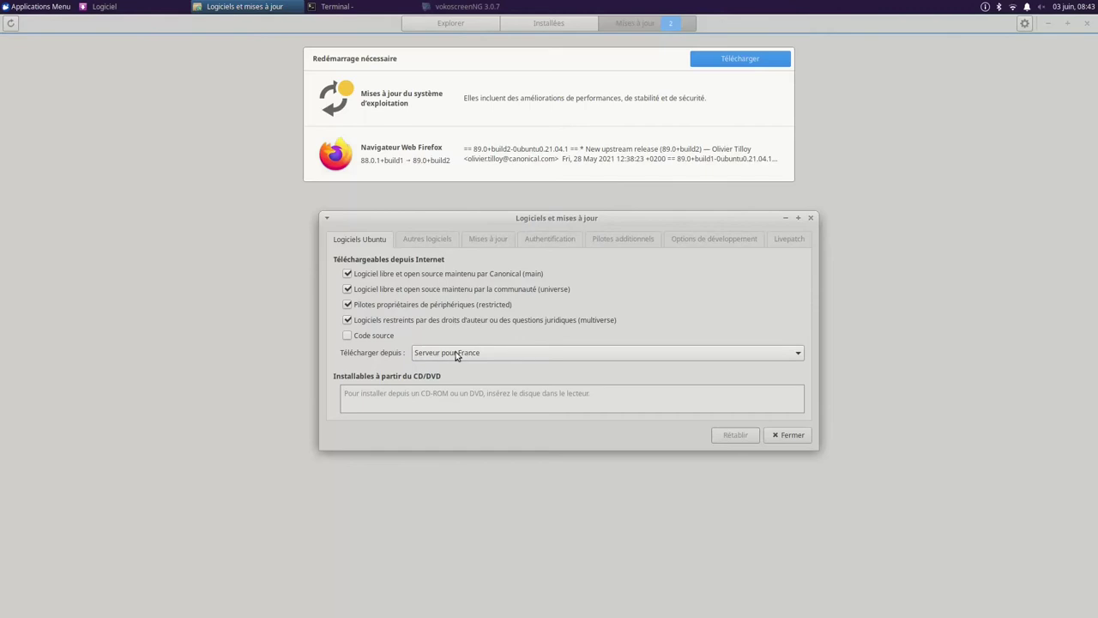
Step: Review the Autres logiciels, Logiciels Ubuntu and Mises à jour settings, including the notification choices for new Ubuntu versions, keeping Jamais
{"action": "left_click", "coordinate": [423, 240]}
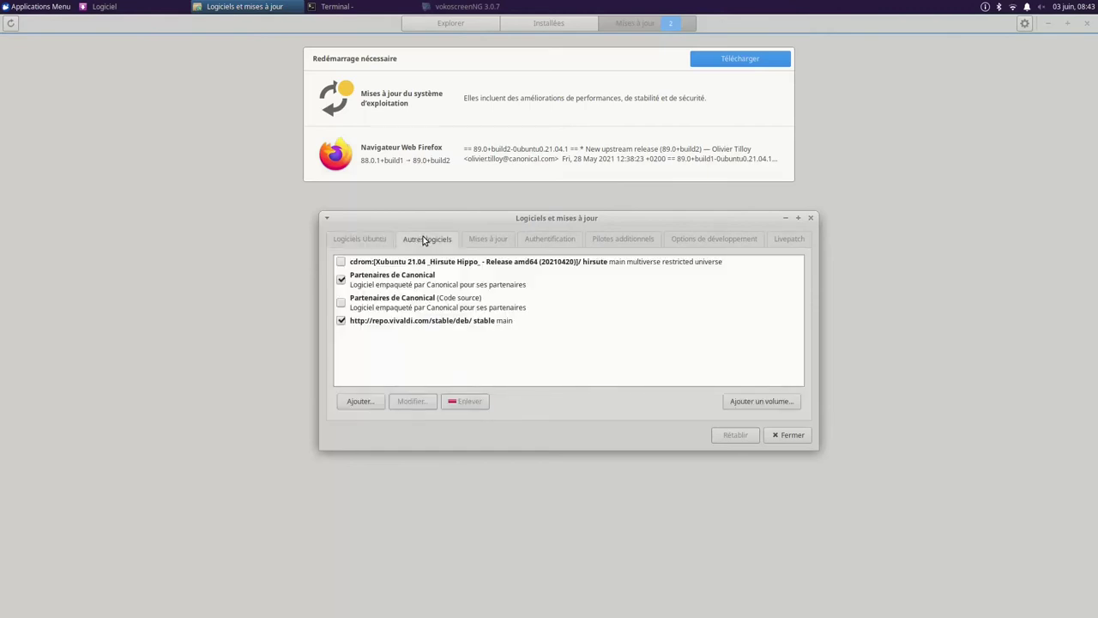
{"action": "left_click", "coordinate": [374, 239]}
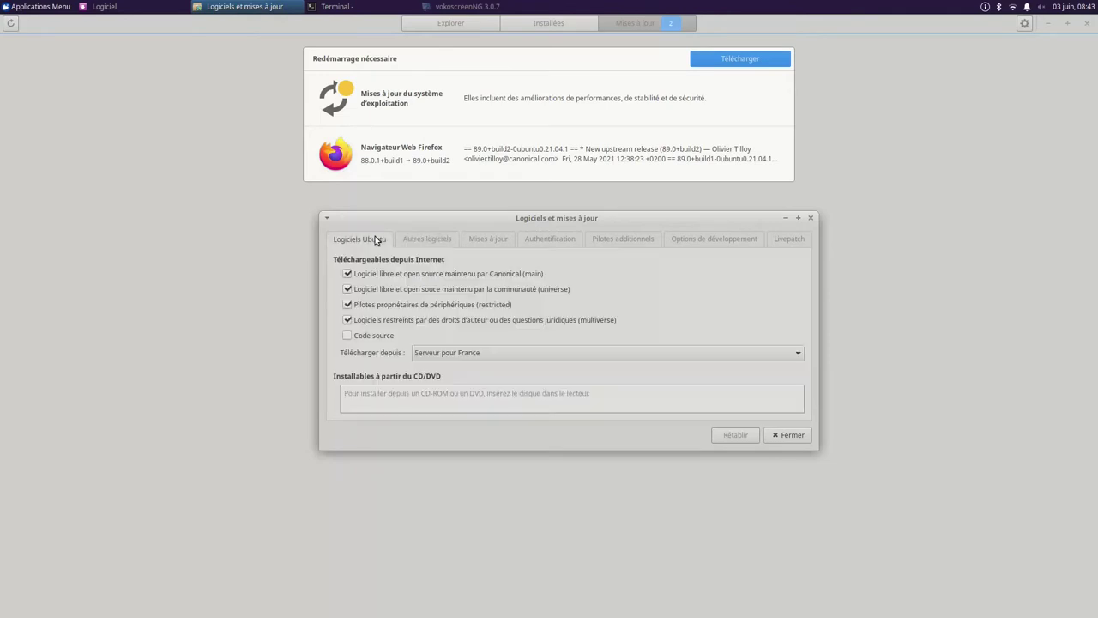
{"action": "left_click", "coordinate": [482, 240]}
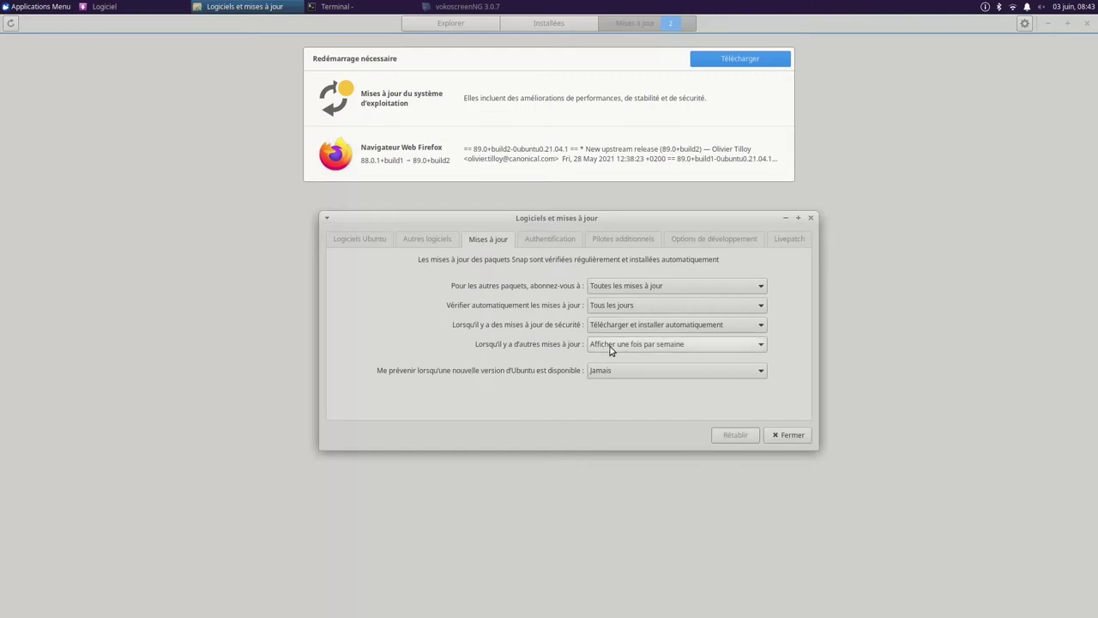
{"action": "left_click", "coordinate": [672, 370]}
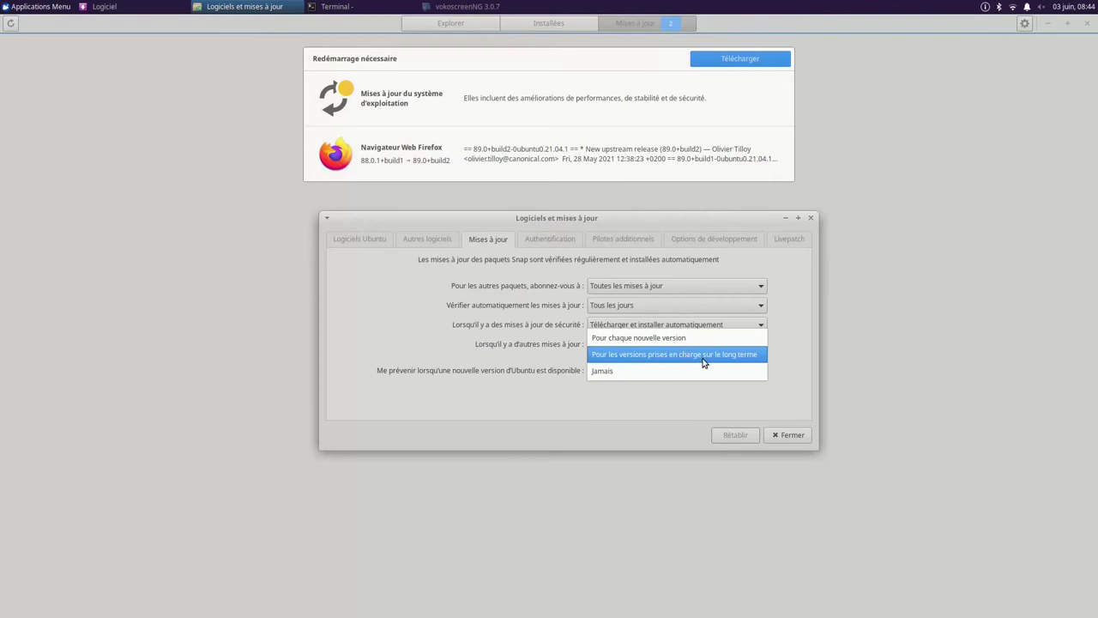
{"action": "left_click", "coordinate": [647, 375]}
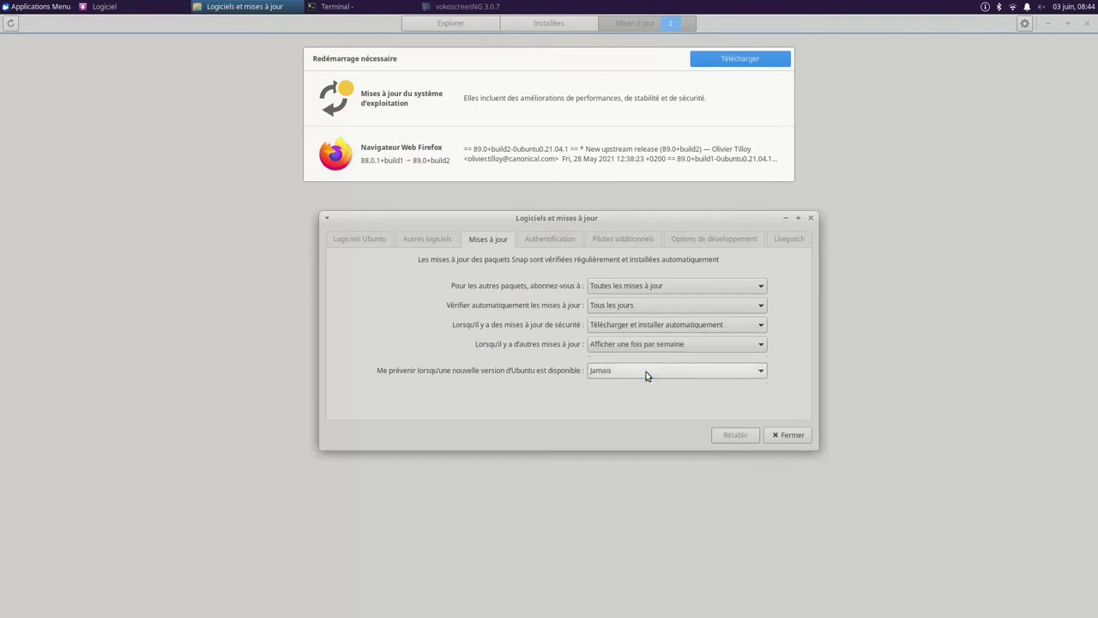
{"action": "left_click", "coordinate": [647, 375]}
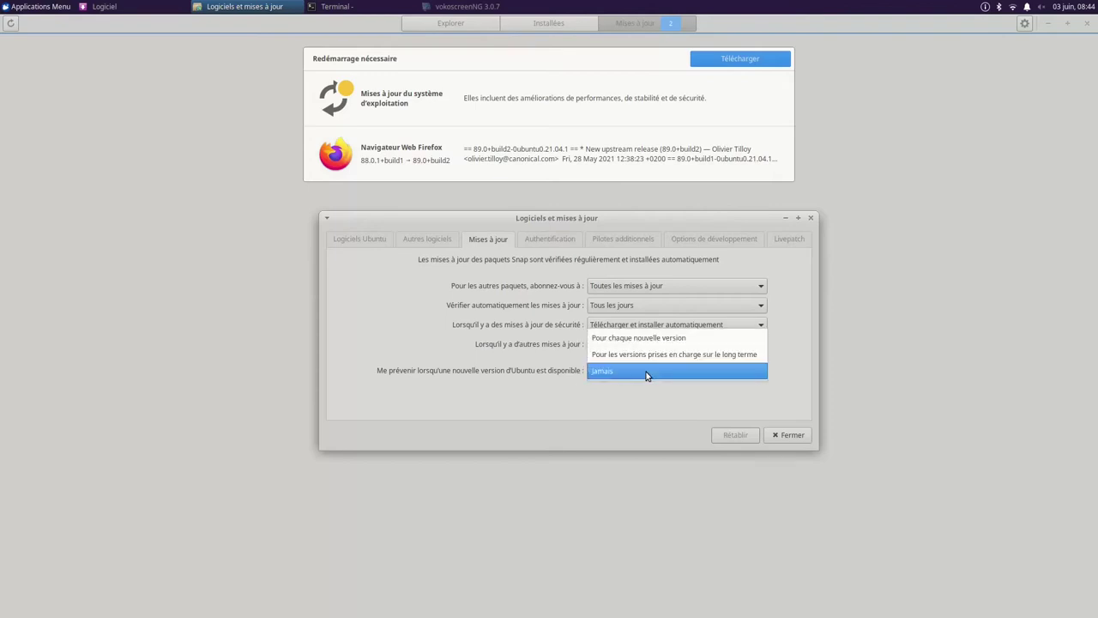
{"action": "left_click", "coordinate": [546, 237]}
Step: View the Authentification and Pilotes additionnels settings, and close Logiciels et mises à jour
{"action": "left_click", "coordinate": [546, 237]}
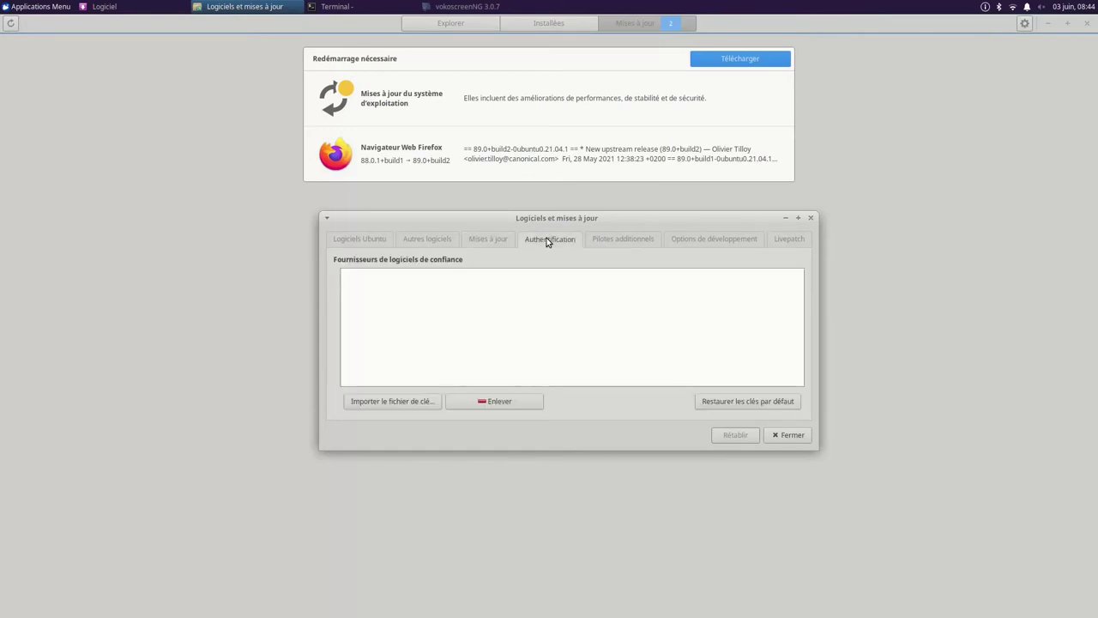
{"action": "left_click", "coordinate": [612, 240]}
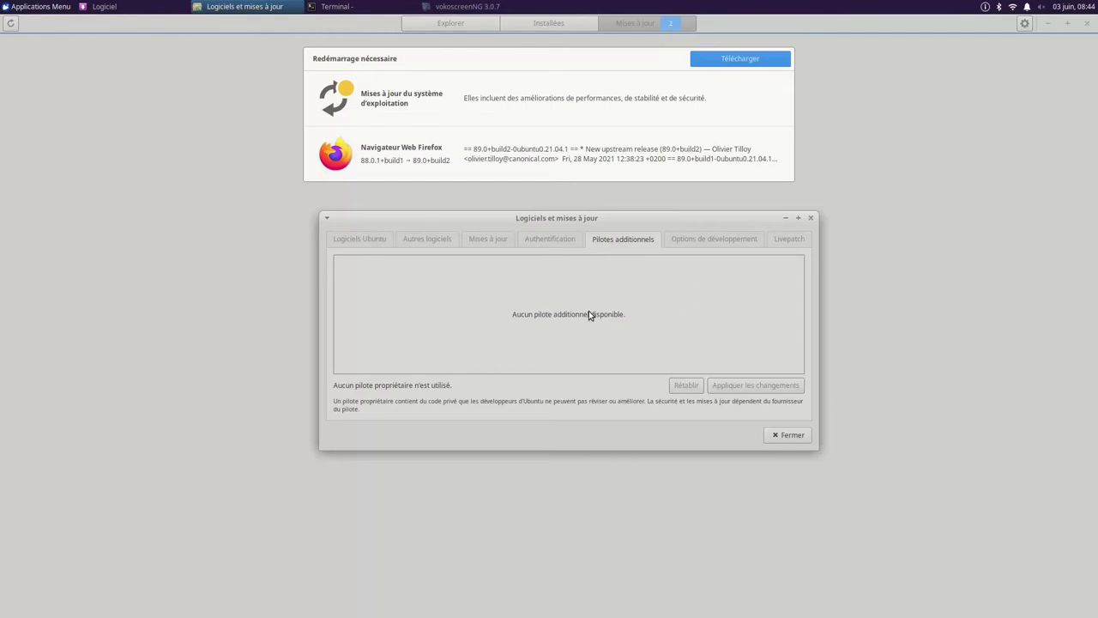
{"action": "left_click", "coordinate": [784, 437]}
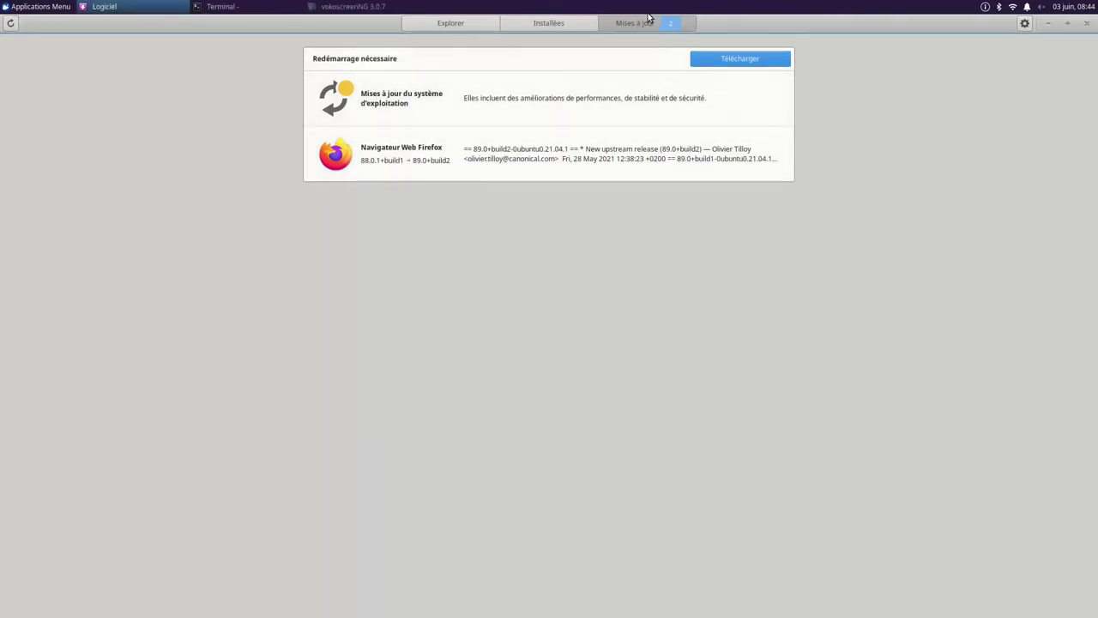
Step: View Logiciel's Préferences de mise à jour without changing them, and close both the dialog and Logiciel
{"action": "left_click", "coordinate": [1025, 24]}
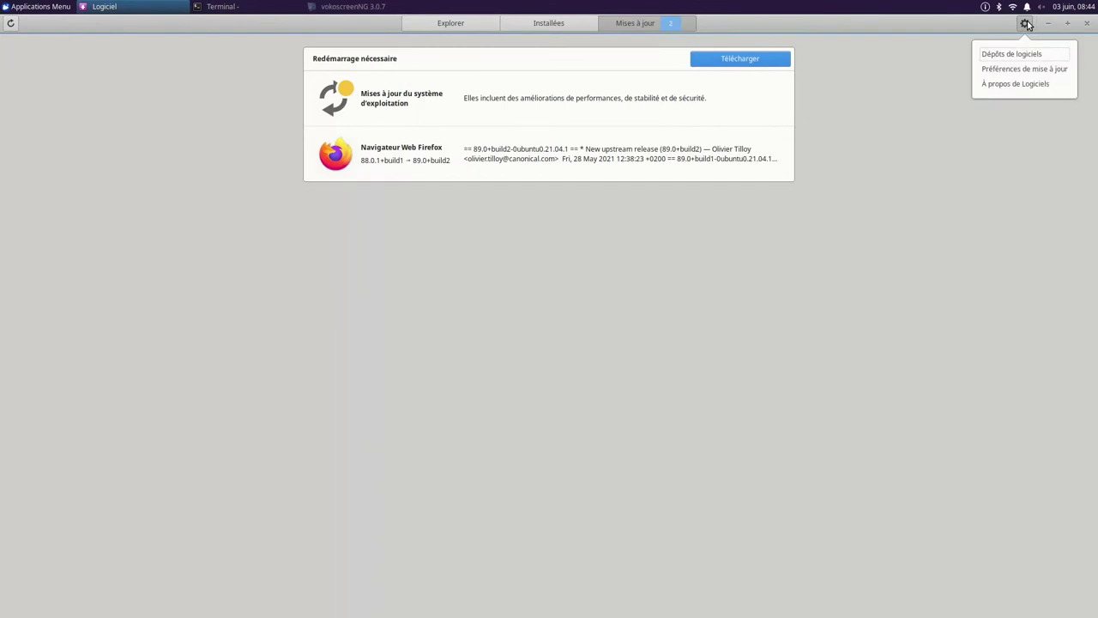
{"action": "left_click", "coordinate": [1018, 70]}
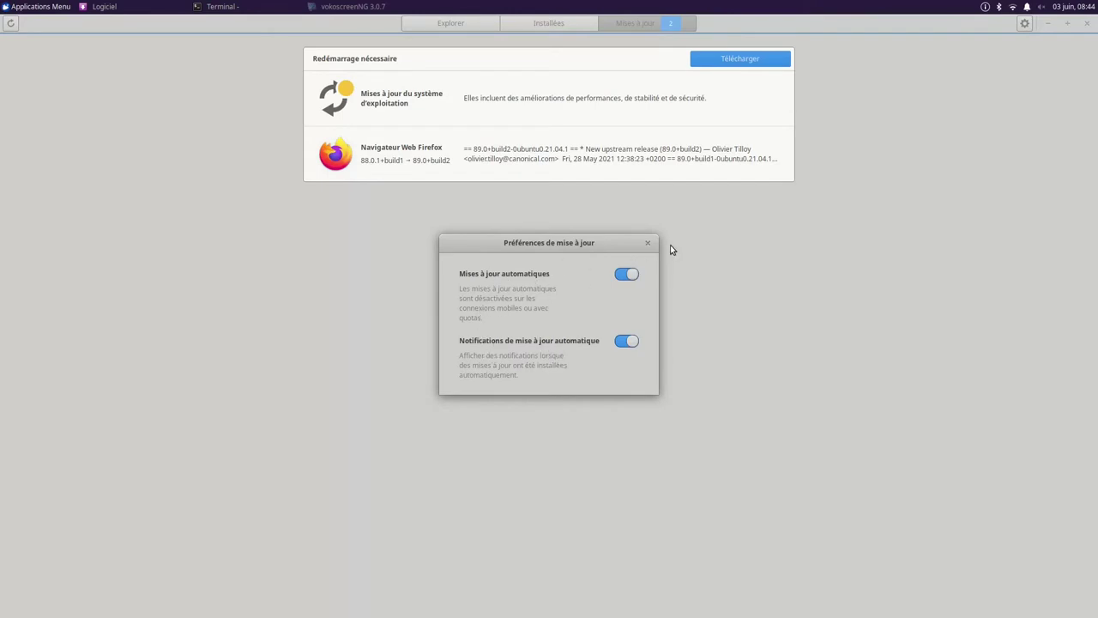
{"action": "left_click", "coordinate": [648, 244]}
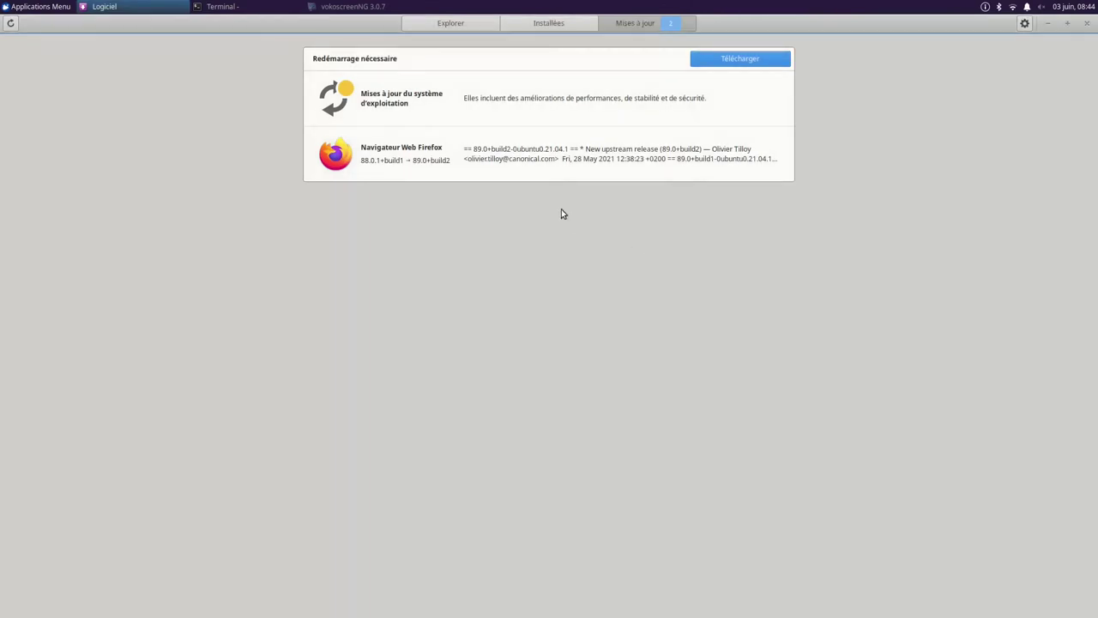
{"action": "left_click", "coordinate": [1087, 25]}
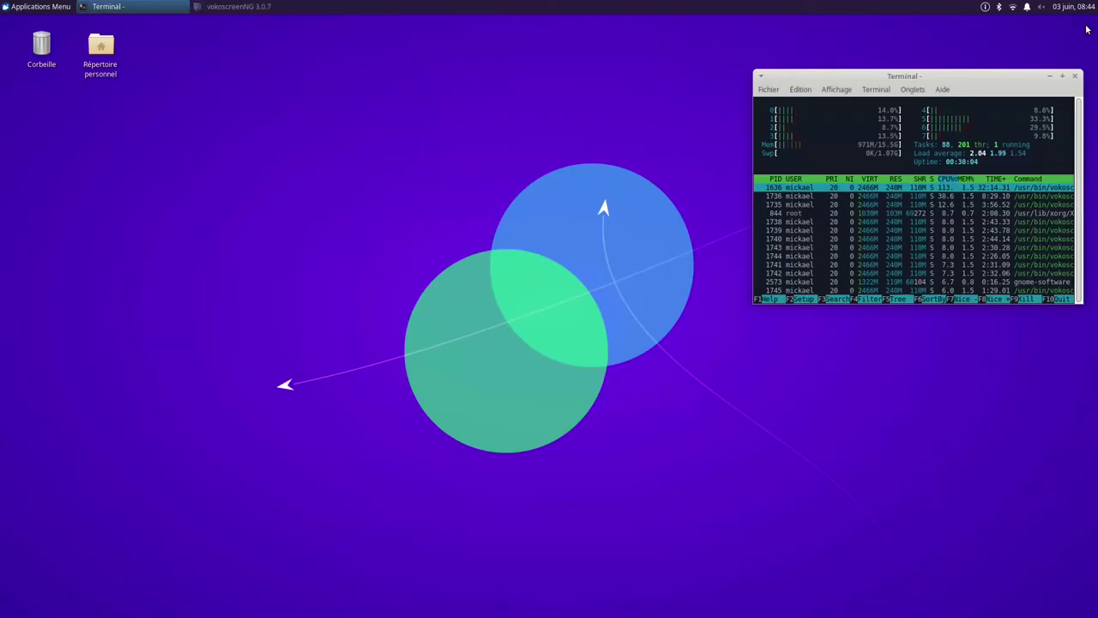
Step: Search the applications for "mise", open Gestionnaire de mises à jour, view the update details and close it without installing
{"action": "left_click", "coordinate": [25, 8]}
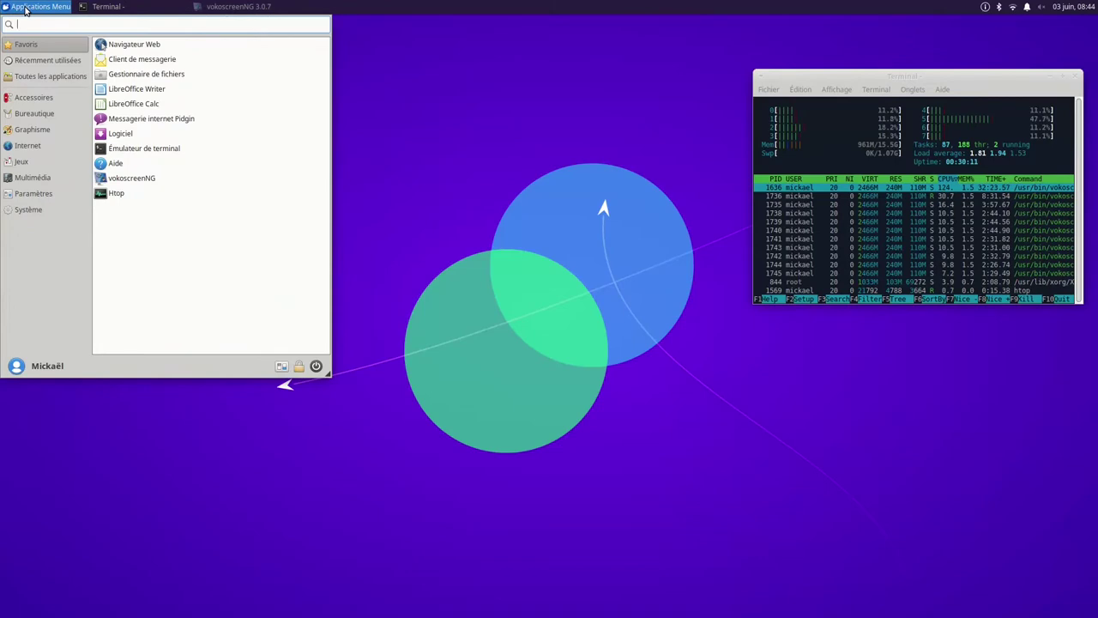
{"action": "type", "text": "mise"}
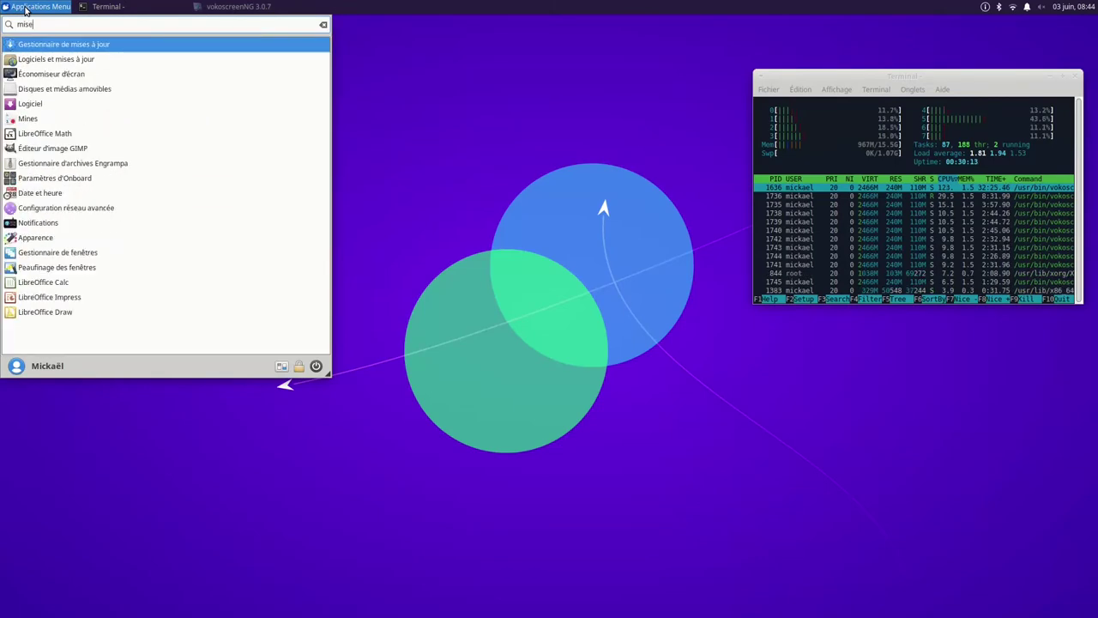
{"action": "left_click", "coordinate": [57, 45]}
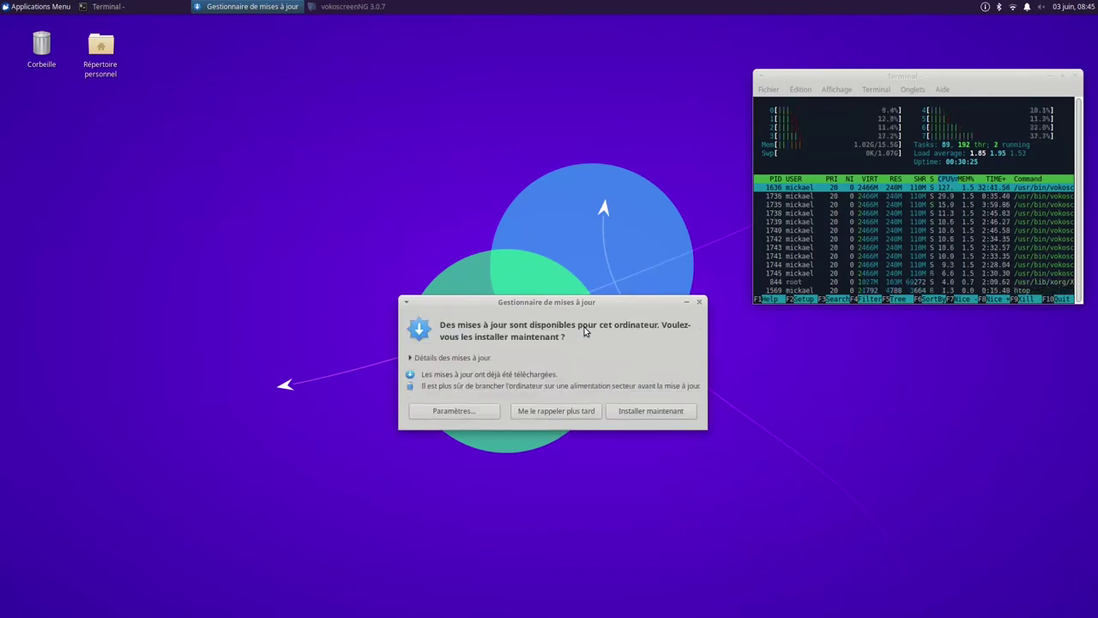
{"action": "left_click", "coordinate": [412, 357]}
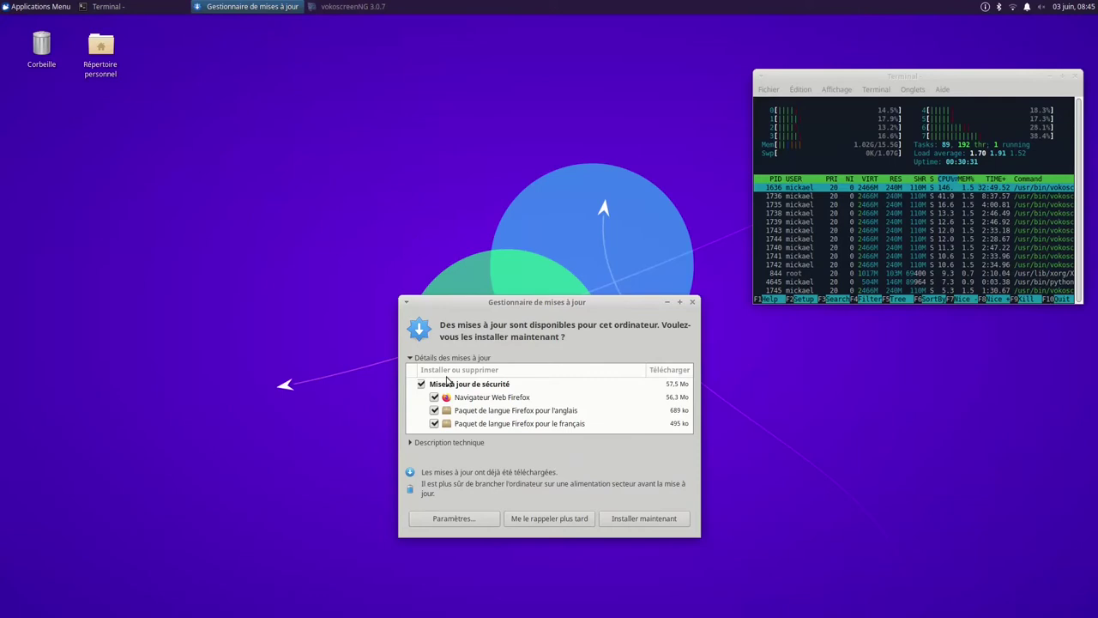
{"action": "left_click", "coordinate": [694, 304]}
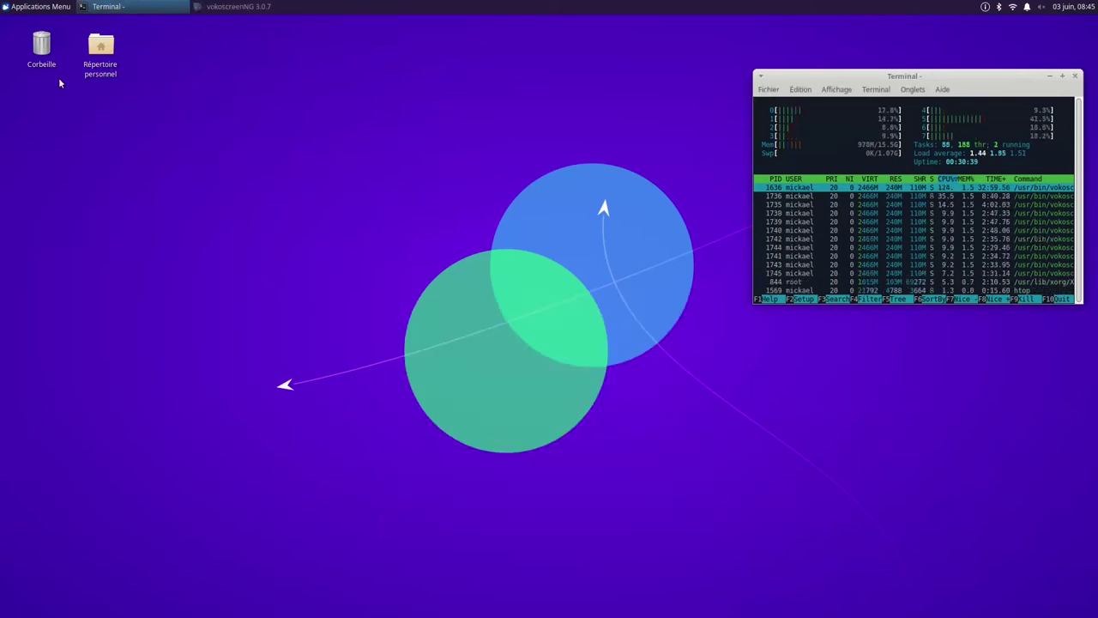
Step: Browse the Multimédia and Paramètres application categories, and open the Paramètres manager in a maximised window
{"action": "left_click", "coordinate": [6, 7]}
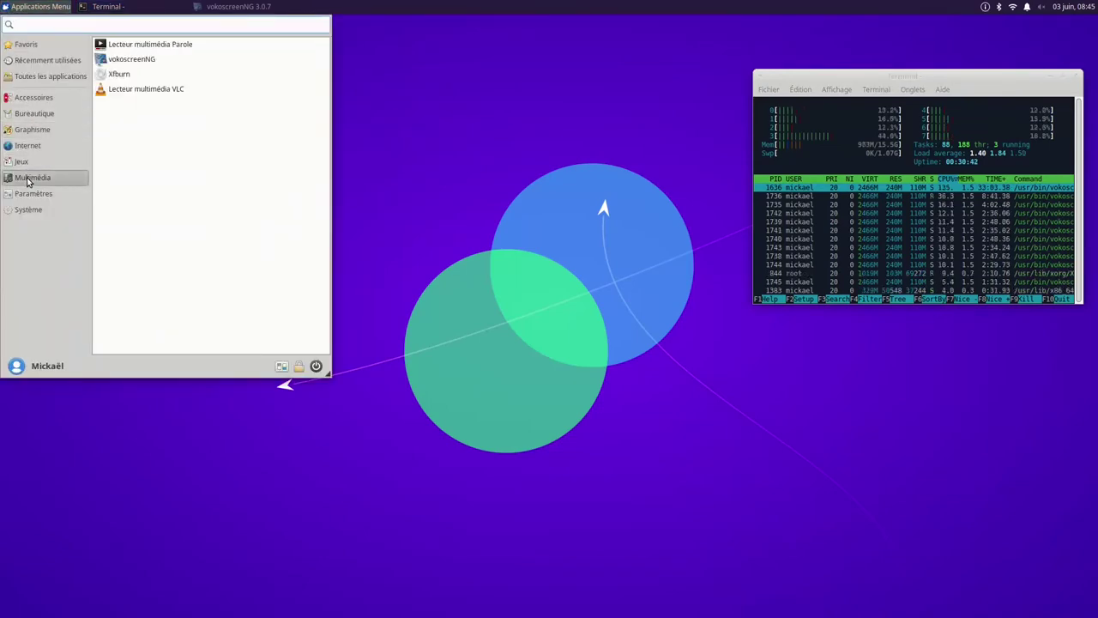
{"action": "mouse_move", "coordinate": [77, 163]}
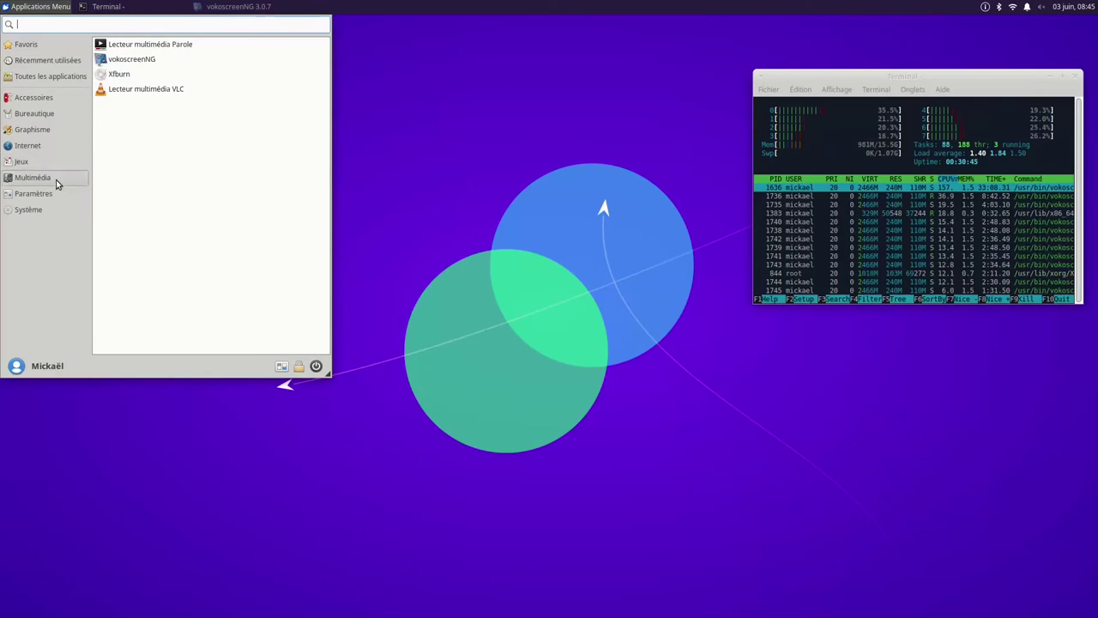
{"action": "mouse_move", "coordinate": [57, 196]}
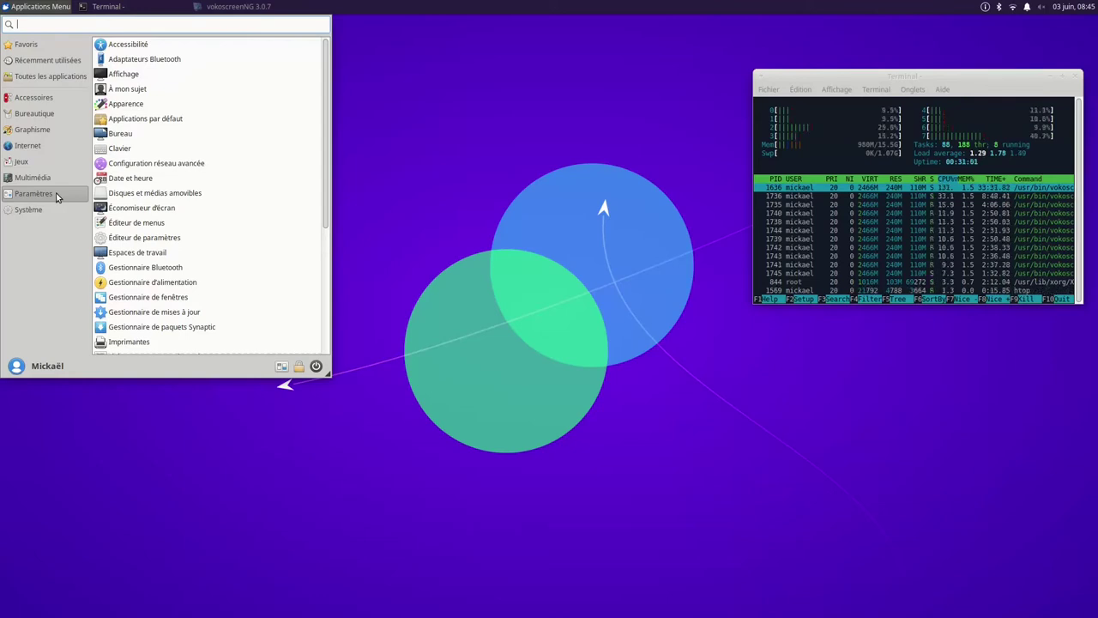
{"action": "left_click", "coordinate": [280, 368]}
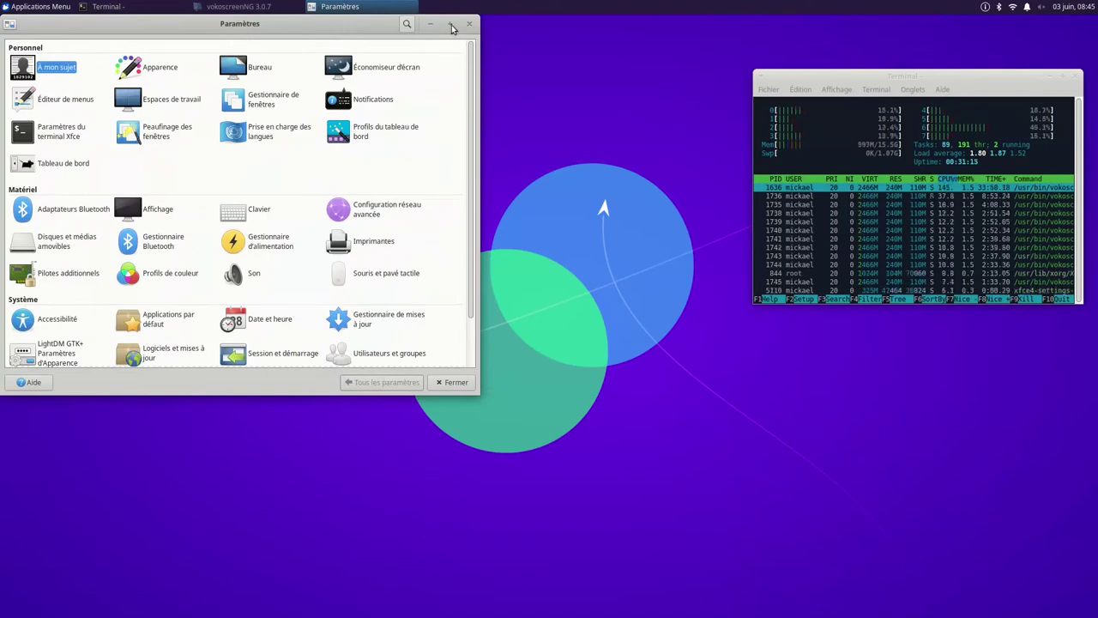
{"action": "left_click", "coordinate": [449, 24]}
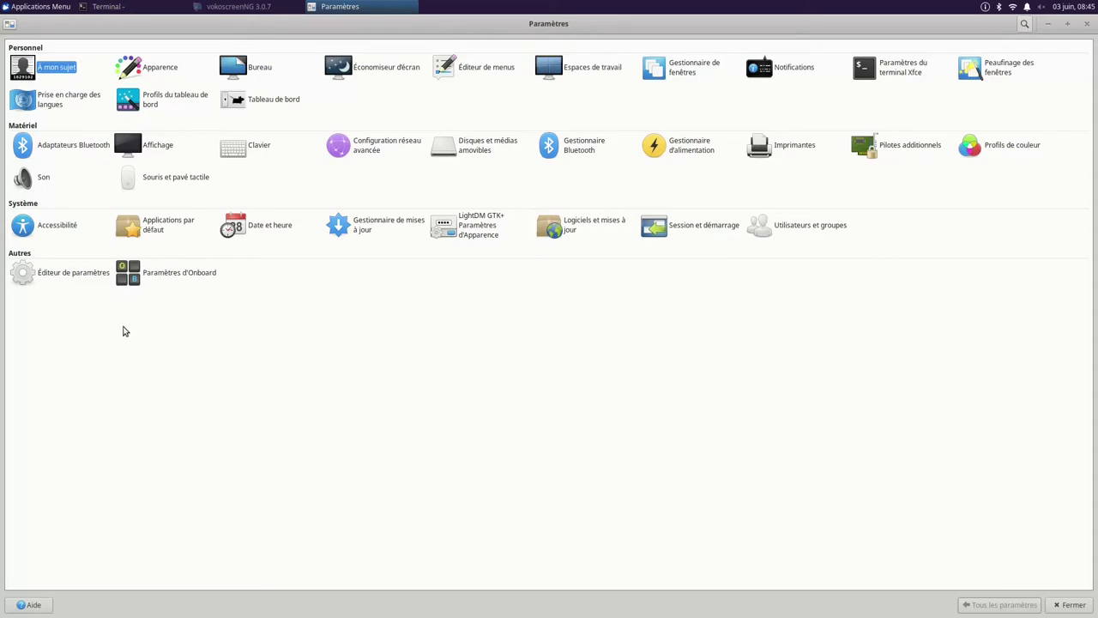
Step: Open the À mon sujet profile, view its photo source options and cancel without changing anything
{"action": "left_click", "coordinate": [24, 65]}
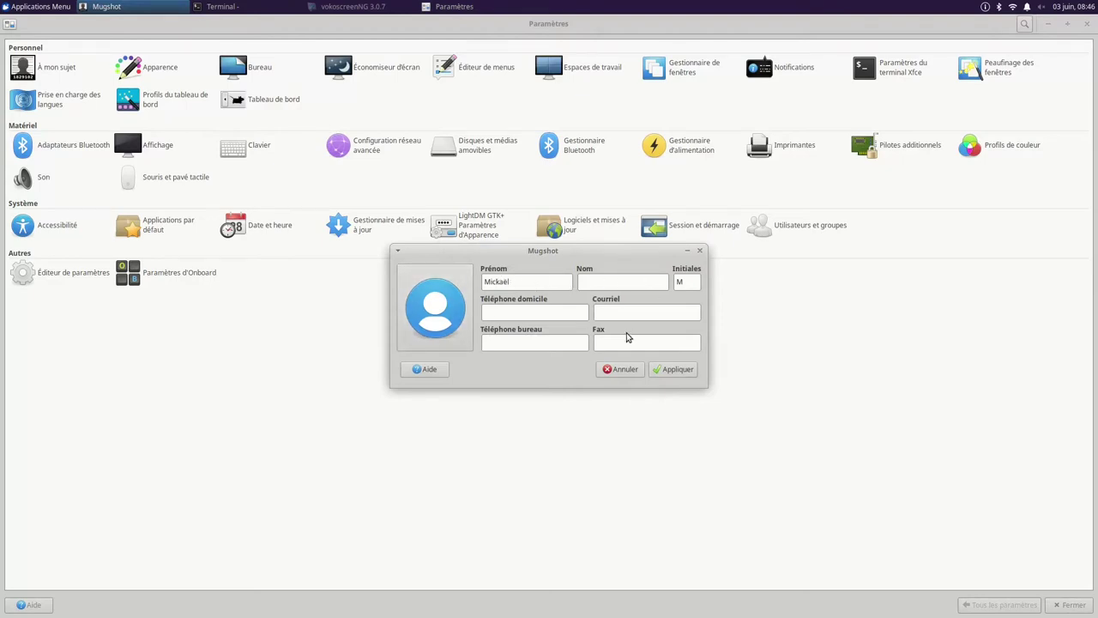
{"action": "left_click", "coordinate": [471, 318]}
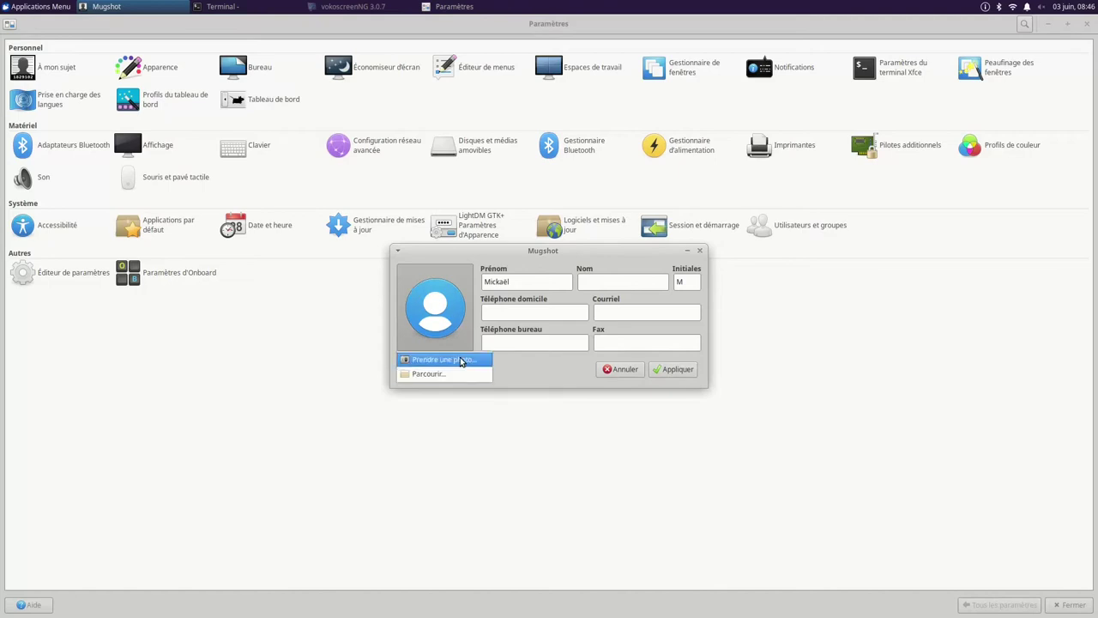
{"action": "left_click", "coordinate": [633, 370]}
{"action": "left_click", "coordinate": [633, 370]}
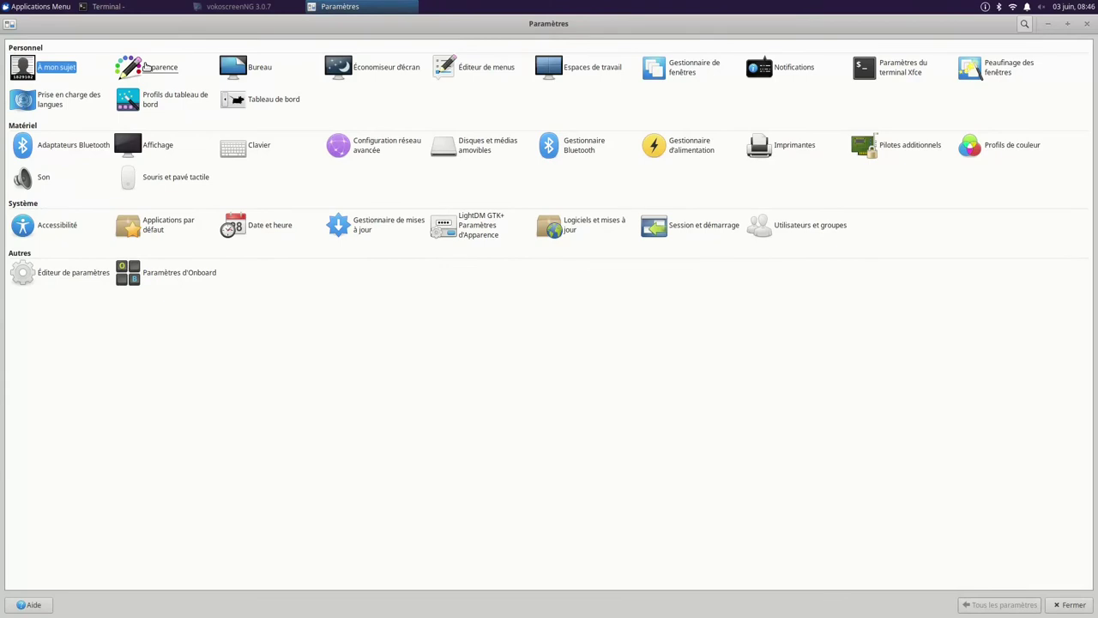
Step: Open the Apparence settings, restore the window from full size and move it to the middle of the desktop
{"action": "left_click", "coordinate": [147, 67]}
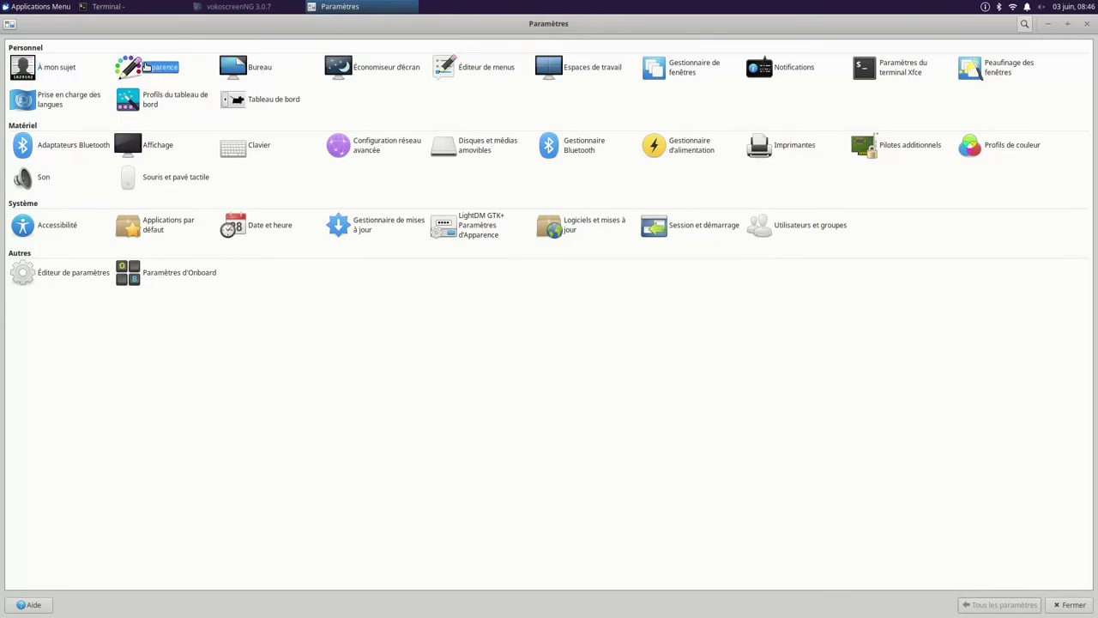
{"action": "left_click", "coordinate": [1066, 28]}
{"action": "left_click_drag", "start_coordinate": [360, 21], "coordinate": [646, 141]}
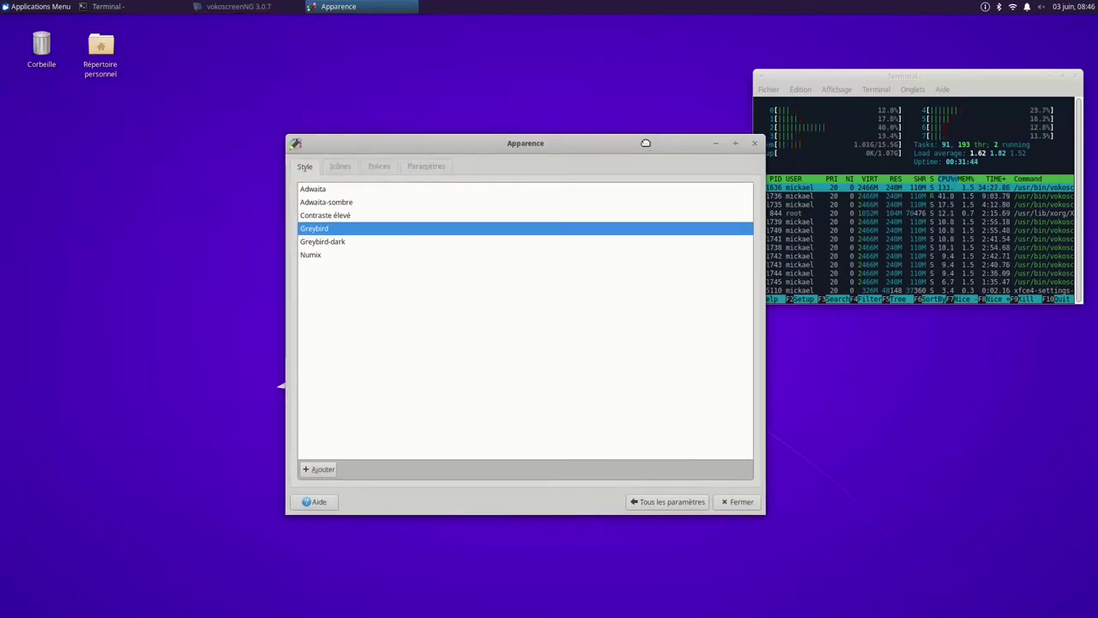
Step: Open the home folder from the desktop, reduce its window and arrange it side by side with the Apparence window
{"action": "left_click", "coordinate": [107, 63]}
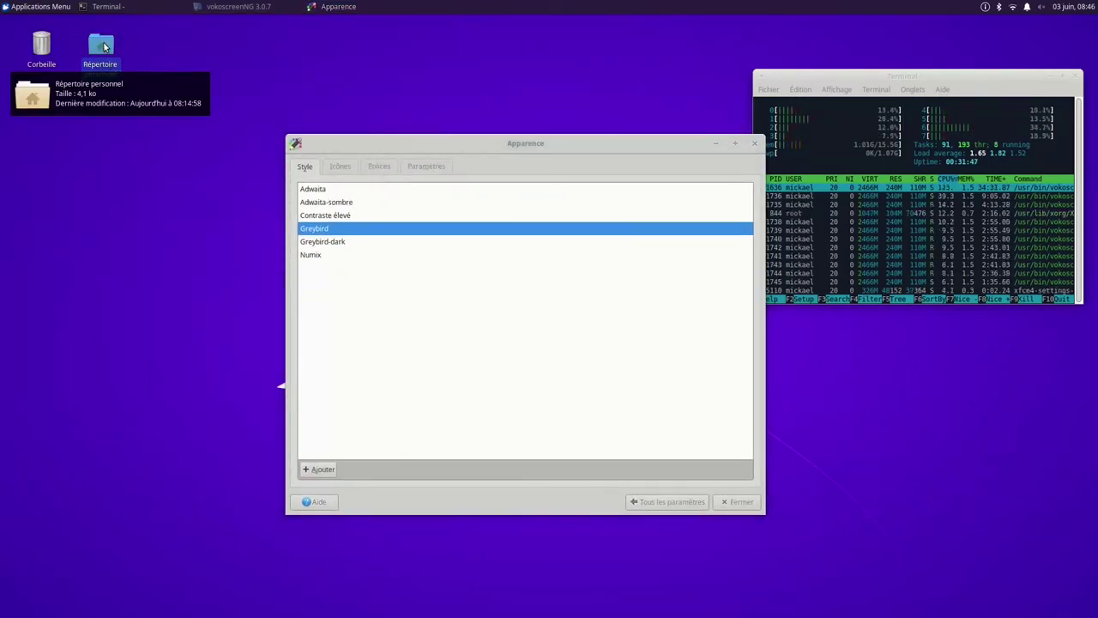
{"action": "double_click", "coordinate": [104, 47]}
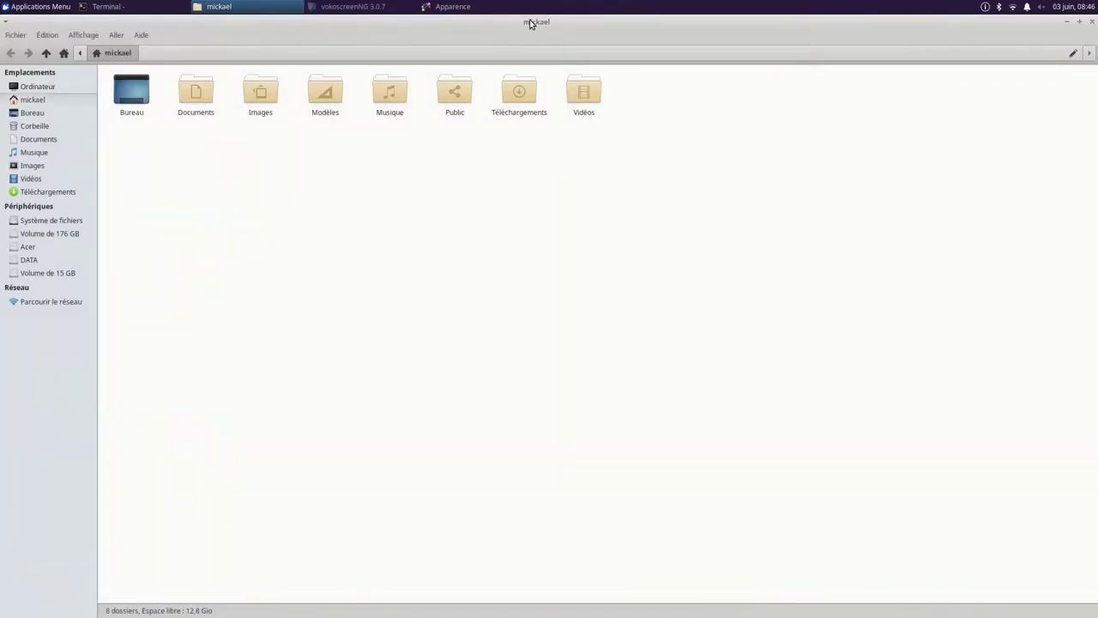
{"action": "left_click", "coordinate": [1078, 23]}
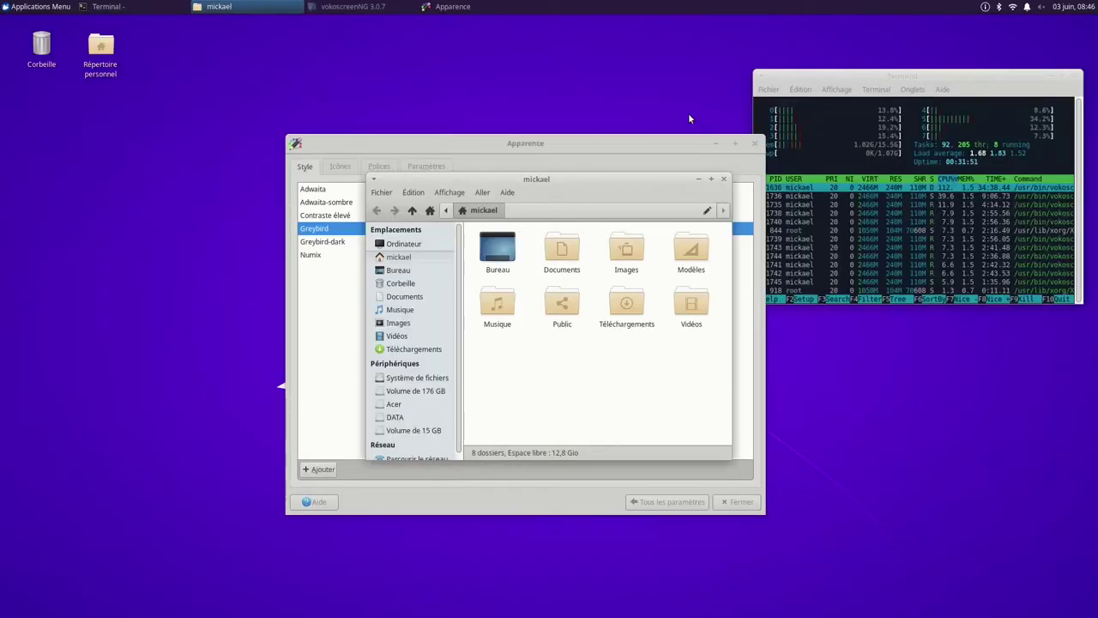
{"action": "left_click_drag", "start_coordinate": [593, 177], "coordinate": [186, 181]}
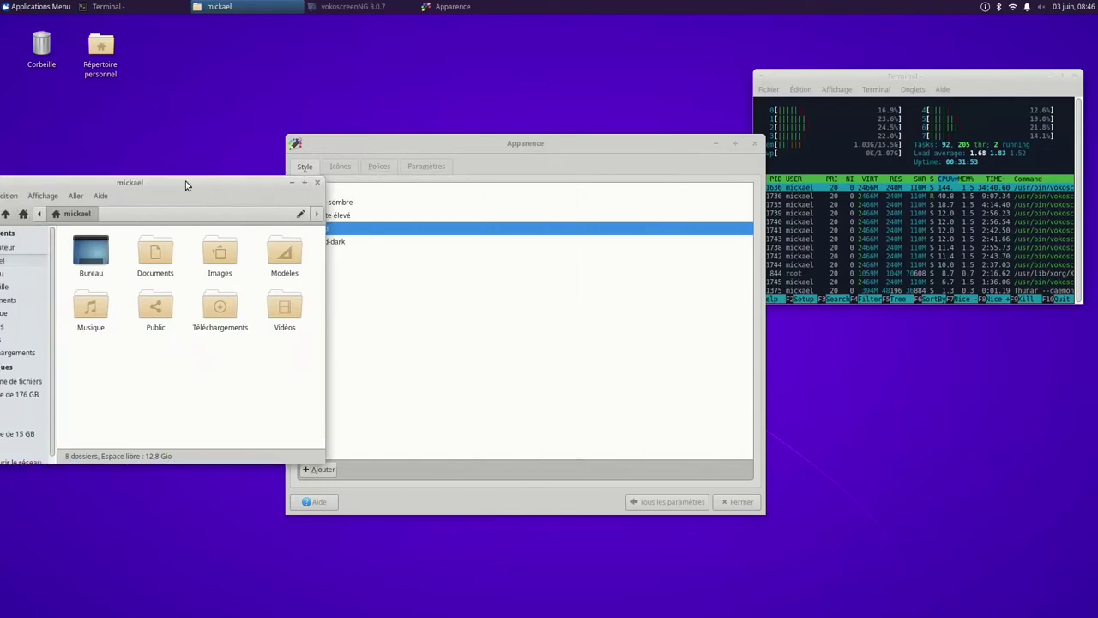
{"action": "left_click_drag", "start_coordinate": [562, 142], "coordinate": [763, 117]}
{"action": "left_click", "coordinate": [249, 207]}
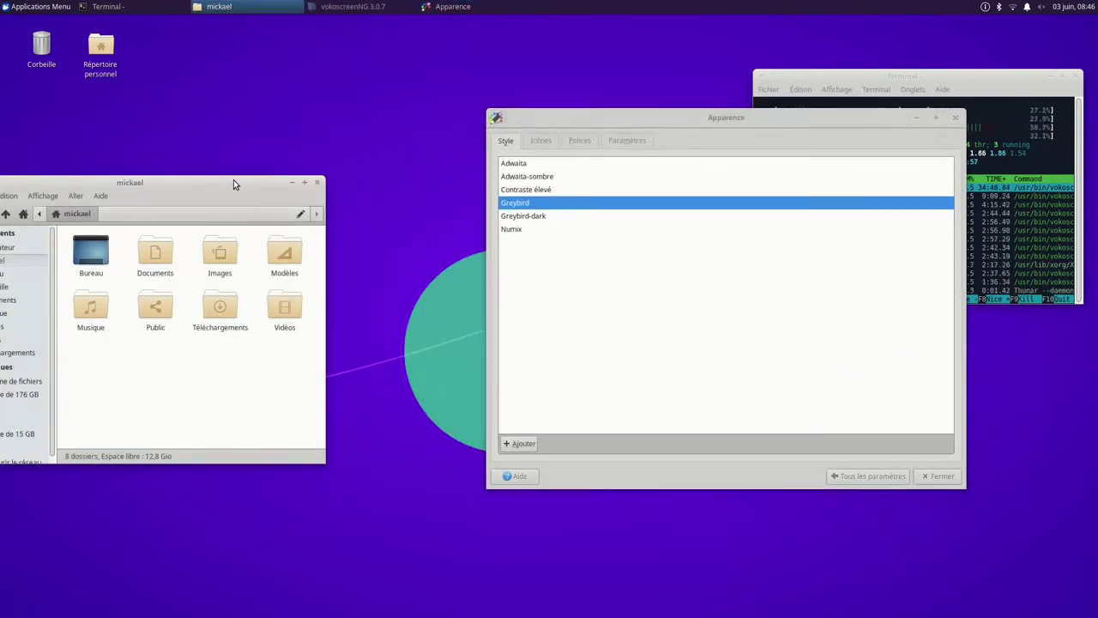
{"action": "left_click_drag", "start_coordinate": [232, 179], "coordinate": [336, 109]}
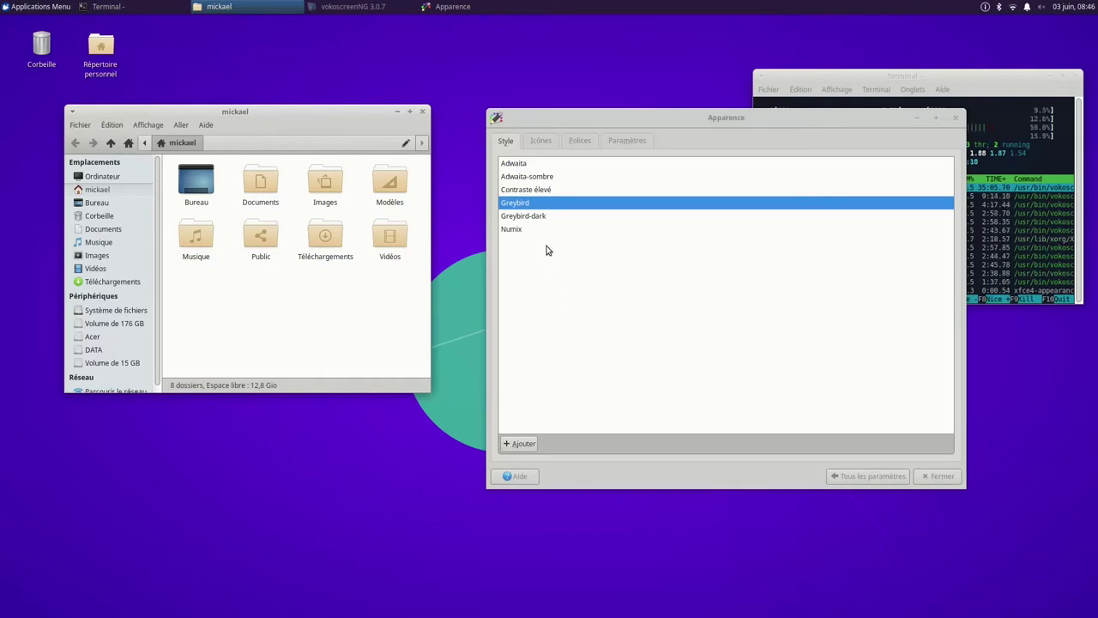
Step: Preview the Adwaita, Adwaita-sombre and Greybird-dark styles in turn, and apply the Numix style
{"action": "left_click", "coordinate": [513, 164]}
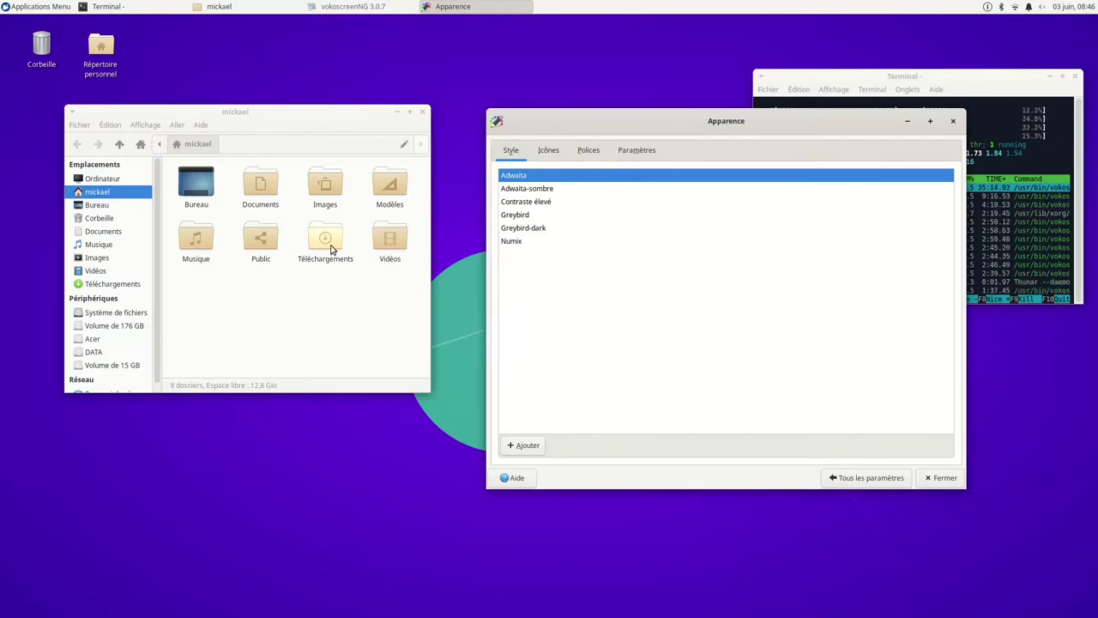
{"action": "left_click", "coordinate": [519, 191]}
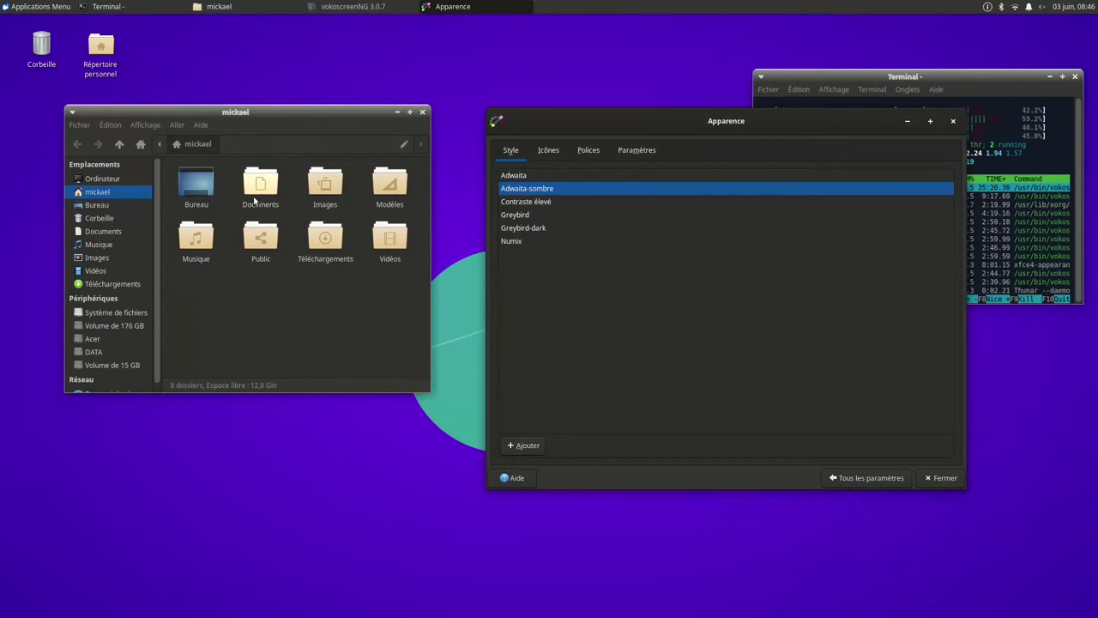
{"action": "left_click", "coordinate": [524, 227]}
{"action": "left_click", "coordinate": [524, 230]}
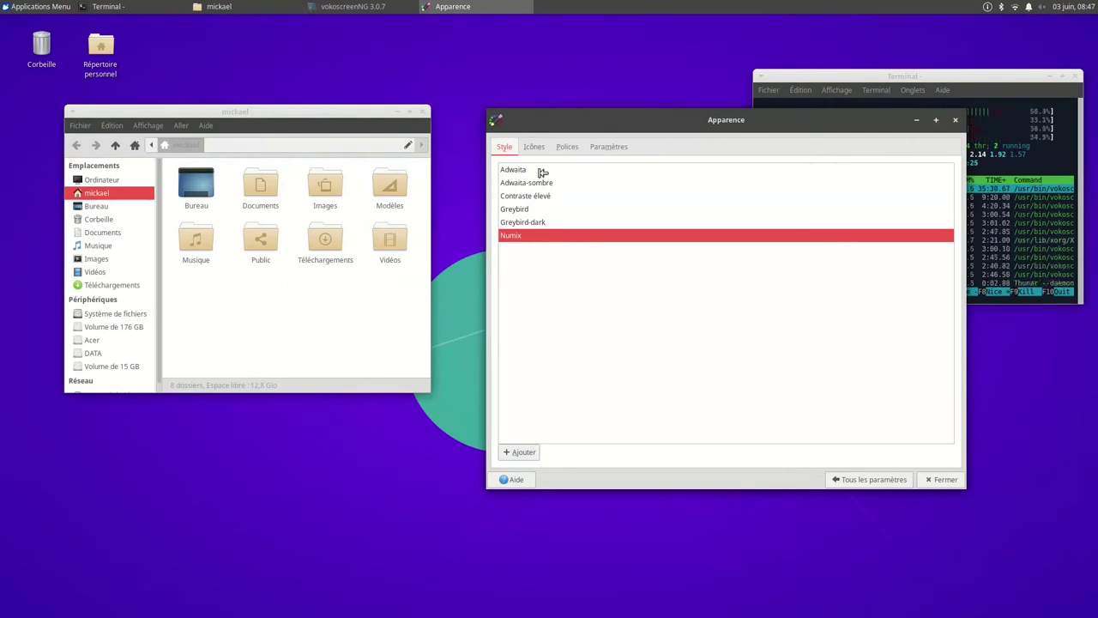
Step: Apply the Greybird style to the desktop's appearance
{"action": "left_click", "coordinate": [518, 209]}
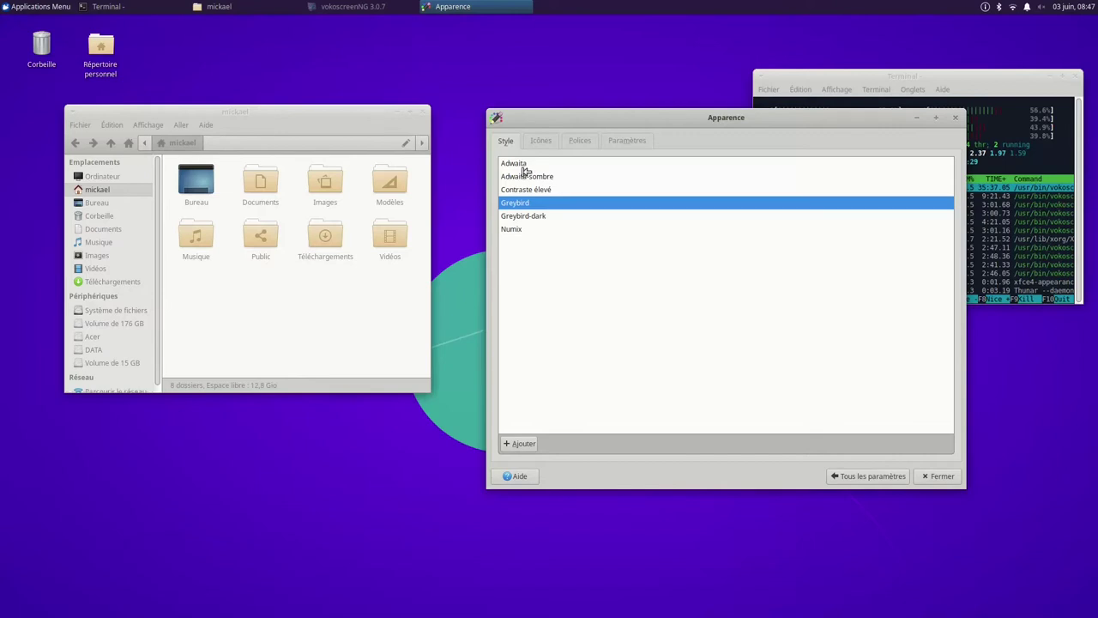
Step: Try the HighContrast, elementary Xfce, Adwaita and elementary Xfce darkest icon themes, and return to elementary Xfce darker
{"action": "left_click", "coordinate": [539, 141]}
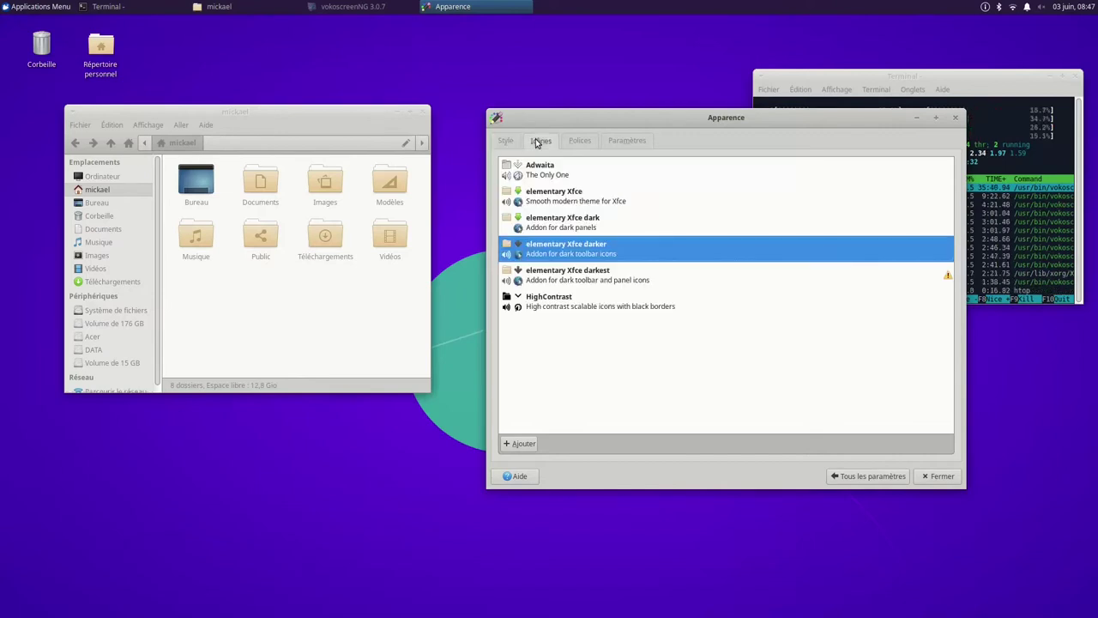
{"action": "left_click", "coordinate": [546, 309]}
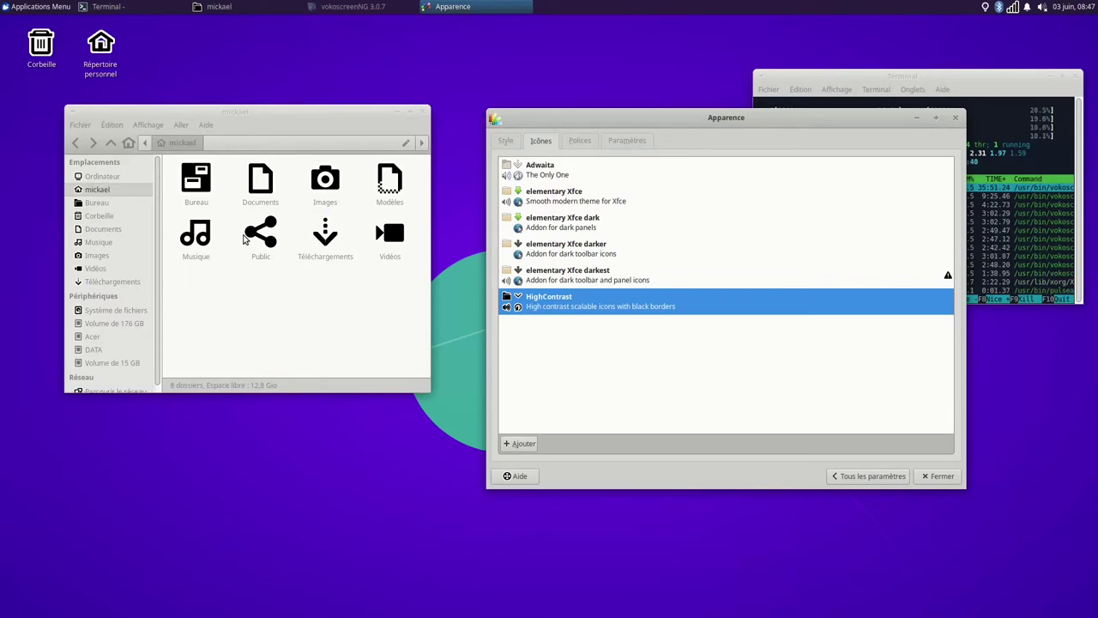
{"action": "left_click", "coordinate": [572, 203]}
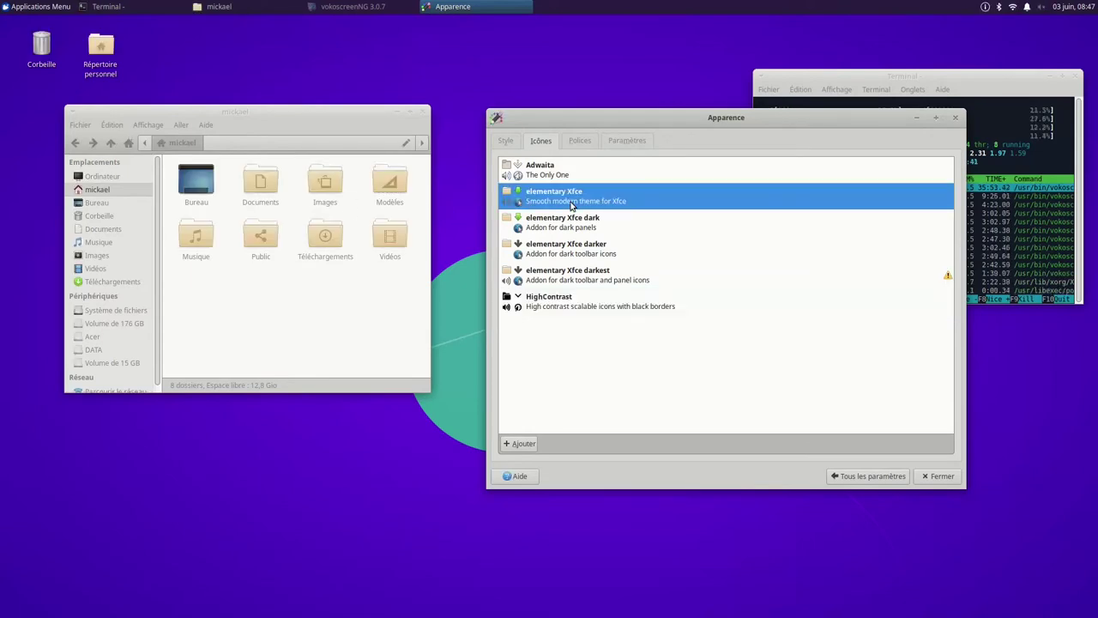
{"action": "left_click", "coordinate": [545, 175]}
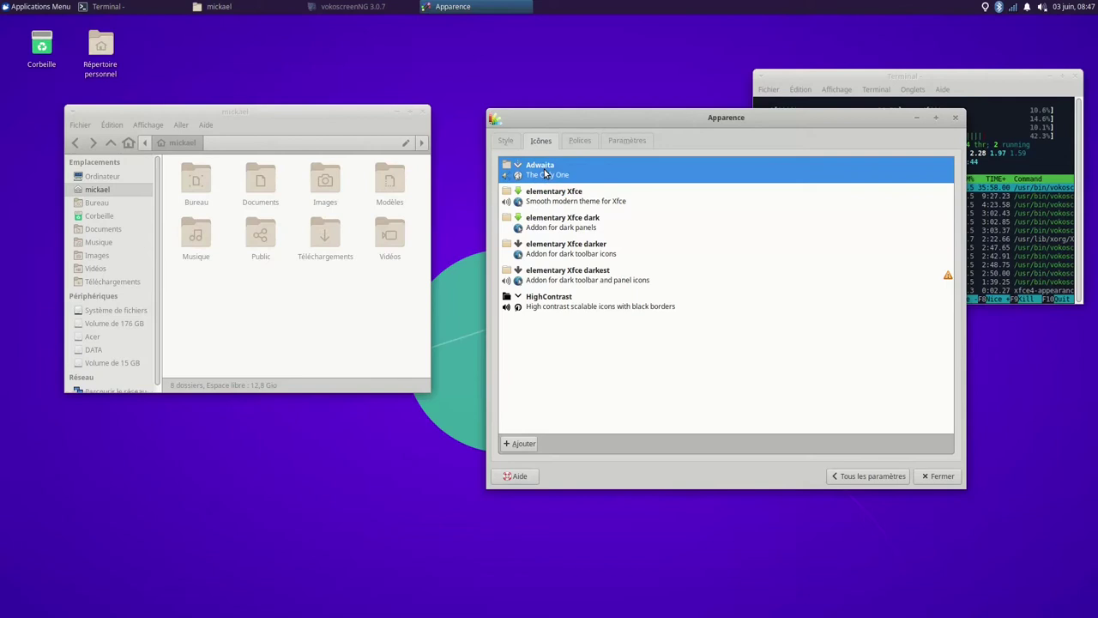
{"action": "left_click", "coordinate": [544, 284]}
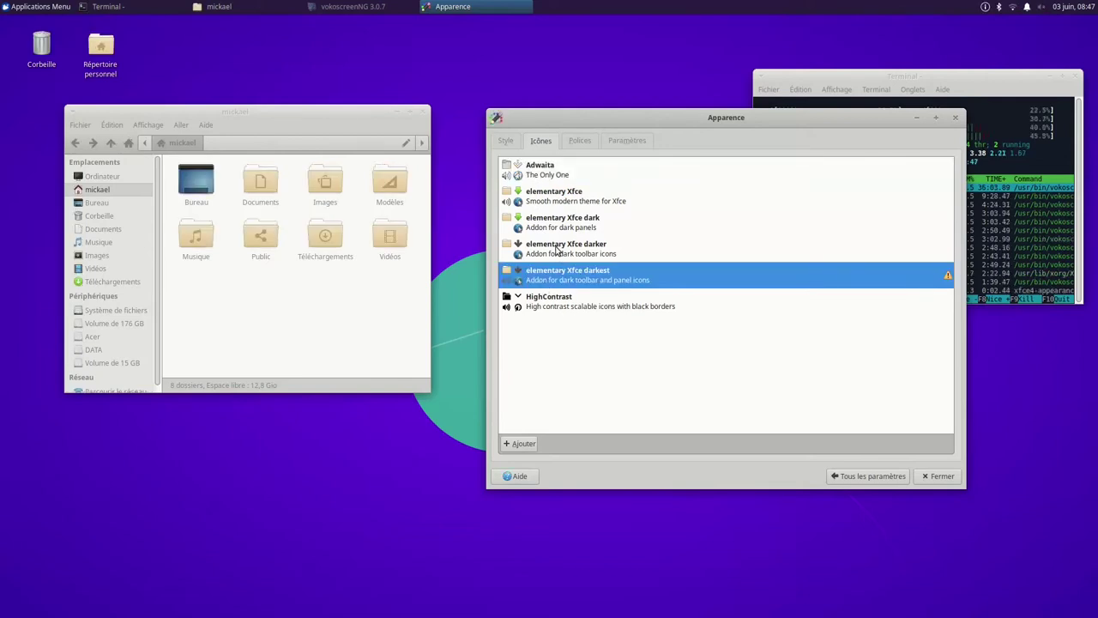
{"action": "left_click", "coordinate": [556, 249]}
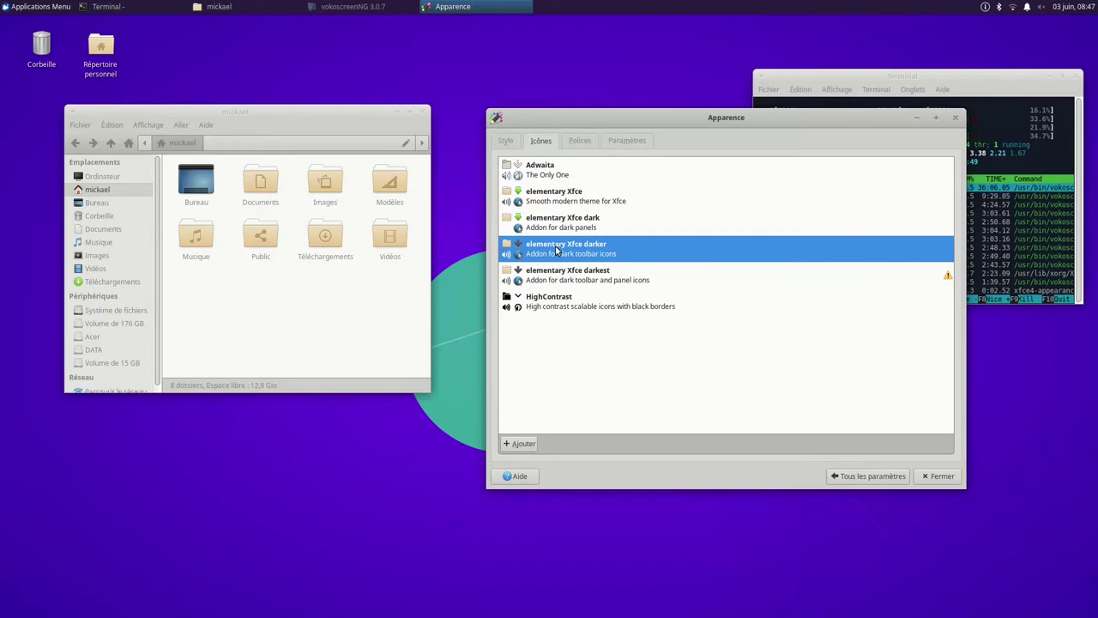
Step: Examine the appearance options for fonts, menus and buttons, event sounds and window scaling, and return to the settings overview
{"action": "left_click", "coordinate": [578, 141]}
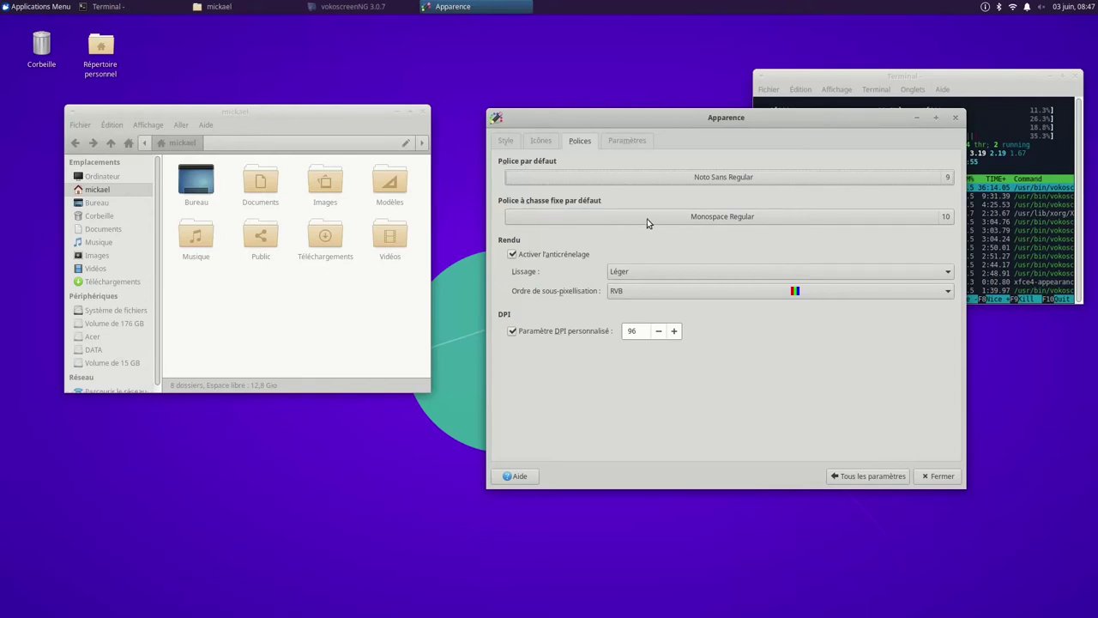
{"action": "left_click", "coordinate": [630, 144]}
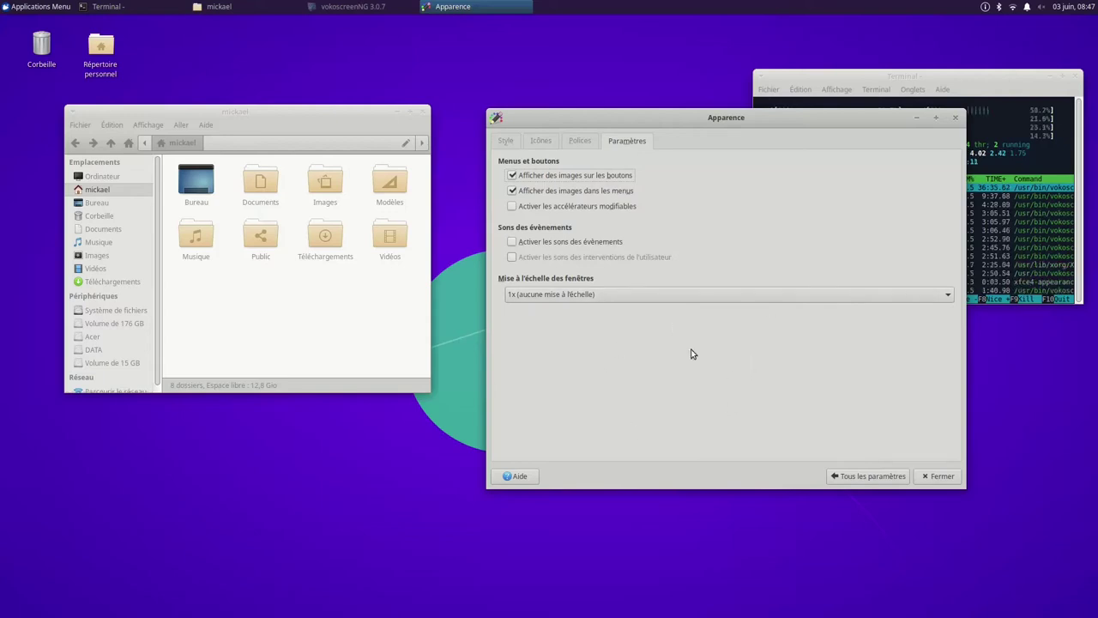
{"action": "left_click", "coordinate": [867, 476]}
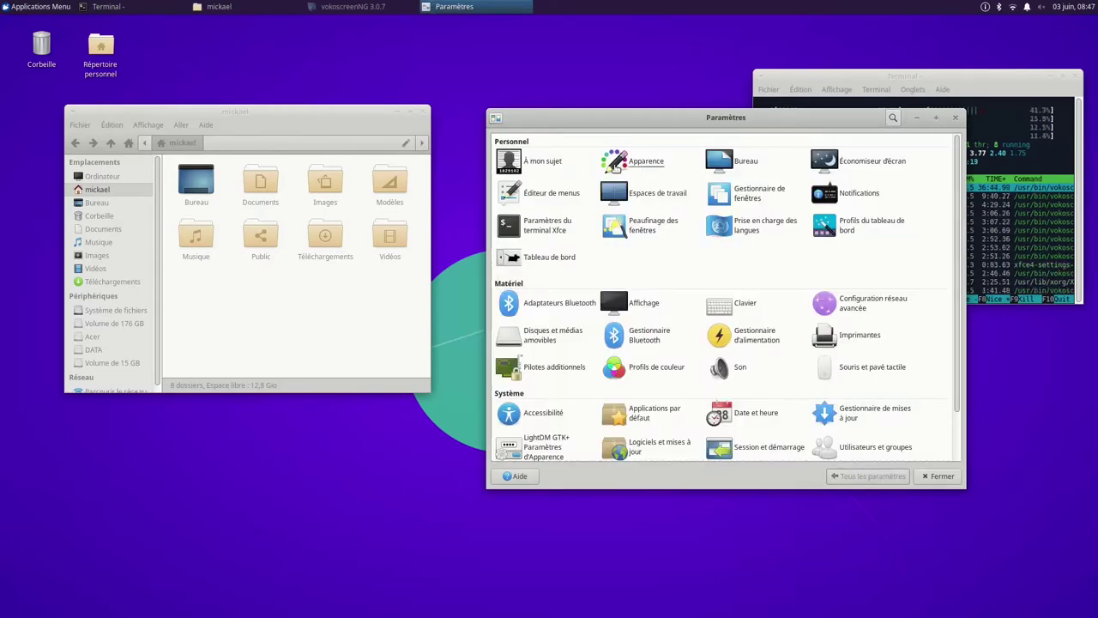
Step: Maximize the settings window, review the desktop's background, menu and icon options, and return to the overview
{"action": "left_click", "coordinate": [937, 118]}
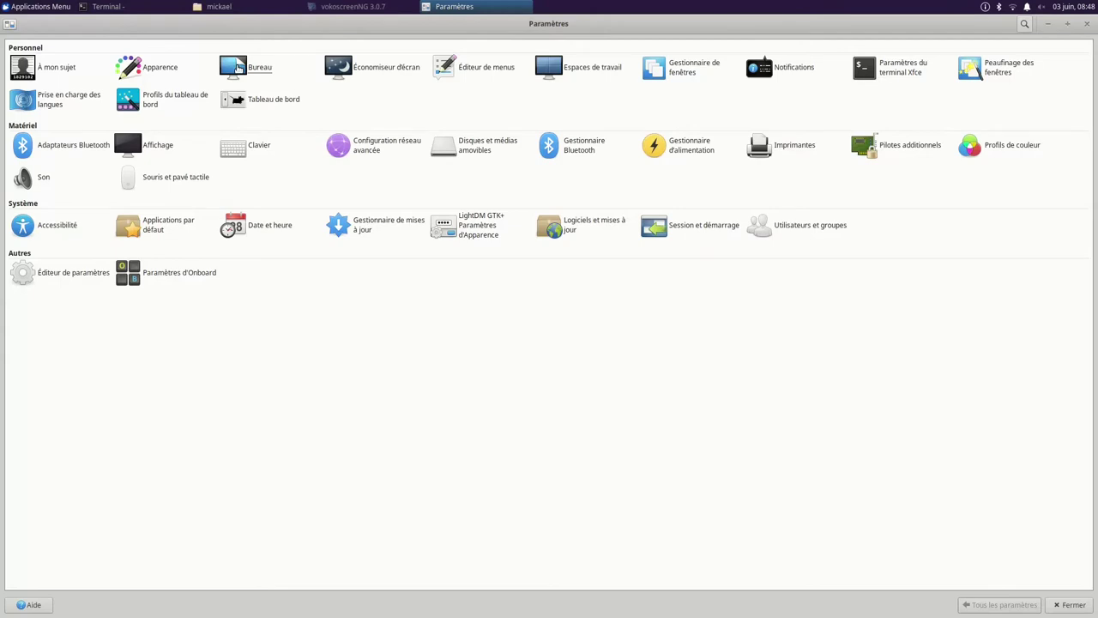
{"action": "left_click", "coordinate": [238, 68]}
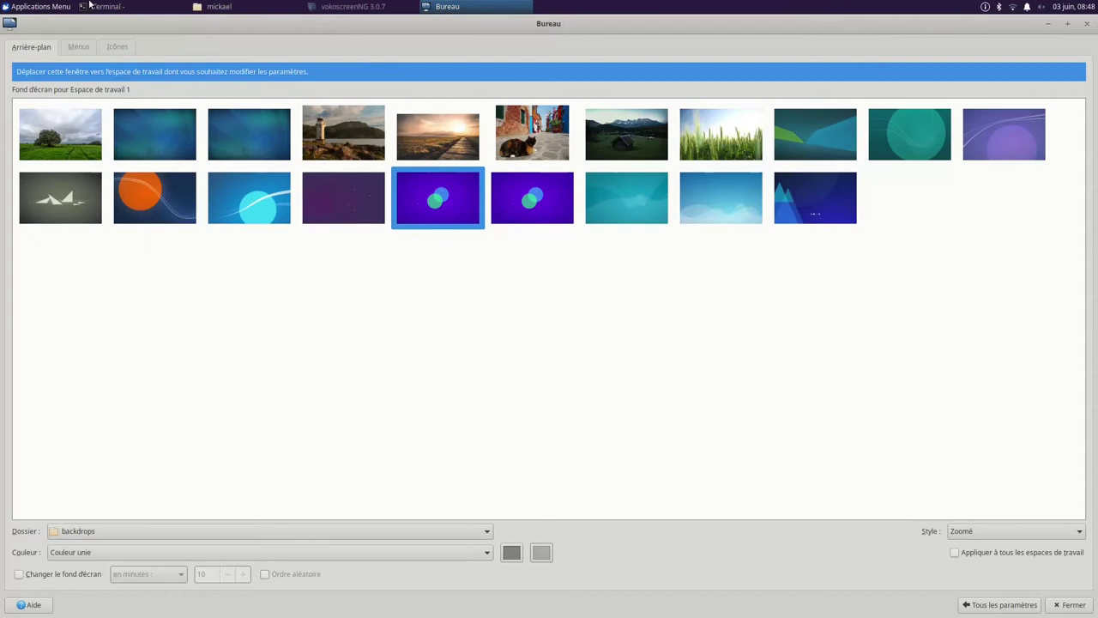
{"action": "left_click", "coordinate": [81, 48]}
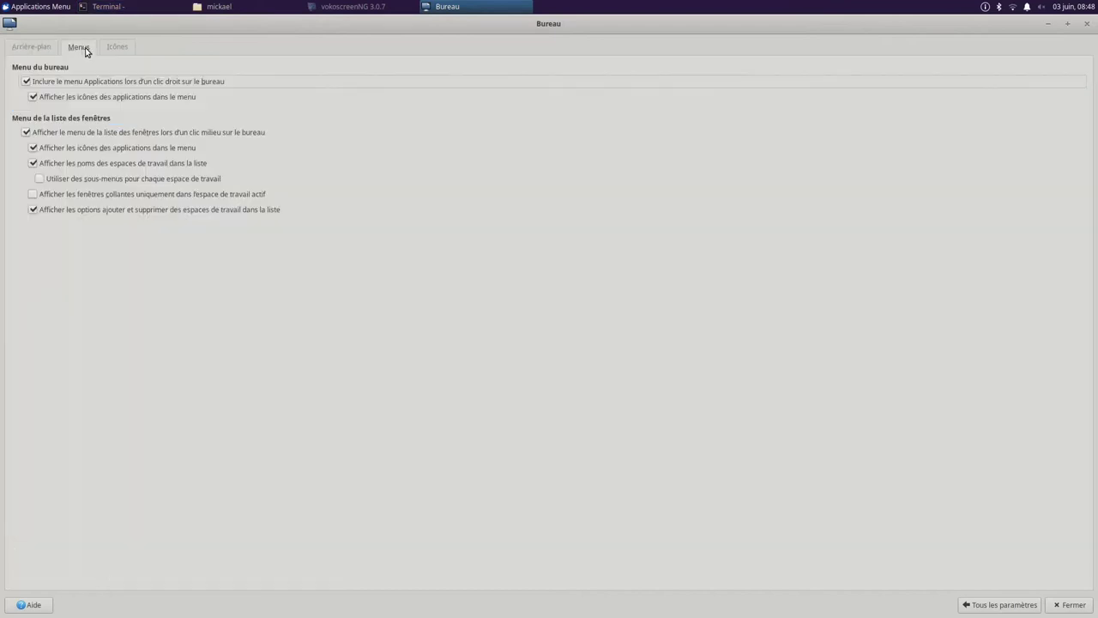
{"action": "left_click", "coordinate": [105, 46]}
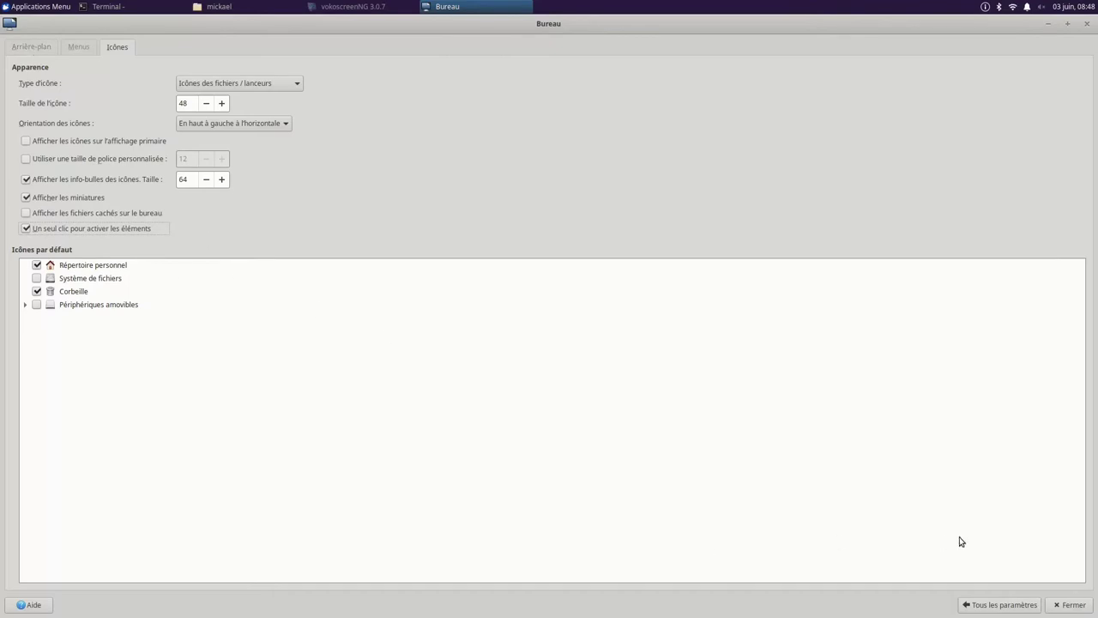
{"action": "left_click", "coordinate": [987, 605]}
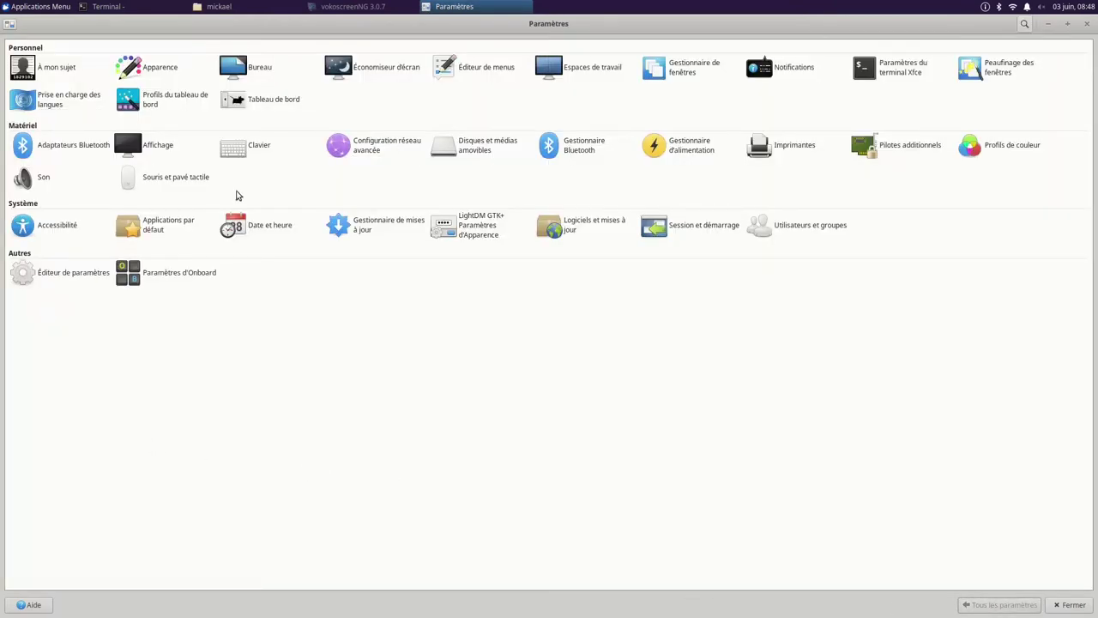
Step: Restore the settings window to its smaller size and set the screensaver's inactivity delay to 10 minutes
{"action": "left_click", "coordinate": [364, 76]}
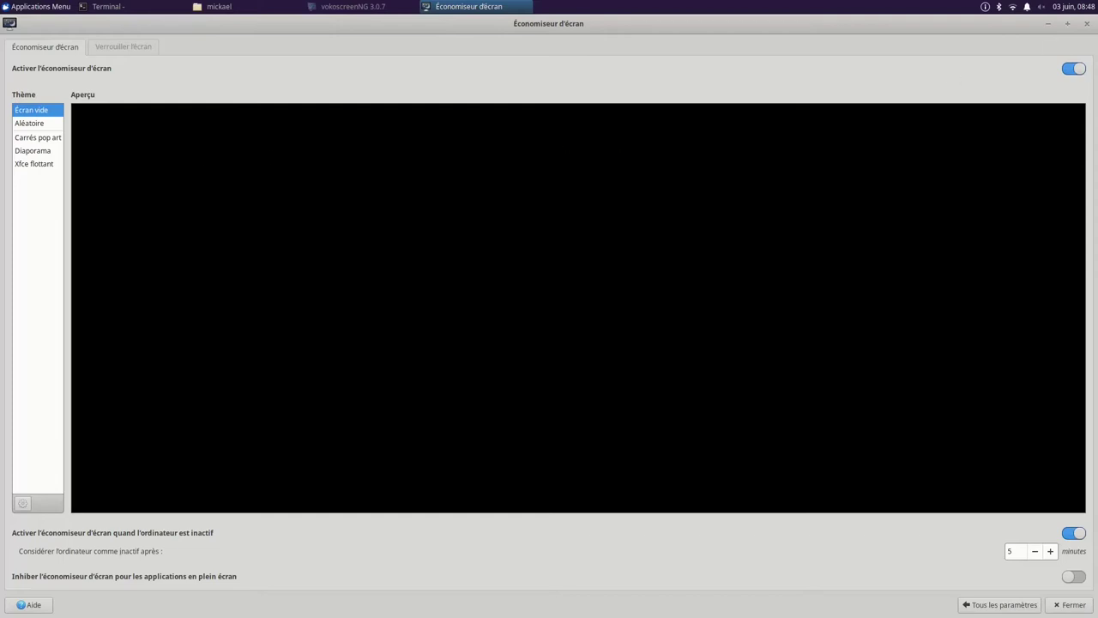
{"action": "left_click", "coordinate": [1068, 26]}
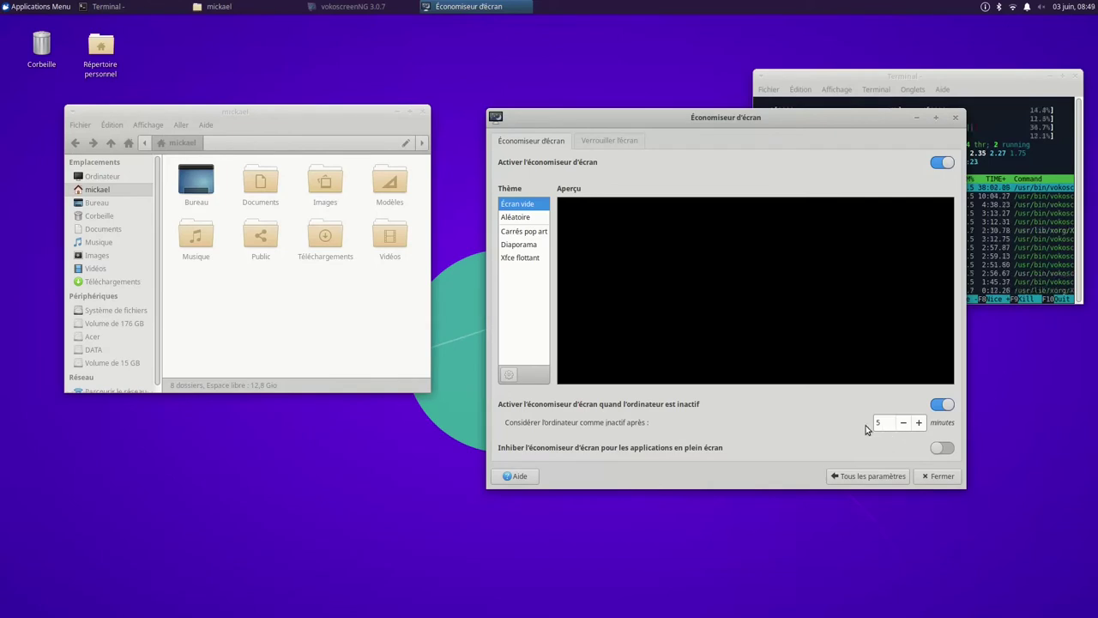
{"action": "left_click", "coordinate": [918, 424]}
{"action": "double_click", "coordinate": [918, 424]}
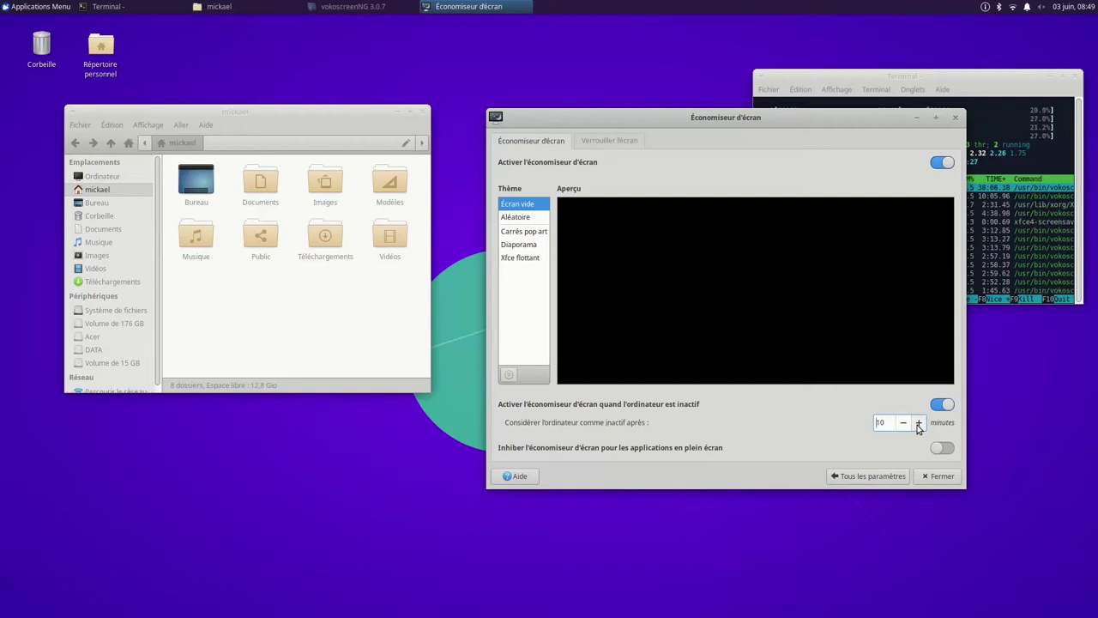
Step: Enable screen locking to inspect its options, disable it again and return to the settings overview
{"action": "left_click", "coordinate": [607, 141]}
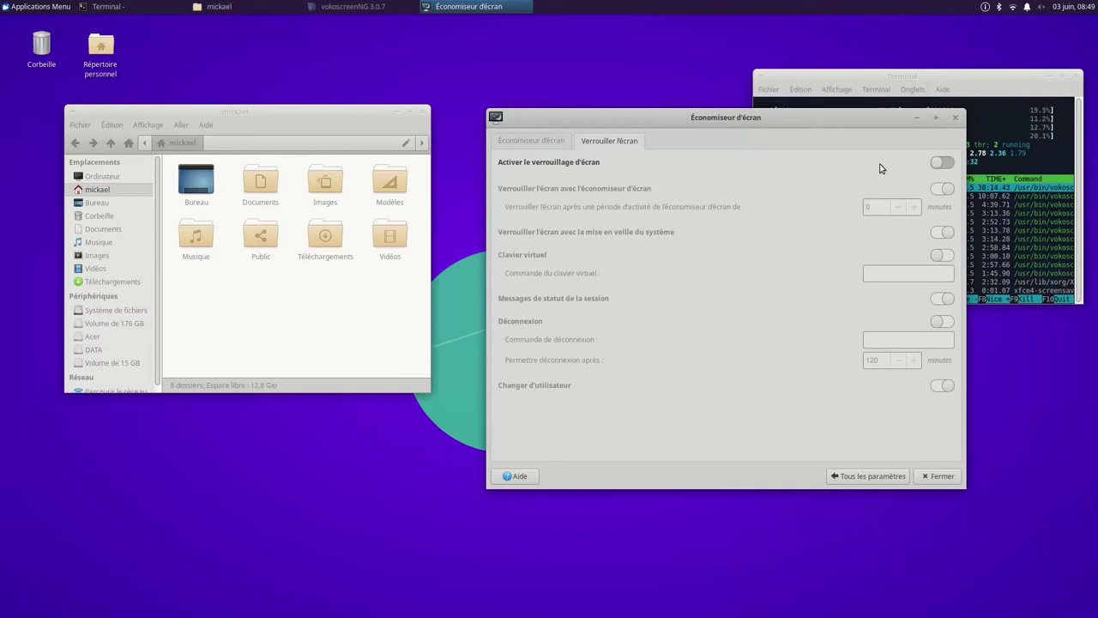
{"action": "left_click", "coordinate": [942, 163]}
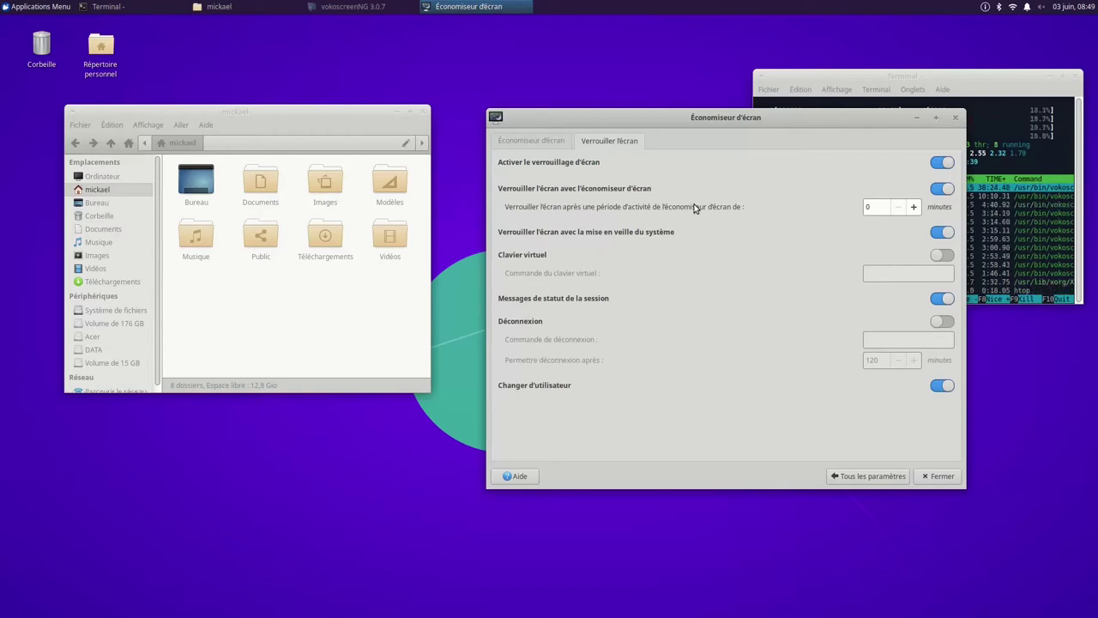
{"action": "left_click", "coordinate": [941, 163]}
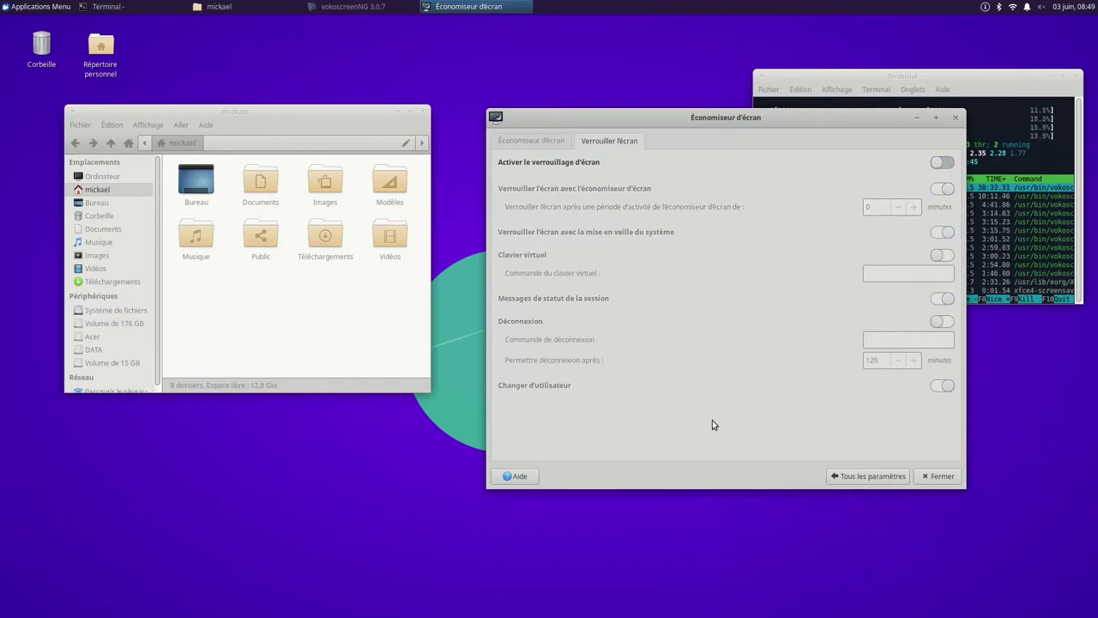
{"action": "left_click", "coordinate": [840, 477]}
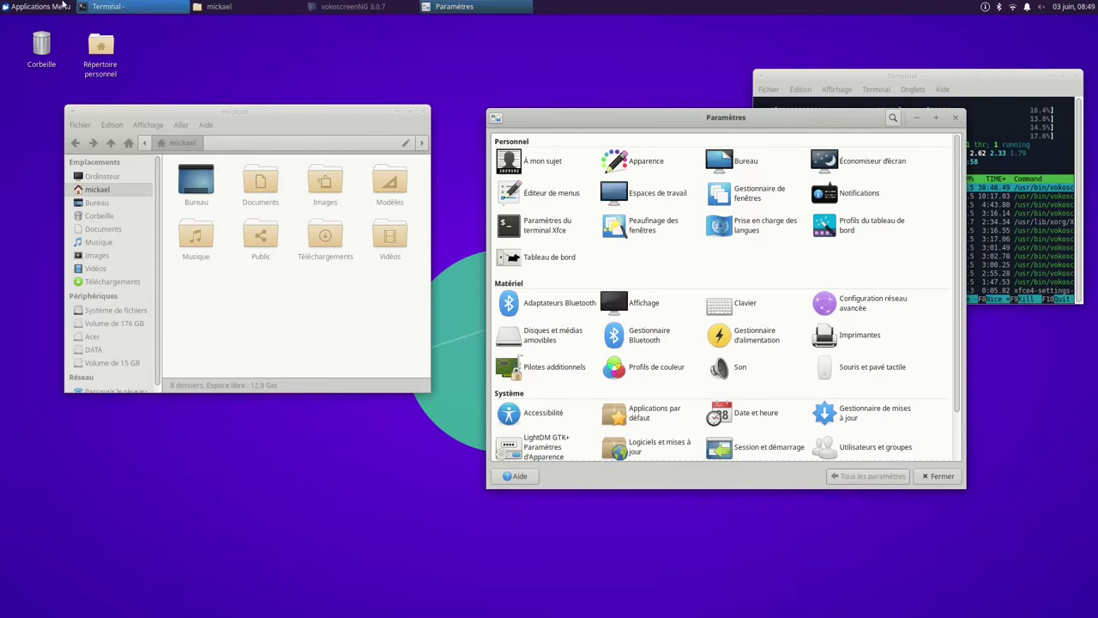
Step: Open the menu editor from the Whisker menu's context options, move its window aside and close it
{"action": "left_click", "coordinate": [5, 6]}
{"action": "right_click", "coordinate": [4, 6]}
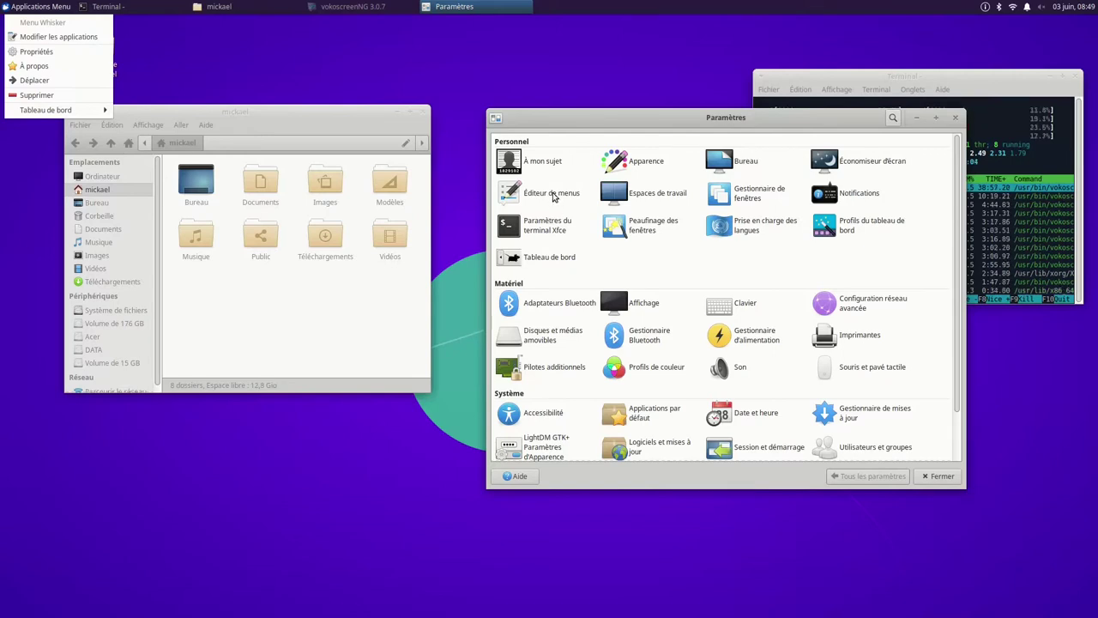
{"action": "left_click", "coordinate": [73, 37]}
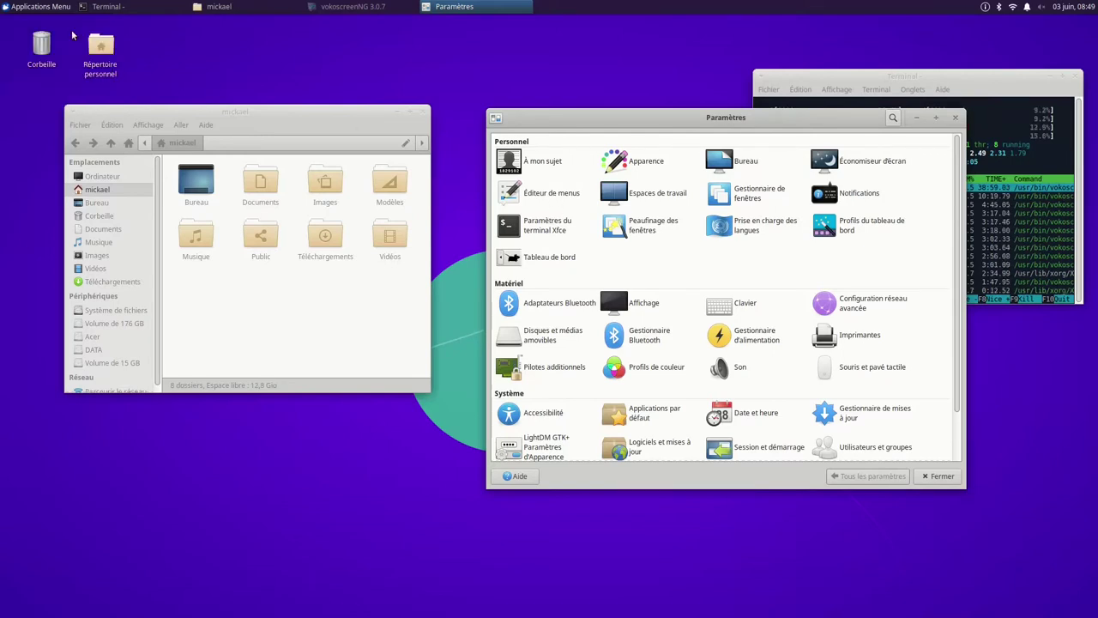
{"action": "left_click_drag", "start_coordinate": [600, 151], "coordinate": [334, 110]}
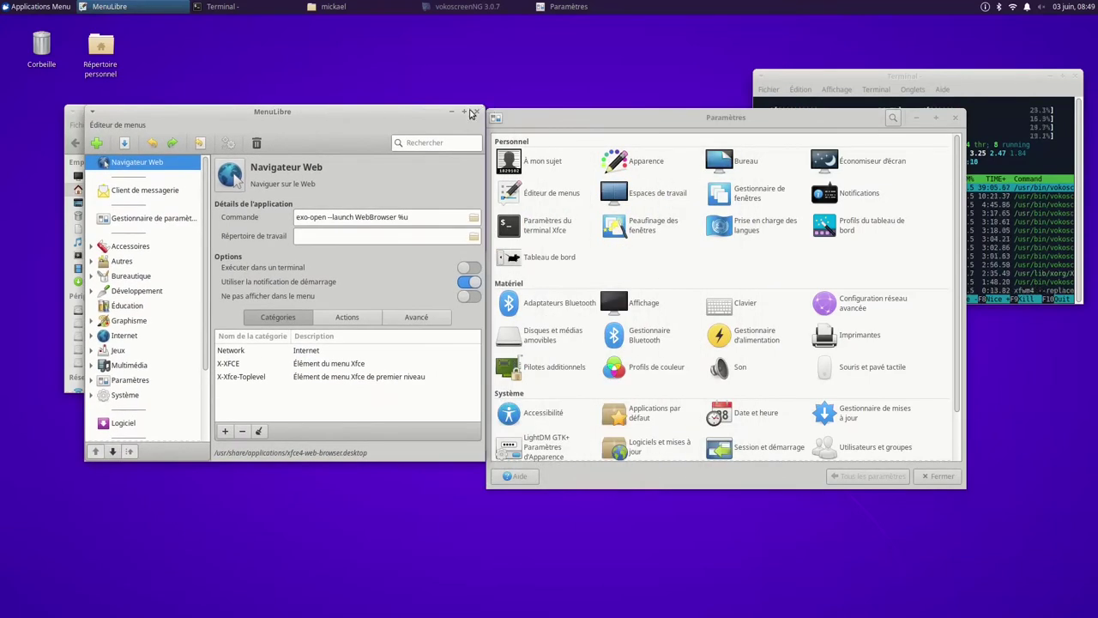
{"action": "left_click", "coordinate": [477, 113]}
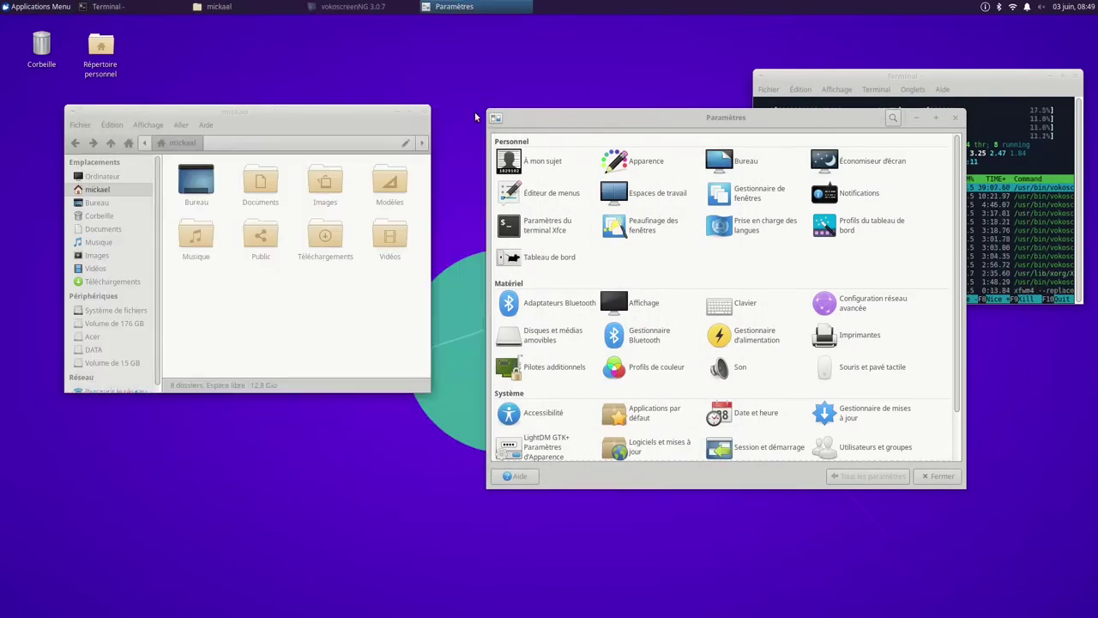
Step: View the favourites in the applications menu, open the menu editor from the settings overview and close it
{"action": "left_click", "coordinate": [38, 6]}
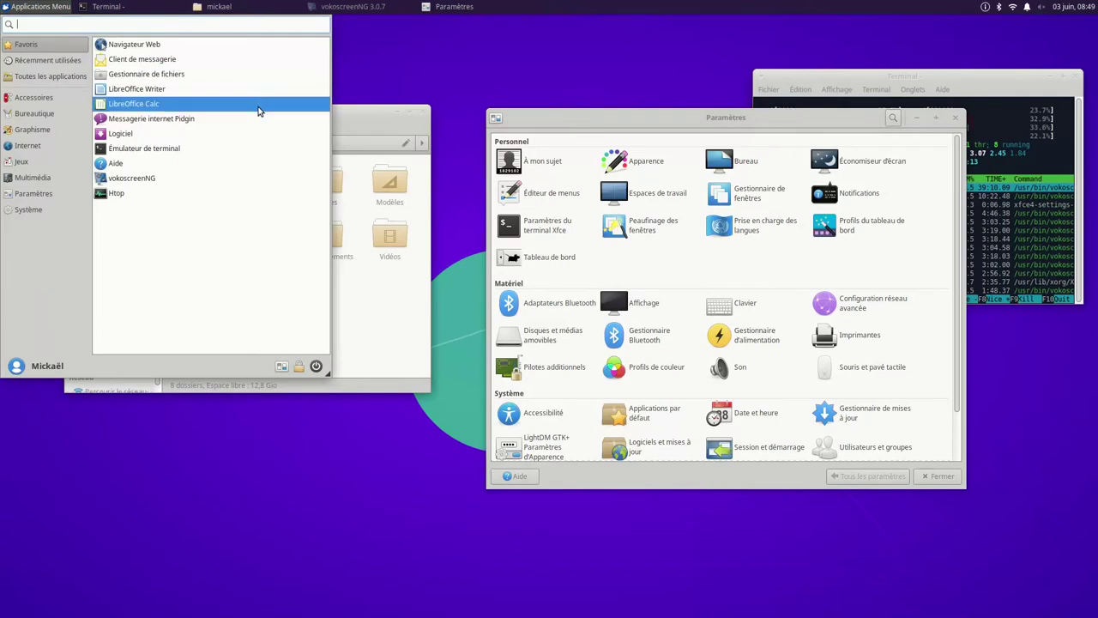
{"action": "left_click", "coordinate": [556, 191]}
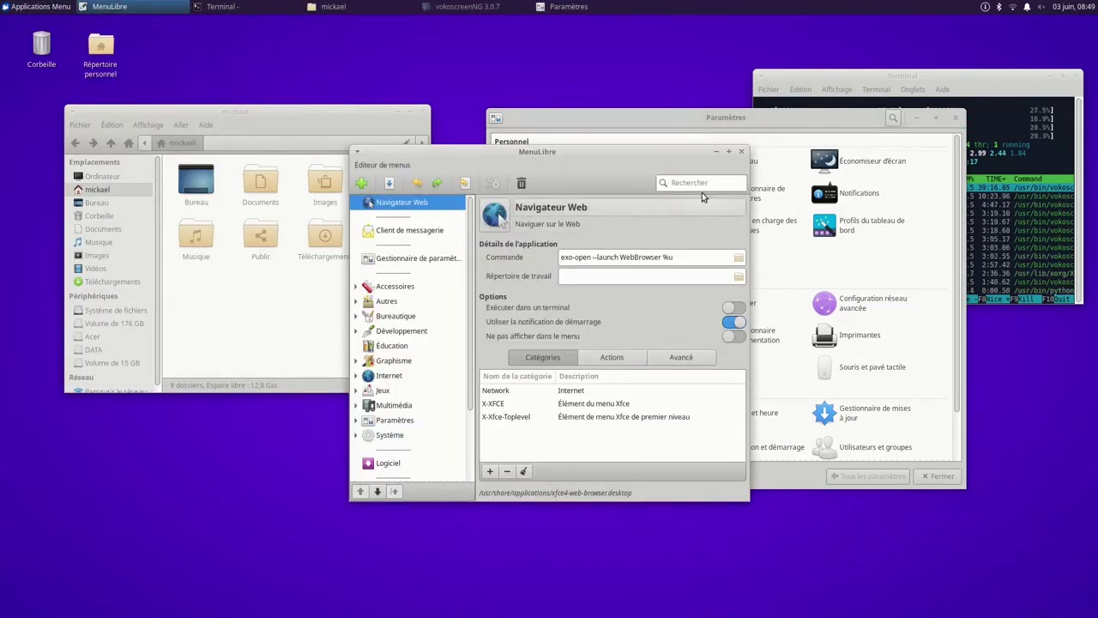
{"action": "left_click", "coordinate": [741, 151]}
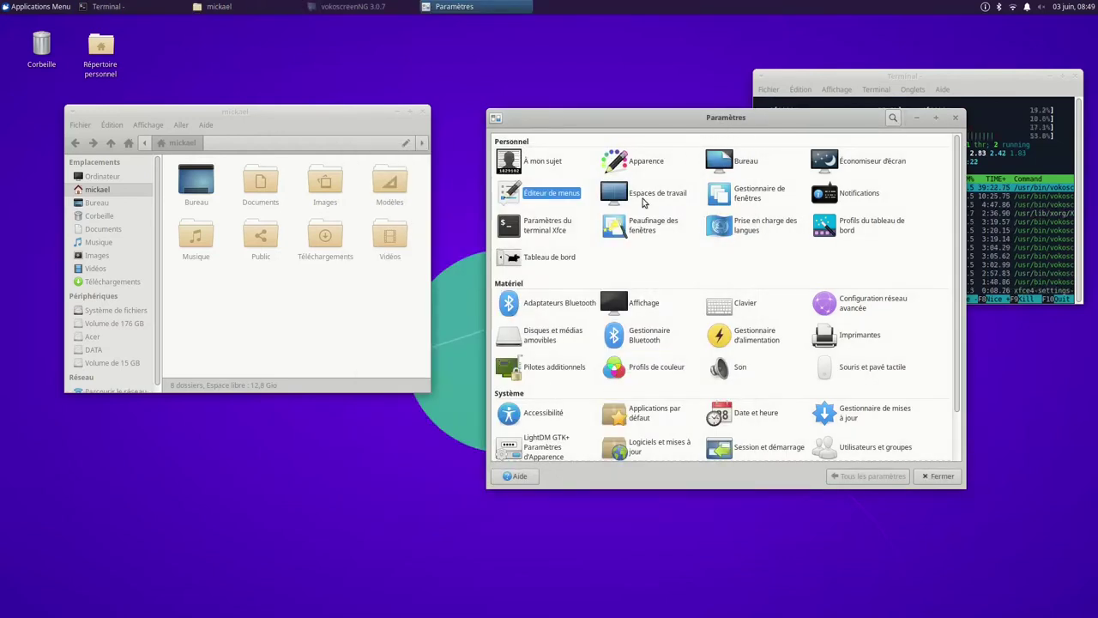
Step: Open the workspace settings, move the window toward the middle of the desktop and set the number of workspaces to 3
{"action": "left_click", "coordinate": [643, 198]}
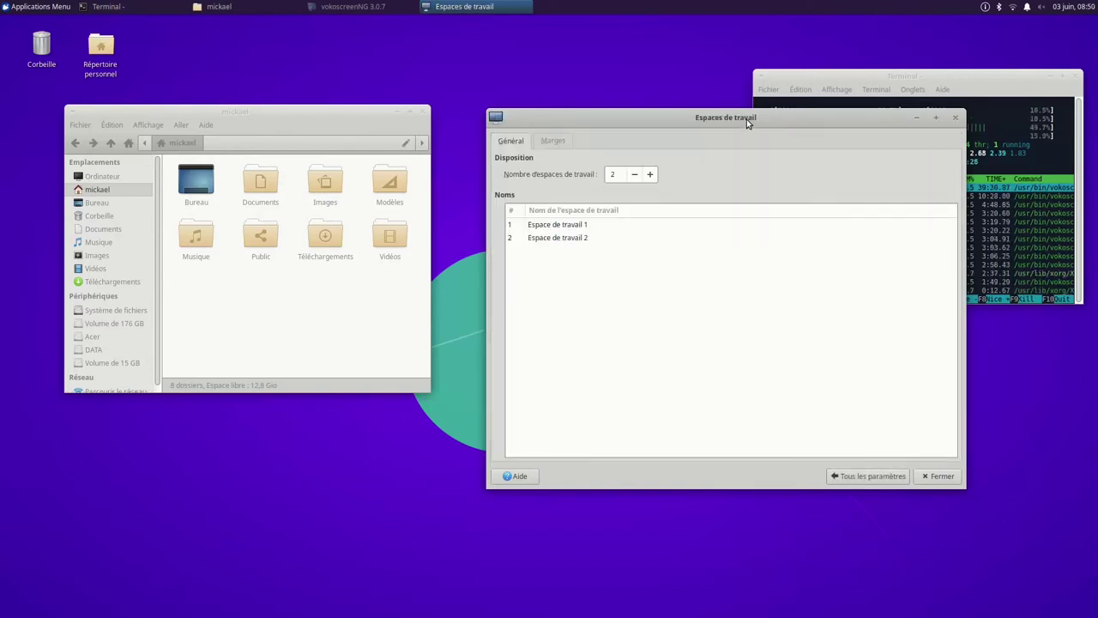
{"action": "left_click_drag", "start_coordinate": [747, 119], "coordinate": [599, 113]}
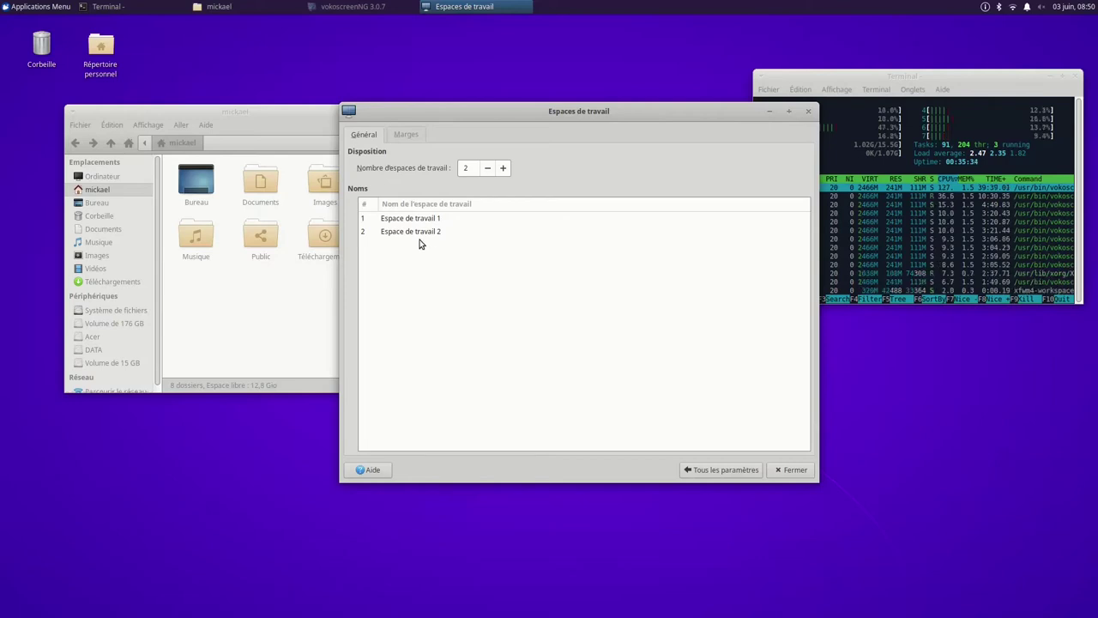
{"action": "left_click", "coordinate": [503, 168]}
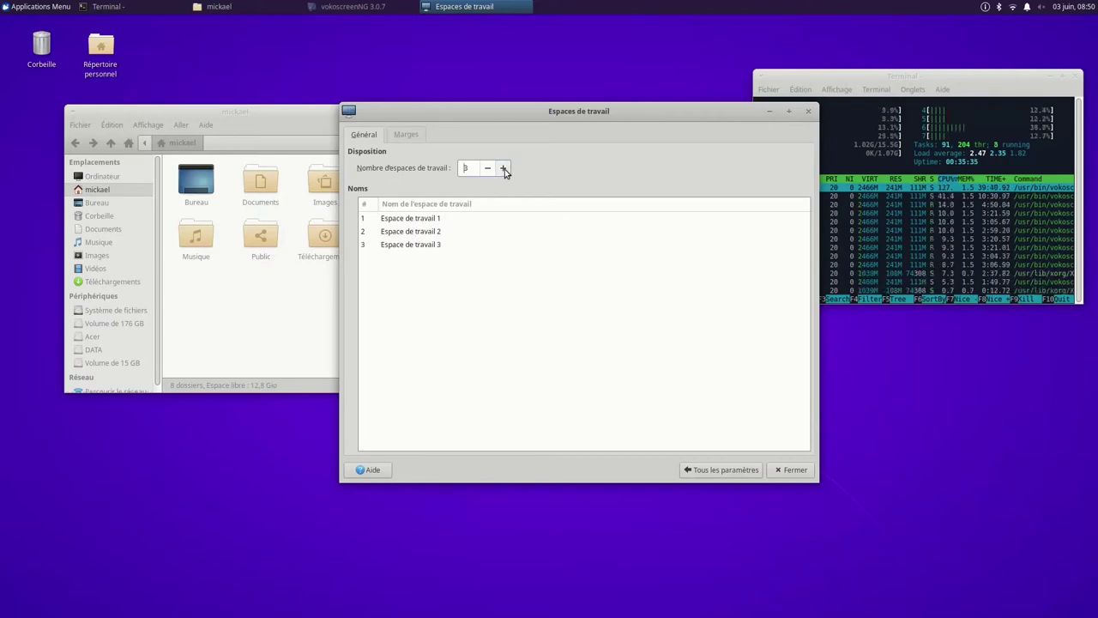
Step: Inspect the workspace margins, return to the general workspace options and close the settings
{"action": "left_click", "coordinate": [395, 137]}
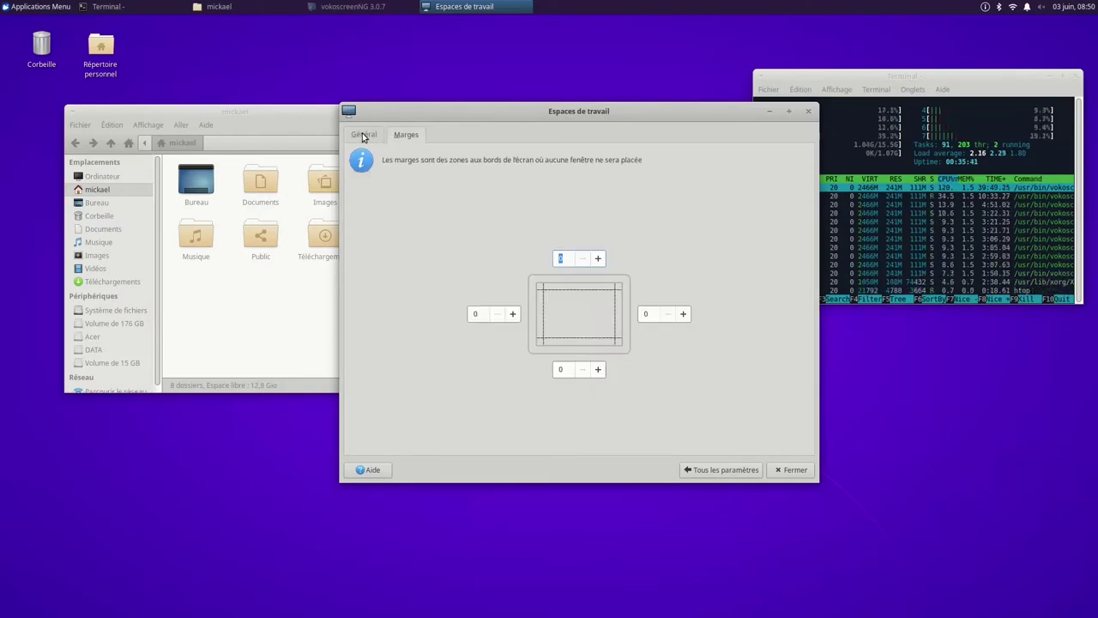
{"action": "left_click", "coordinate": [363, 136]}
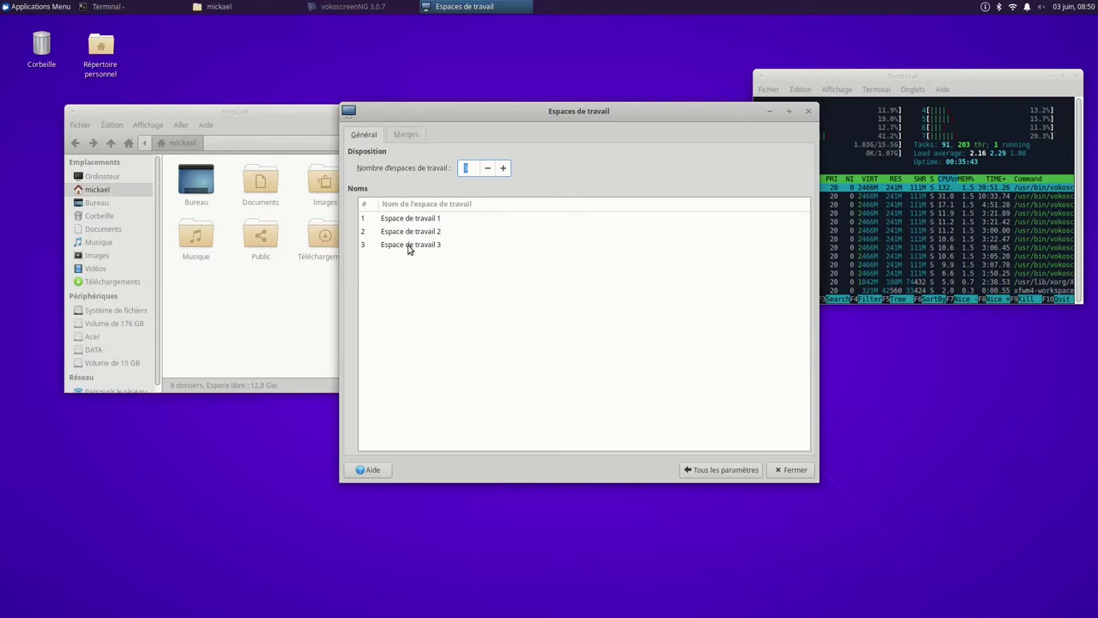
{"action": "left_click", "coordinate": [792, 470]}
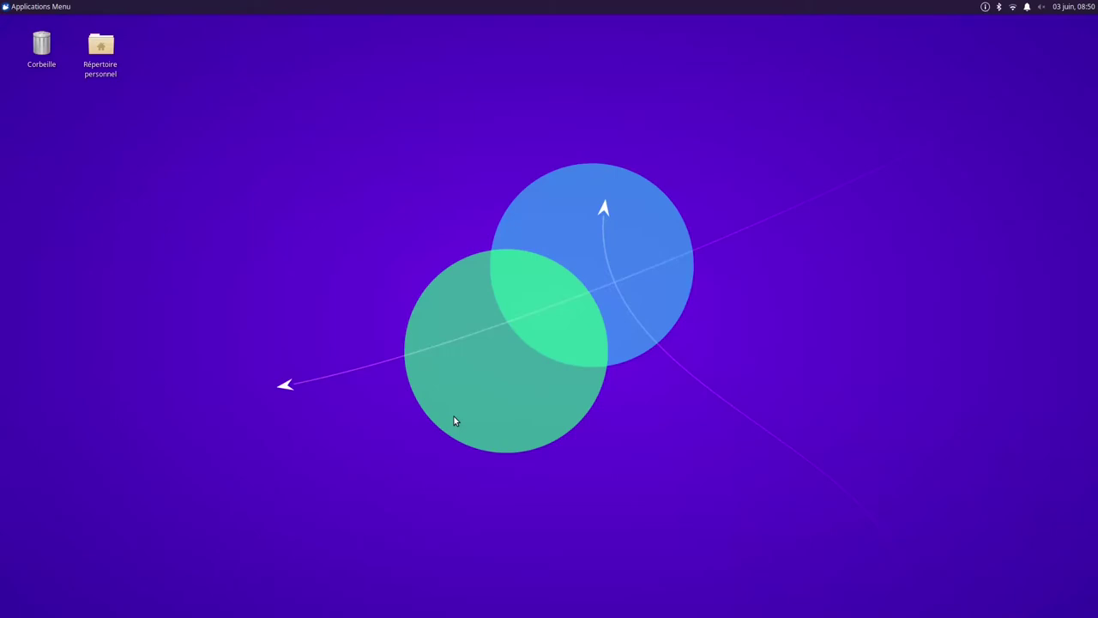
Step: View the desktop's context options, open the home folder from the desktop and shift focus back to the desktop
{"action": "right_click", "coordinate": [455, 420]}
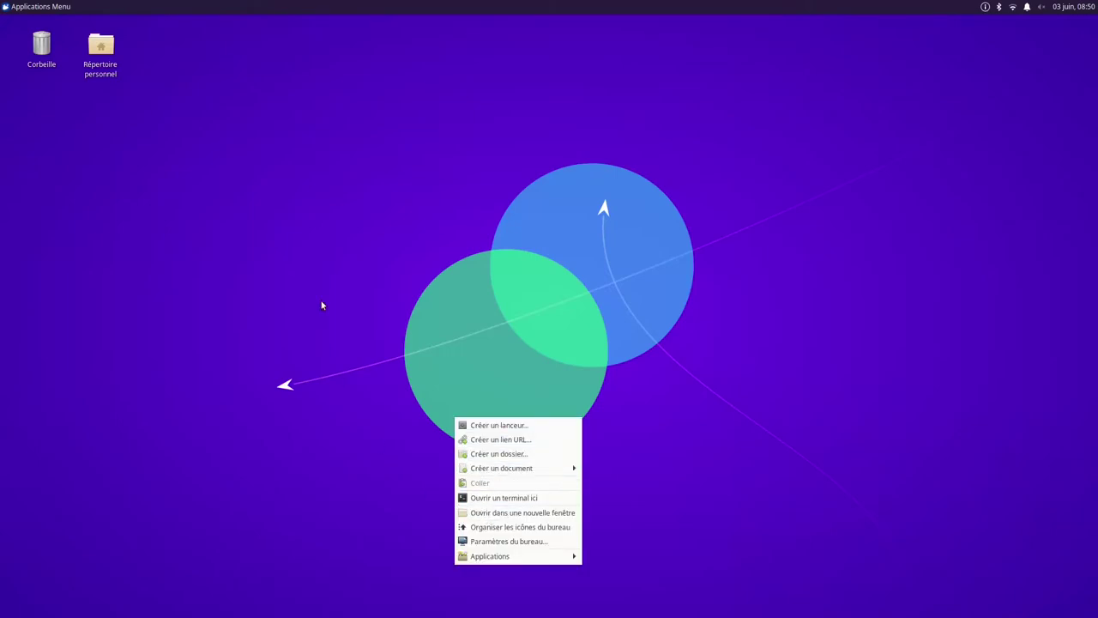
{"action": "left_click", "coordinate": [115, 79]}
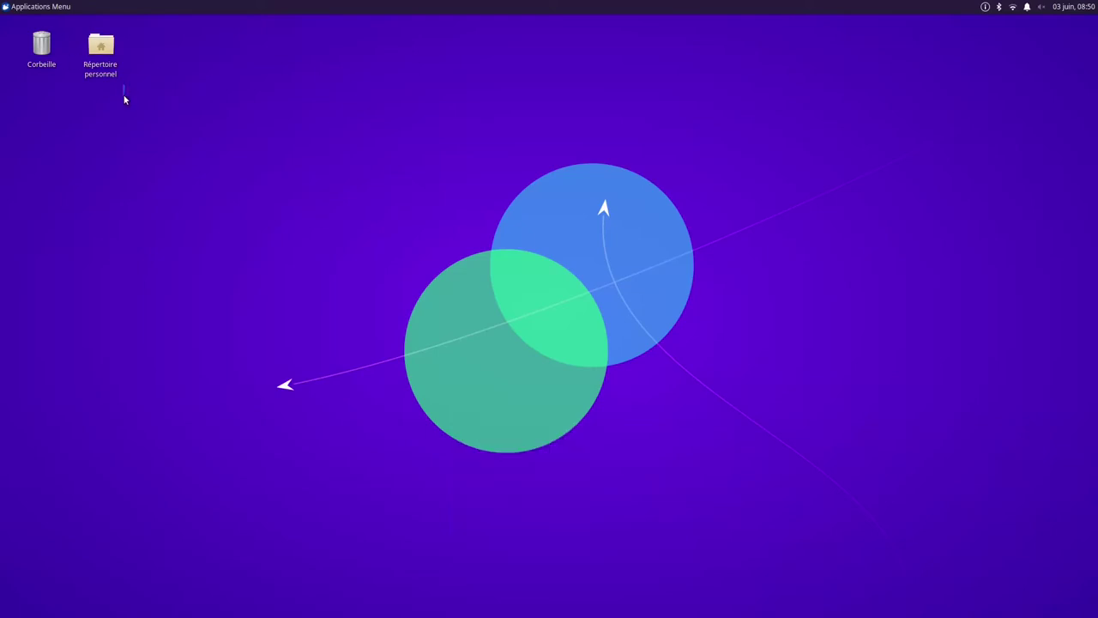
{"action": "double_click", "coordinate": [111, 44]}
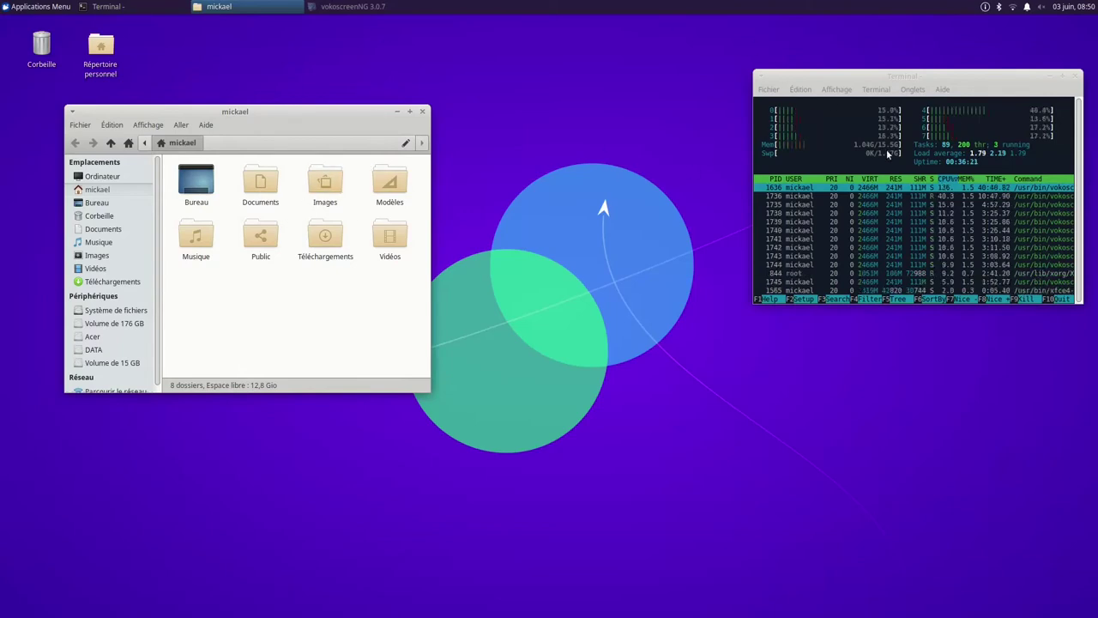
{"action": "left_click", "coordinate": [655, 177]}
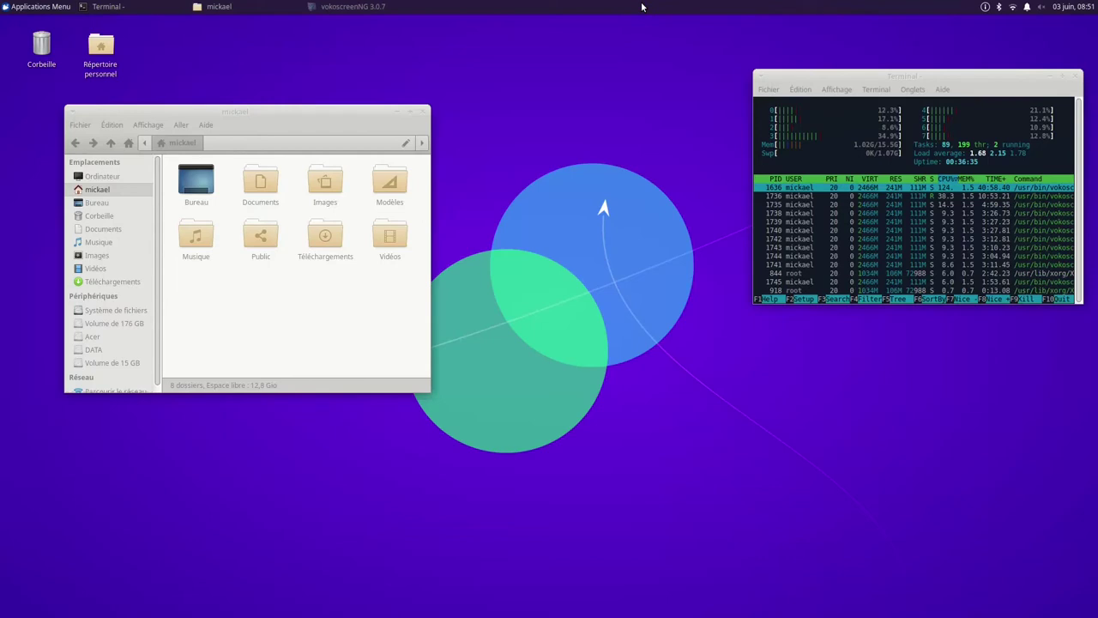
Step: Bring the file manager window into focus and show the Jeux category in the applications menu
{"action": "left_click", "coordinate": [218, 6]}
{"action": "left_click", "coordinate": [43, 6]}
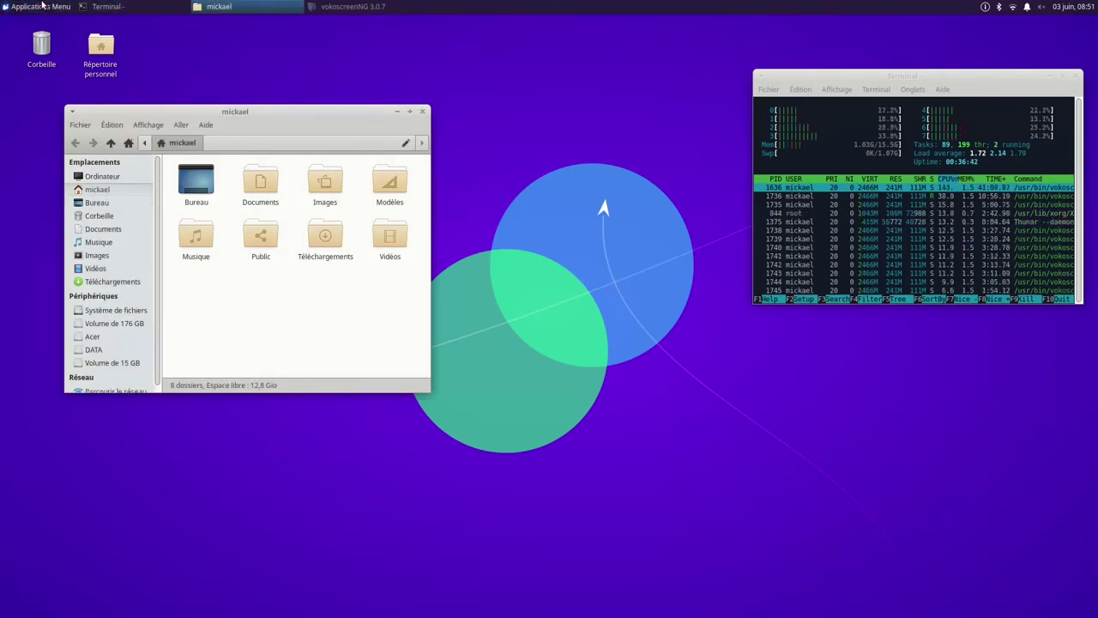
{"action": "left_click", "coordinate": [25, 161]}
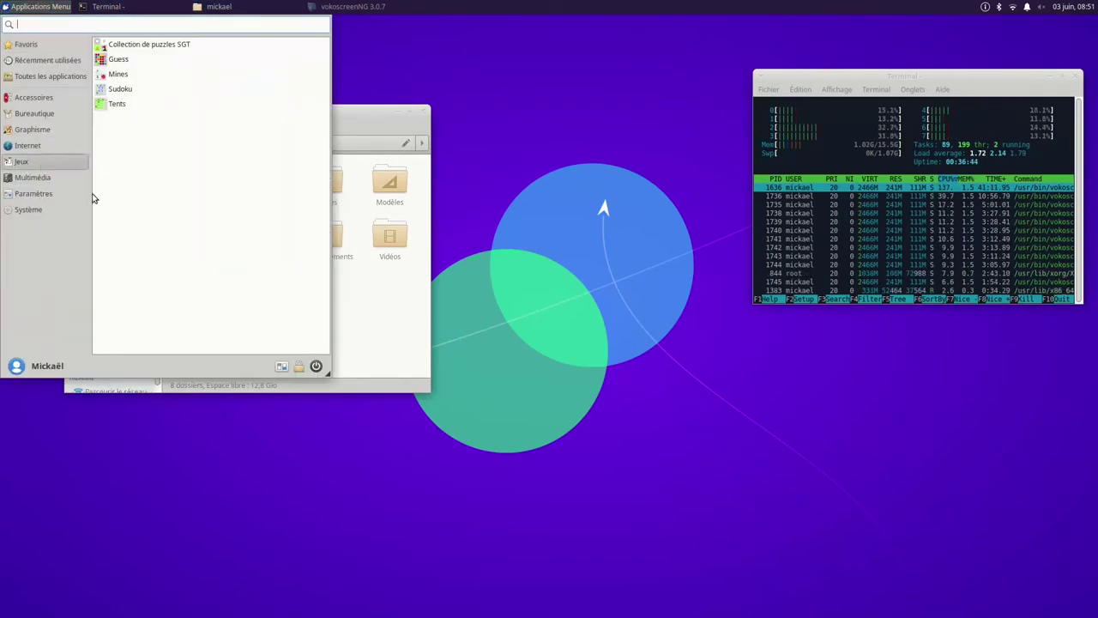
Step: Open the Tableau de bord settings from the settings overview and restore the maximized window to its normal size
{"action": "left_click", "coordinate": [281, 367]}
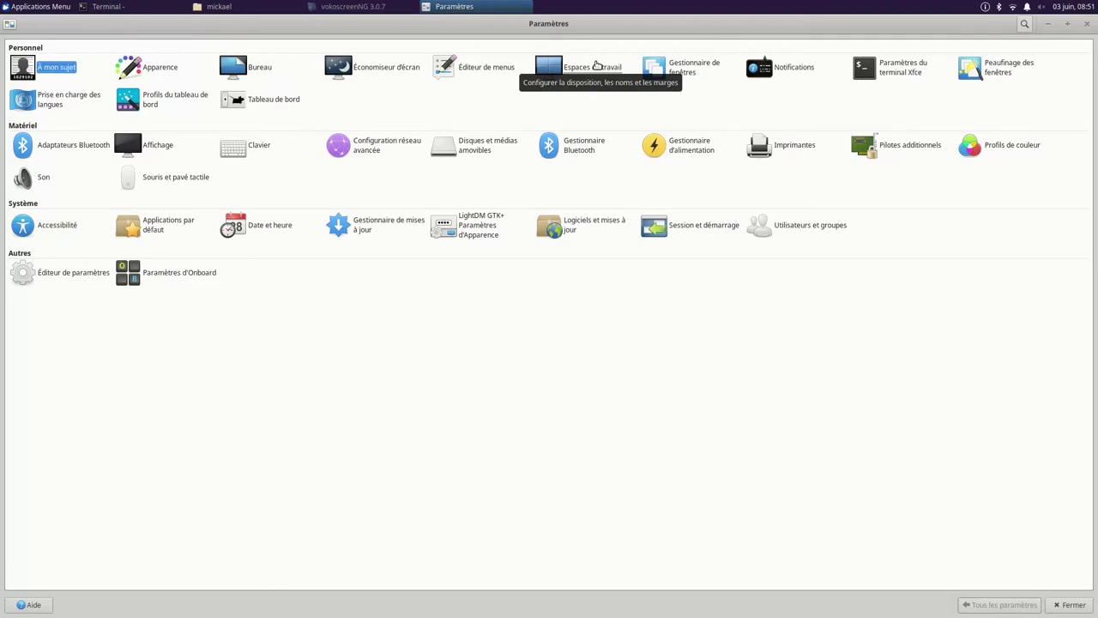
{"action": "left_click", "coordinate": [273, 99]}
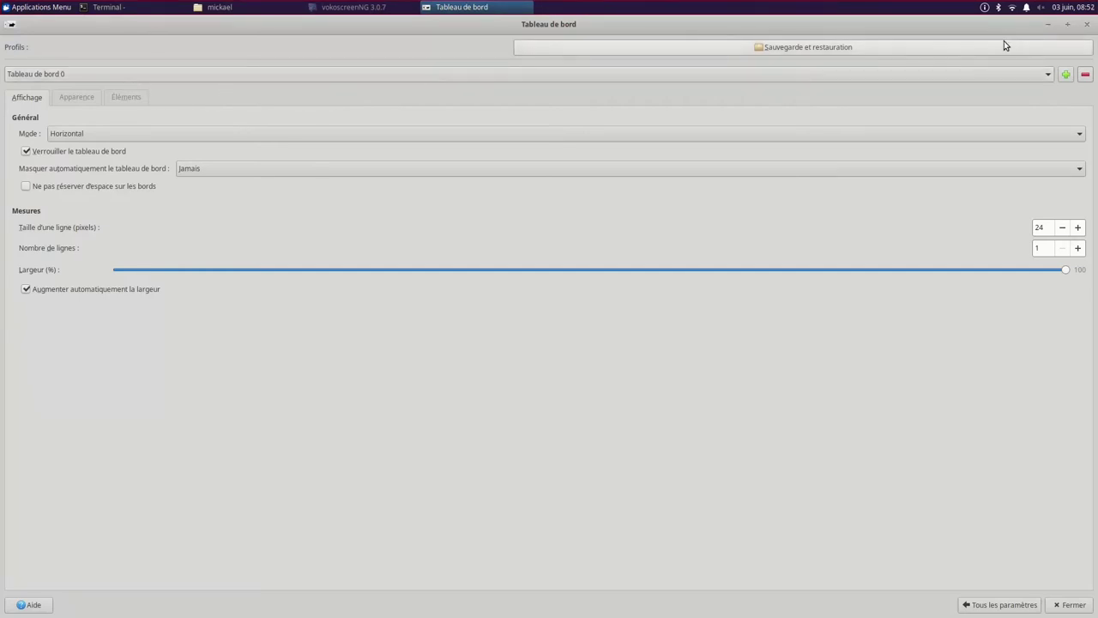
{"action": "left_click", "coordinate": [1069, 26]}
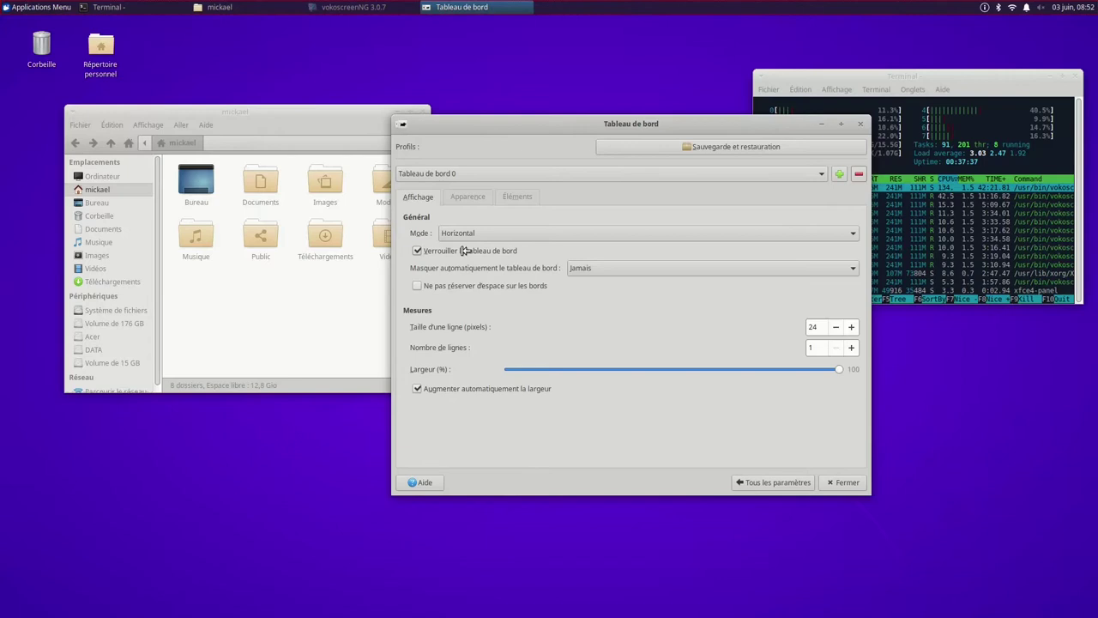
Step: Unlock the panel and move it to the bottom edge of the desktop
{"action": "left_click", "coordinate": [418, 252]}
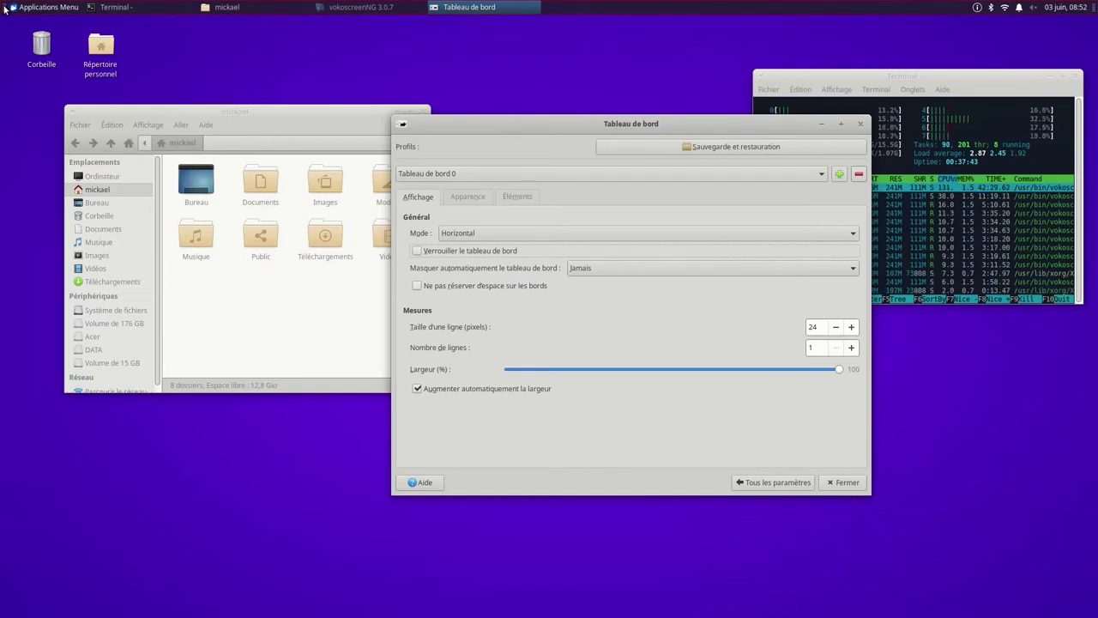
{"action": "left_click_drag", "start_coordinate": [4, 7], "coordinate": [2, 600]}
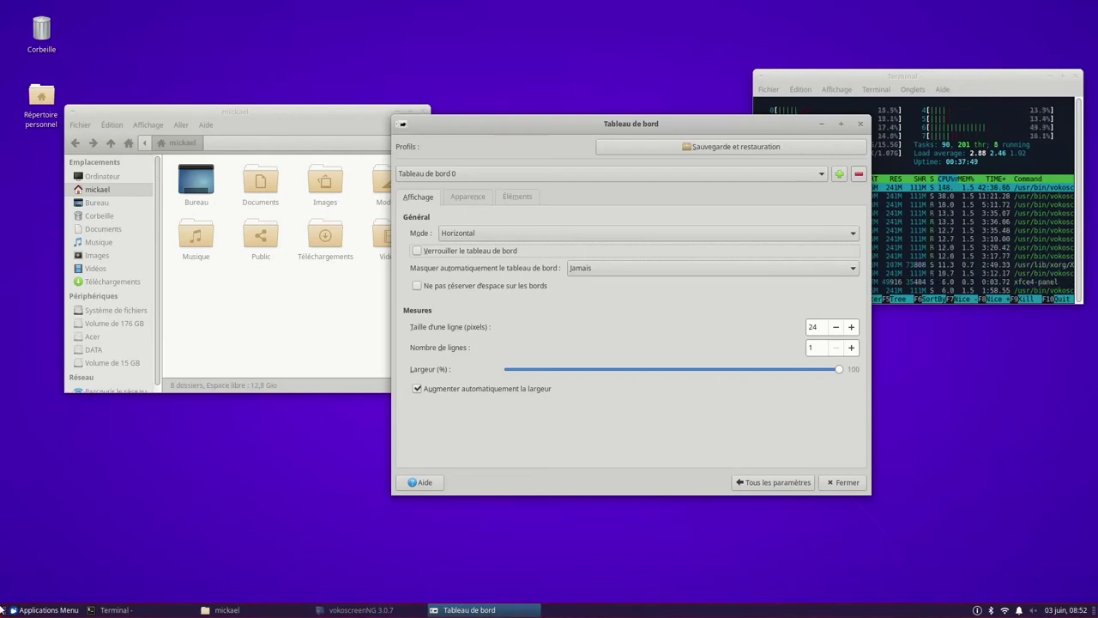
Step: Try the panel modes Vertical and Barre du bureau, and return the panel to Horizontal mode
{"action": "left_click", "coordinate": [791, 234]}
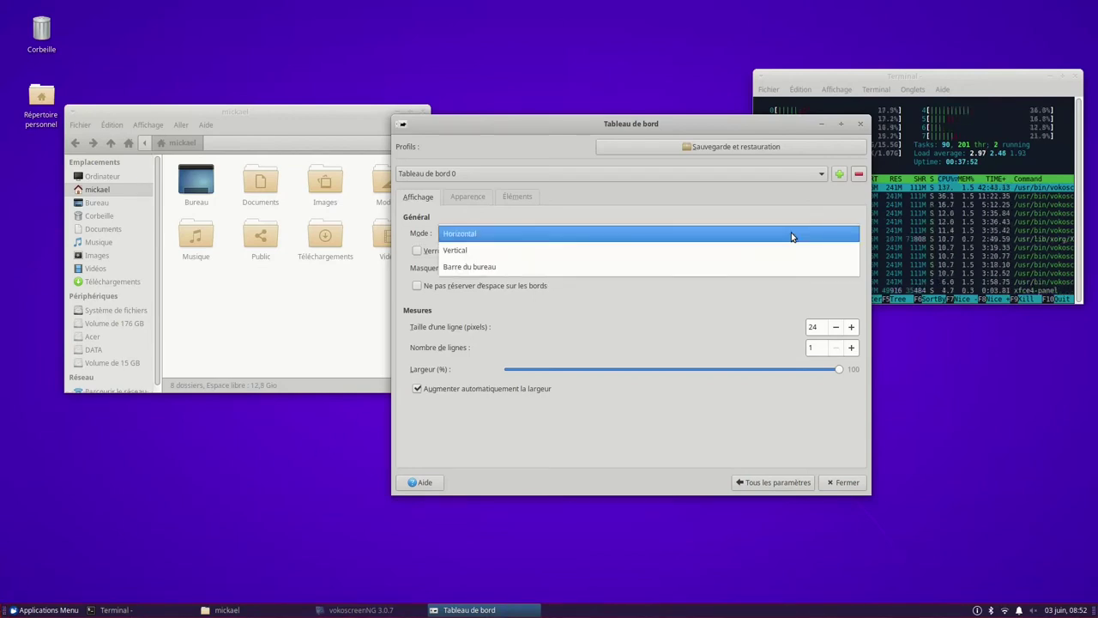
{"action": "left_click", "coordinate": [490, 250]}
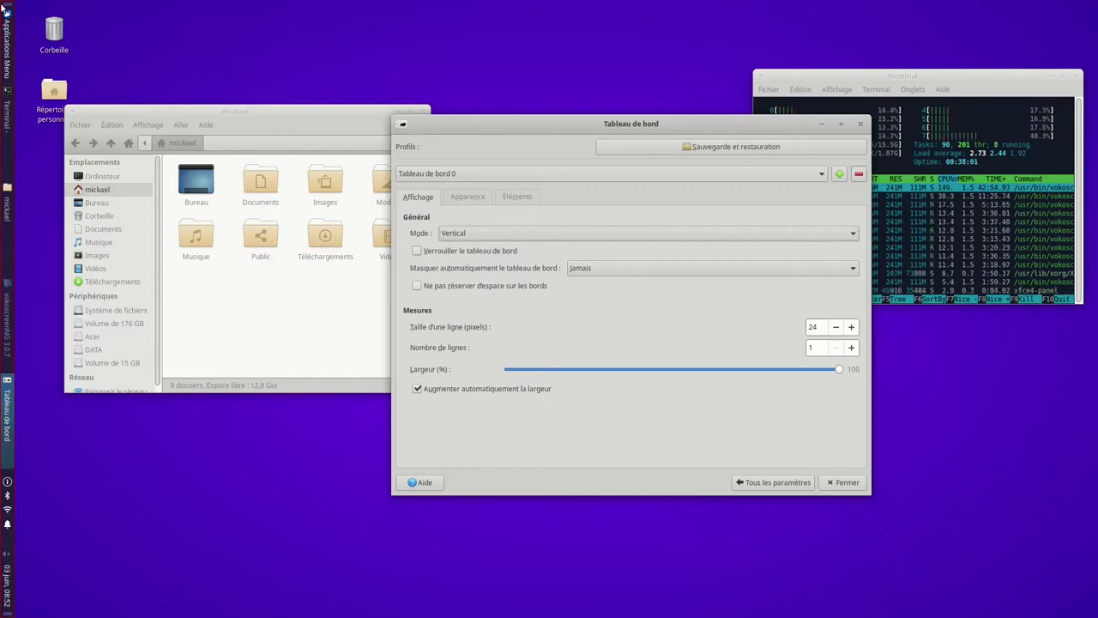
{"action": "mouse_move", "coordinate": [4, 7]}
{"action": "left_mouse_down"}
{"action": "mouse_move", "coordinate": [1090, 8]}
{"action": "mouse_move", "coordinate": [3, 5]}
{"action": "left_mouse_up"}
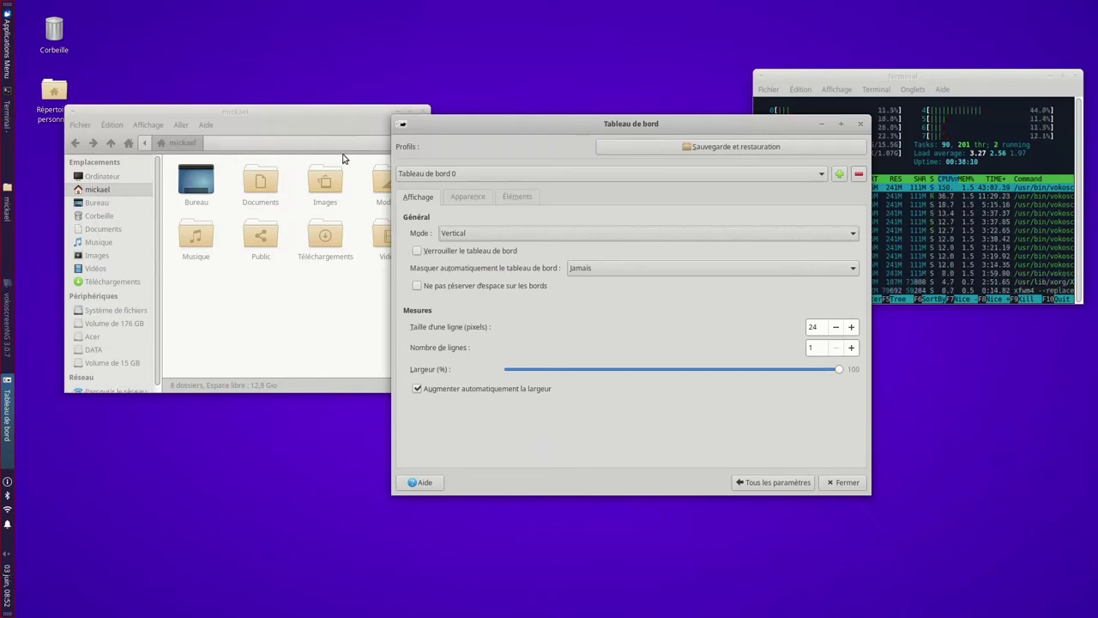
{"action": "left_click", "coordinate": [493, 238]}
{"action": "left_click", "coordinate": [492, 251]}
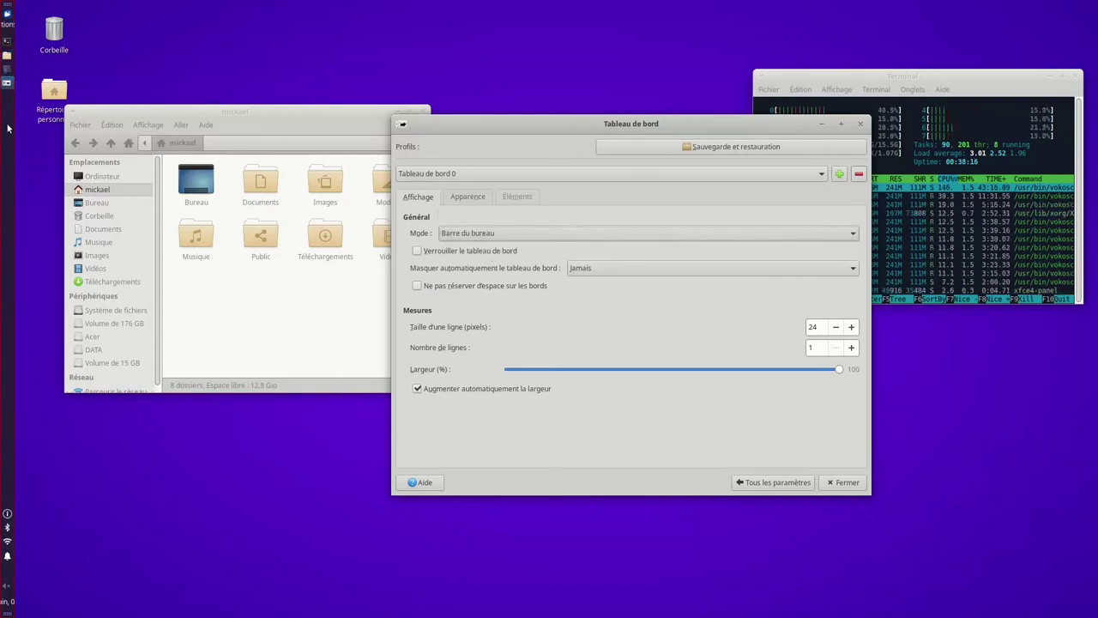
{"action": "left_click", "coordinate": [513, 235]}
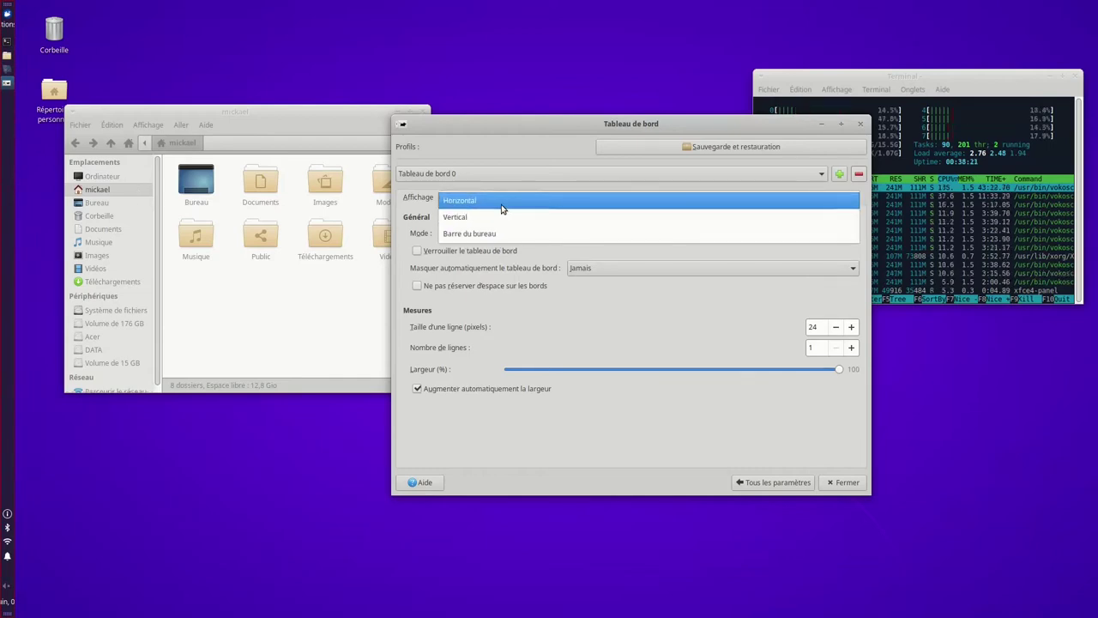
{"action": "left_click", "coordinate": [501, 203]}
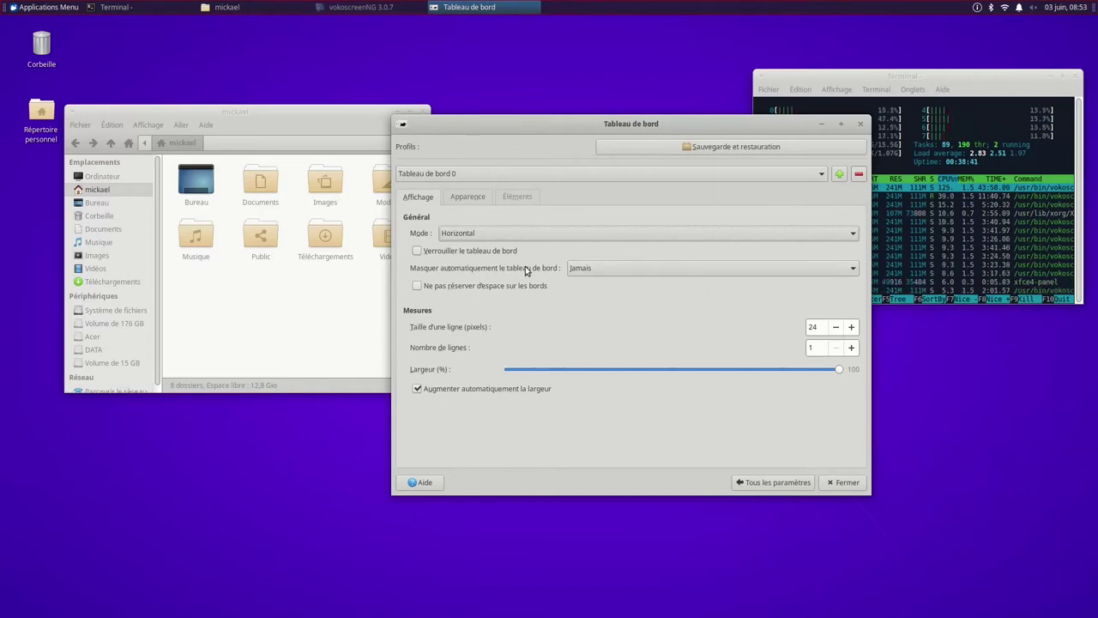
Step: Try automatic hiding of the panel with Intelligemment and leave it set to Toujours
{"action": "left_click", "coordinate": [598, 269]}
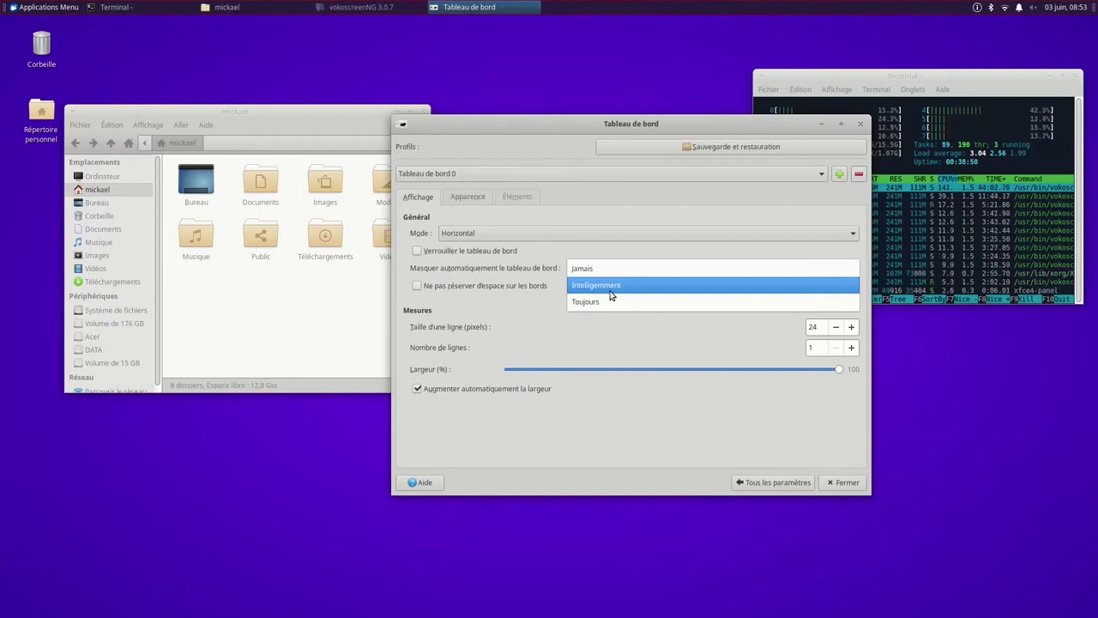
{"action": "left_click", "coordinate": [611, 295]}
{"action": "left_click", "coordinate": [609, 268]}
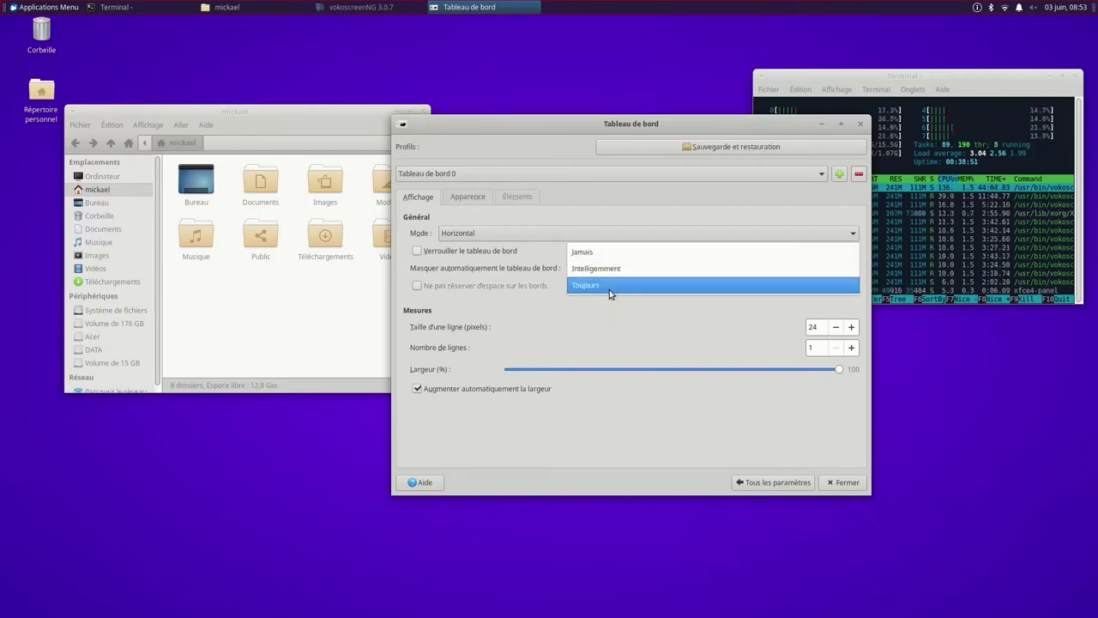
{"action": "left_click", "coordinate": [610, 289]}
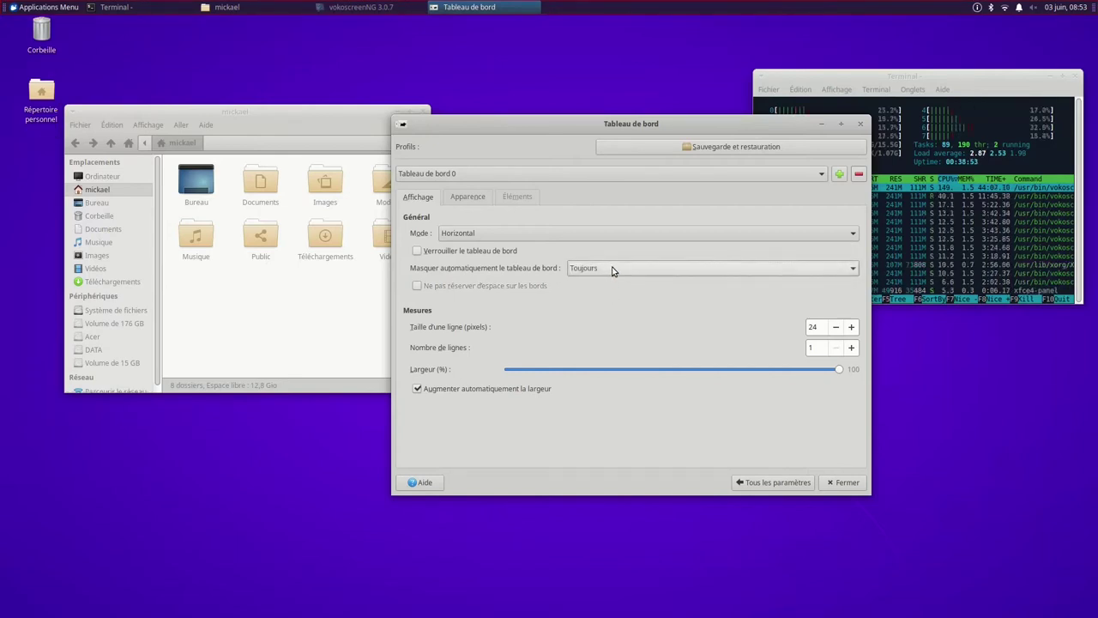
{"action": "left_click", "coordinate": [613, 270]}
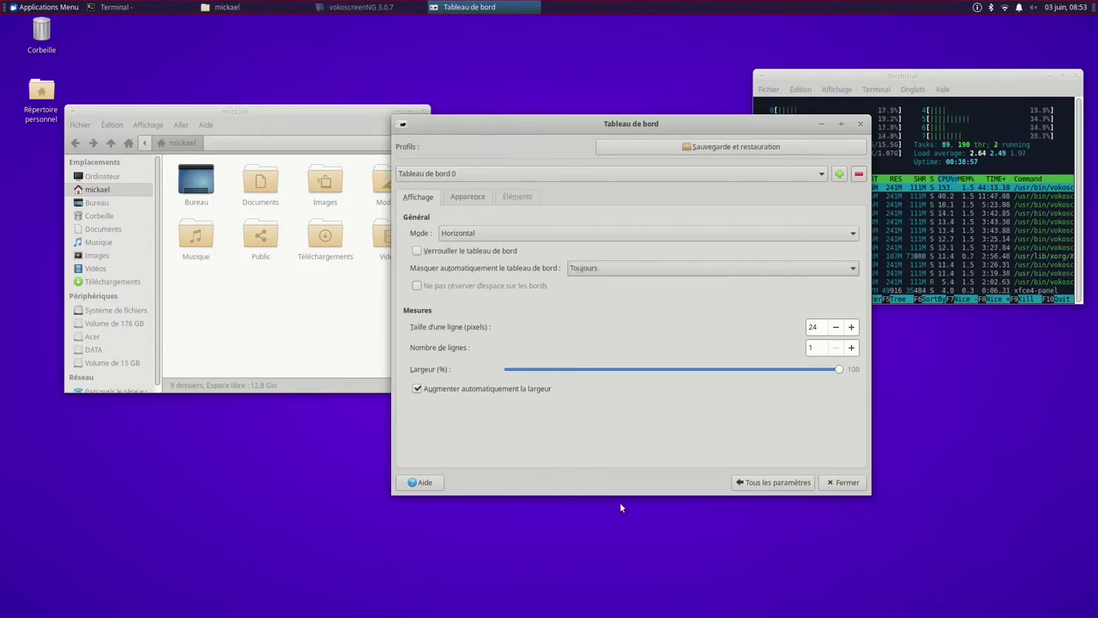
Step: Lock the panel again and return to the overview of all settings
{"action": "left_click", "coordinate": [417, 251]}
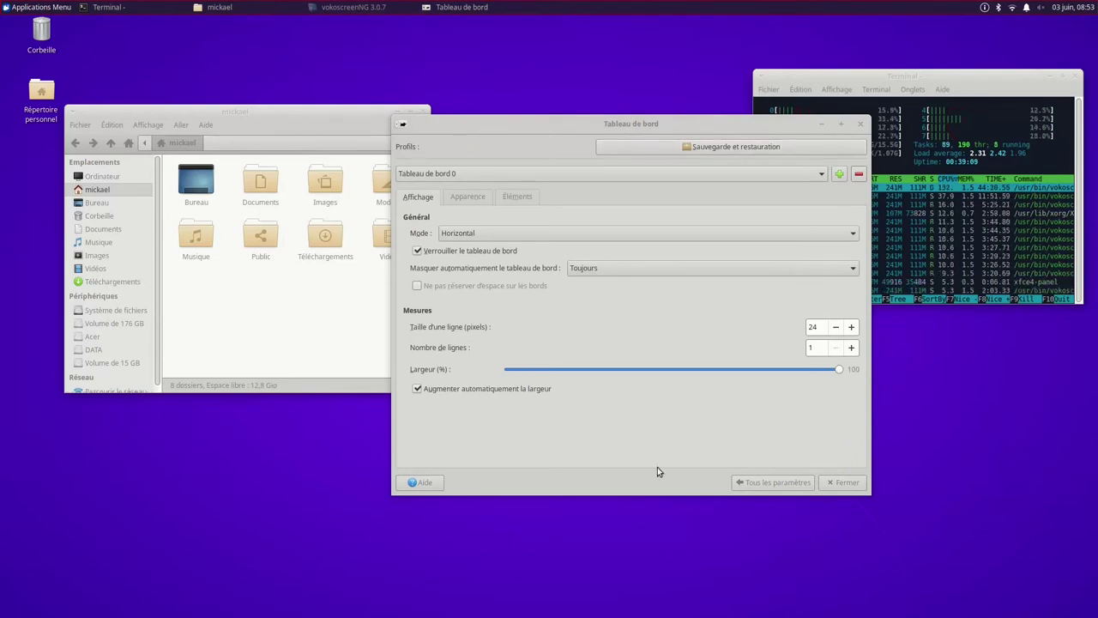
{"action": "left_click", "coordinate": [762, 483]}
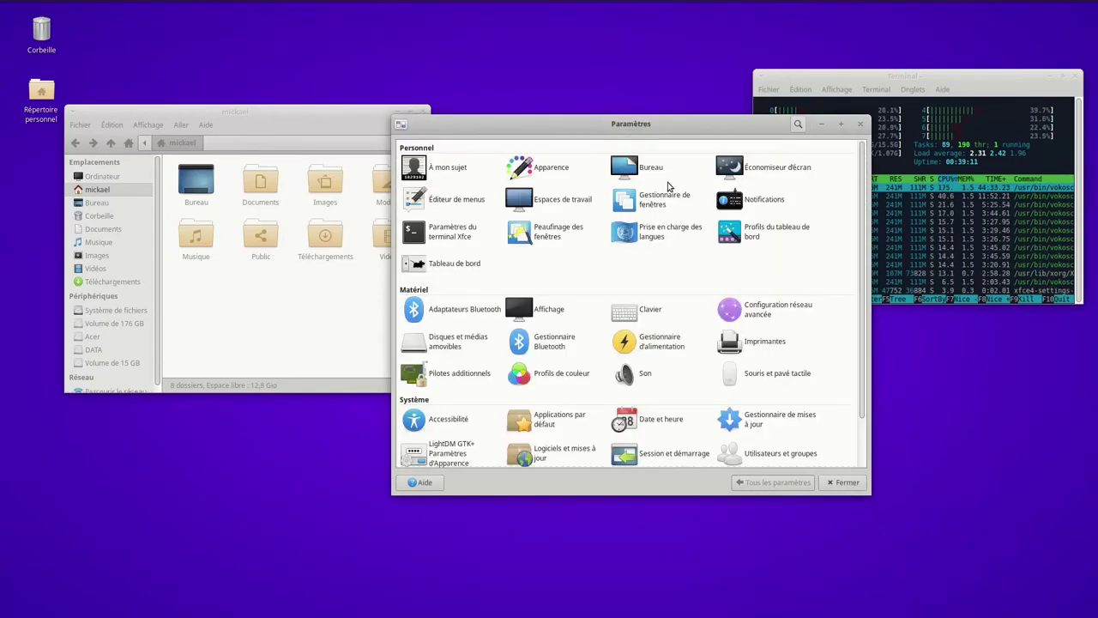
Step: Reveal the hidden panel, inspect the properties of its separator and close them
{"action": "mouse_move", "coordinate": [644, 4]}
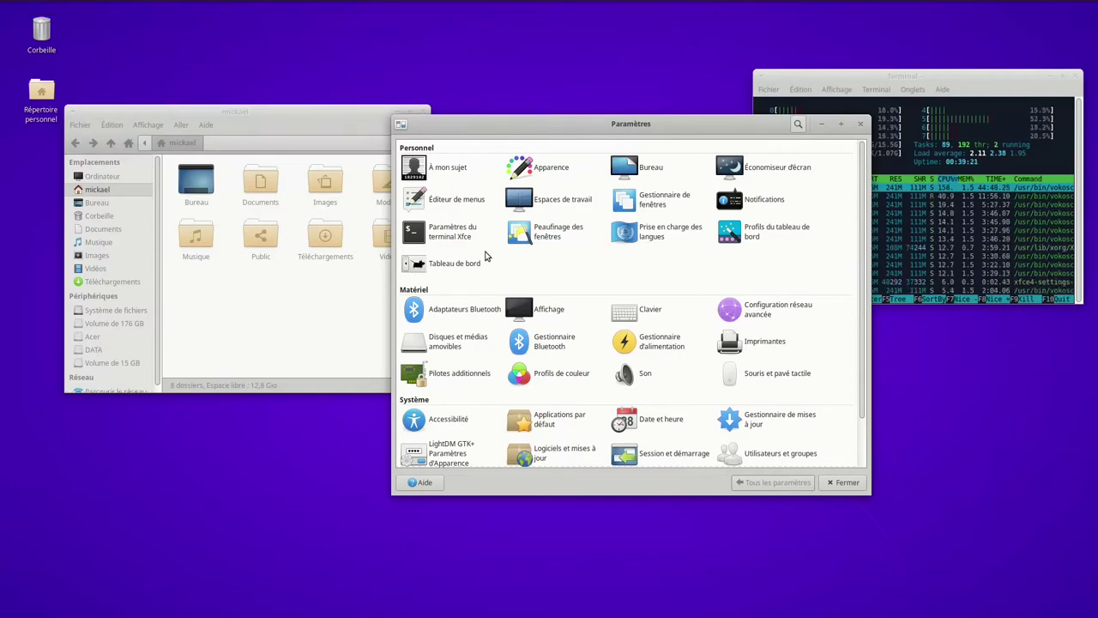
{"action": "mouse_move", "coordinate": [579, 5]}
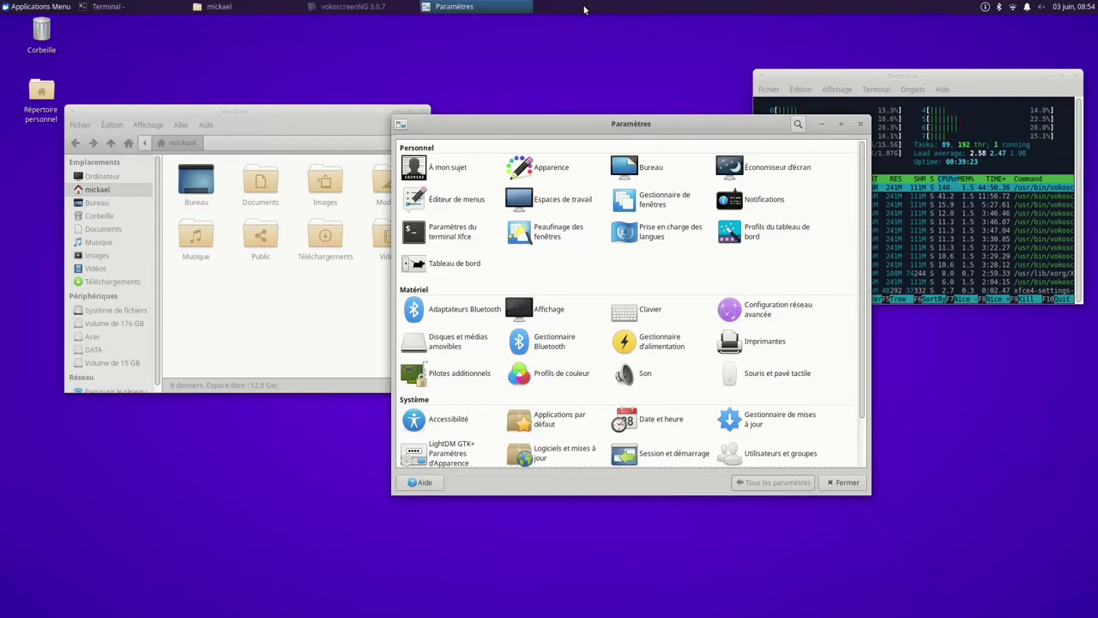
{"action": "right_click", "coordinate": [586, 10]}
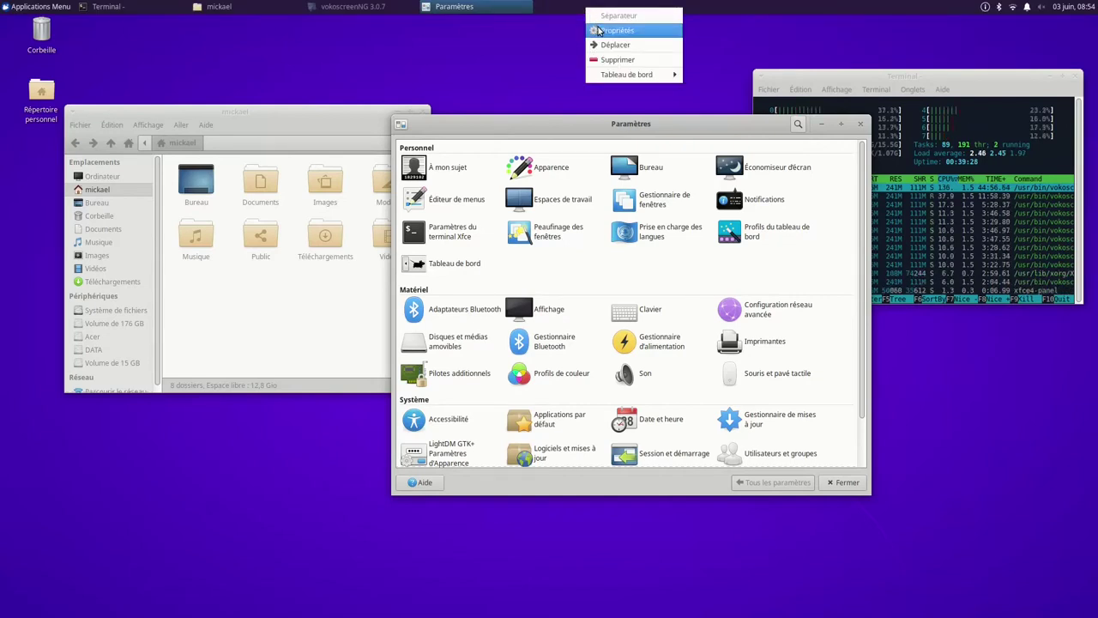
{"action": "left_click", "coordinate": [616, 30]}
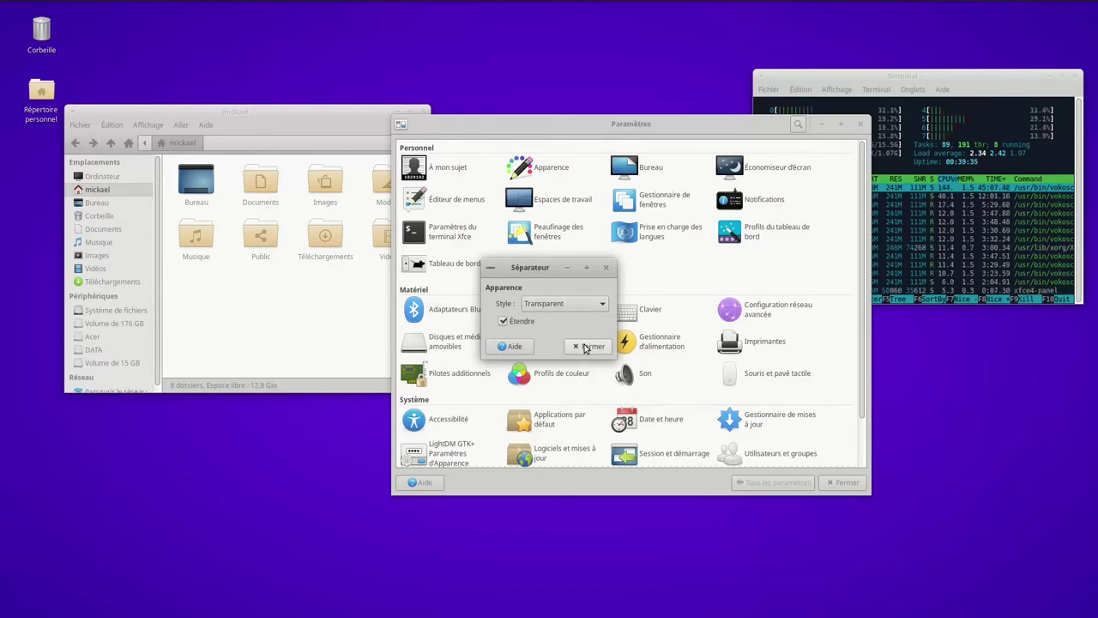
{"action": "mouse_move", "coordinate": [314, 4]}
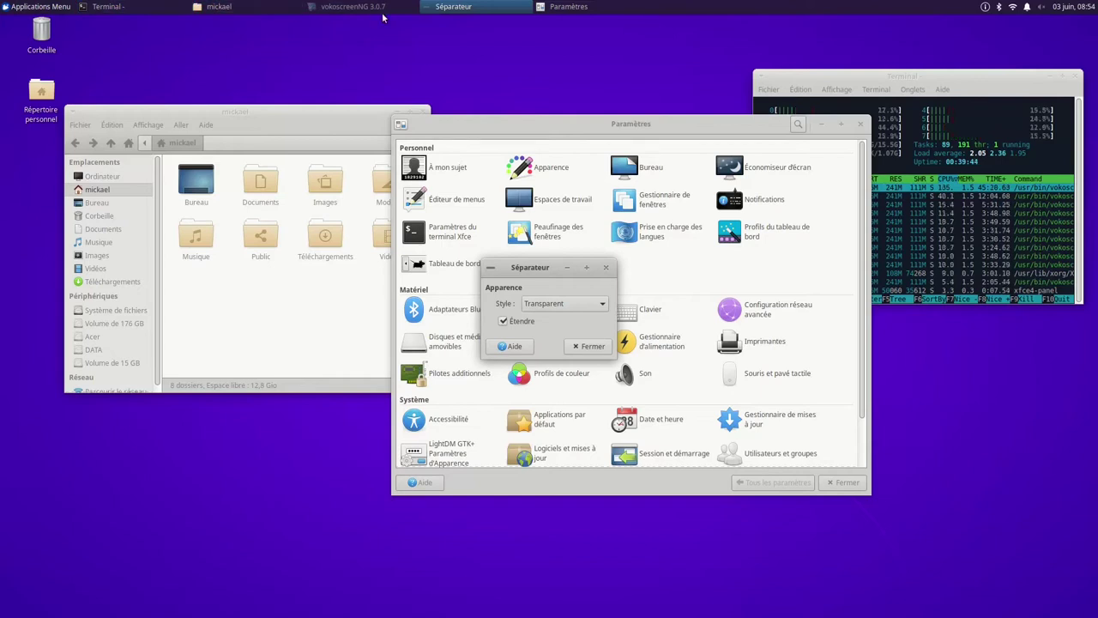
{"action": "left_click", "coordinate": [590, 345]}
Step: Open the panel preferences from the panel itself and set automatic hiding to Jamais
{"action": "mouse_move", "coordinate": [530, 4]}
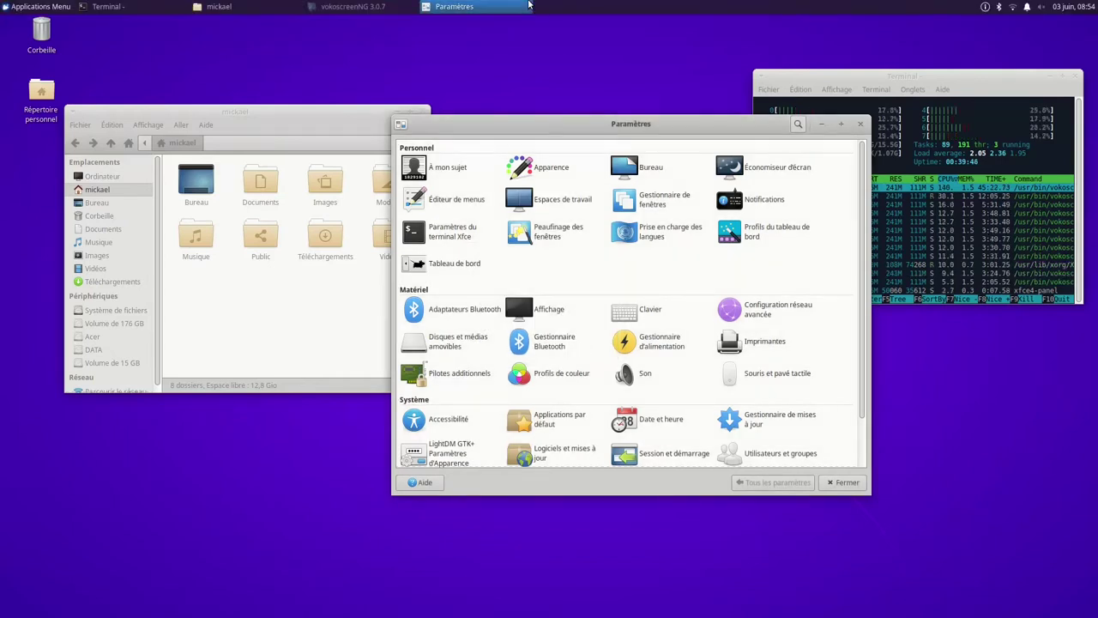
{"action": "right_click", "coordinate": [595, 8]}
{"action": "mouse_move", "coordinate": [631, 75]}
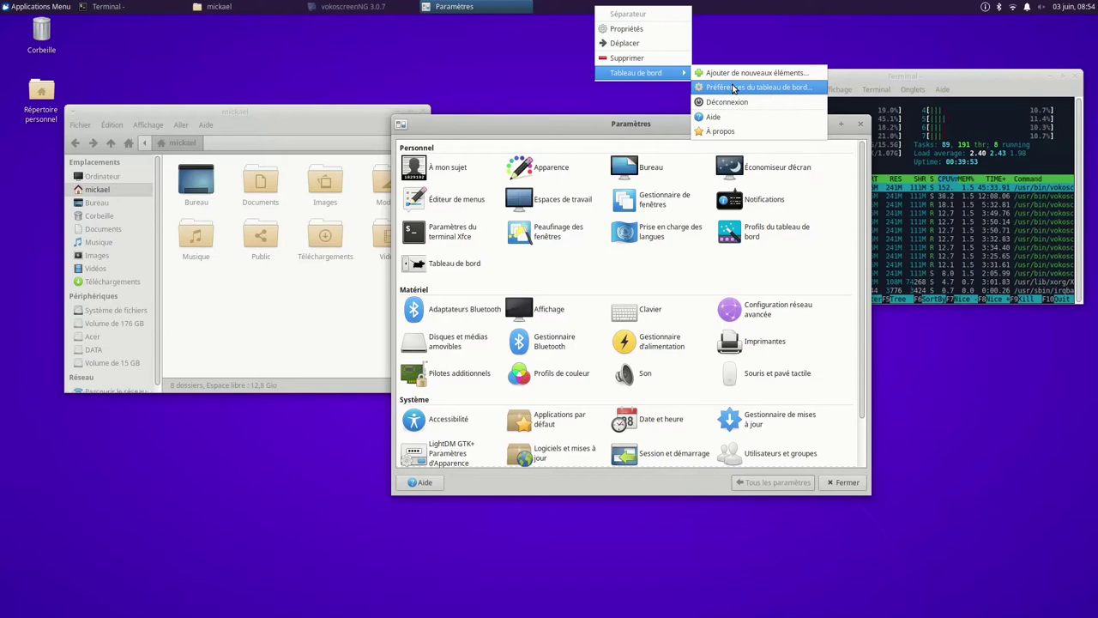
{"action": "left_click", "coordinate": [733, 87]}
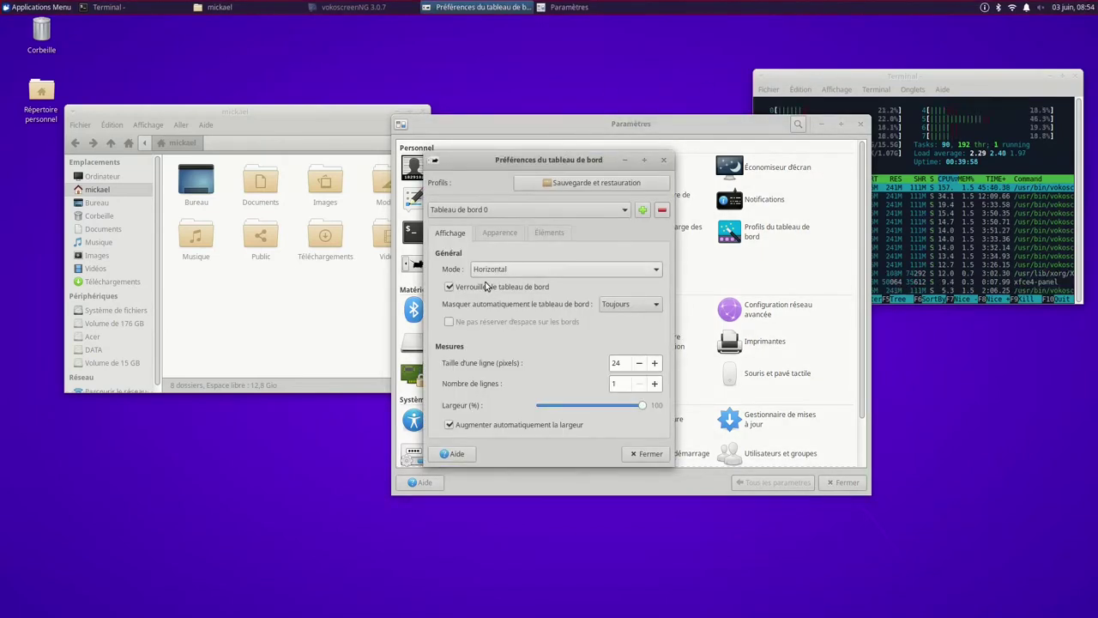
{"action": "left_click", "coordinate": [637, 308]}
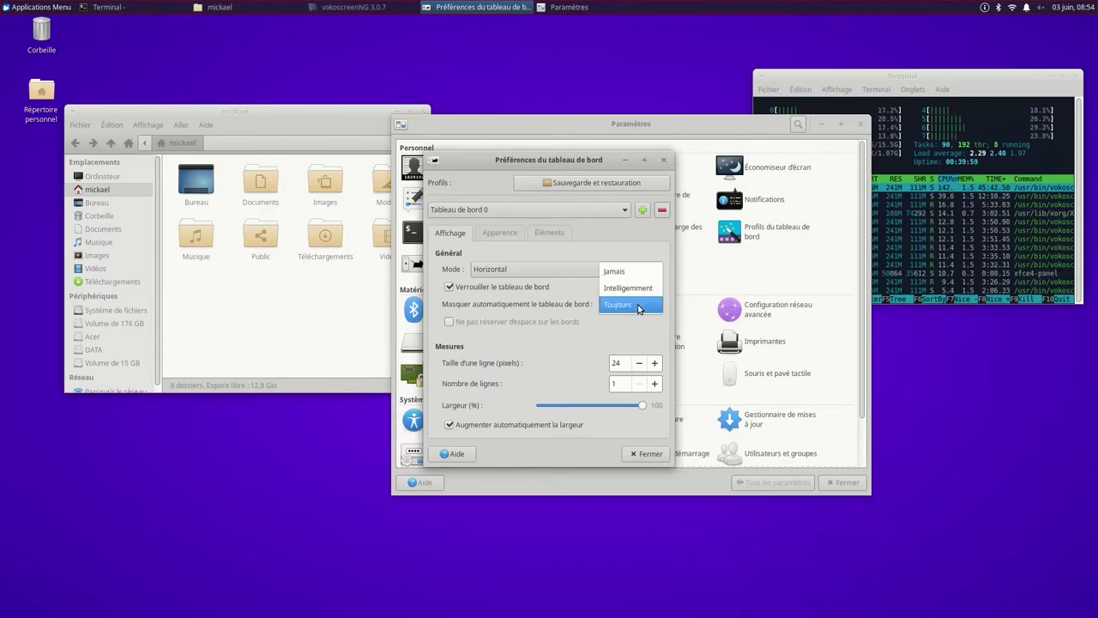
{"action": "left_click", "coordinate": [641, 271]}
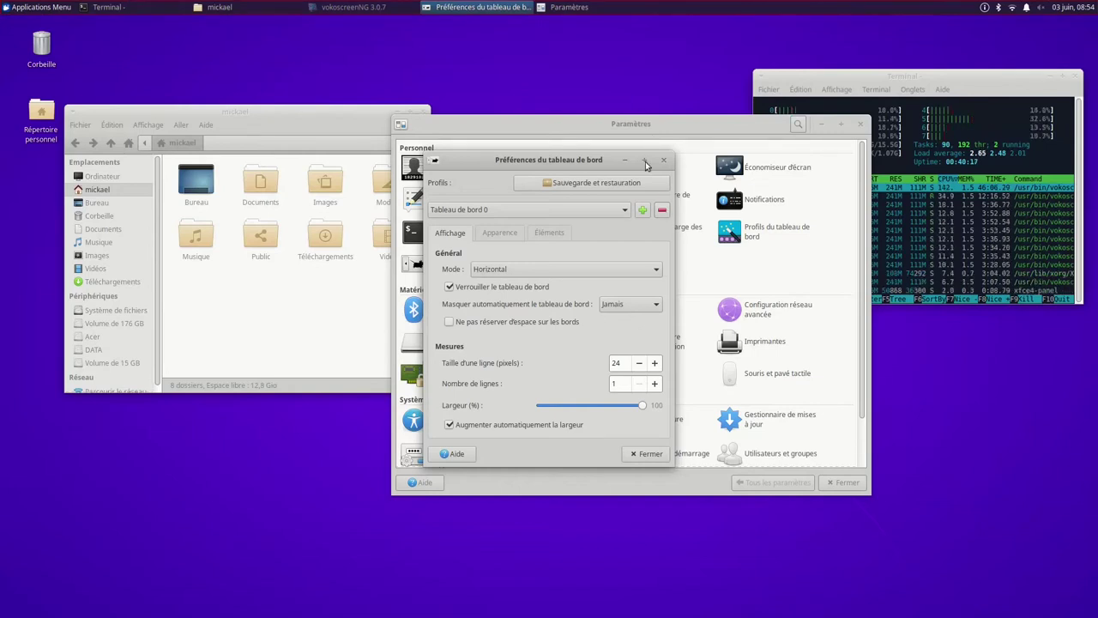
Step: Browse the Applications entries available from the desktop's context options
{"action": "right_click", "coordinate": [604, 54]}
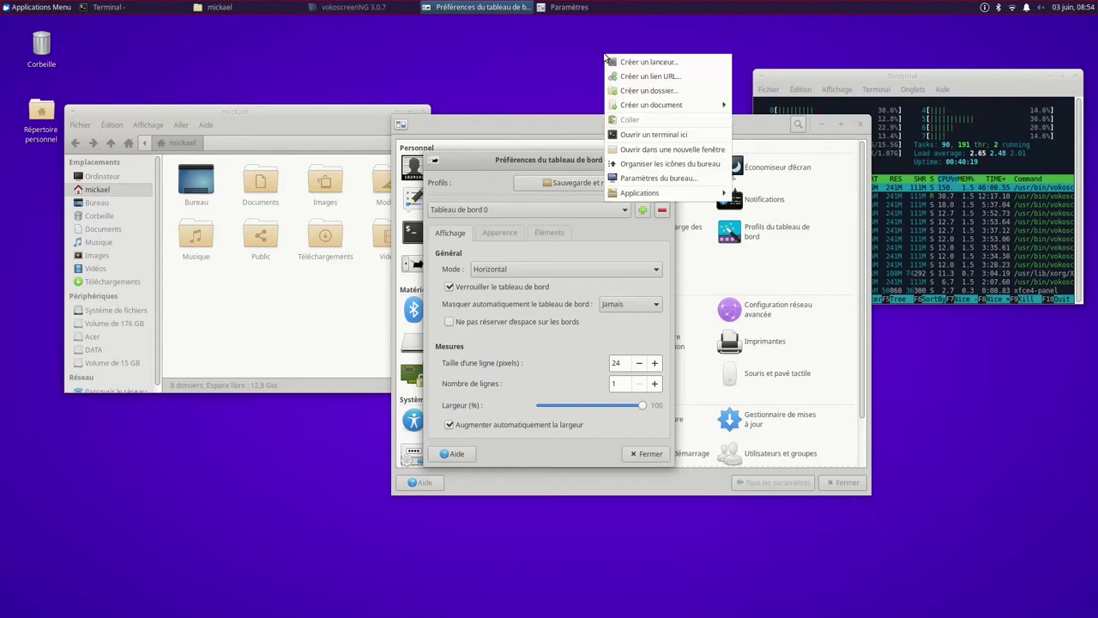
{"action": "mouse_move", "coordinate": [637, 195]}
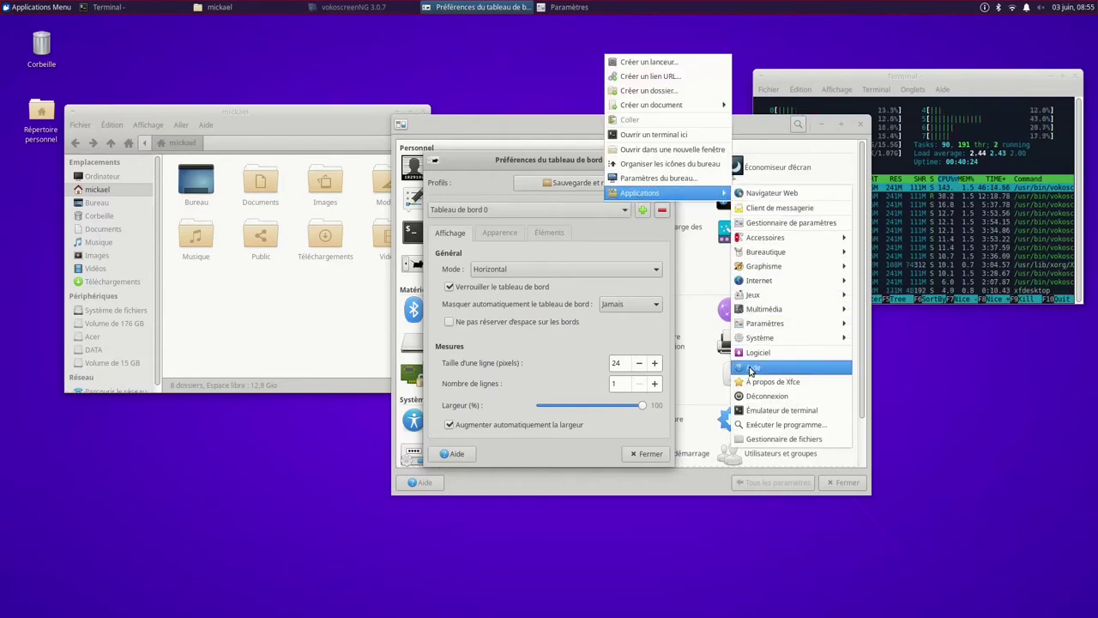
{"action": "left_click", "coordinate": [816, 44]}
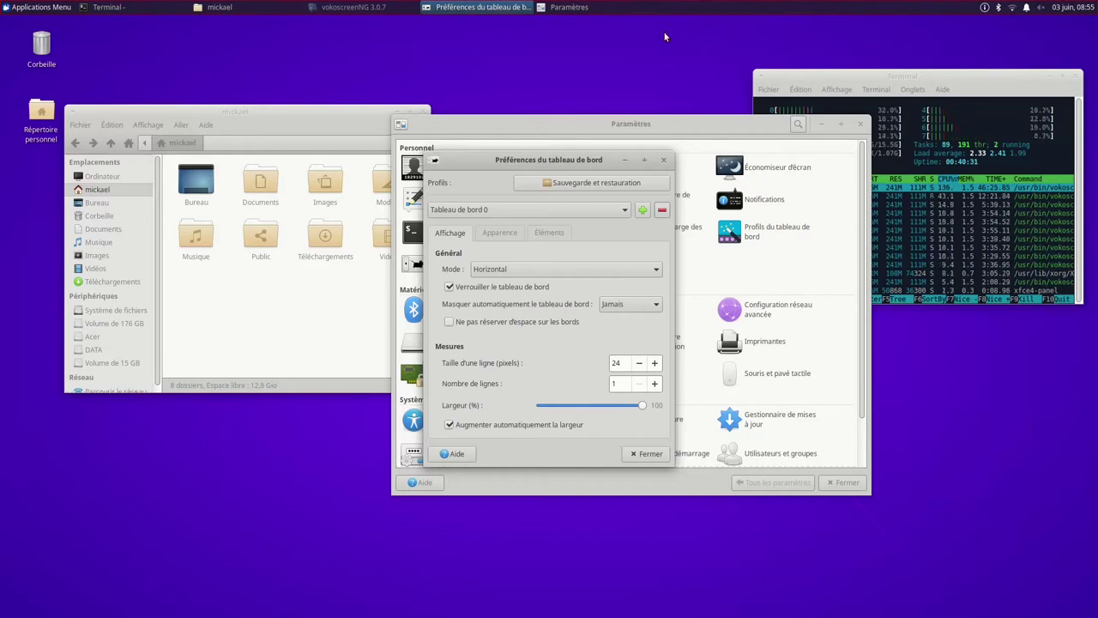
{"action": "right_click", "coordinate": [601, 60]}
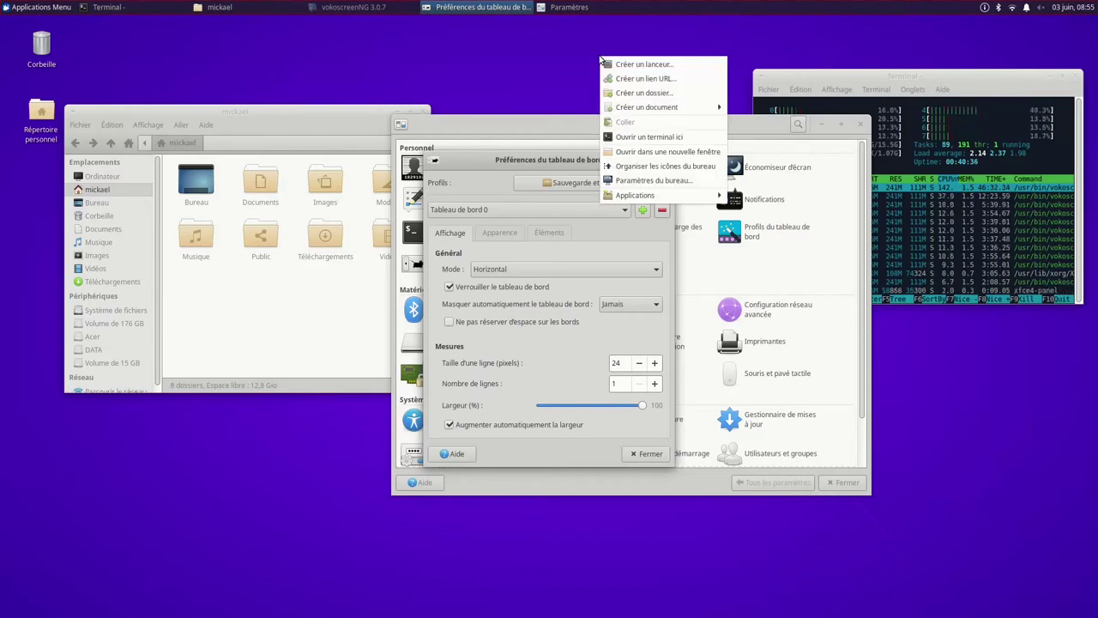
{"action": "left_click", "coordinate": [554, 60]}
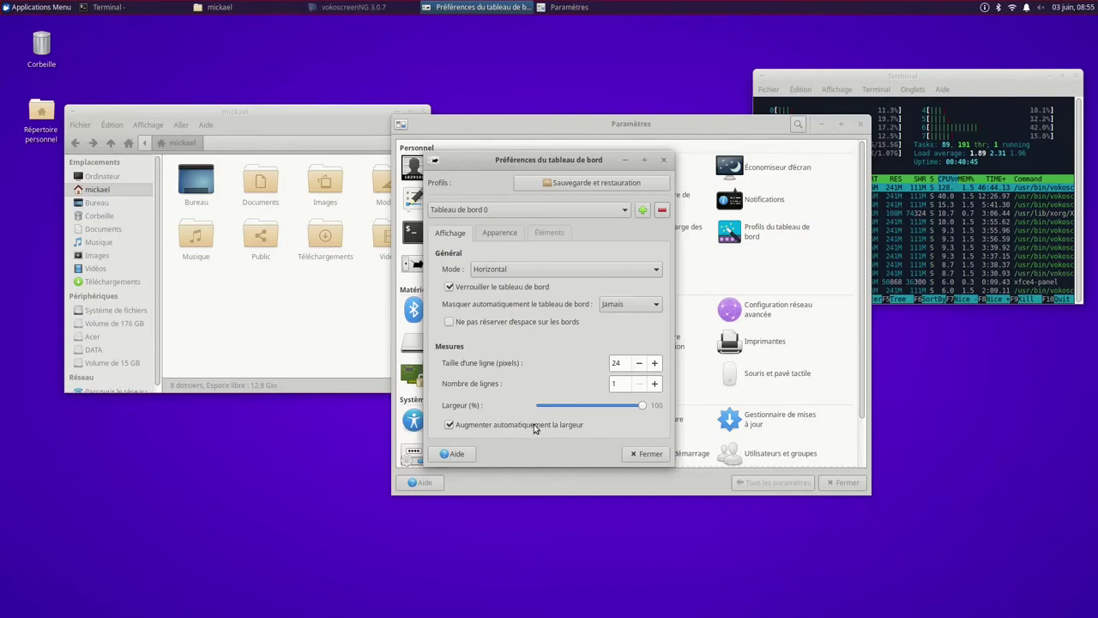
Step: Save the current panel configuration as the profile Sauvegarde_03-06-2021_08-55-48 and close the panel profiles
{"action": "left_click", "coordinate": [580, 182]}
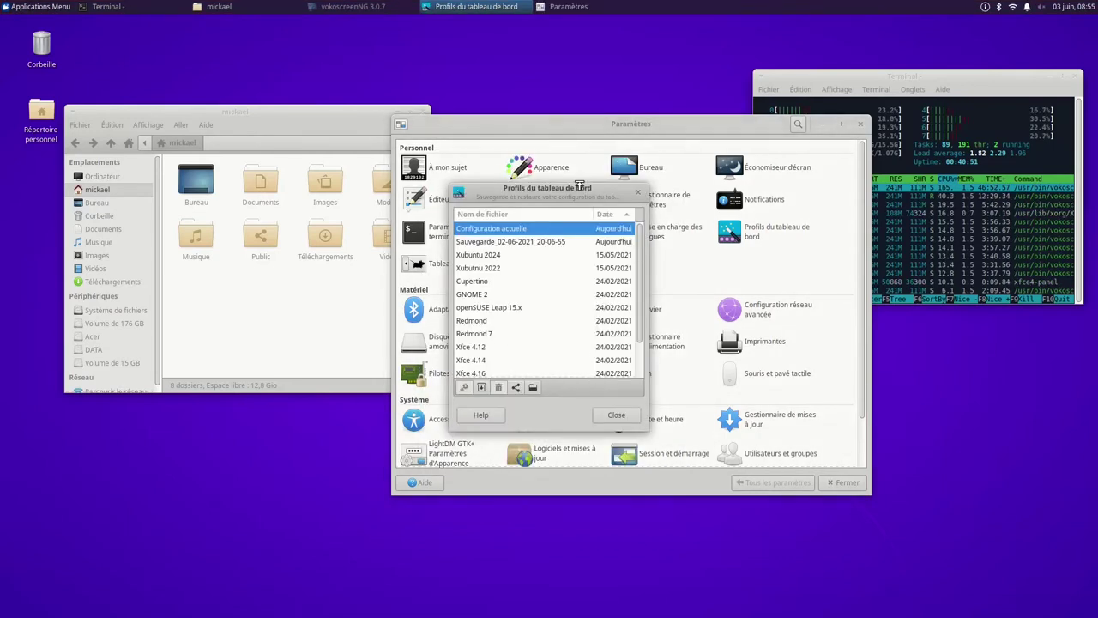
{"action": "left_click_drag", "start_coordinate": [542, 230], "coordinate": [542, 137]}
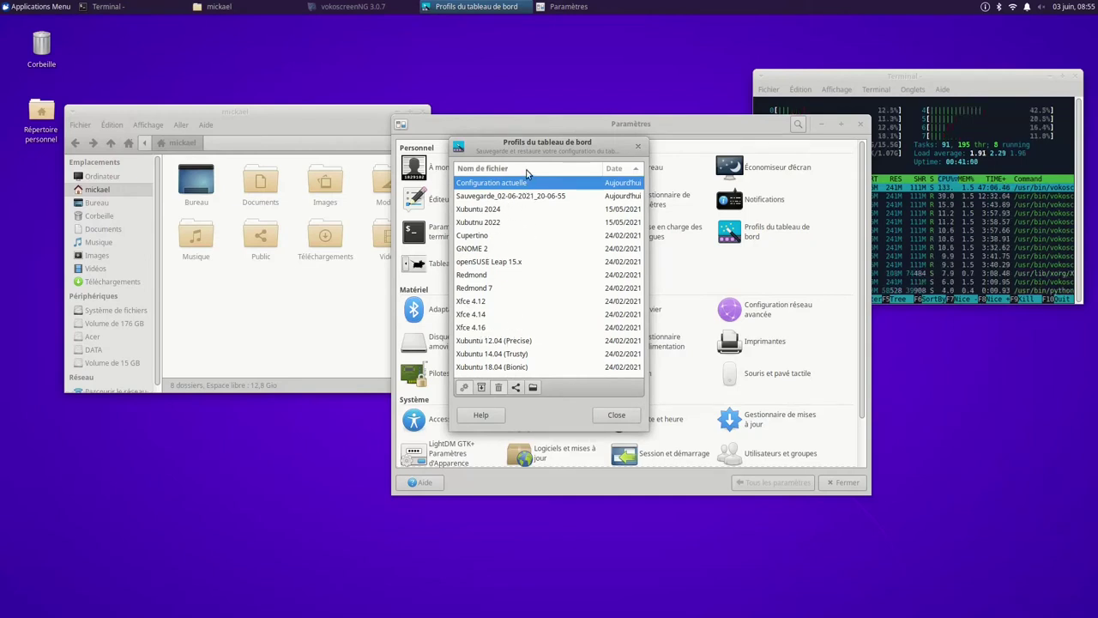
{"action": "left_click", "coordinate": [481, 388]}
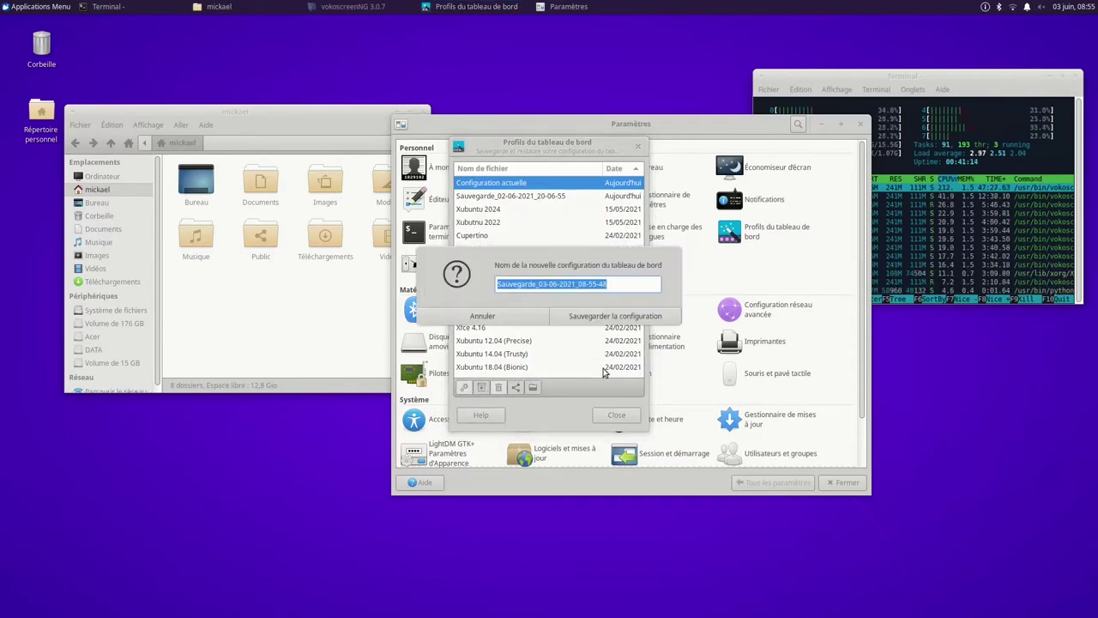
{"action": "left_click", "coordinate": [635, 318]}
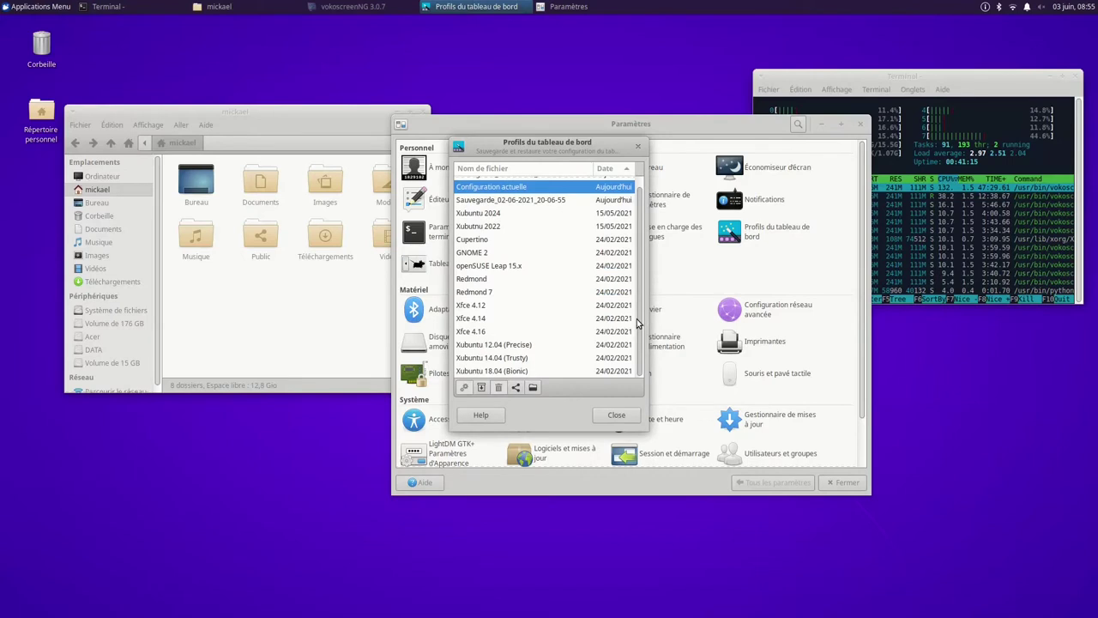
{"action": "left_click", "coordinate": [624, 418]}
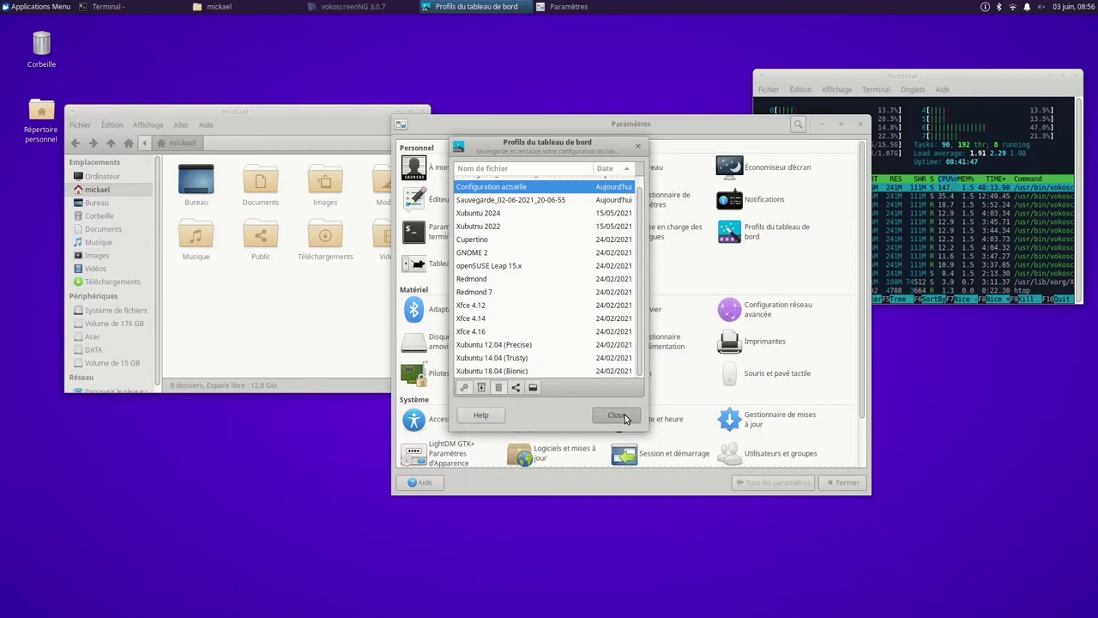
{"action": "left_click", "coordinate": [624, 417]}
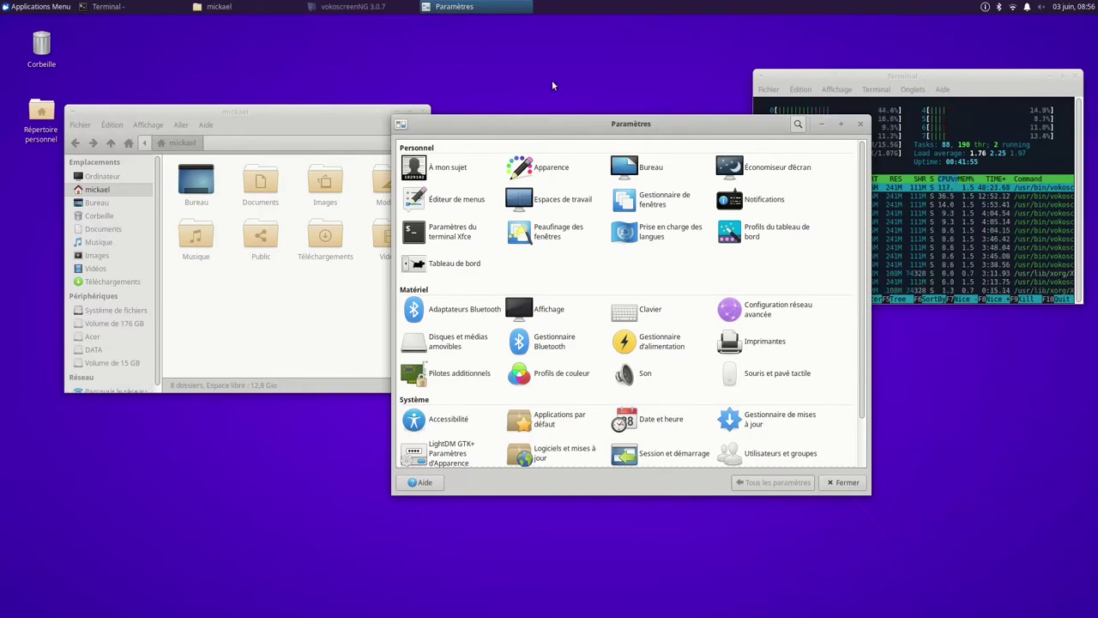
Step: Open the panel settings and, in the appearance options, switch Mode sombre on and back off
{"action": "left_click", "coordinate": [435, 266]}
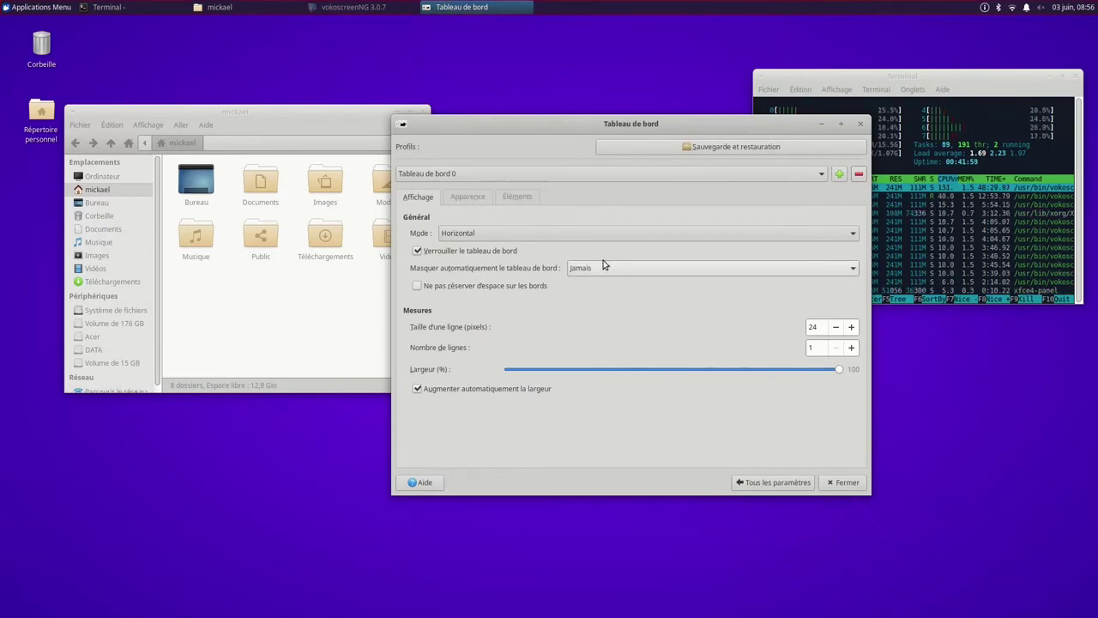
{"action": "left_click", "coordinate": [453, 199]}
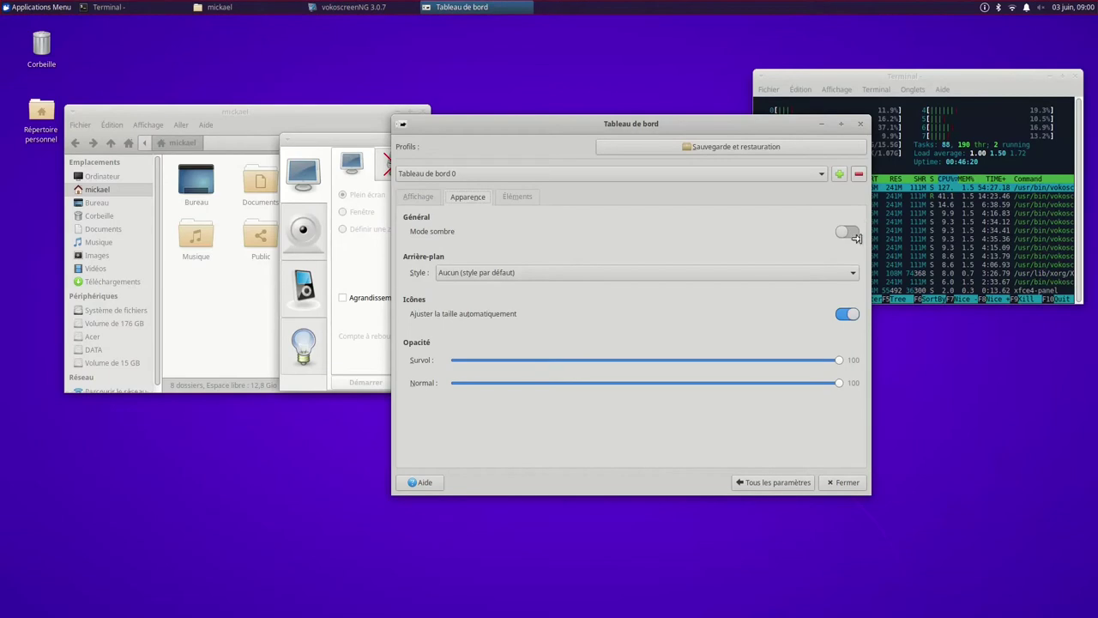
{"action": "left_click", "coordinate": [853, 233]}
{"action": "left_click", "coordinate": [853, 234]}
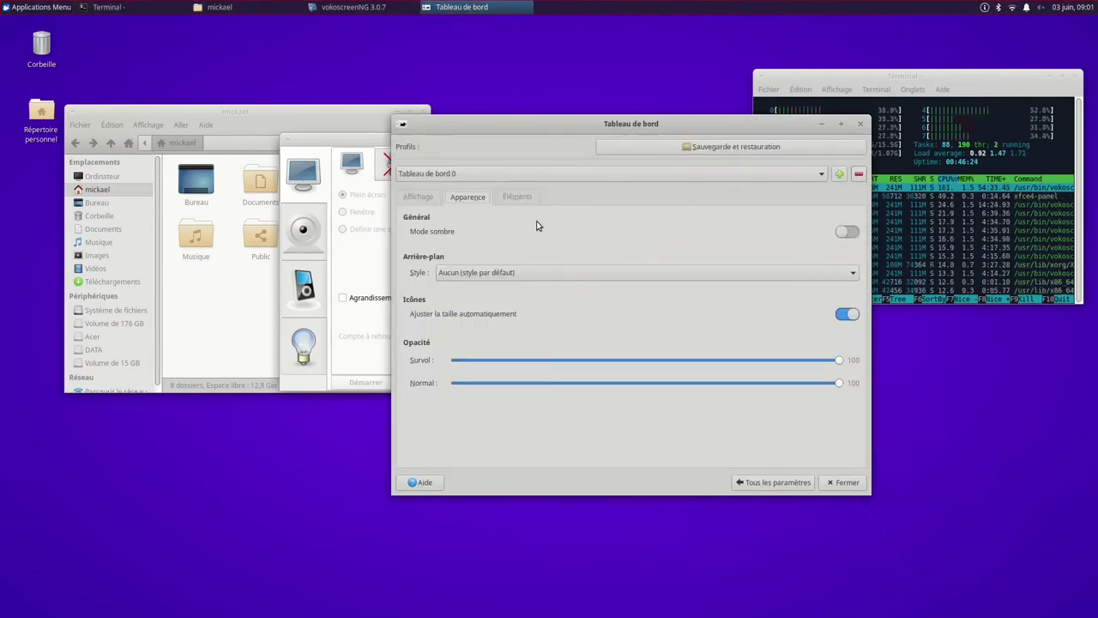
Step: Add the Changeur d'espace de travail item to the panel's elements and close the list of new elements
{"action": "left_click", "coordinate": [517, 197]}
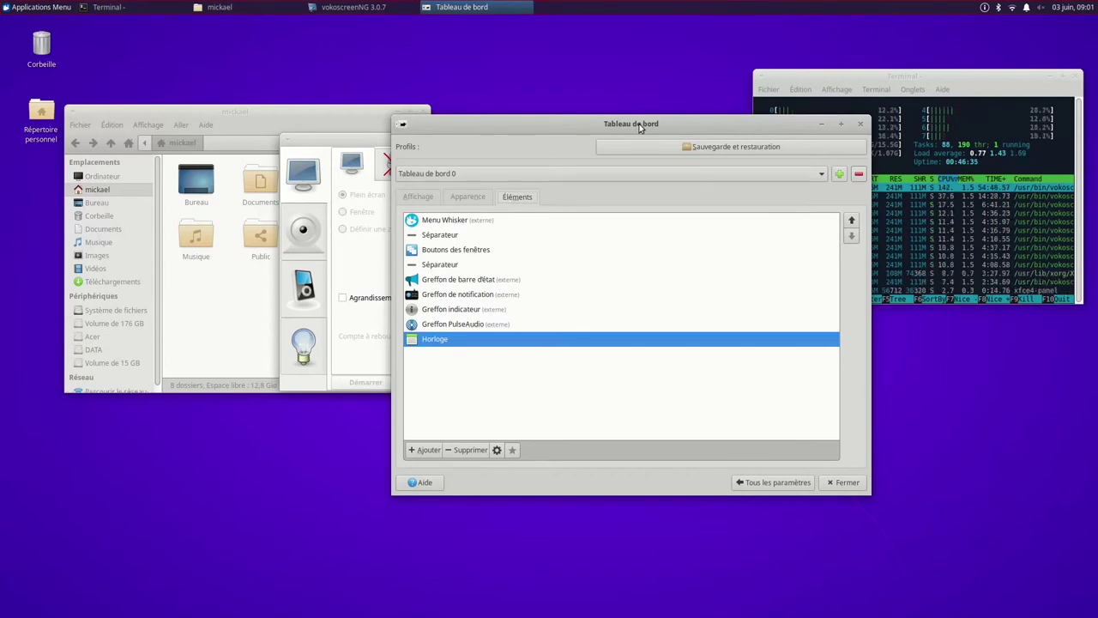
{"action": "left_click_drag", "start_coordinate": [663, 122], "coordinate": [625, 237]}
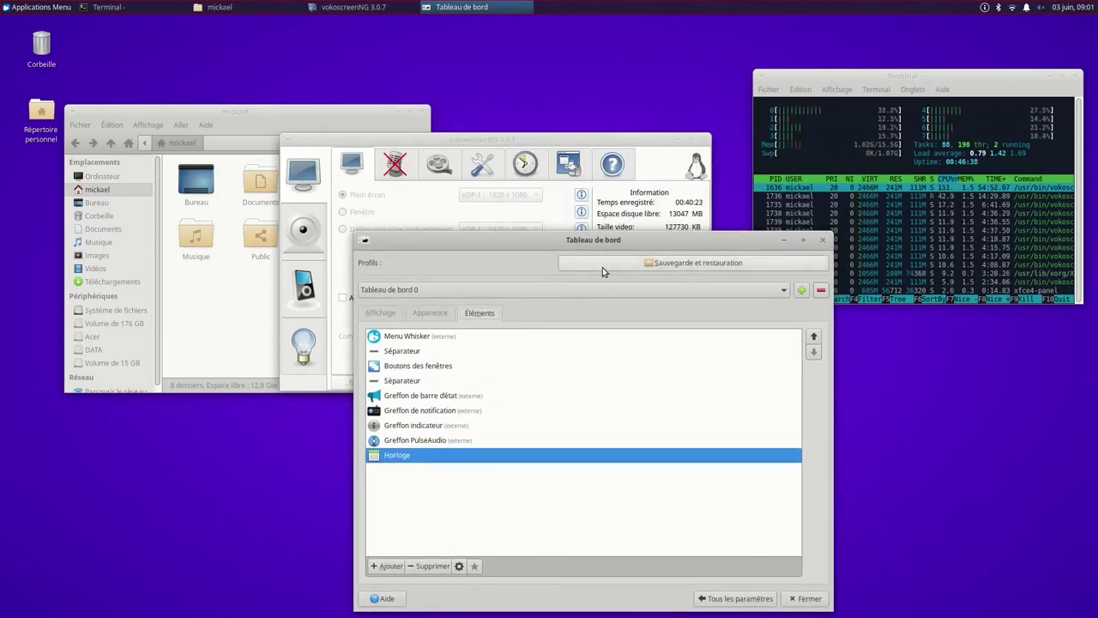
{"action": "left_click_drag", "start_coordinate": [646, 232], "coordinate": [616, 56]}
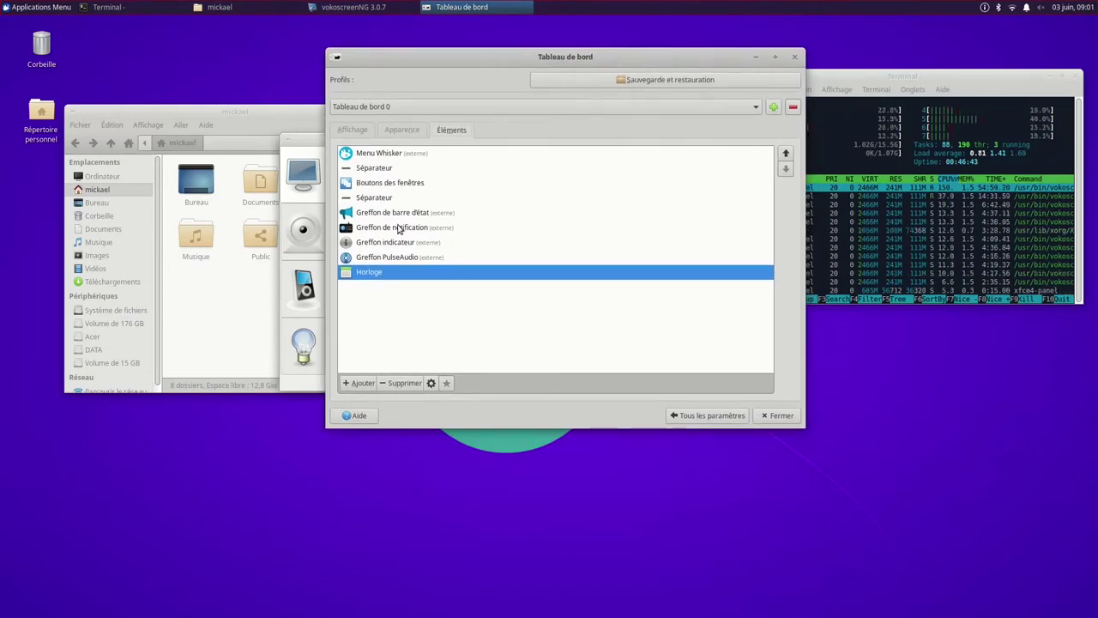
{"action": "left_click", "coordinate": [389, 151]}
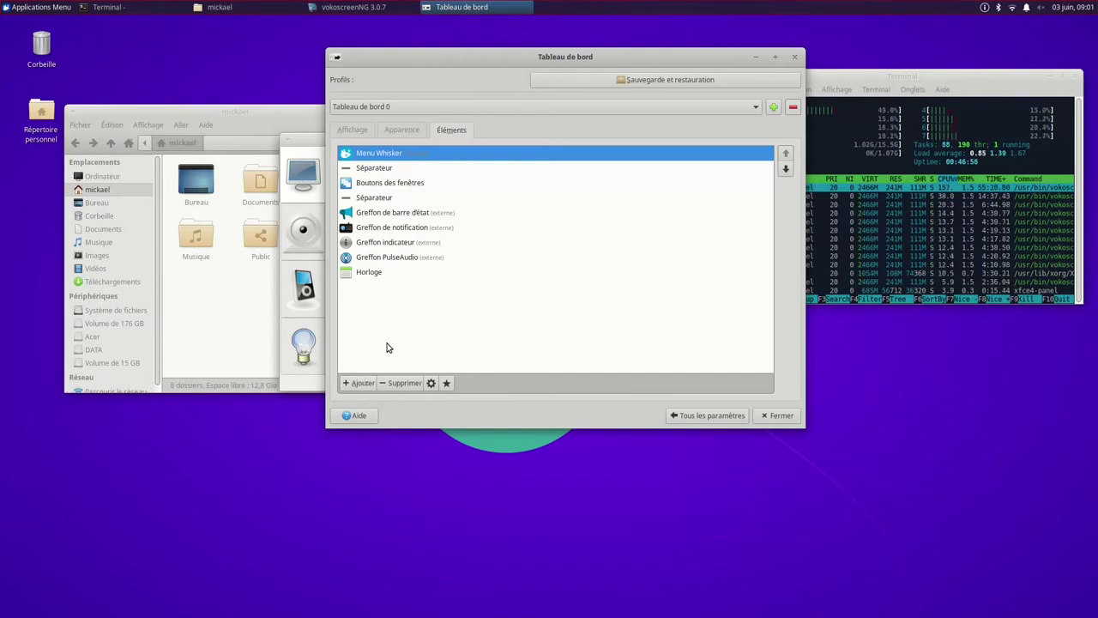
{"action": "left_click", "coordinate": [360, 385]}
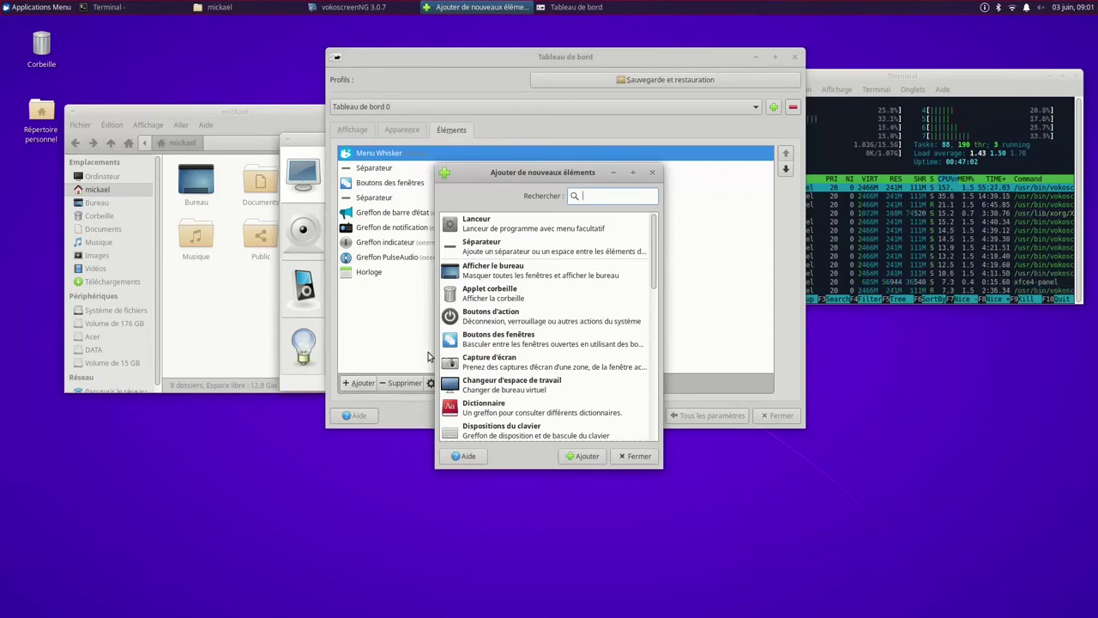
{"action": "left_click", "coordinate": [506, 385]}
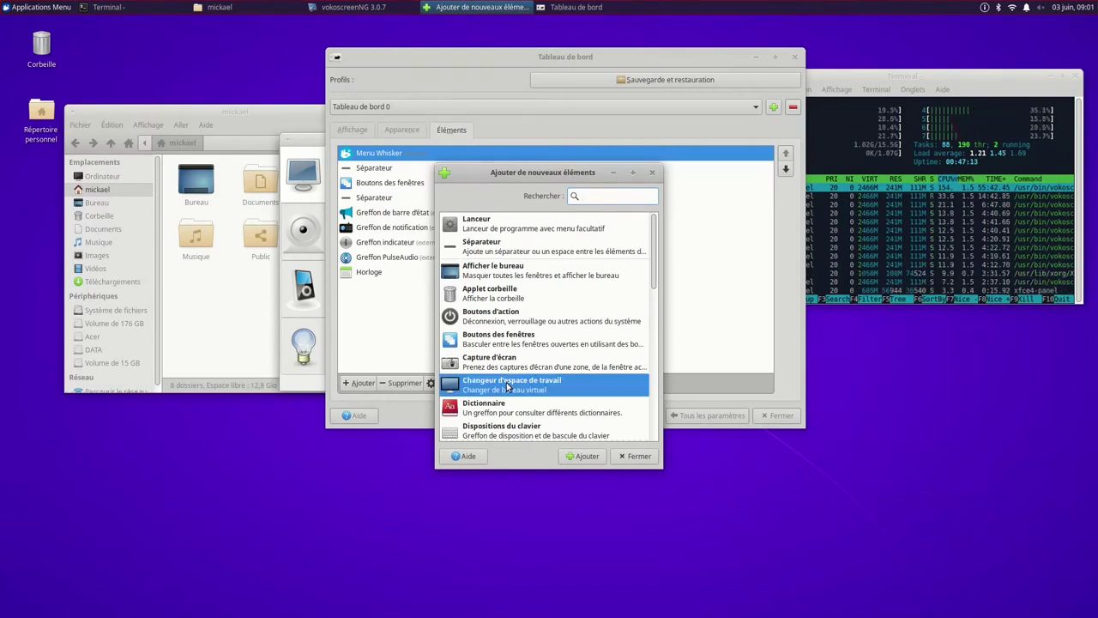
{"action": "left_click", "coordinate": [582, 456]}
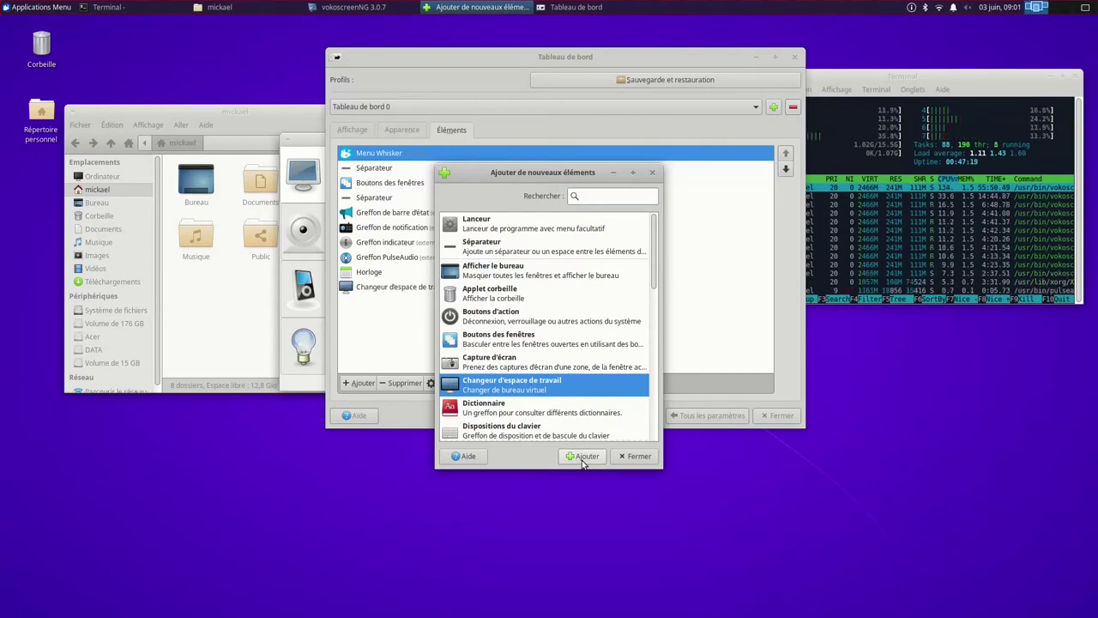
{"action": "left_click", "coordinate": [635, 456]}
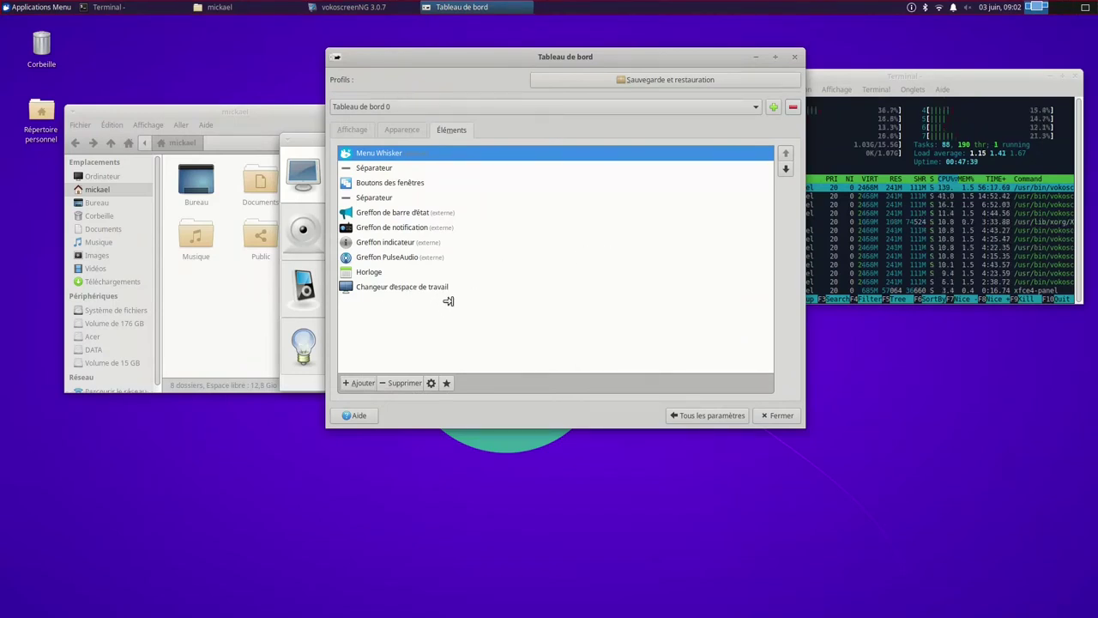
Step: Select the Changeur d'espace de travail item and try to reposition it directly higher in the elements list
{"action": "left_click", "coordinate": [401, 289]}
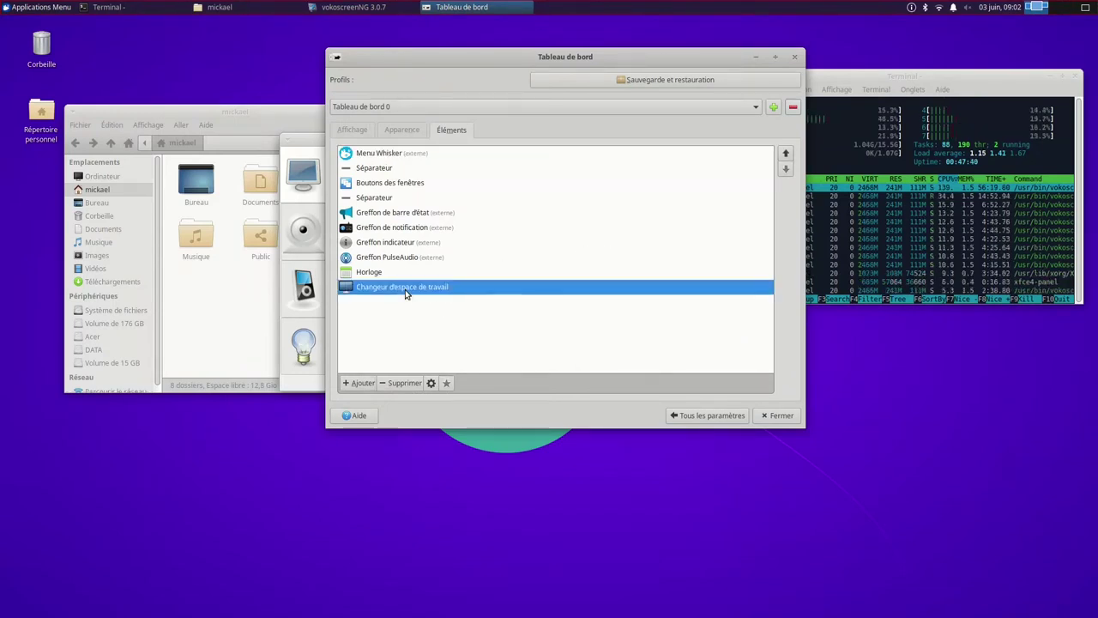
{"action": "left_click_drag", "start_coordinate": [406, 292], "coordinate": [441, 164]}
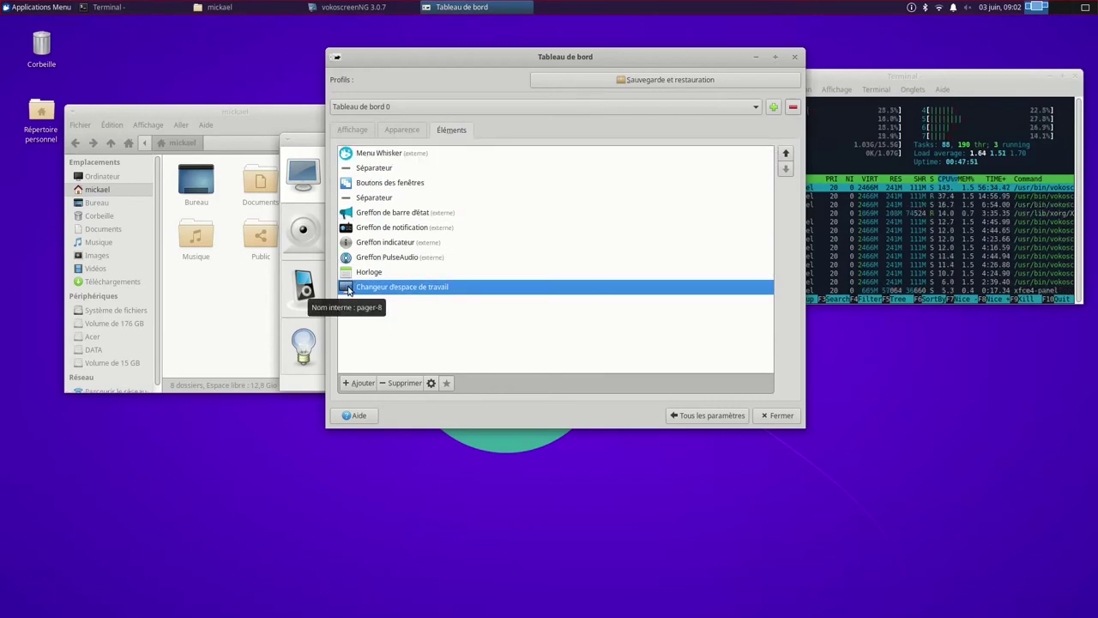
{"action": "left_click_drag", "start_coordinate": [347, 291], "coordinate": [351, 194]}
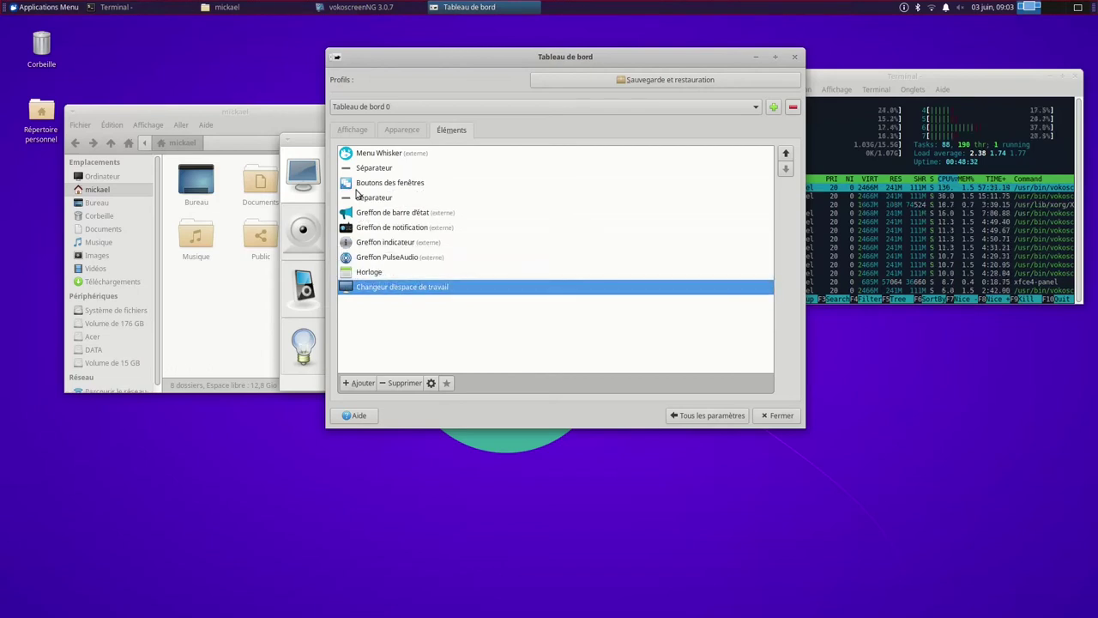
Step: Move the Changeur d'espace de travail item up to the first place in the panel's elements, above Menu Whisker
{"action": "left_click", "coordinate": [784, 154]}
{"action": "left_click", "coordinate": [784, 155]}
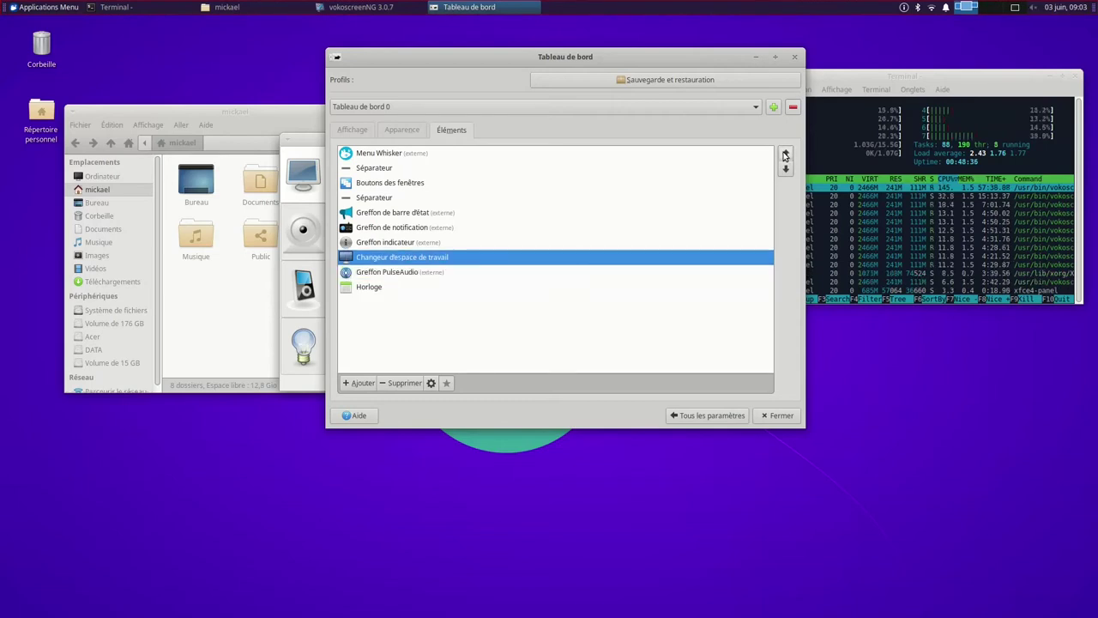
{"action": "left_click", "coordinate": [784, 156]}
{"action": "left_click", "coordinate": [784, 156]}
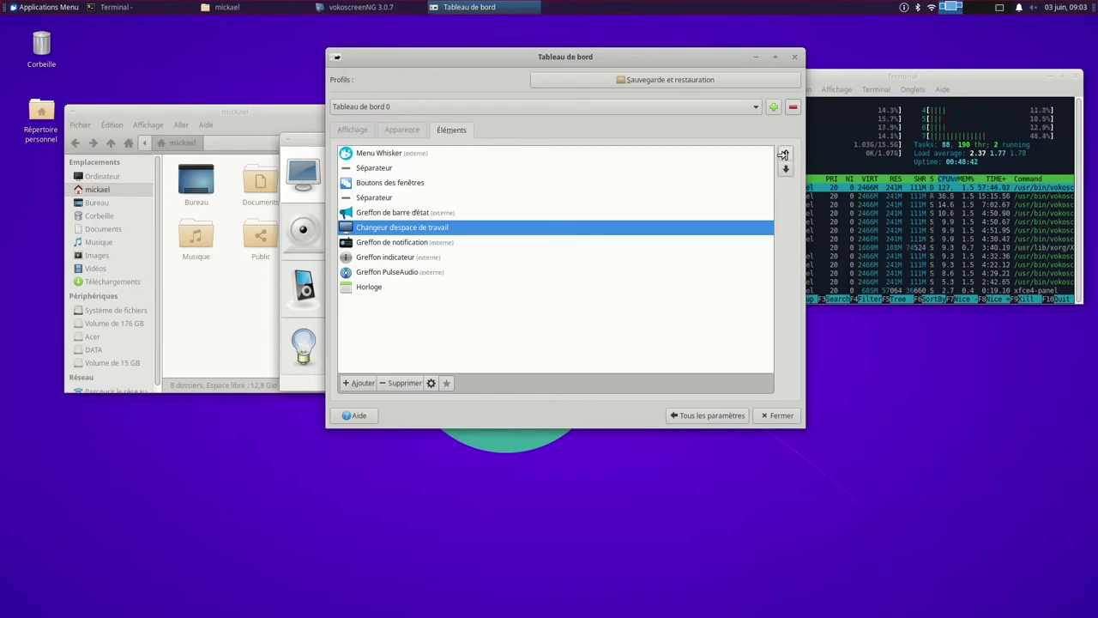
{"action": "left_click", "coordinate": [785, 156]}
{"action": "left_click", "coordinate": [786, 155]}
{"action": "left_click", "coordinate": [786, 155]}
{"action": "left_click", "coordinate": [786, 156]}
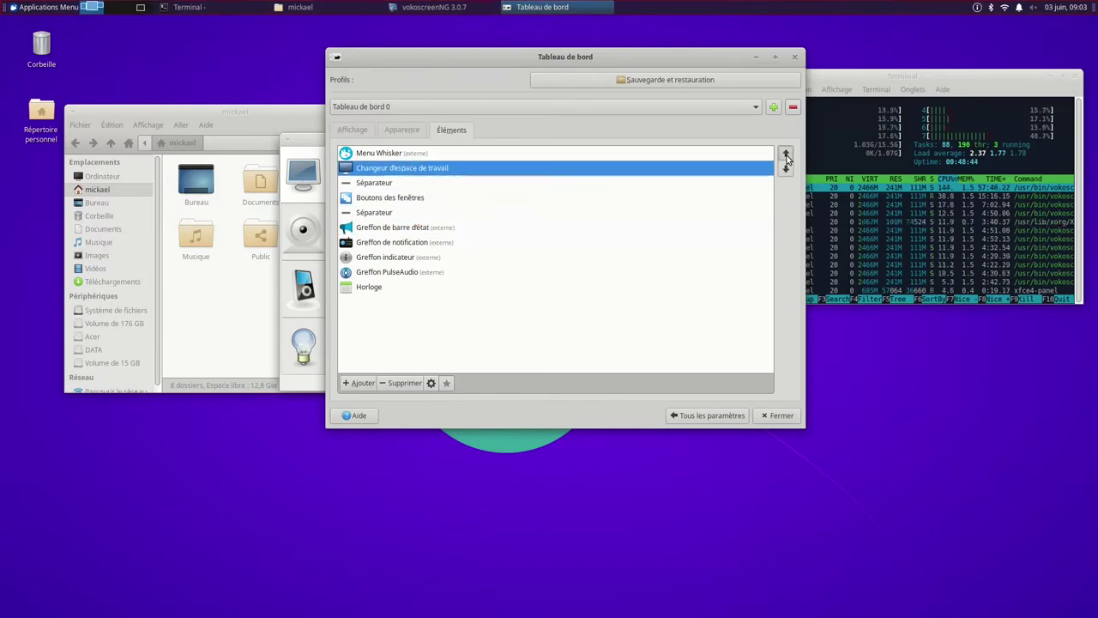
{"action": "left_click", "coordinate": [786, 156]}
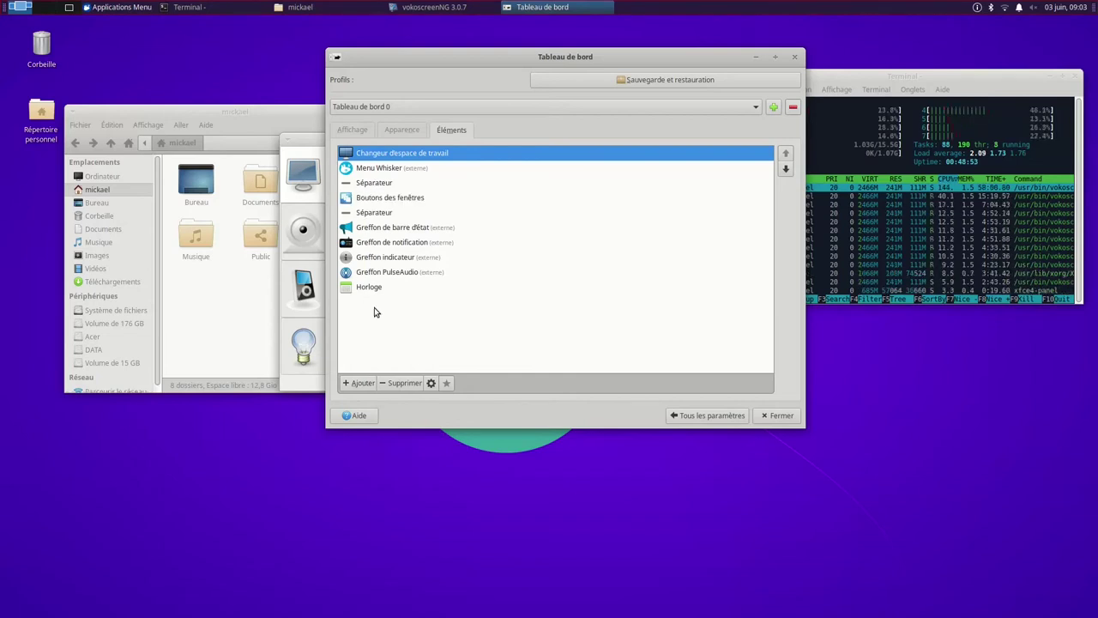
Step: Place the Changeur d'espace de travail item between the second Séparateur and Greffon de barre d'état, then close the panel settings
{"action": "left_click", "coordinate": [785, 170]}
{"action": "left_click", "coordinate": [786, 170]}
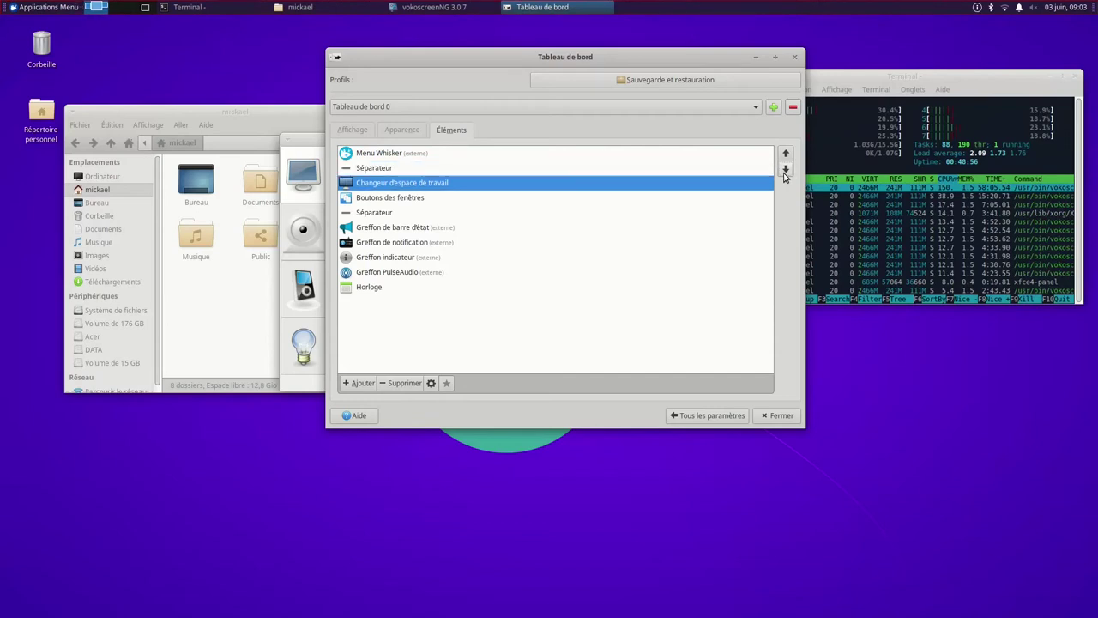
{"action": "left_click", "coordinate": [785, 170]}
{"action": "left_click", "coordinate": [785, 170]}
{"action": "left_click", "coordinate": [785, 170]}
{"action": "left_click", "coordinate": [785, 170]}
{"action": "left_click", "coordinate": [785, 170]}
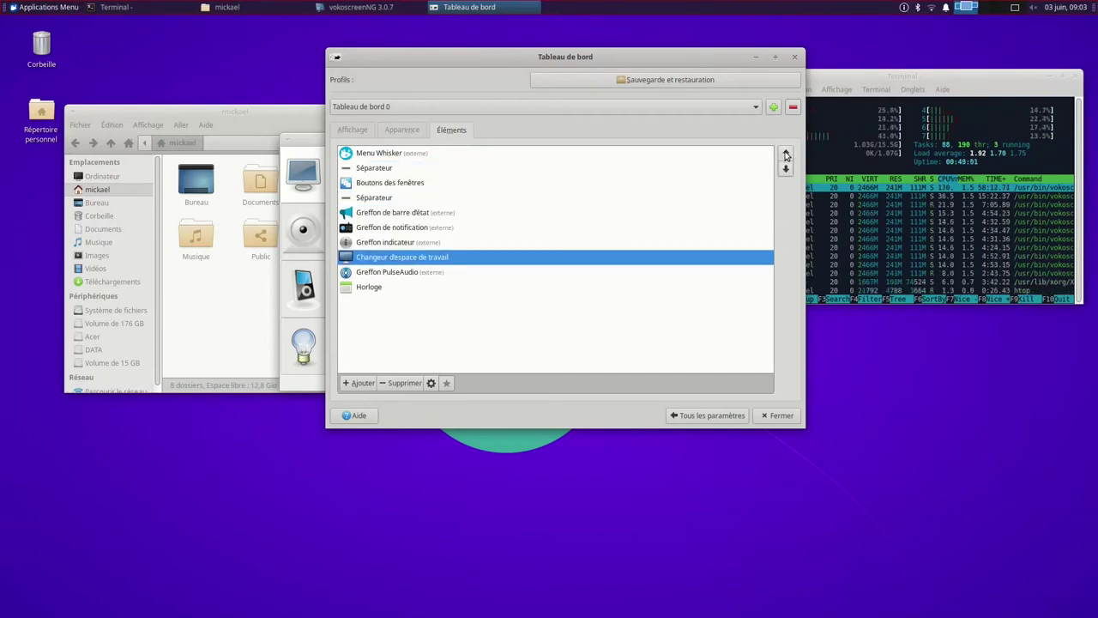
{"action": "left_click", "coordinate": [786, 153]}
{"action": "left_click", "coordinate": [786, 154]}
{"action": "left_click", "coordinate": [786, 154]}
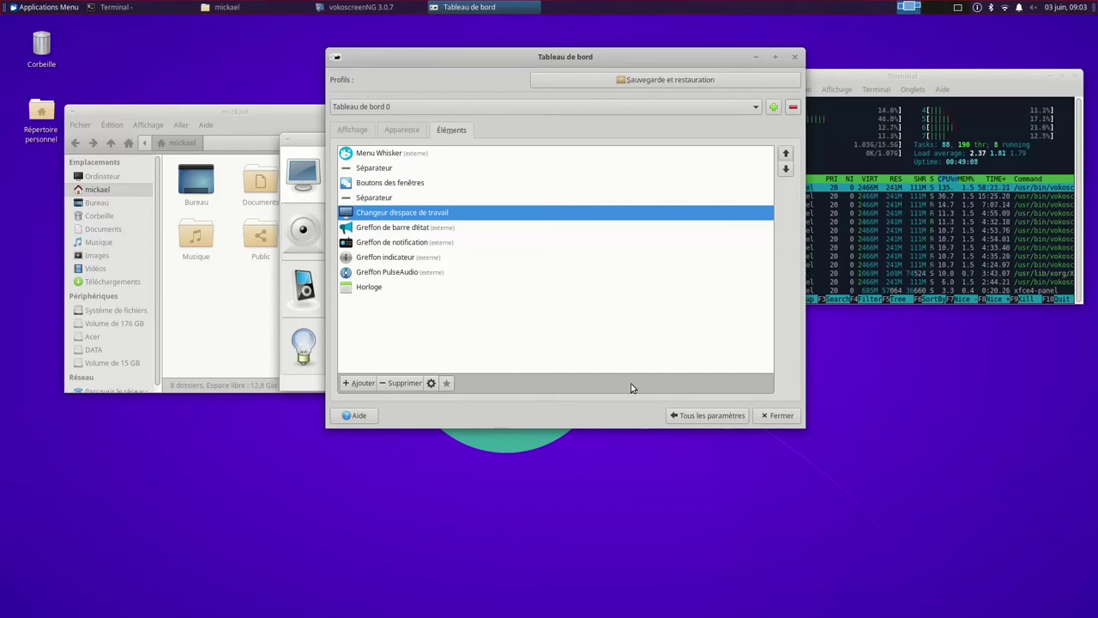
{"action": "left_click", "coordinate": [770, 416]}
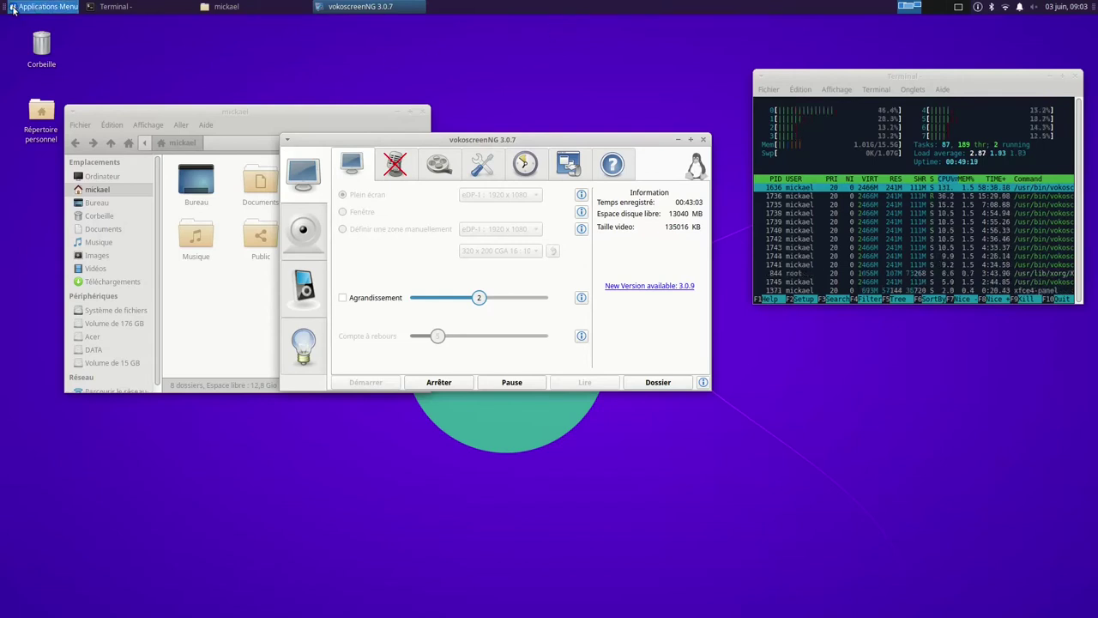
Step: Move the Répertoire personnel desktop icon beside the Corbeille icon, in the same row
{"action": "left_click_drag", "start_coordinate": [41, 115], "coordinate": [101, 50]}
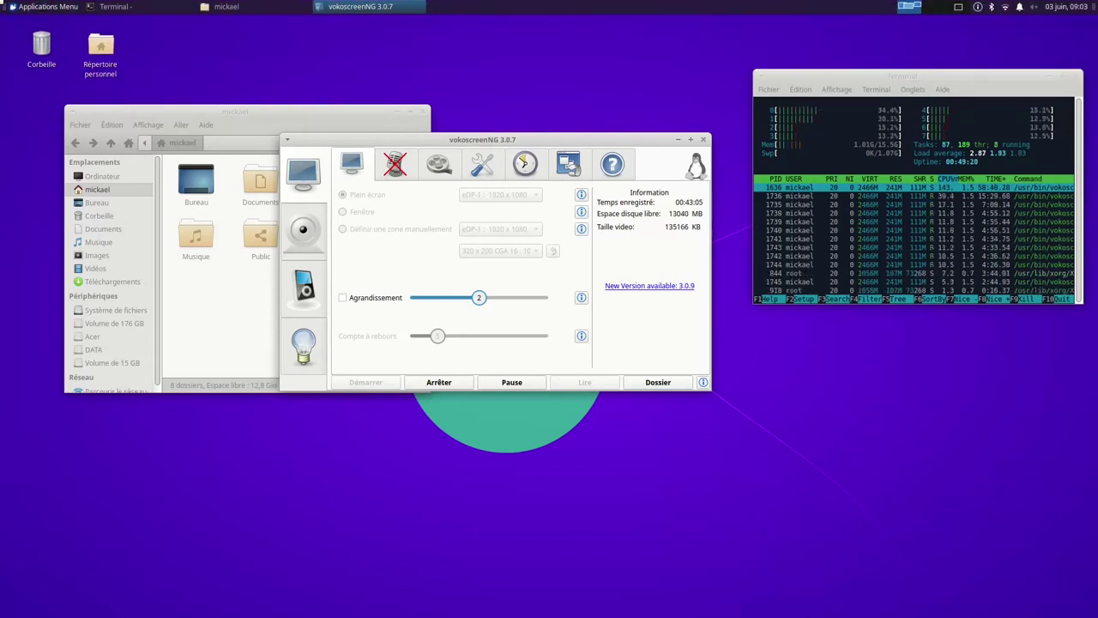
Step: Open the panel preferences from the panel itself and enable Verrouiller le tableau de bord
{"action": "right_click", "coordinate": [530, 8]}
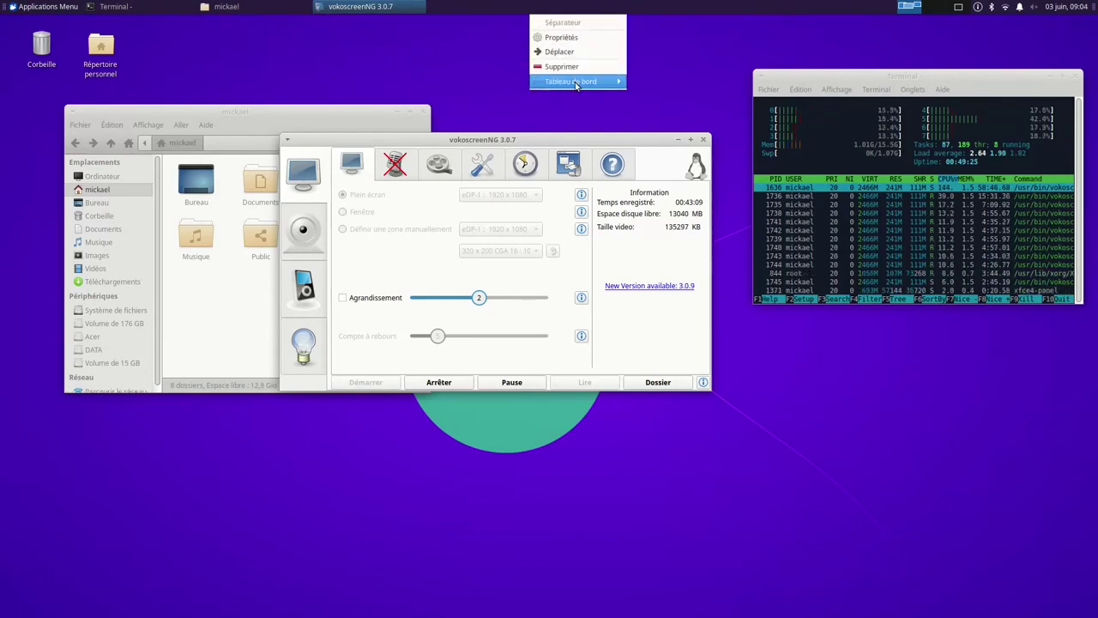
{"action": "mouse_move", "coordinate": [575, 82]}
{"action": "left_click", "coordinate": [669, 98]}
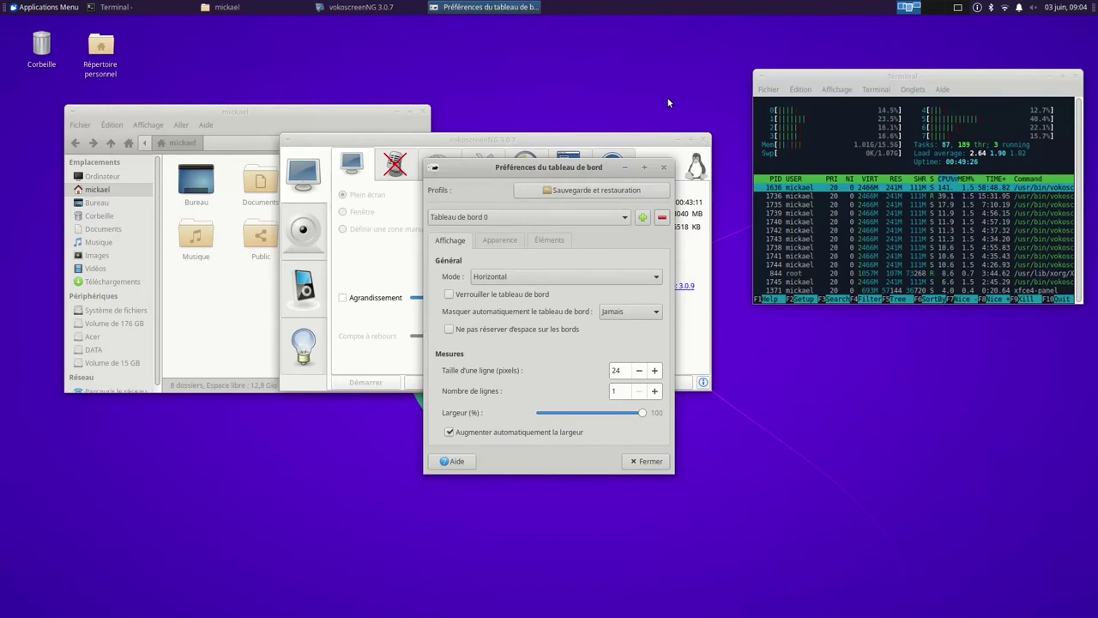
{"action": "left_click", "coordinate": [449, 294]}
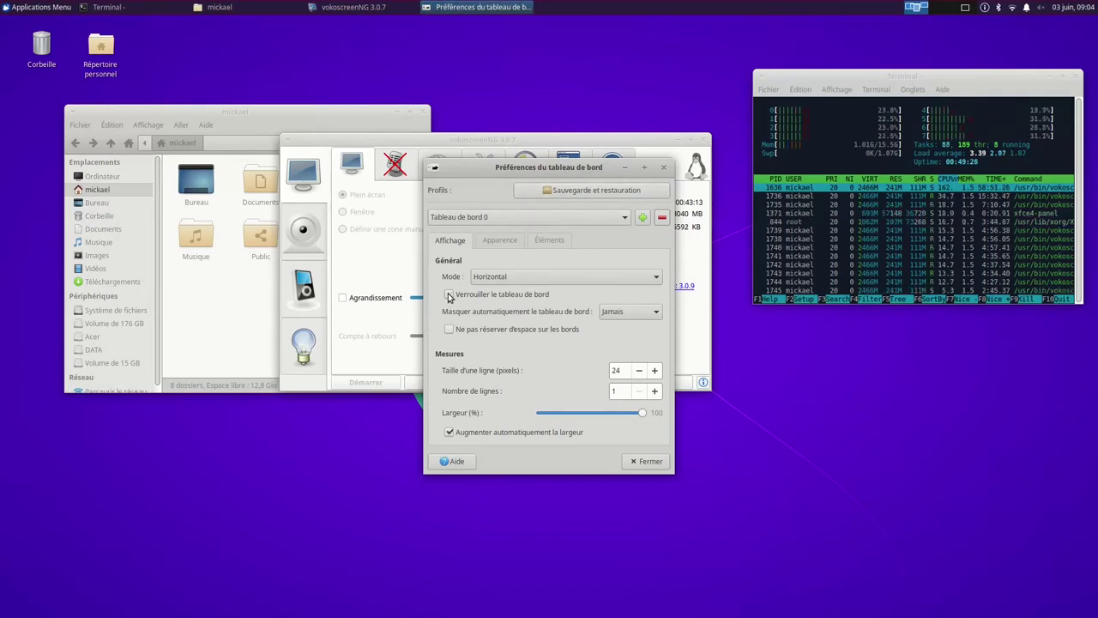
Step: Close the panel preferences and add Navigateur Web Firefox from the Internet applications to the panel
{"action": "left_click", "coordinate": [645, 462]}
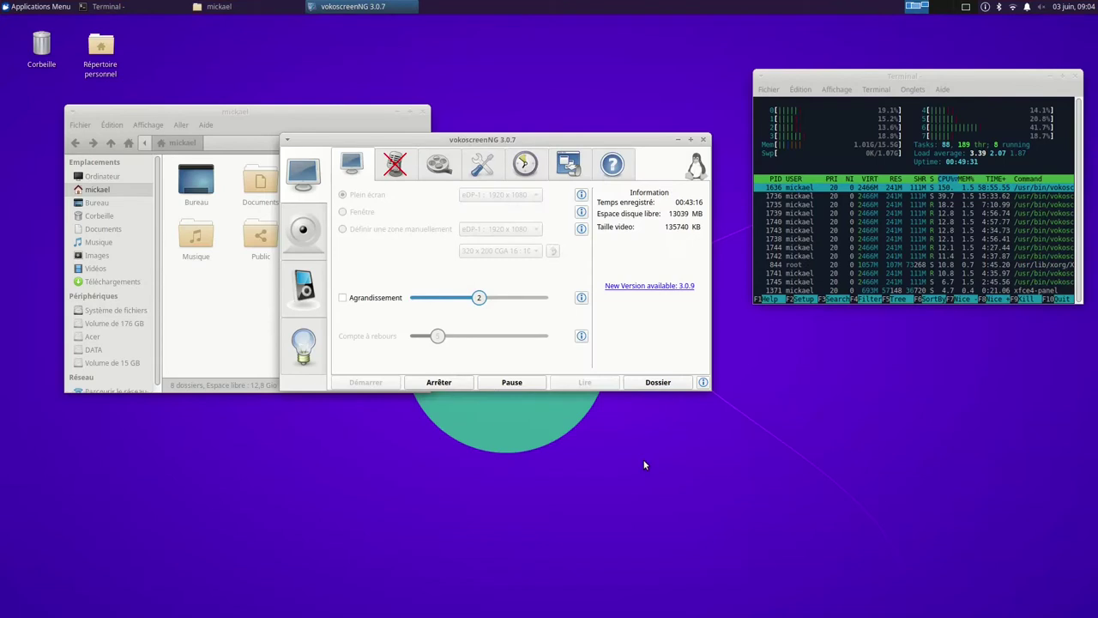
{"action": "left_click", "coordinate": [18, 8]}
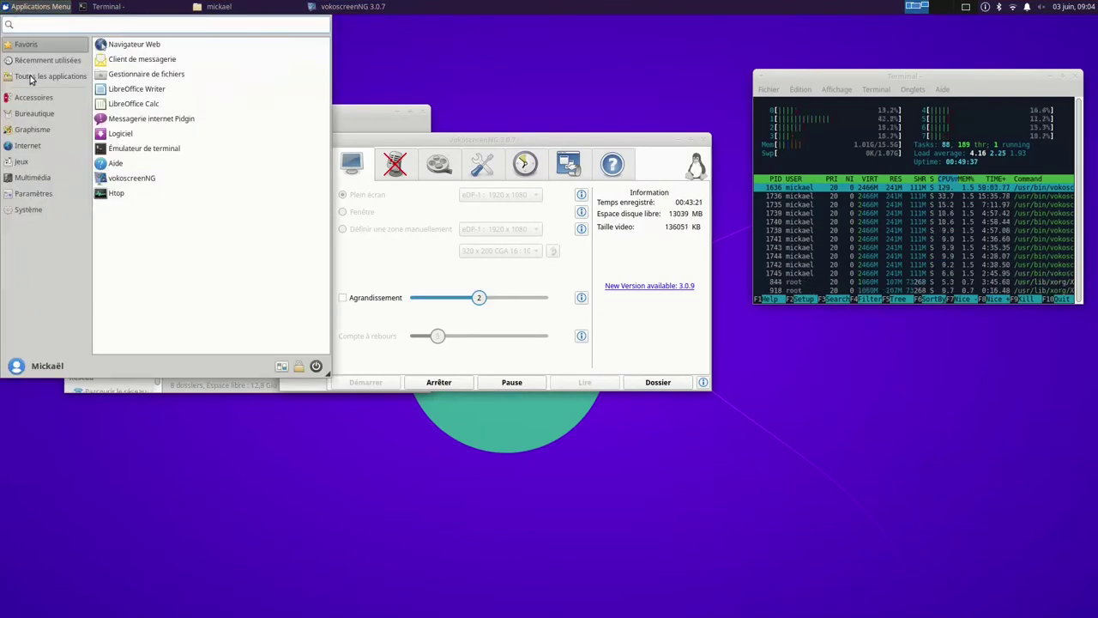
{"action": "mouse_move", "coordinate": [32, 149]}
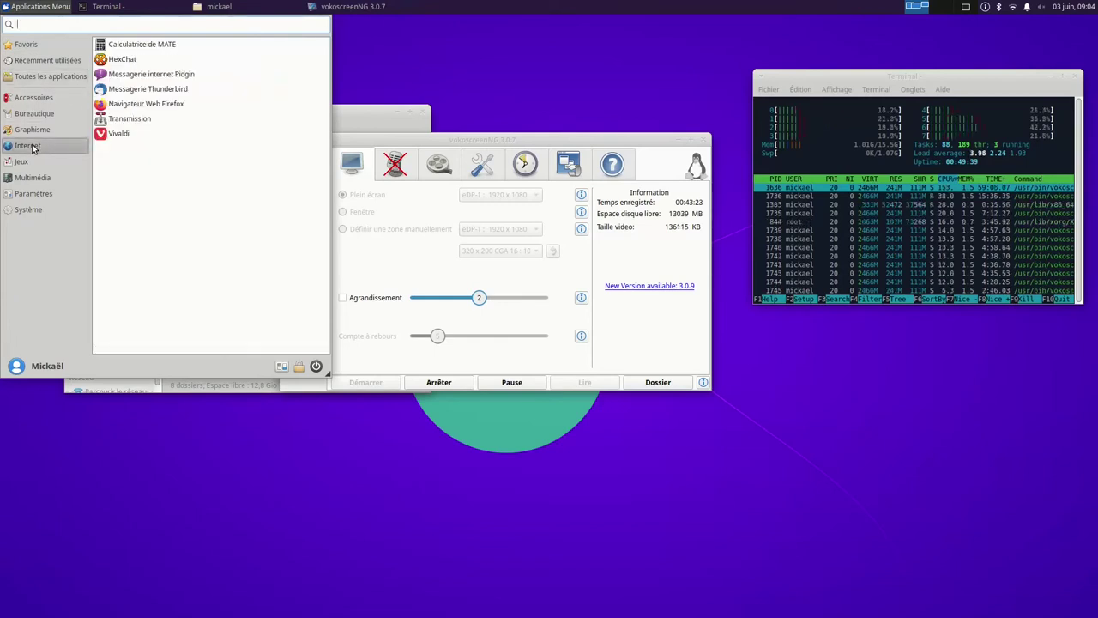
{"action": "right_click", "coordinate": [144, 104]}
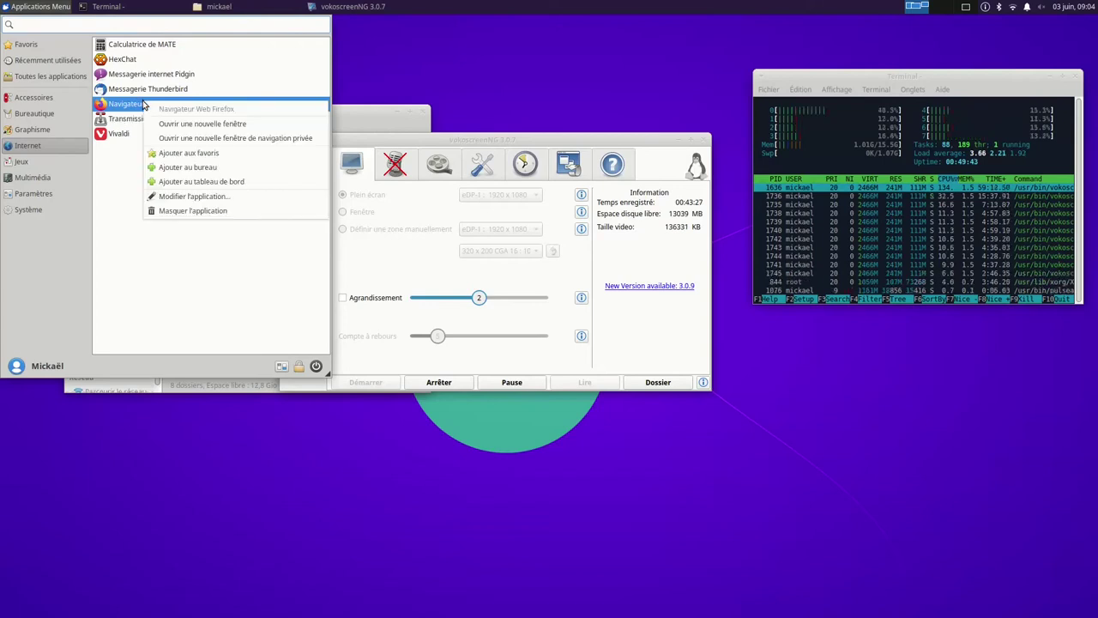
{"action": "left_click", "coordinate": [224, 182]}
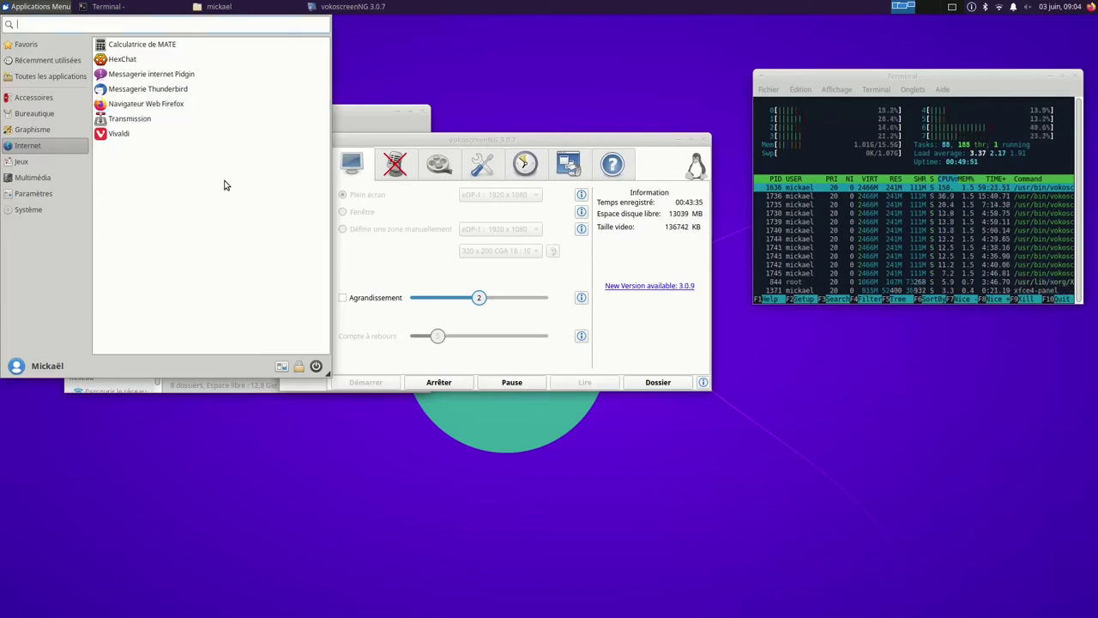
Step: Try to move the Firefox launcher from the end of the panel to just after Applications Menu
{"action": "right_click", "coordinate": [1092, 7]}
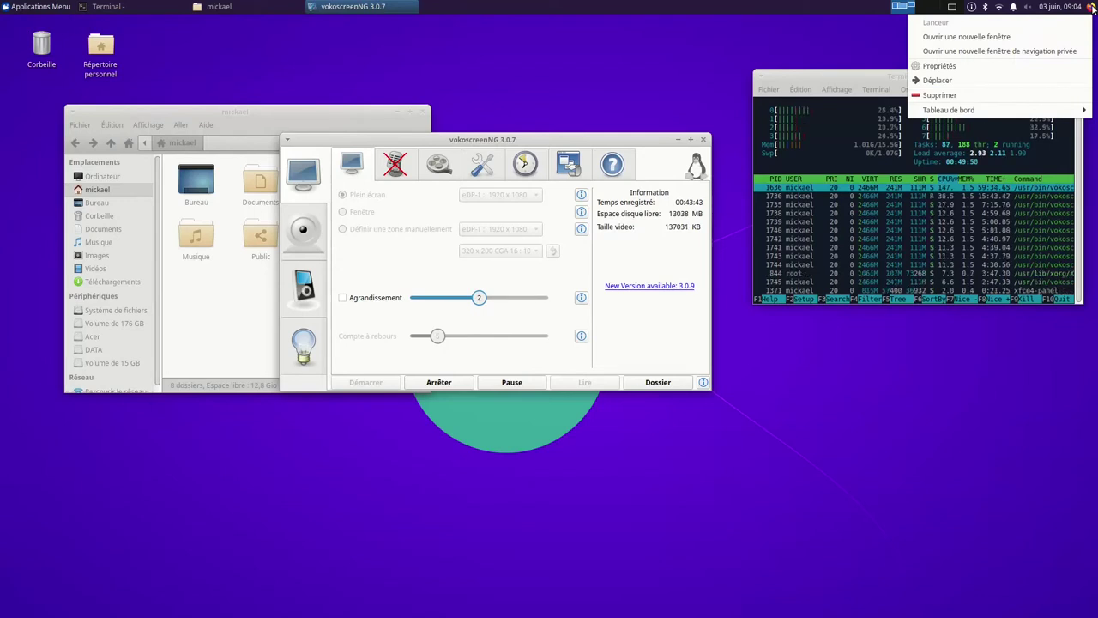
{"action": "left_click", "coordinate": [967, 79]}
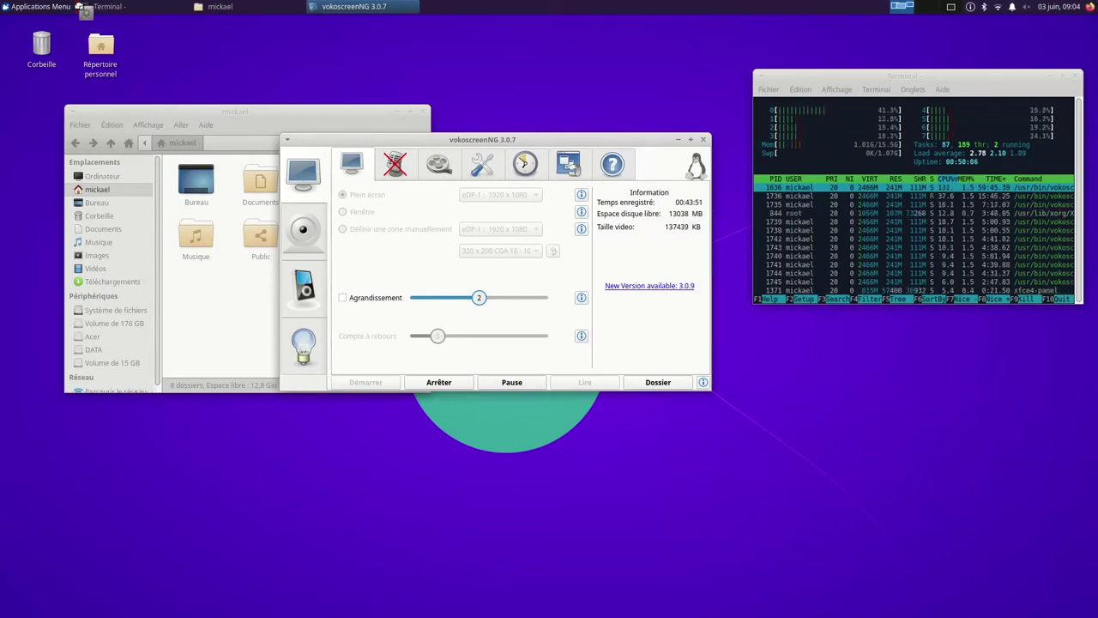
{"action": "left_click", "coordinate": [79, 7]}
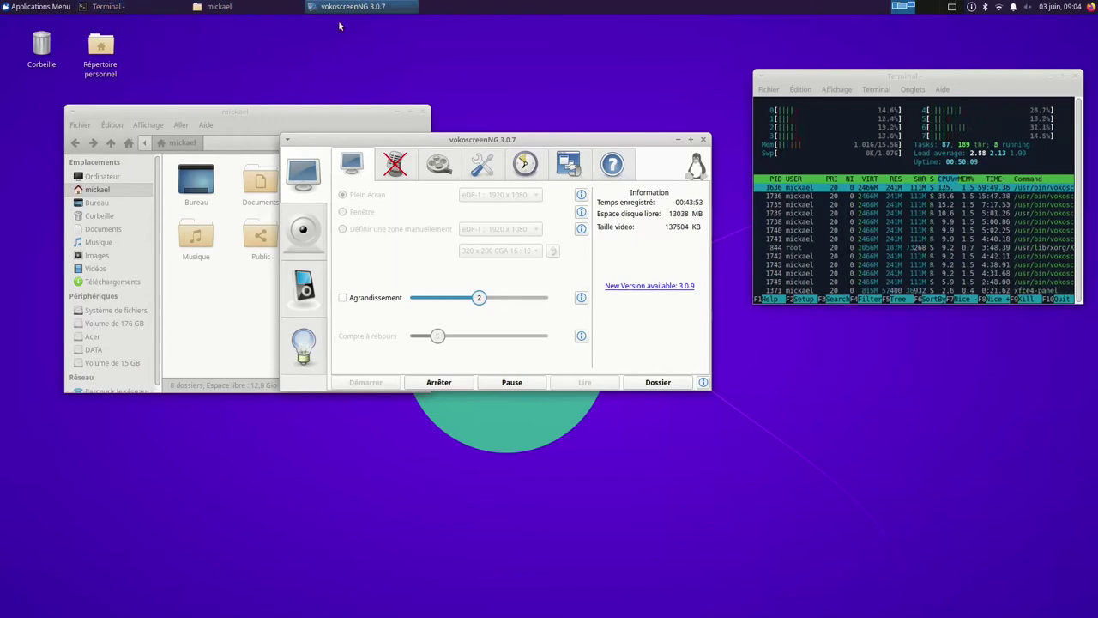
Step: Move the Firefox launcher into the panel's empty area, just before the workspace switcher
{"action": "right_click", "coordinate": [1091, 7]}
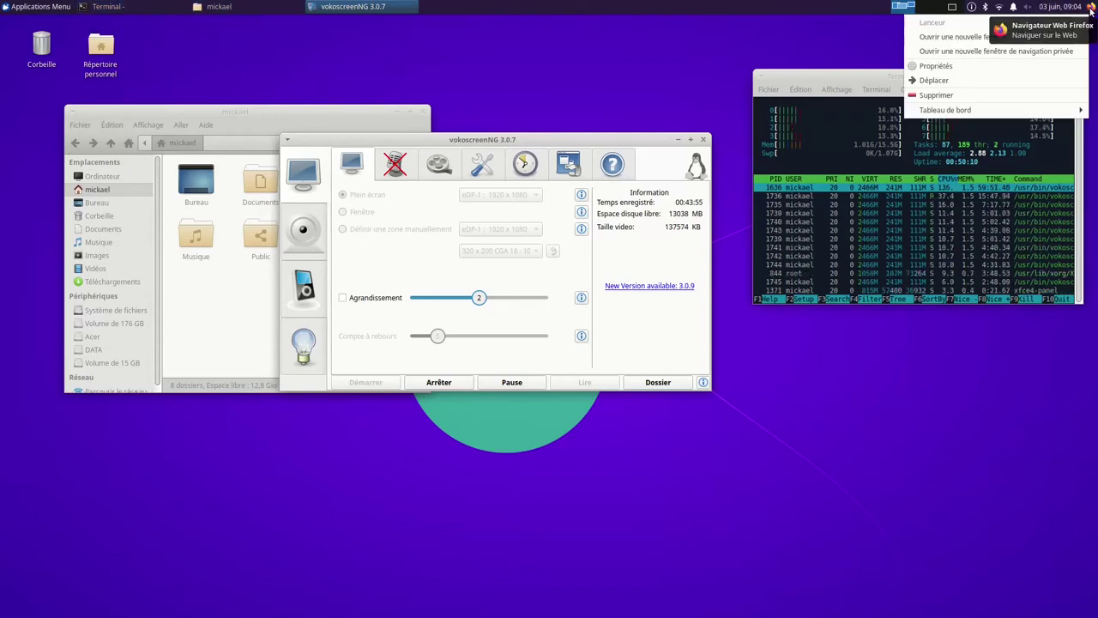
{"action": "left_click", "coordinate": [965, 79]}
{"action": "left_click", "coordinate": [793, 5]}
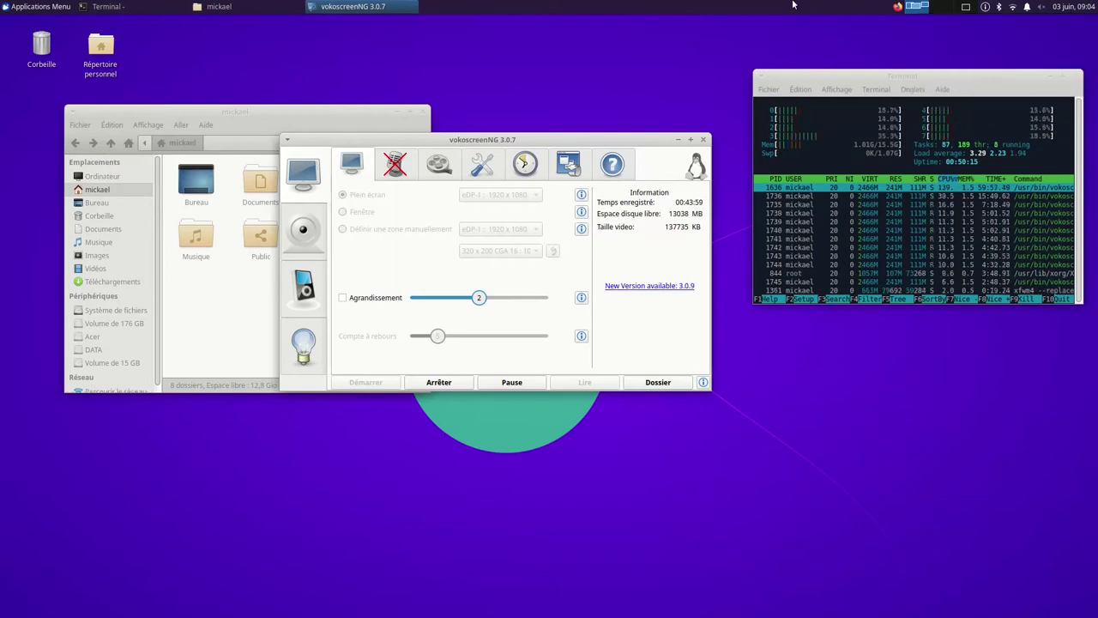
Step: Try again to move the Firefox launcher from beside the workspace switcher to the start of the window buttons
{"action": "right_click", "coordinate": [897, 6]}
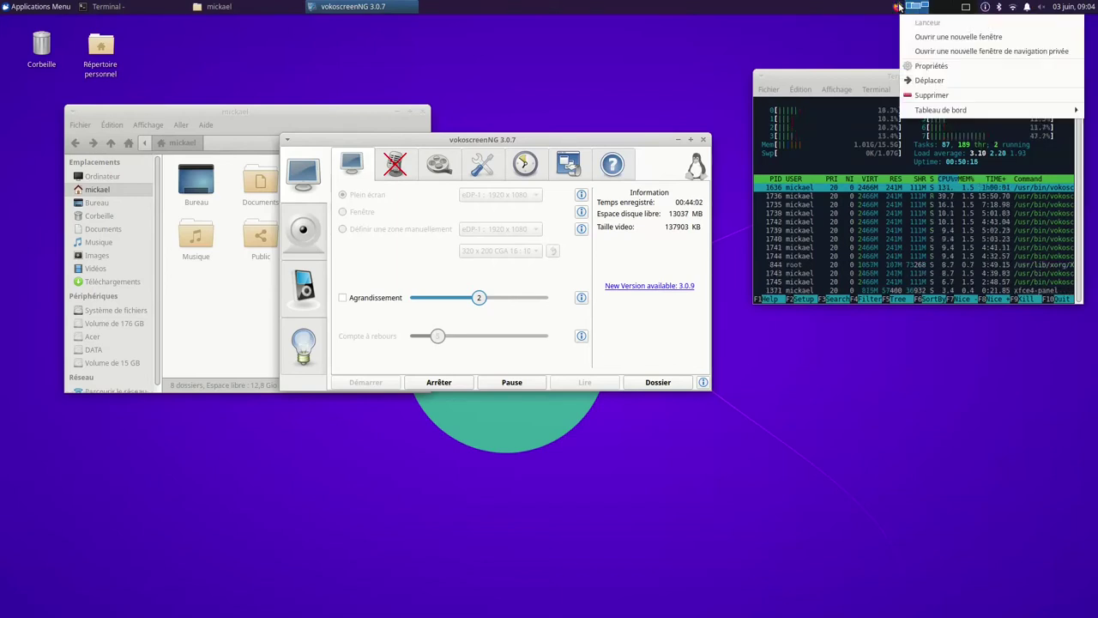
{"action": "left_click", "coordinate": [925, 81]}
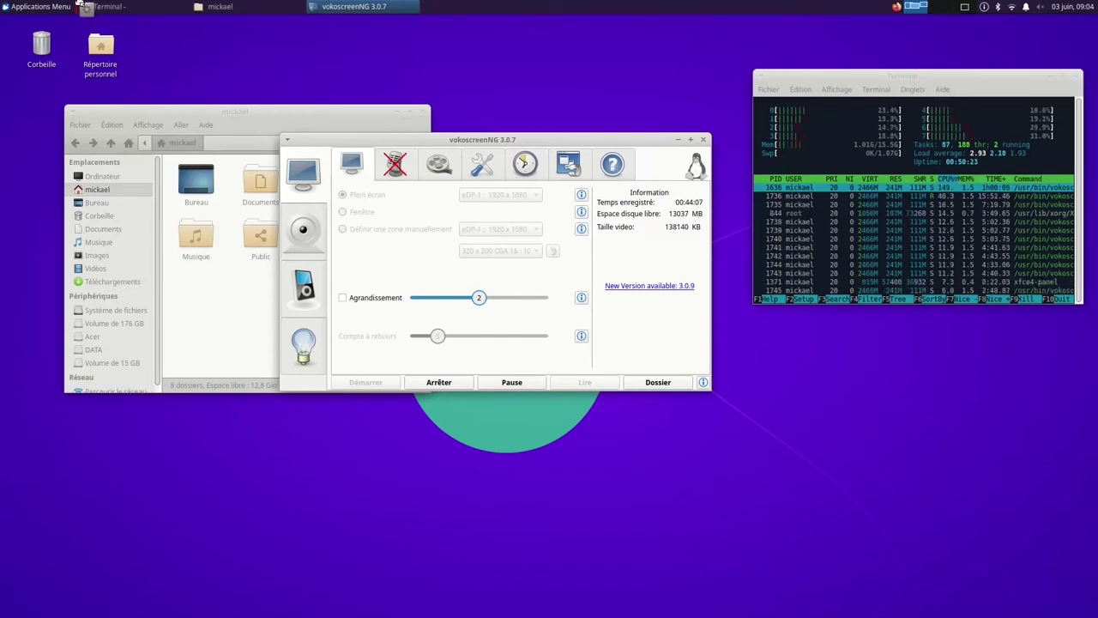
{"action": "left_click", "coordinate": [79, 5]}
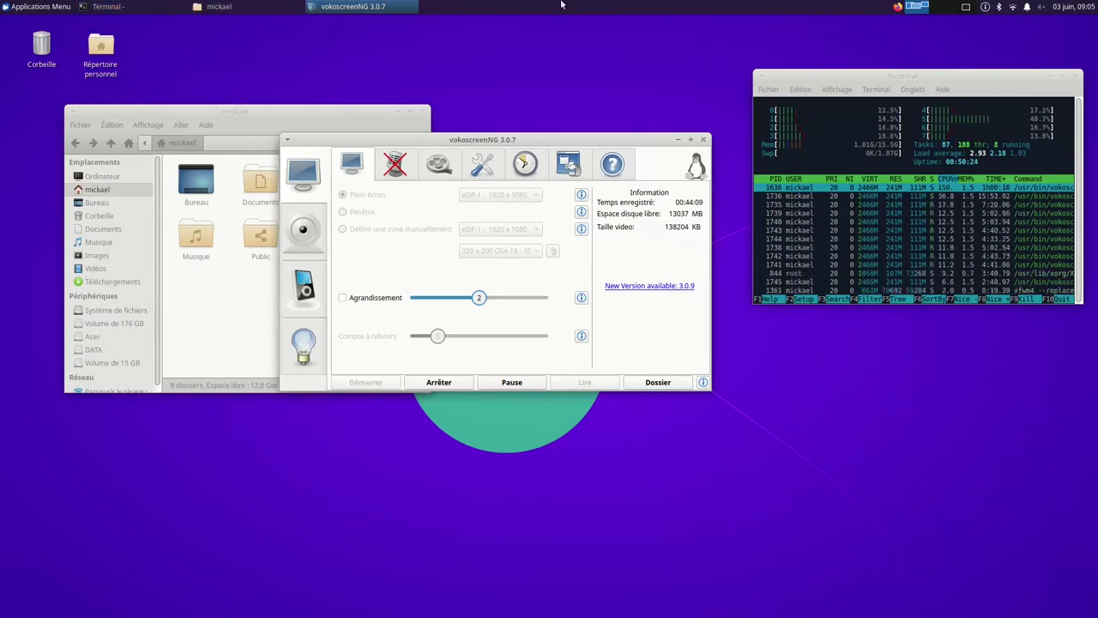
Step: Place the Firefox launcher directly after Applications Menu in the panel
{"action": "right_click", "coordinate": [895, 9]}
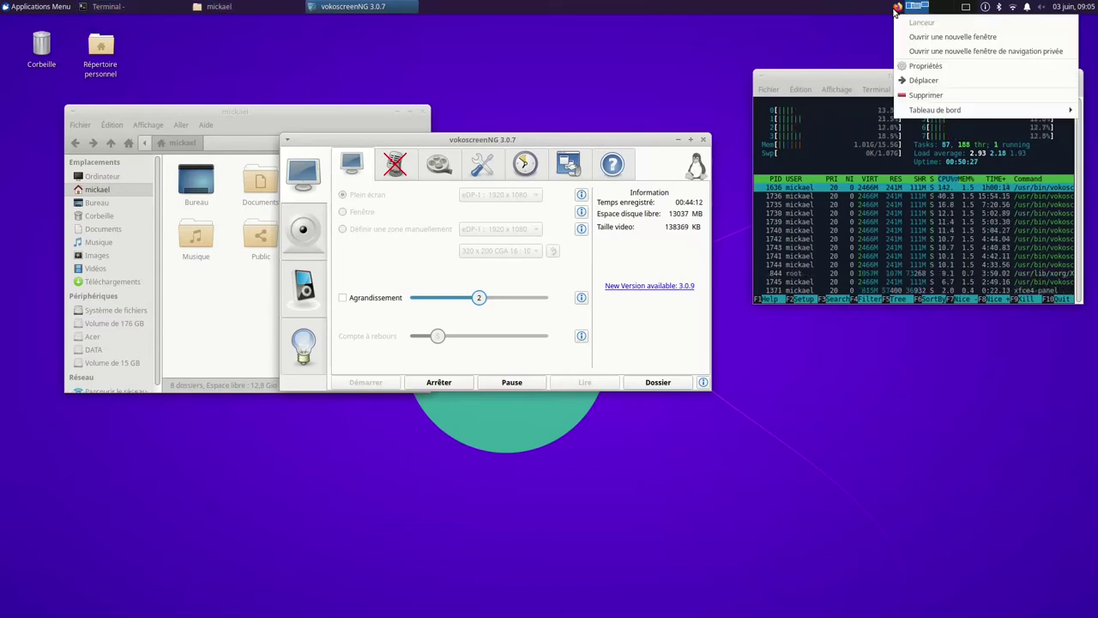
{"action": "left_click", "coordinate": [916, 80]}
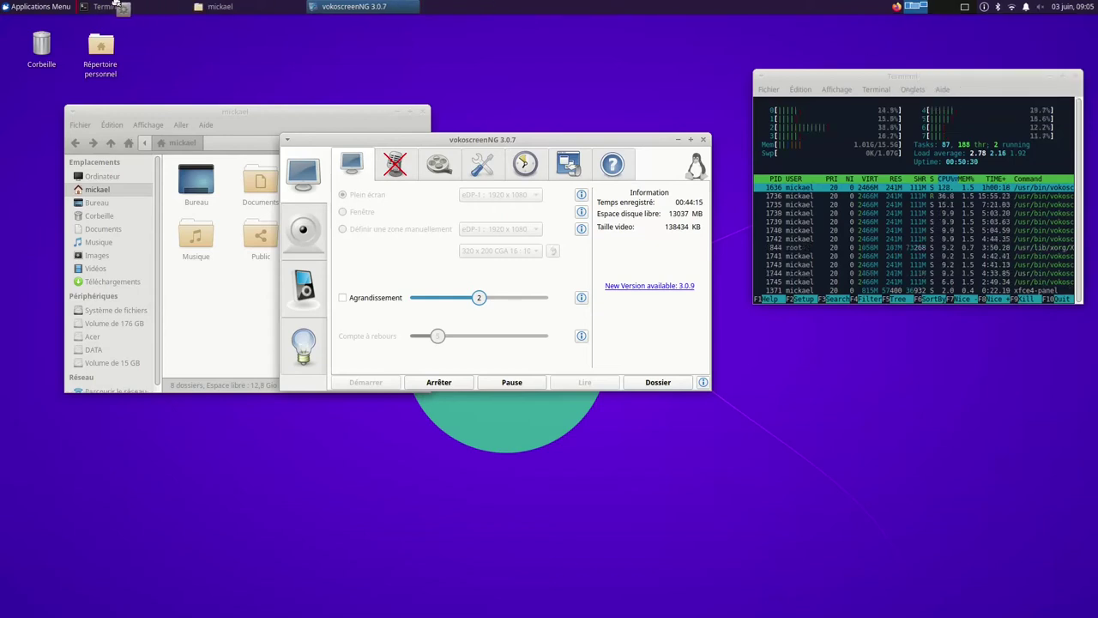
{"action": "left_click", "coordinate": [73, 4]}
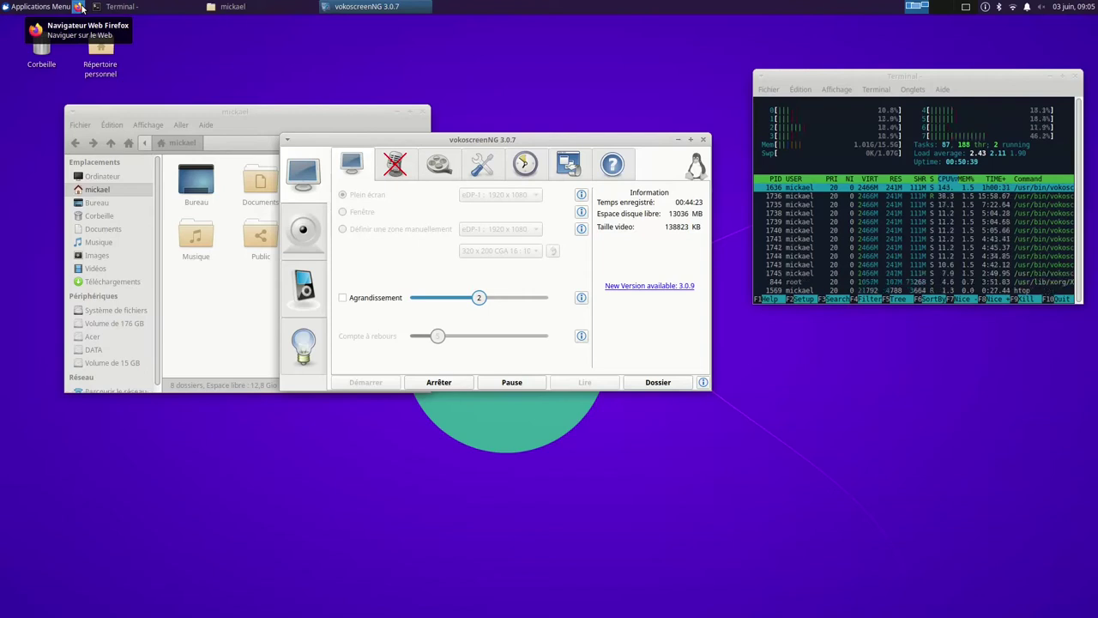
{"action": "left_click", "coordinate": [80, 7]}
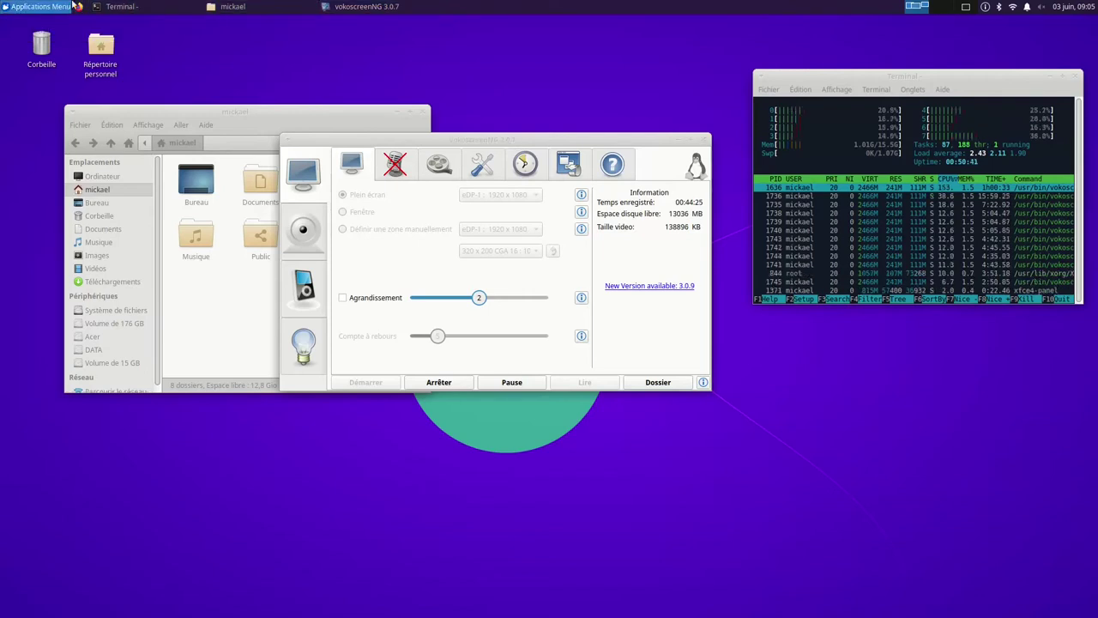
Step: Open the panel preferences from the panel itself and review the list of elements for Tableau de bord 0
{"action": "right_click", "coordinate": [559, 5]}
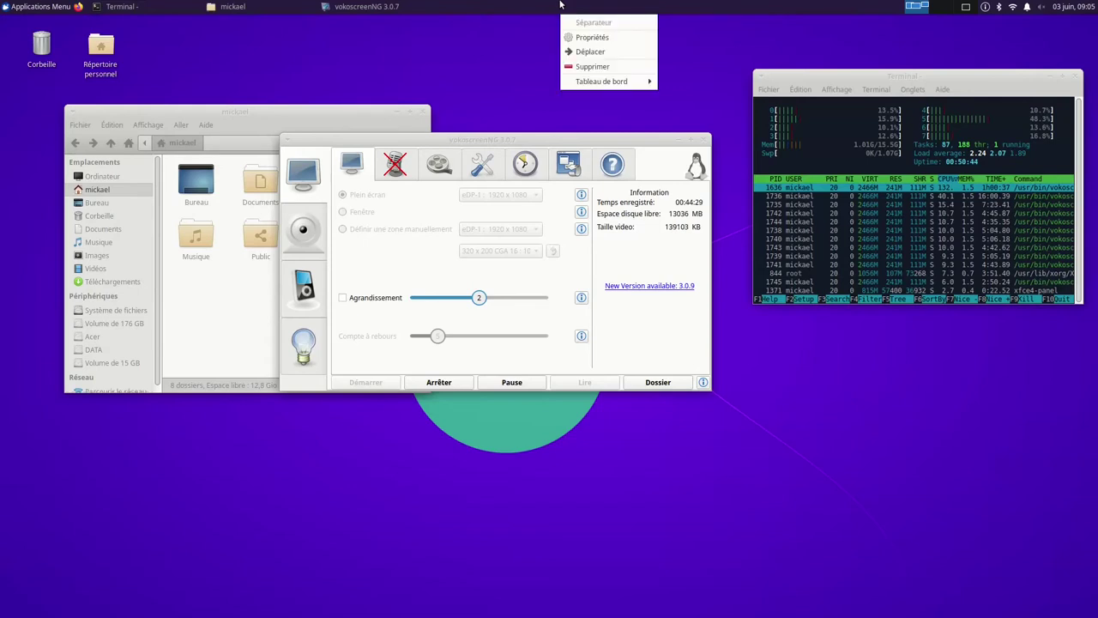
{"action": "mouse_move", "coordinate": [625, 87]}
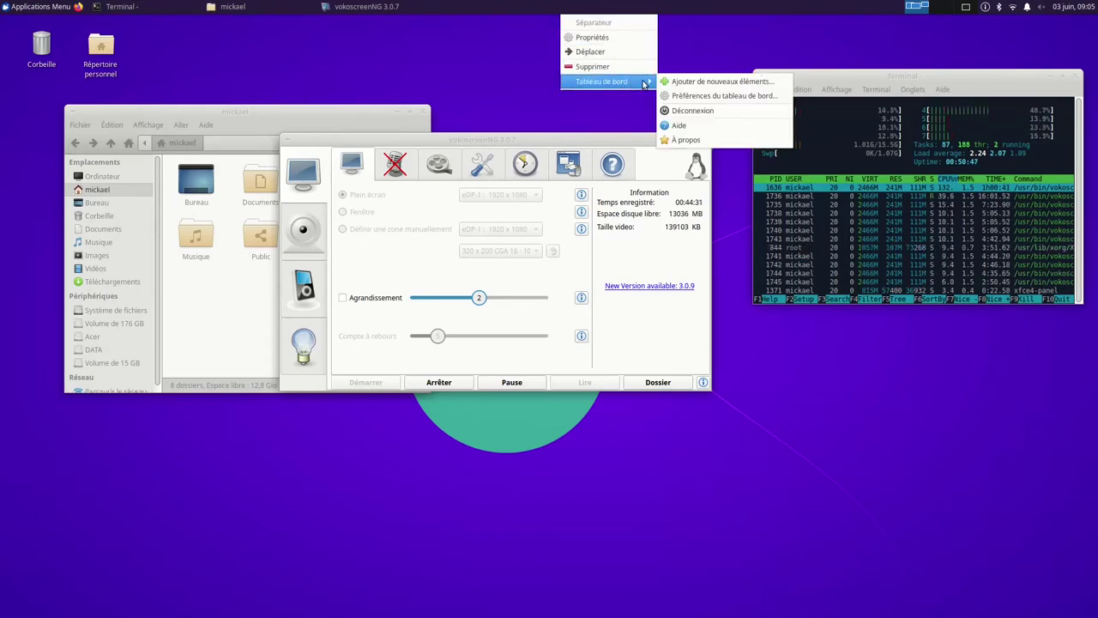
{"action": "left_click", "coordinate": [693, 96]}
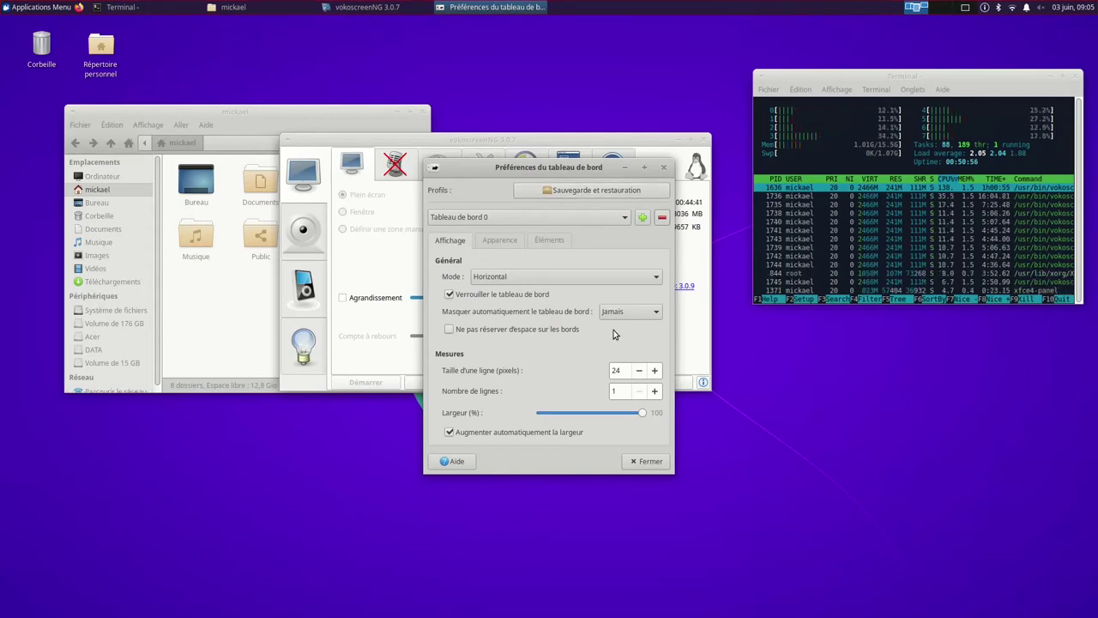
{"action": "left_click", "coordinate": [545, 244]}
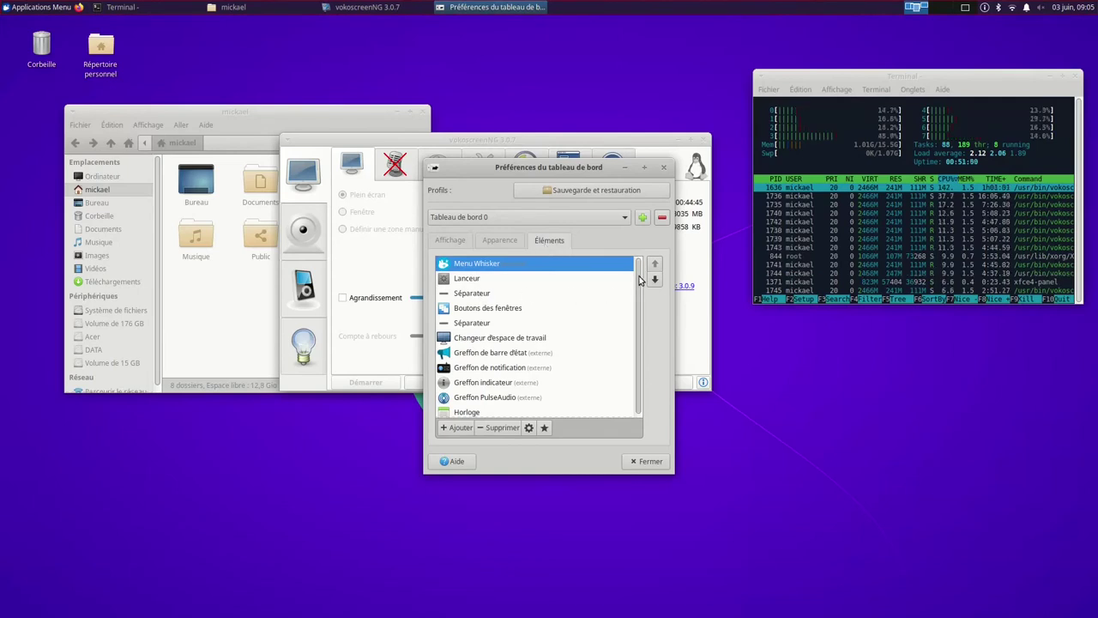
{"action": "left_click_drag", "start_coordinate": [639, 280], "coordinate": [639, 355]}
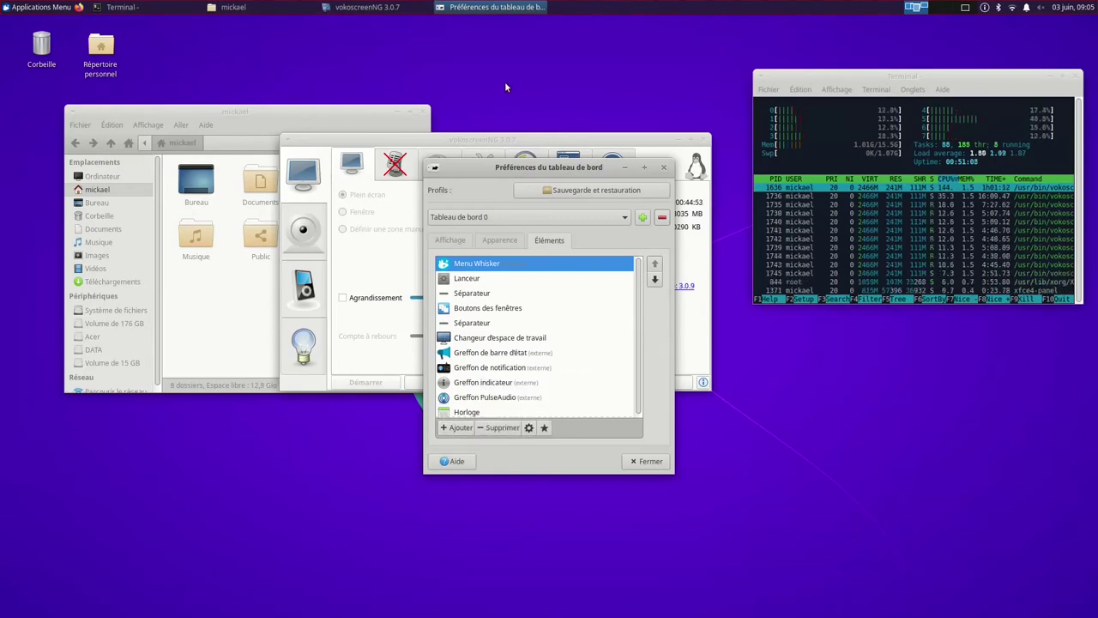
Step: Add Vivaldi from the Internet applications to the panel and close the applications menu
{"action": "left_click", "coordinate": [316, 66]}
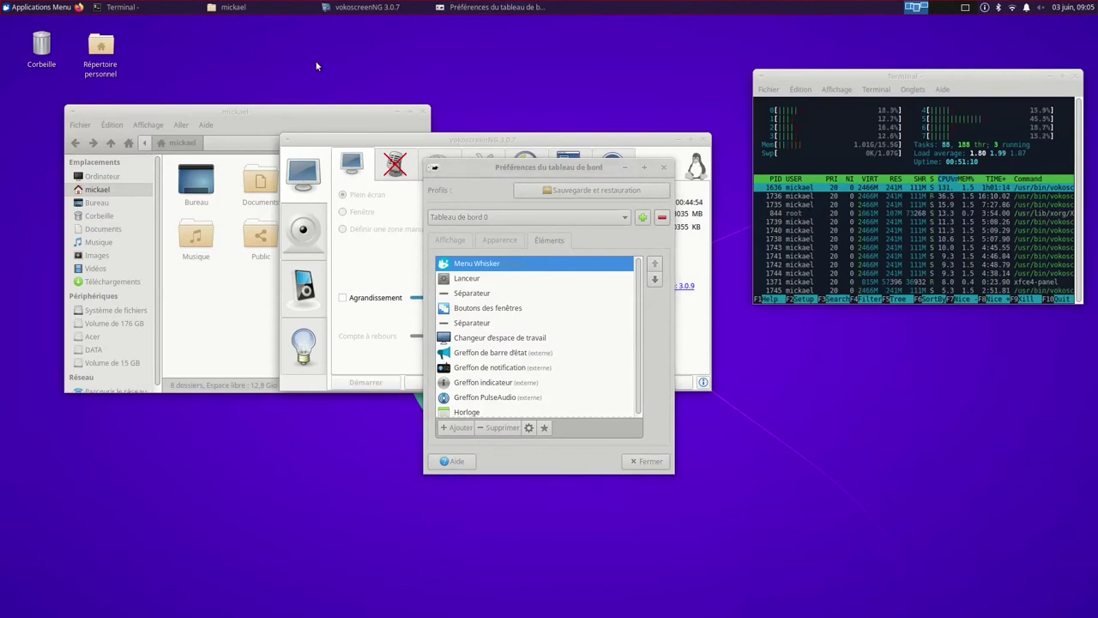
{"action": "left_click", "coordinate": [41, 7]}
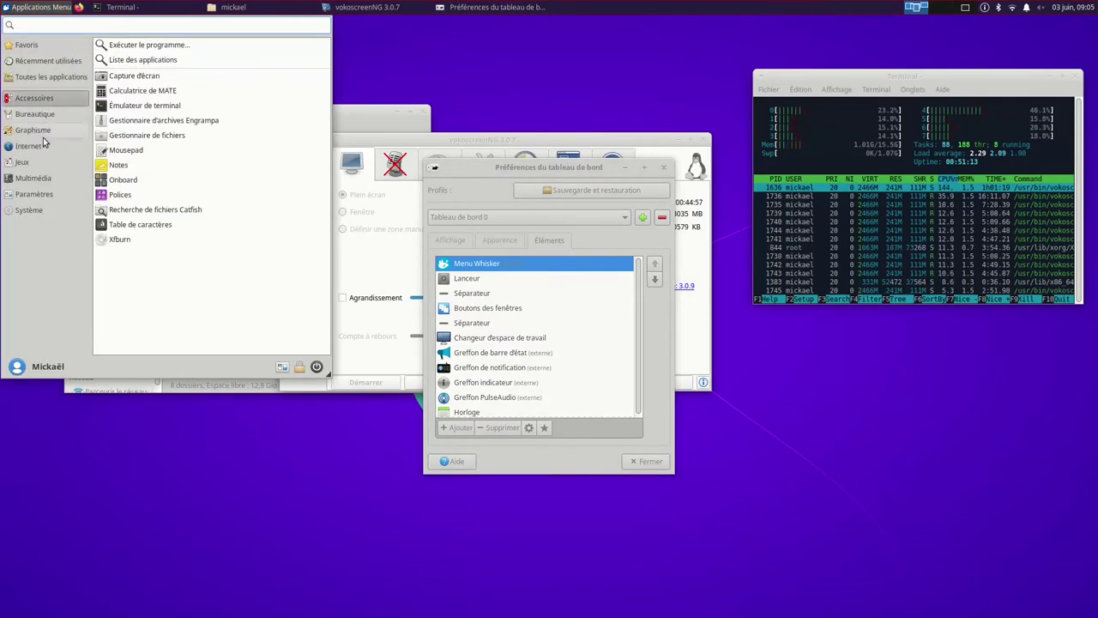
{"action": "mouse_move", "coordinate": [43, 146]}
{"action": "right_click", "coordinate": [112, 136]}
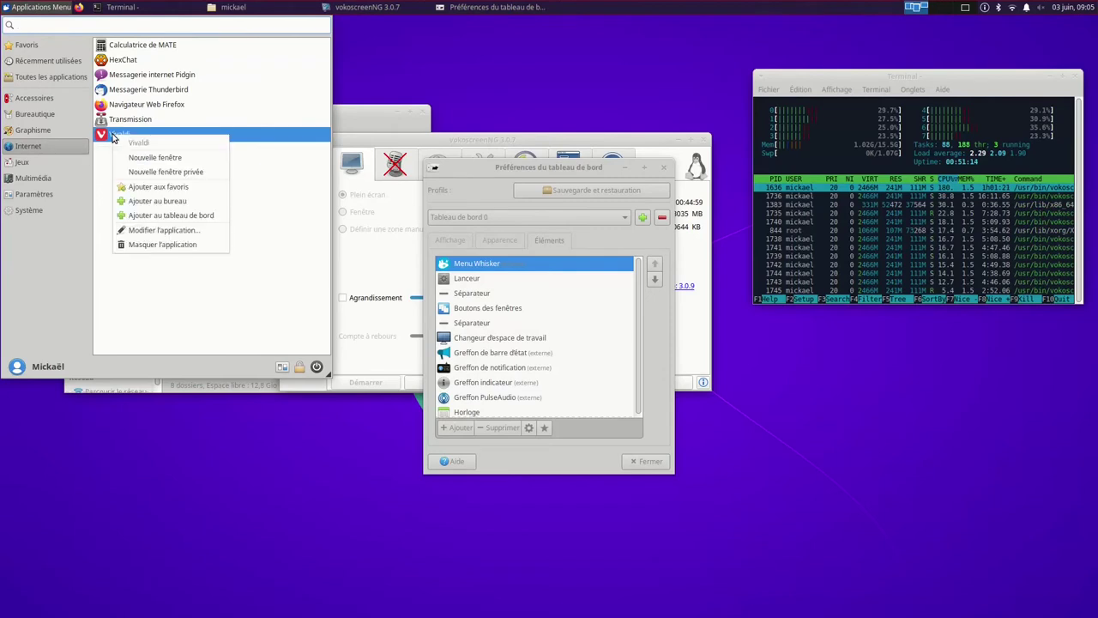
{"action": "left_click", "coordinate": [173, 215]}
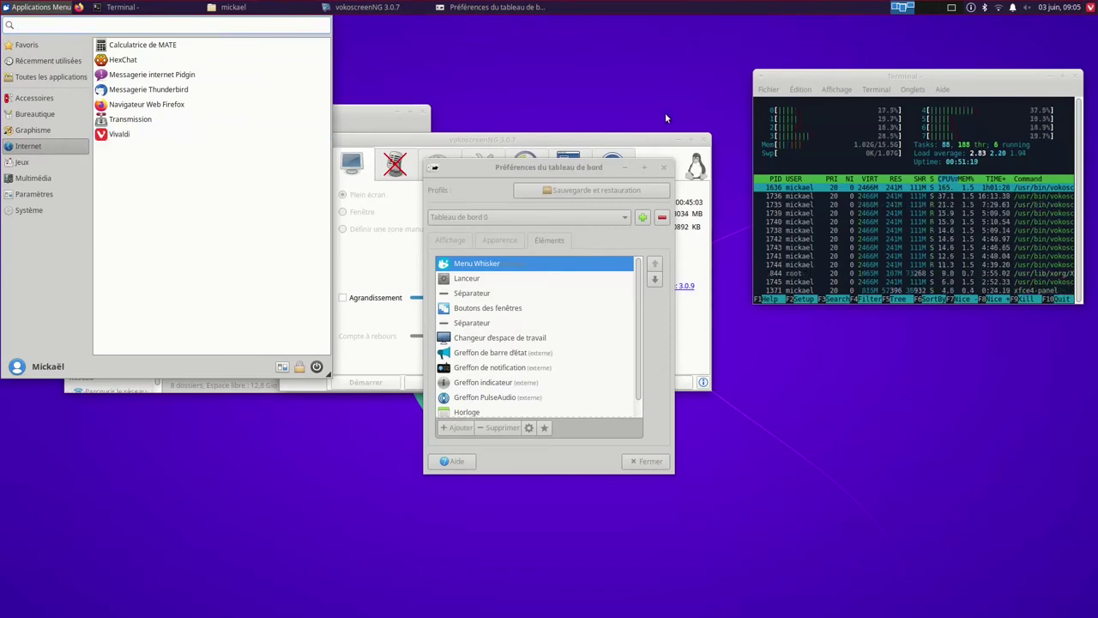
{"action": "left_click", "coordinate": [1054, 46]}
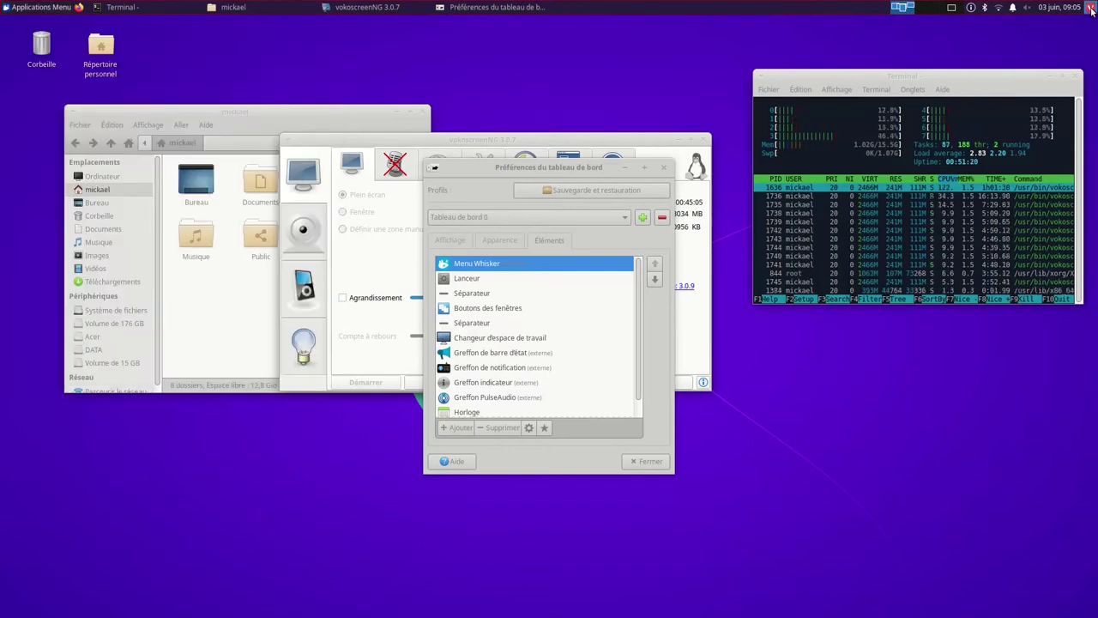
Step: Move the Vivaldi launcher between Applications Menu and the Firefox launcher in the panel
{"action": "right_click", "coordinate": [1091, 10]}
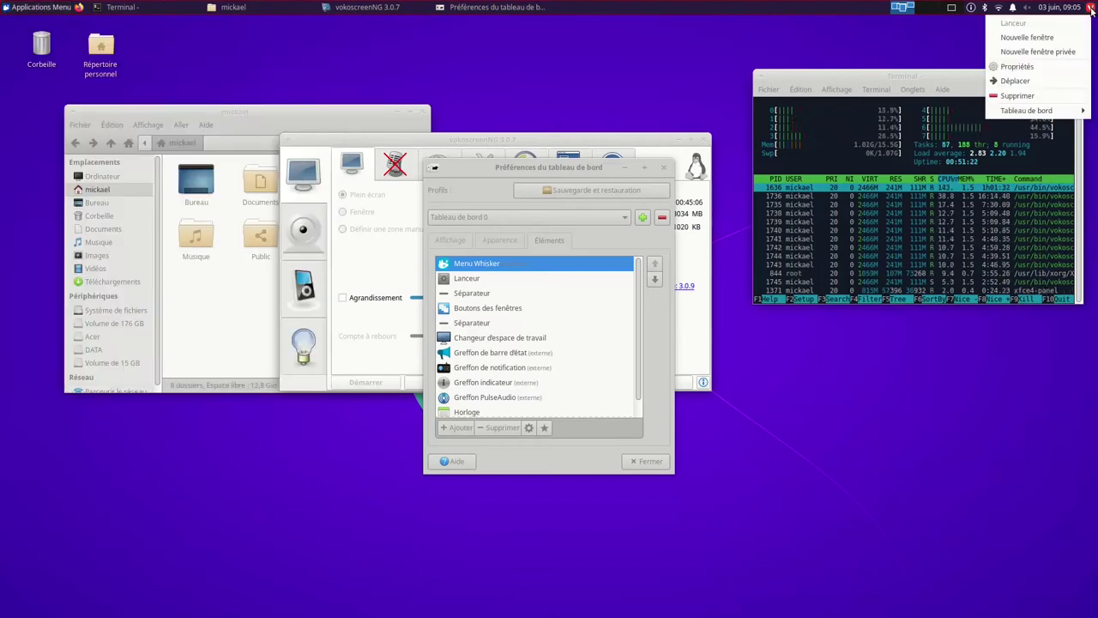
{"action": "left_click", "coordinate": [1048, 79]}
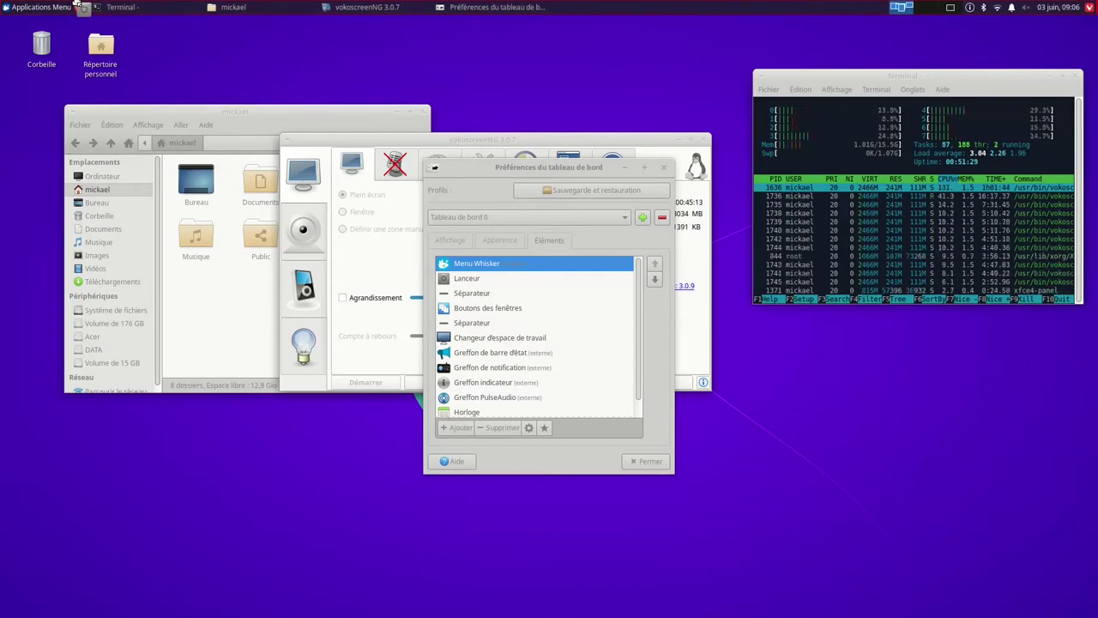
{"action": "left_click", "coordinate": [77, 6]}
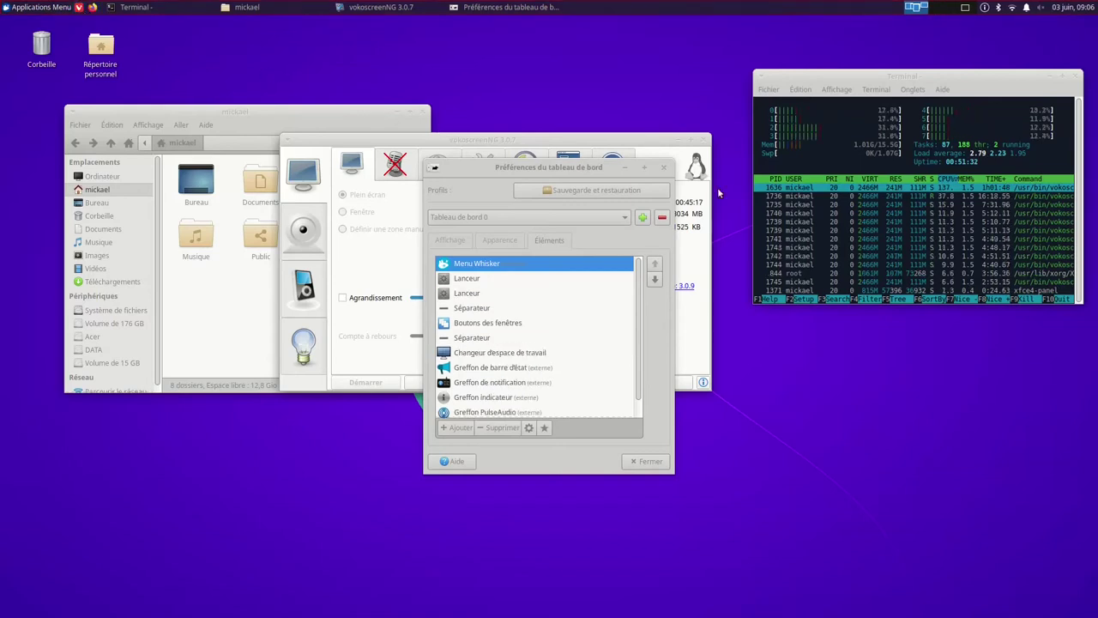
Step: Check the two Lanceur items in the panel's elements and open the properties of the first one, below Menu Whisker
{"action": "left_click", "coordinate": [664, 380]}
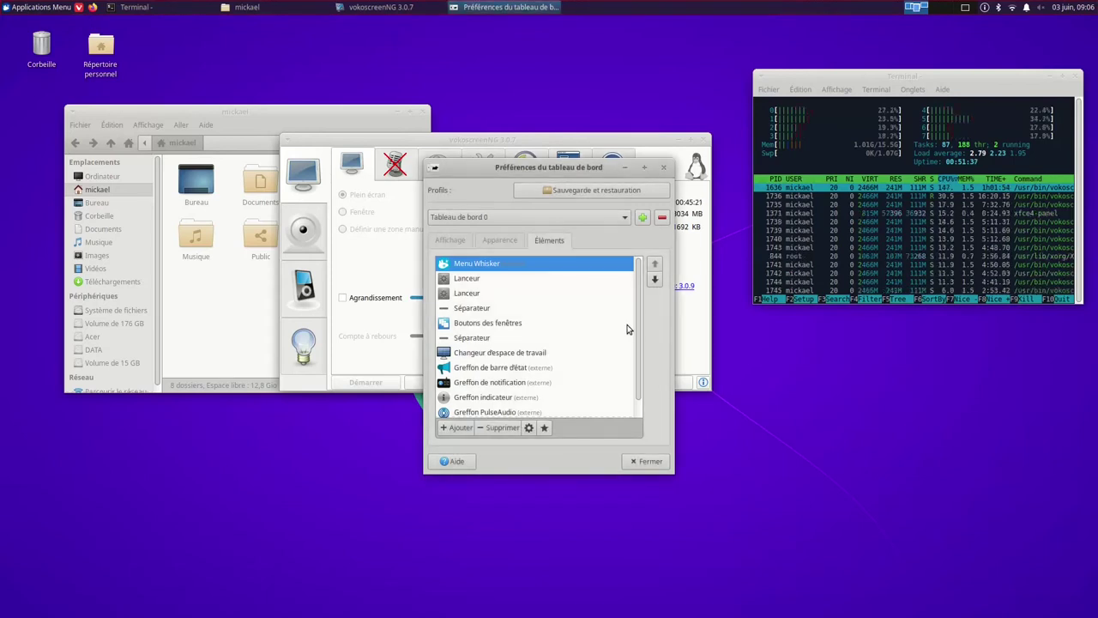
{"action": "left_click", "coordinate": [467, 282]}
{"action": "left_click", "coordinate": [467, 296]}
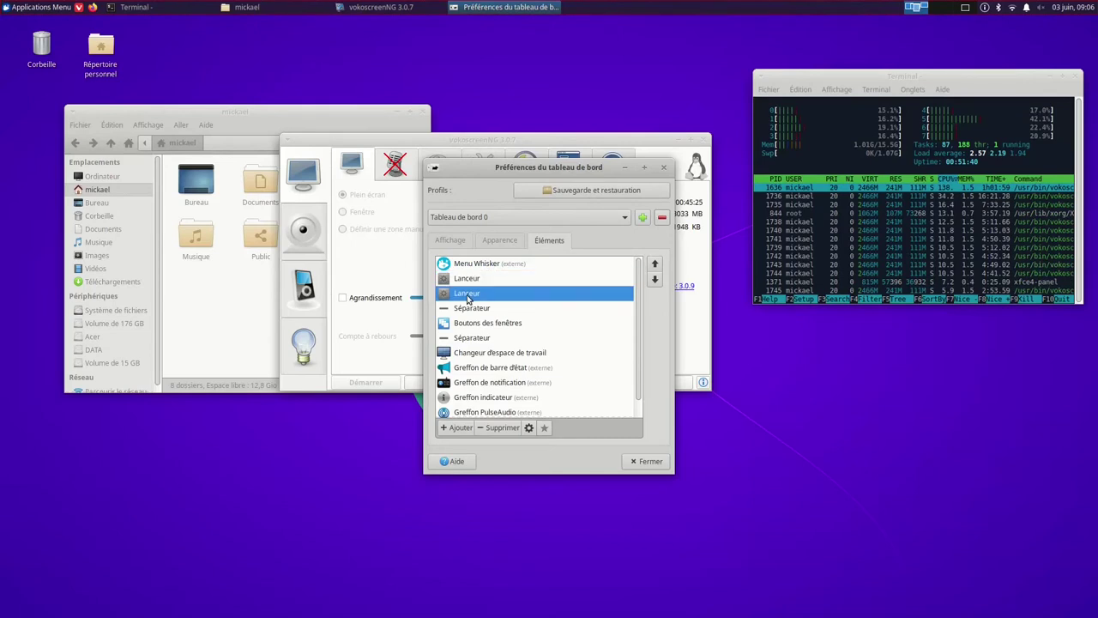
{"action": "left_click", "coordinate": [467, 280]}
{"action": "left_click", "coordinate": [486, 268]}
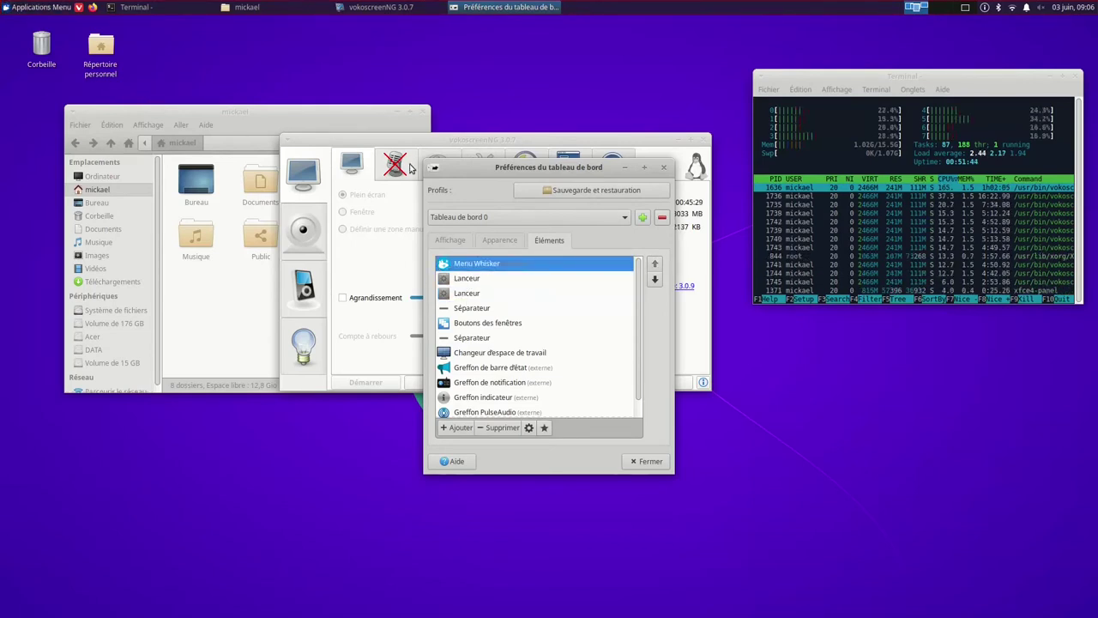
{"action": "left_click", "coordinate": [465, 280]}
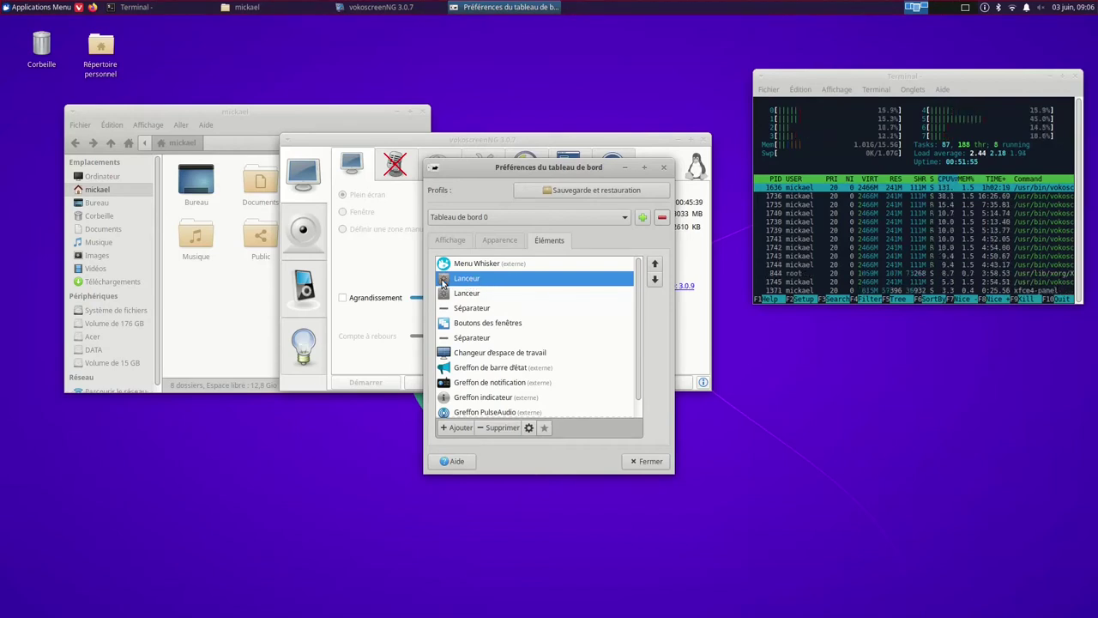
{"action": "left_click", "coordinate": [529, 427]}
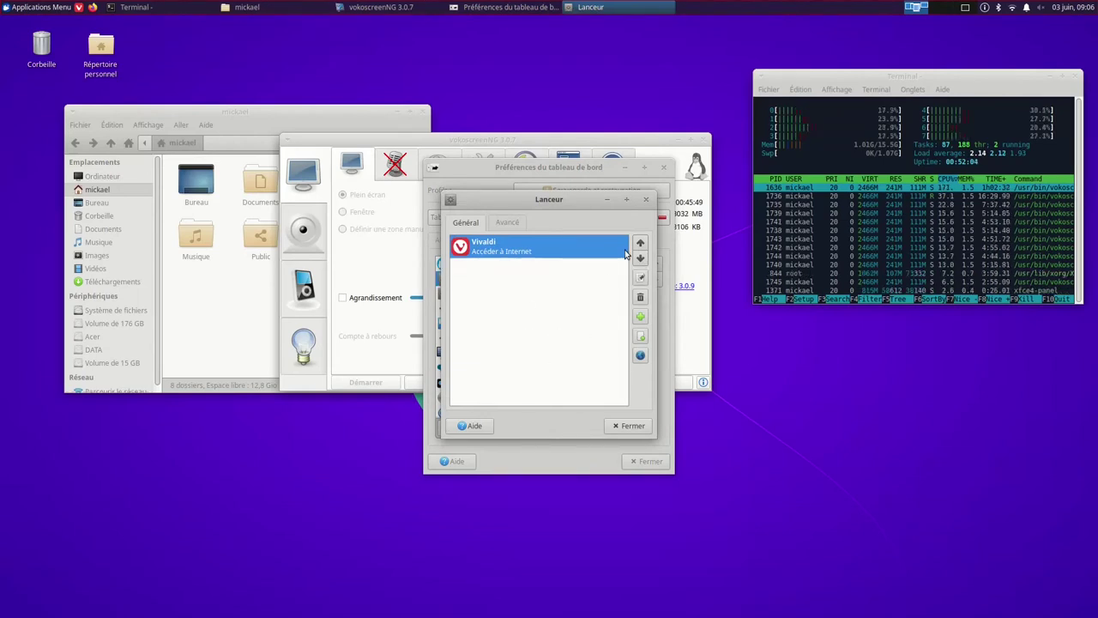
Step: Add Navigateur Web Firefox to the Vivaldi launcher's items and close the launcher properties and panel preferences
{"action": "left_click", "coordinate": [641, 317]}
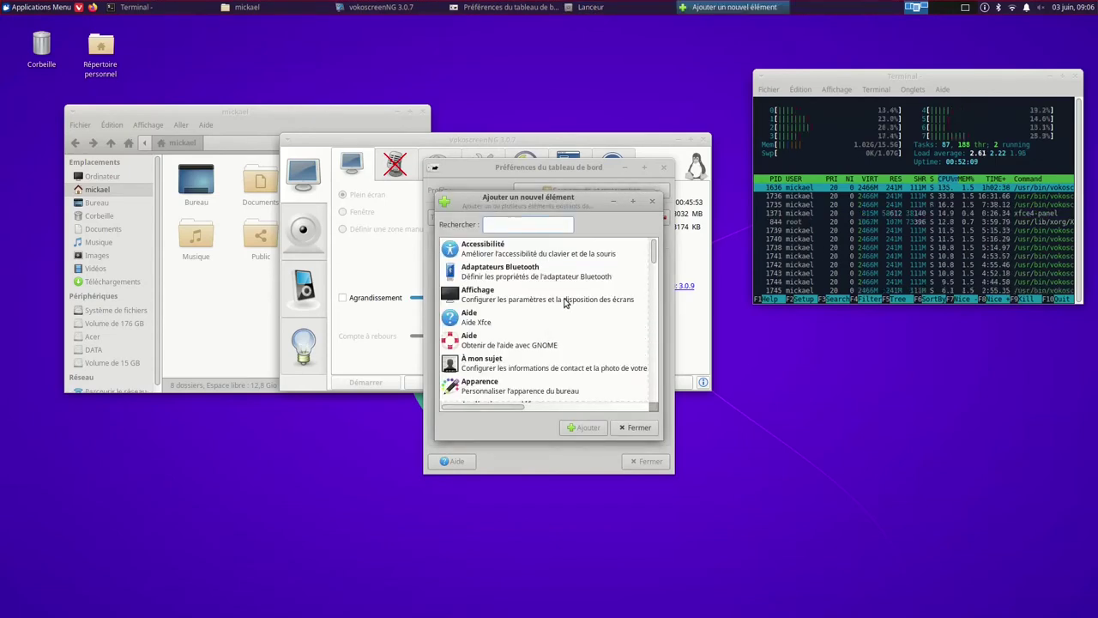
{"action": "left_click_drag", "start_coordinate": [652, 256], "coordinate": [645, 352]}
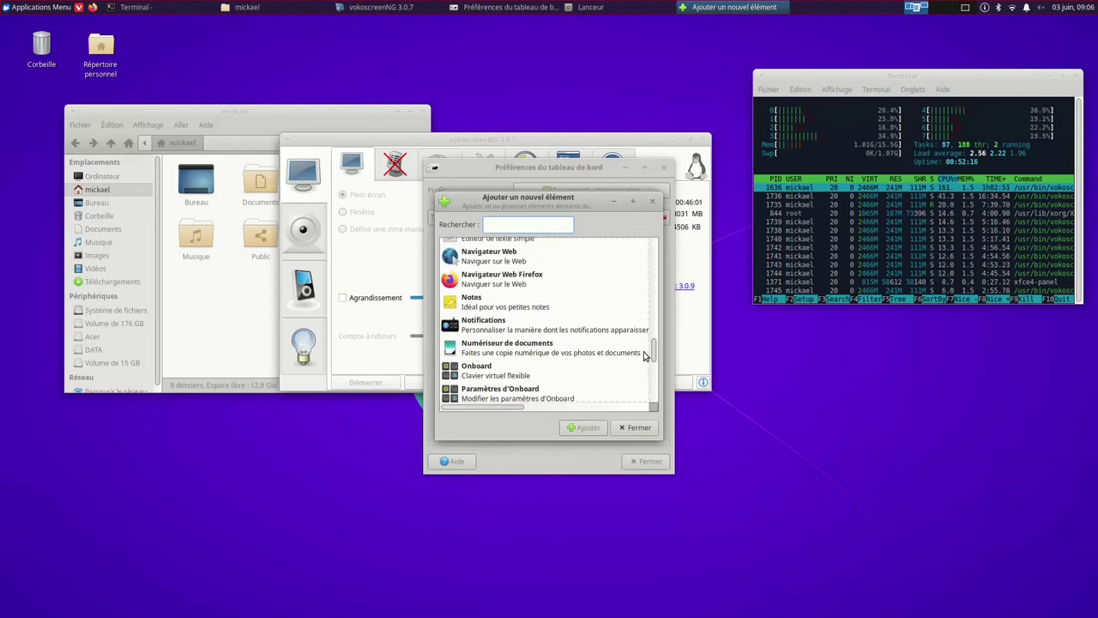
{"action": "left_click", "coordinate": [486, 281]}
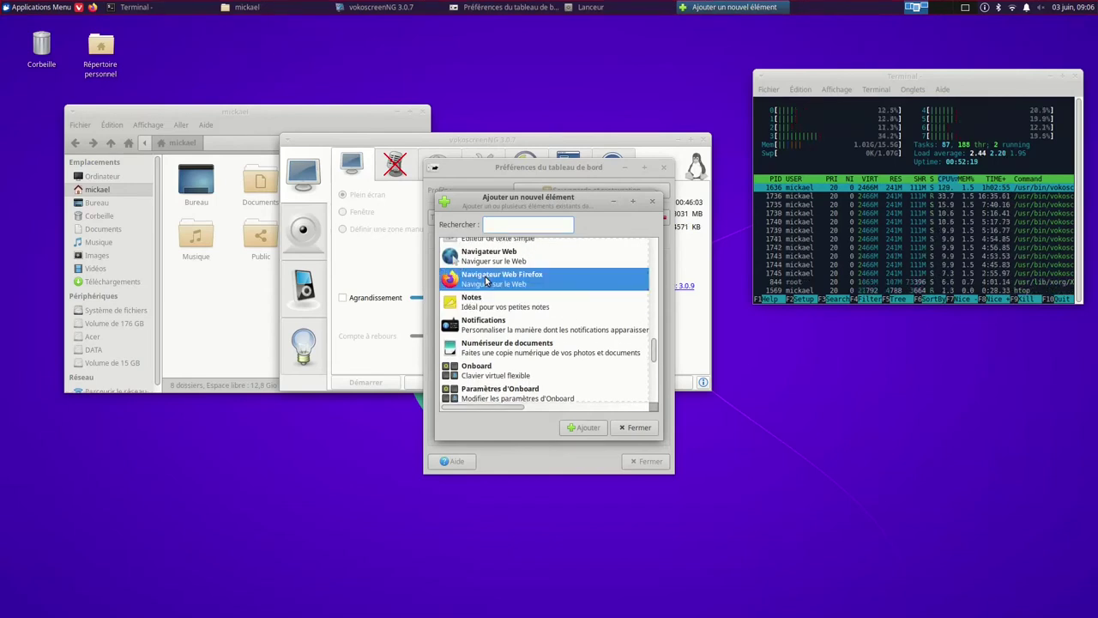
{"action": "left_click", "coordinate": [571, 429]}
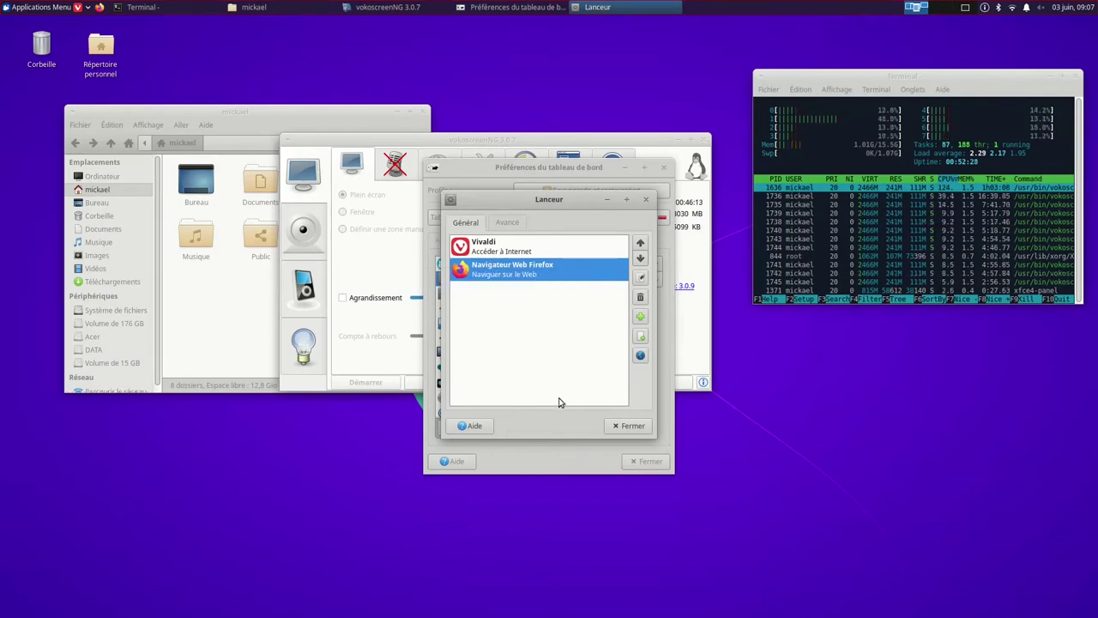
{"action": "left_click", "coordinate": [627, 425]}
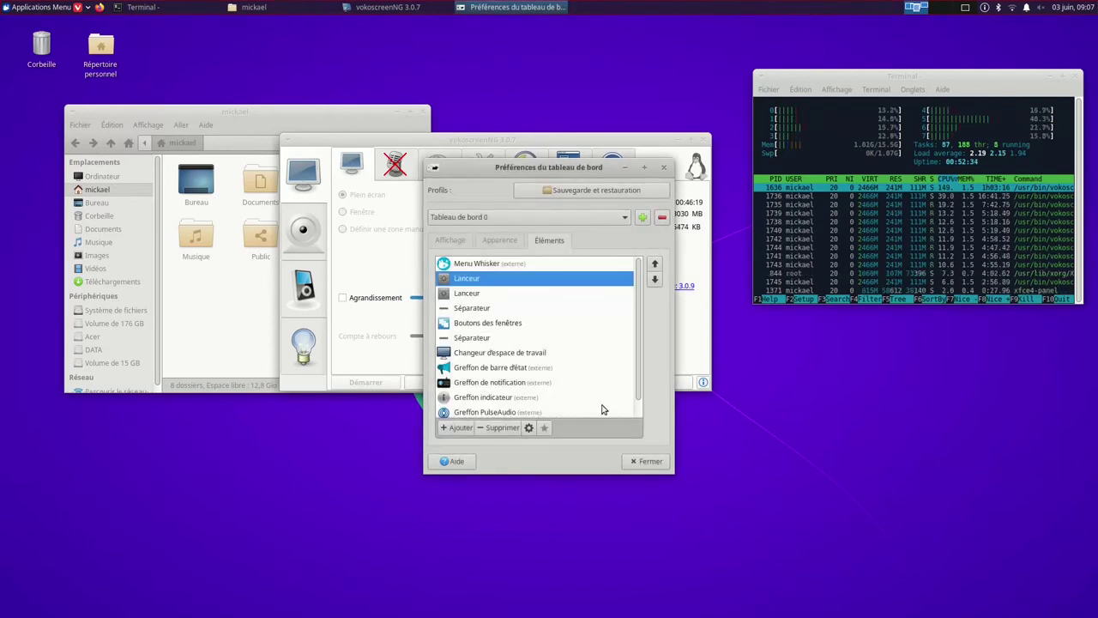
{"action": "left_click", "coordinate": [648, 463]}
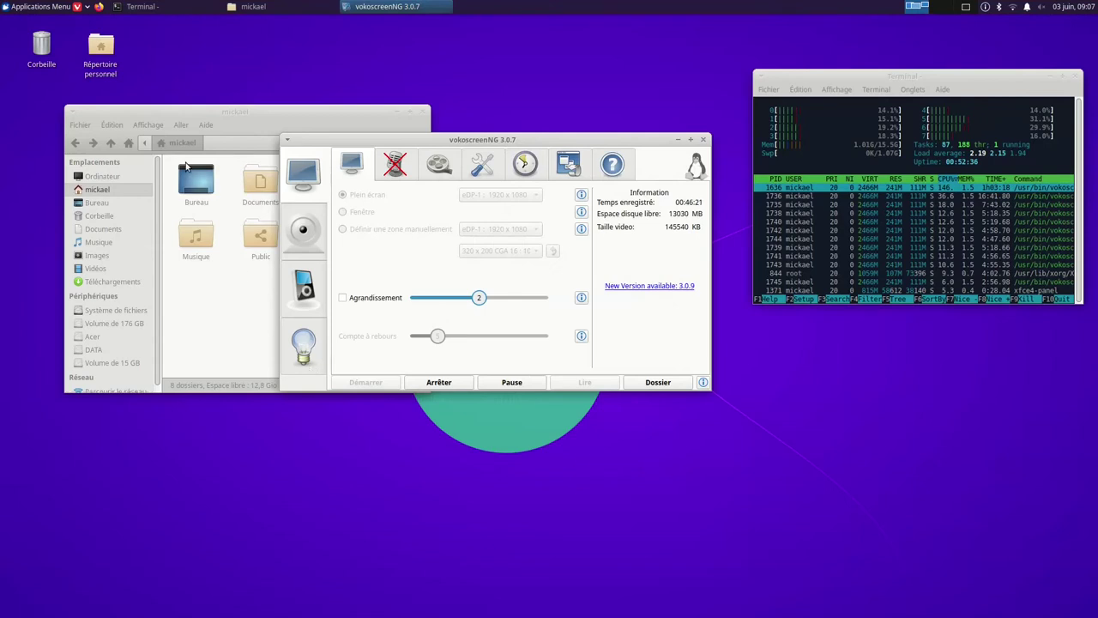
Step: Test the combined launcher by starting Vivaldi and Firefox from it, and switch to the second workspace
{"action": "left_click", "coordinate": [79, 7]}
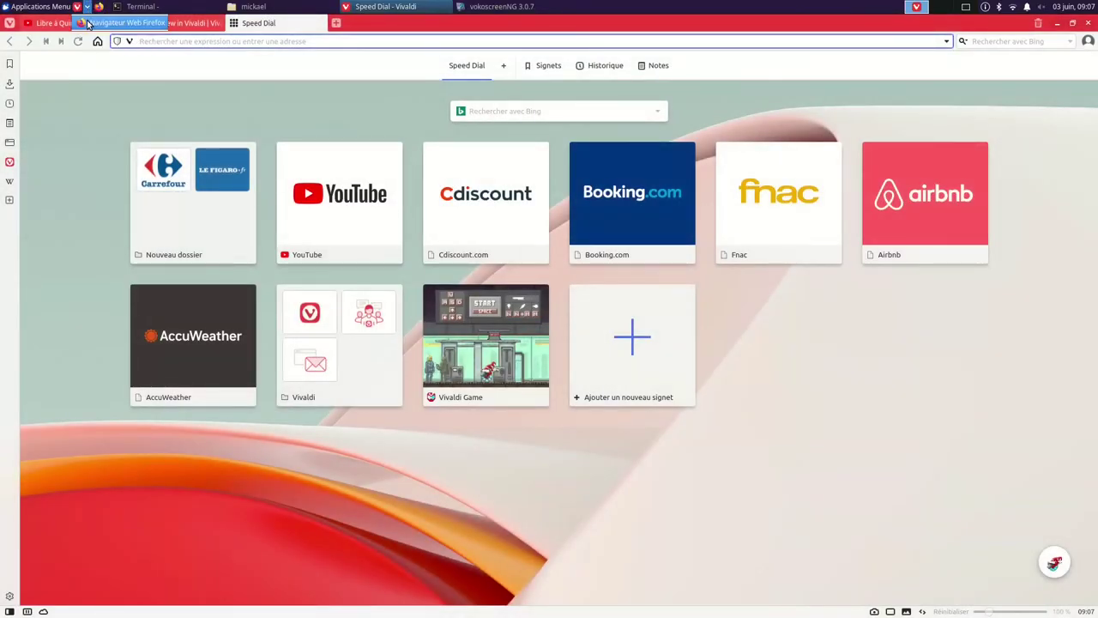
{"action": "mouse_move", "coordinate": [87, 24]}
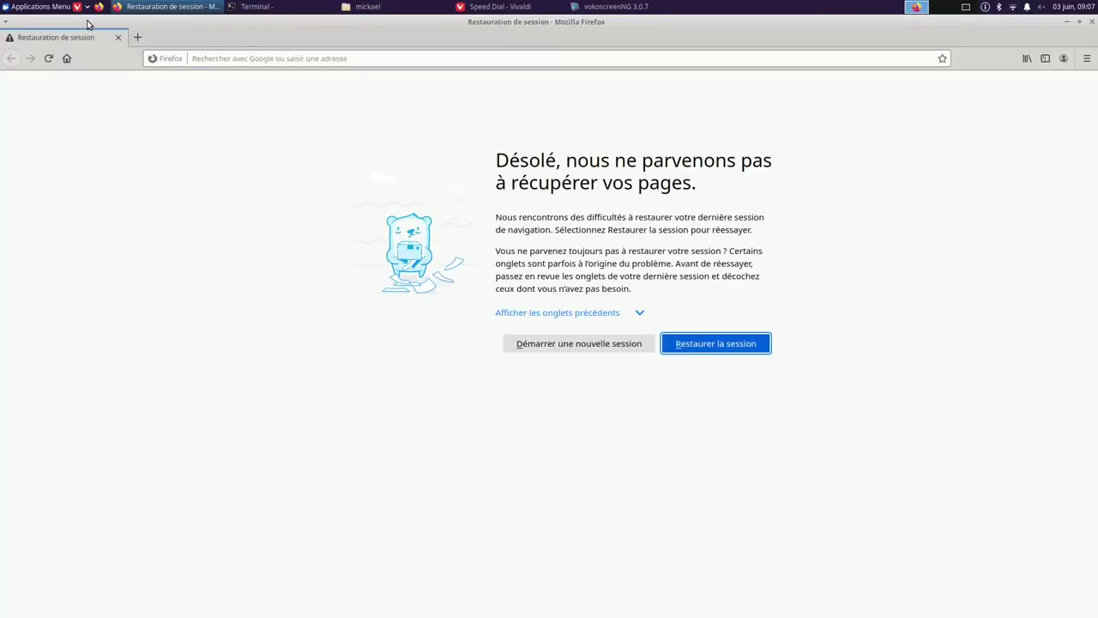
{"action": "left_click", "coordinate": [936, 7]}
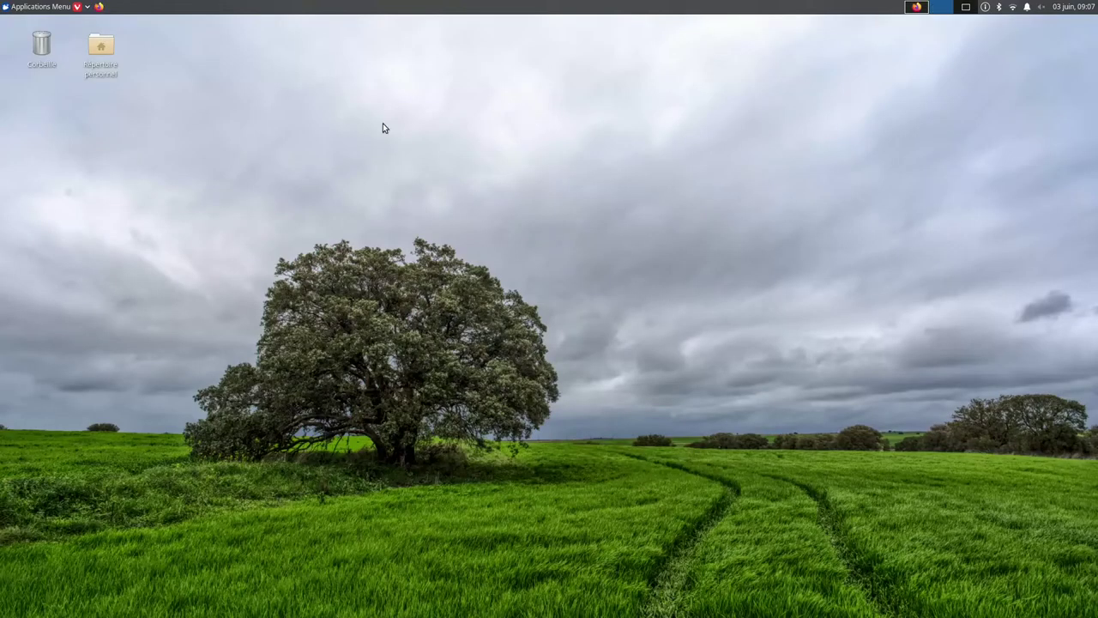
Step: Open the panel preferences from the panel and show the properties of the first Lanceur in its elements
{"action": "right_click", "coordinate": [607, 8]}
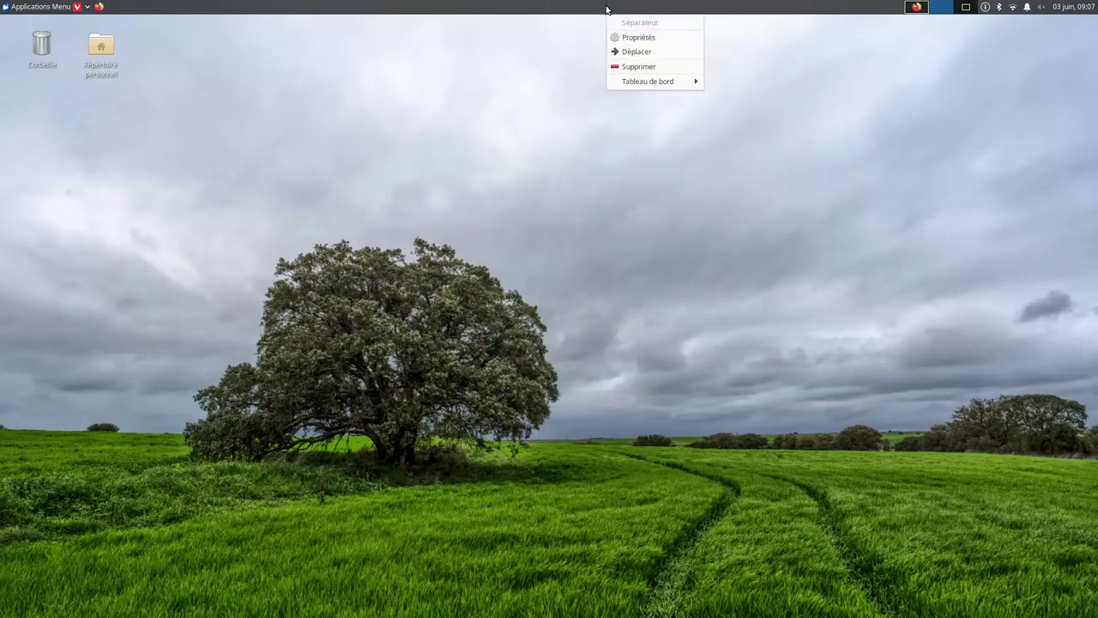
{"action": "mouse_move", "coordinate": [639, 81]}
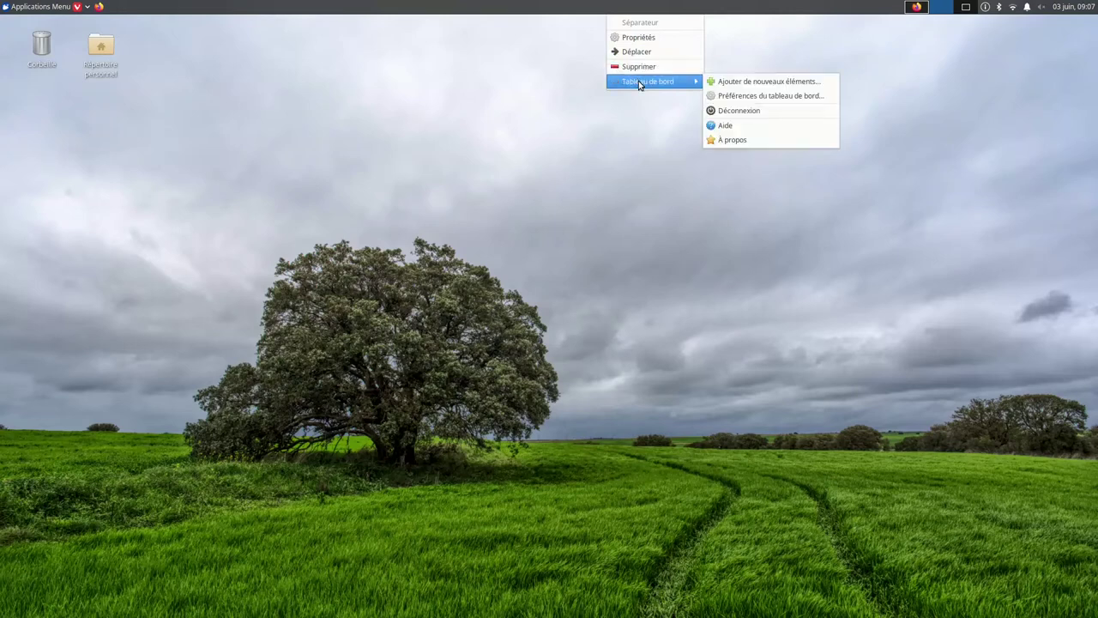
{"action": "left_click", "coordinate": [747, 99]}
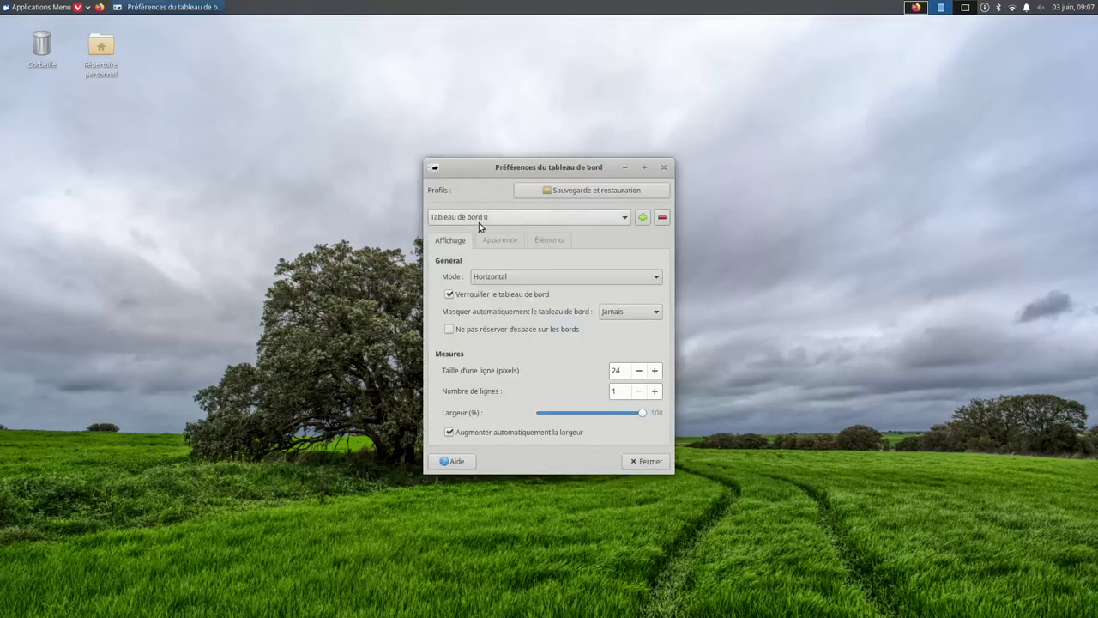
{"action": "left_click", "coordinate": [549, 241]}
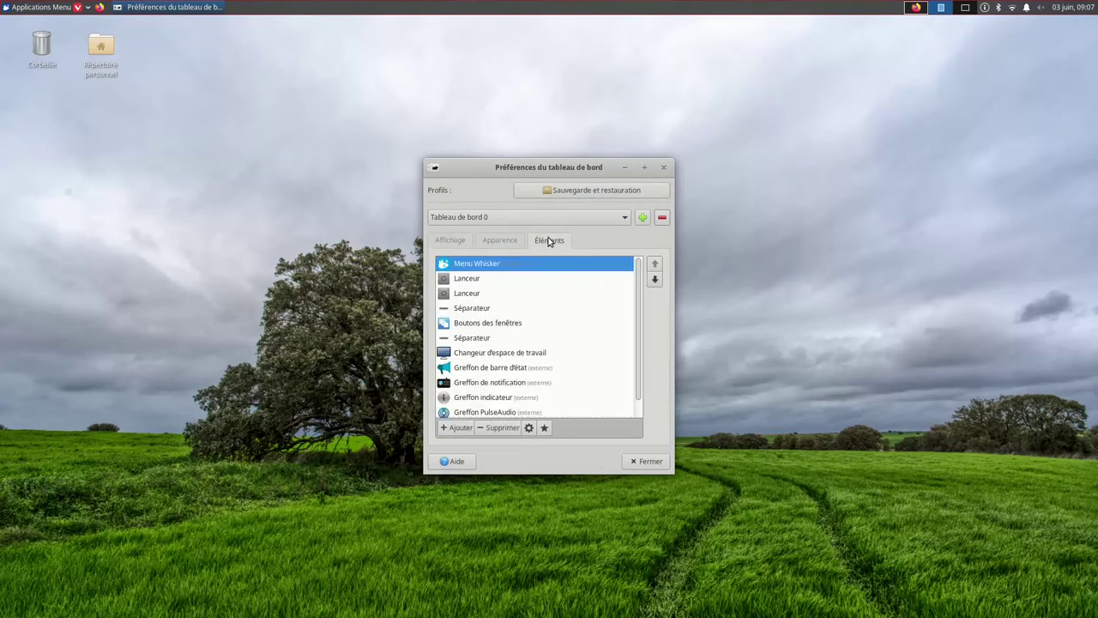
{"action": "left_click", "coordinate": [472, 283]}
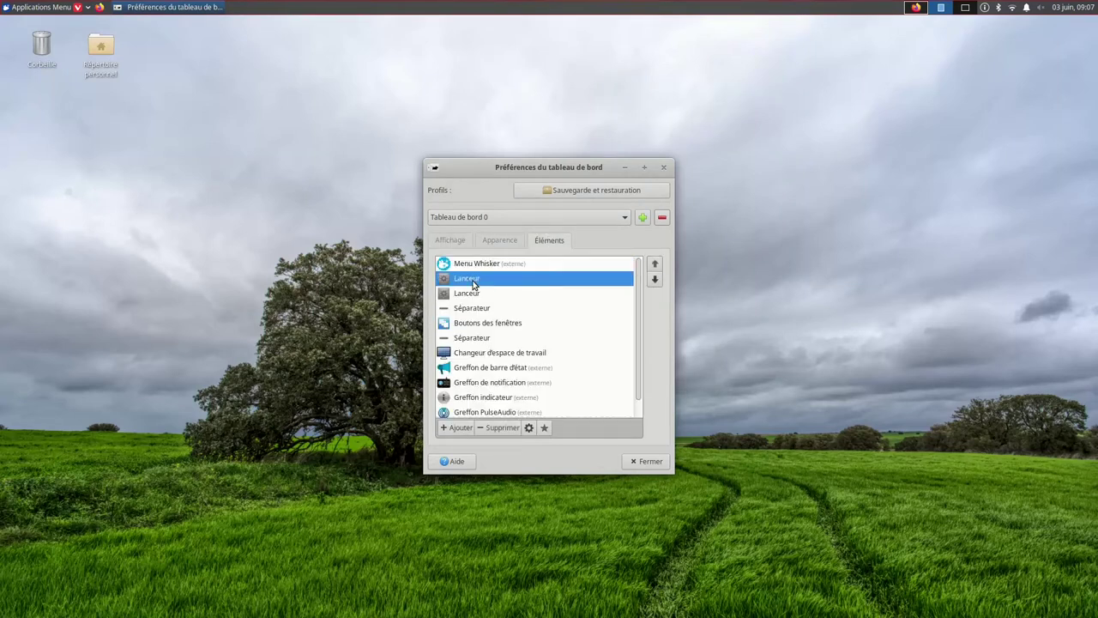
{"action": "left_click", "coordinate": [528, 427]}
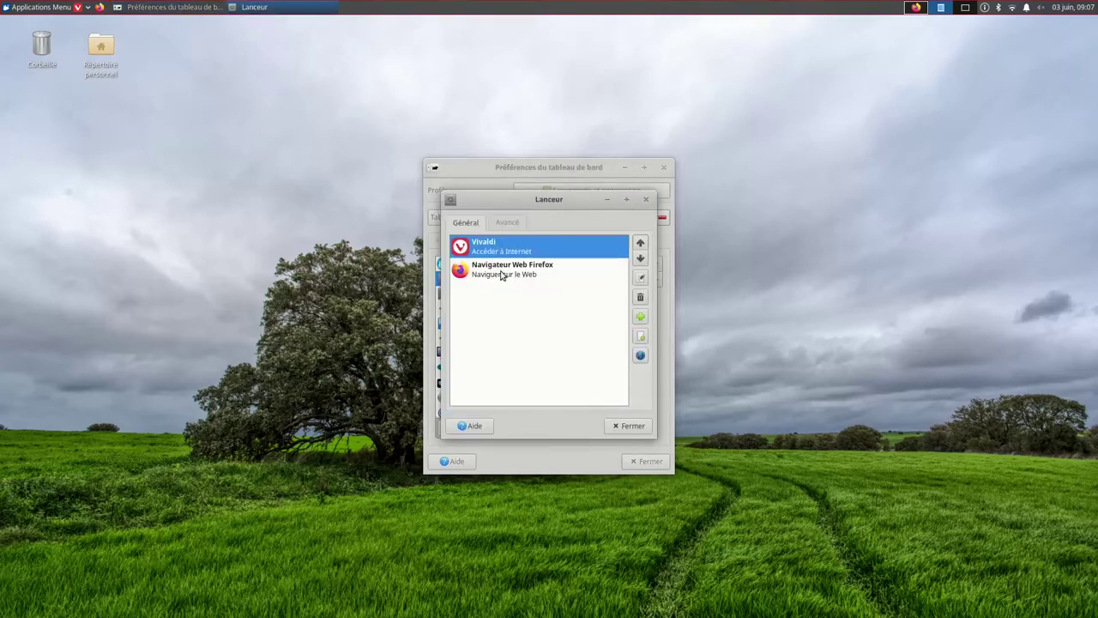
Step: Add Éditeur d'image GIMP to the launcher as its last entry, below Navigateur Web Firefox, and close the preferences
{"action": "left_click", "coordinate": [640, 317]}
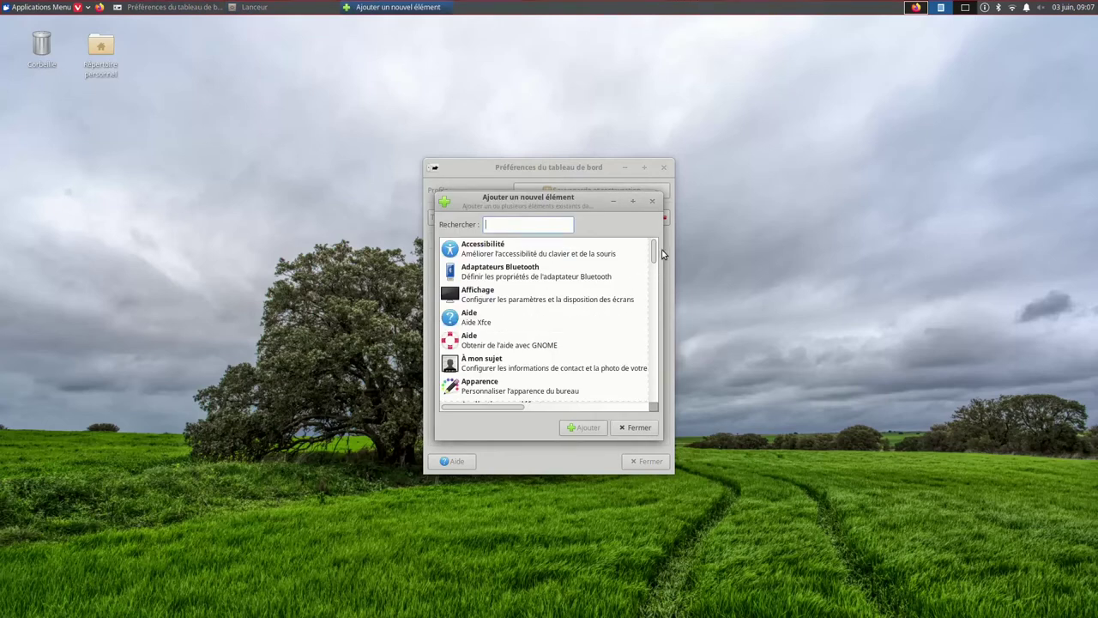
{"action": "left_click_drag", "start_coordinate": [655, 250], "coordinate": [654, 289]}
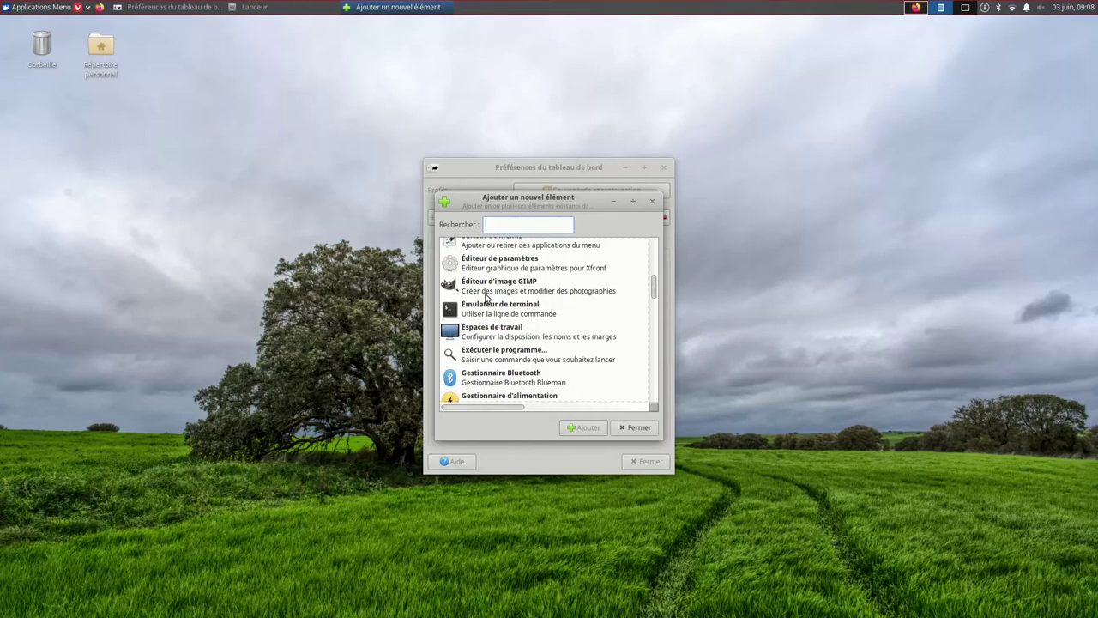
{"action": "left_click", "coordinate": [487, 292]}
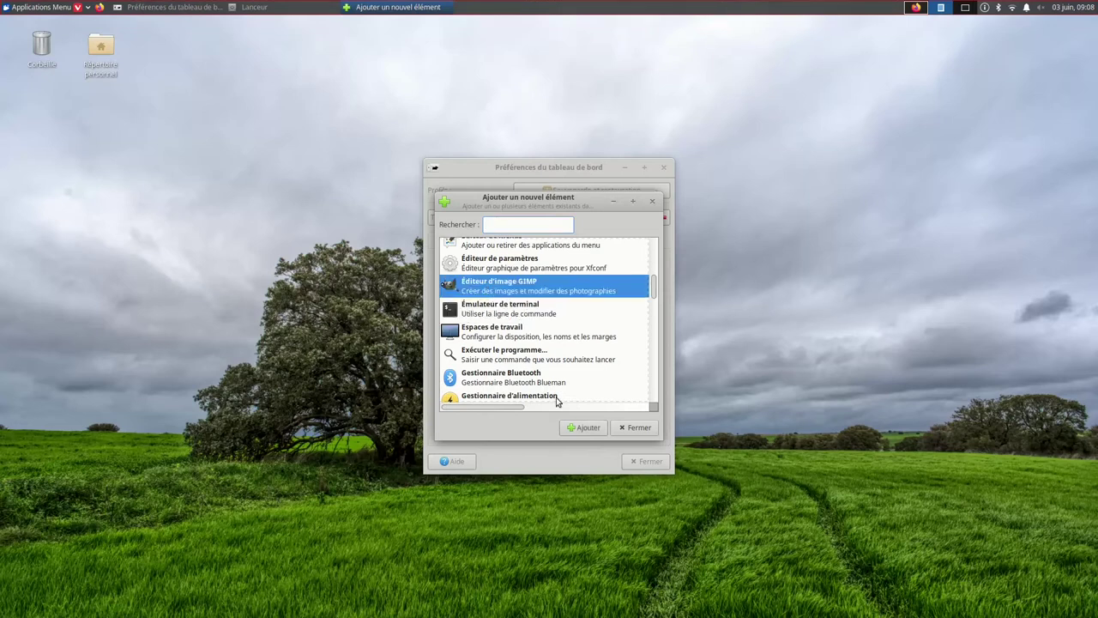
{"action": "left_click", "coordinate": [582, 429]}
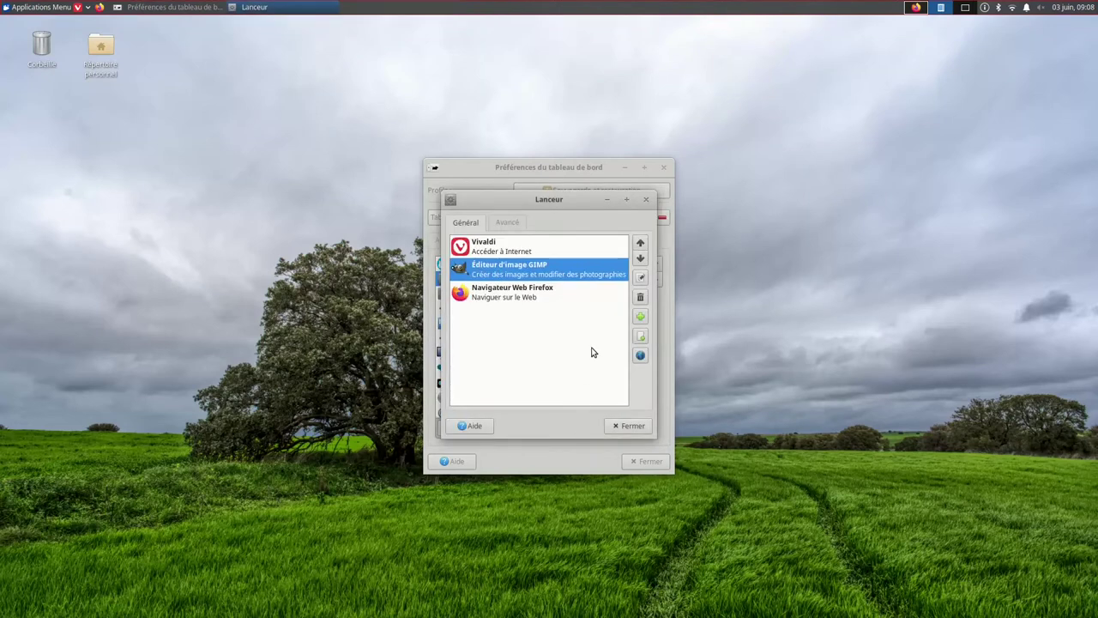
{"action": "left_click", "coordinate": [641, 259]}
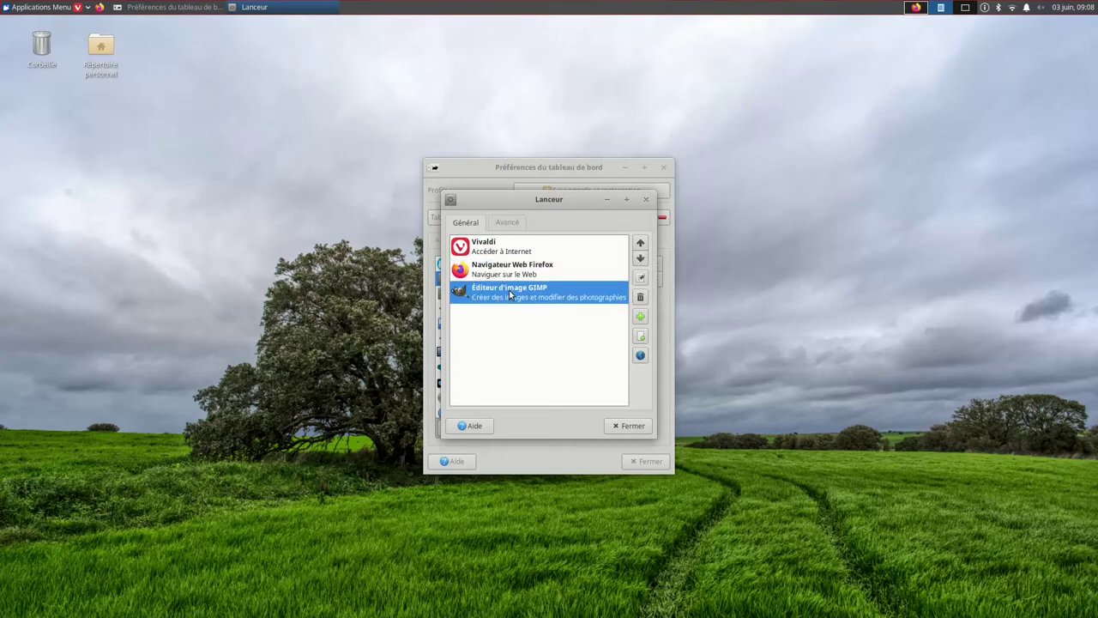
{"action": "left_click", "coordinate": [624, 425]}
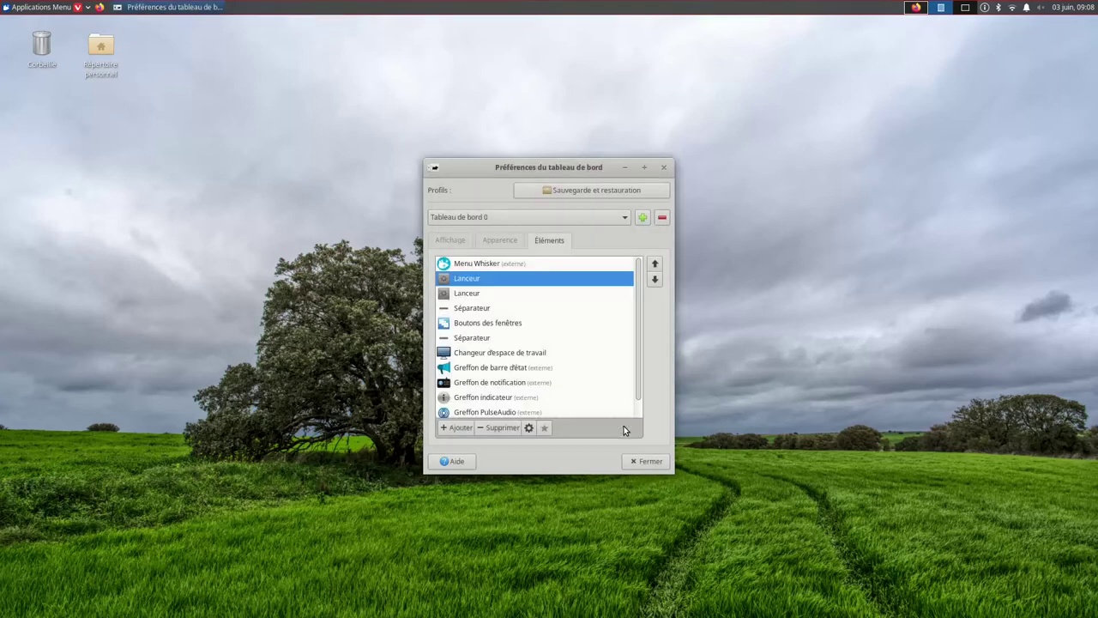
{"action": "left_click", "coordinate": [648, 462]}
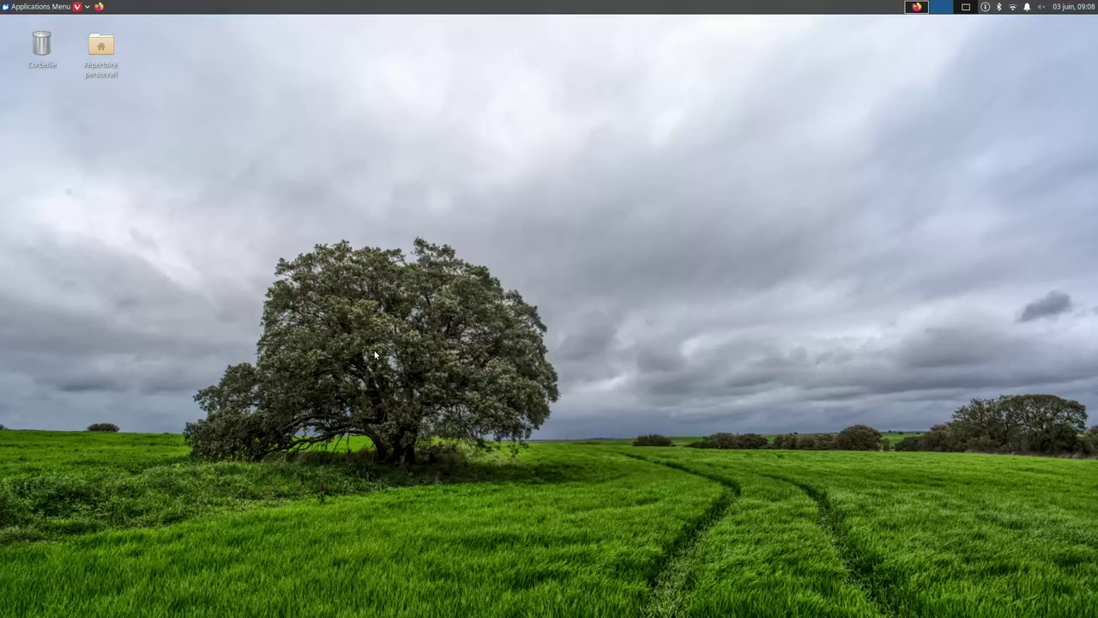
Step: Check the list of additional applications attached to the Vivaldi launcher on the panel
{"action": "left_click", "coordinate": [88, 8]}
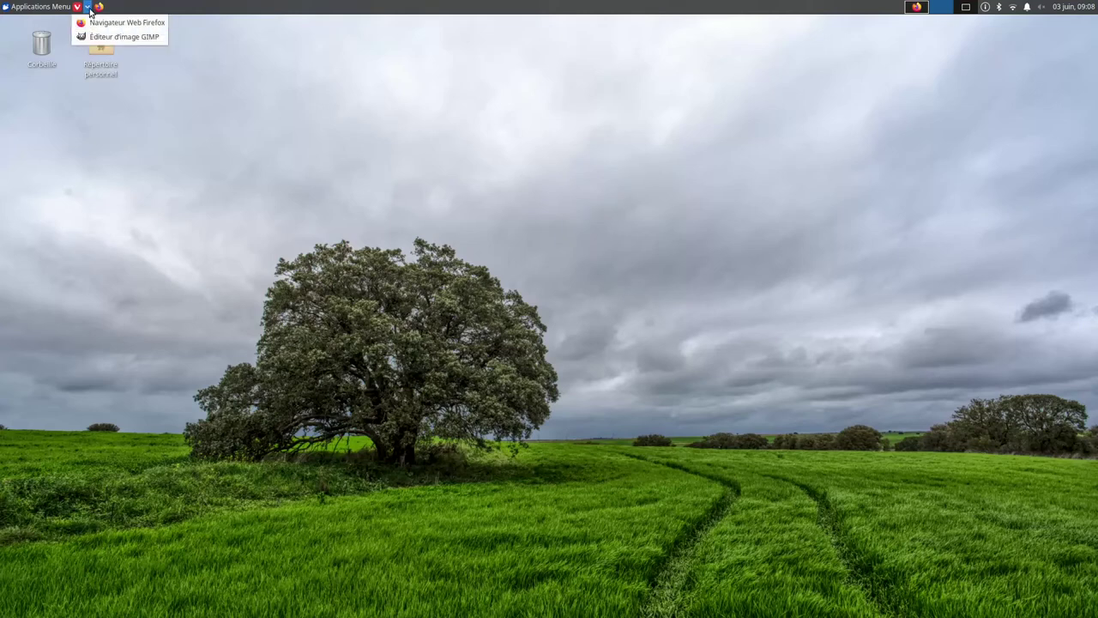
{"action": "left_click", "coordinate": [85, 10]}
{"action": "left_click", "coordinate": [88, 7]}
{"action": "left_click", "coordinate": [87, 6]}
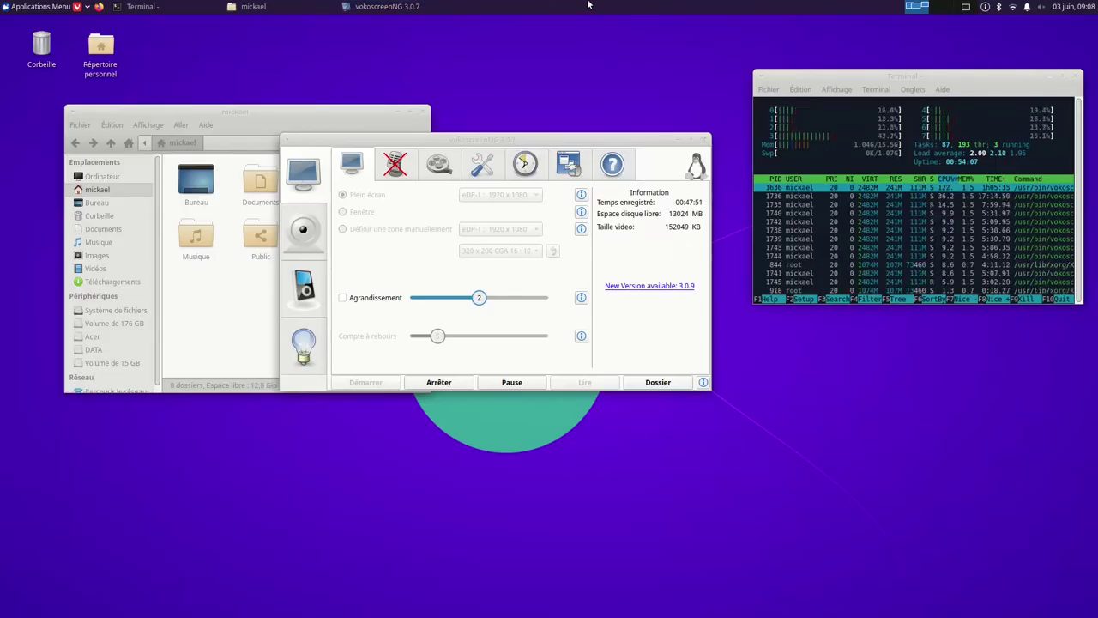
Step: Reopen the panel preferences from the first workspace and create a second panel, Tableau de bord 1
{"action": "right_click", "coordinate": [587, 9]}
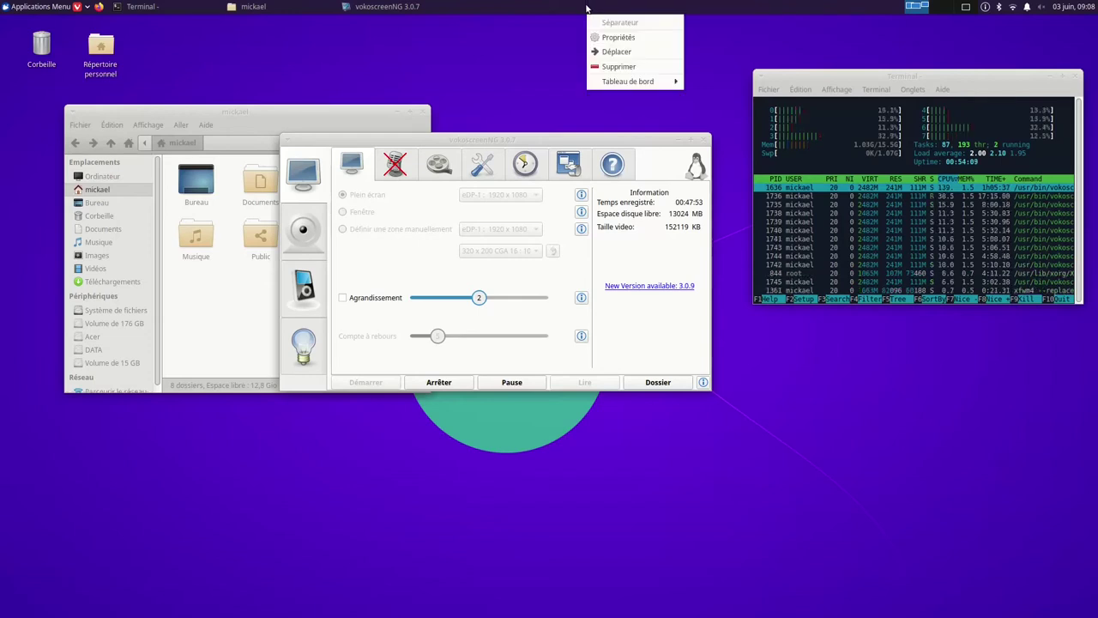
{"action": "mouse_move", "coordinate": [616, 81]}
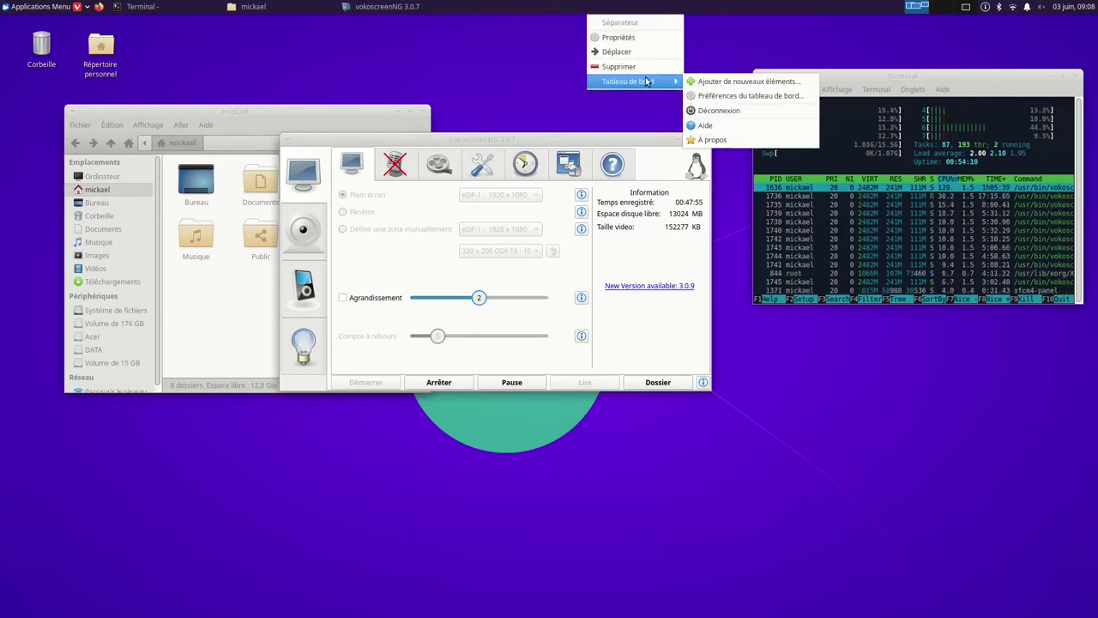
{"action": "left_click", "coordinate": [713, 93]}
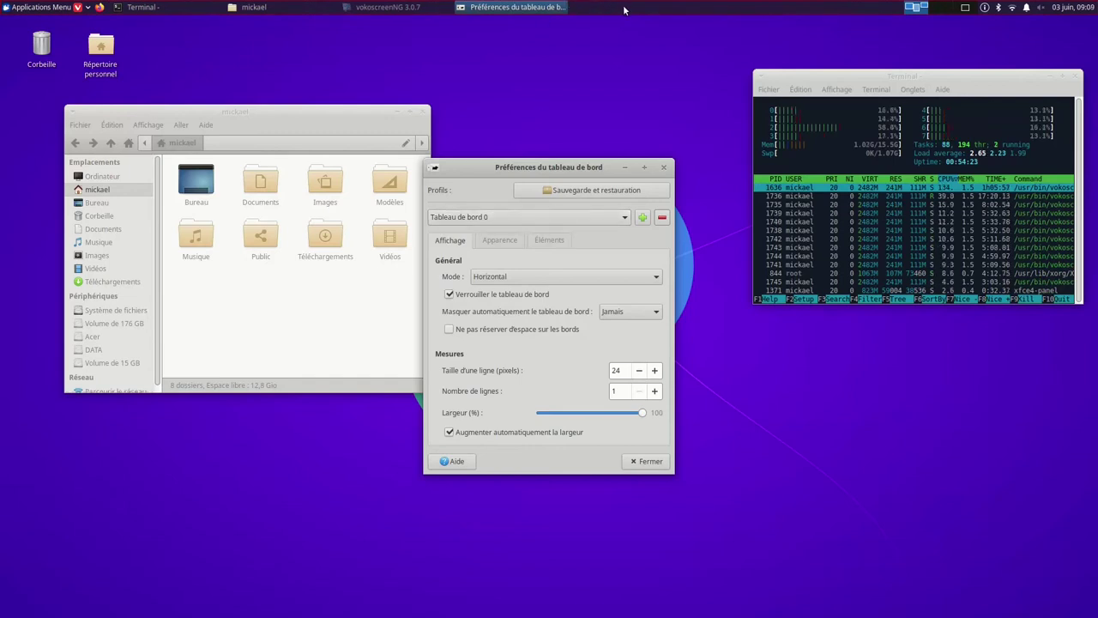
{"action": "left_click", "coordinate": [643, 218]}
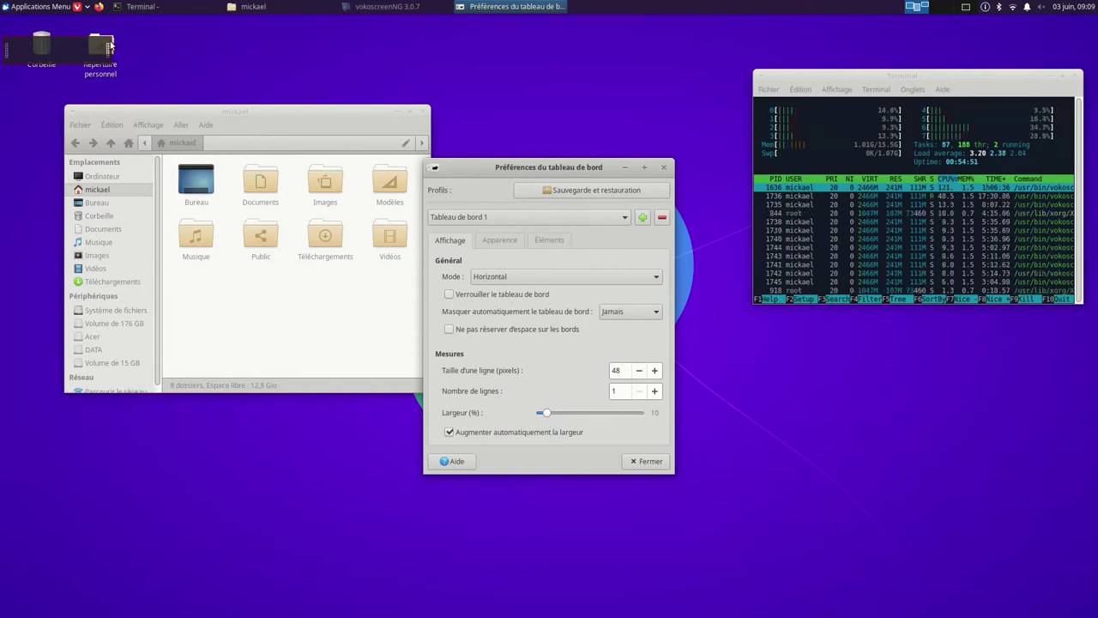
Step: Move the new panel to the lower edge of the desktop near its centre, check its elements and close the preferences
{"action": "left_click_drag", "start_coordinate": [107, 50], "coordinate": [554, 604]}
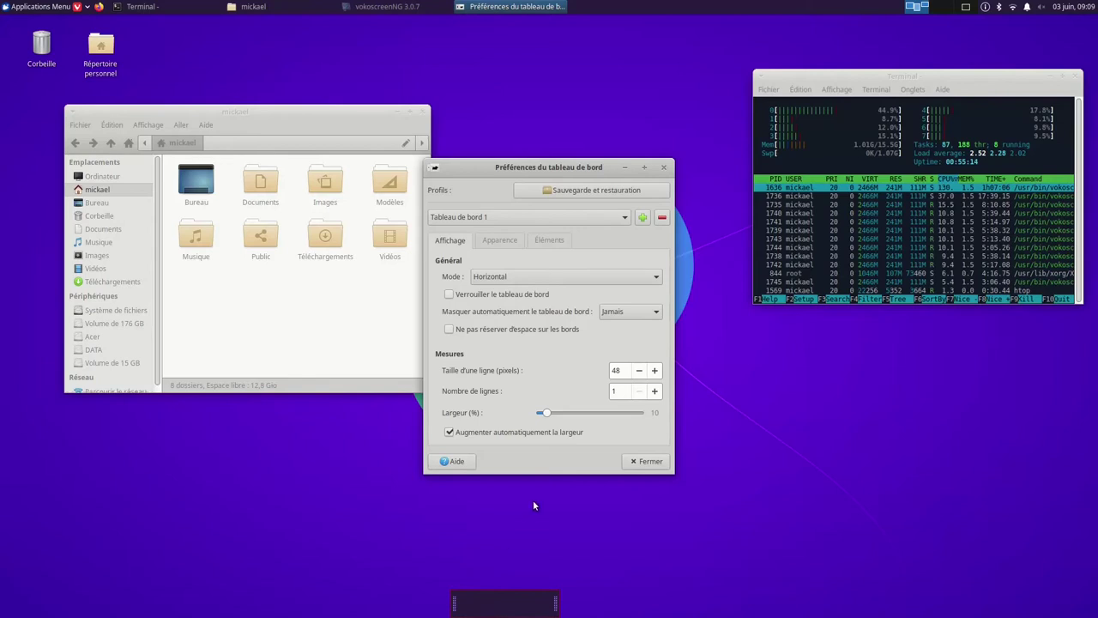
{"action": "left_click", "coordinate": [547, 241]}
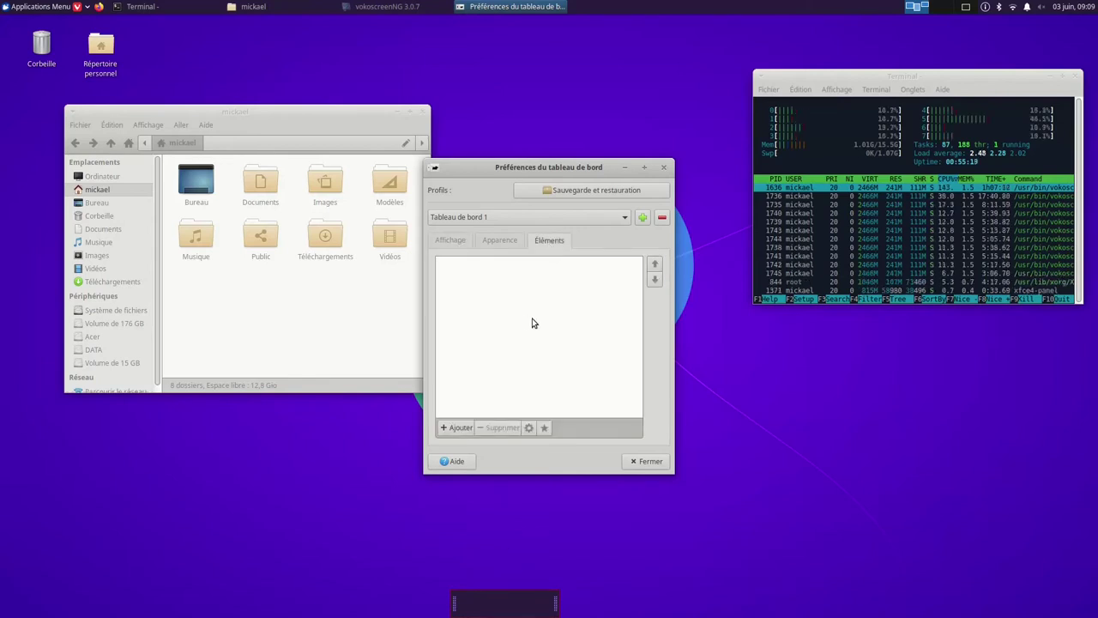
{"action": "left_click", "coordinate": [646, 461]}
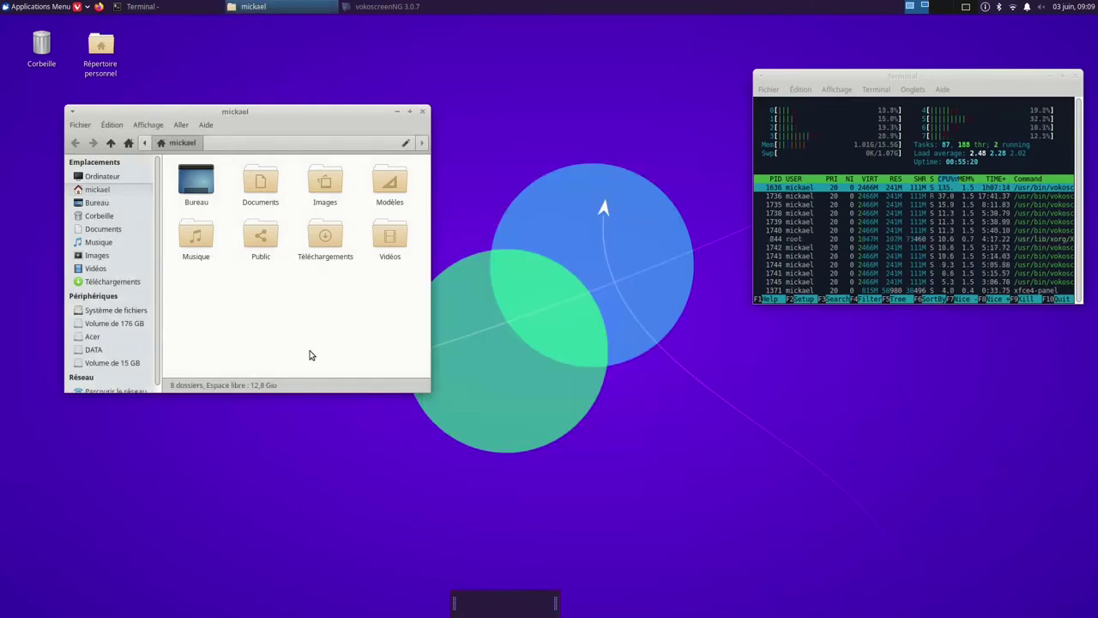
Step: Add Messagerie Thunderbird from the Internet applications to Tableau de bord 1 as a launcher
{"action": "left_click", "coordinate": [16, 8]}
{"action": "mouse_move", "coordinate": [54, 150]}
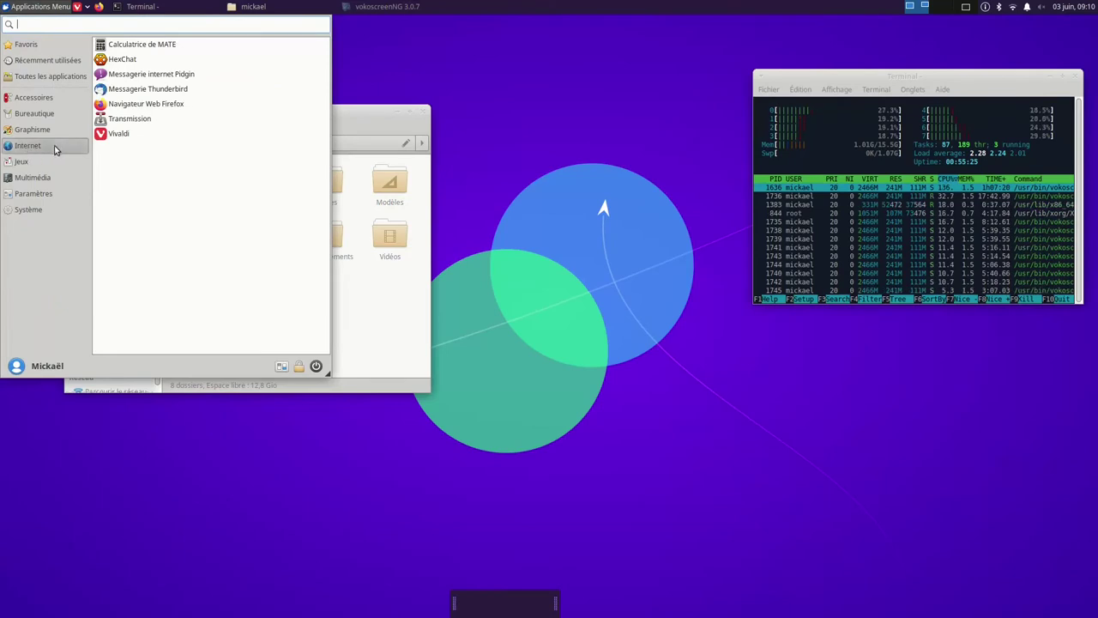
{"action": "right_click", "coordinate": [146, 92]}
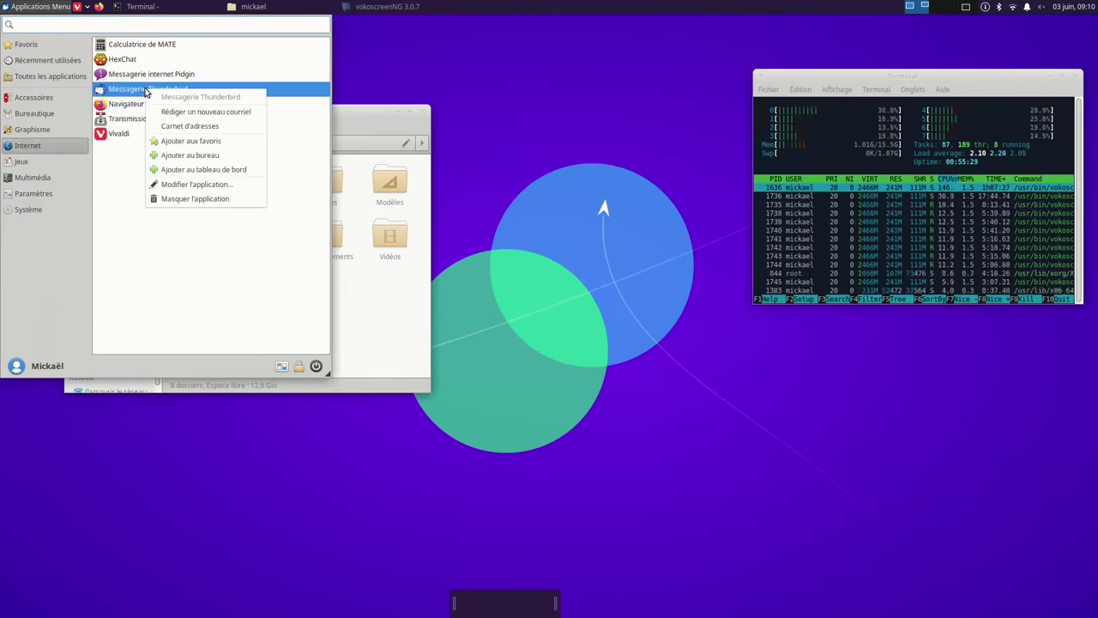
{"action": "left_click", "coordinate": [195, 170]}
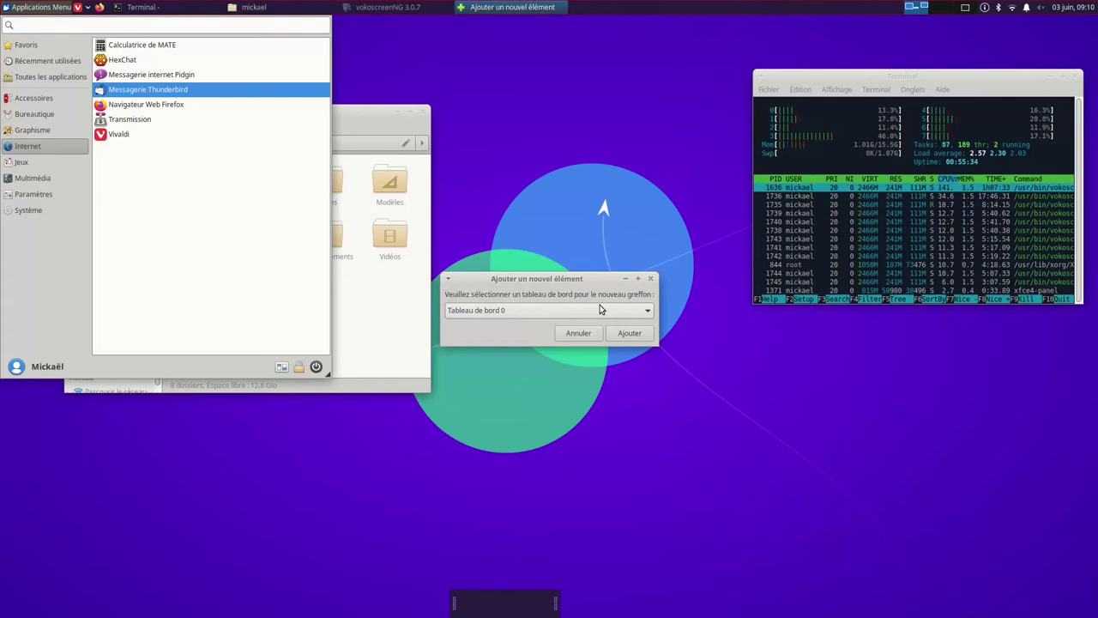
{"action": "left_click", "coordinate": [649, 313]}
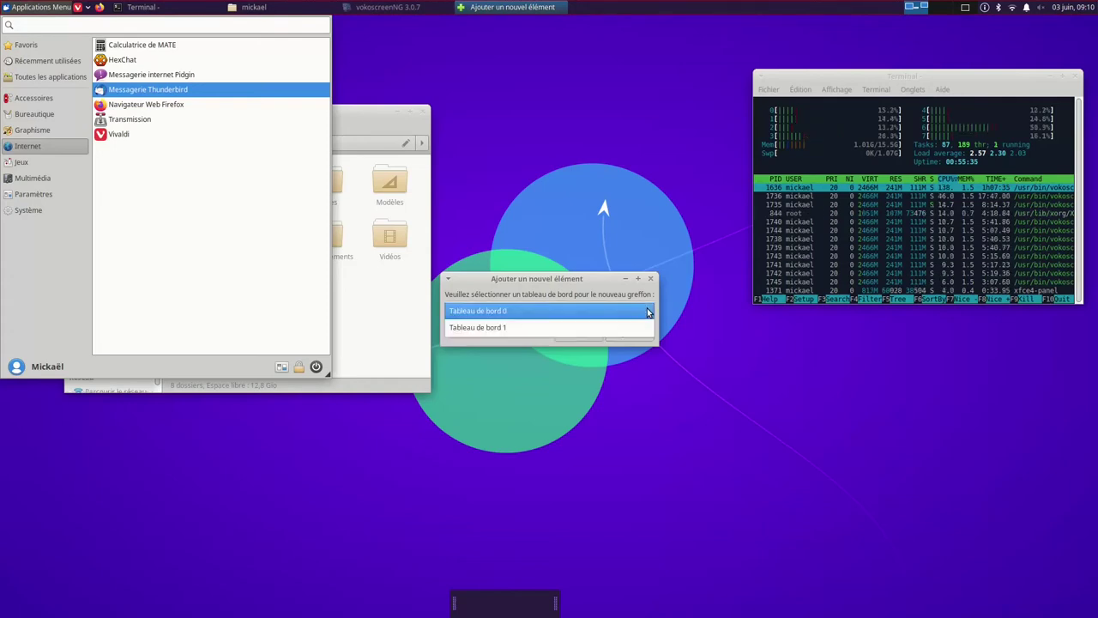
{"action": "left_click", "coordinate": [477, 328]}
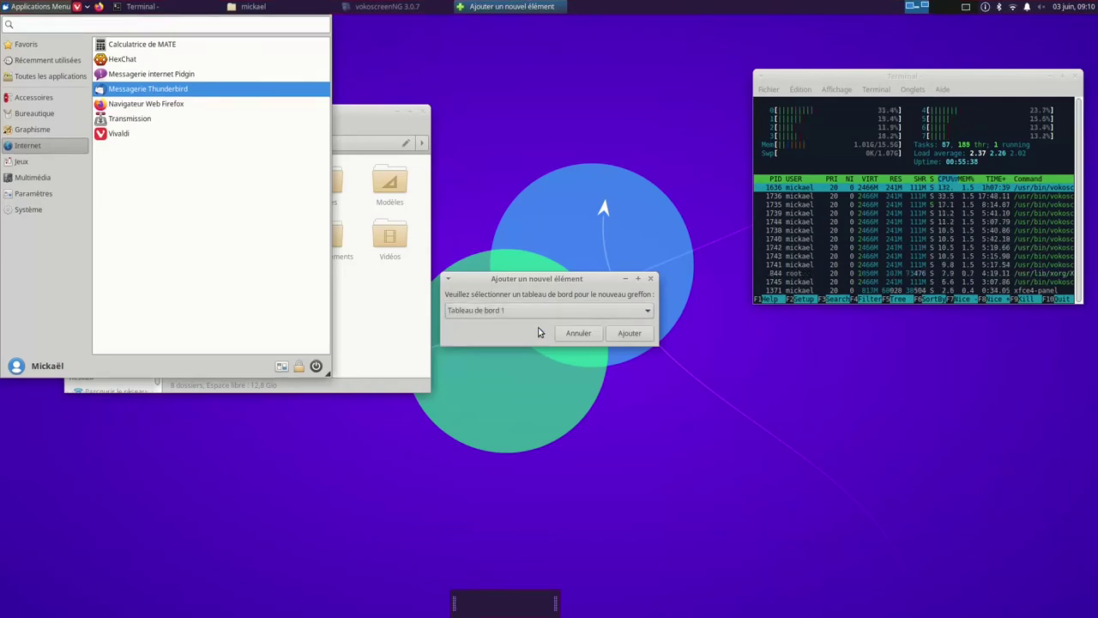
{"action": "left_click", "coordinate": [621, 337]}
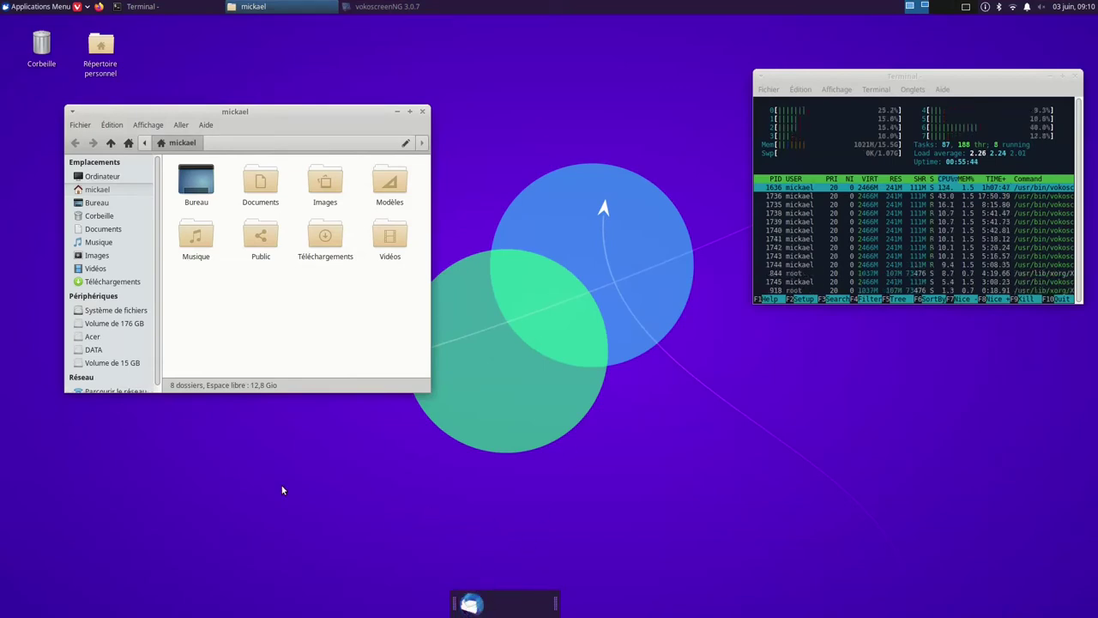
Step: Add Navigateur Web Firefox from the Internet applications to Tableau de bord 1 as a launcher
{"action": "left_click", "coordinate": [34, 7]}
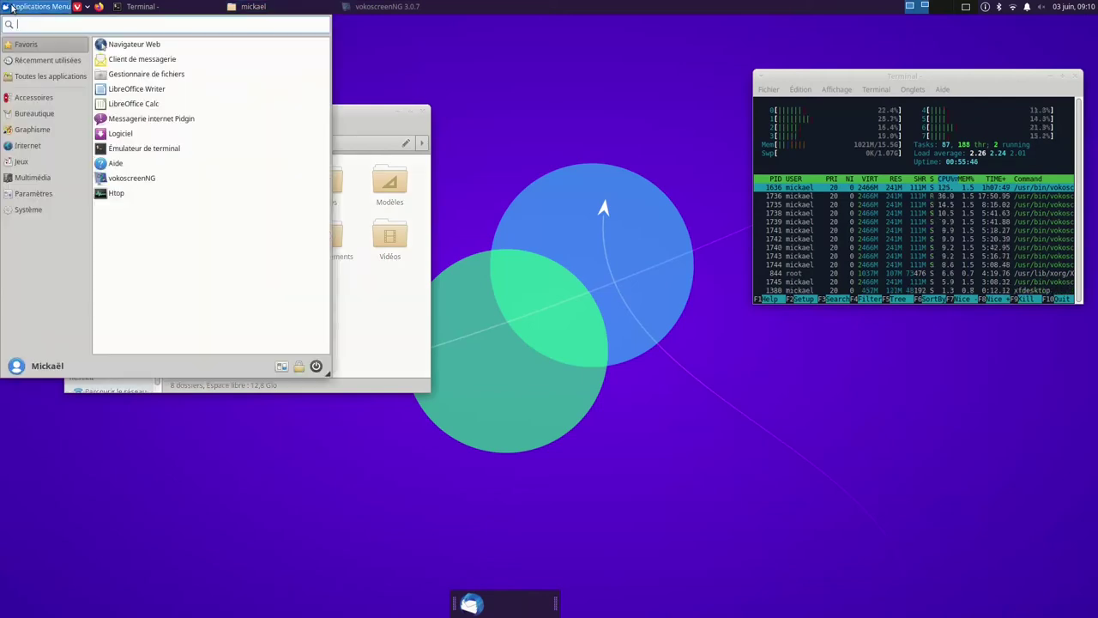
{"action": "left_click", "coordinate": [32, 113]}
{"action": "left_click", "coordinate": [30, 147]}
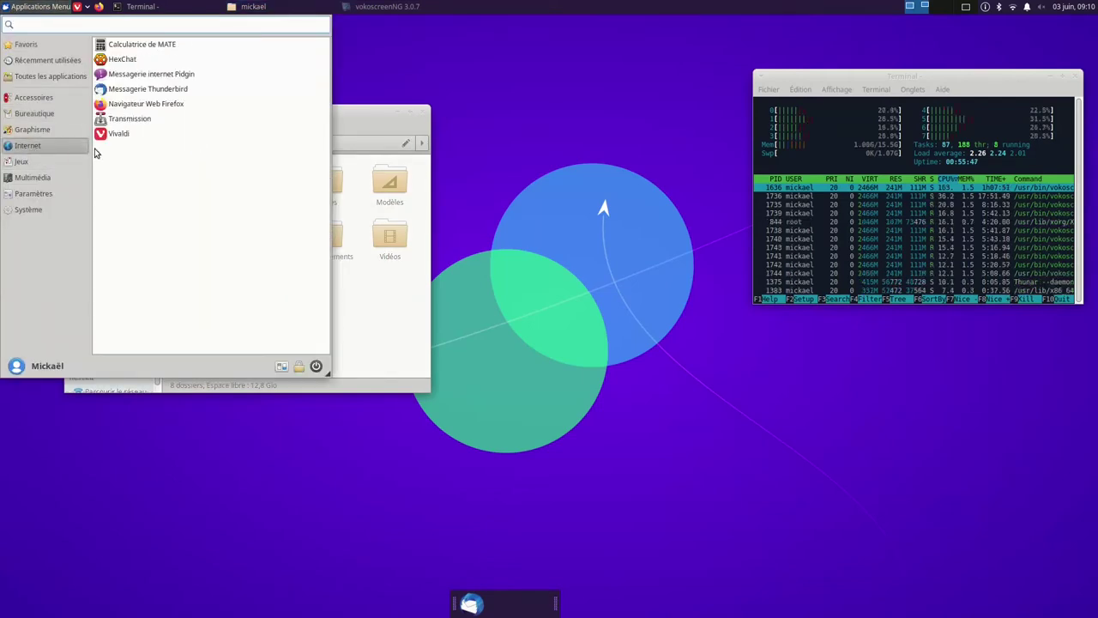
{"action": "right_click", "coordinate": [135, 105]}
{"action": "left_click", "coordinate": [179, 190]}
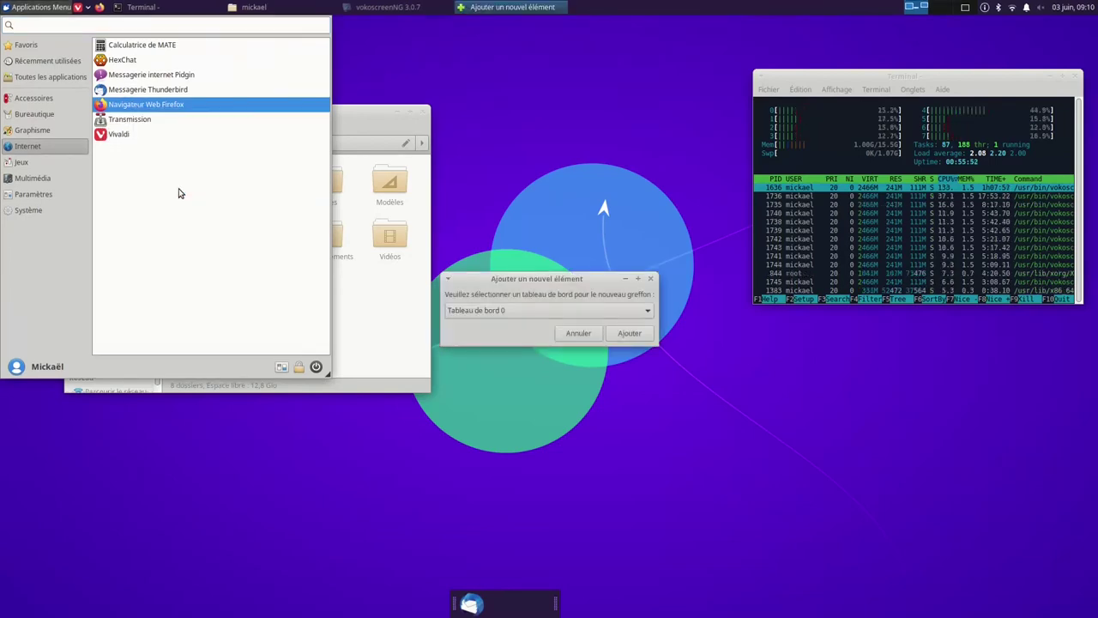
{"action": "left_click", "coordinate": [552, 312]}
{"action": "left_click", "coordinate": [543, 324]}
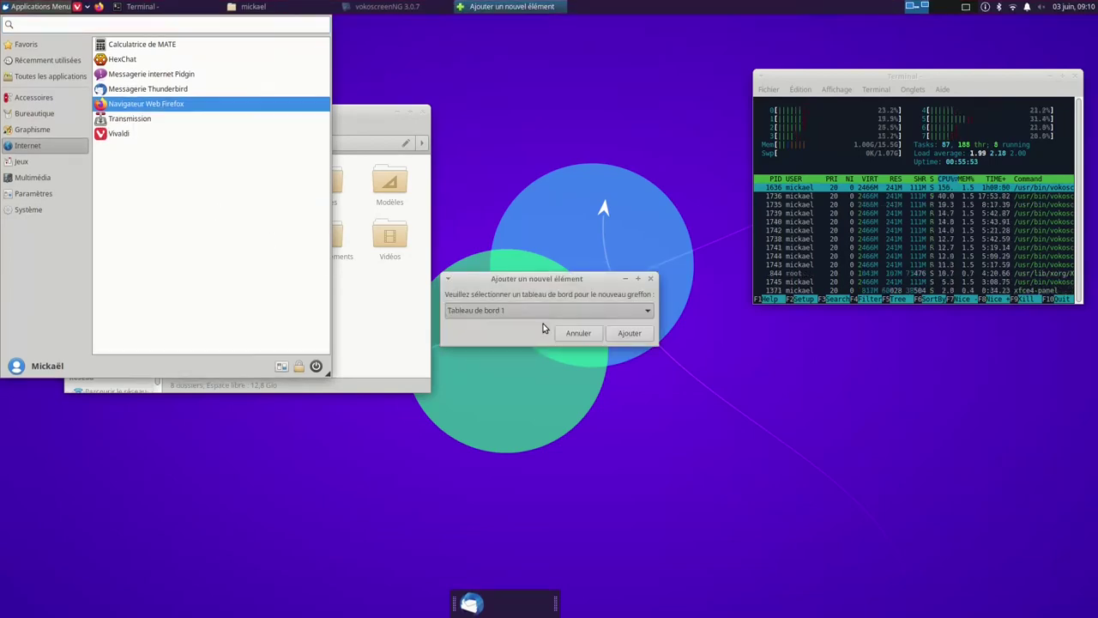
{"action": "left_click", "coordinate": [614, 338]}
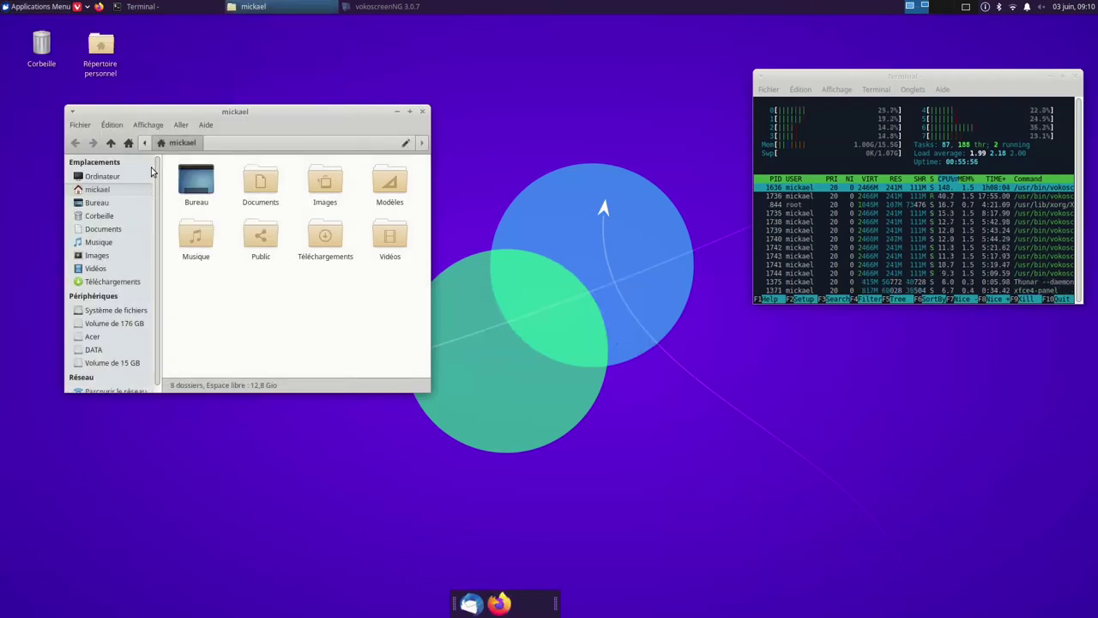
Step: Add Gestionnaire de fichiers from the favourite applications to Tableau de bord 1 as a launcher
{"action": "left_click", "coordinate": [36, 7]}
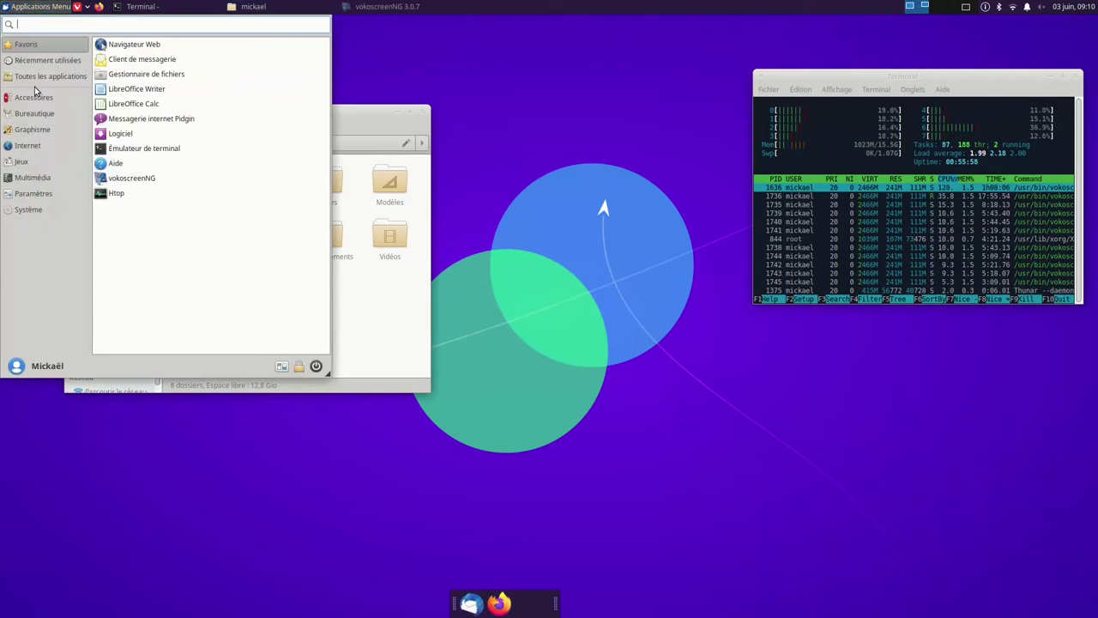
{"action": "left_click", "coordinate": [34, 98]}
{"action": "left_click", "coordinate": [50, 75]}
{"action": "left_click", "coordinate": [56, 49]}
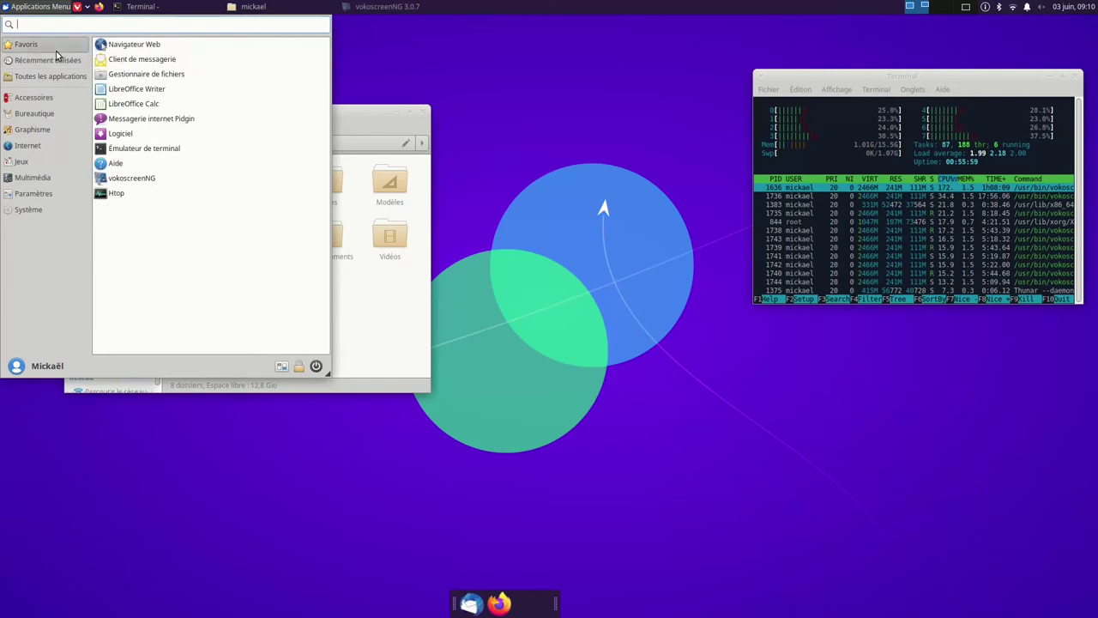
{"action": "right_click", "coordinate": [159, 77]}
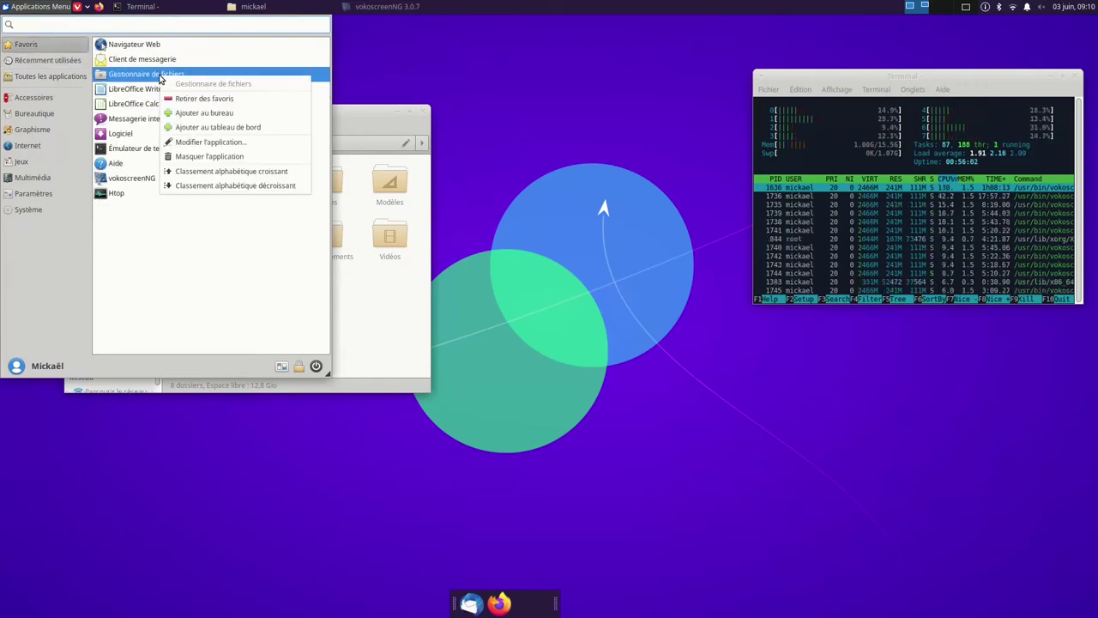
{"action": "left_click", "coordinate": [213, 128]}
{"action": "left_click", "coordinate": [588, 312]}
{"action": "left_click", "coordinate": [564, 330]}
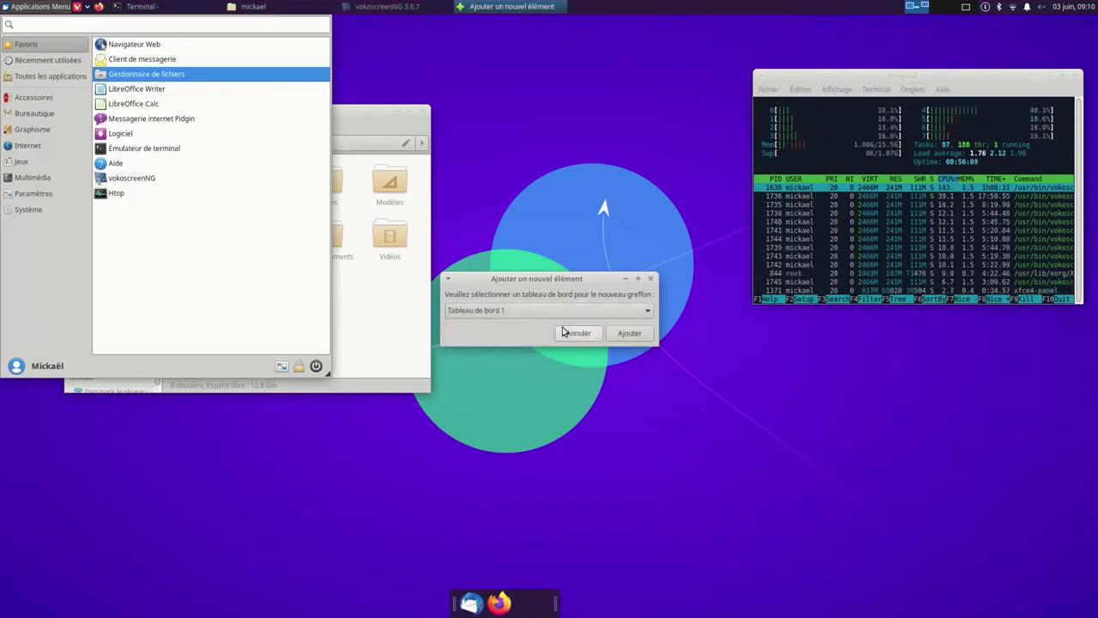
{"action": "left_click", "coordinate": [636, 333]}
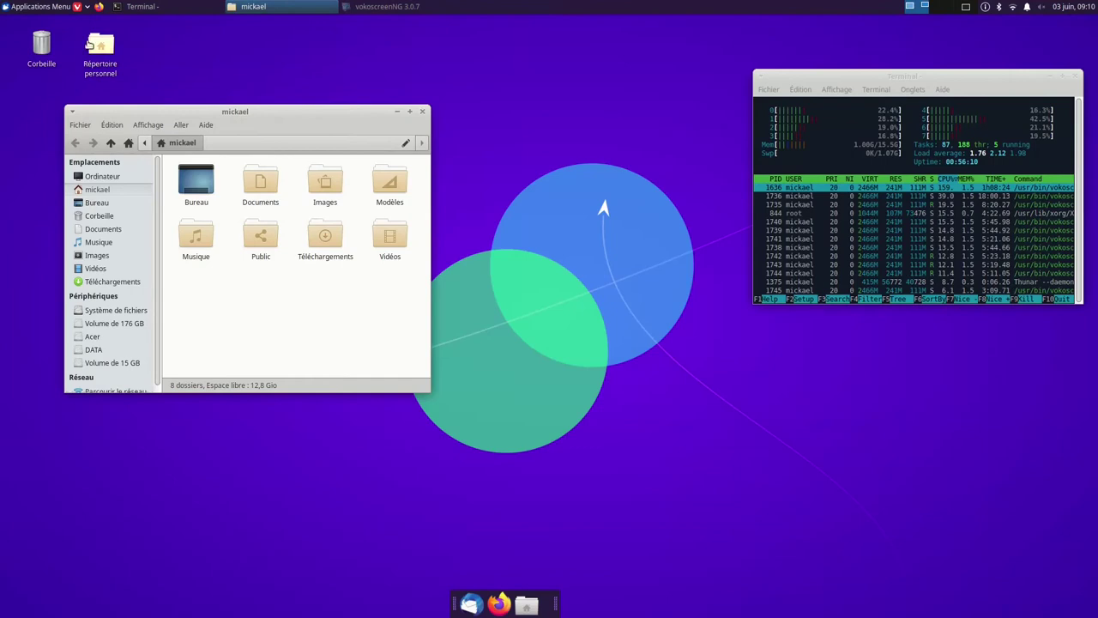
Step: Add LibreOffice Writer from the Bureautique applications to Tableau de bord 1 as a launcher
{"action": "left_click", "coordinate": [10, 6]}
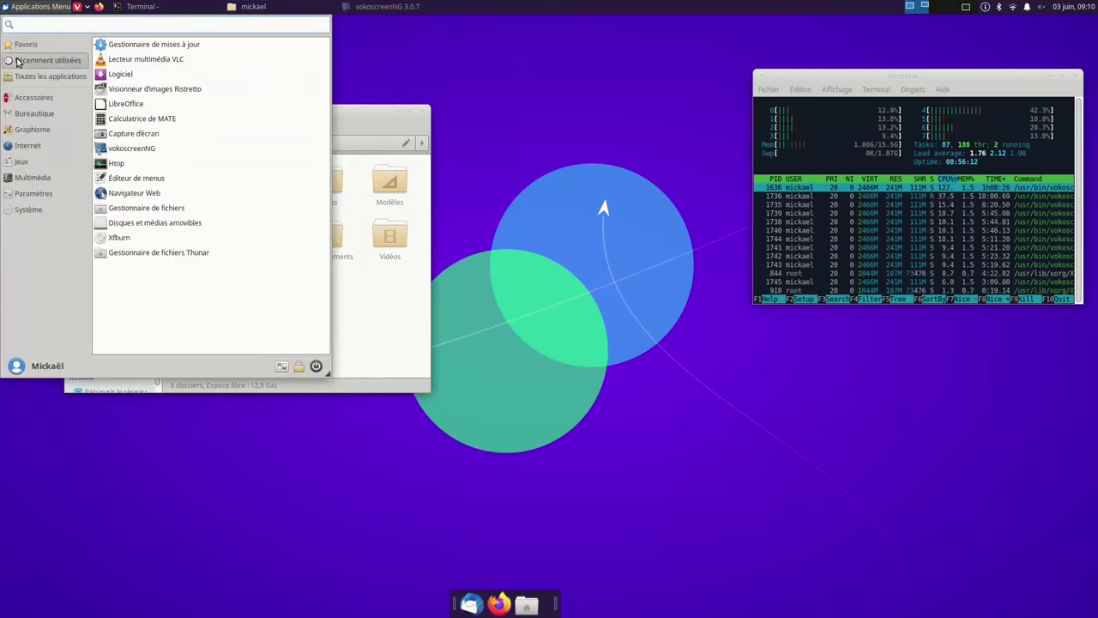
{"action": "mouse_move", "coordinate": [34, 114]}
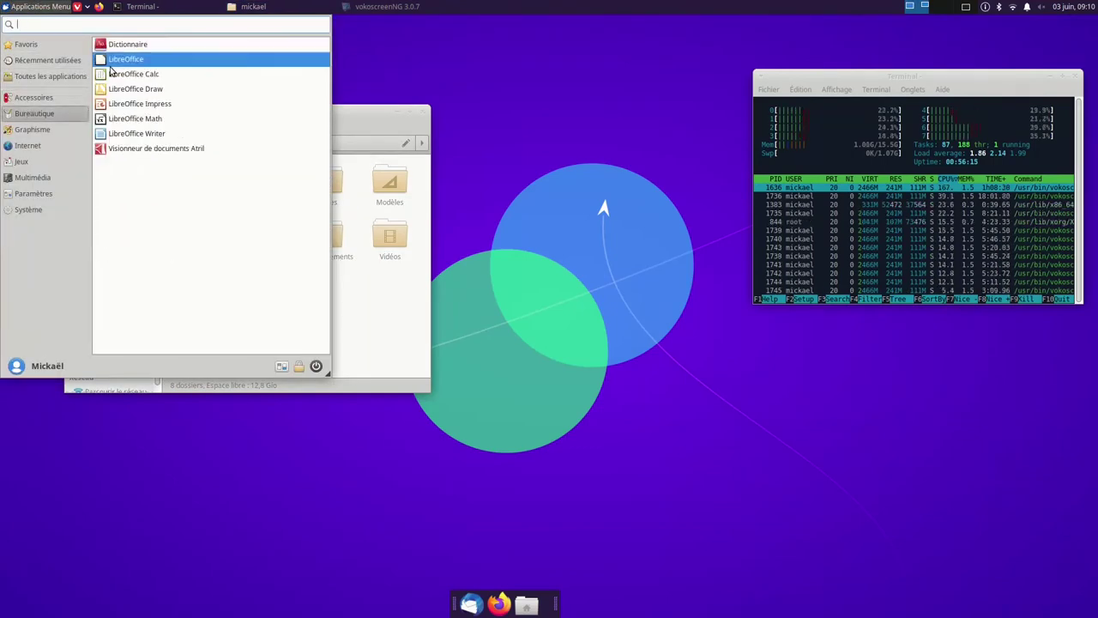
{"action": "right_click", "coordinate": [133, 137]}
{"action": "left_click", "coordinate": [174, 201]}
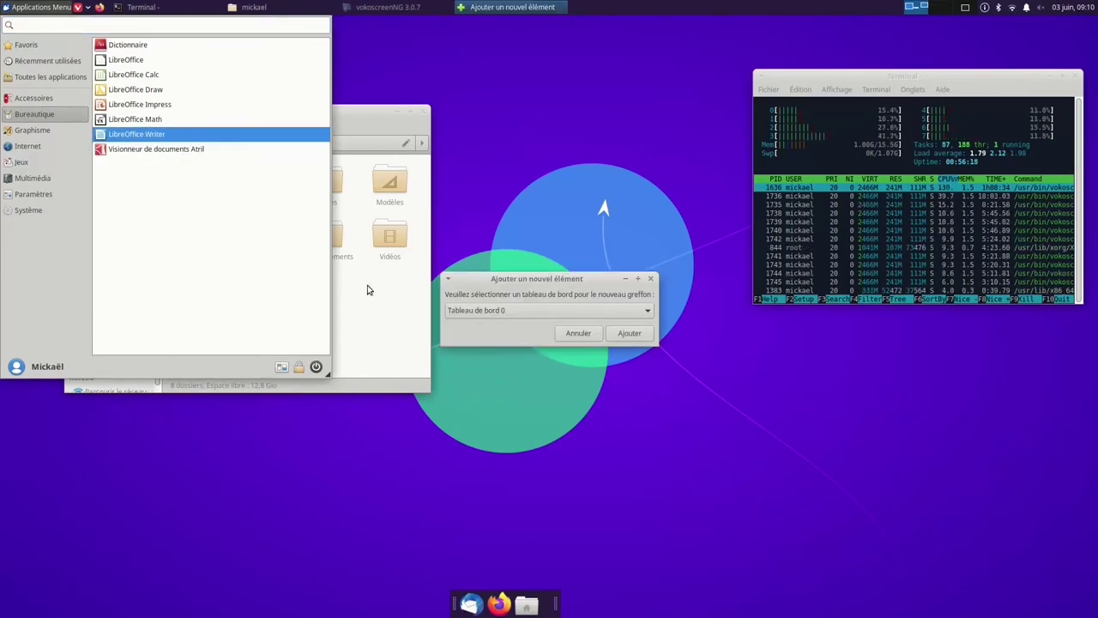
{"action": "left_click", "coordinate": [635, 308]}
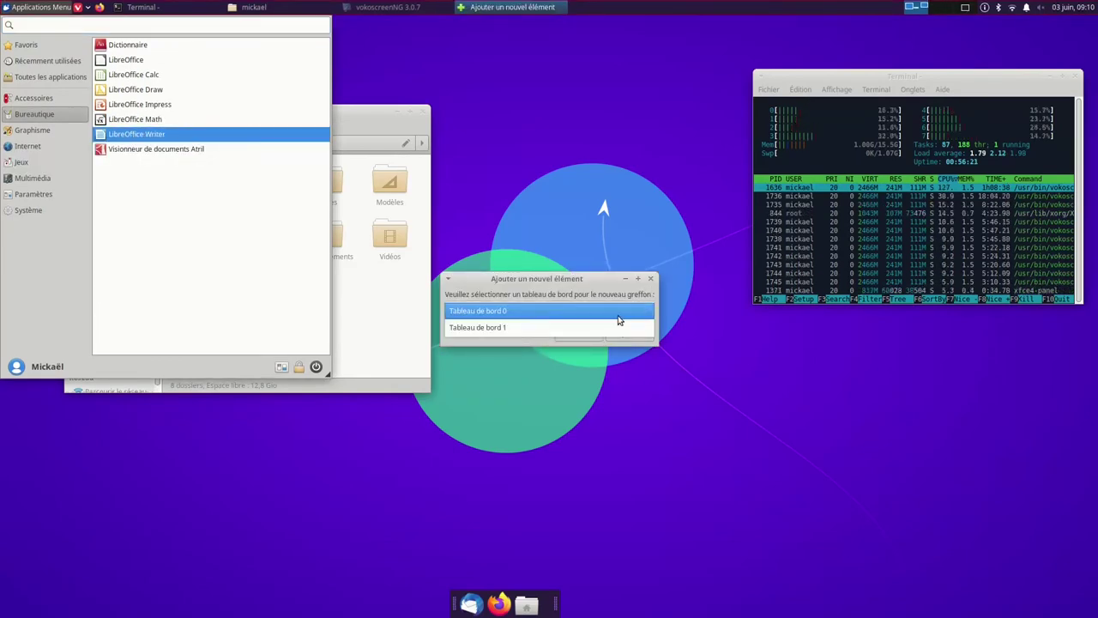
{"action": "left_click", "coordinate": [632, 329]}
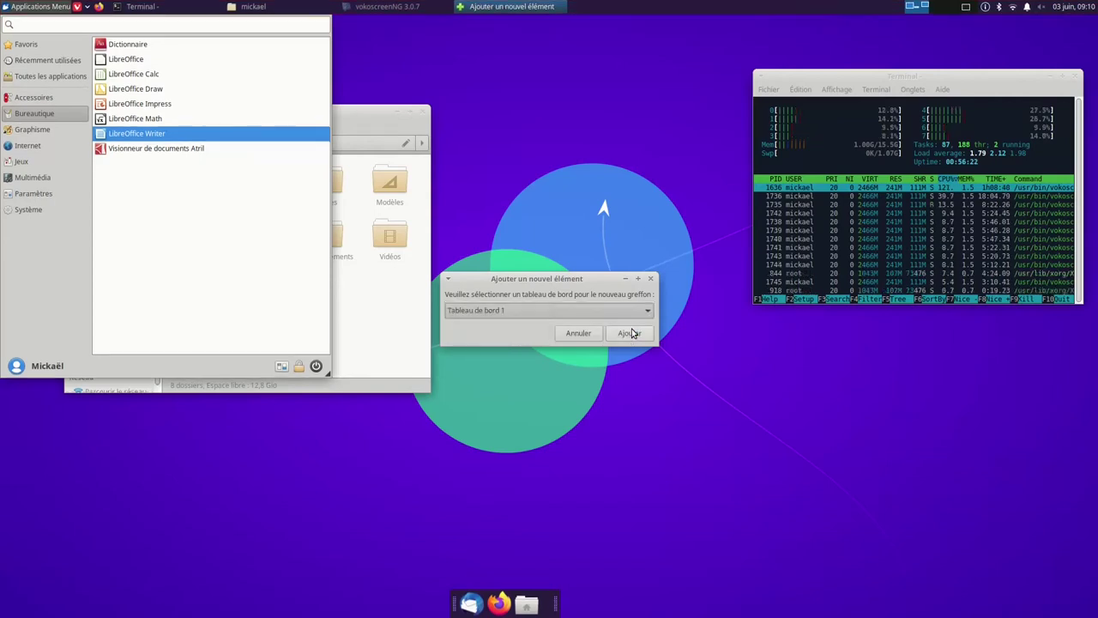
{"action": "left_click", "coordinate": [632, 335]}
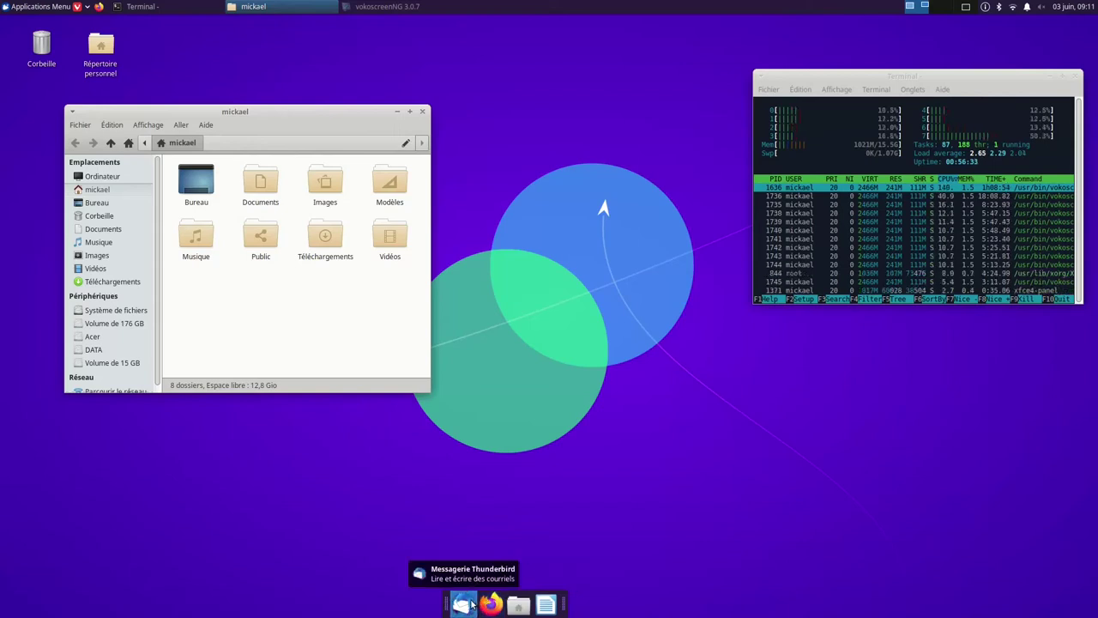
Step: In the preferences of Tableau de bord 1, lock the panel and set its automatic hiding to Intelligemment
{"action": "right_click", "coordinate": [564, 607]}
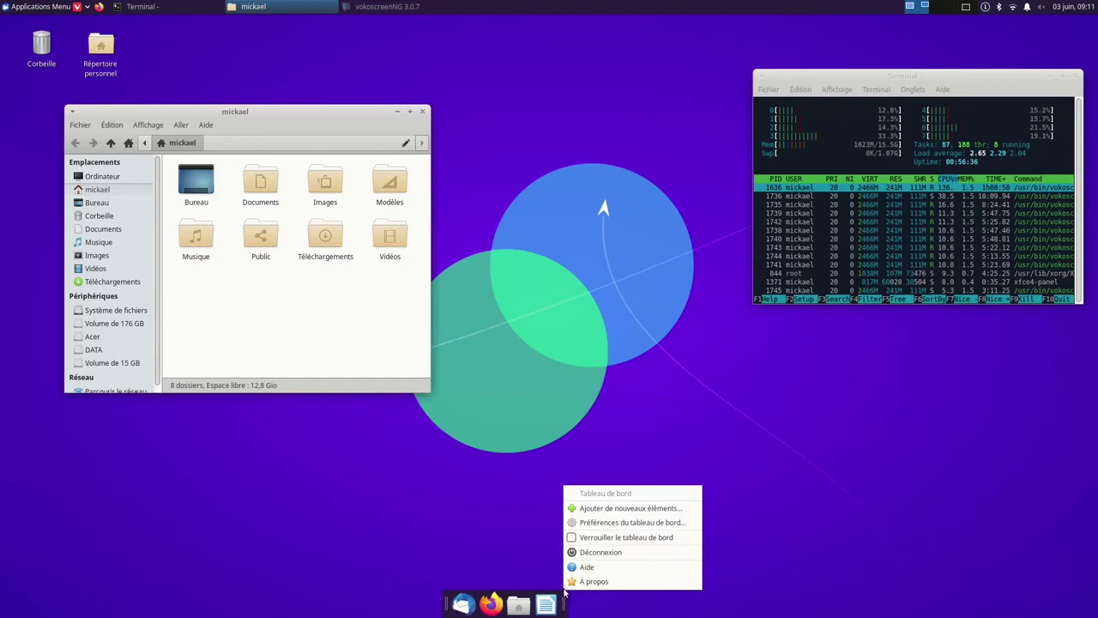
{"action": "left_click", "coordinate": [635, 525]}
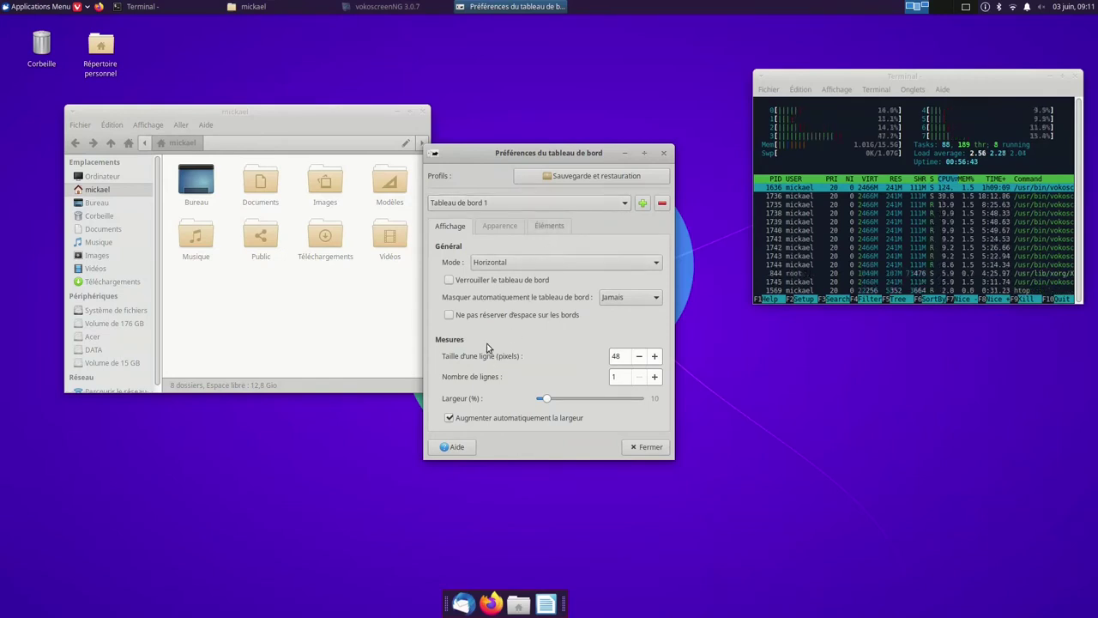
{"action": "left_click", "coordinate": [448, 281]}
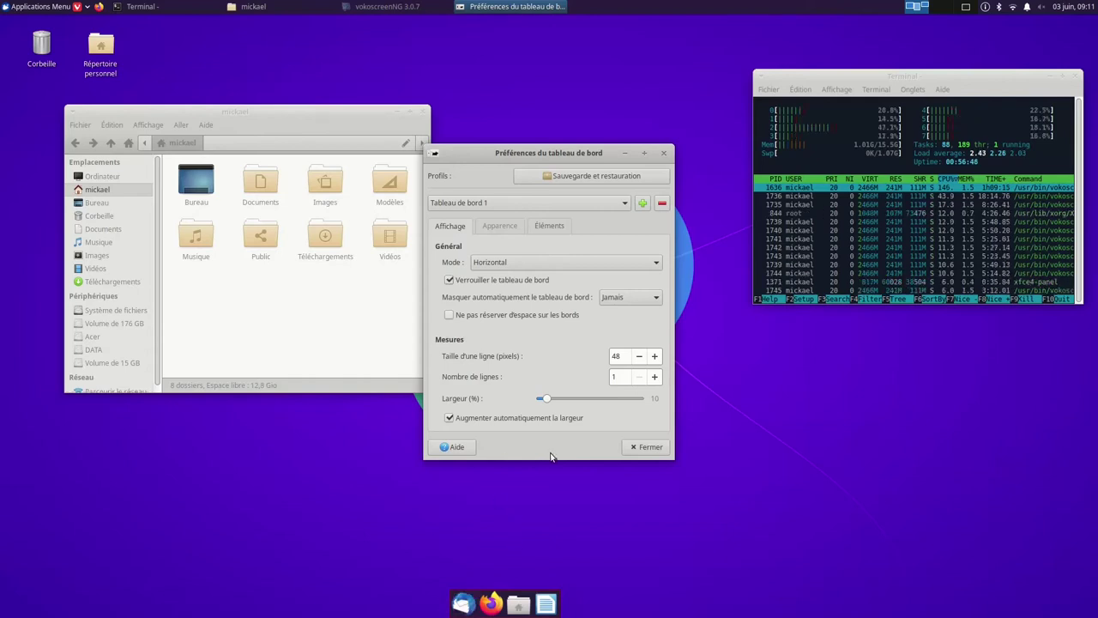
{"action": "left_click", "coordinate": [625, 300]}
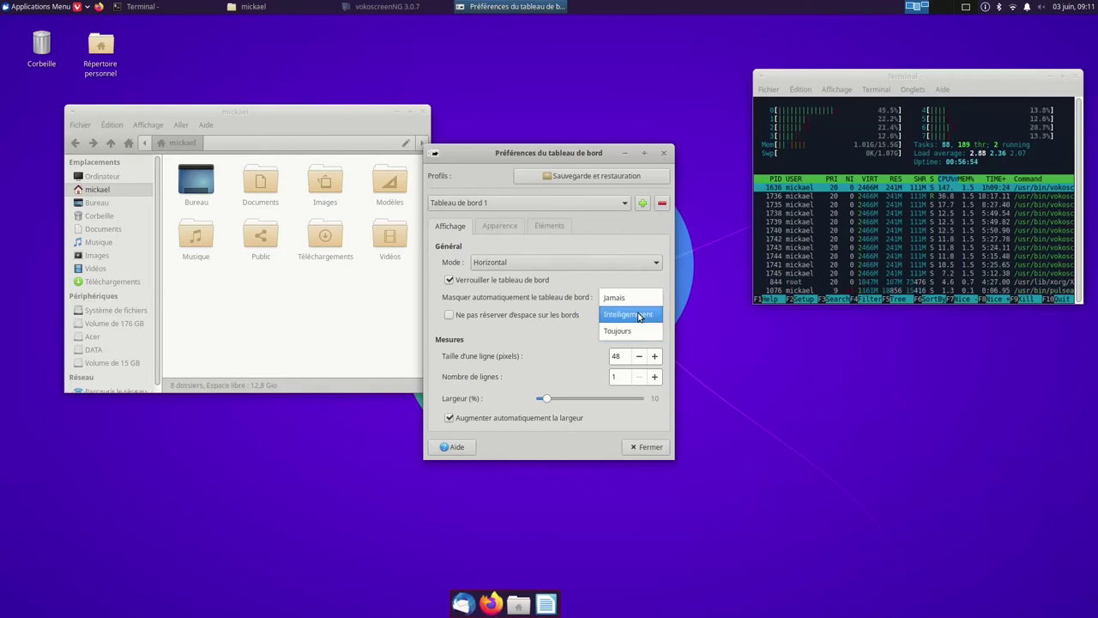
{"action": "left_click", "coordinate": [638, 317]}
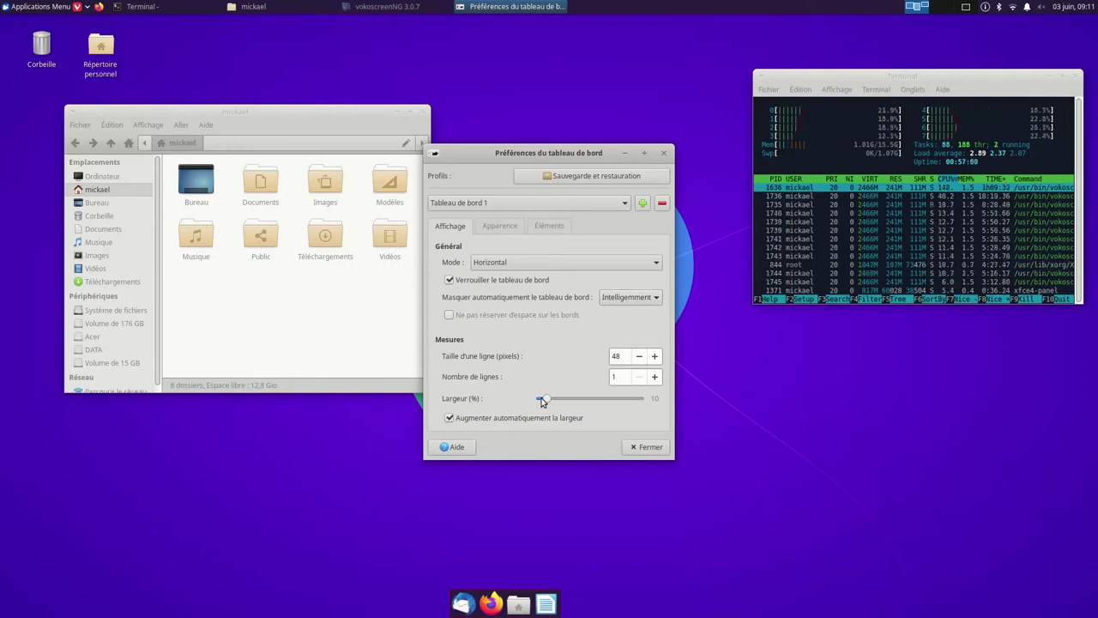
Step: Set the width of Tableau de bord 1 to 9 % and its row size to 75 pixels
{"action": "mouse_move", "coordinate": [545, 403]}
{"action": "left_mouse_down"}
{"action": "mouse_move", "coordinate": [583, 400]}
{"action": "mouse_move", "coordinate": [542, 399]}
{"action": "left_mouse_up"}
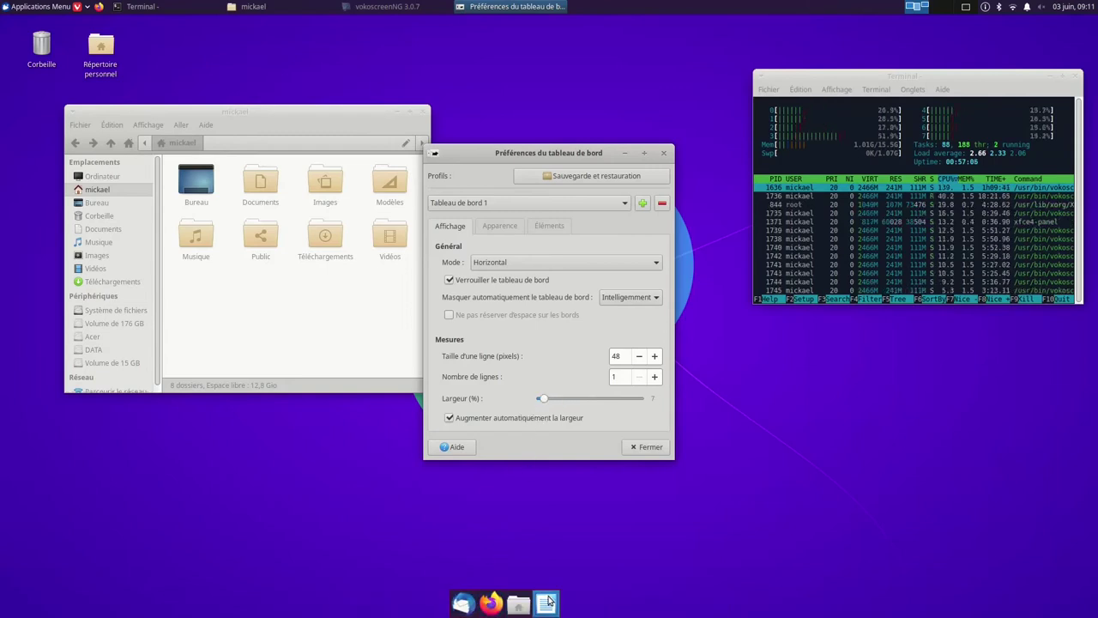
{"action": "mouse_move", "coordinate": [547, 400]}
{"action": "left_mouse_down"}
{"action": "mouse_move", "coordinate": [572, 399]}
{"action": "mouse_move", "coordinate": [547, 400]}
{"action": "left_mouse_up"}
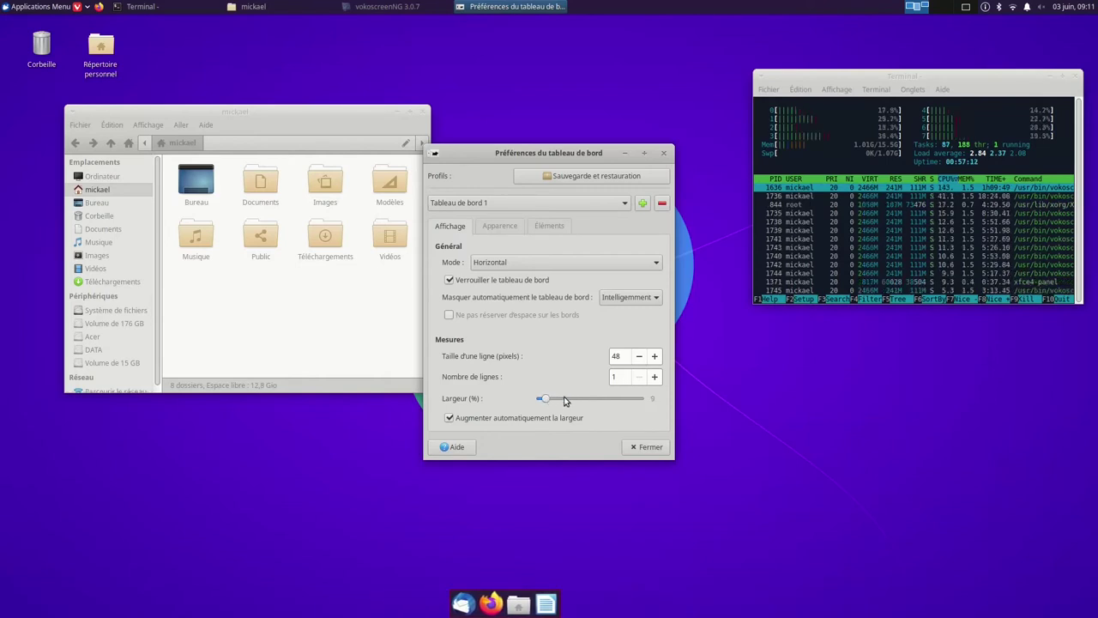
{"action": "left_click", "coordinate": [655, 356]}
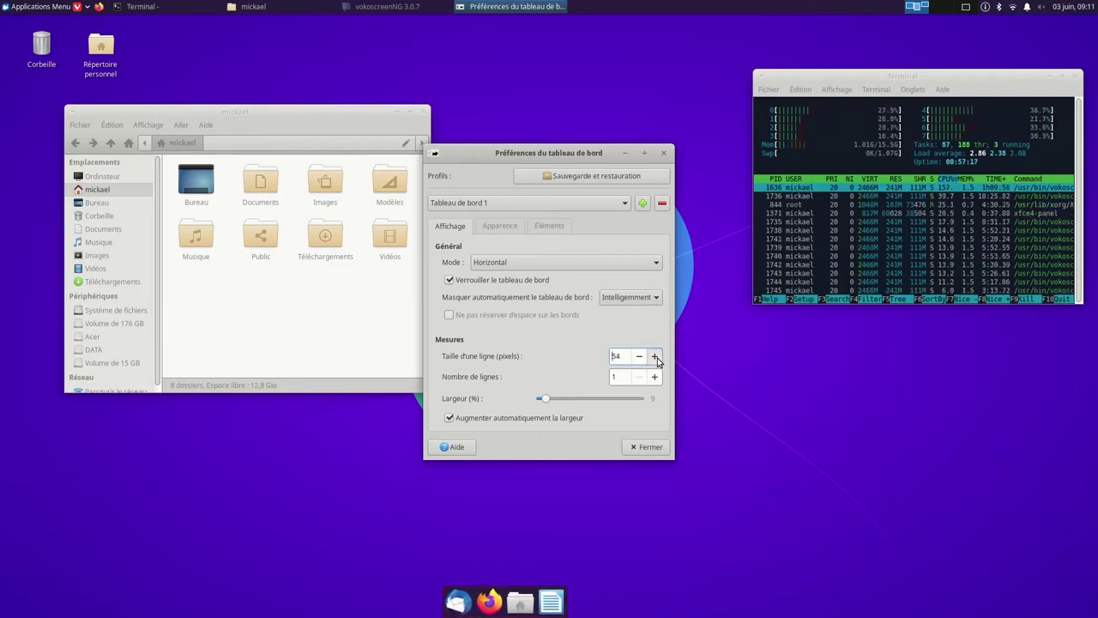
{"action": "left_click", "coordinate": [655, 356]}
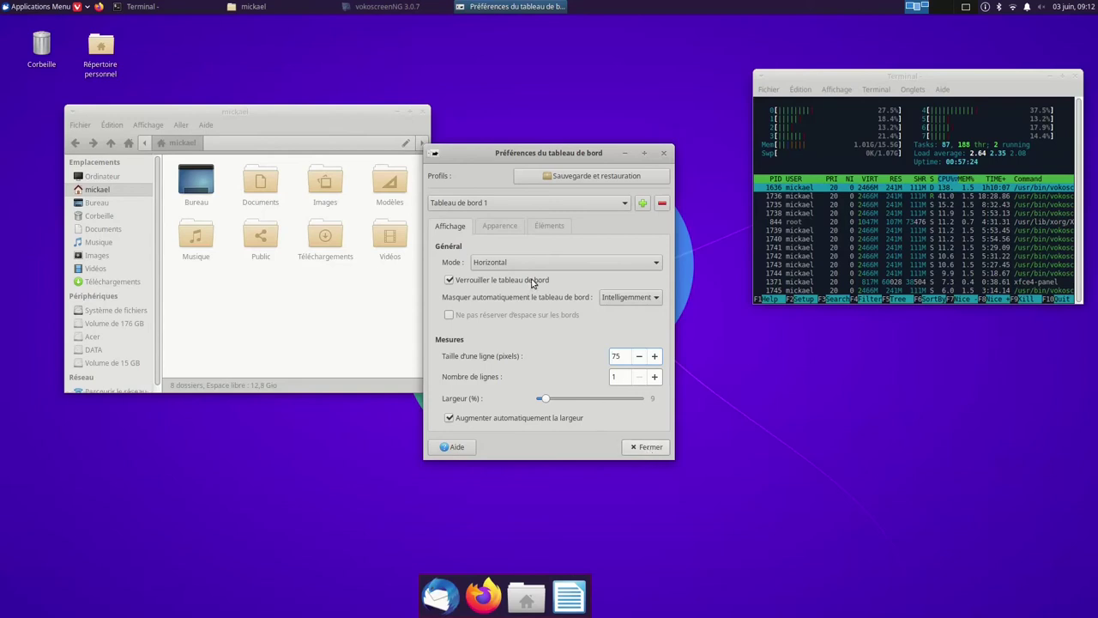
Step: Try dark mode in the panel's appearance settings and switch it back off
{"action": "left_click", "coordinate": [500, 227]}
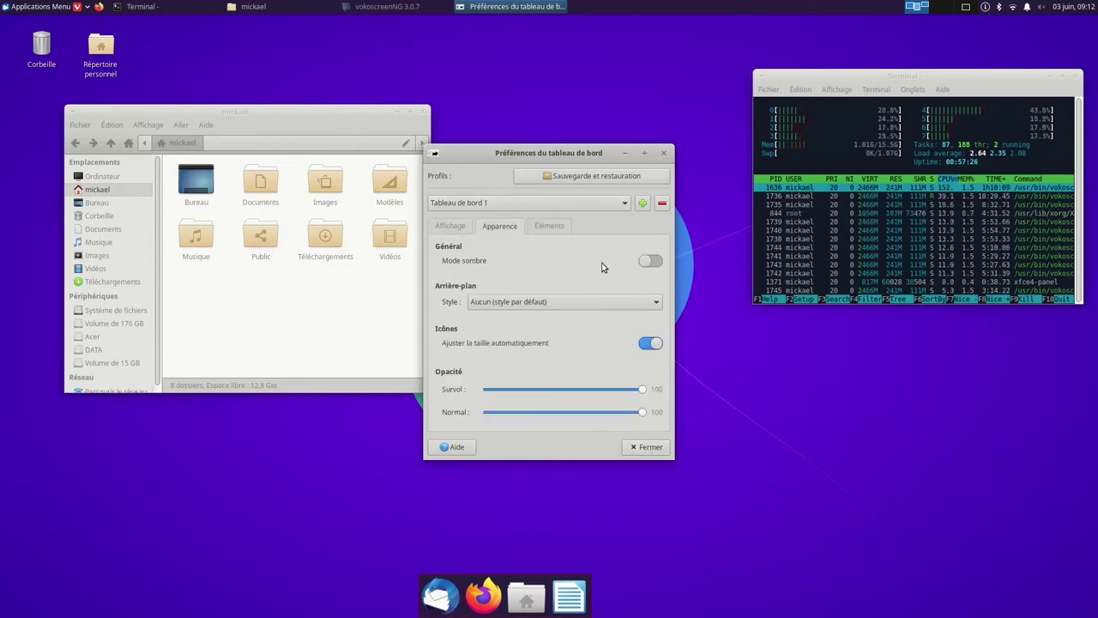
{"action": "left_click", "coordinate": [650, 262]}
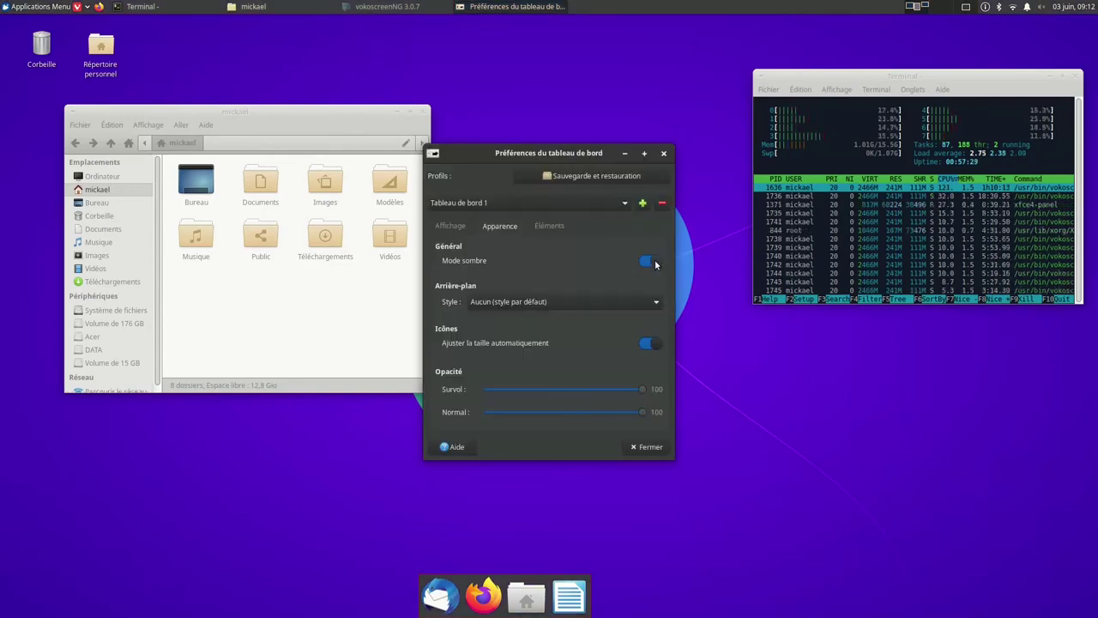
{"action": "left_click", "coordinate": [645, 262]}
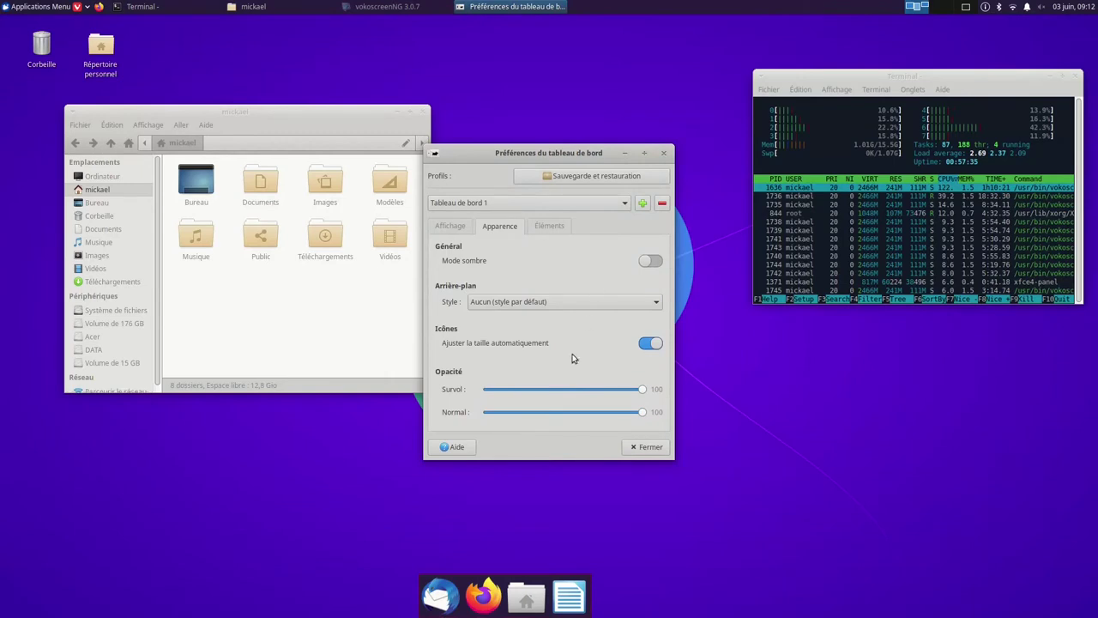
Step: Inspect the properties of the first launcher among the elements of Tableau de bord 1, and close the panel preferences
{"action": "left_click", "coordinate": [551, 225]}
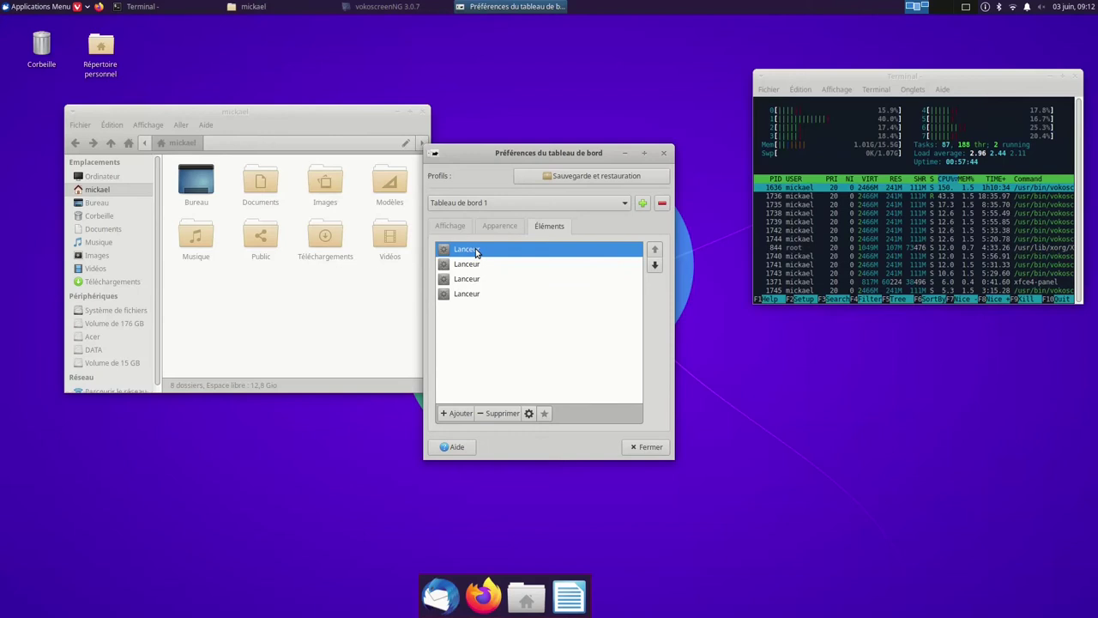
{"action": "left_click", "coordinate": [529, 414]}
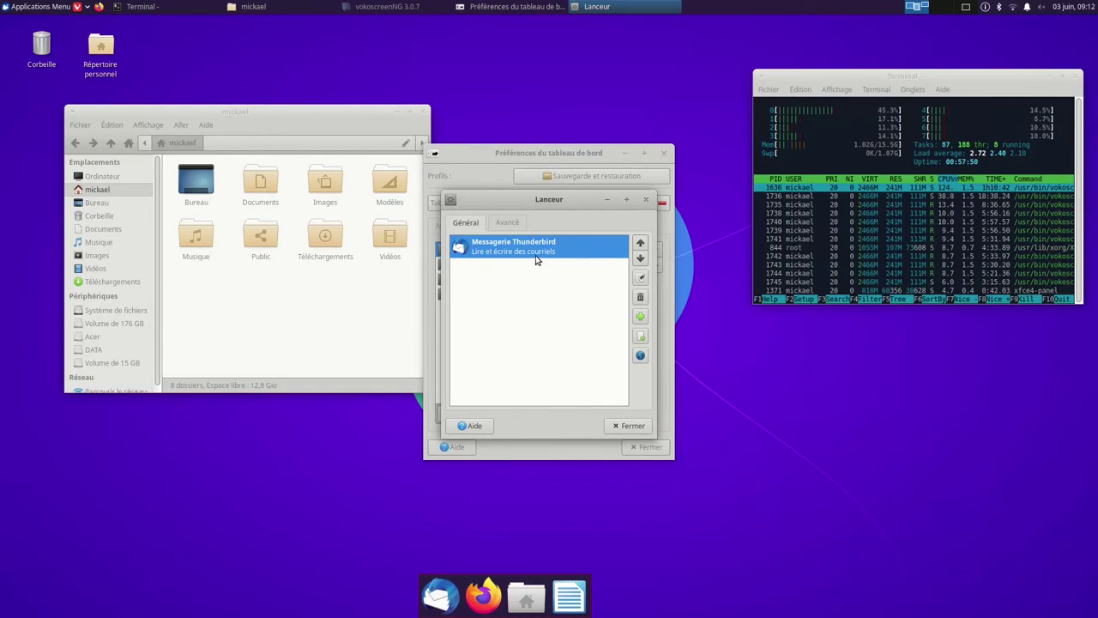
{"action": "left_click", "coordinate": [632, 425]}
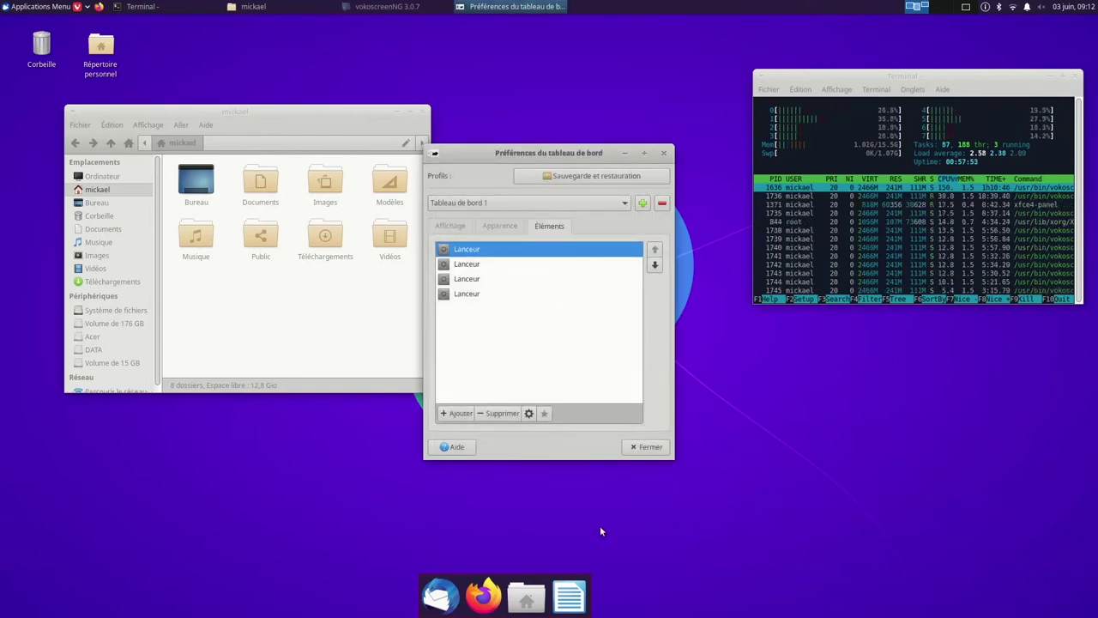
{"action": "left_click", "coordinate": [648, 447]}
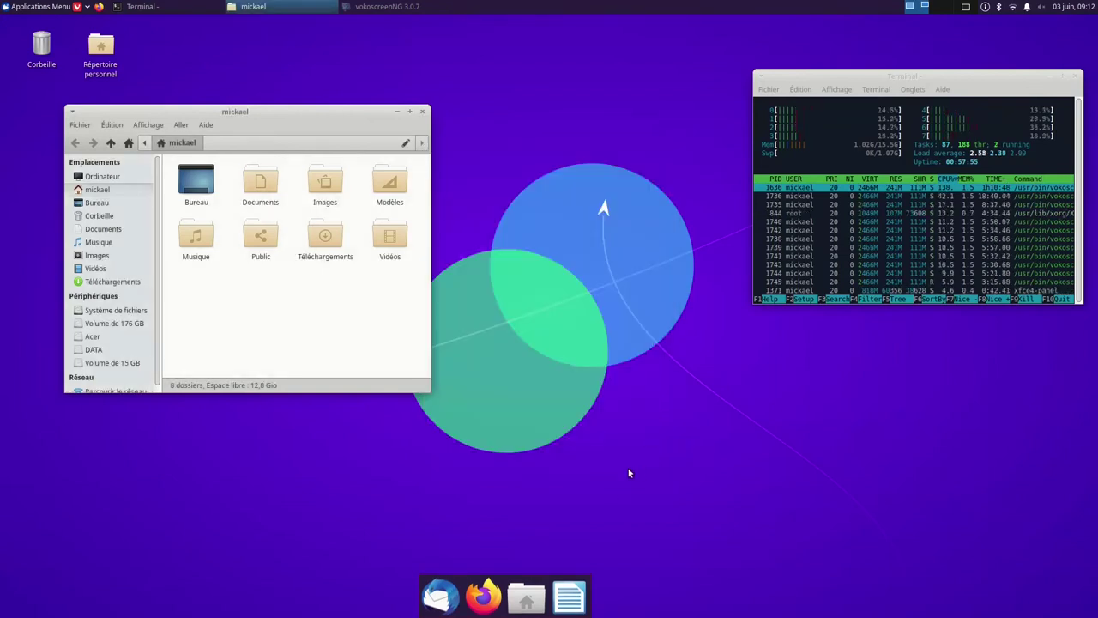
Step: Test the dock panel's intelligent hiding by moving the file manager window over it and back up away from it
{"action": "left_click_drag", "start_coordinate": [315, 114], "coordinate": [502, 340]}
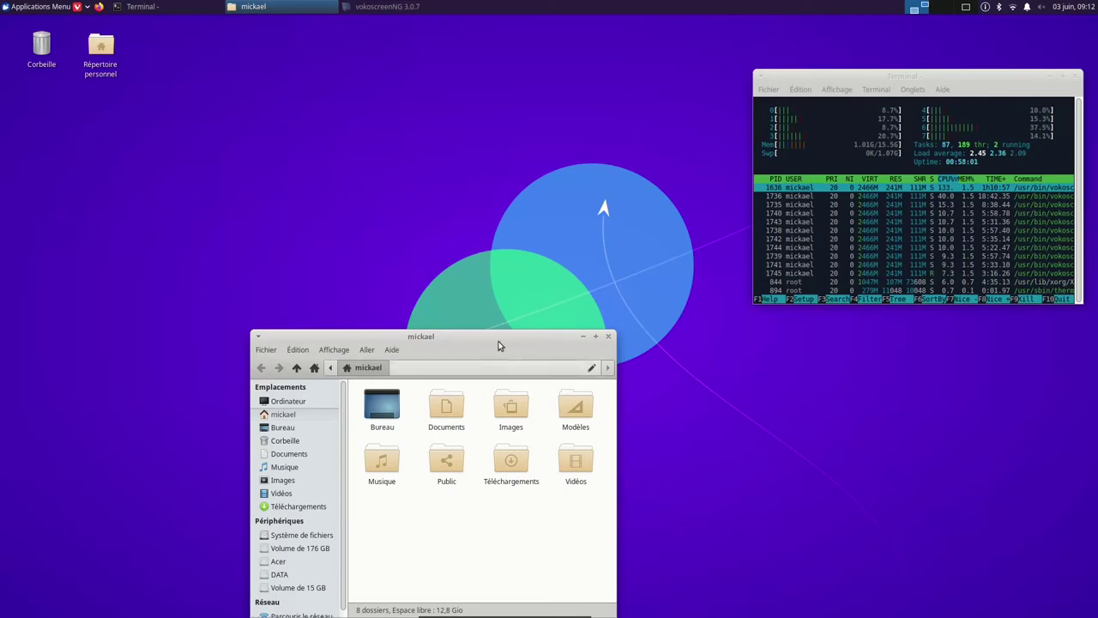
{"action": "left_click_drag", "start_coordinate": [501, 335], "coordinate": [533, 139]}
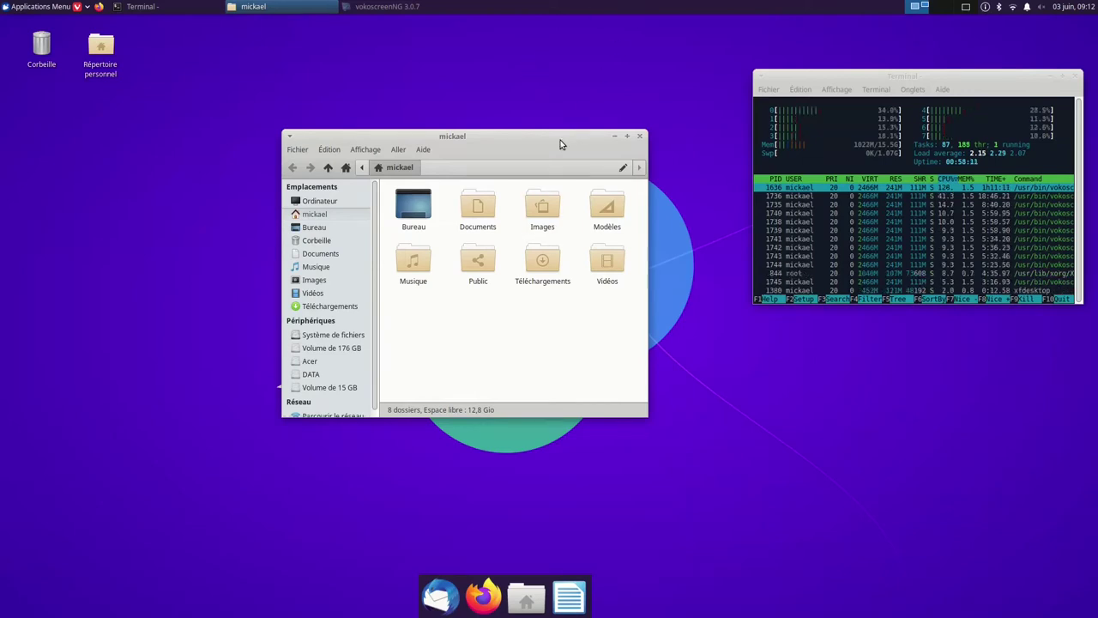
{"action": "left_click_drag", "start_coordinate": [560, 140], "coordinate": [532, 115]}
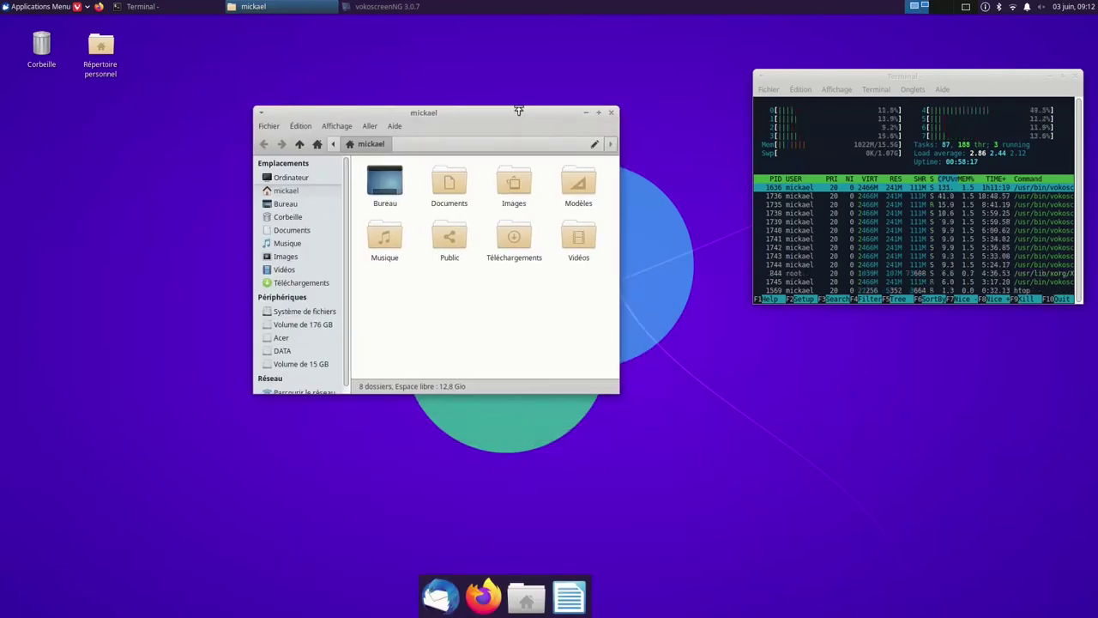
{"action": "left_click_drag", "start_coordinate": [518, 110], "coordinate": [505, 45]}
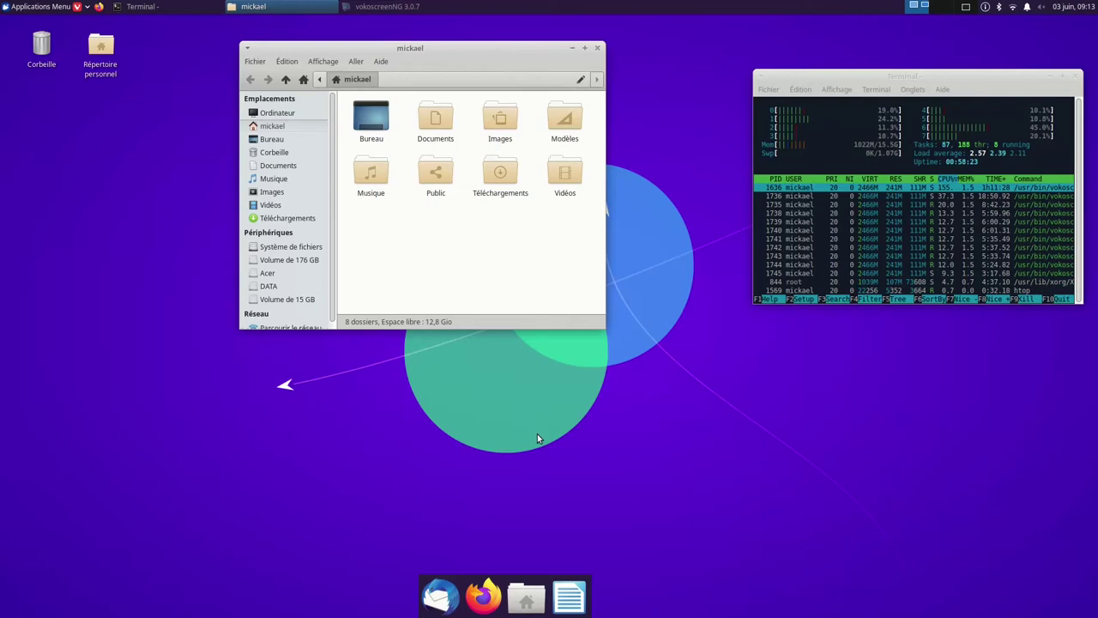
Step: Add the Changeur d'espace de travail element to Tableau de bord 1
{"action": "right_click", "coordinate": [546, 584]}
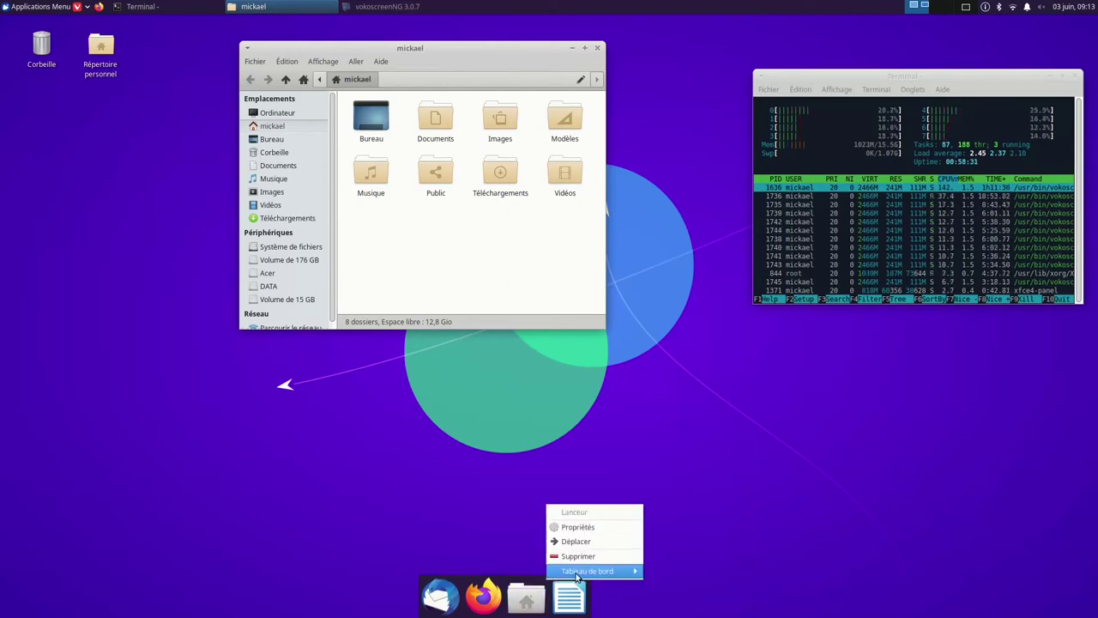
{"action": "mouse_move", "coordinate": [592, 573]}
{"action": "left_click", "coordinate": [685, 567]}
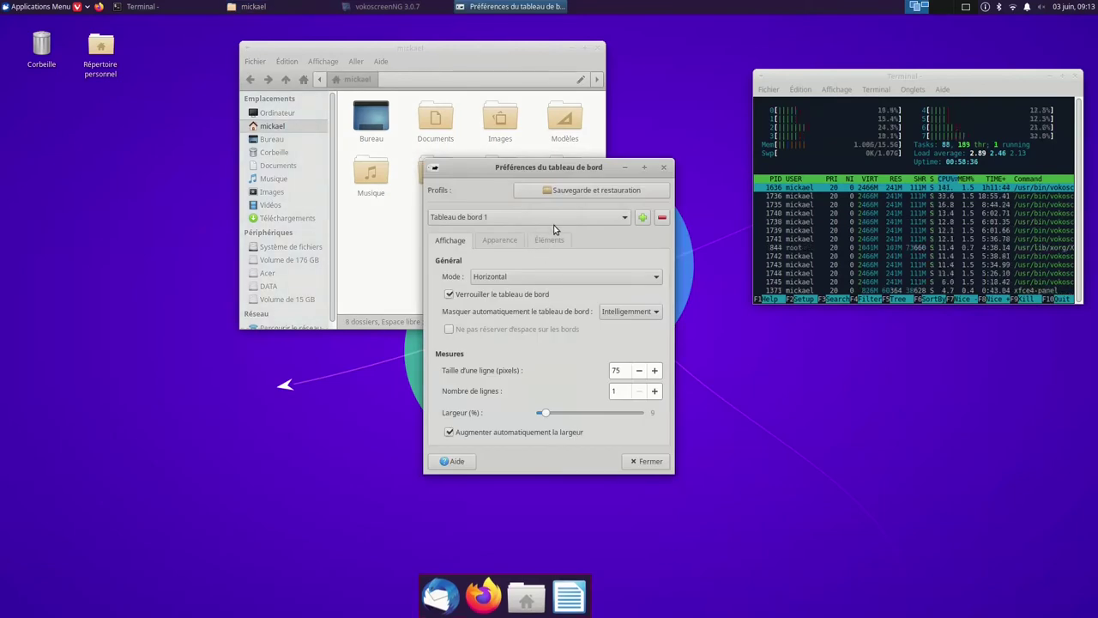
{"action": "left_click", "coordinate": [537, 242]}
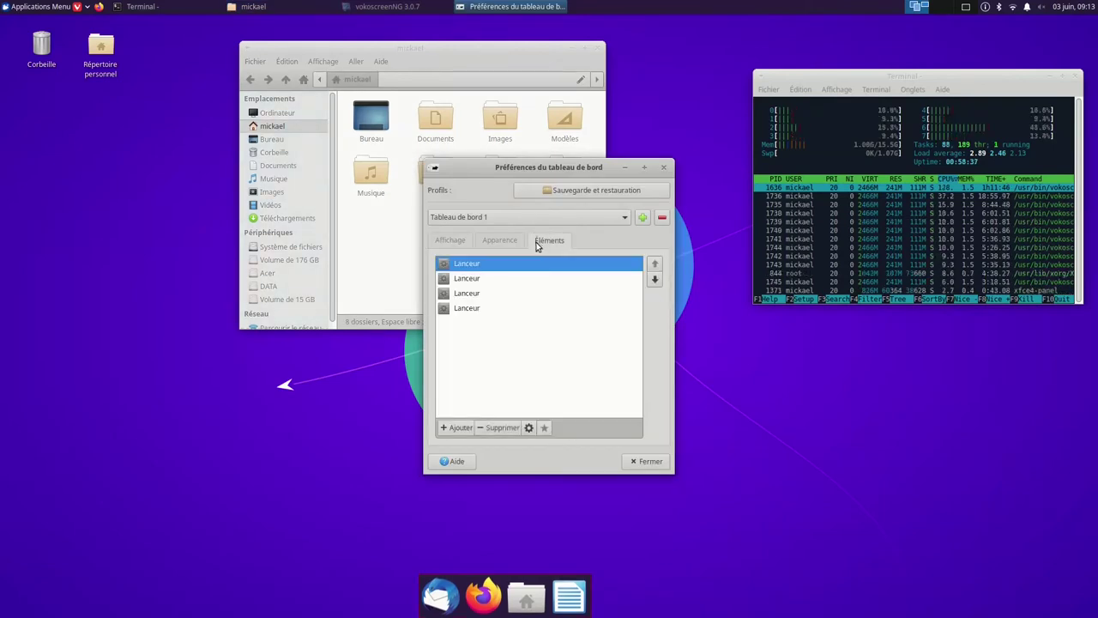
{"action": "left_click", "coordinate": [454, 428]}
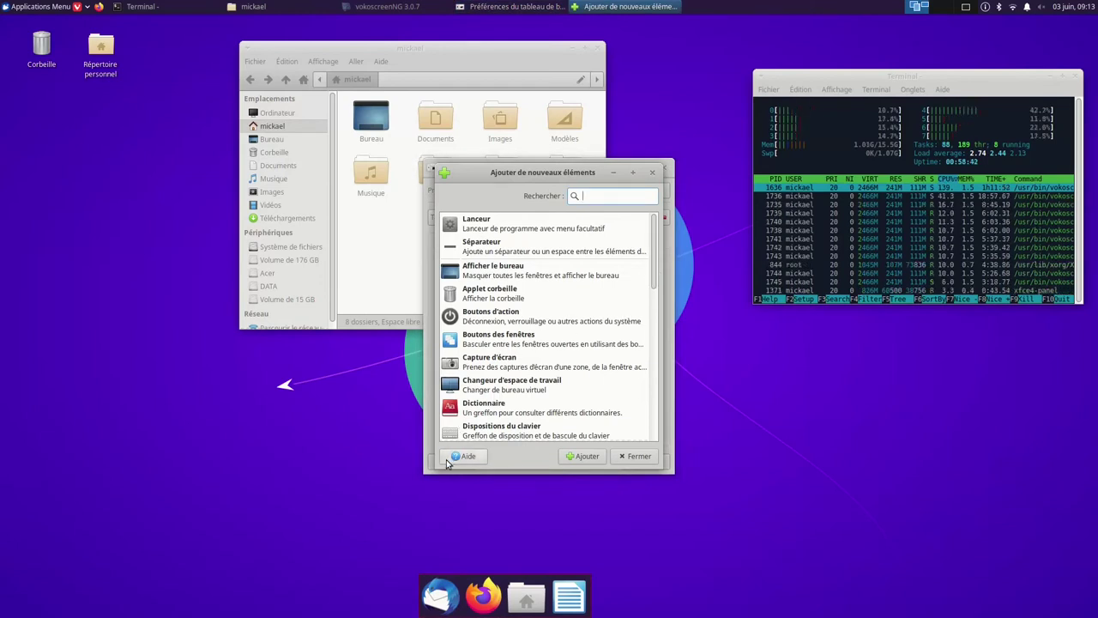
{"action": "left_click", "coordinate": [530, 387]}
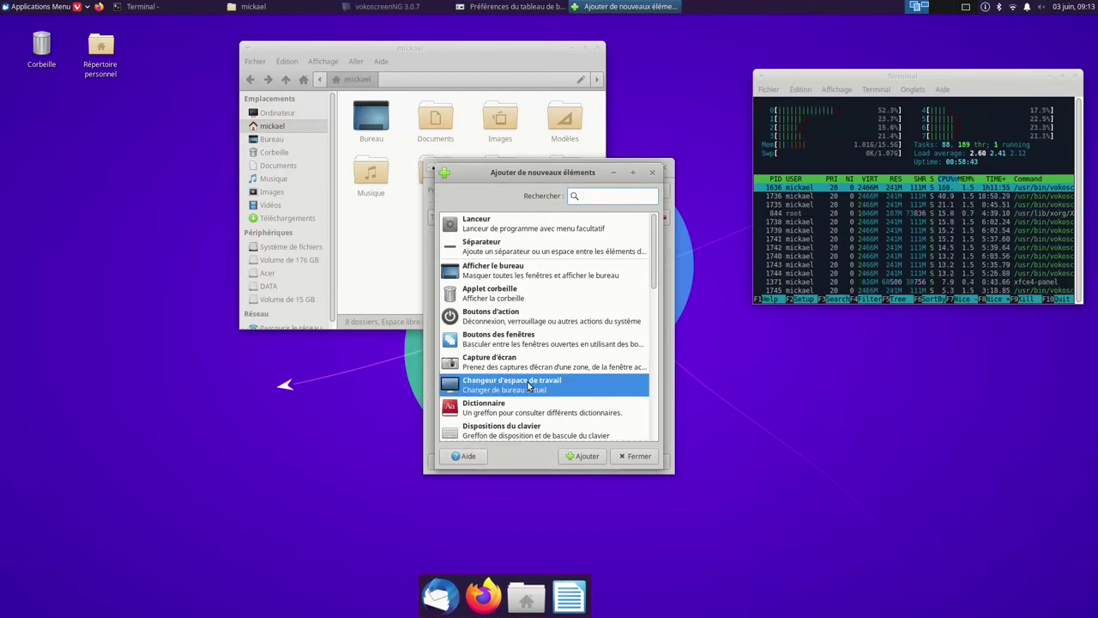
{"action": "left_click", "coordinate": [579, 457]}
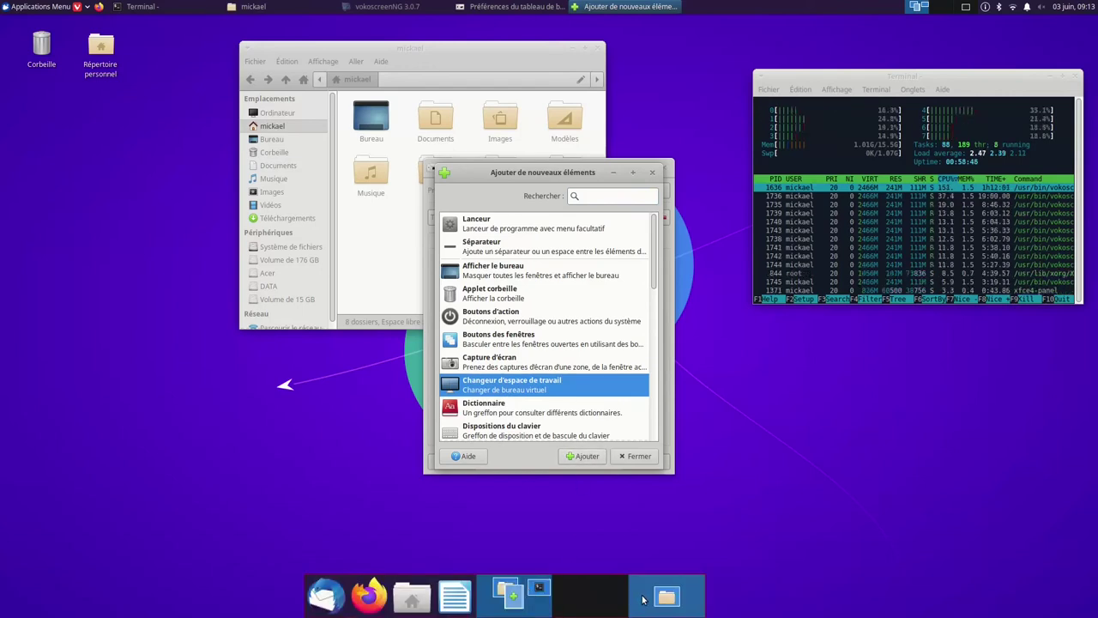
{"action": "left_click", "coordinate": [632, 458]}
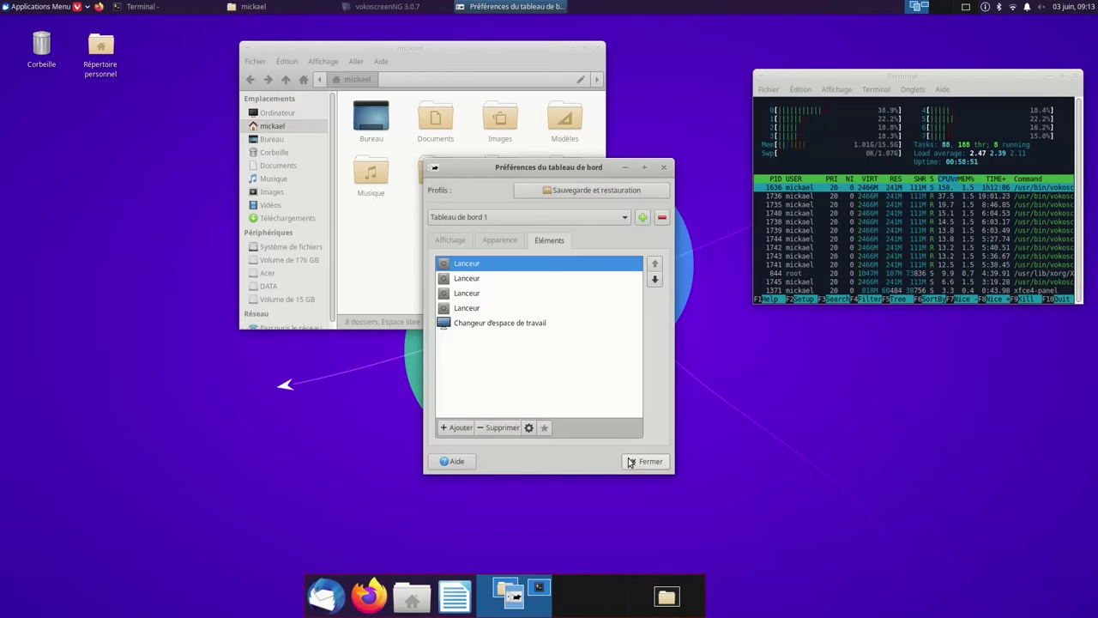
Step: Switch to the second workspace using the dock's workspace switcher, open the home folder there and maximize its window
{"action": "left_click", "coordinate": [589, 595]}
{"action": "right_click", "coordinate": [589, 595]}
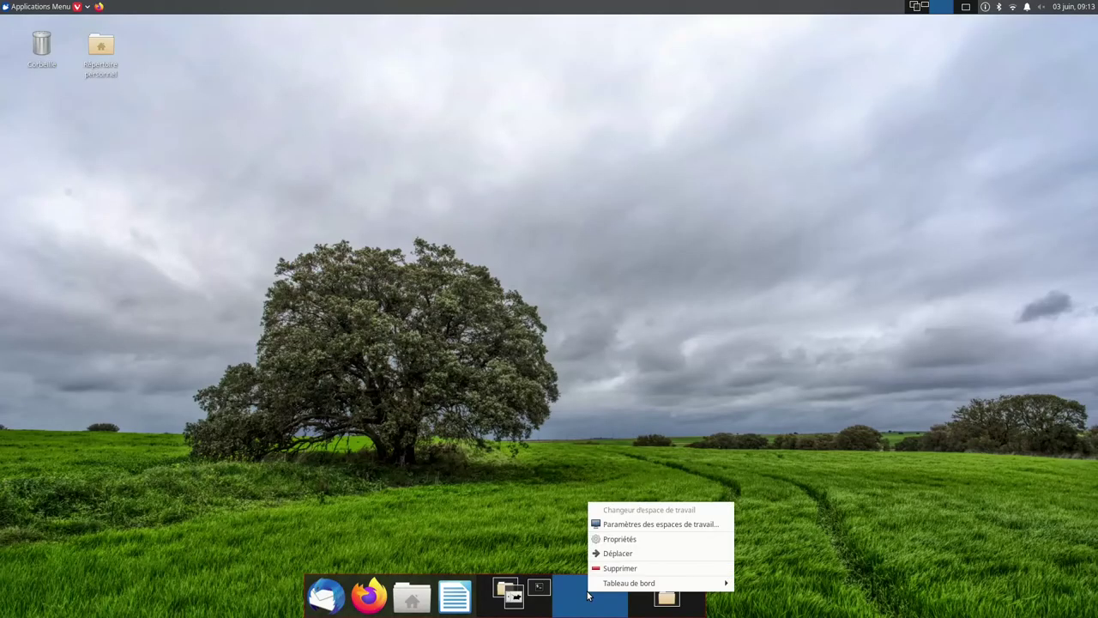
{"action": "left_click", "coordinate": [584, 346]}
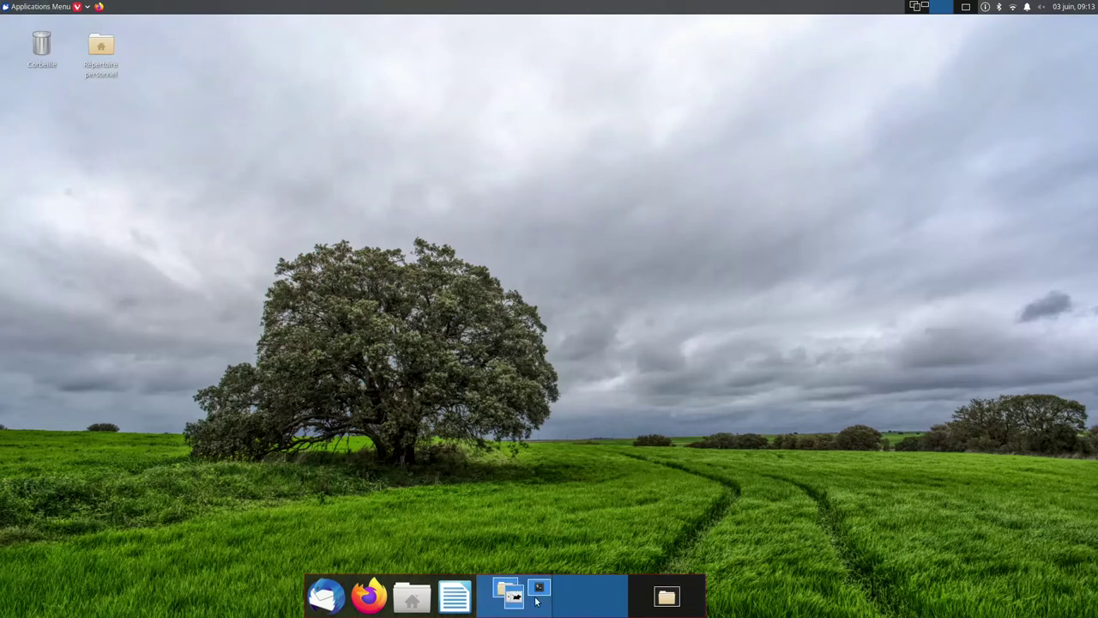
{"action": "double_click", "coordinate": [99, 48]}
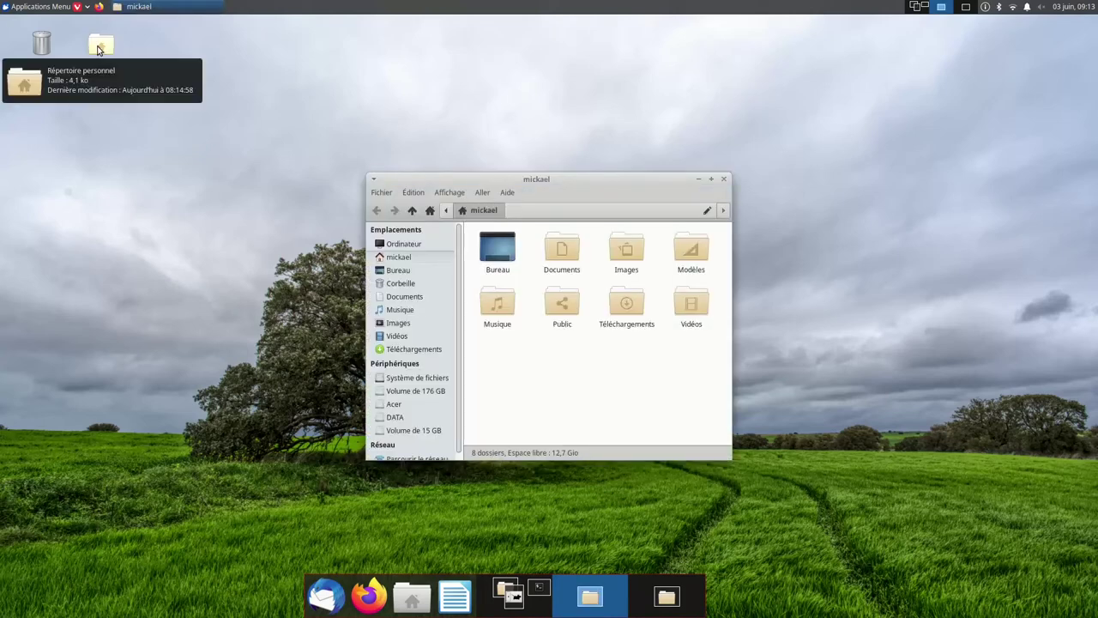
{"action": "left_click", "coordinate": [711, 179]}
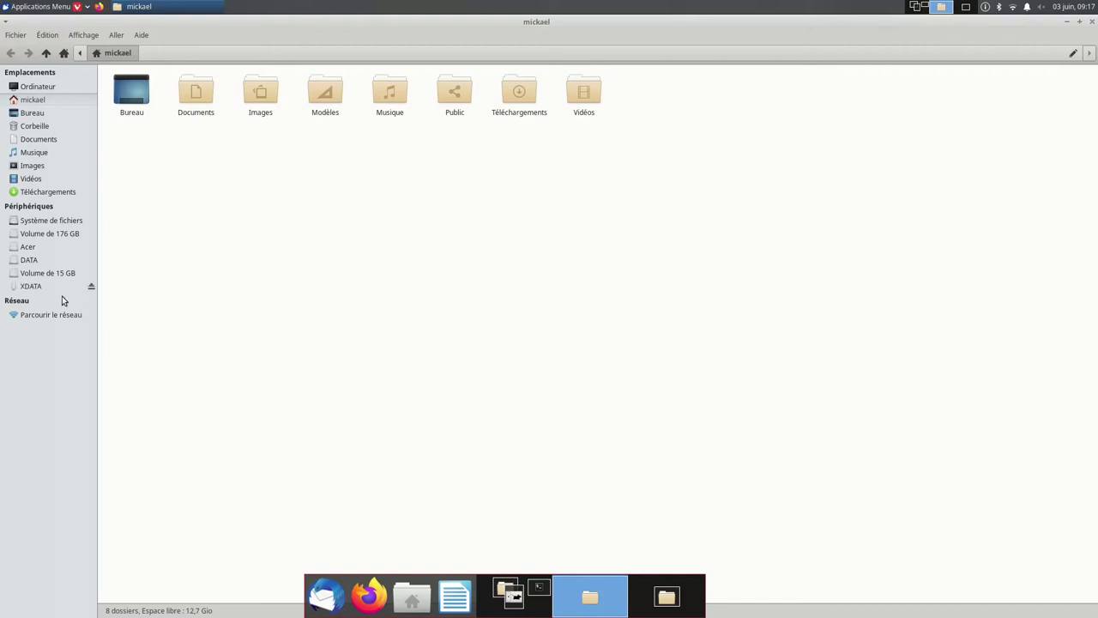
Step: Open the XDATA removable drive in the file manager, unmount it and check the actions offered for it
{"action": "left_click", "coordinate": [33, 286]}
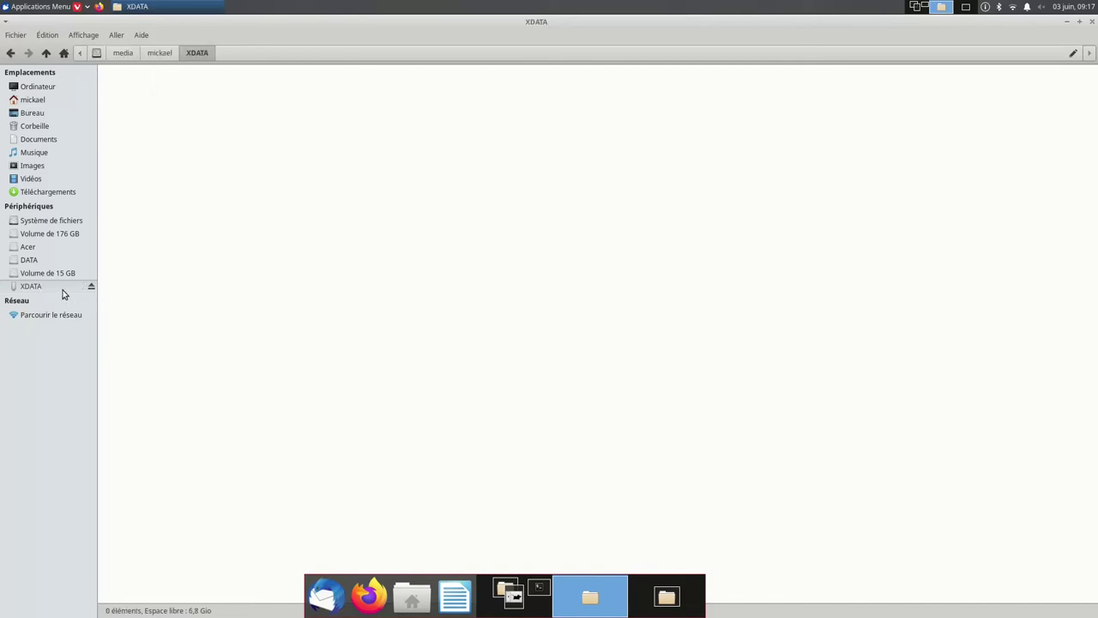
{"action": "right_click", "coordinate": [62, 286]}
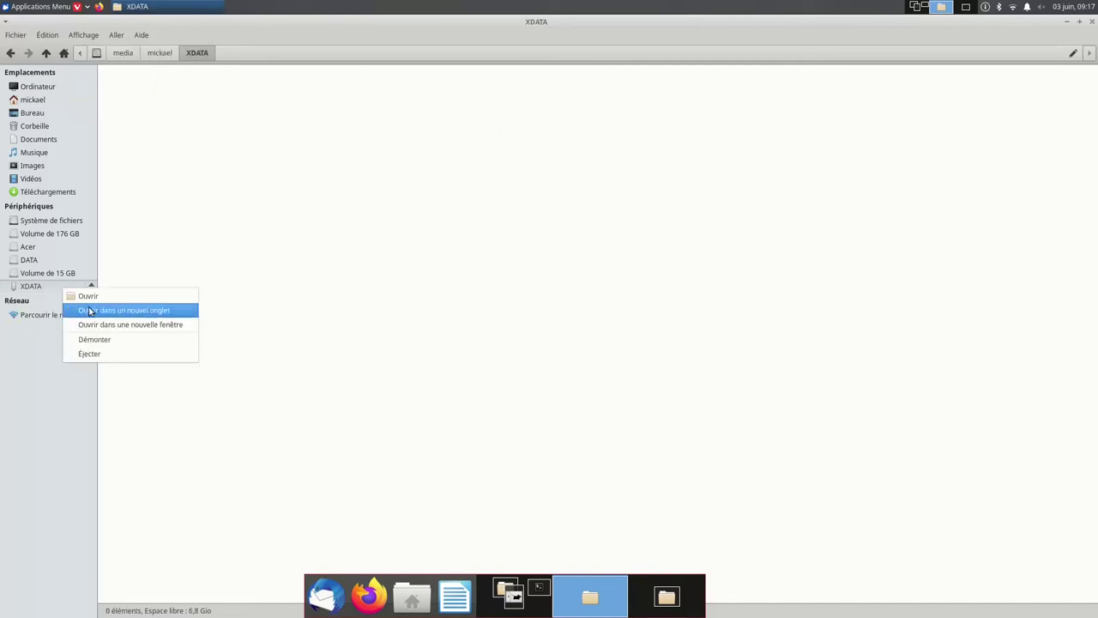
{"action": "left_click", "coordinate": [39, 291]}
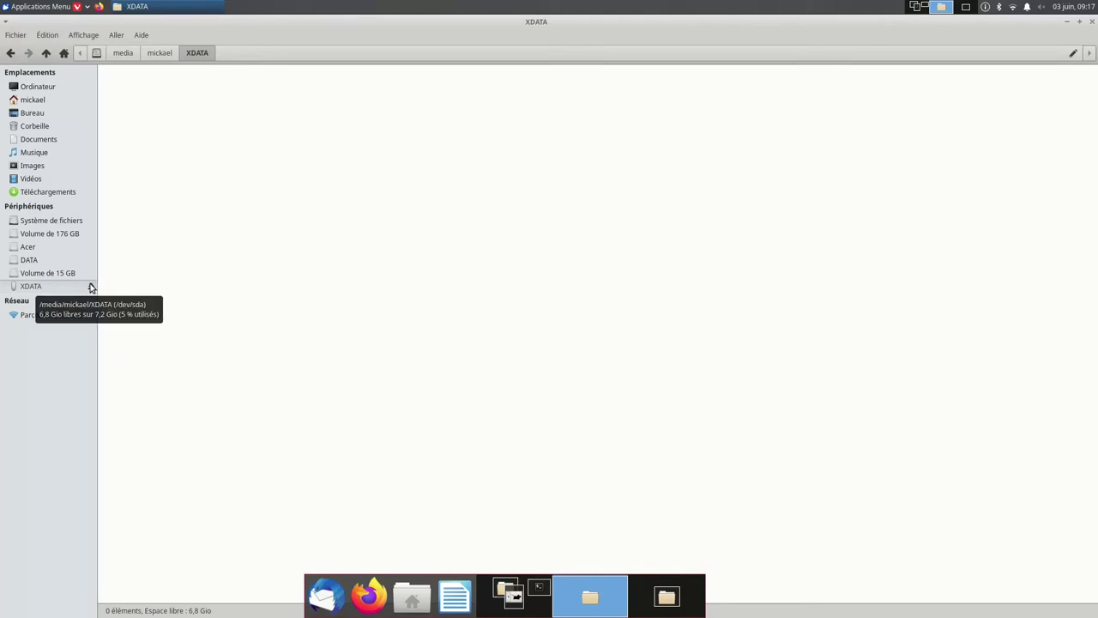
{"action": "right_click", "coordinate": [40, 288]}
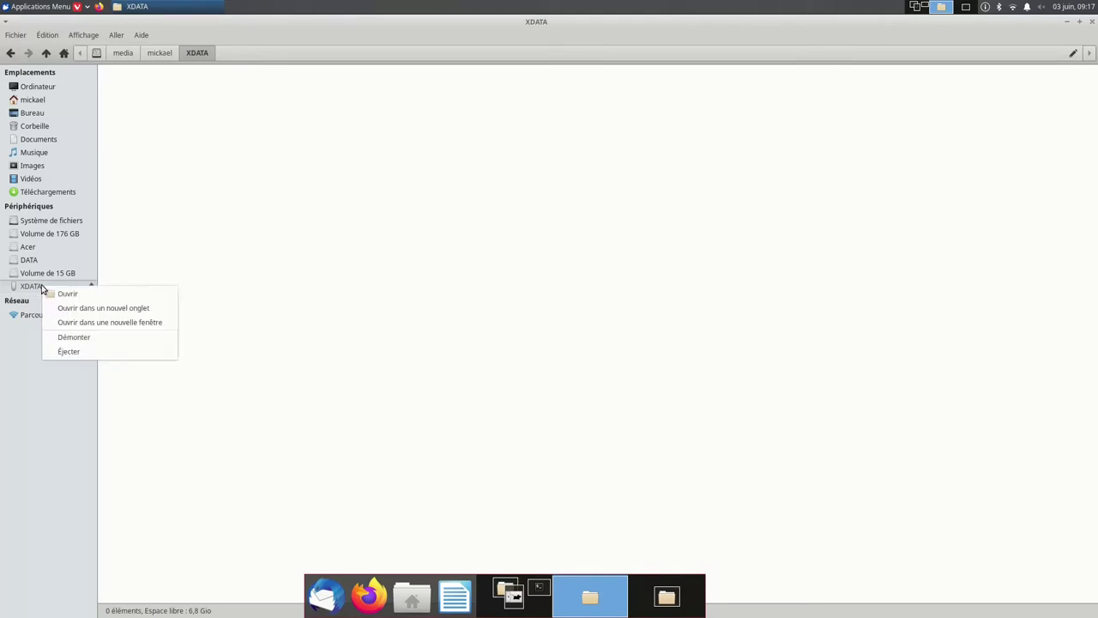
{"action": "left_click", "coordinate": [74, 338]}
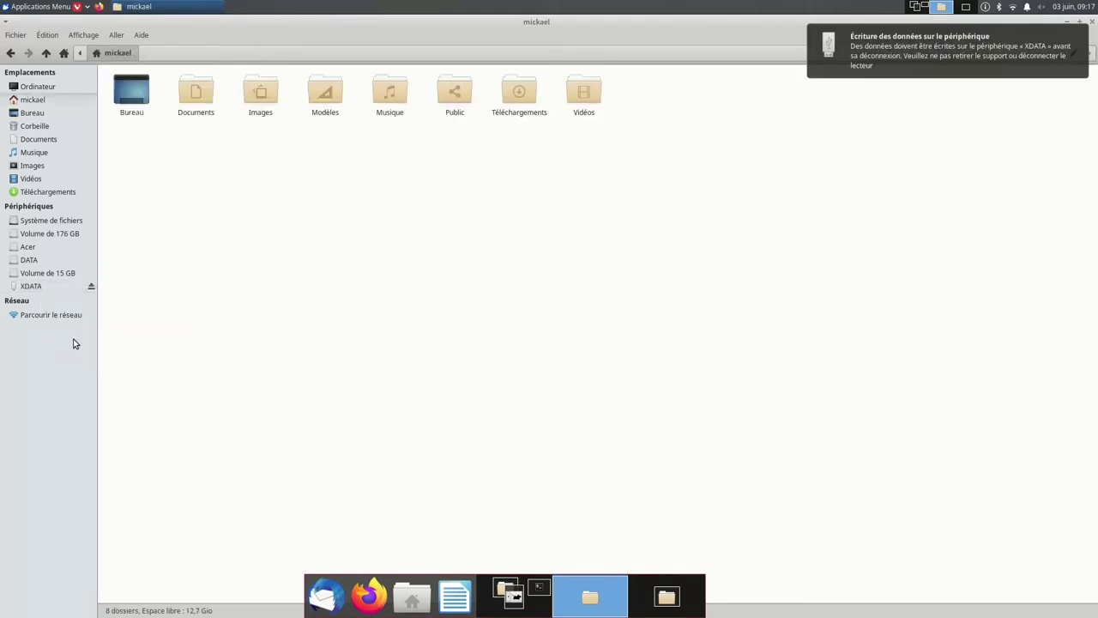
{"action": "right_click", "coordinate": [57, 287]}
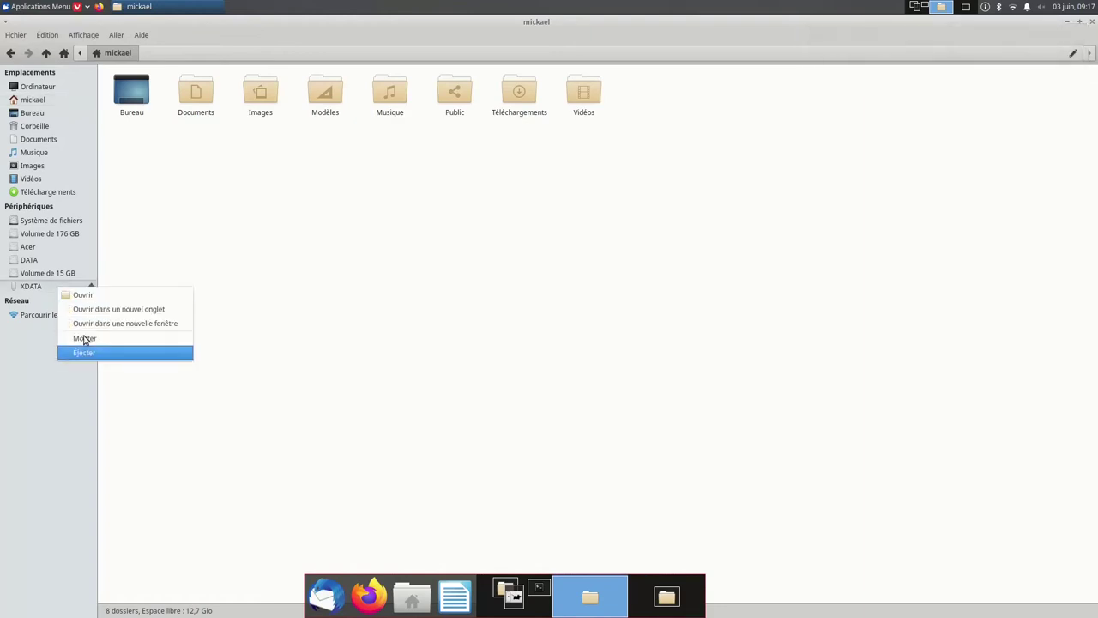
{"action": "left_click", "coordinate": [16, 35]}
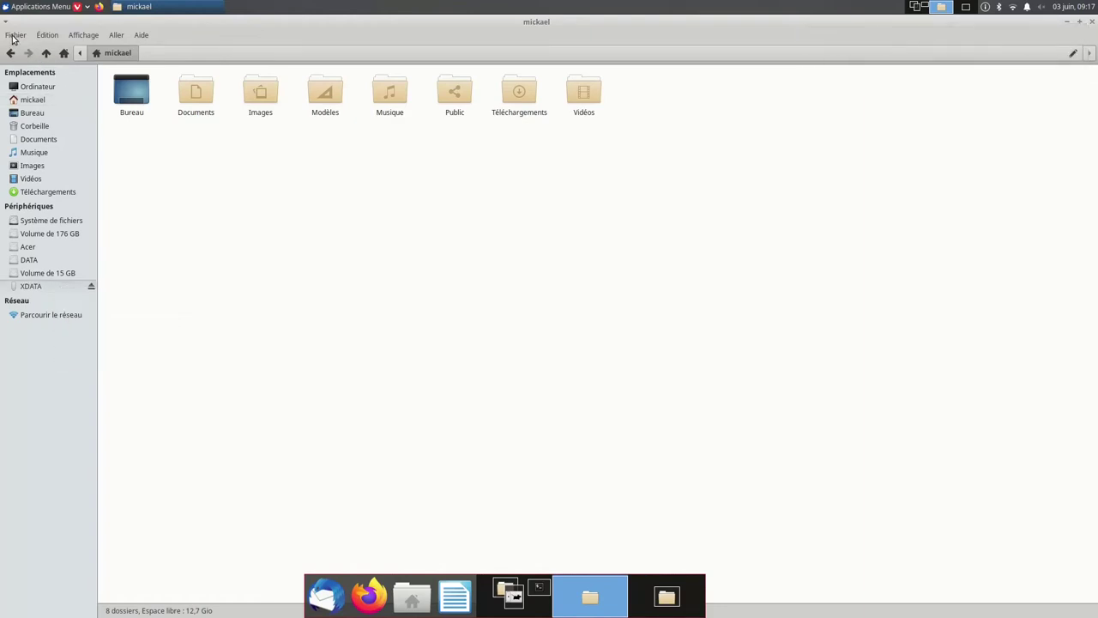
Step: View the file manager's À propos information and close it
{"action": "left_click", "coordinate": [15, 34]}
{"action": "left_click", "coordinate": [283, 237]}
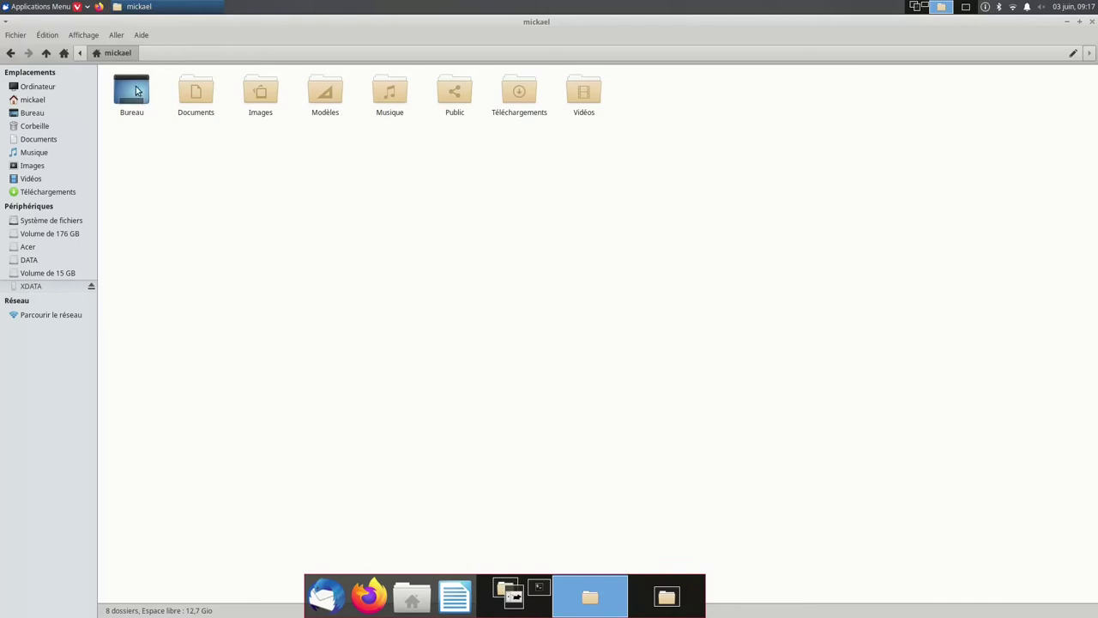
{"action": "left_click", "coordinate": [140, 35]}
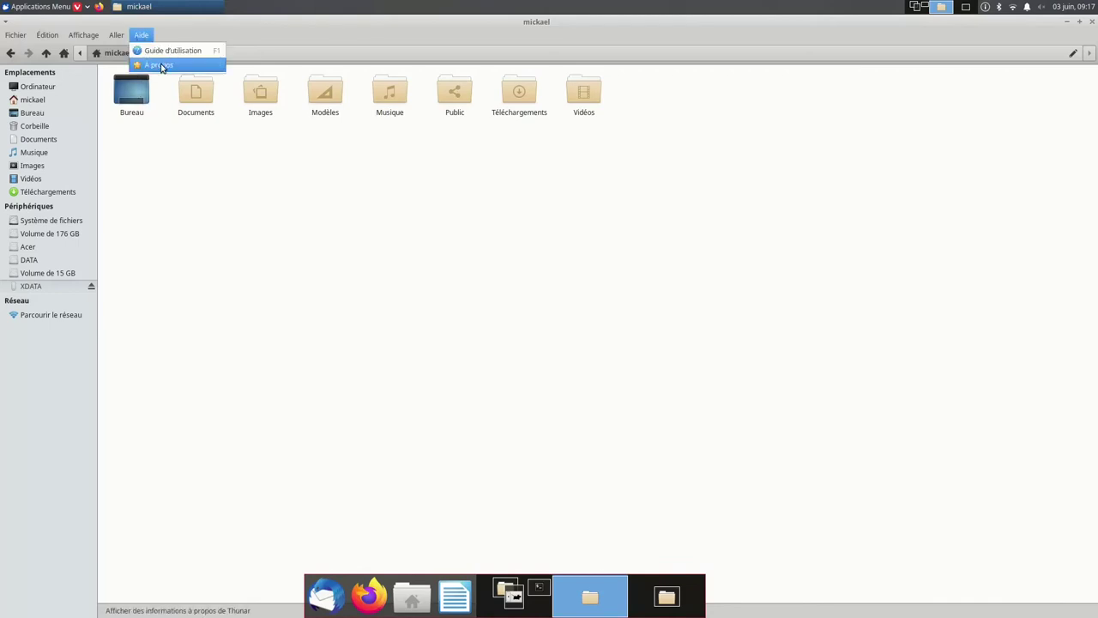
{"action": "left_click", "coordinate": [160, 66]}
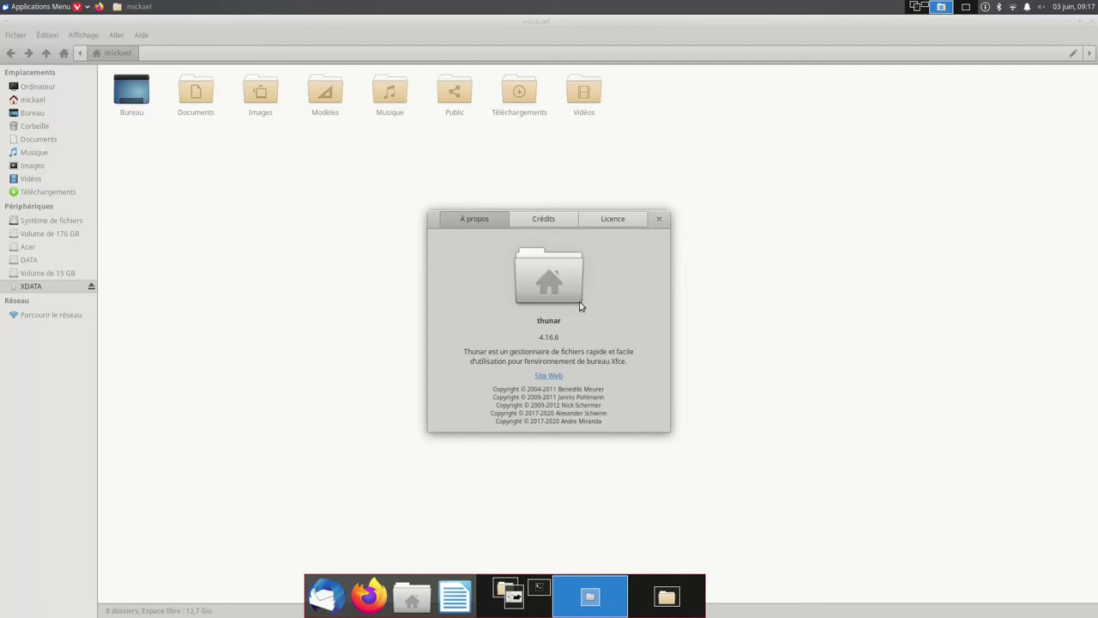
{"action": "left_click", "coordinate": [658, 221]}
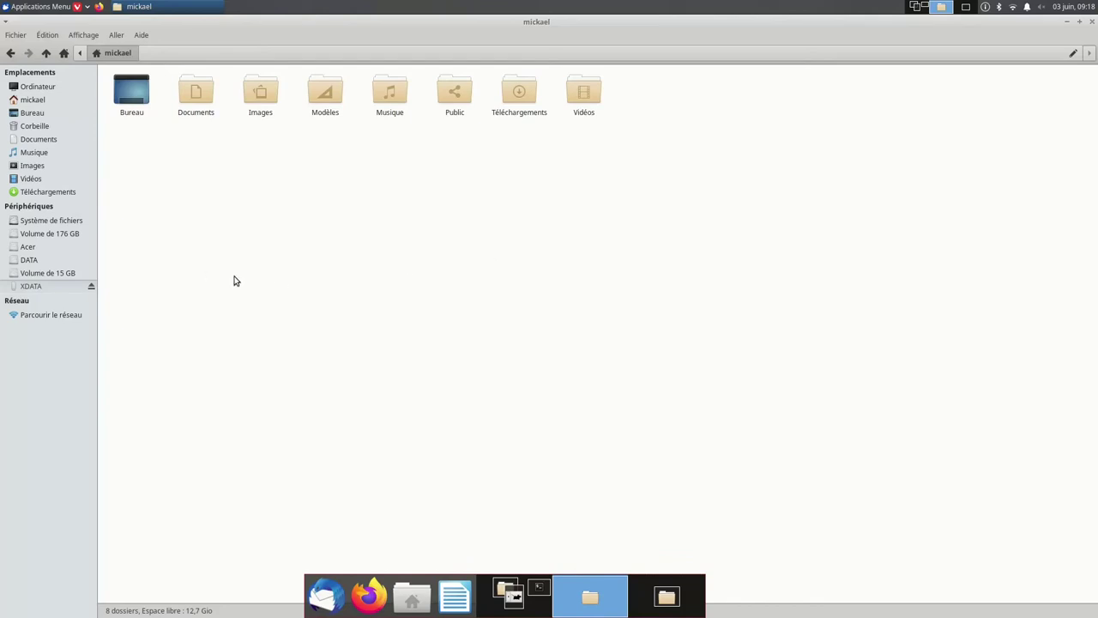
Step: Open the properties of the Documents folder and add the red, white and blue circle emblems to it
{"action": "right_click", "coordinate": [191, 100]}
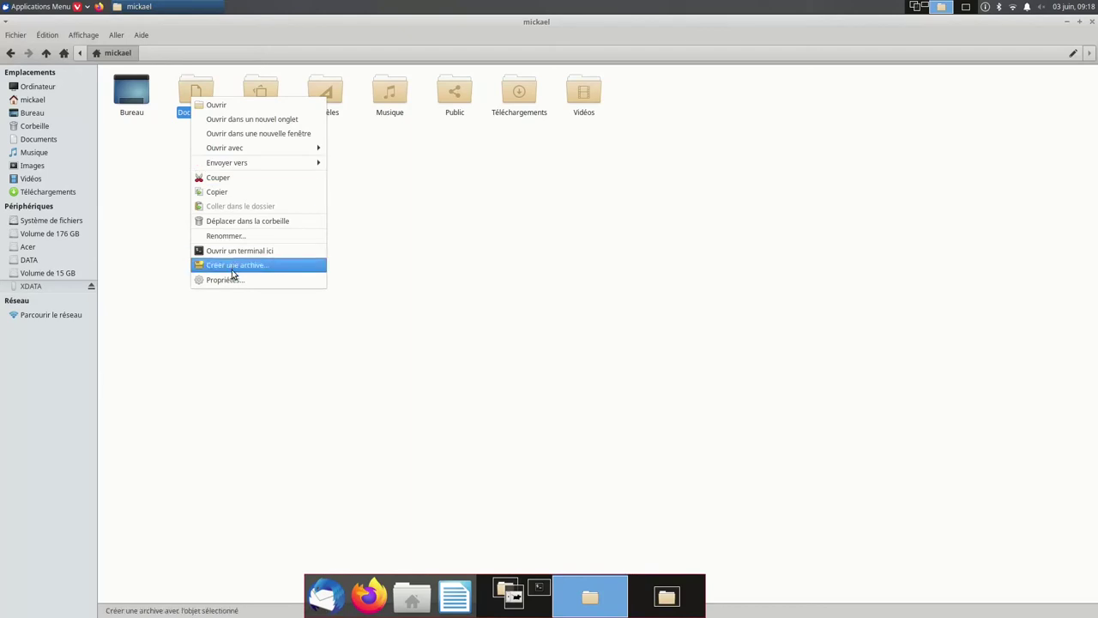
{"action": "left_click", "coordinate": [235, 283]}
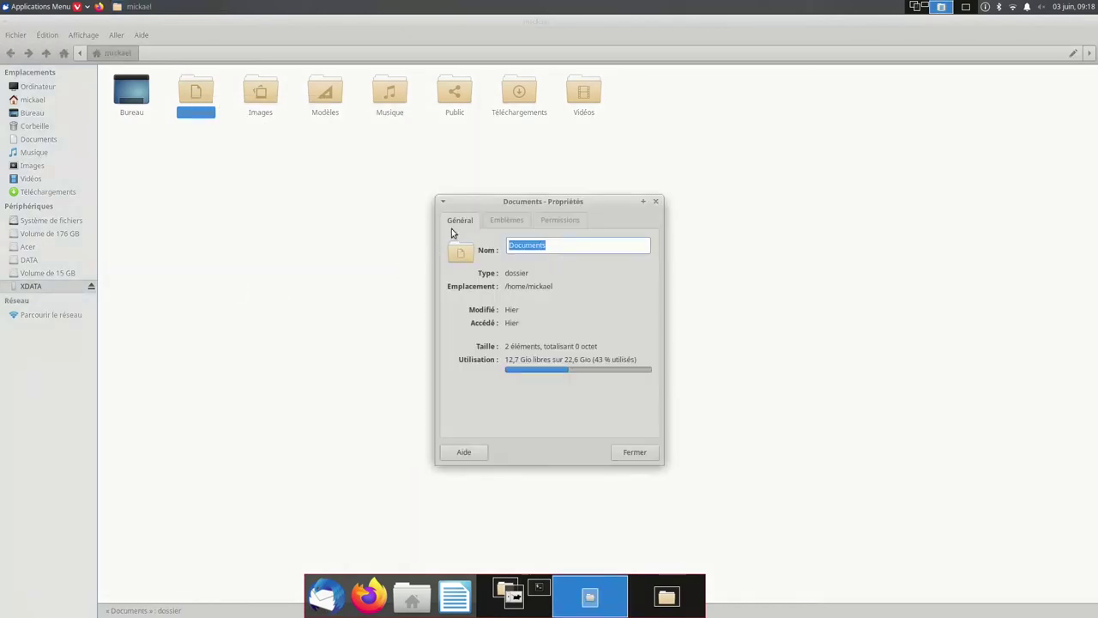
{"action": "left_click", "coordinate": [505, 221]}
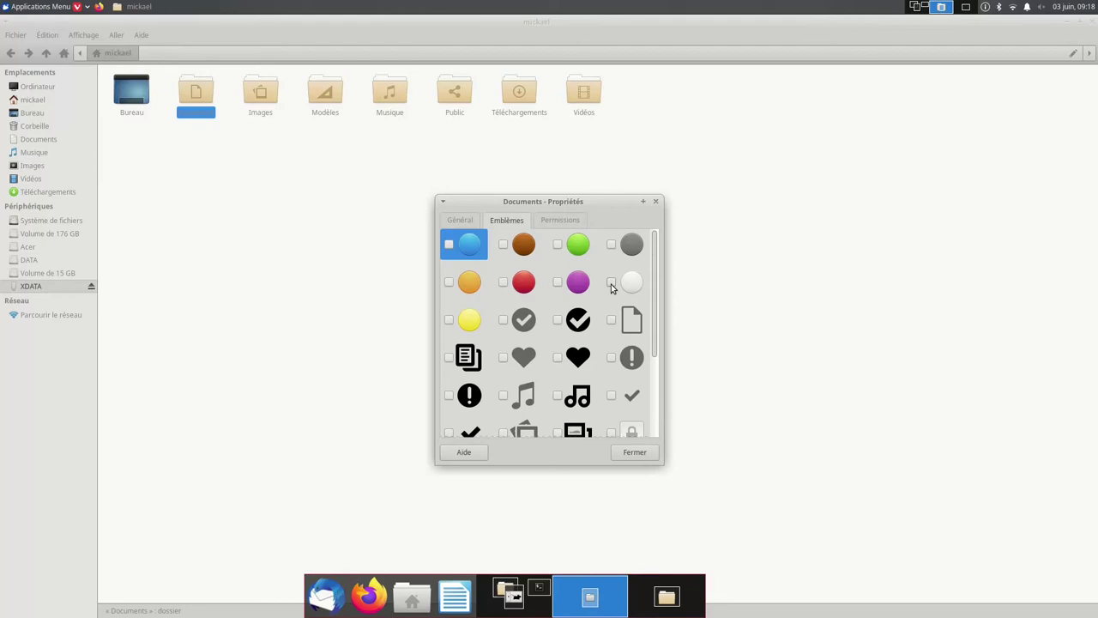
{"action": "left_click", "coordinate": [503, 283]}
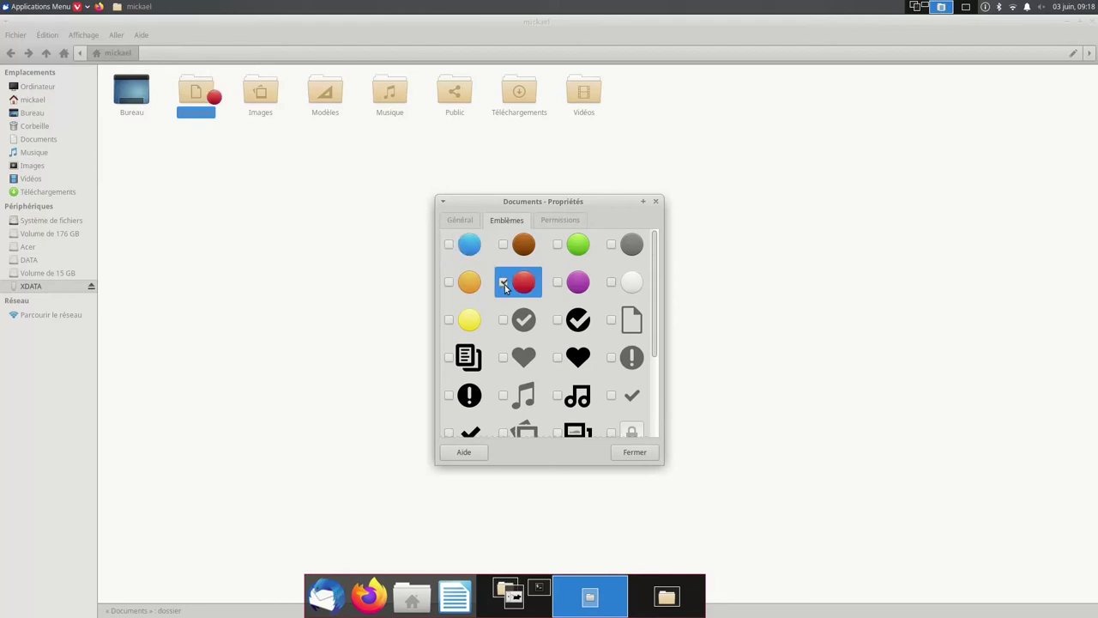
{"action": "left_click", "coordinate": [613, 284]}
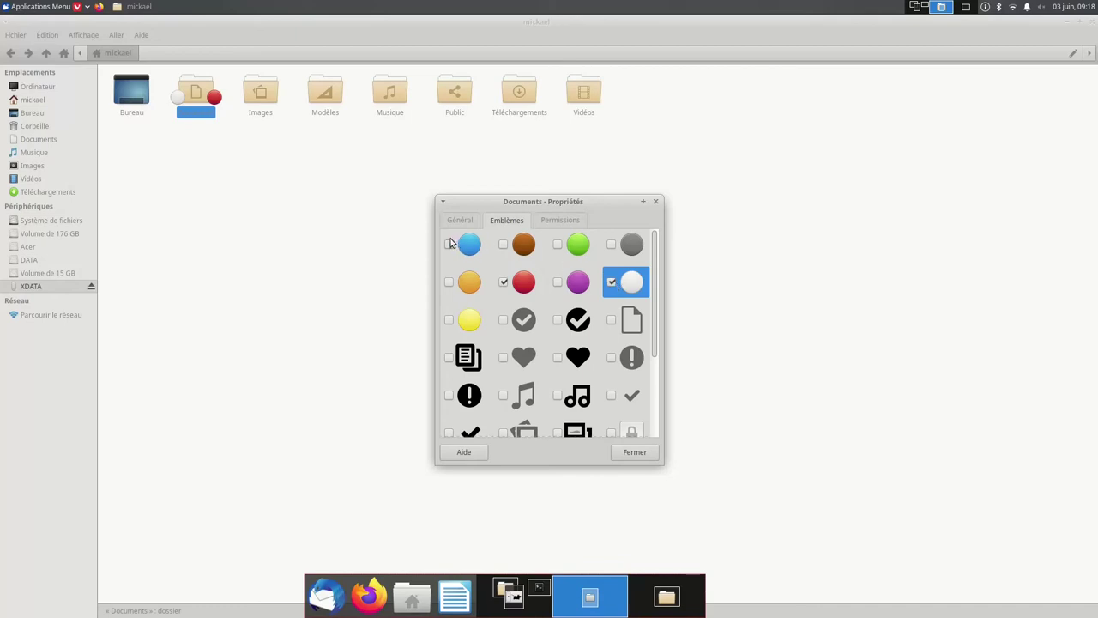
{"action": "left_click", "coordinate": [448, 244]}
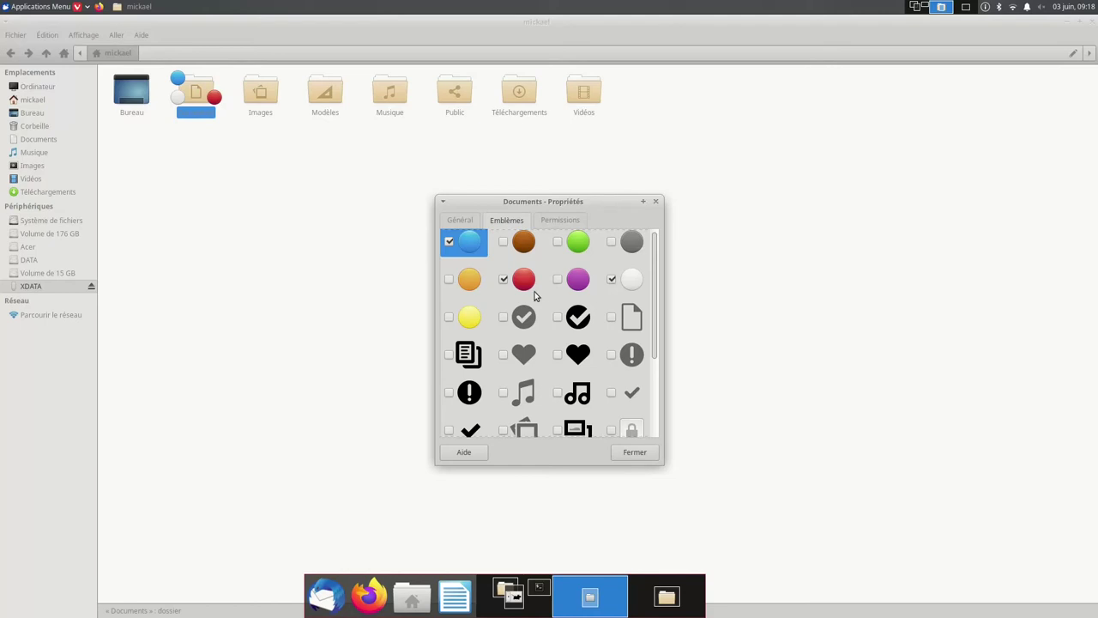
Step: Remove the blue, red and white emblems from the Documents folder
{"action": "left_click", "coordinate": [449, 242]}
{"action": "left_click", "coordinate": [504, 280]}
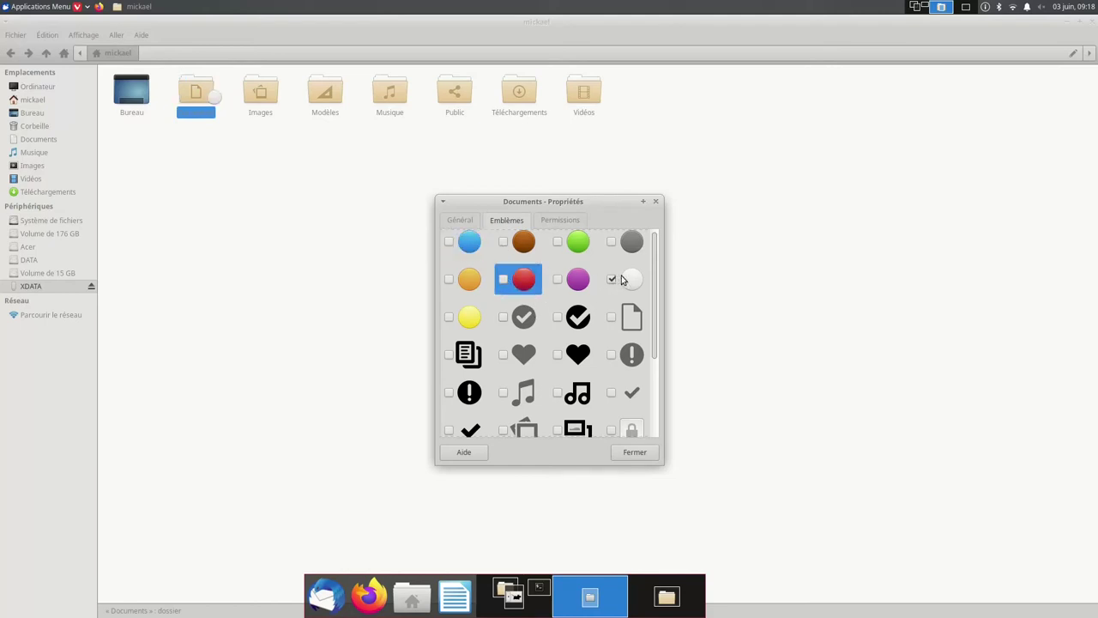
{"action": "left_click", "coordinate": [612, 278]}
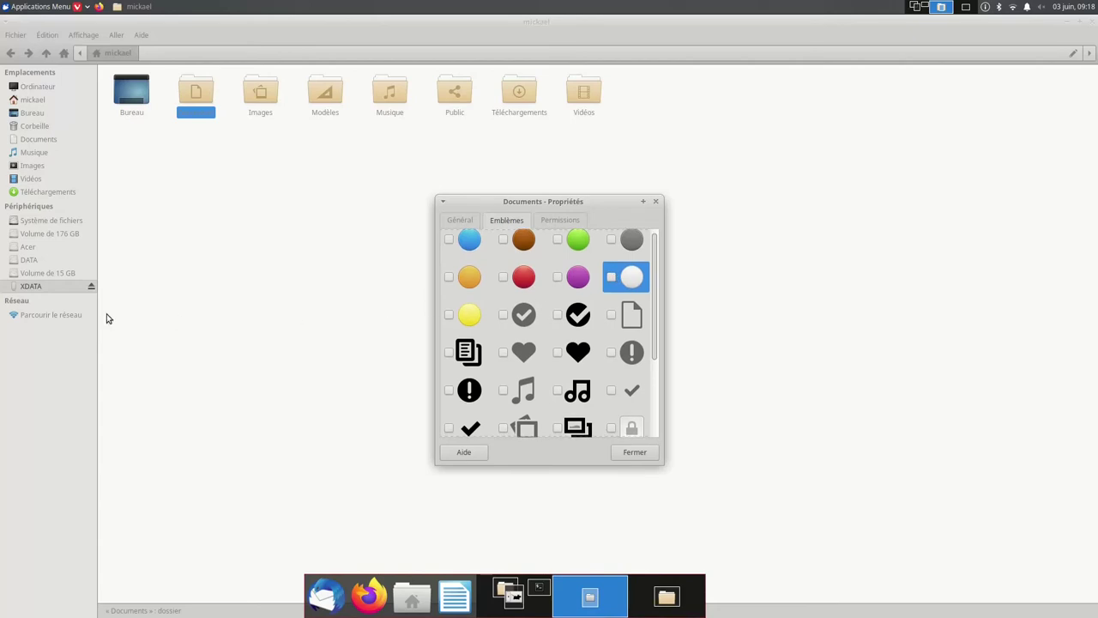
Step: Try to mark the home folder in Système de fichiers with the red emblem using the open Documents properties, closing them after
{"action": "left_click", "coordinate": [43, 221]}
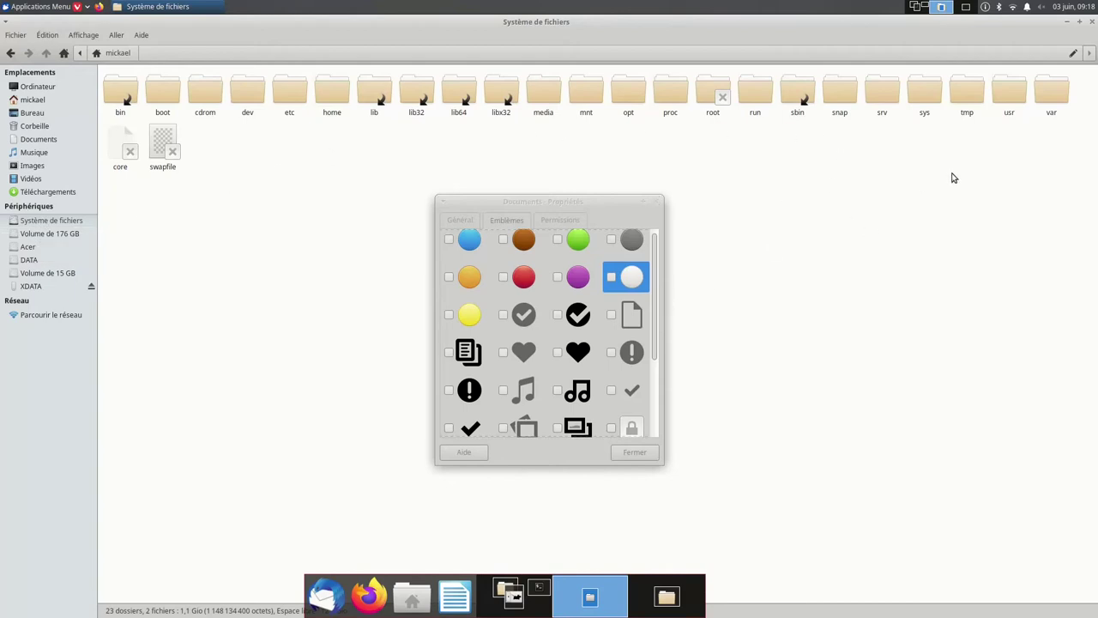
{"action": "left_click", "coordinate": [332, 92]}
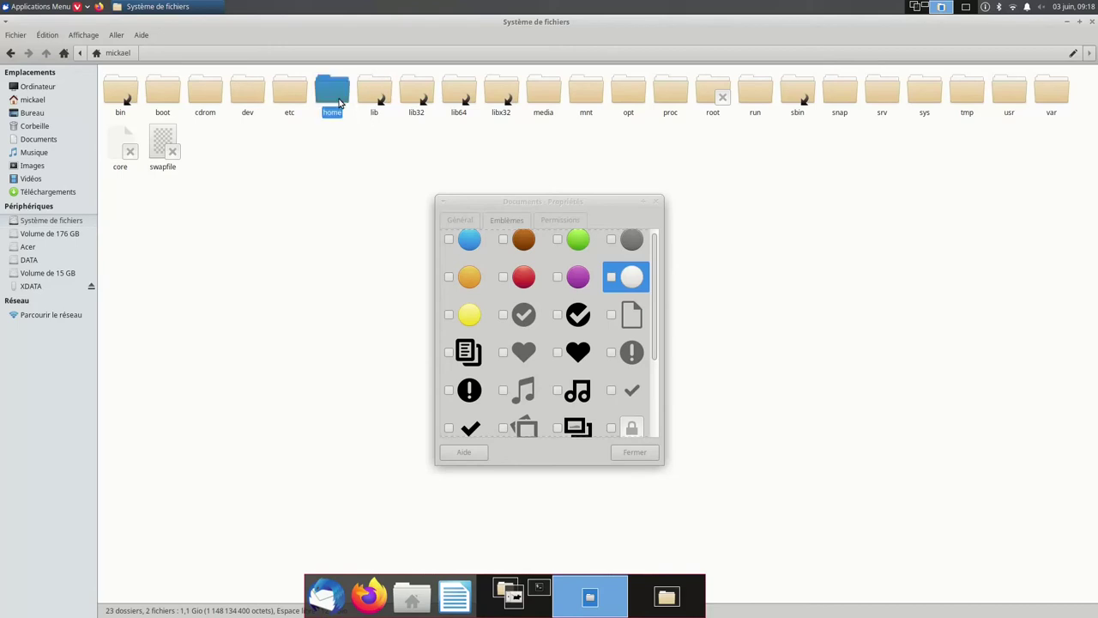
{"action": "left_click", "coordinate": [505, 278]}
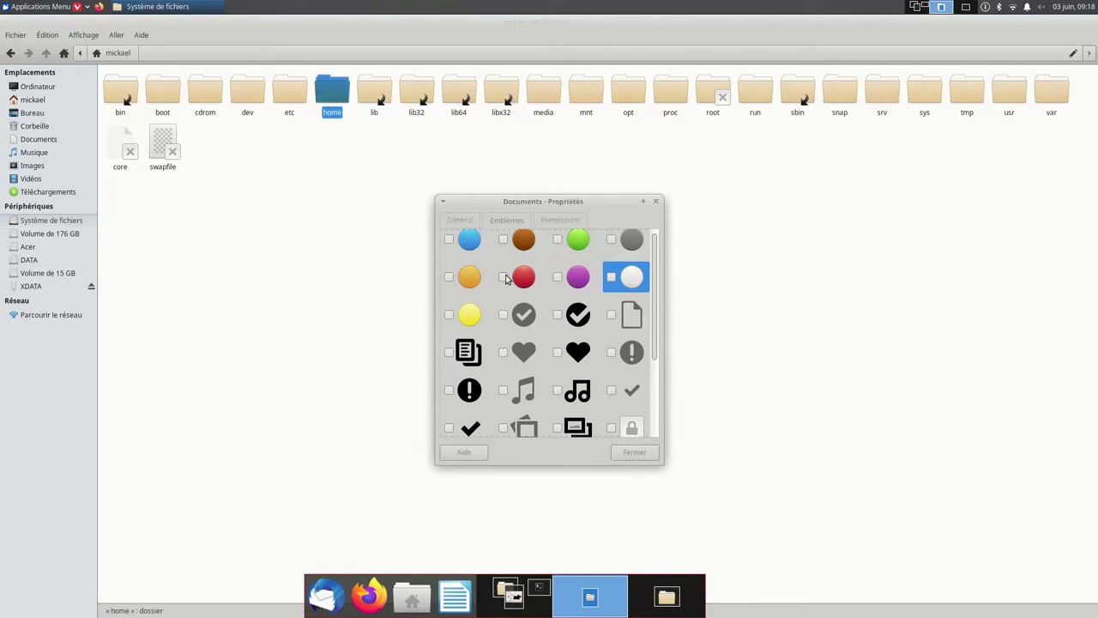
{"action": "key", "text": "Escape"}
Step: Add the red circle emblem to the home folder in Système de fichiers through that folder's own properties
{"action": "left_click", "coordinate": [68, 221]}
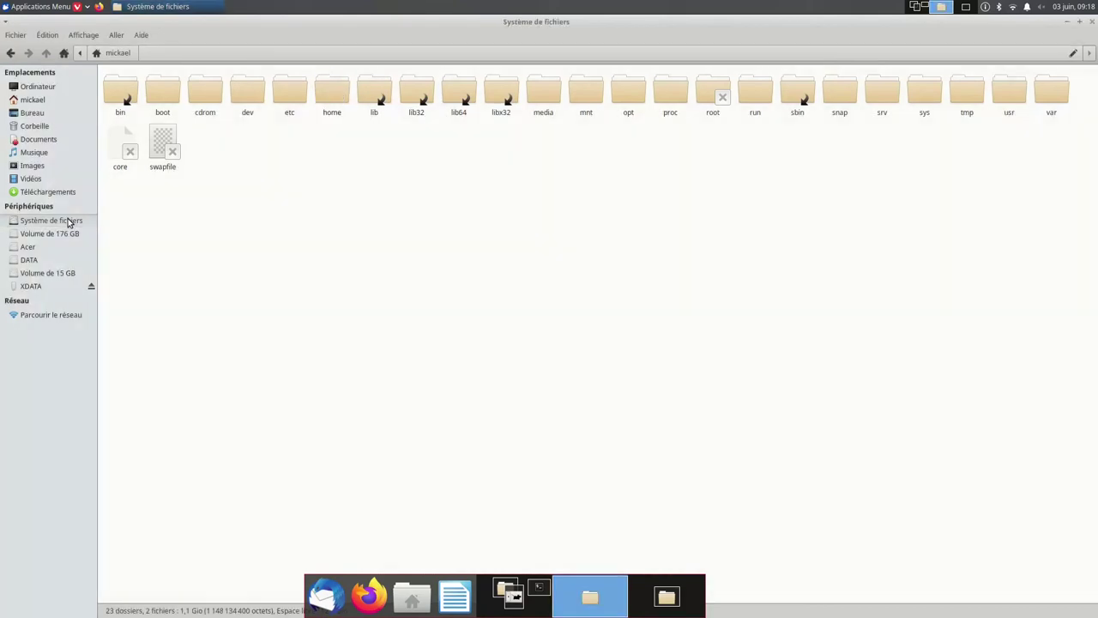
{"action": "left_click", "coordinate": [326, 90]}
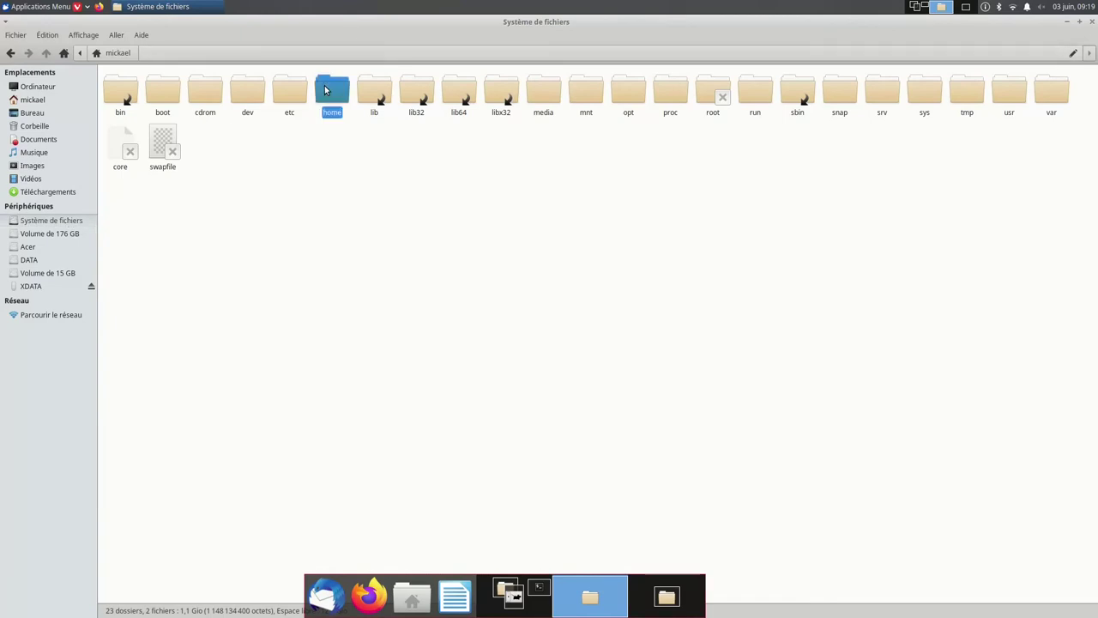
{"action": "right_click", "coordinate": [325, 90]}
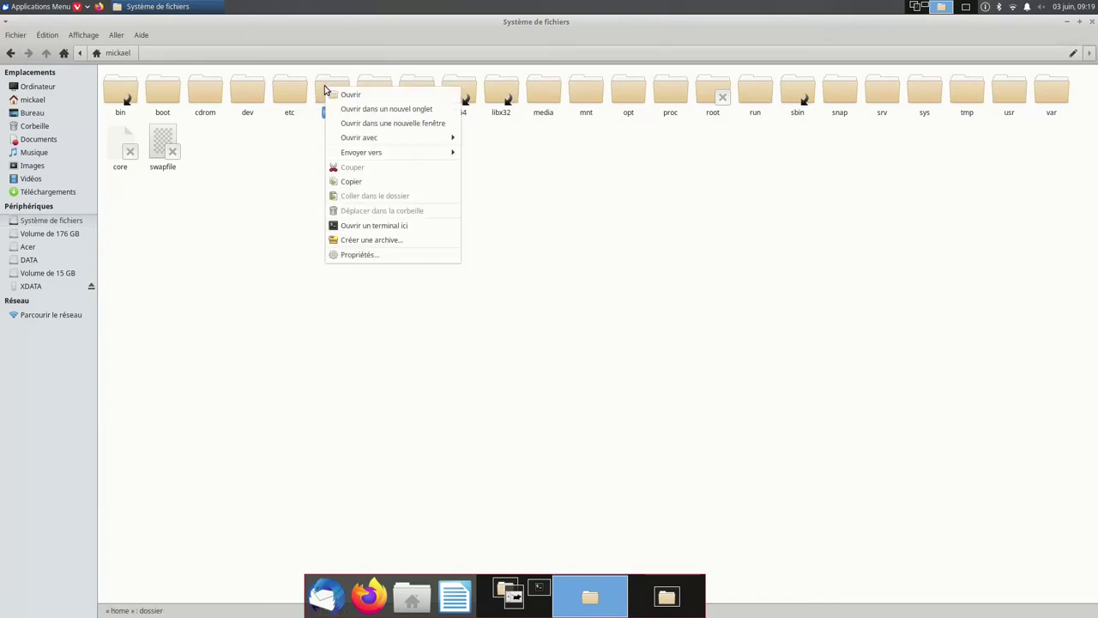
{"action": "left_click", "coordinate": [364, 256]}
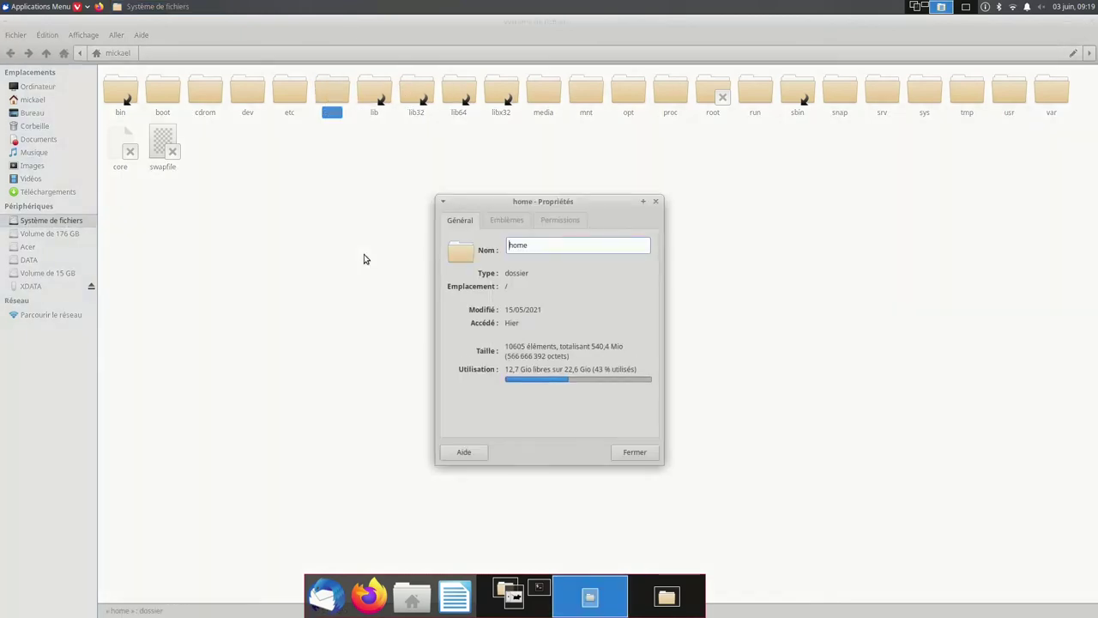
{"action": "left_click", "coordinate": [504, 222]}
{"action": "left_click", "coordinate": [503, 282]}
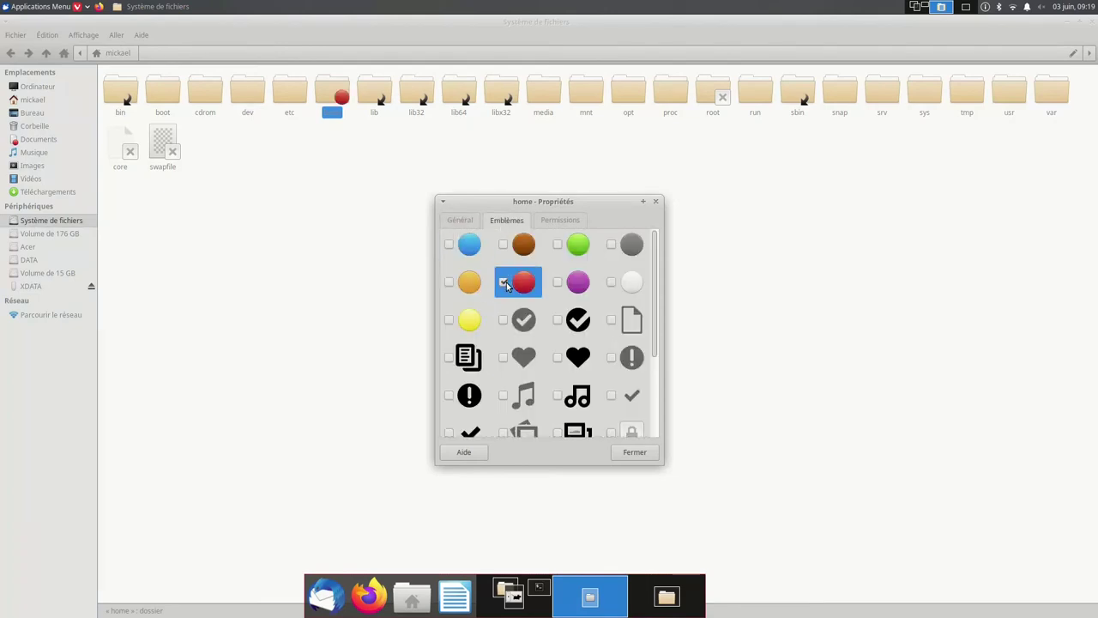
{"action": "left_click", "coordinate": [628, 455]}
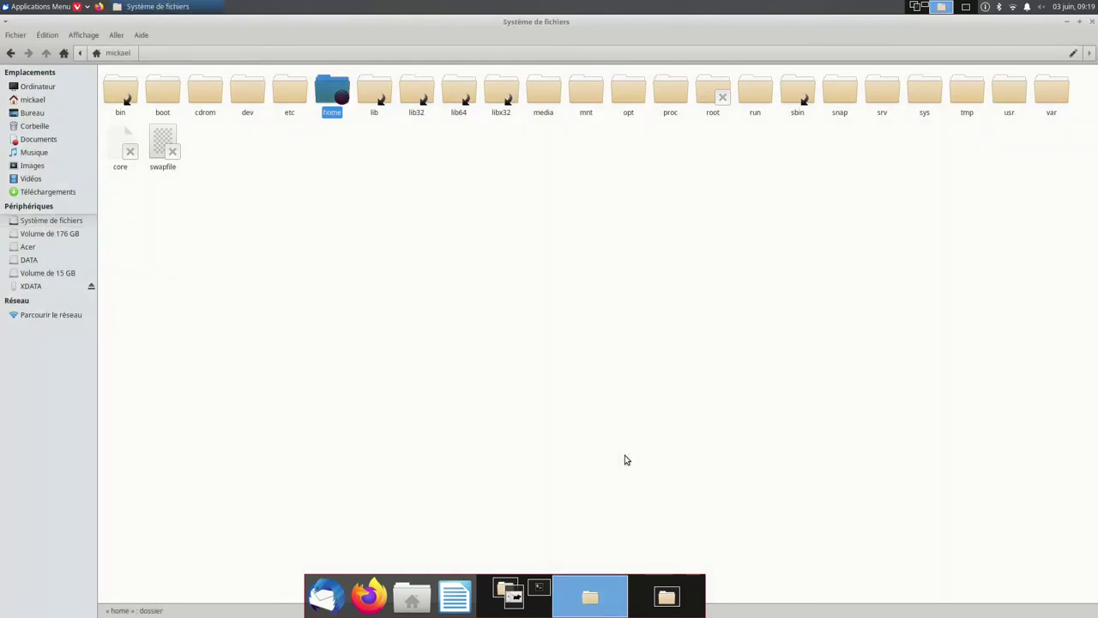
{"action": "left_click", "coordinate": [351, 346]}
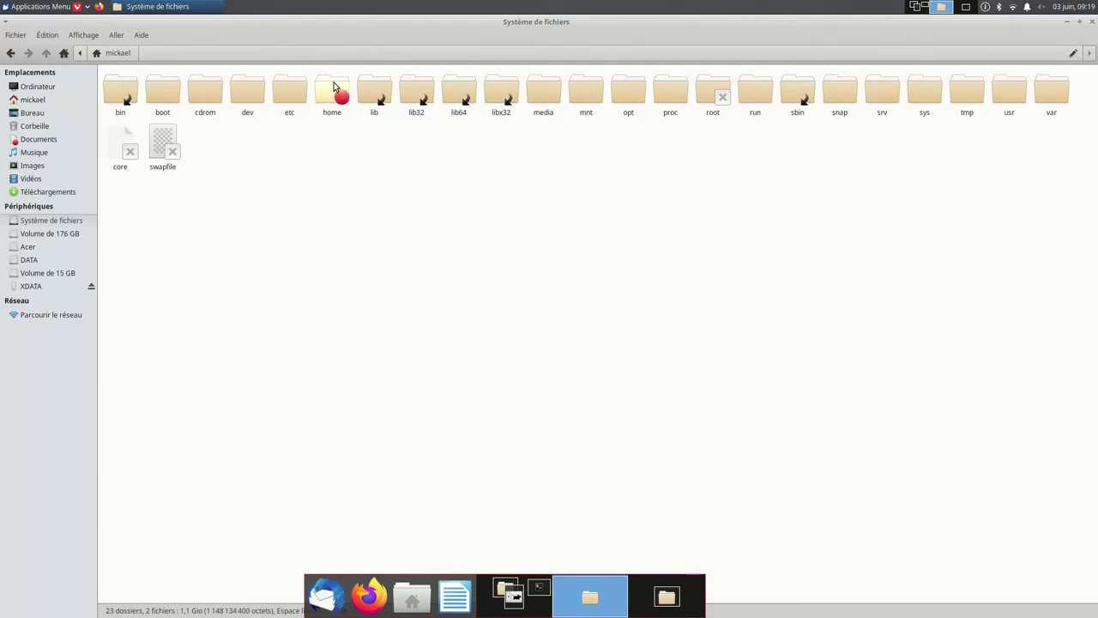
Step: Go to the user's personal folder inside home and replace the red emblem on Documents with the green circle
{"action": "double_click", "coordinate": [334, 87]}
{"action": "double_click", "coordinate": [121, 93]}
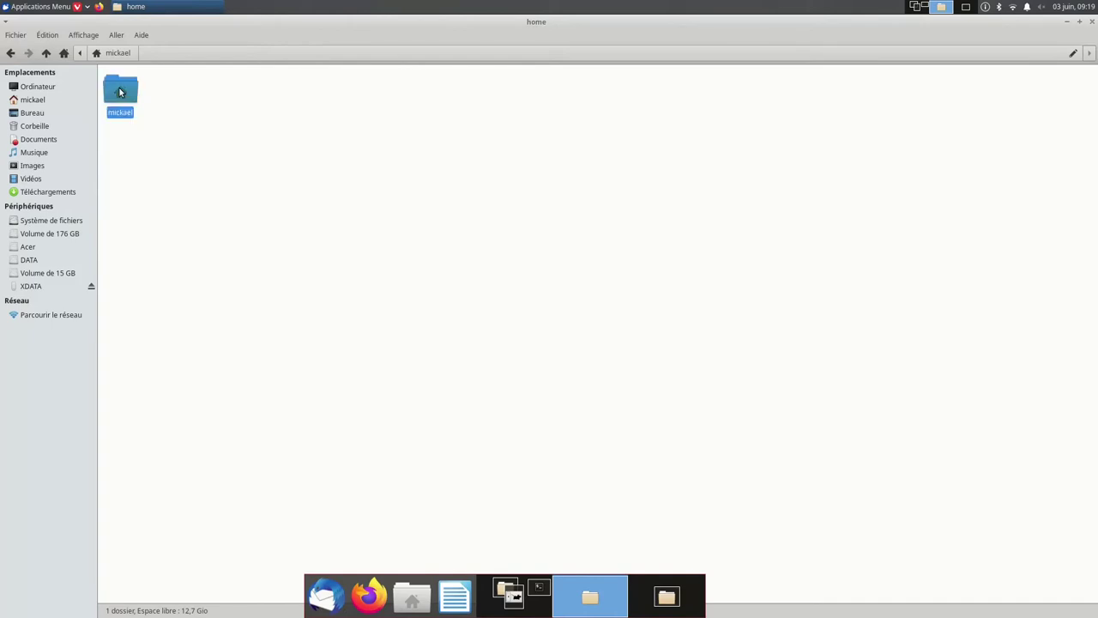
{"action": "right_click", "coordinate": [199, 97]}
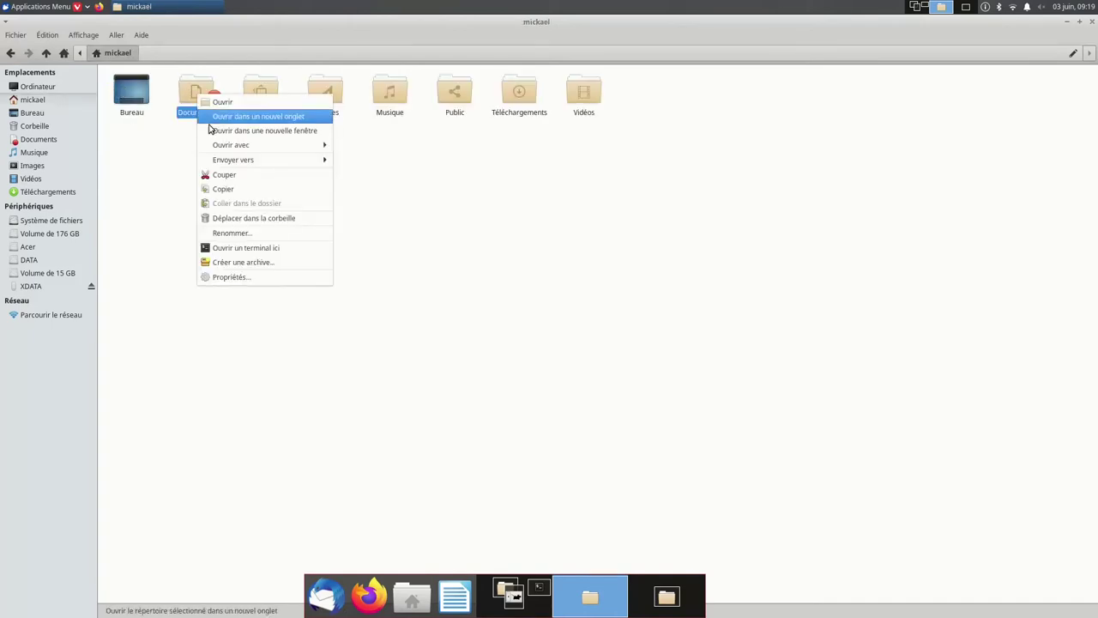
{"action": "left_click", "coordinate": [228, 277]}
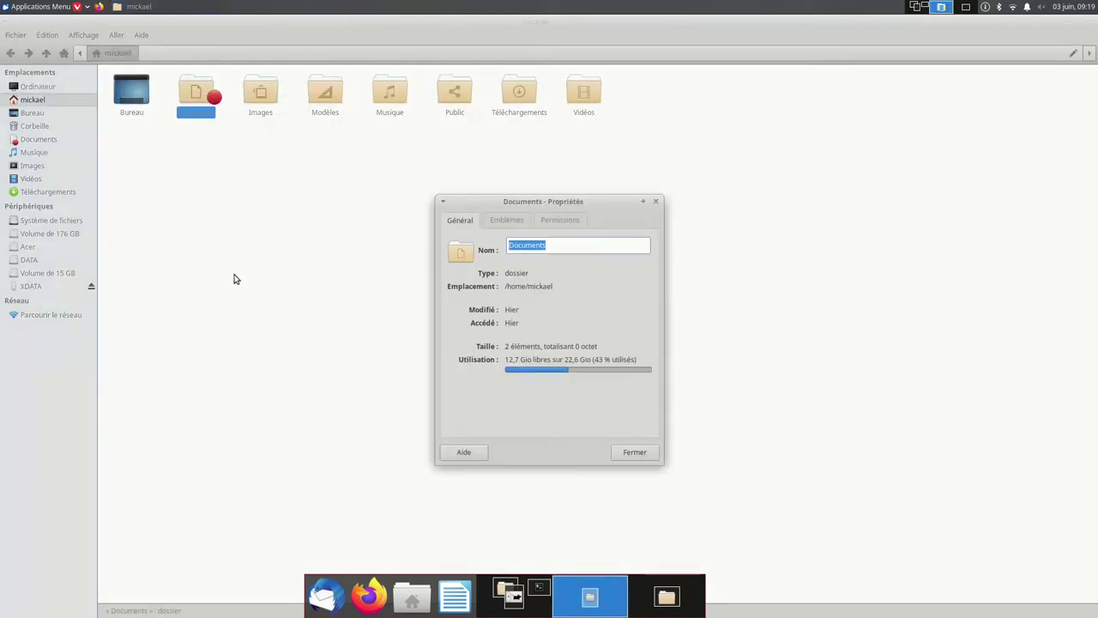
{"action": "left_click", "coordinate": [506, 221]}
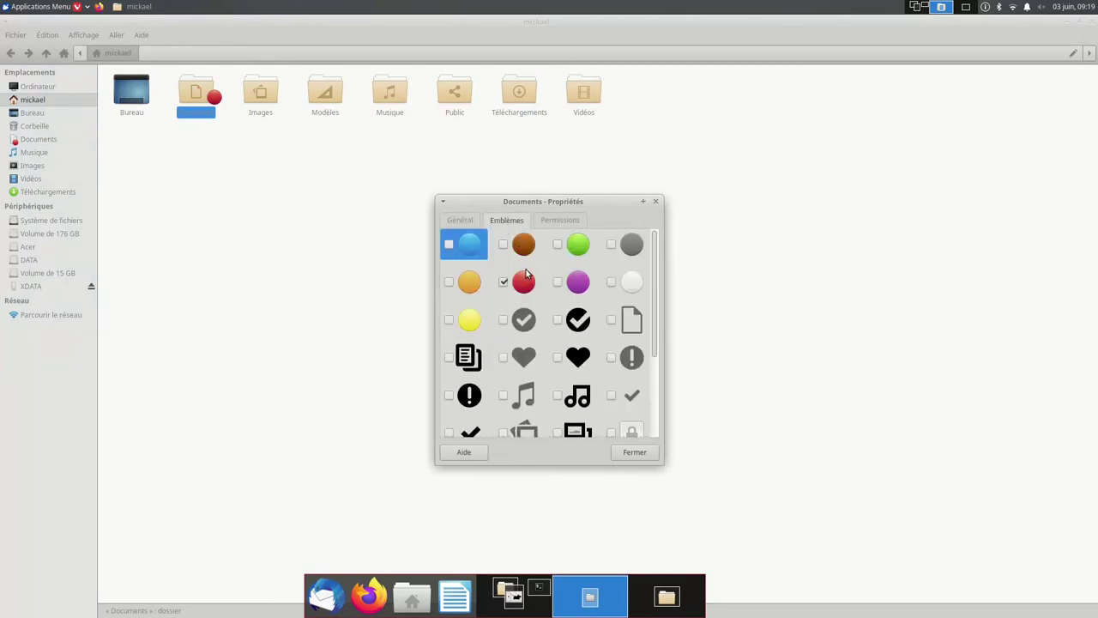
{"action": "left_click", "coordinate": [504, 282]}
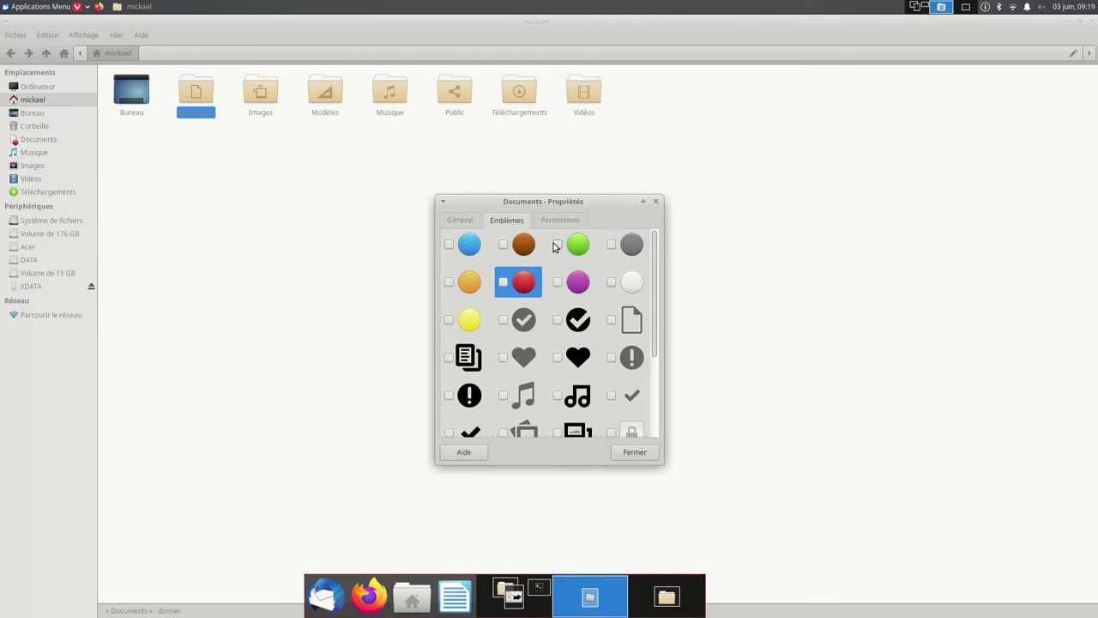
{"action": "left_click", "coordinate": [557, 244]}
{"action": "left_click", "coordinate": [632, 452]}
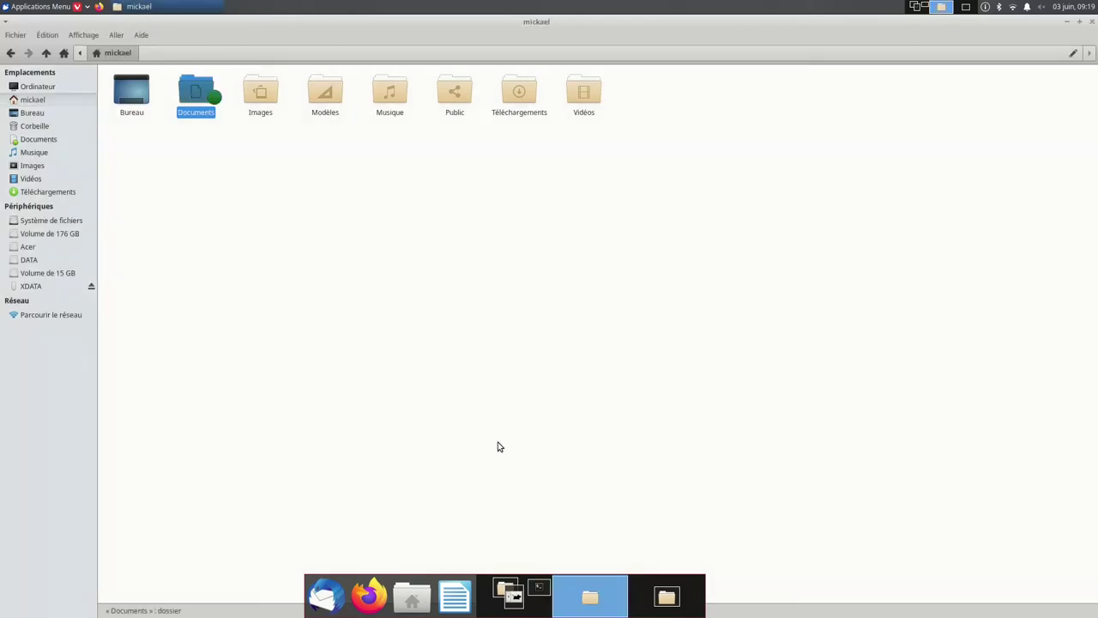
{"action": "left_click", "coordinate": [361, 225]}
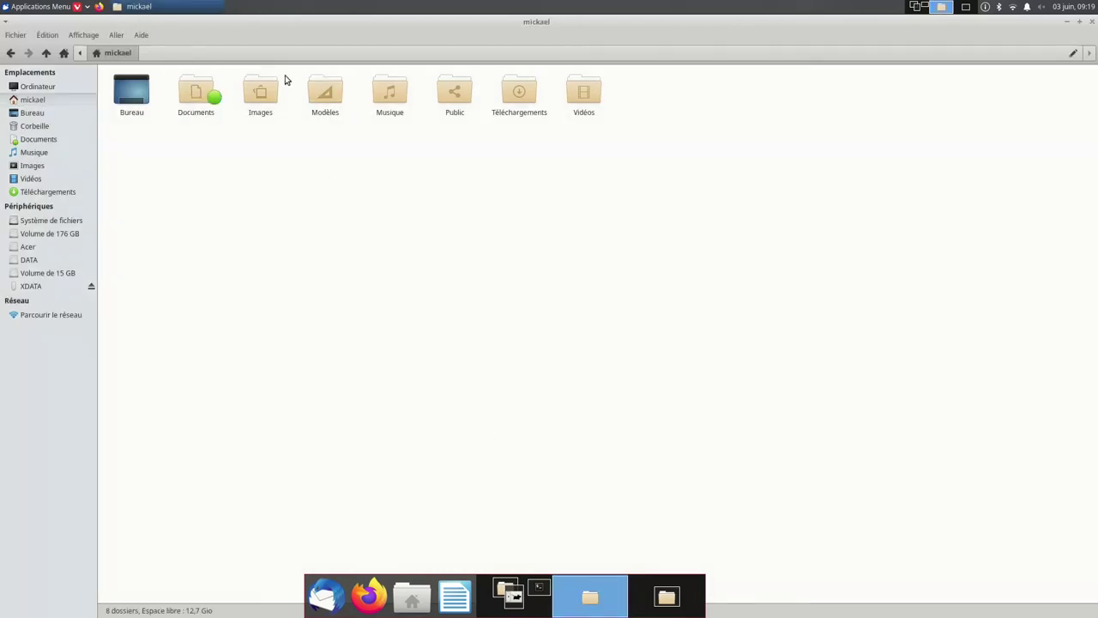
Step: Add the black music note emblem to the Musique folder and close its properties
{"action": "right_click", "coordinate": [407, 89]}
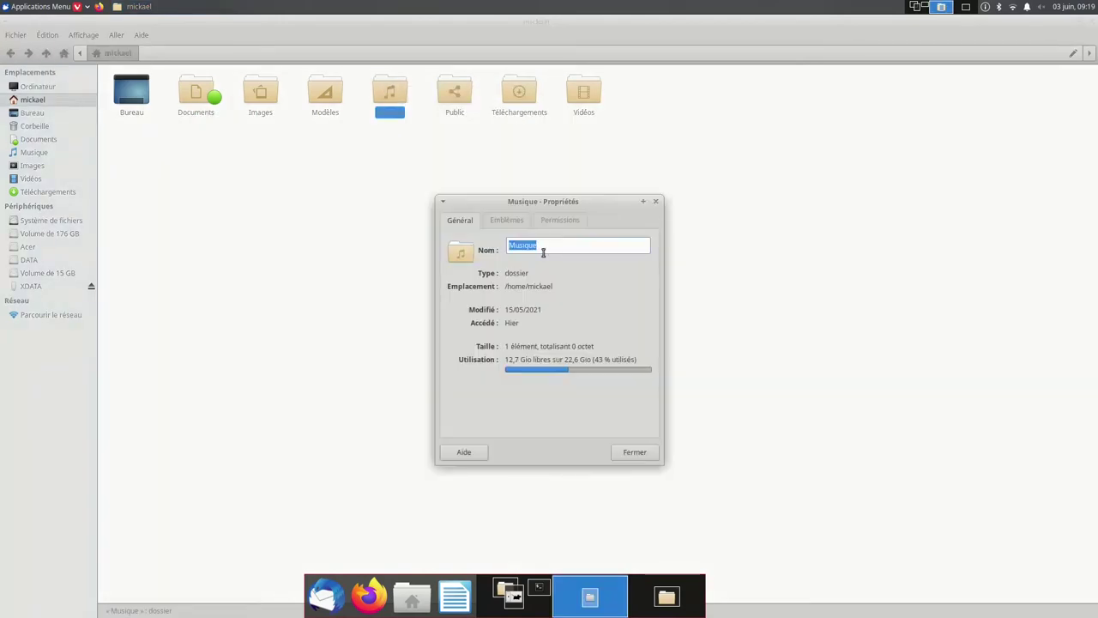
{"action": "left_click", "coordinate": [511, 221]}
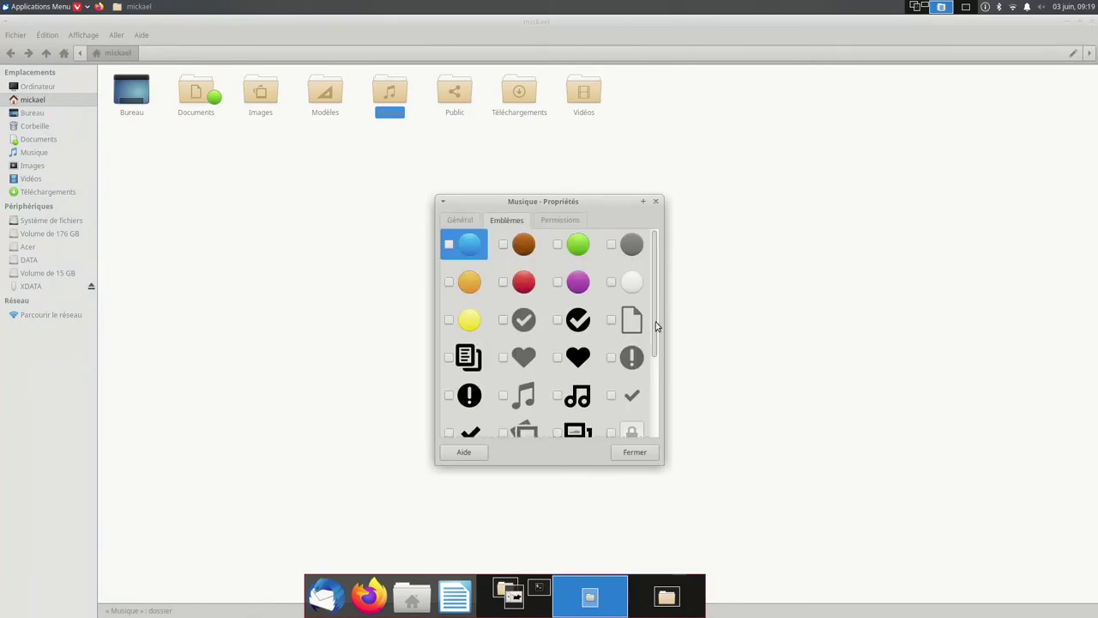
{"action": "left_click_drag", "start_coordinate": [656, 300], "coordinate": [657, 328]}
{"action": "left_click", "coordinate": [559, 346]}
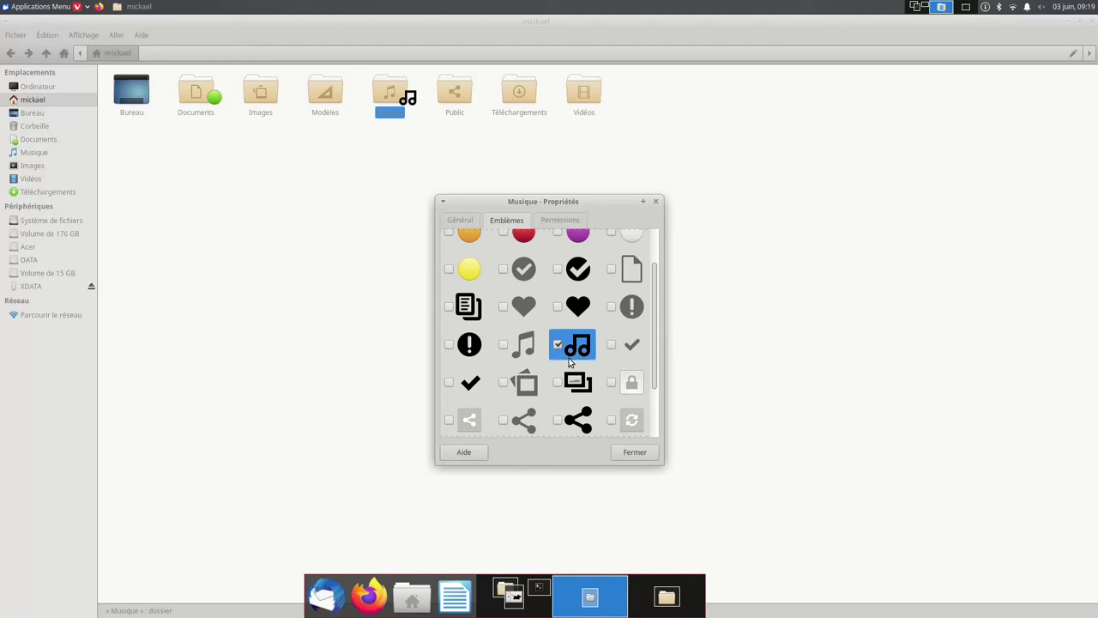
{"action": "left_click", "coordinate": [634, 452]}
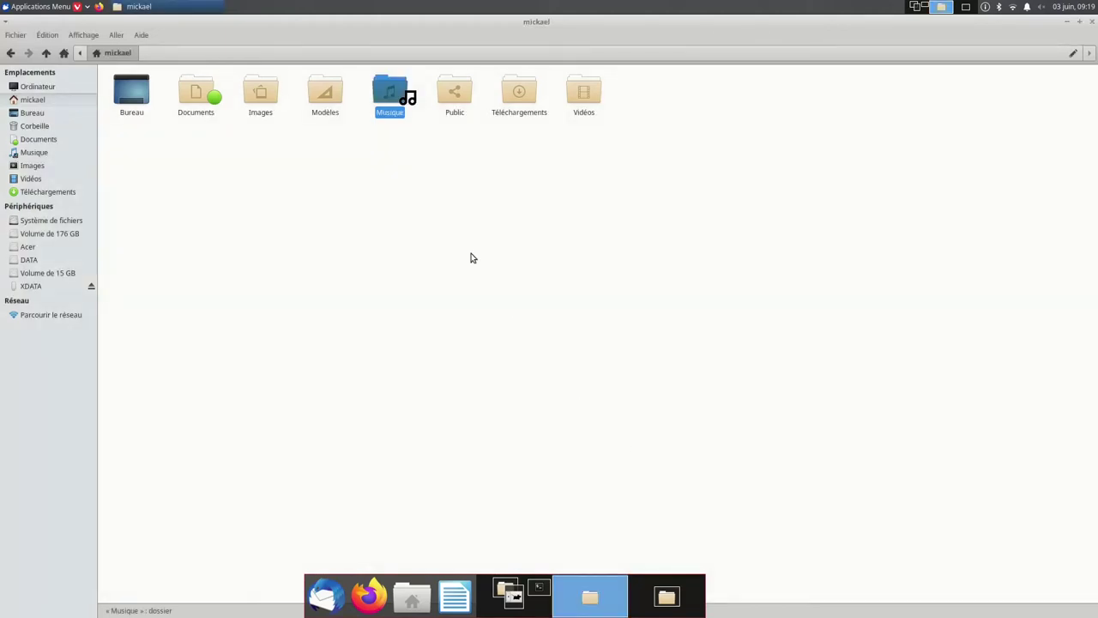
Step: Check the actions offered for the current folder, and those for the XDATA drive after opening it
{"action": "right_click", "coordinate": [408, 272]}
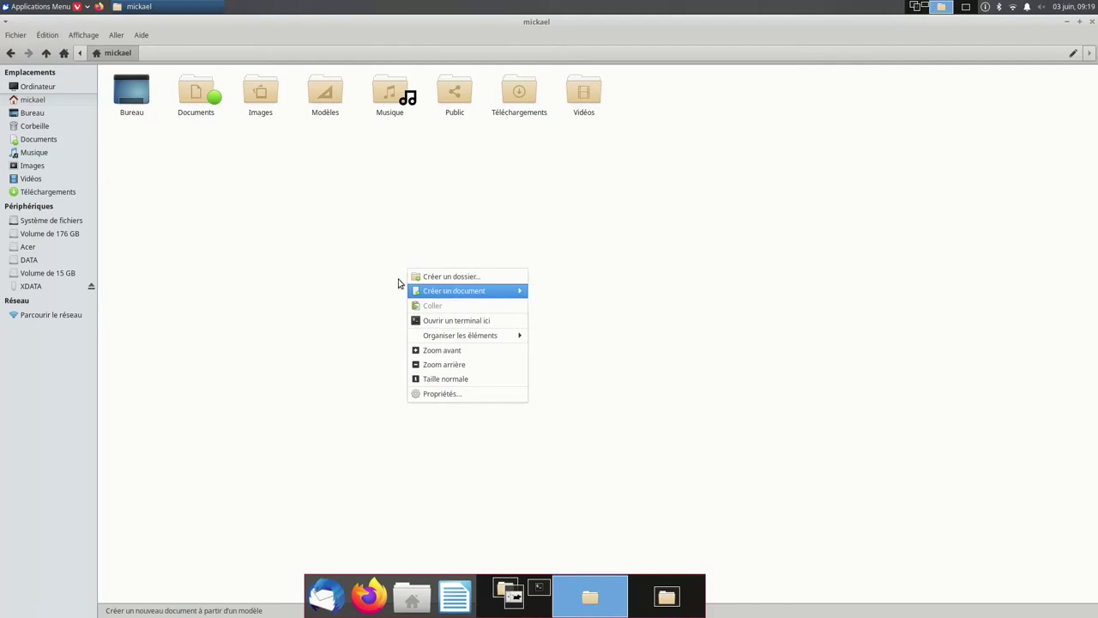
{"action": "left_click", "coordinate": [310, 273]}
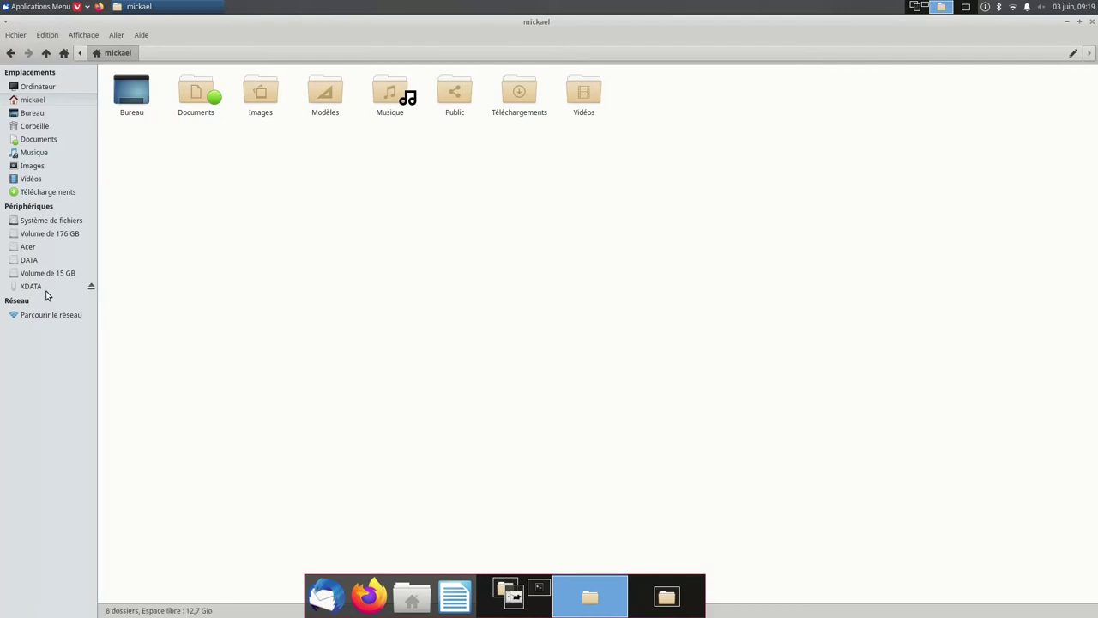
{"action": "left_click", "coordinate": [44, 287]}
{"action": "right_click", "coordinate": [45, 286]}
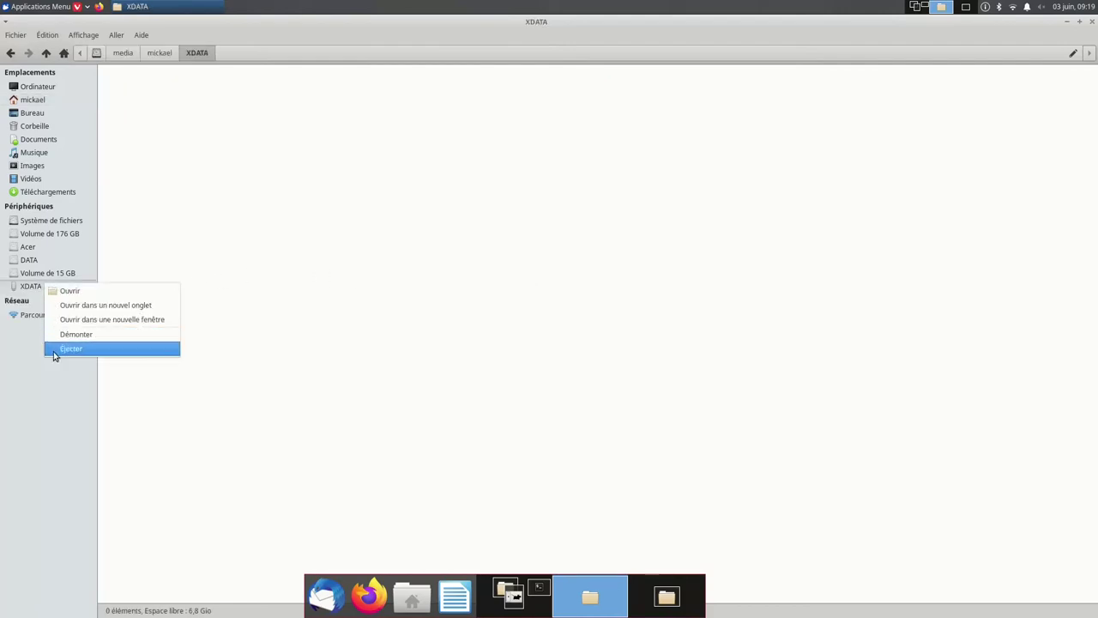
{"action": "left_click", "coordinate": [429, 272]}
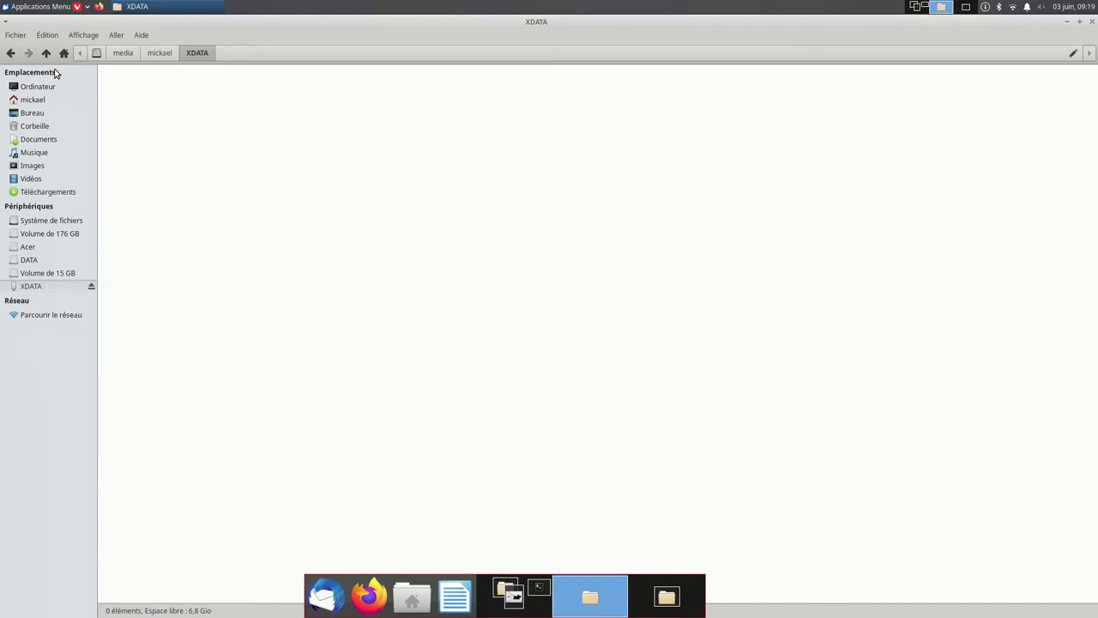
Step: Open the Logiciel software store from the favourite applications and search it for gparted
{"action": "left_click", "coordinate": [38, 6]}
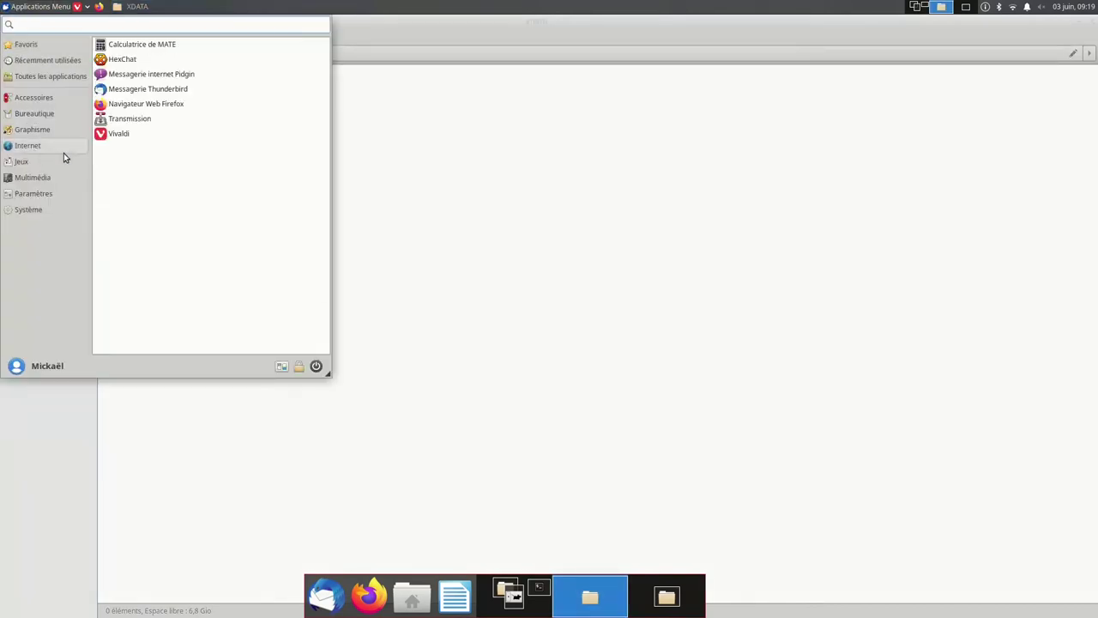
{"action": "mouse_move", "coordinate": [49, 44]}
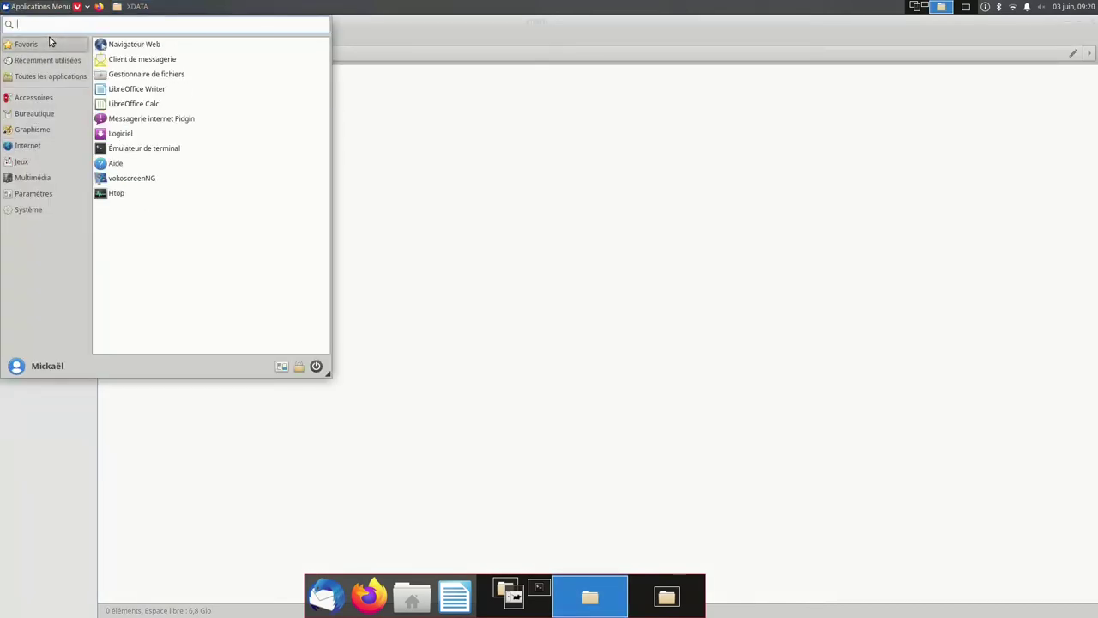
{"action": "left_click", "coordinate": [121, 134]}
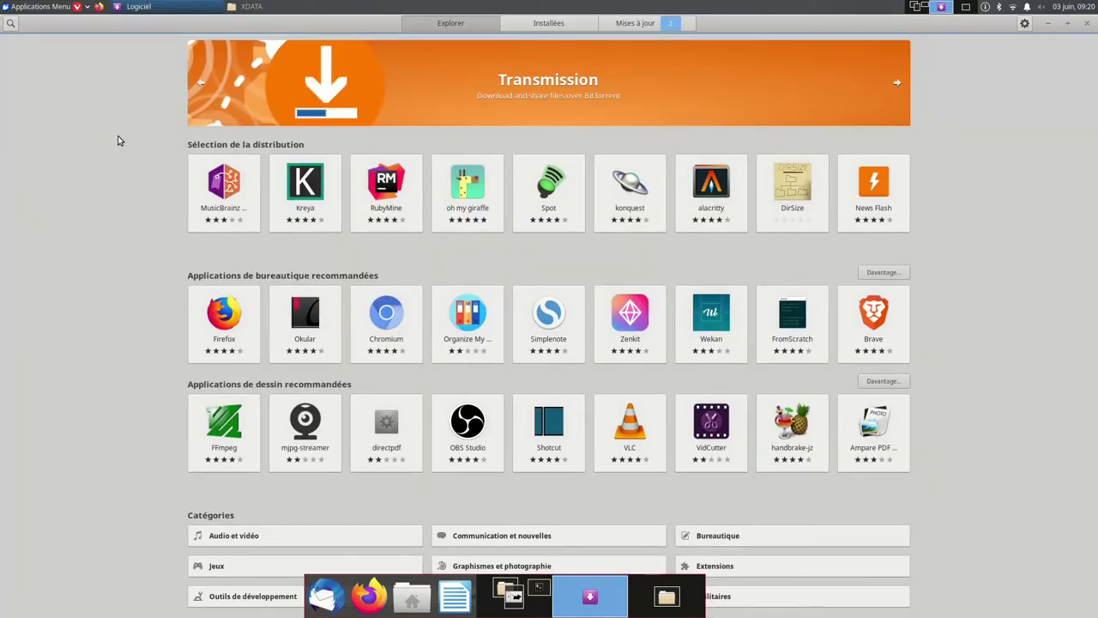
{"action": "type", "text": "gparted"}
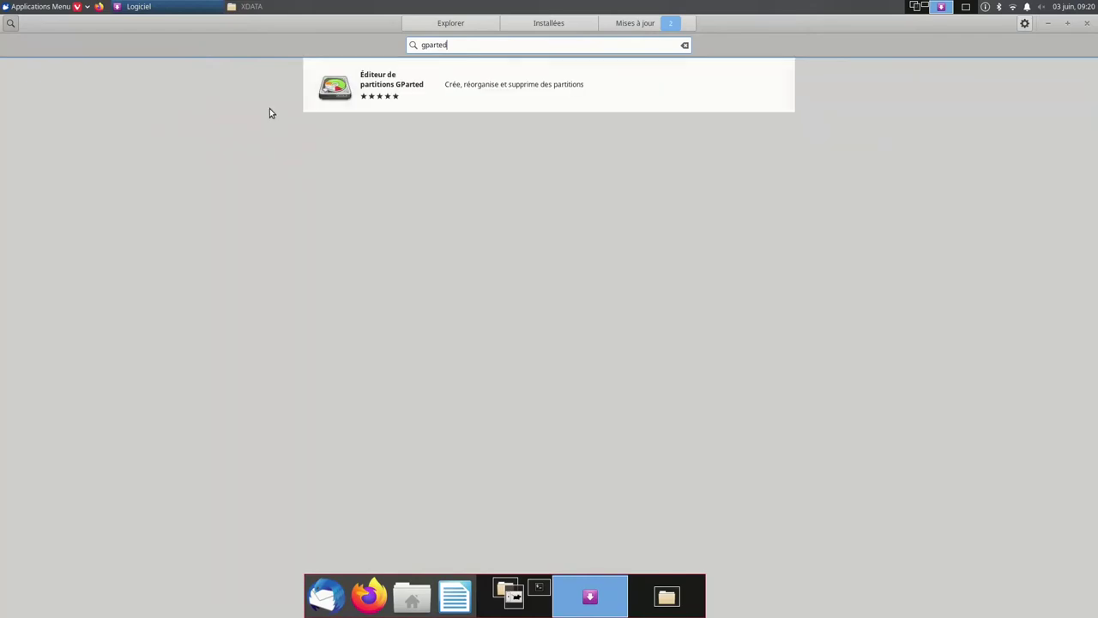
Step: Install the GParted partition editor from its store page, authorizing the installation with the account password
{"action": "left_click", "coordinate": [373, 96]}
{"action": "left_click", "coordinate": [348, 106]}
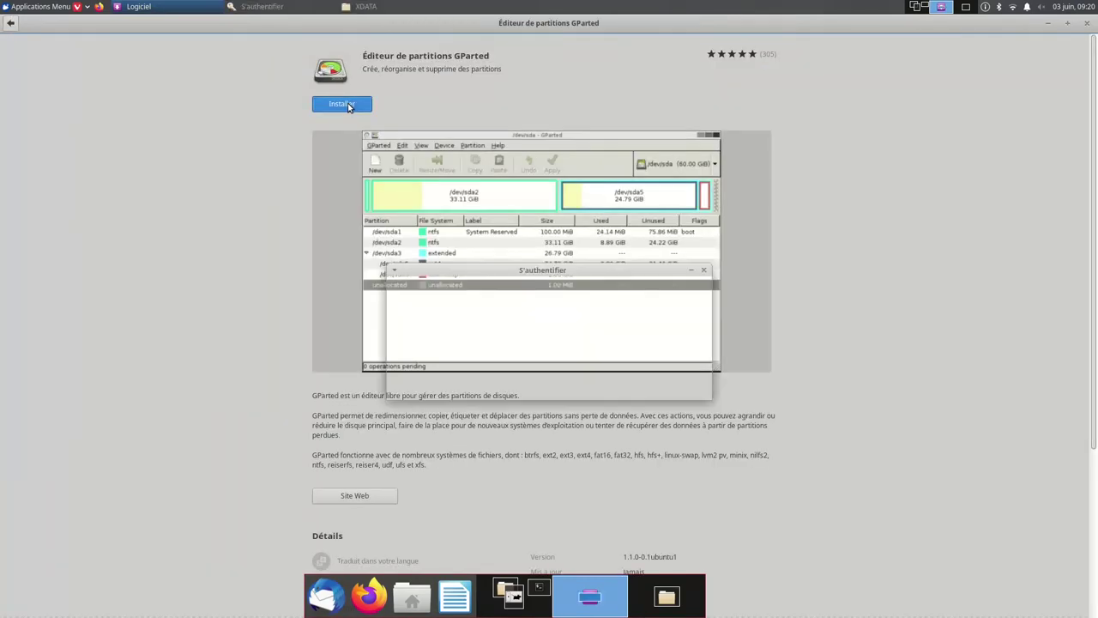
{"action": "type", "text": "•"}
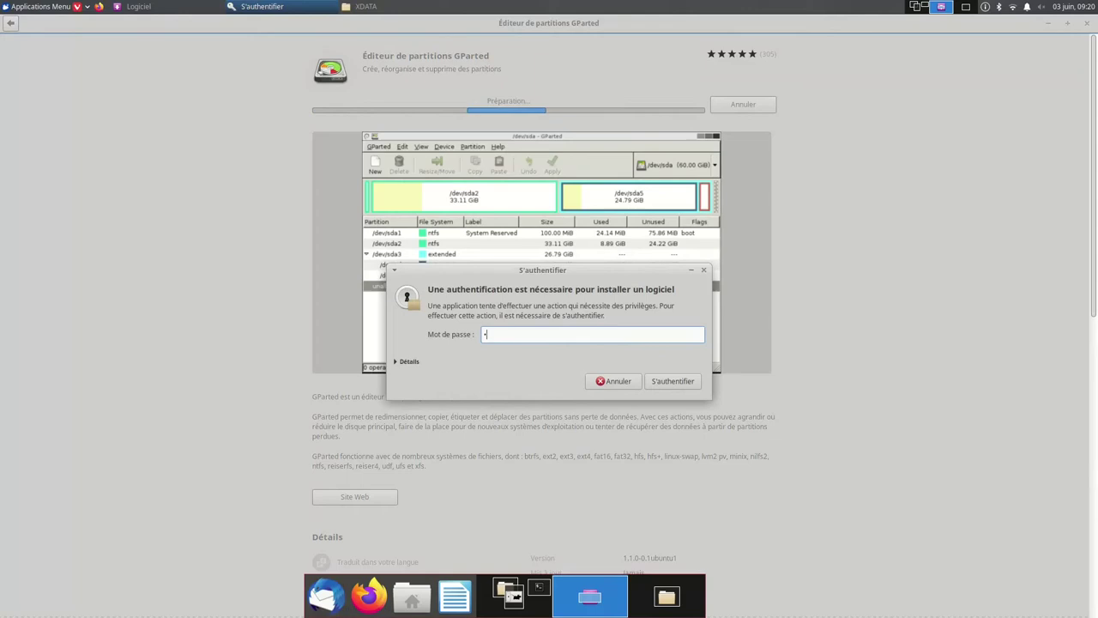
{"action": "key", "text": "Return"}
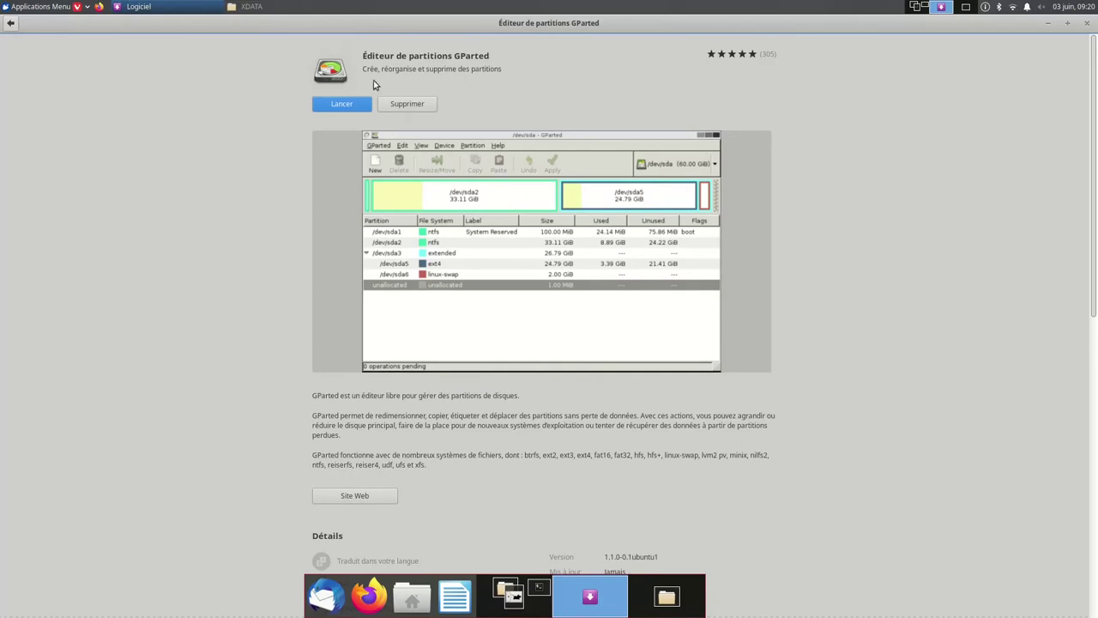
Step: Launch the newly installed GParted partition editor from its store page
{"action": "left_click", "coordinate": [343, 105]}
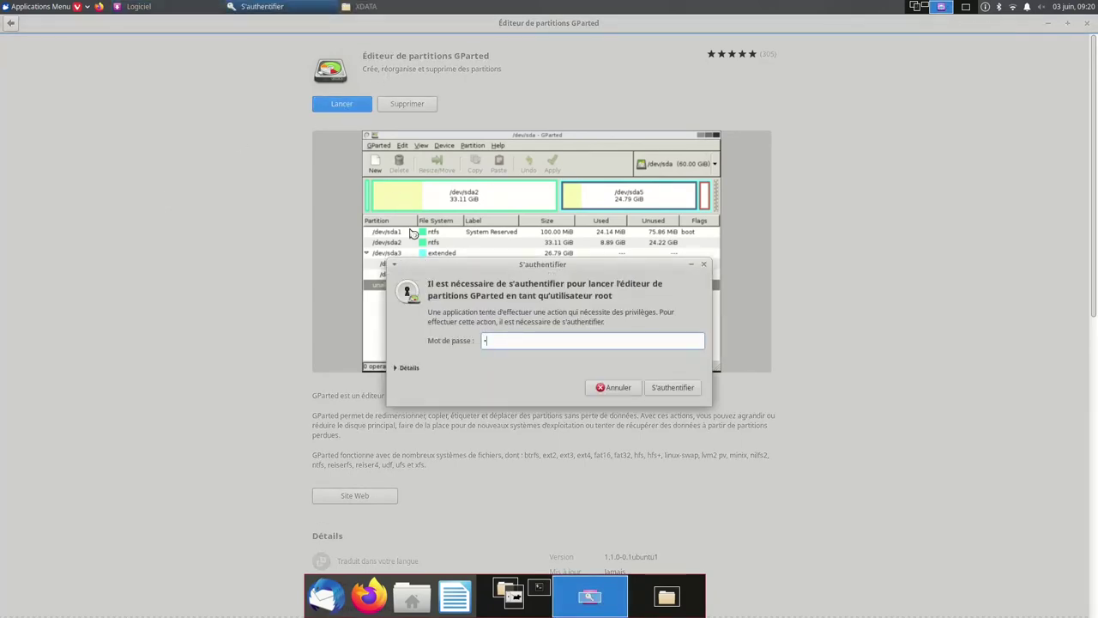
Step: Submit the root authentication password to launch the GParted partition editor and choose the 7.38 Gio disk /dev/sda
{"action": "key", "text": "Return"}
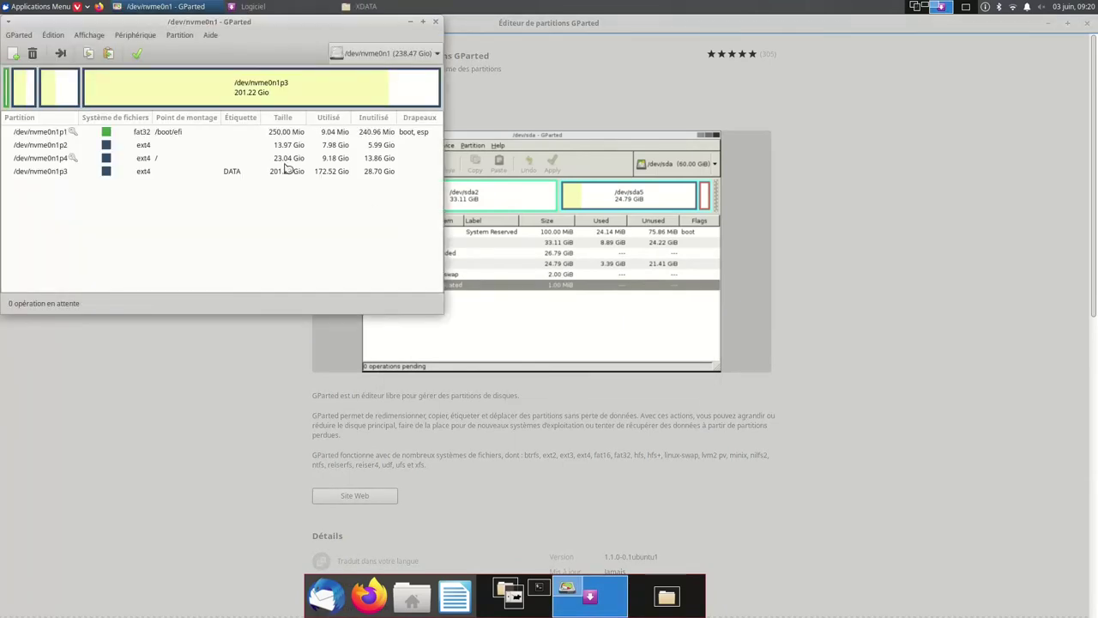
{"action": "left_click_drag", "start_coordinate": [298, 22], "coordinate": [514, 148]}
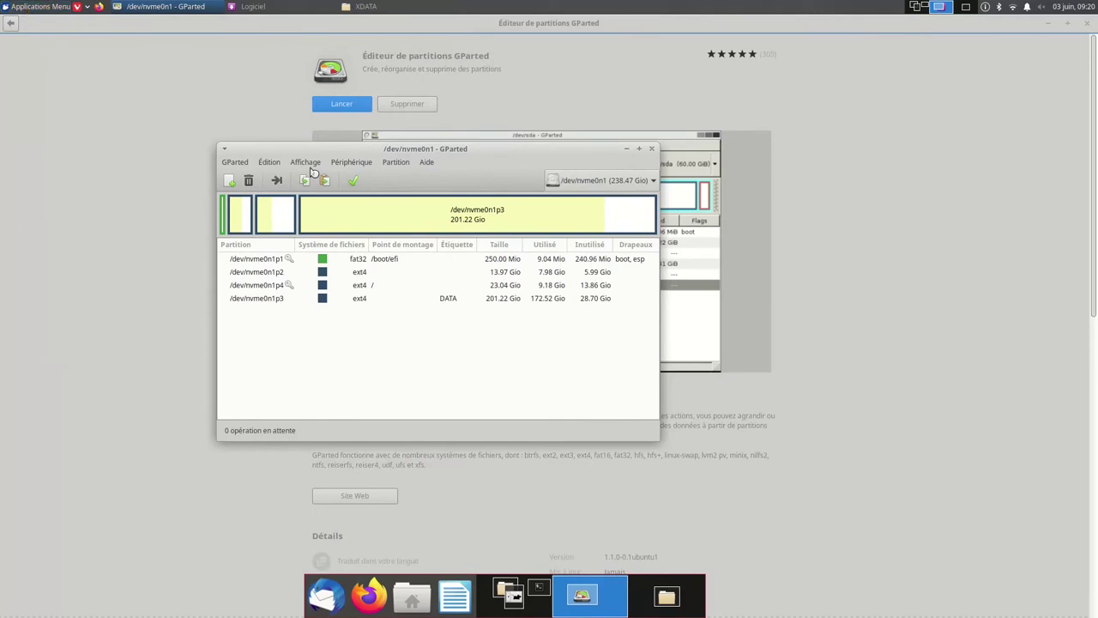
{"action": "left_click", "coordinate": [634, 180]}
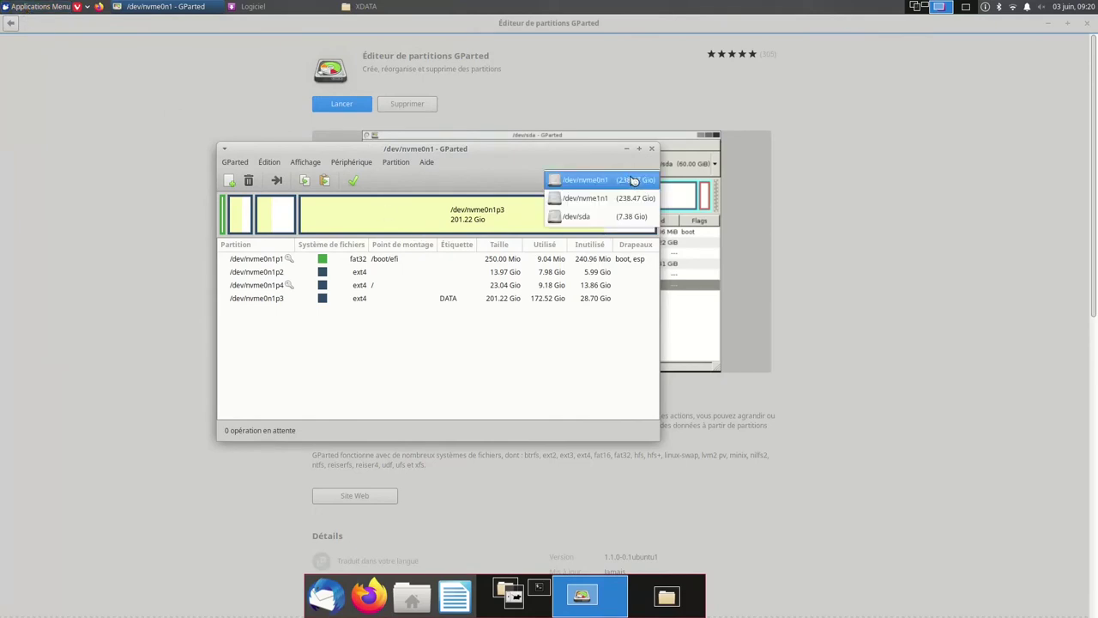
{"action": "left_click", "coordinate": [562, 219]}
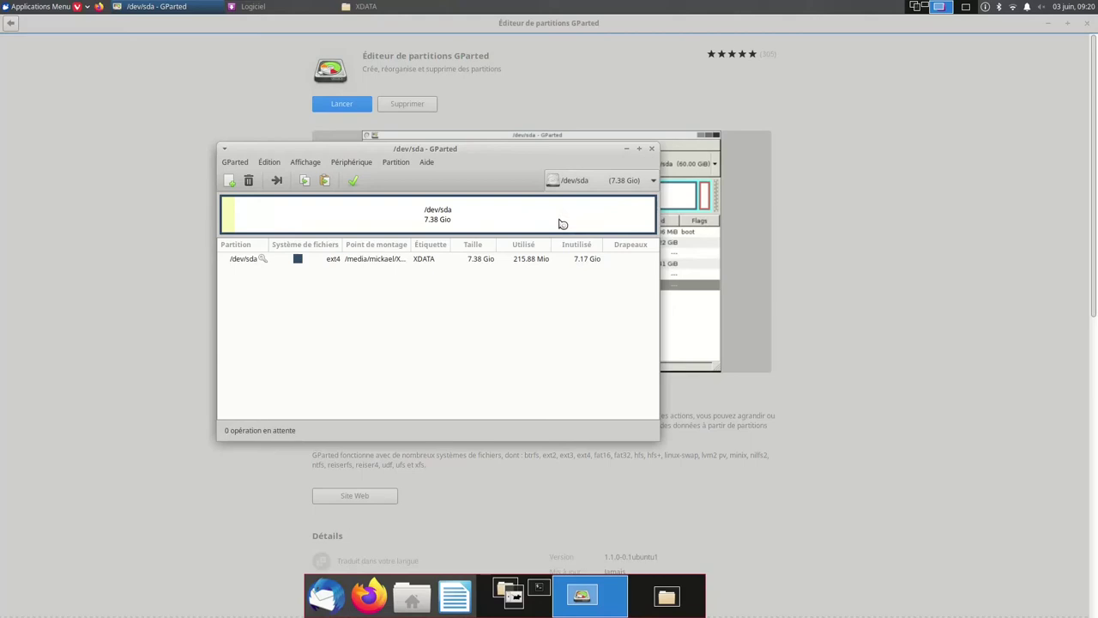
Step: Try to create a new partition table on /dev/sda while its XDATA partition is mounted
{"action": "left_click", "coordinate": [391, 262]}
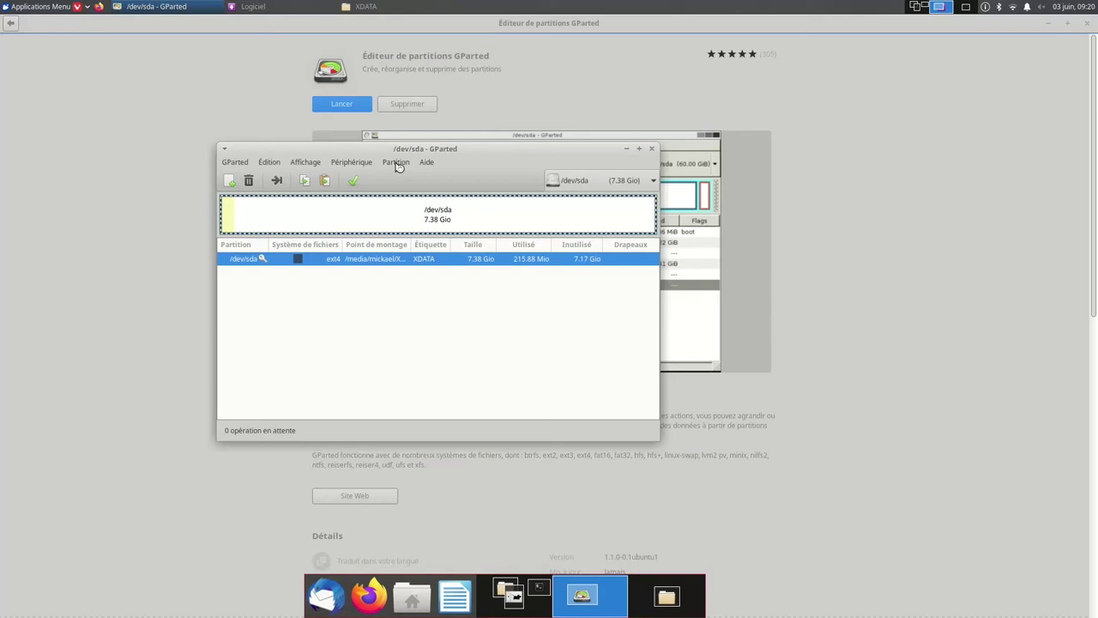
{"action": "left_click", "coordinate": [337, 163]}
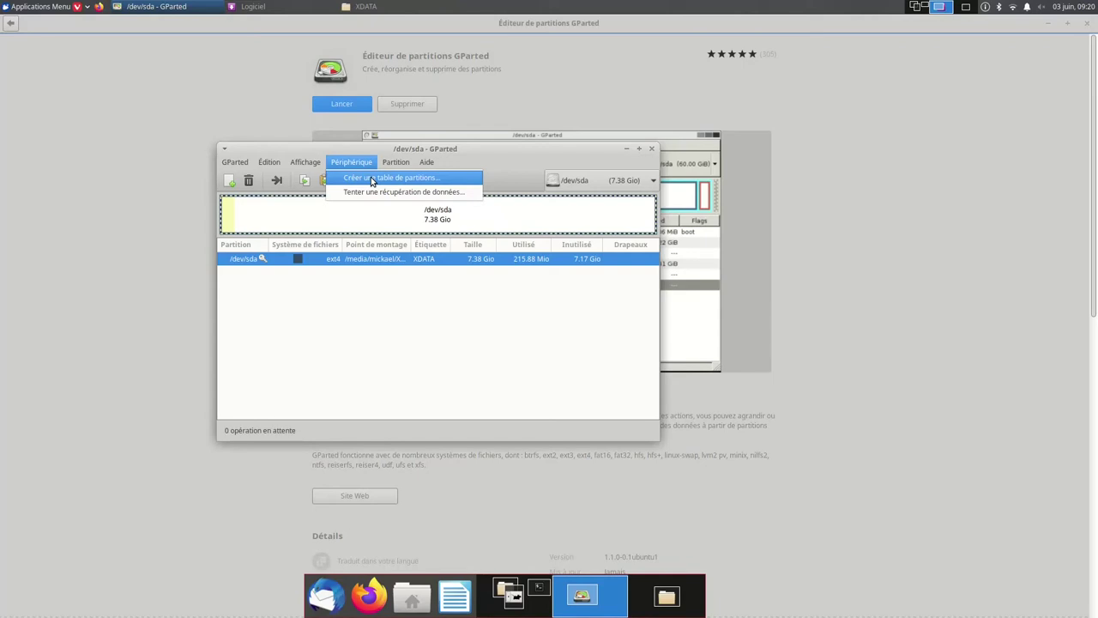
{"action": "left_click", "coordinate": [372, 178]}
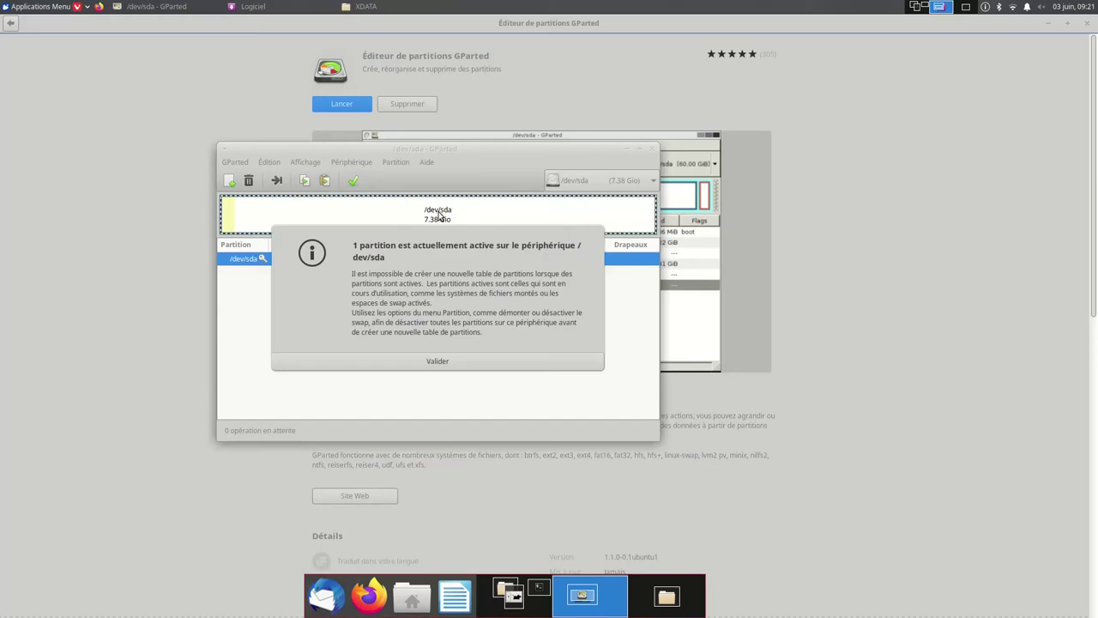
{"action": "left_click", "coordinate": [438, 362]}
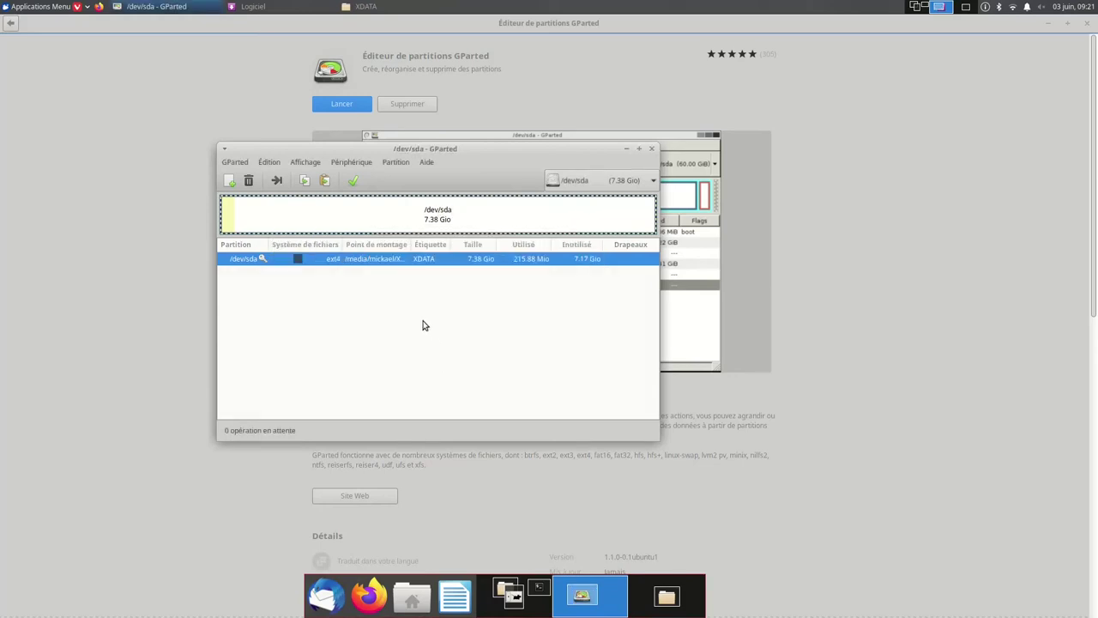
Step: Unmount the XDATA partition and create a new msdos partition table on /dev/sda
{"action": "right_click", "coordinate": [401, 266]}
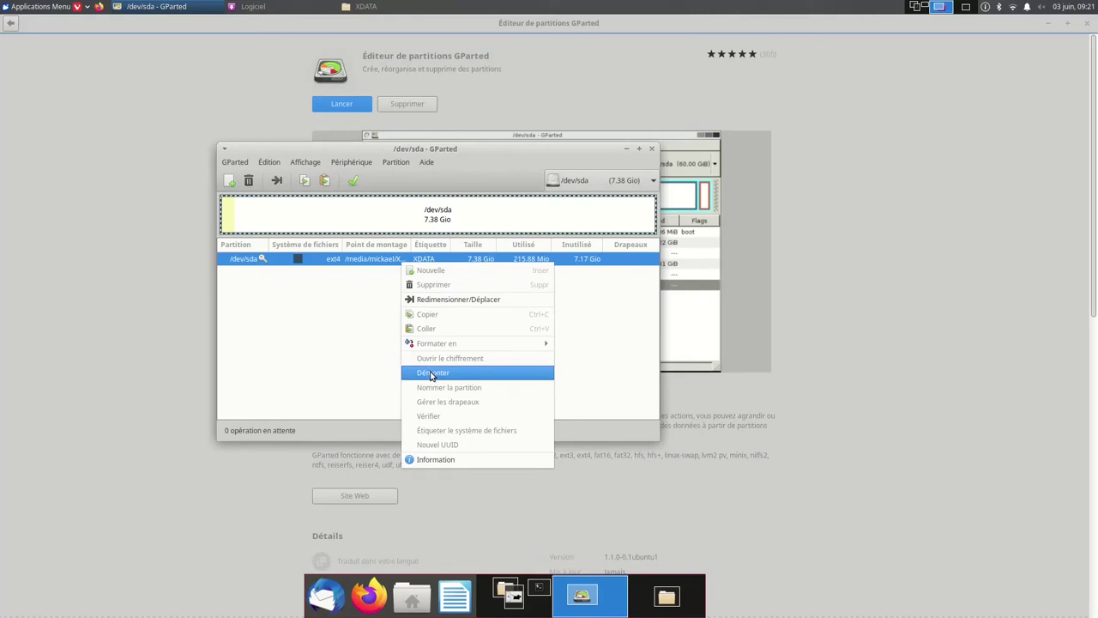
{"action": "left_click", "coordinate": [432, 374]}
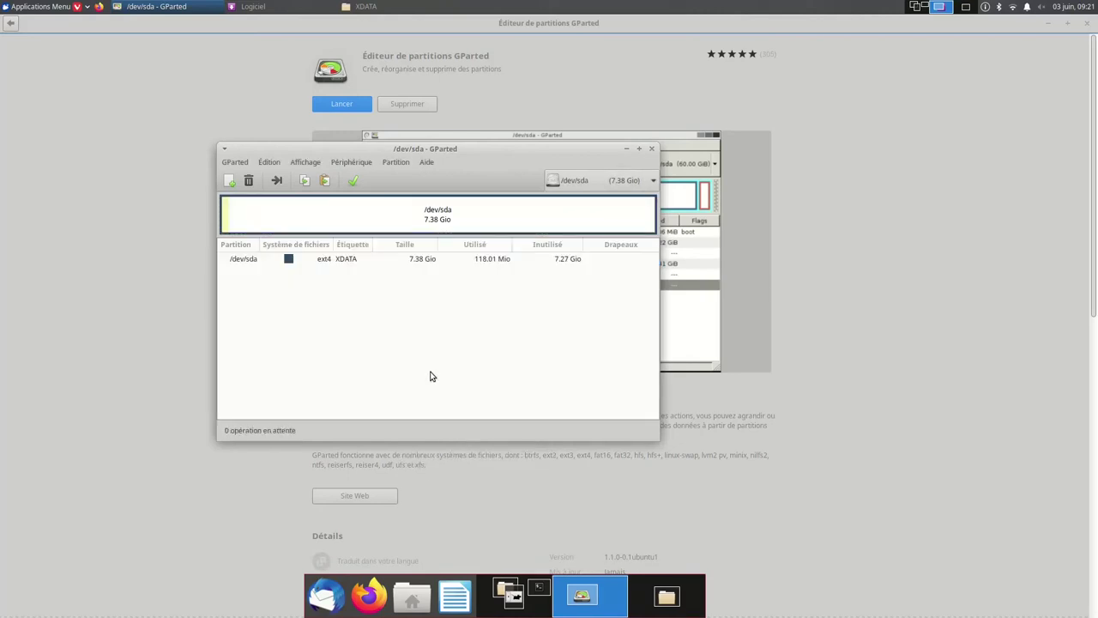
{"action": "left_click", "coordinate": [431, 222]}
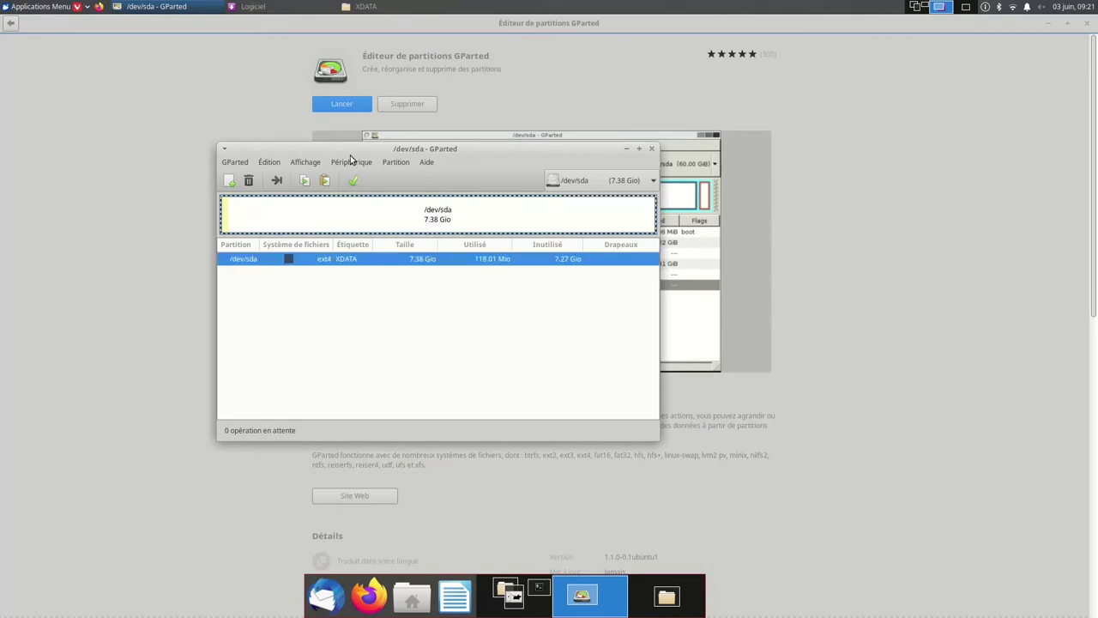
{"action": "left_click", "coordinate": [348, 161]}
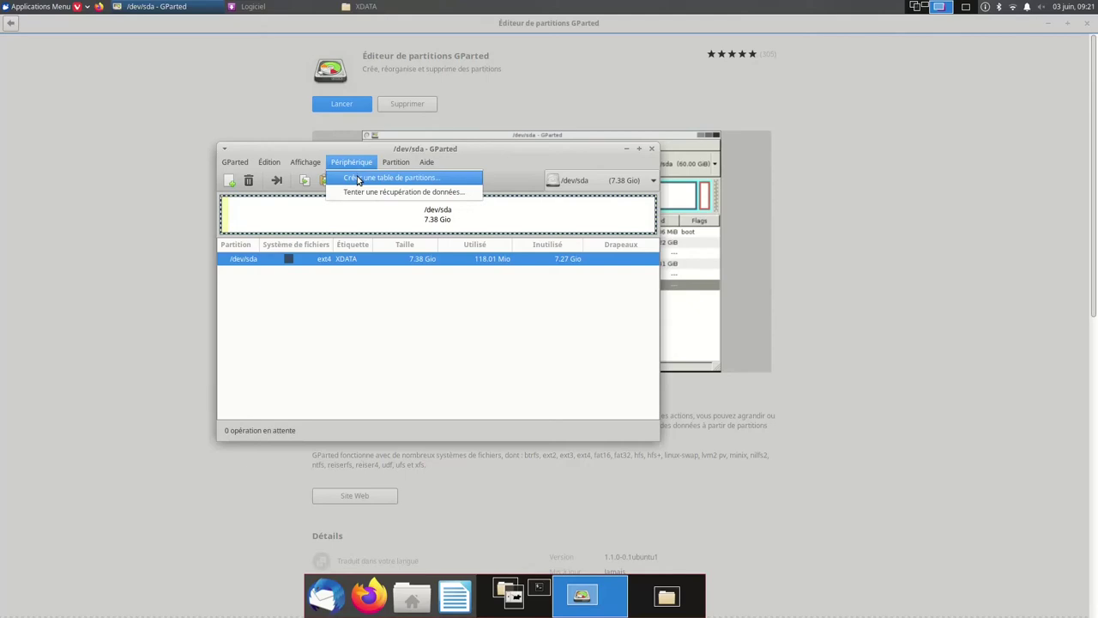
{"action": "left_click", "coordinate": [355, 177]}
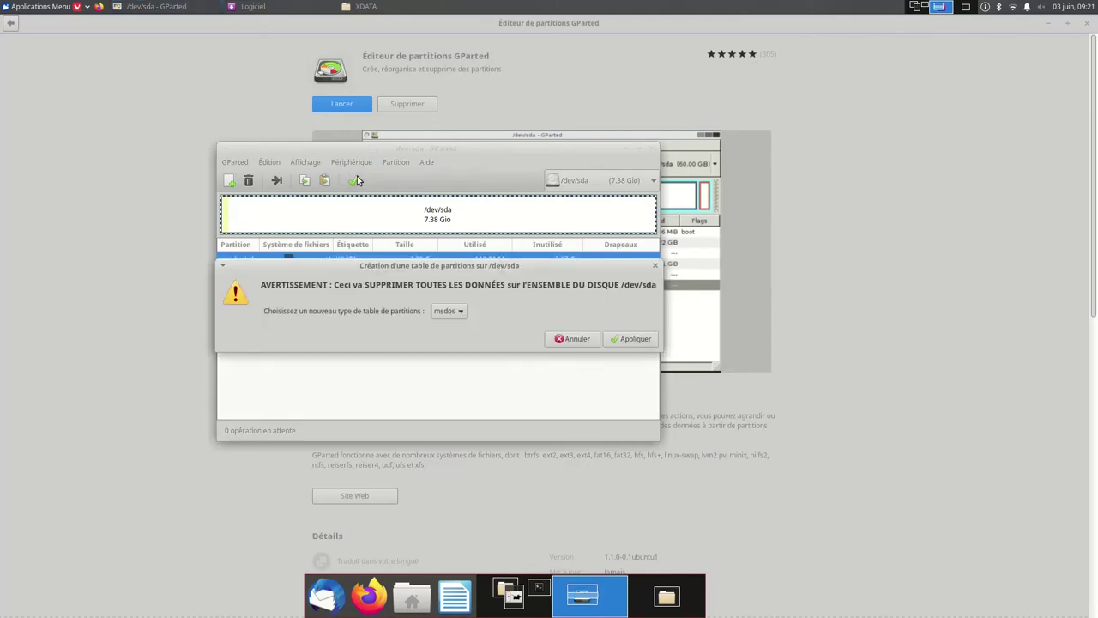
{"action": "left_click", "coordinate": [461, 313]}
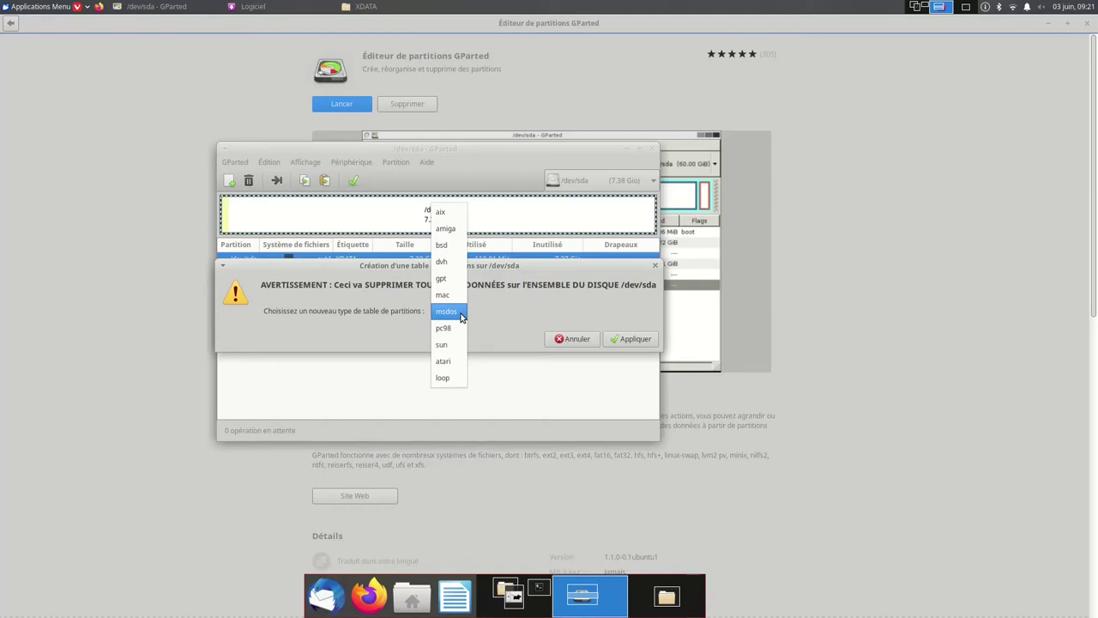
{"action": "left_click", "coordinate": [461, 314]}
{"action": "left_click", "coordinate": [632, 339]}
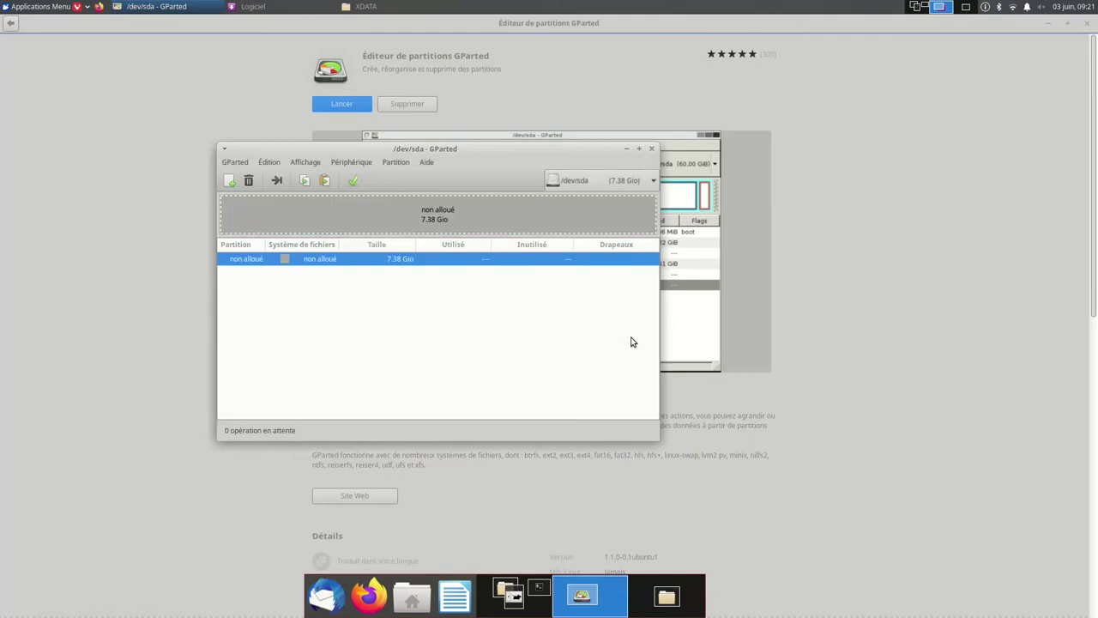
Step: Add a new primary partition in the unallocated space with the ntfs file system and the label XDATA
{"action": "left_click", "coordinate": [396, 163]}
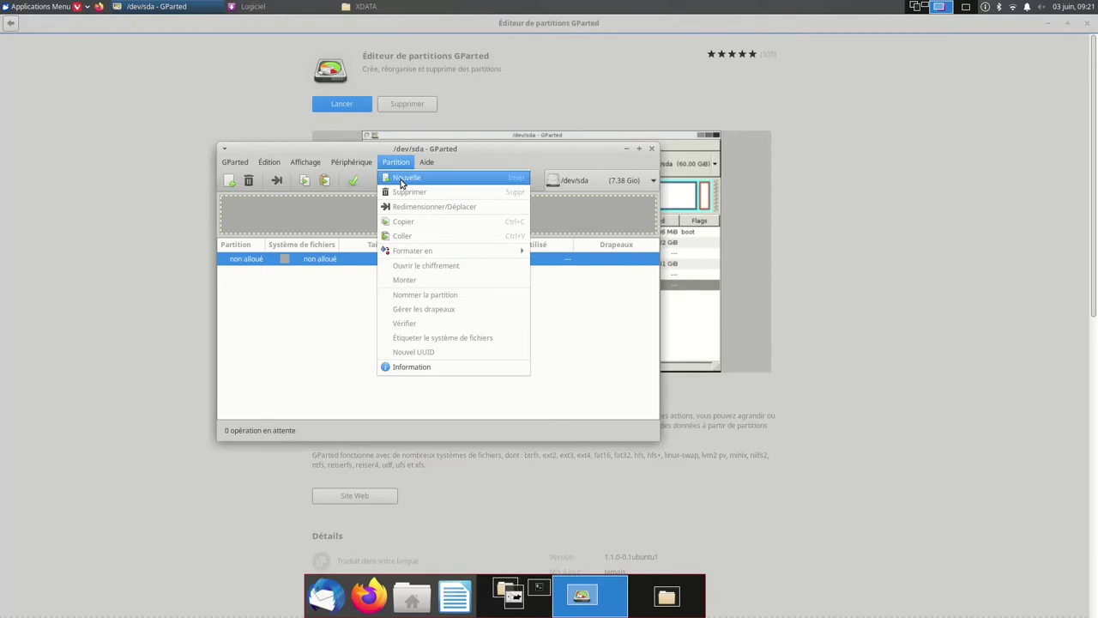
{"action": "left_click", "coordinate": [401, 180]}
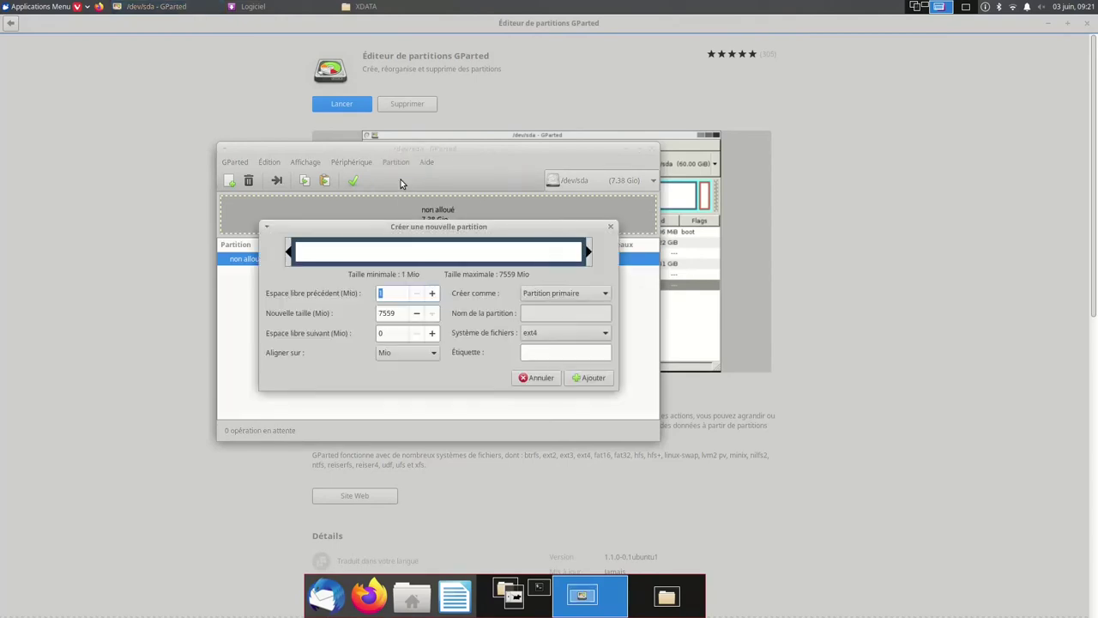
{"action": "left_click", "coordinate": [557, 333]}
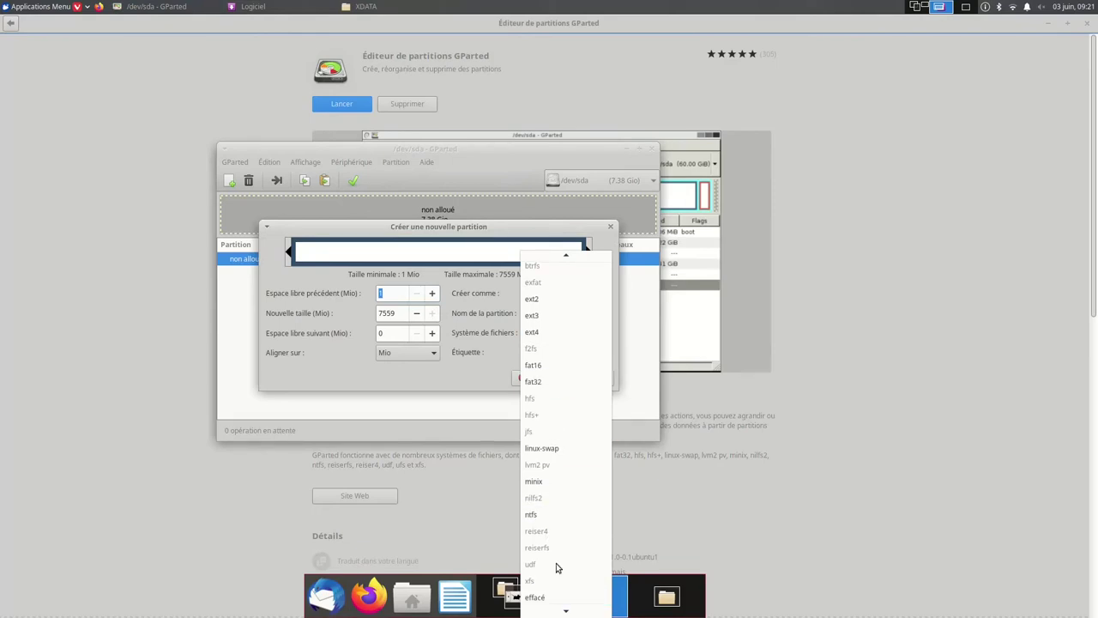
{"action": "mouse_move", "coordinate": [564, 610]}
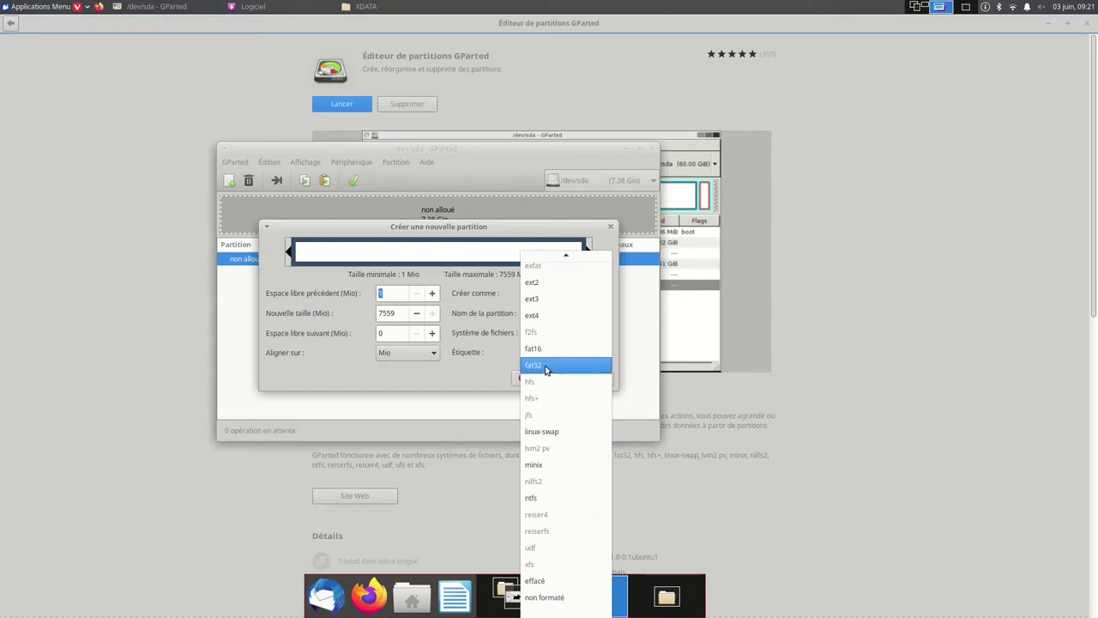
{"action": "left_click", "coordinate": [543, 498]}
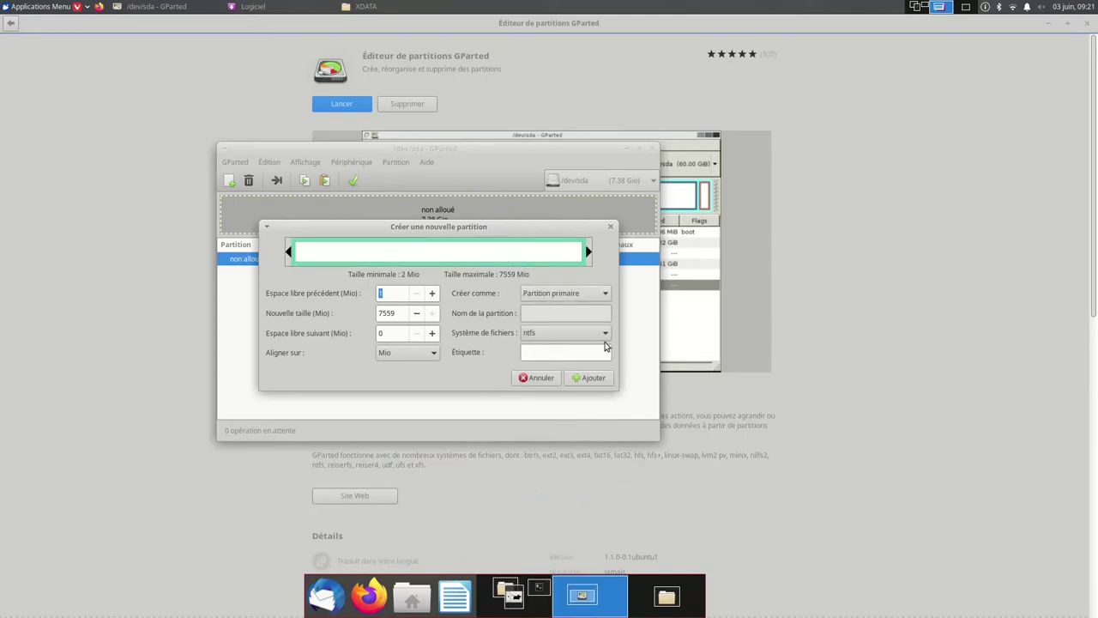
{"action": "left_click", "coordinate": [544, 353]}
{"action": "type", "text": "ADATA"}
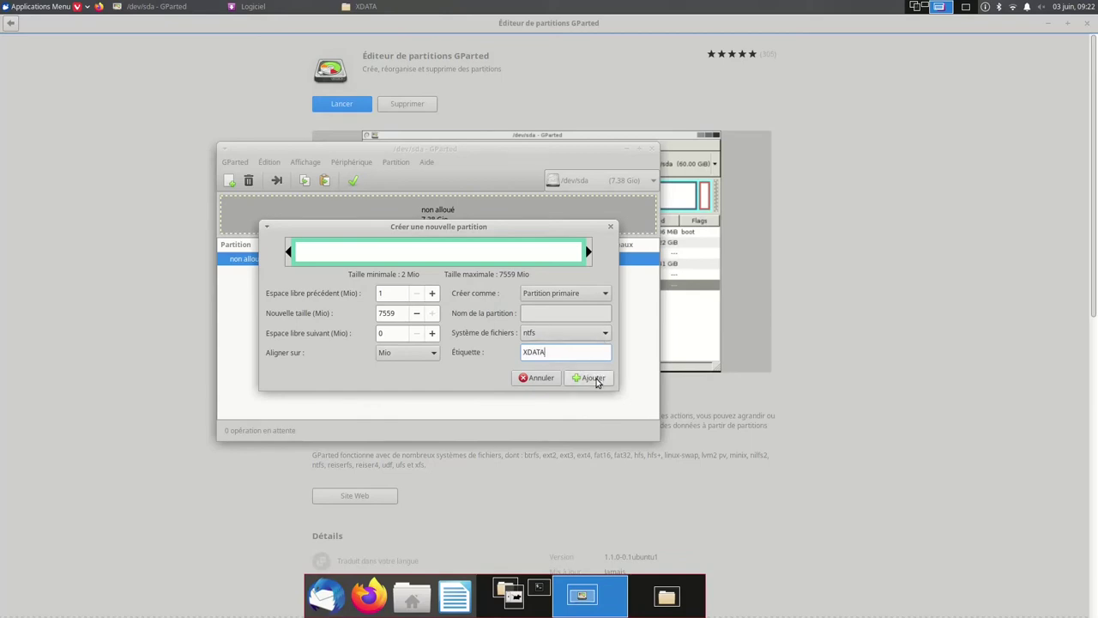
{"action": "left_click", "coordinate": [594, 379]}
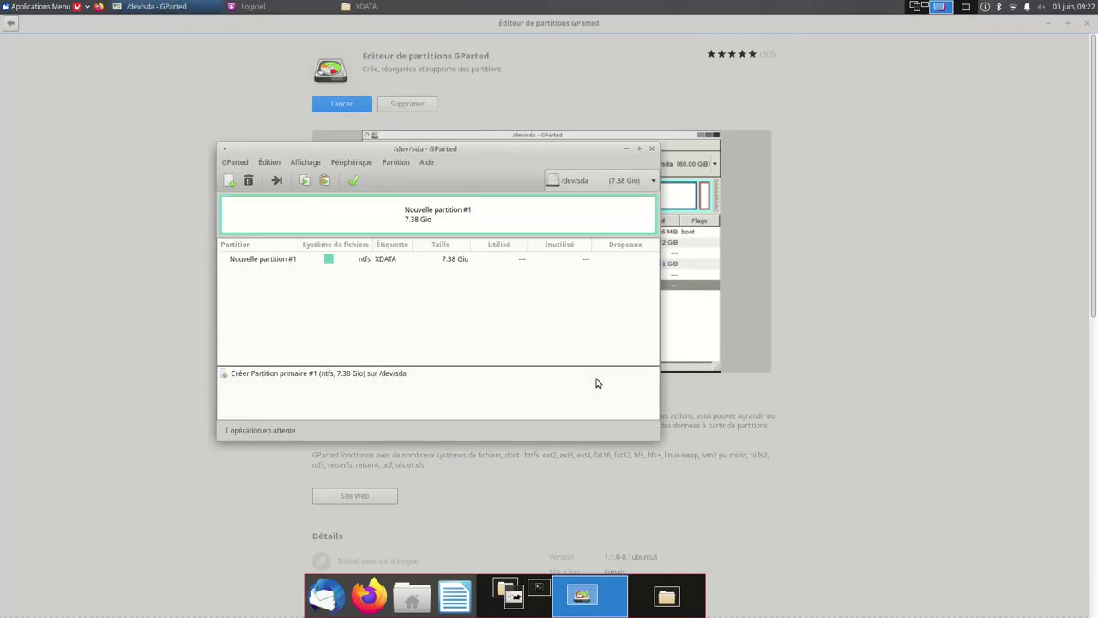
Step: Apply the pending creation of the ntfs partition on /dev/sda and quit the partition editor
{"action": "left_click", "coordinate": [352, 181]}
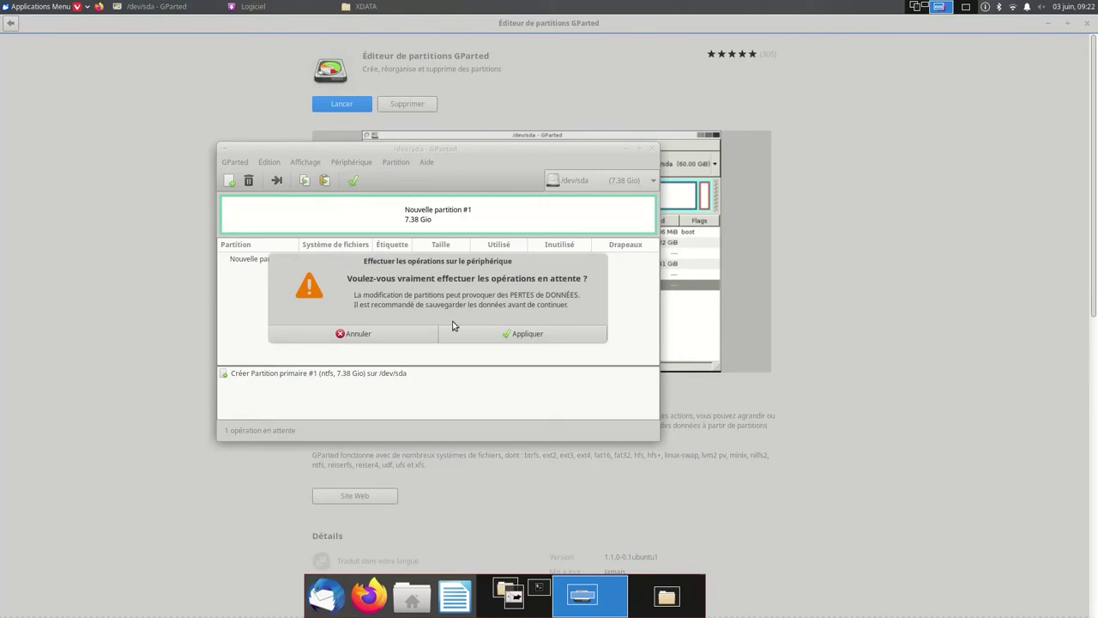
{"action": "left_click", "coordinate": [484, 335]}
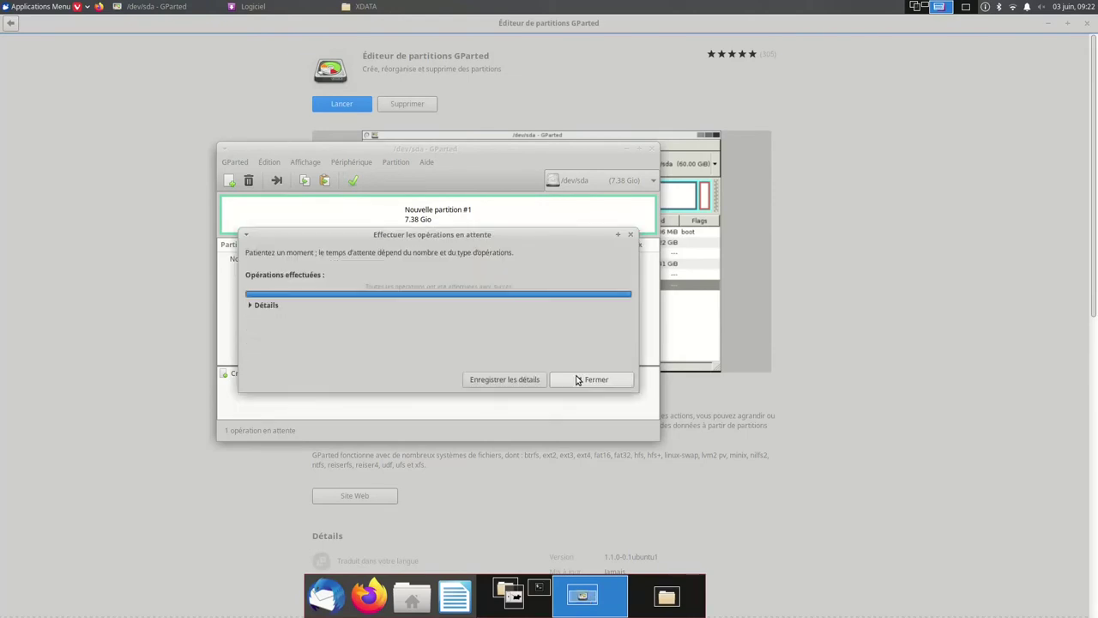
{"action": "left_click", "coordinate": [578, 380]}
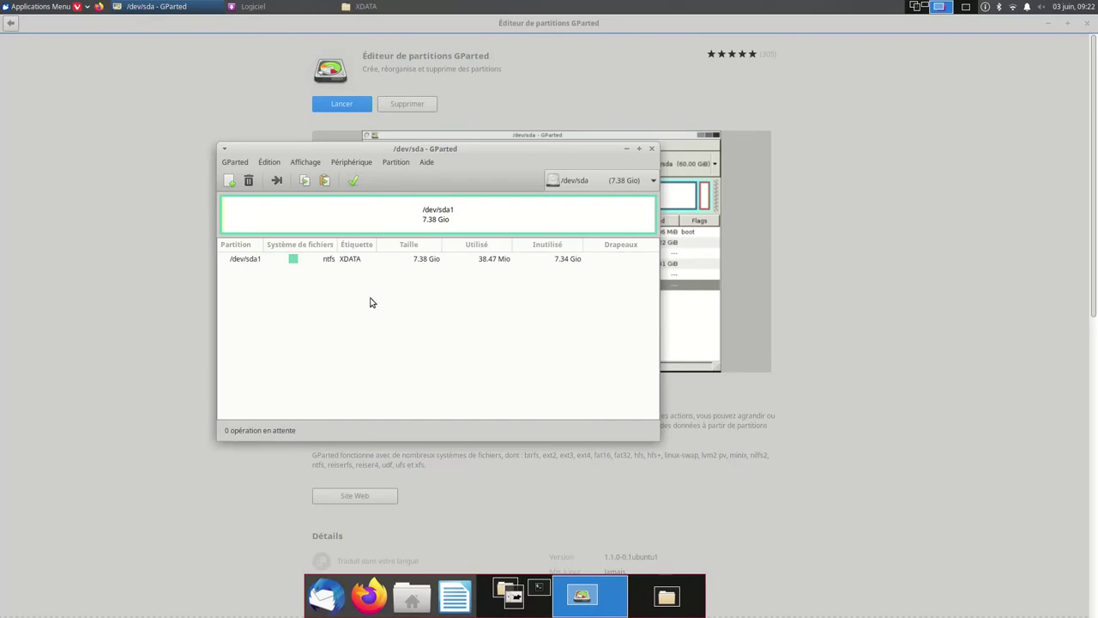
{"action": "key", "text": "ctrl+q"}
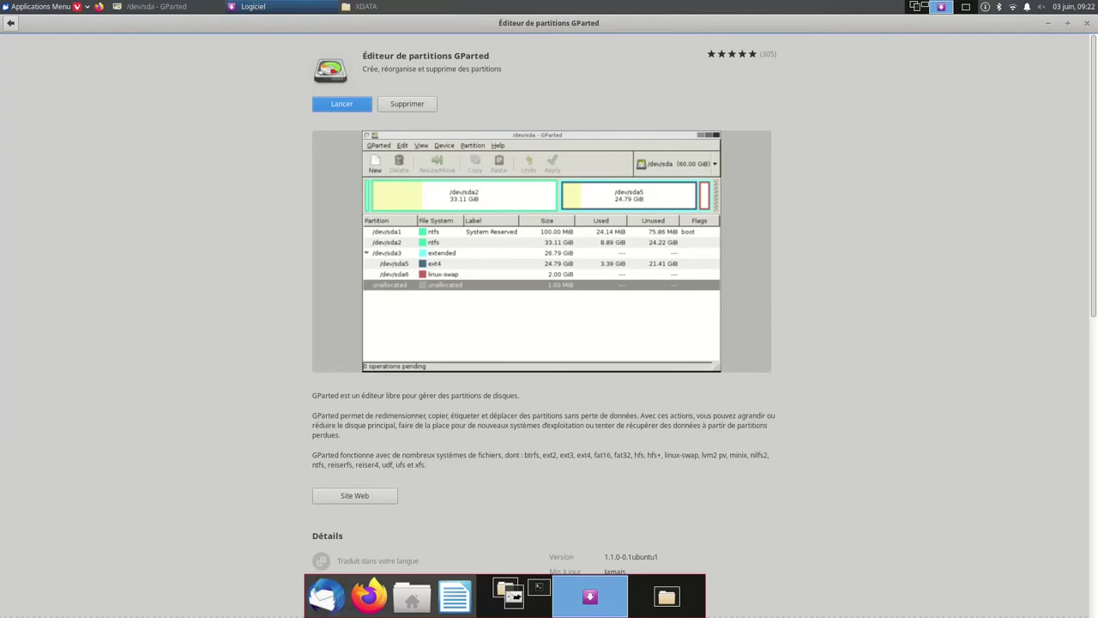
Step: Switch to the file manager, open the XDATA volume and look at the folder and view options available there
{"action": "left_click", "coordinate": [383, 7]}
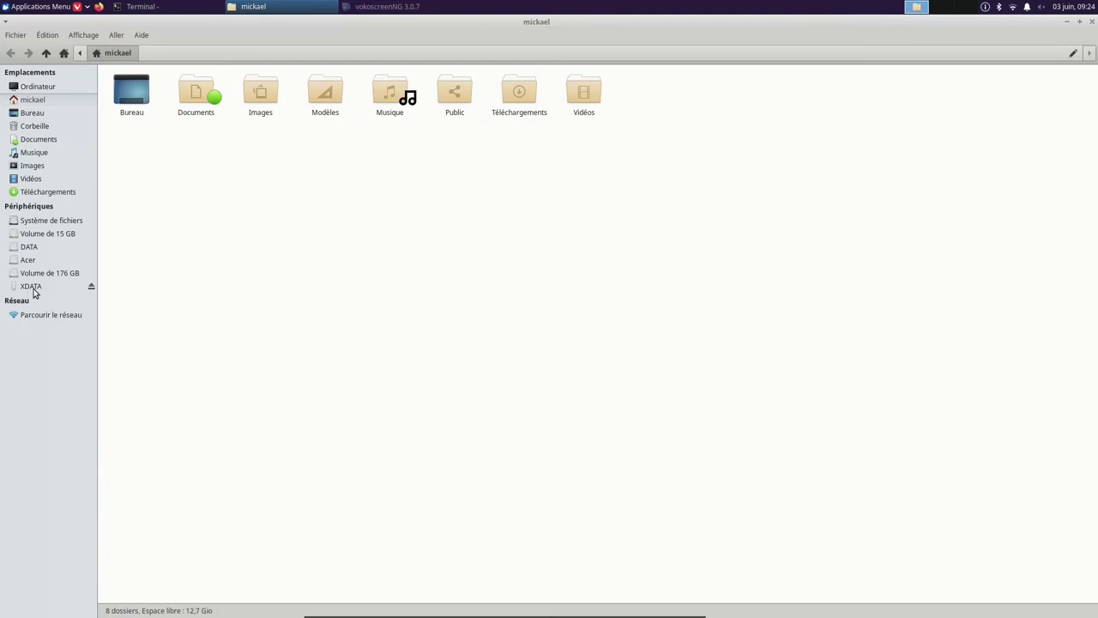
{"action": "left_click", "coordinate": [34, 290]}
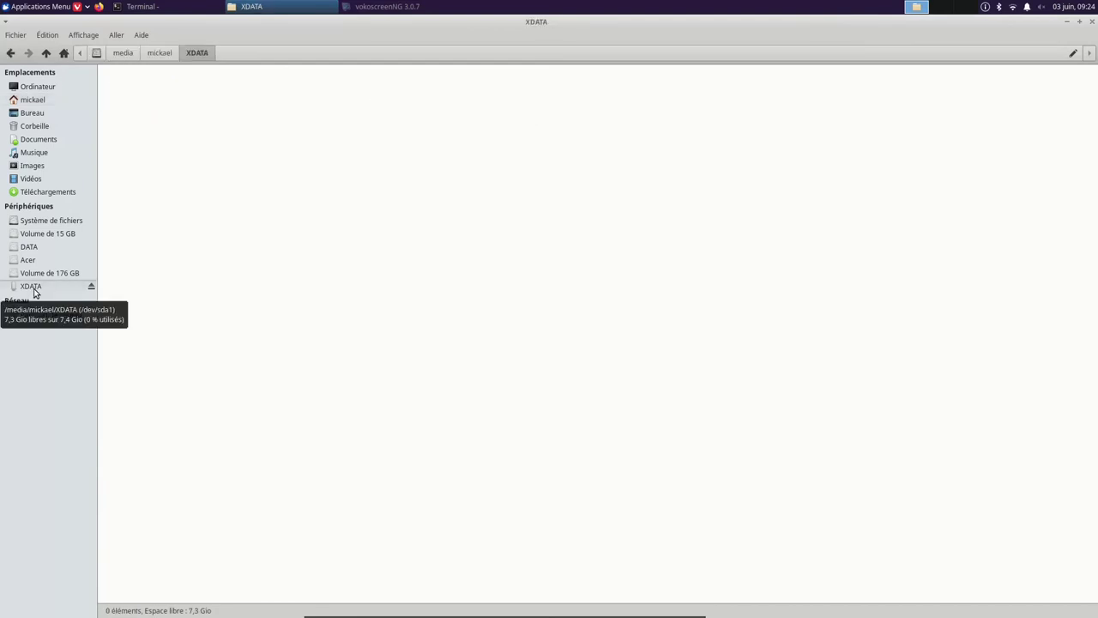
{"action": "right_click", "coordinate": [274, 185]}
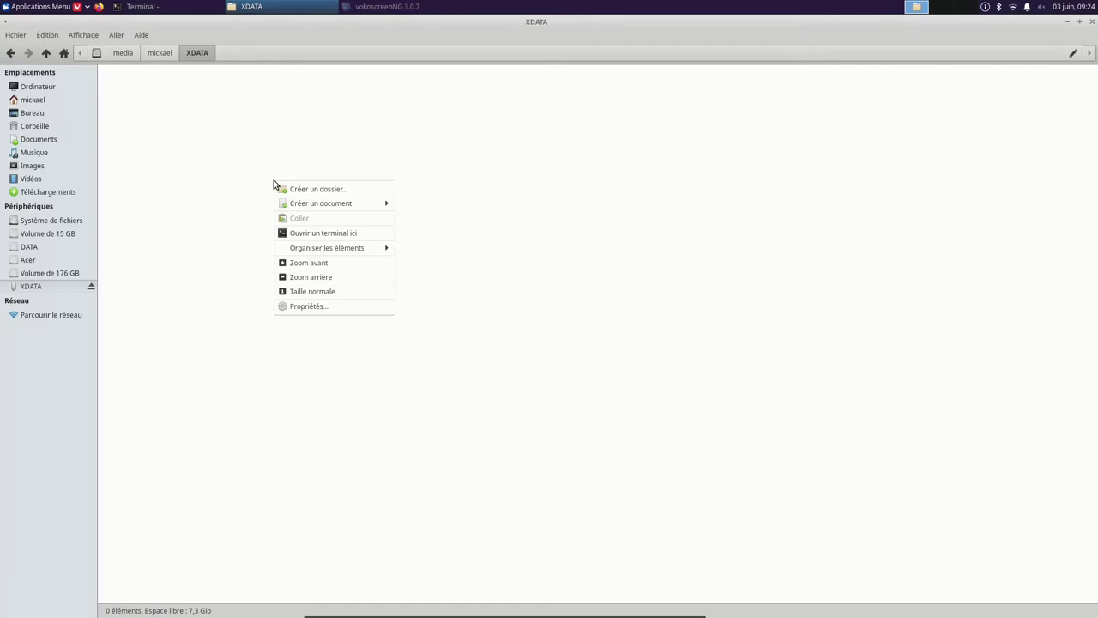
{"action": "left_click", "coordinate": [223, 248]}
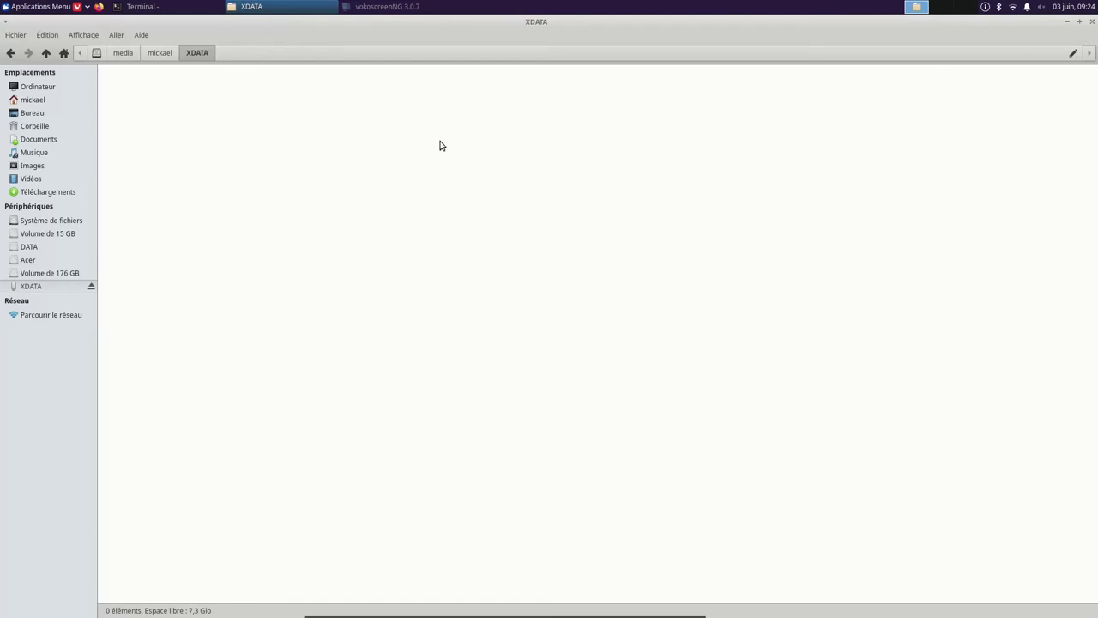
{"action": "left_click", "coordinate": [82, 35]}
{"action": "left_click", "coordinate": [128, 269]}
Step: Show the hidden files in the home folder and hide them again
{"action": "left_click", "coordinate": [40, 100]}
{"action": "left_click", "coordinate": [84, 35]}
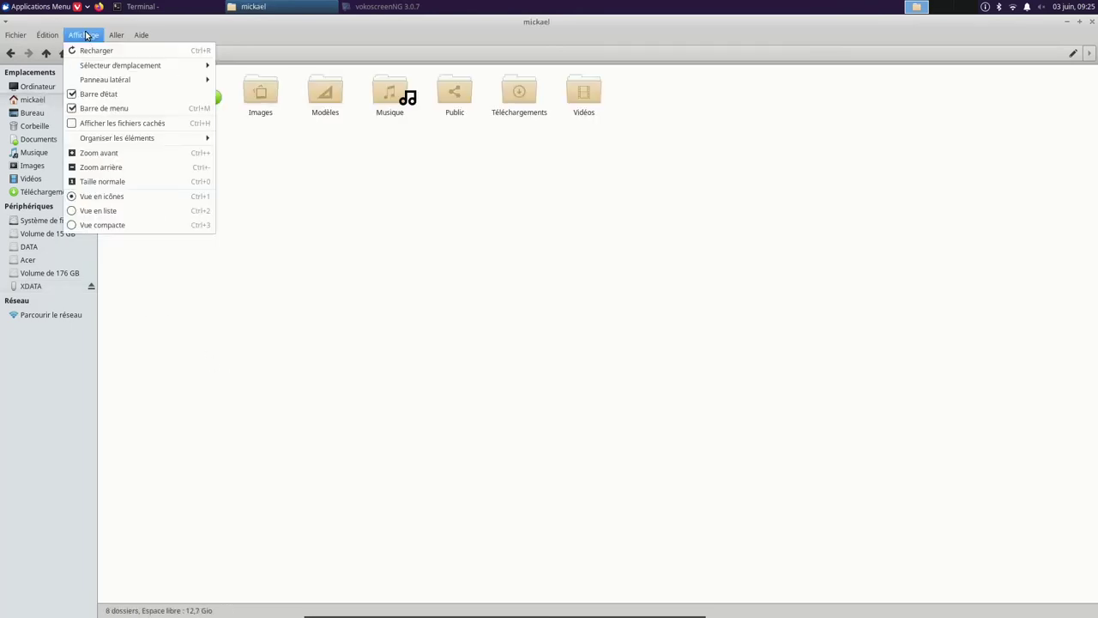
{"action": "mouse_move", "coordinate": [103, 143]}
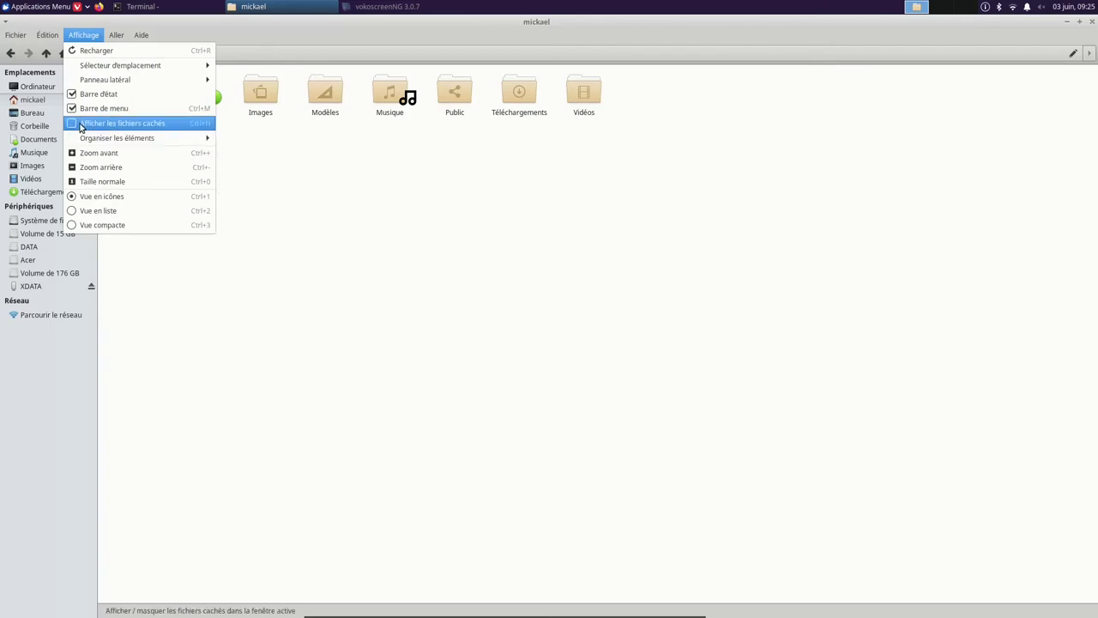
{"action": "left_click", "coordinate": [81, 127]}
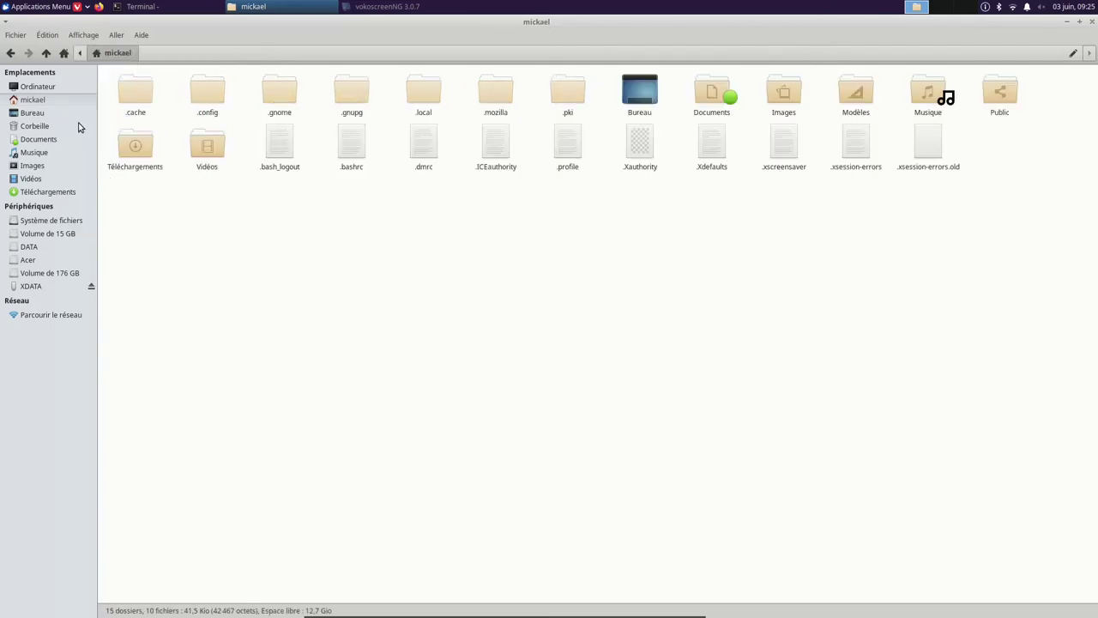
{"action": "left_click", "coordinate": [83, 38]}
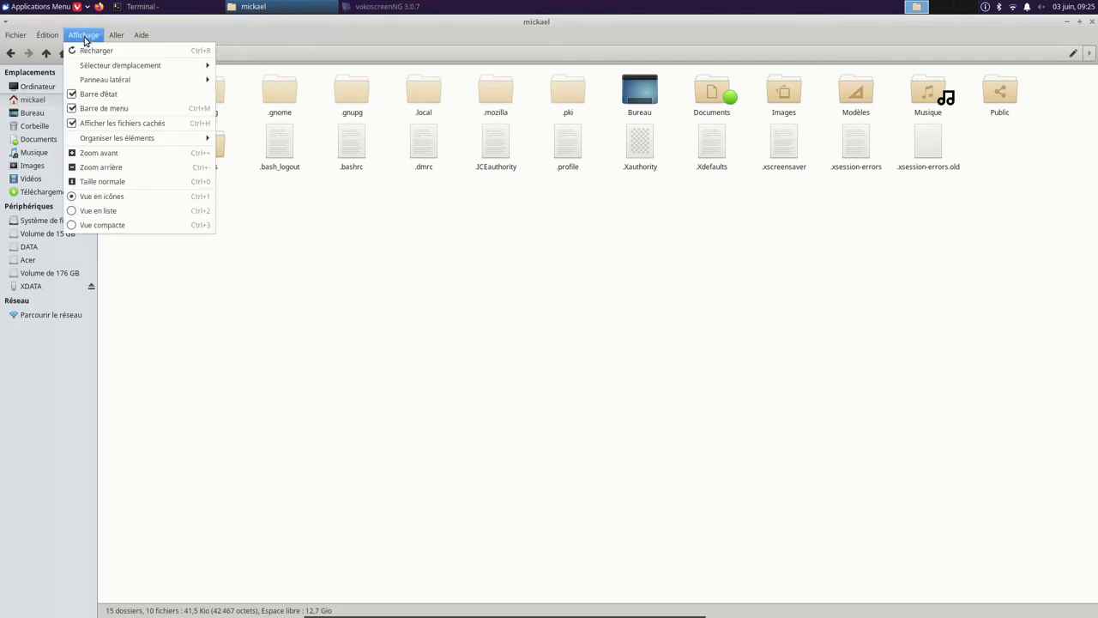
{"action": "left_click", "coordinate": [73, 125]}
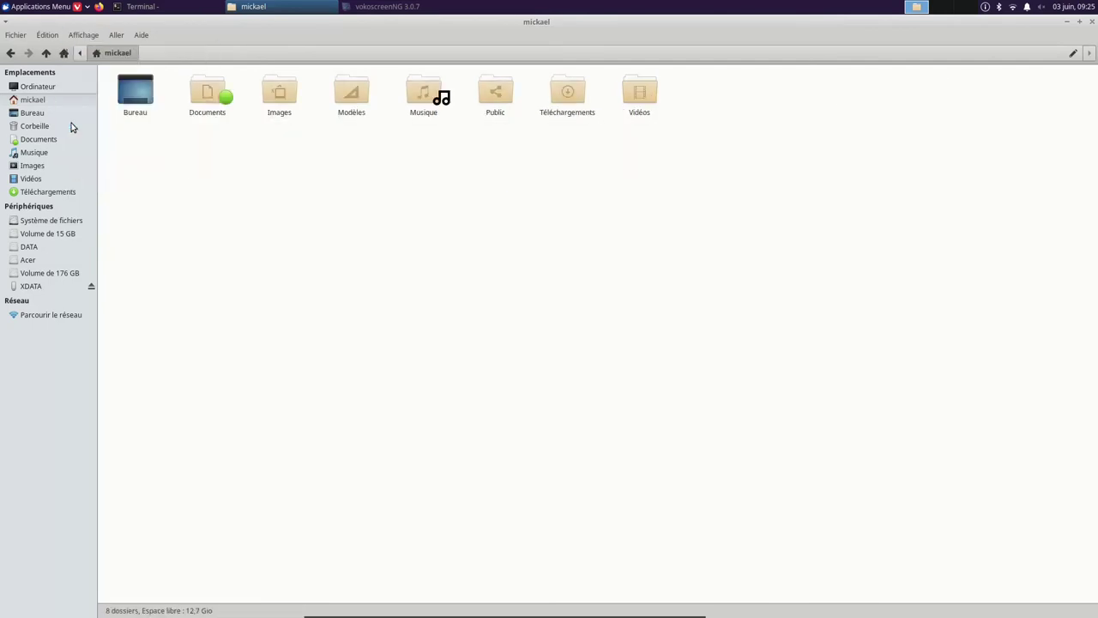
Step: Display the home folder's contents as a list and as a compact view, and return to the icon view
{"action": "left_click", "coordinate": [83, 35]}
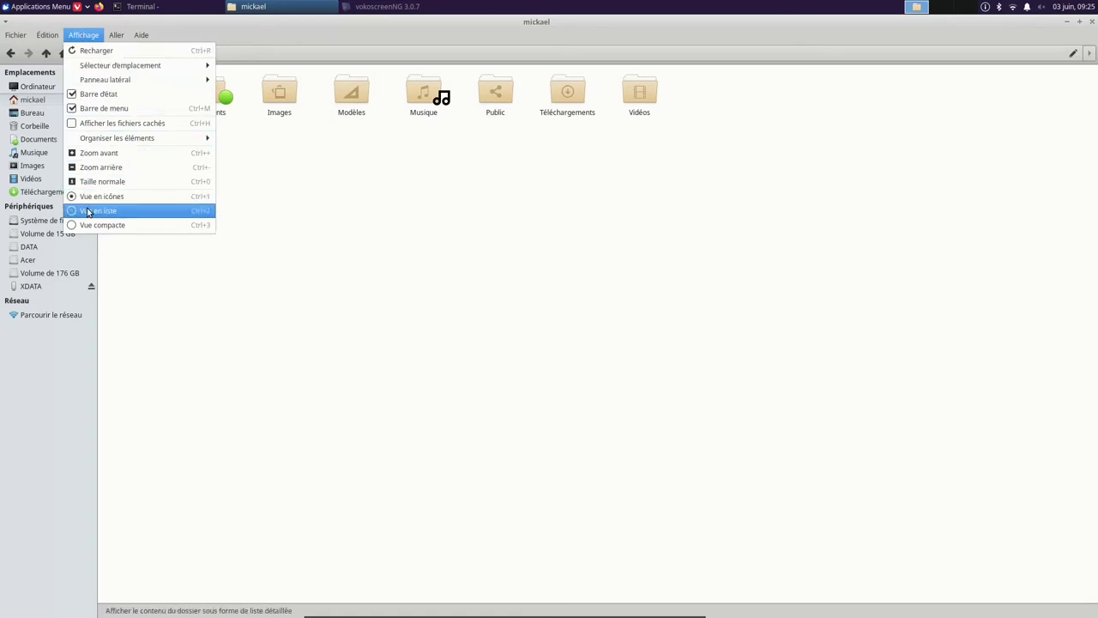
{"action": "left_click", "coordinate": [88, 212]}
{"action": "left_click", "coordinate": [86, 37]}
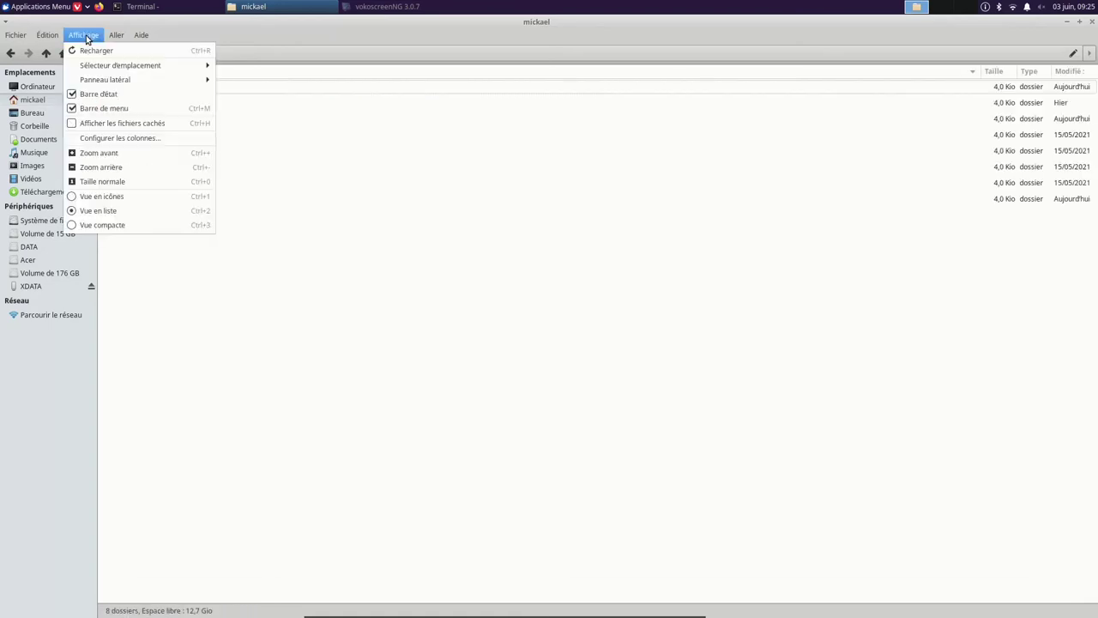
{"action": "left_click", "coordinate": [95, 227]}
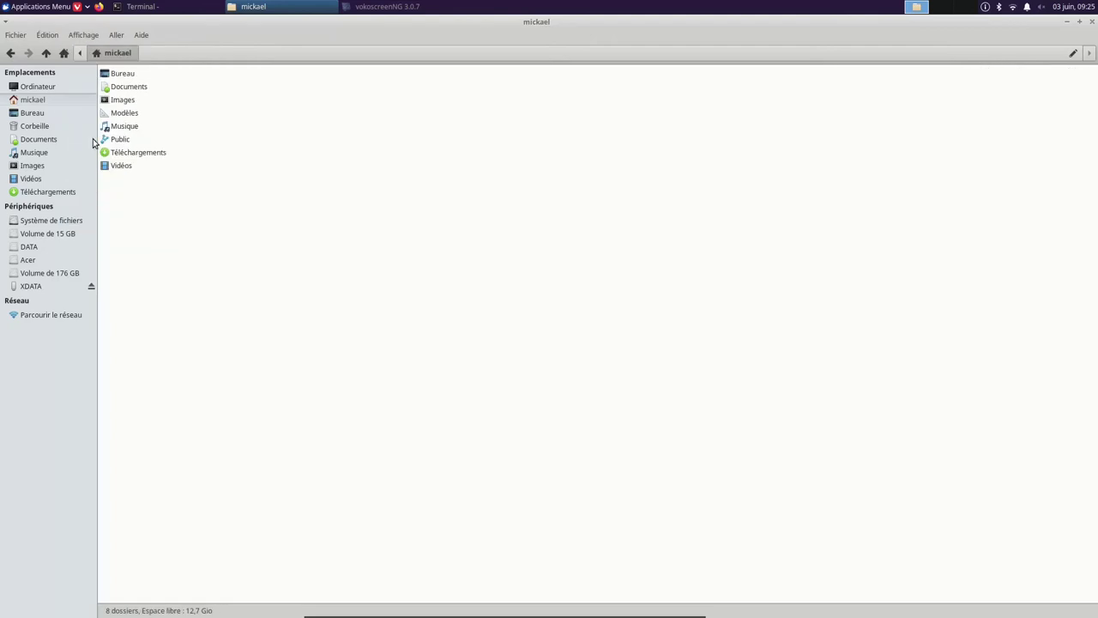
{"action": "left_click", "coordinate": [85, 36]}
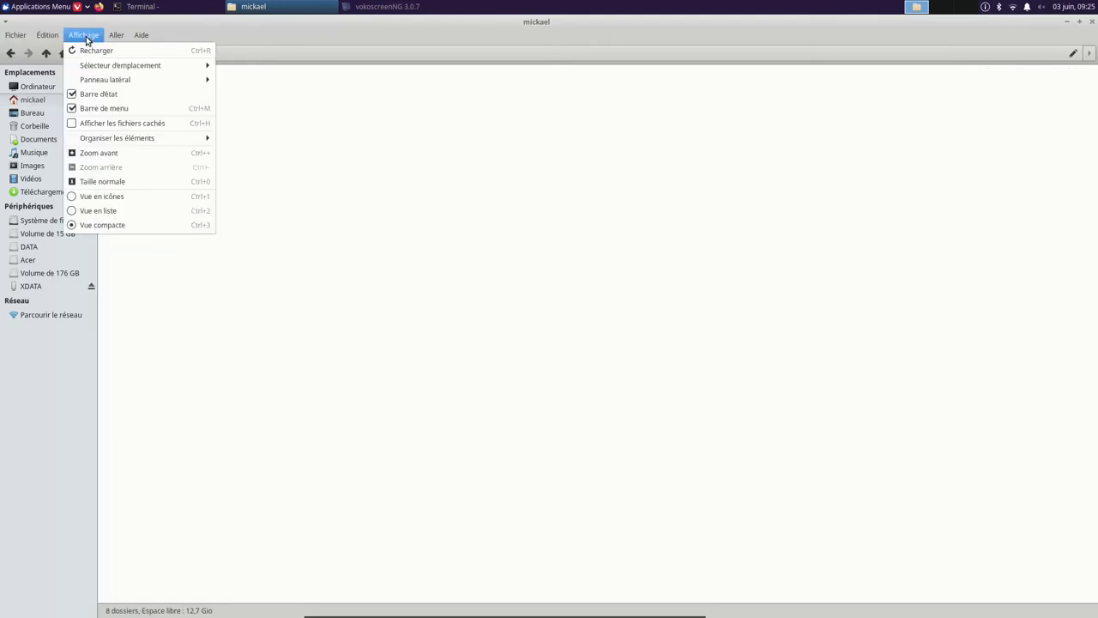
{"action": "left_click", "coordinate": [89, 198]}
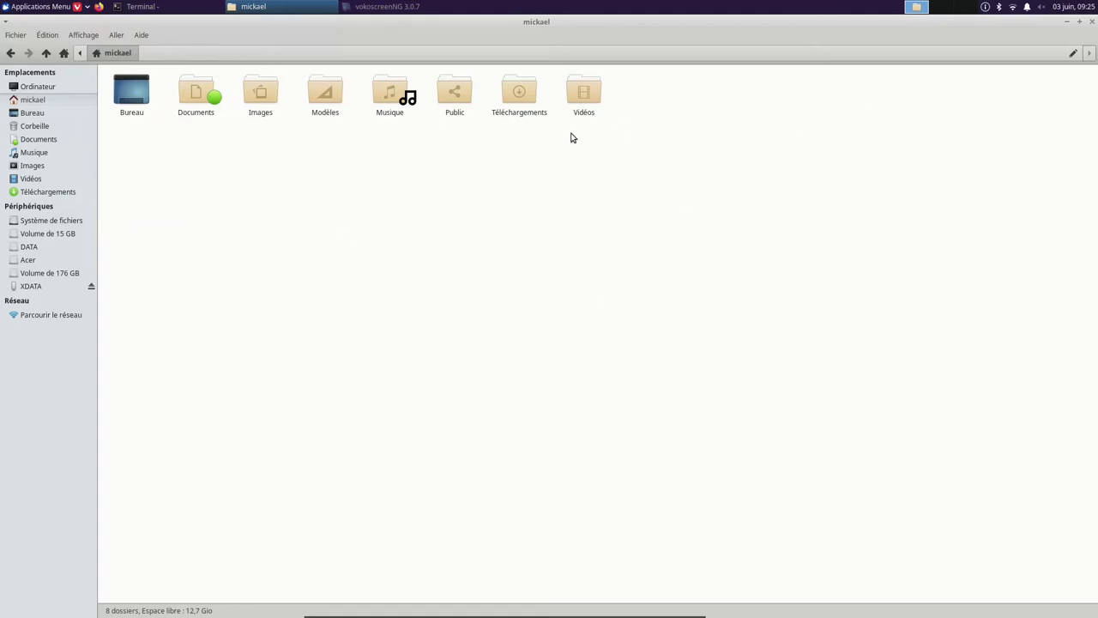
Step: Enlarge the folder icons in the home folder by two zoom levels, and restore them to normal size
{"action": "left_click", "coordinate": [89, 35]}
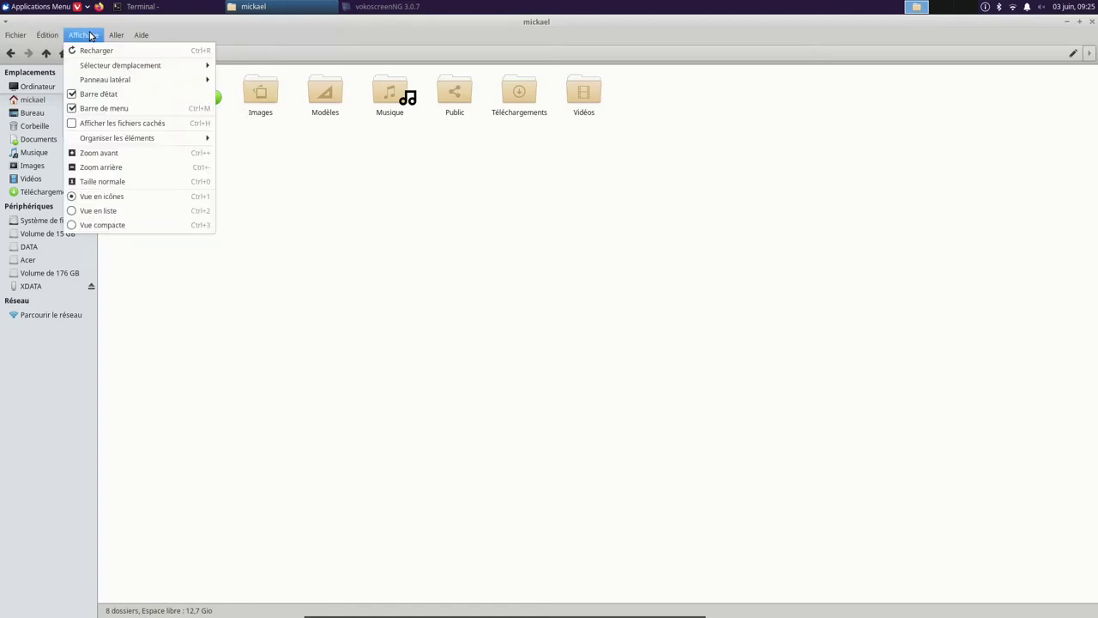
{"action": "key", "text": "Escape"}
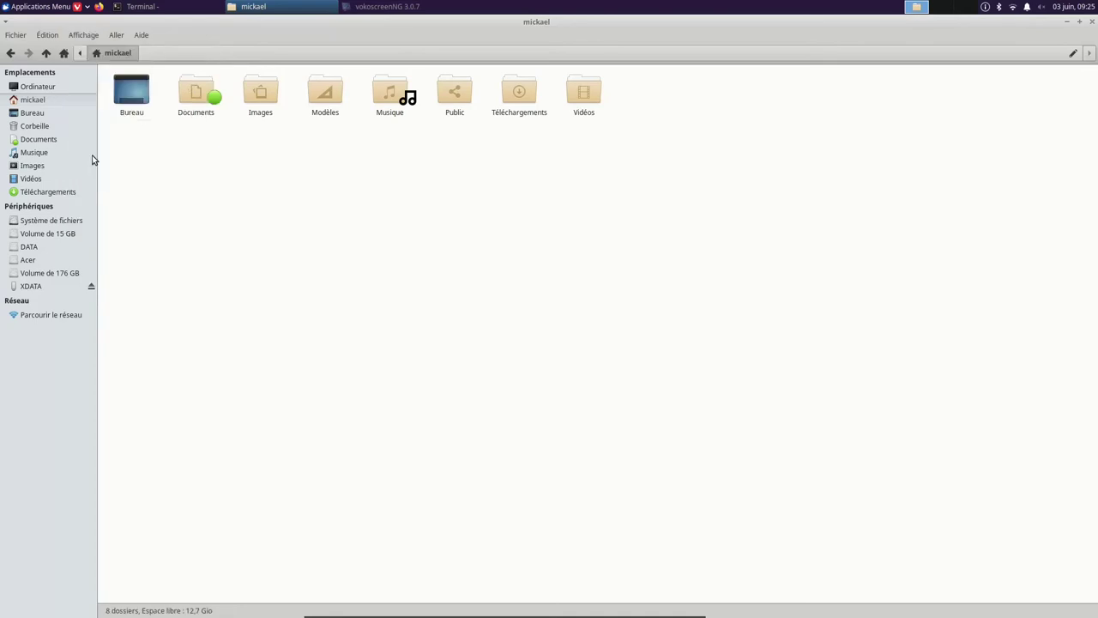
{"action": "left_click", "coordinate": [85, 36]}
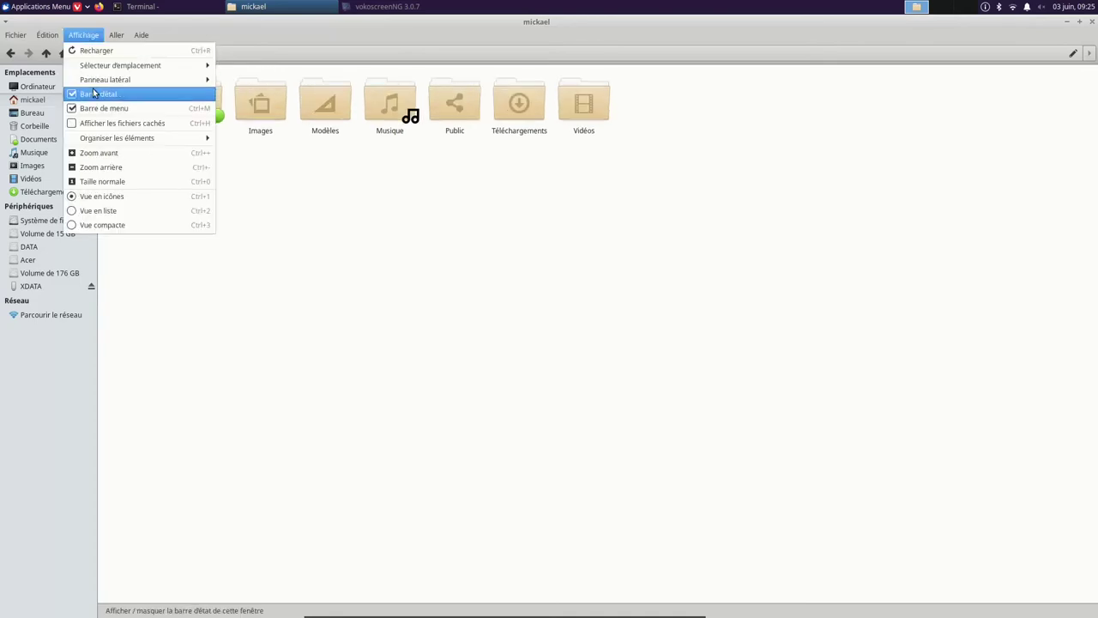
{"action": "left_click", "coordinate": [96, 153]}
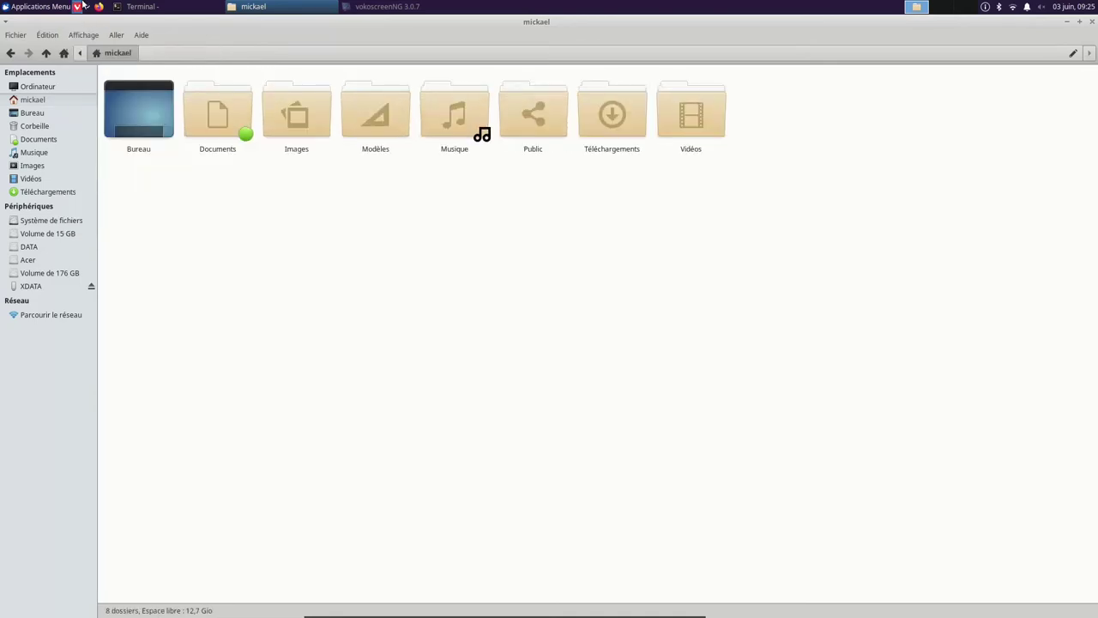
{"action": "left_click", "coordinate": [84, 36]}
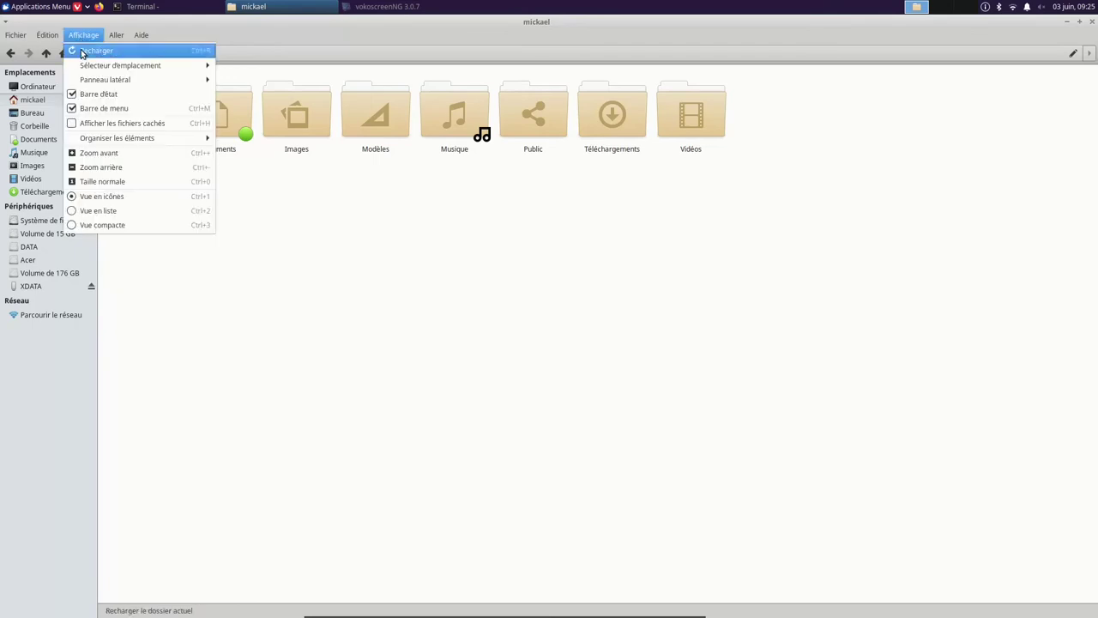
{"action": "left_click", "coordinate": [87, 180]}
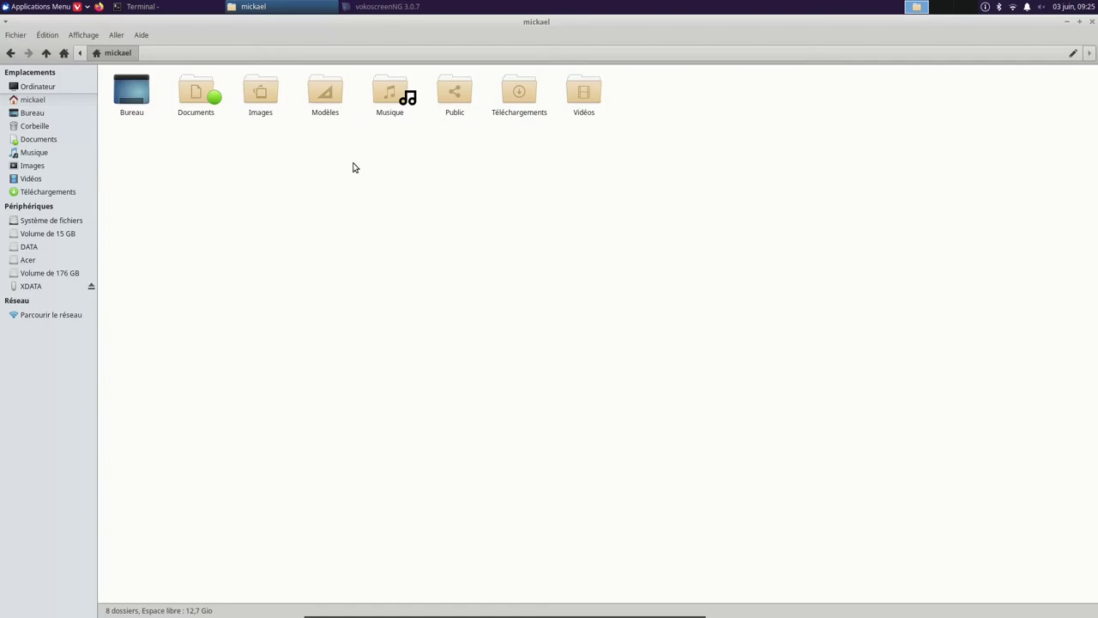
Step: Close the file manager and browse the desktop's context options and its application categories down to the settings category
{"action": "left_click", "coordinate": [1092, 23]}
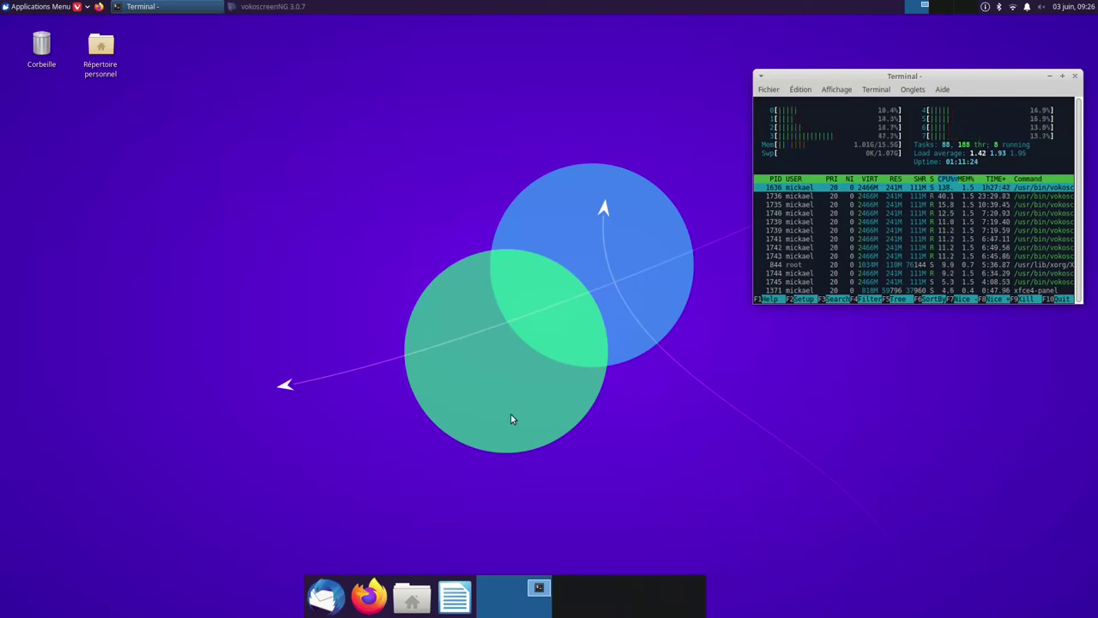
{"action": "right_click", "coordinate": [474, 370]}
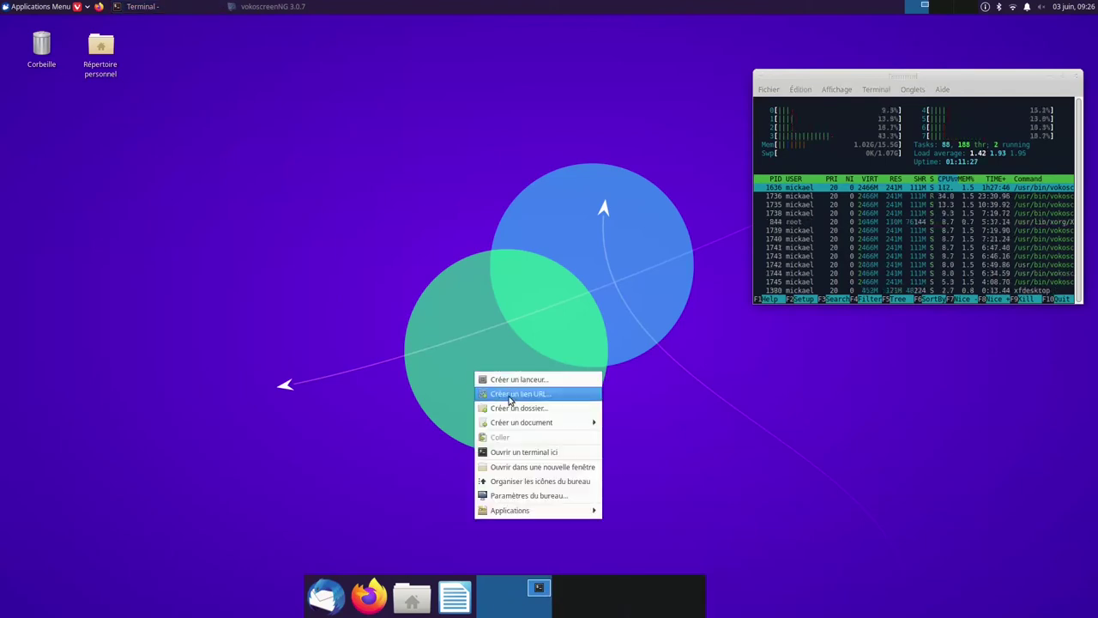
{"action": "mouse_move", "coordinate": [523, 511]}
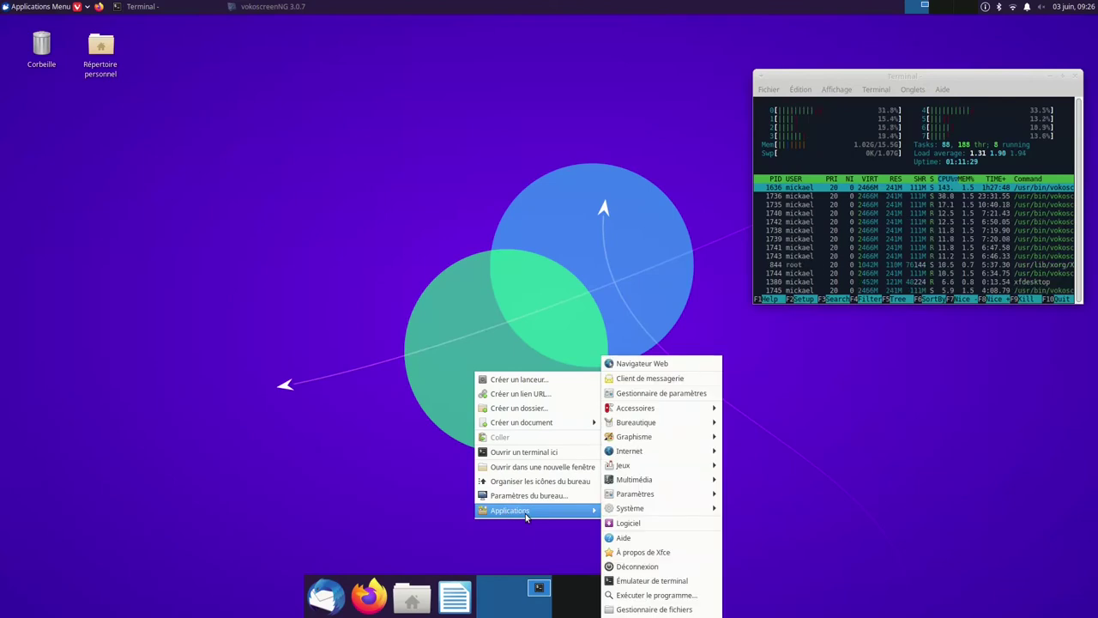
{"action": "mouse_move", "coordinate": [605, 512]}
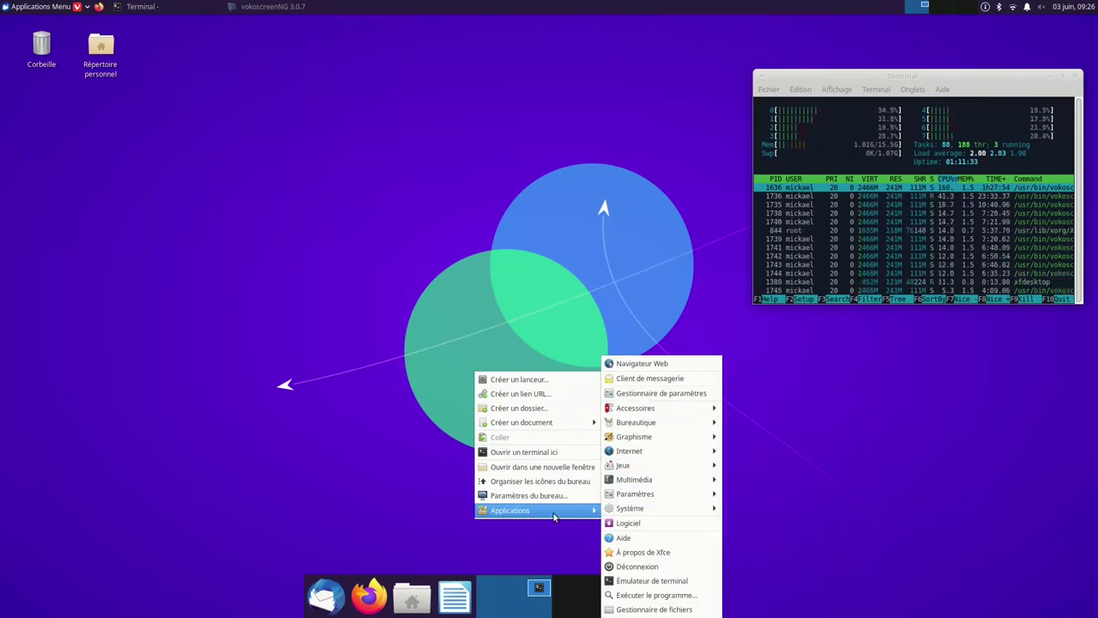
{"action": "mouse_move", "coordinate": [642, 495]}
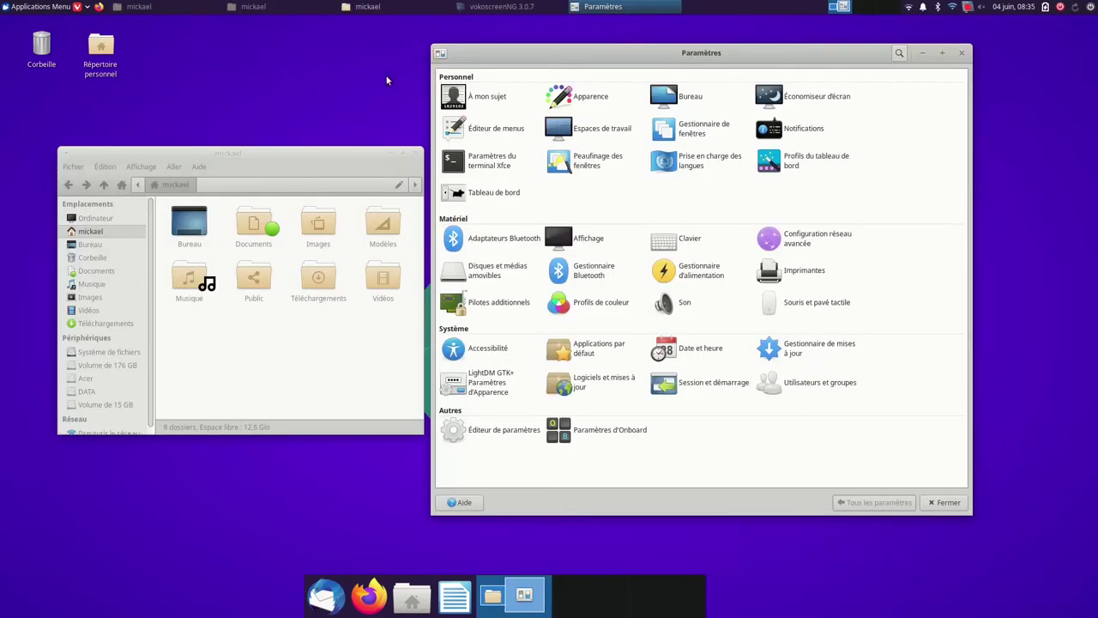
Step: In the window manager settings, try the Numix and Greybird-compact themes and select the Daloa theme
{"action": "left_click", "coordinate": [698, 133]}
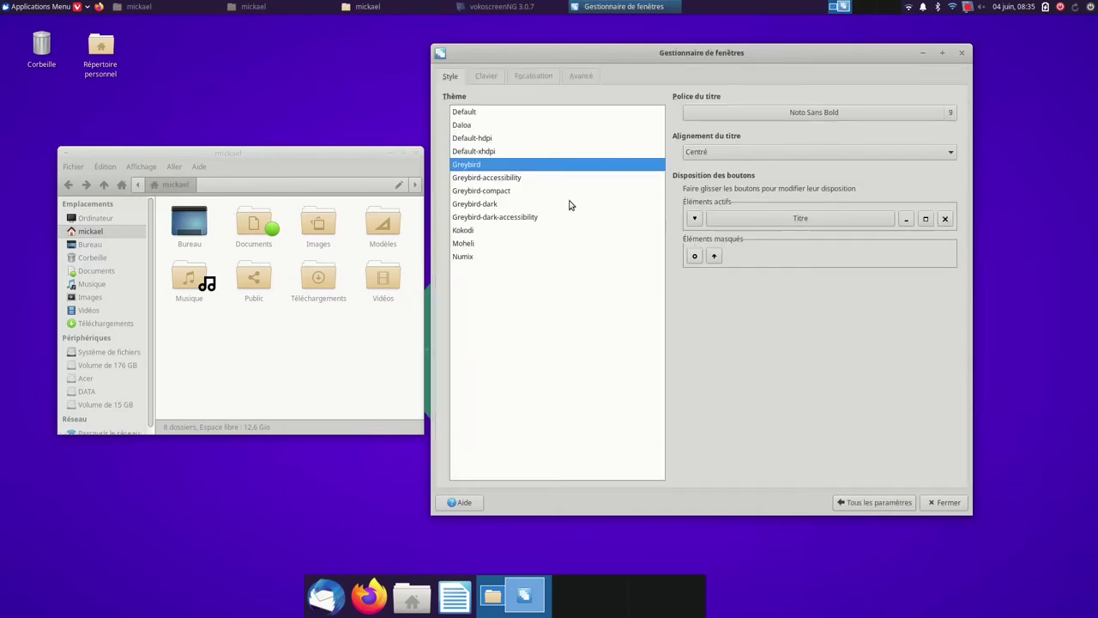
{"action": "left_click", "coordinate": [464, 257]}
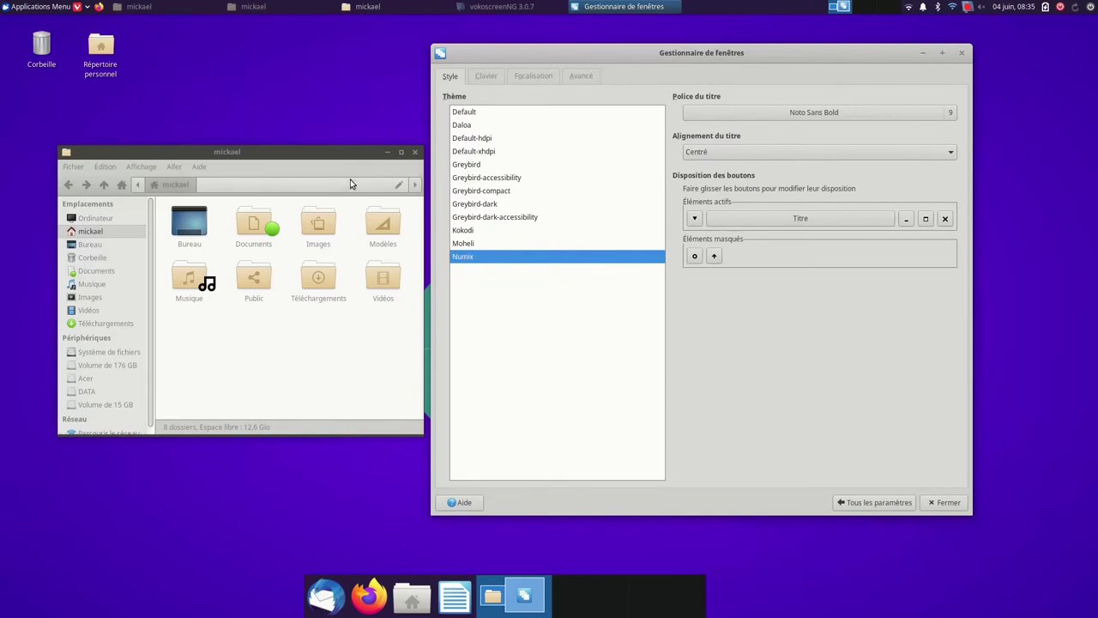
{"action": "left_click", "coordinate": [489, 192]}
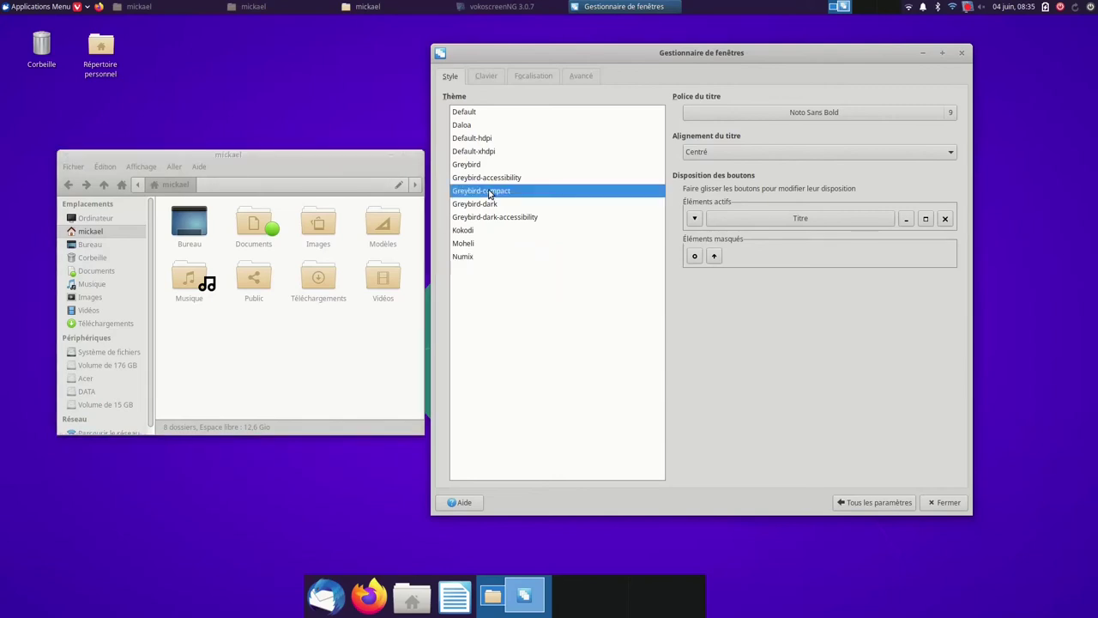
{"action": "left_click", "coordinate": [467, 126]}
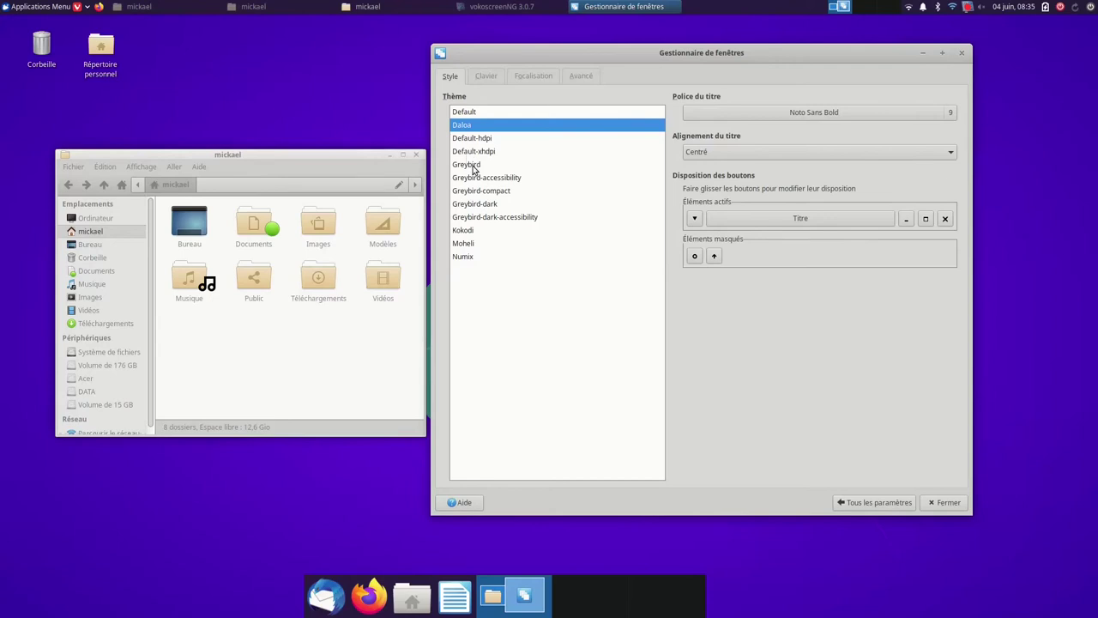
Step: Look through the window manager's keyboard shortcuts, focus and advanced settings, and return to the overview of all settings
{"action": "left_click", "coordinate": [486, 77]}
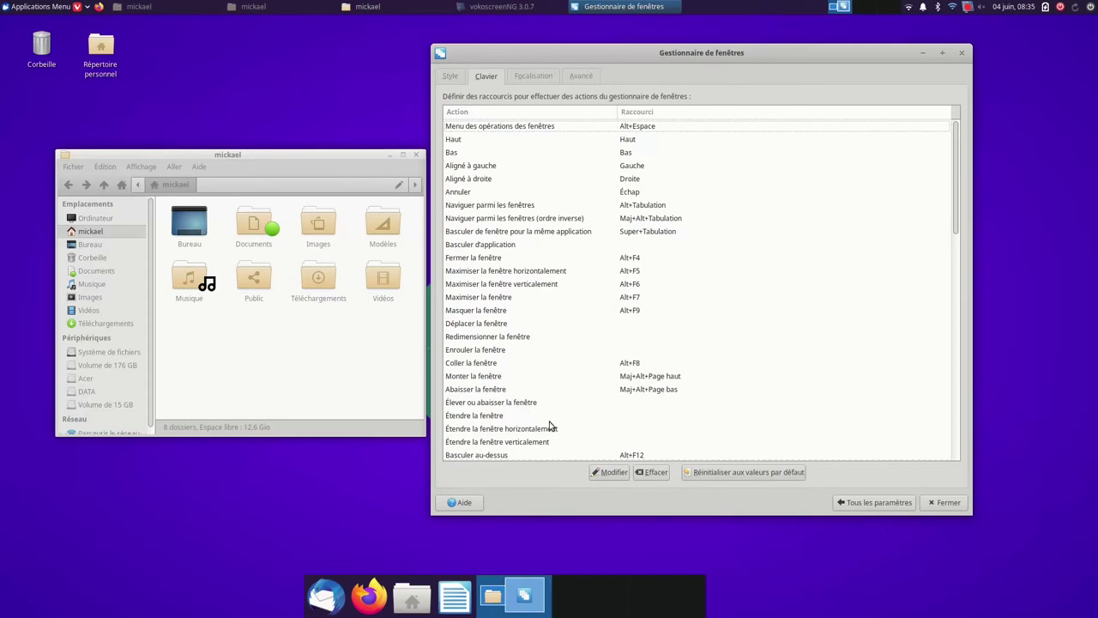
{"action": "left_click", "coordinate": [538, 82]}
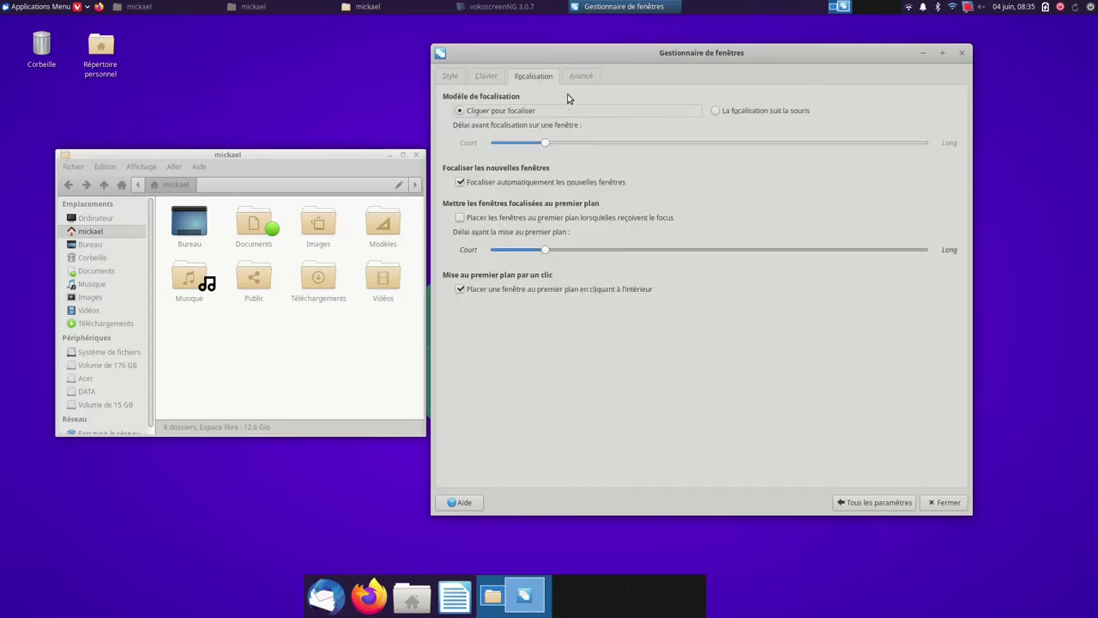
{"action": "left_click", "coordinate": [579, 79]}
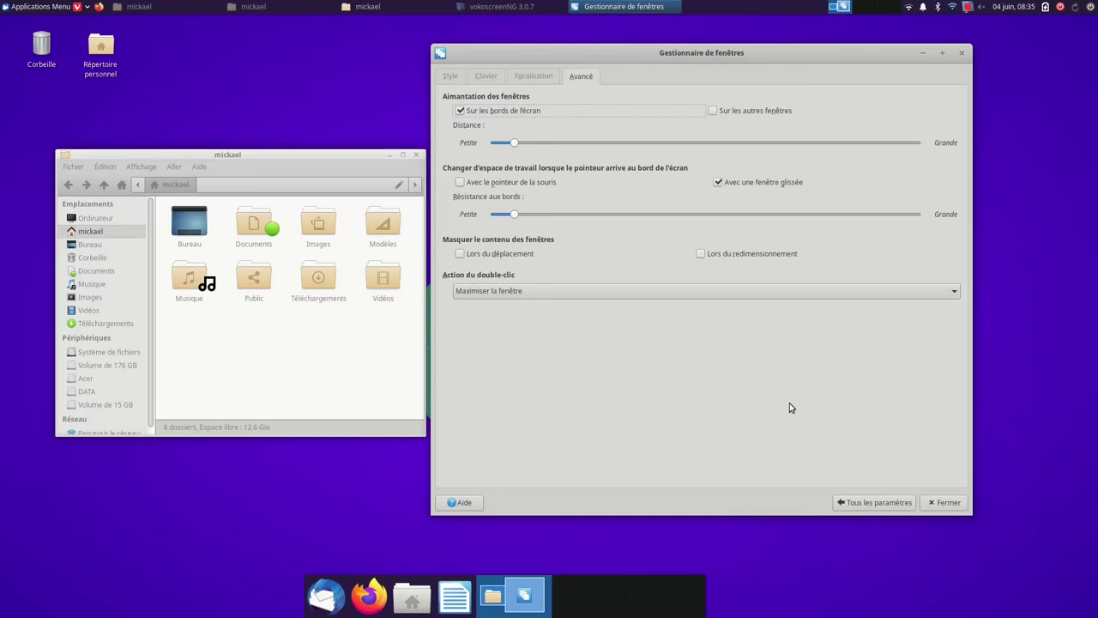
{"action": "left_click", "coordinate": [855, 503]}
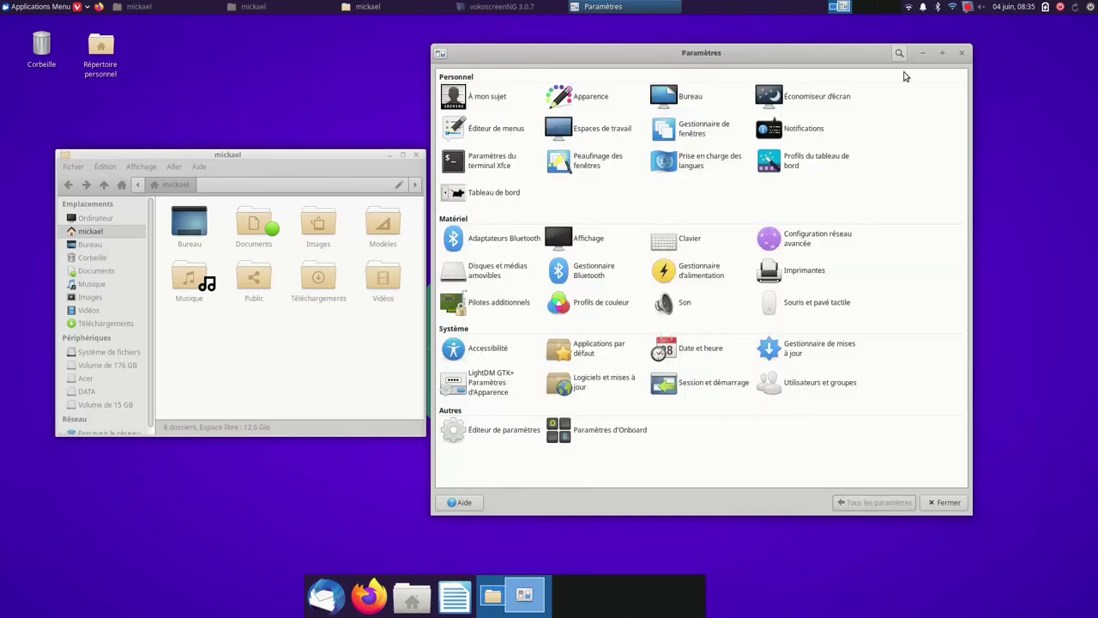
Step: Open the notification settings, preview a notification and set the notification theme to ZOMG-PONIES!
{"action": "left_click", "coordinate": [806, 127]}
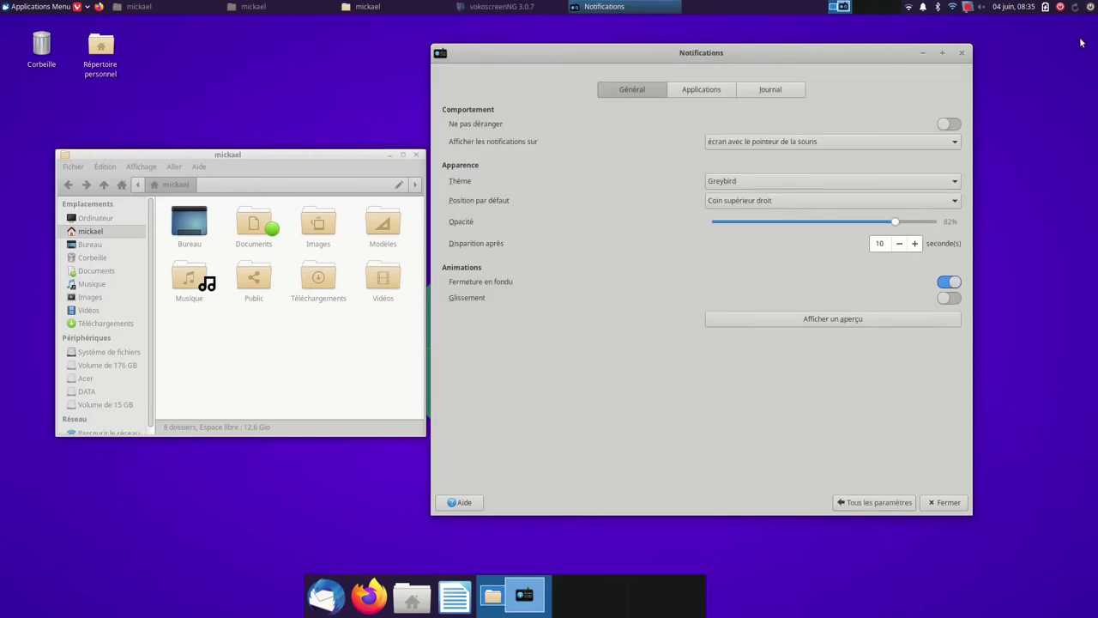
{"action": "left_click", "coordinate": [830, 320]}
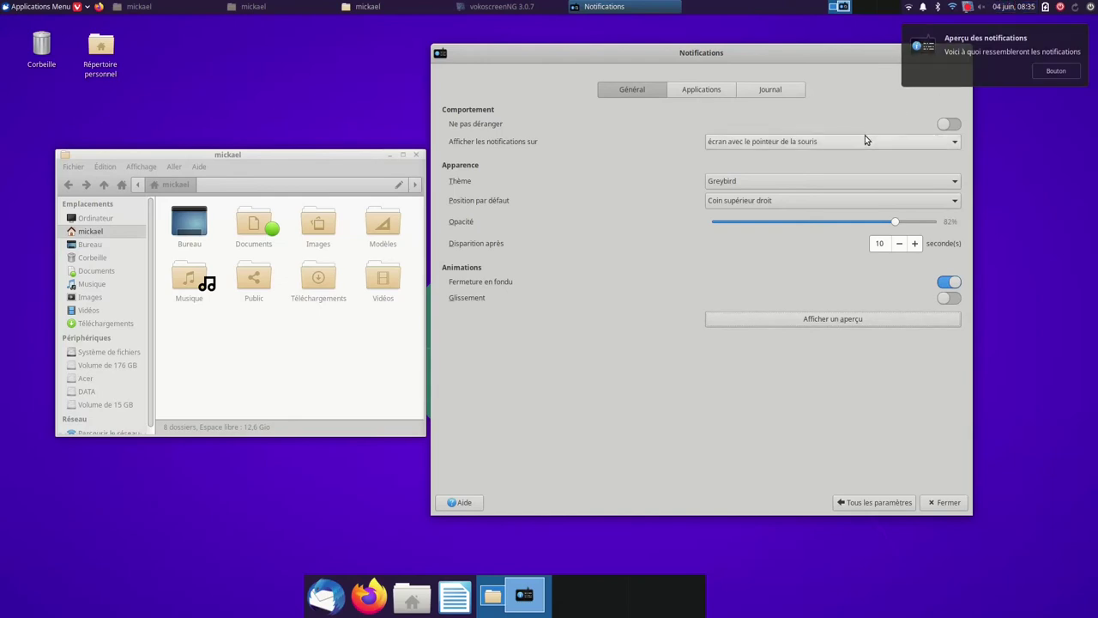
{"action": "left_click", "coordinate": [828, 182]}
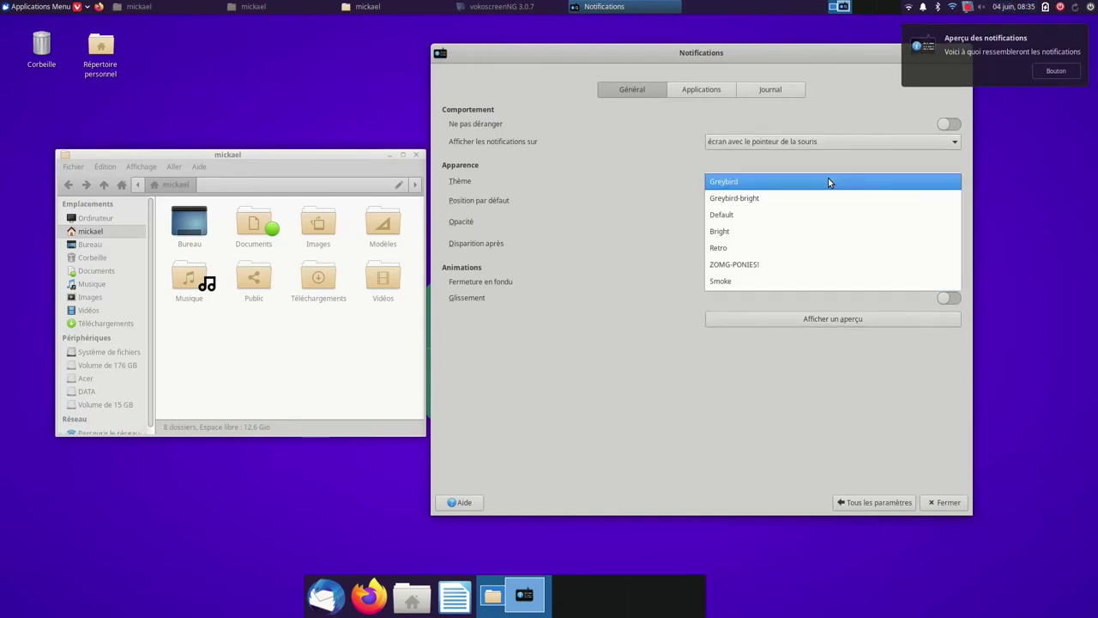
{"action": "left_click", "coordinate": [755, 266]}
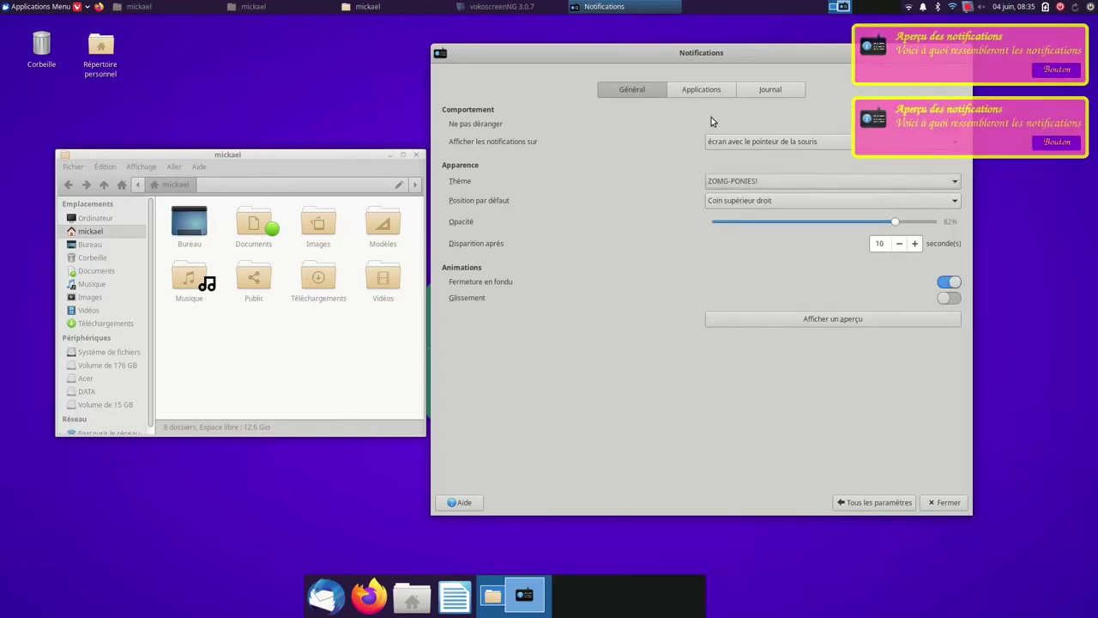
Step: Look at the per-application notification settings and the notification log, and return to the general notification settings
{"action": "left_click", "coordinate": [708, 94]}
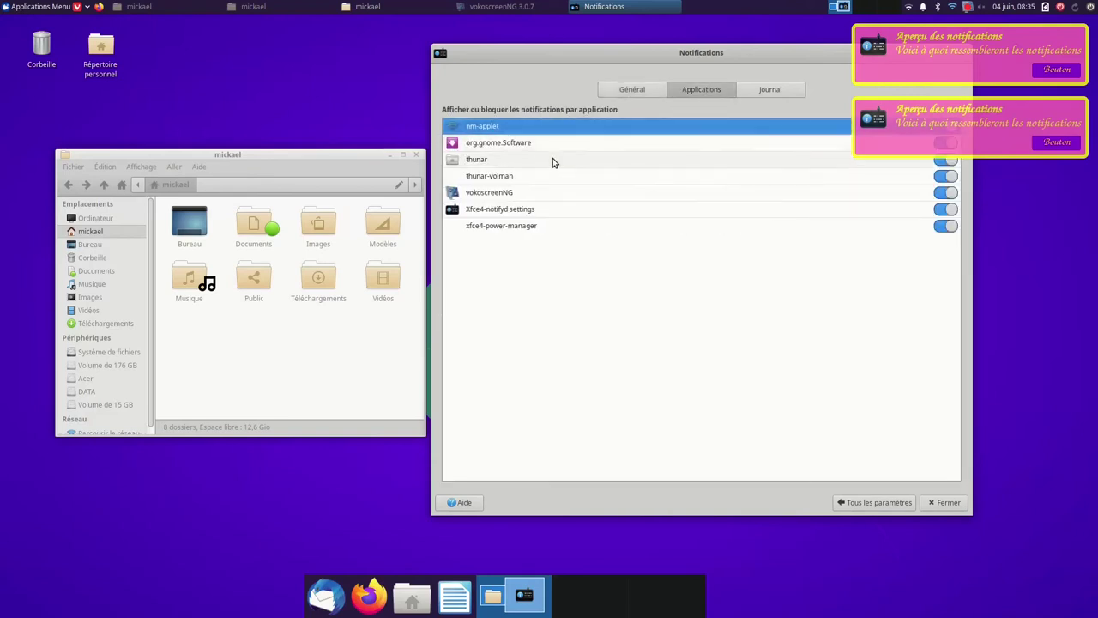
{"action": "left_click", "coordinate": [749, 91]}
{"action": "left_click", "coordinate": [616, 92]}
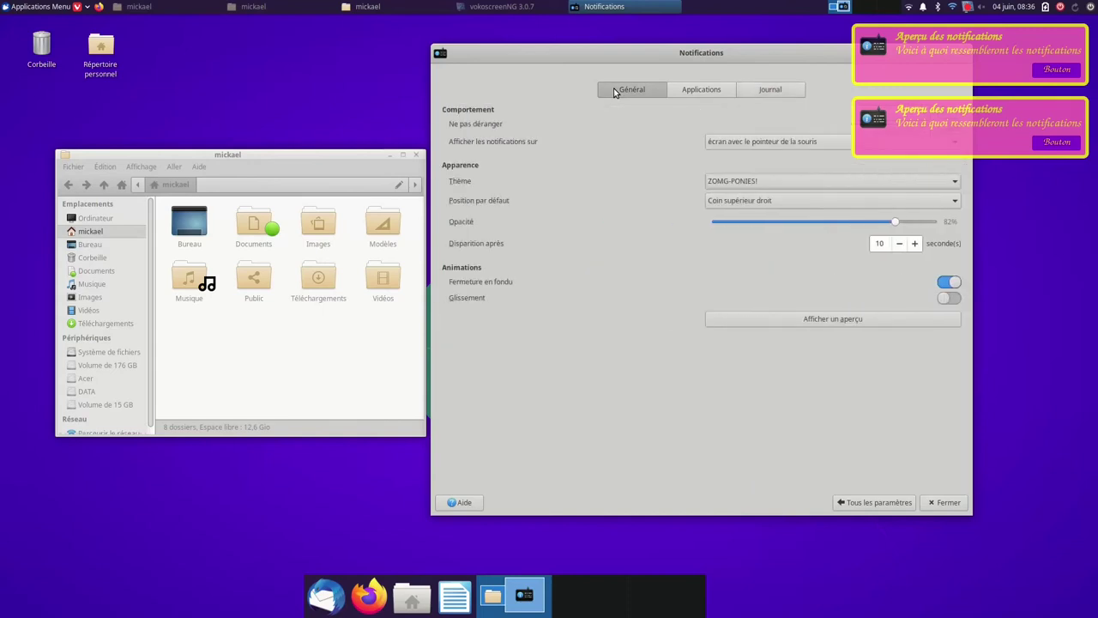
Step: Set the notification theme to Greybird and return to the overview of all settings
{"action": "left_click", "coordinate": [827, 184]}
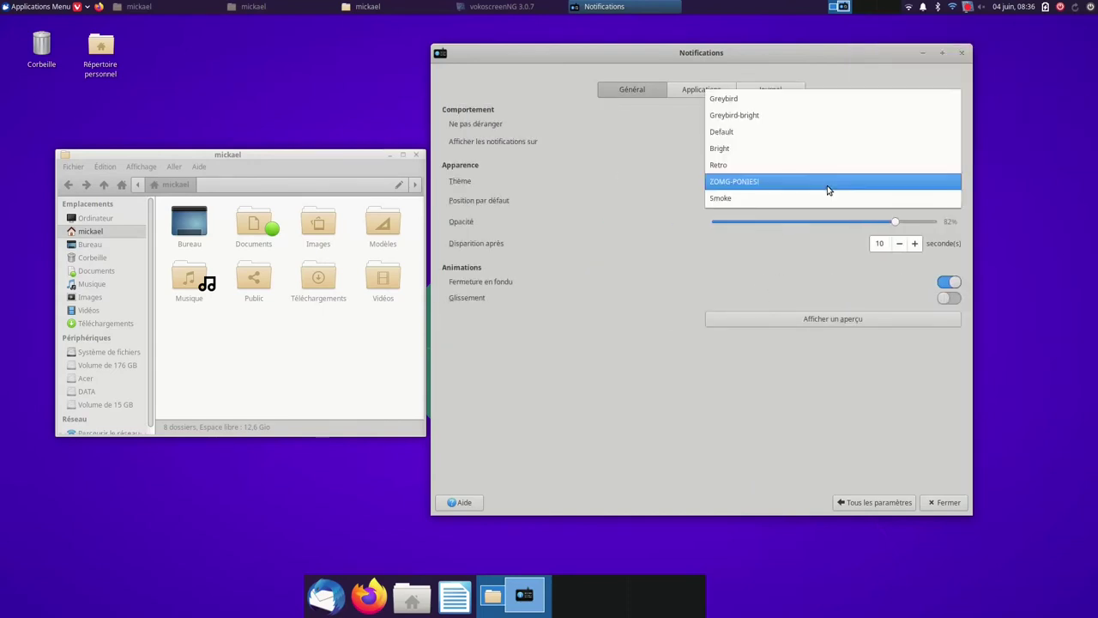
{"action": "left_click", "coordinate": [767, 103]}
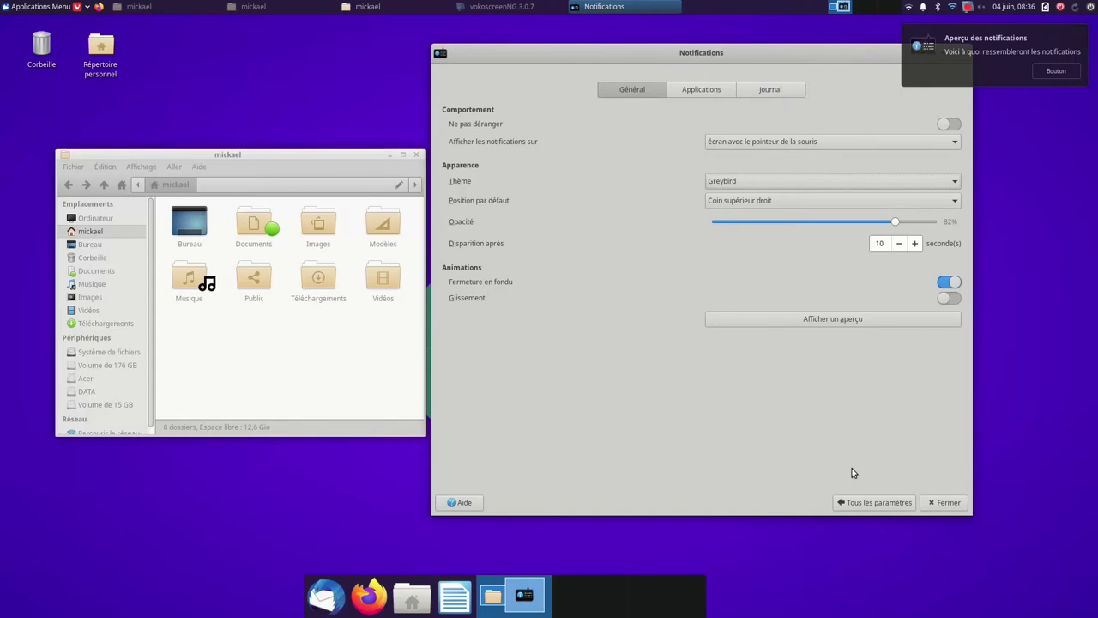
{"action": "left_click", "coordinate": [855, 505]}
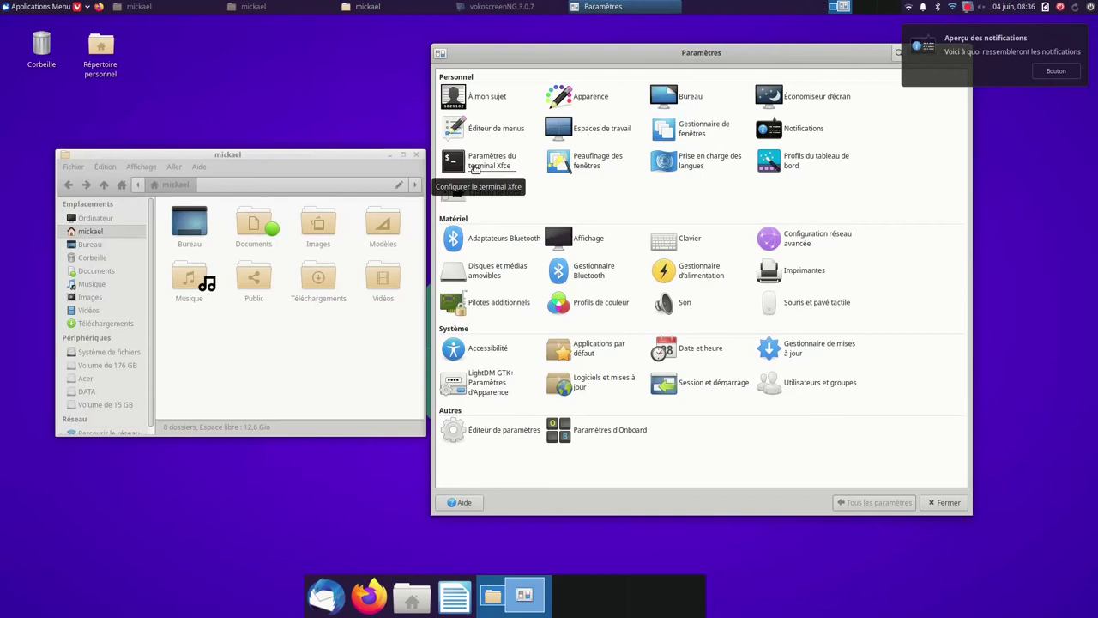
Step: Look through the window tweaks for navigation, focus, accessibility, workspaces, placement and compositor, and return to the overview of all settings
{"action": "left_click", "coordinate": [580, 161]}
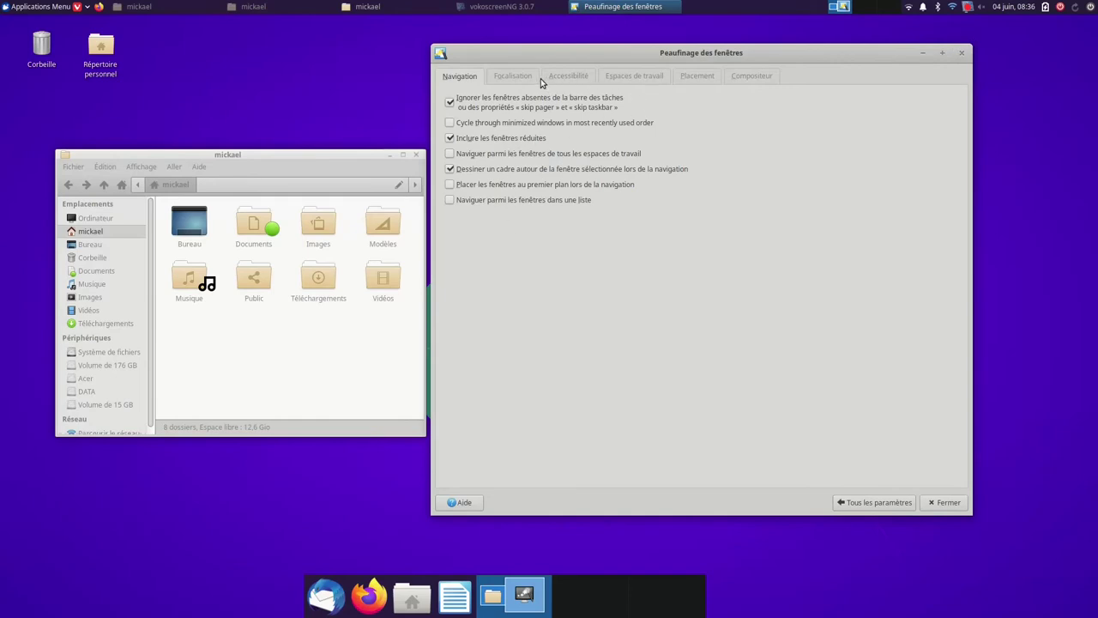
{"action": "left_click", "coordinate": [512, 78]}
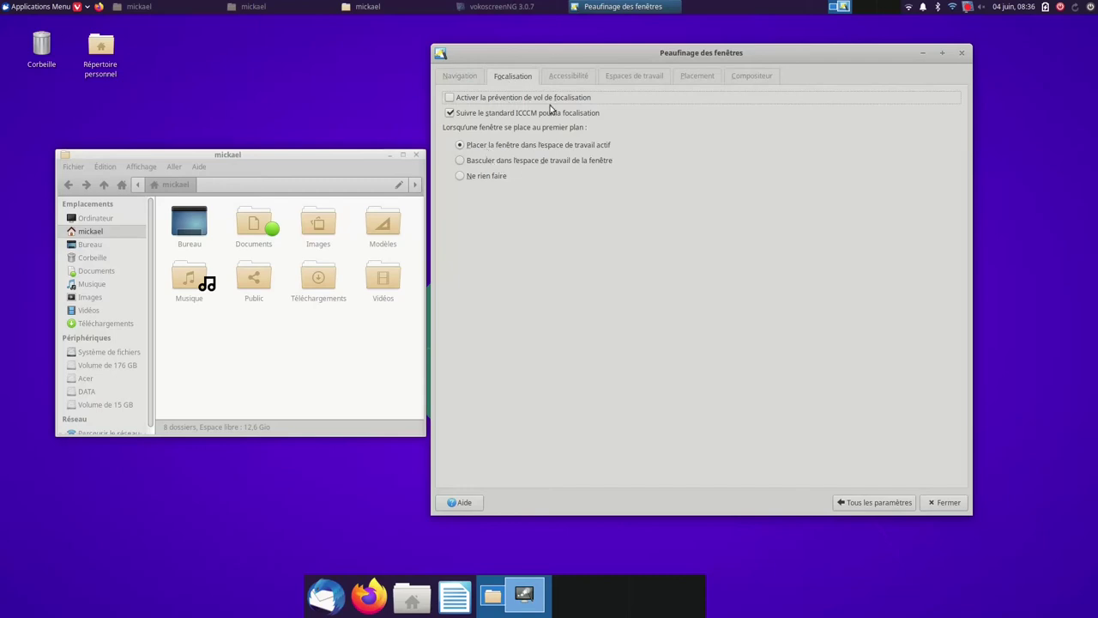
{"action": "left_click", "coordinate": [568, 77]}
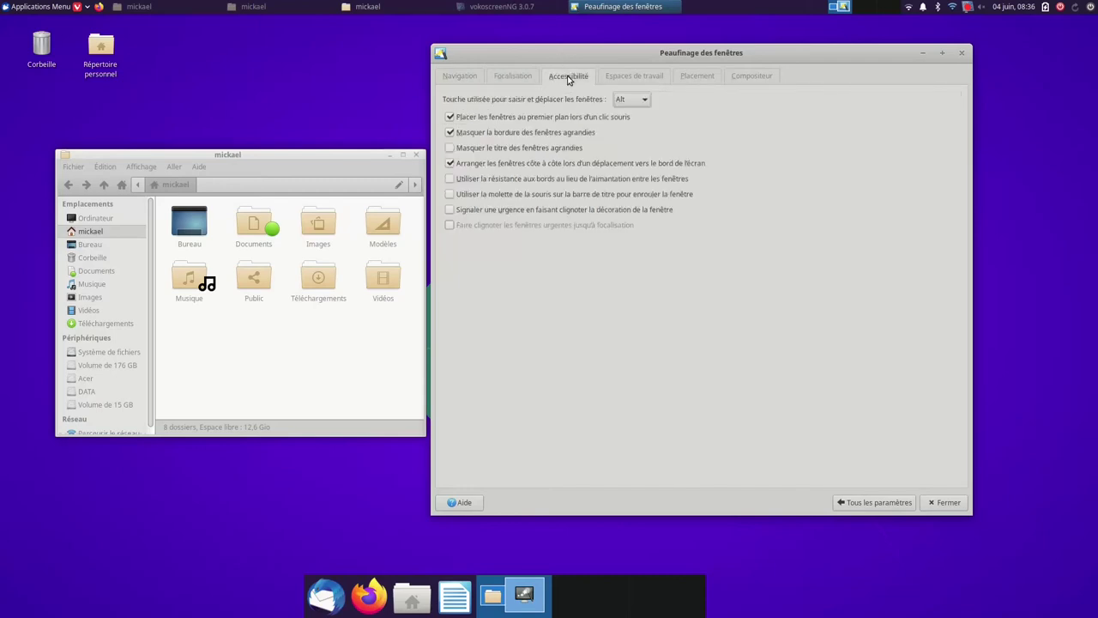
{"action": "left_click", "coordinate": [621, 79]}
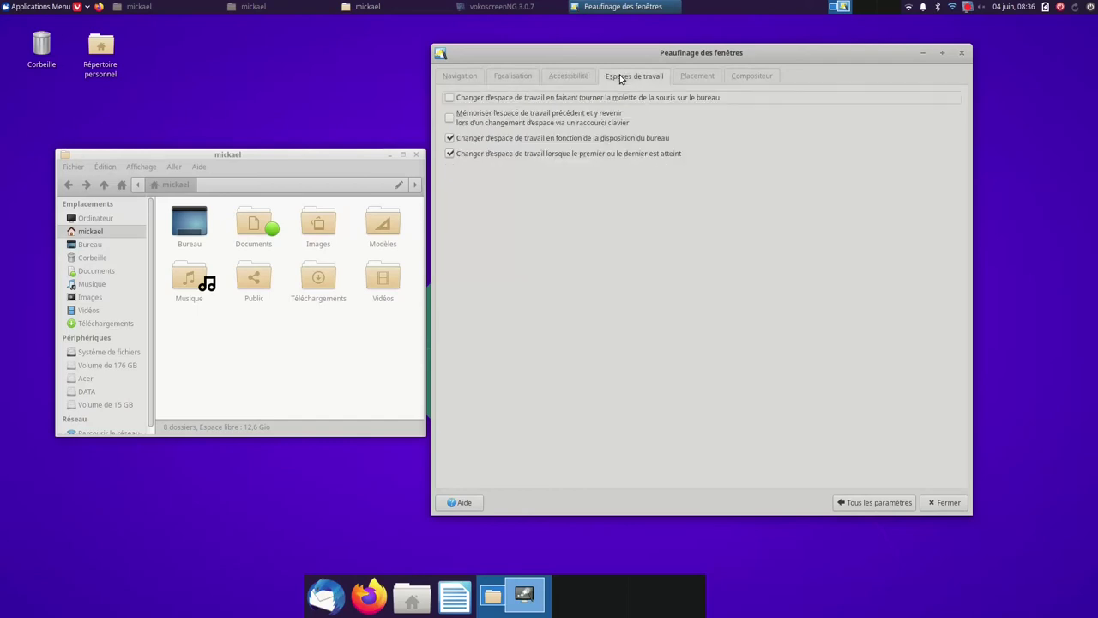
{"action": "left_click", "coordinate": [695, 78]}
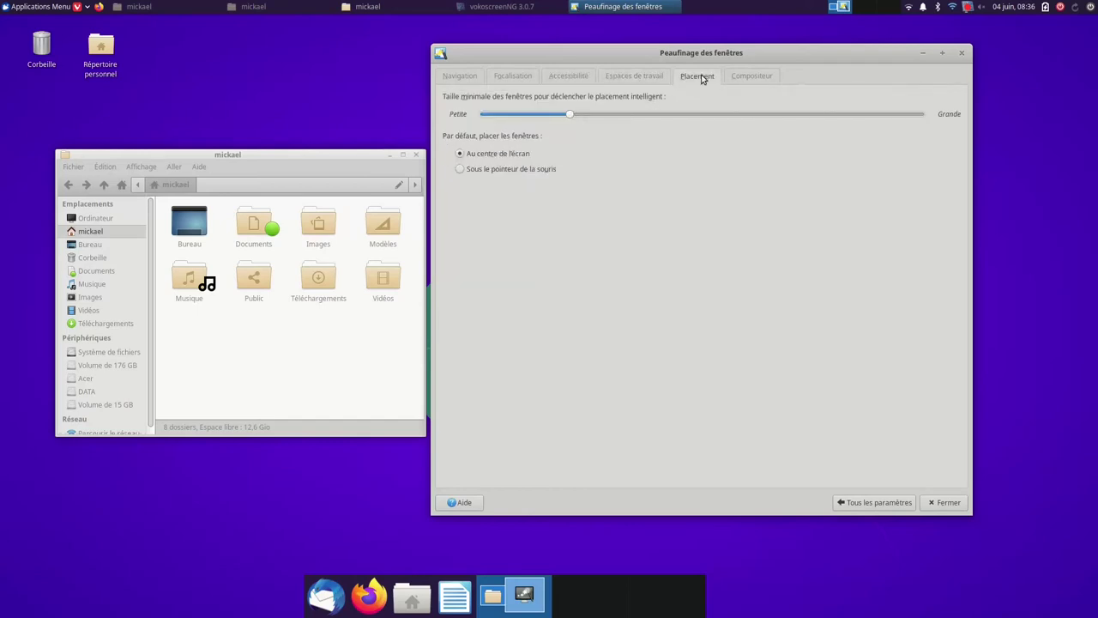
{"action": "left_click", "coordinate": [740, 78]}
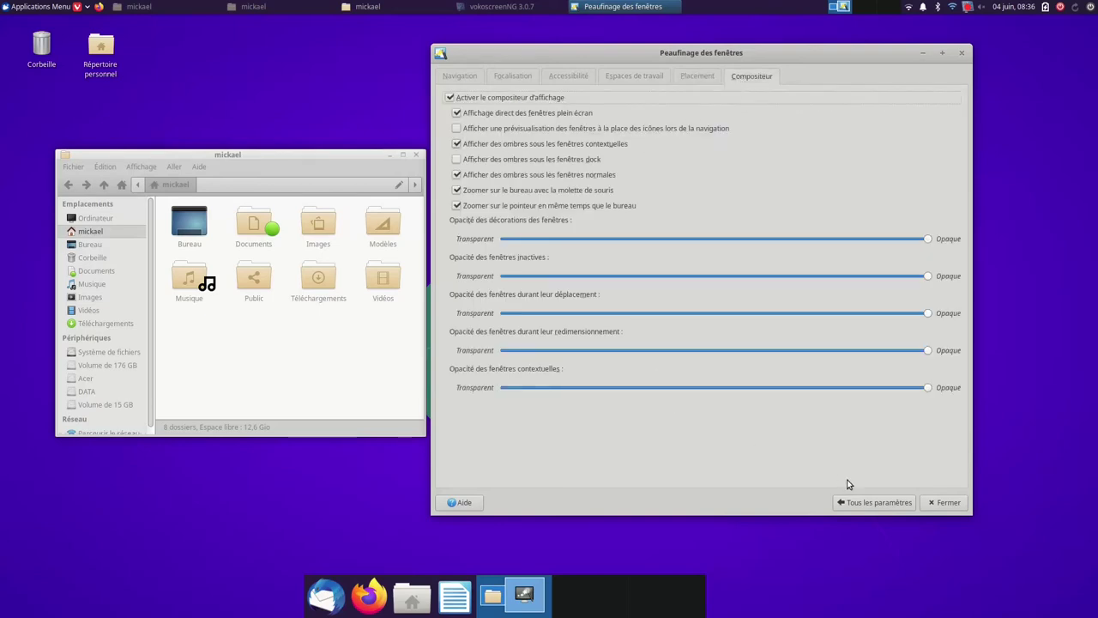
{"action": "left_click", "coordinate": [866, 503]}
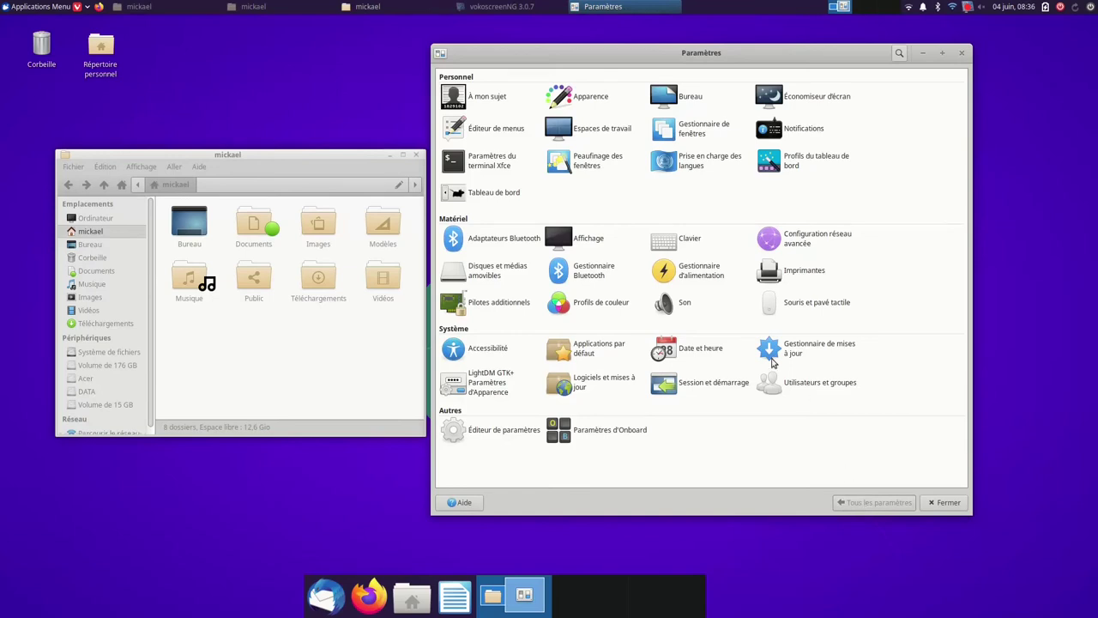
Step: Look at the saved panel profiles and the general and advanced display settings, and return to the overview of all settings
{"action": "left_click", "coordinate": [800, 169]}
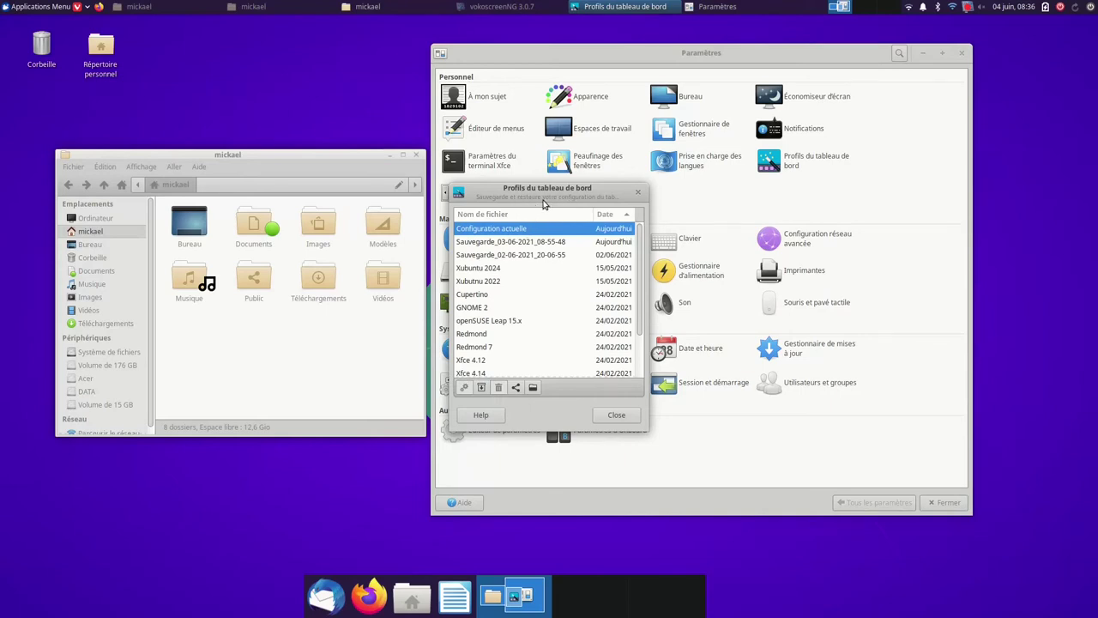
{"action": "left_click", "coordinate": [616, 416]}
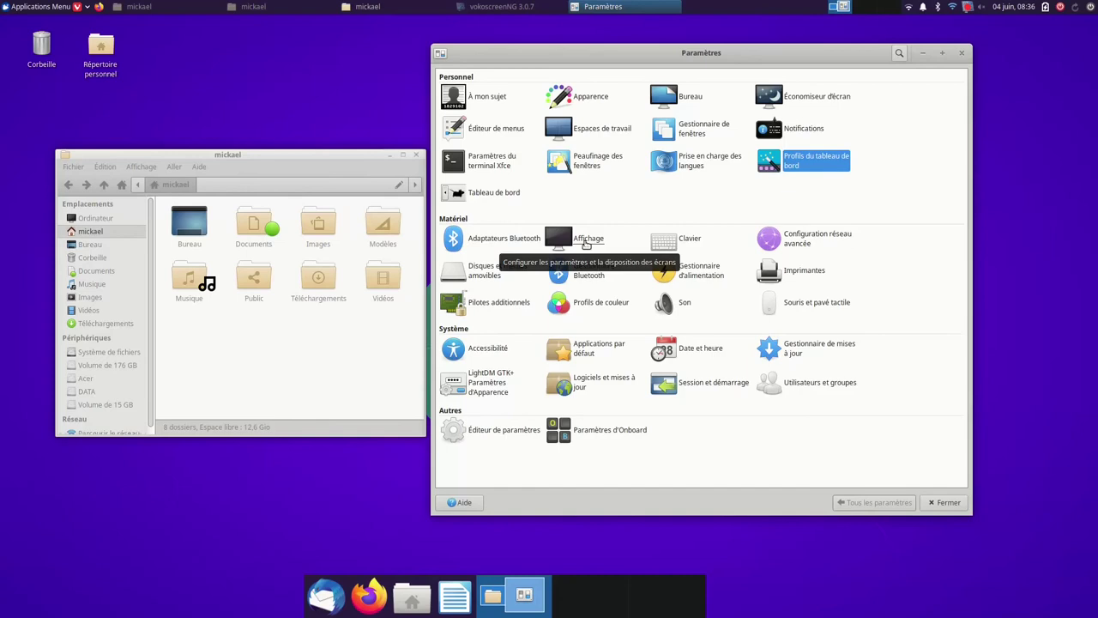
{"action": "left_click", "coordinate": [586, 244]}
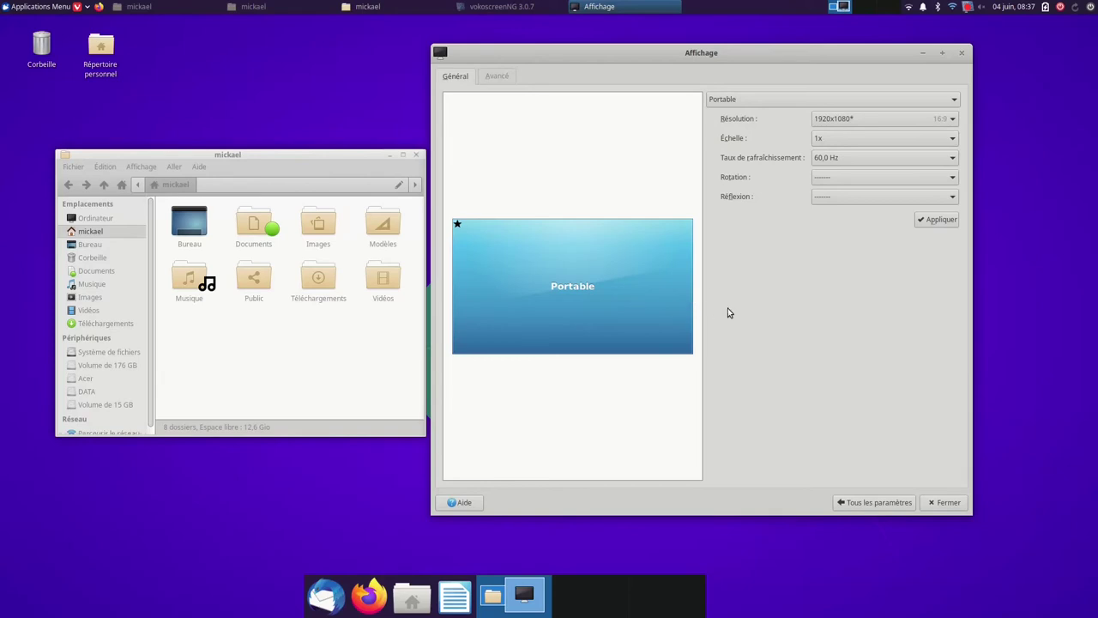
{"action": "left_click", "coordinate": [490, 78]}
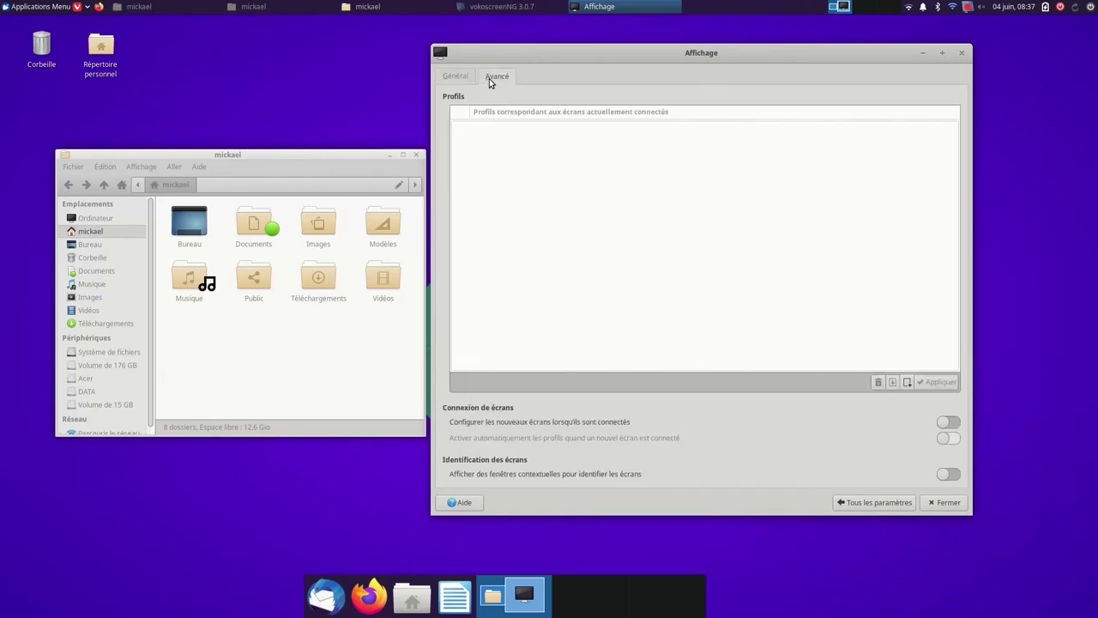
{"action": "left_click", "coordinate": [875, 502]}
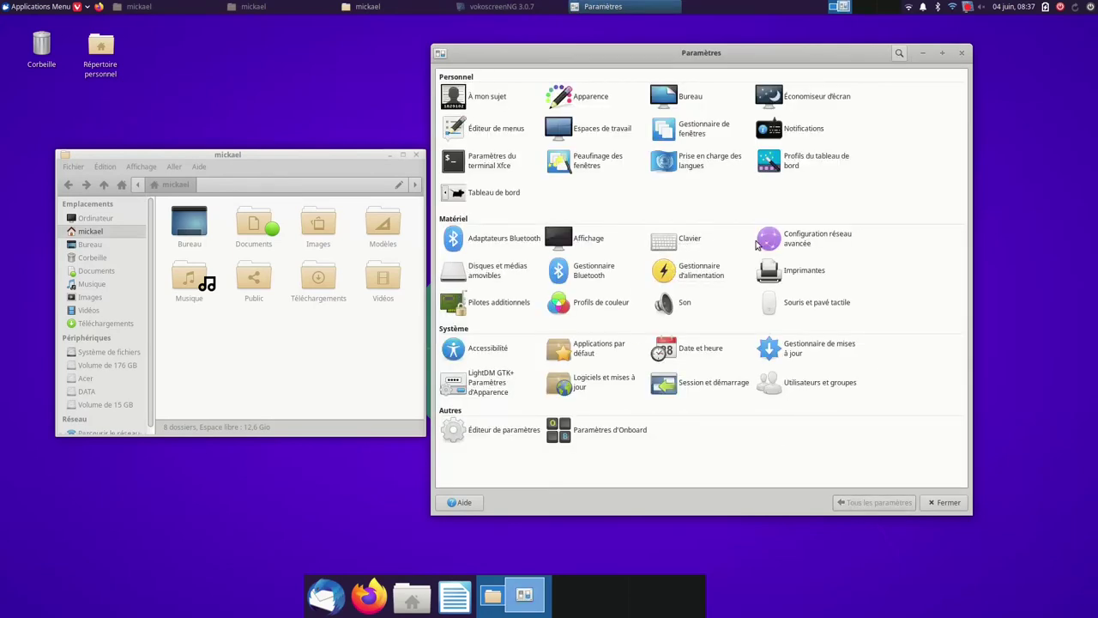
Step: Inspect the Wi-Fi and security settings of the Freebox-Linux connection in the advanced network configuration, without saving, and close it
{"action": "left_click", "coordinate": [792, 245]}
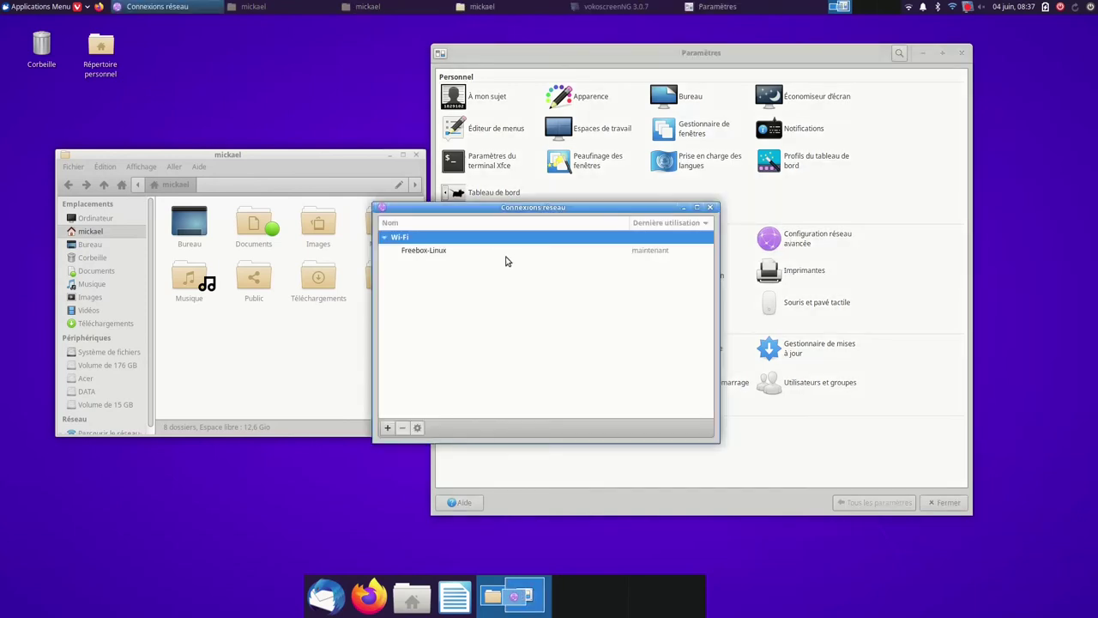
{"action": "left_click", "coordinate": [444, 251]}
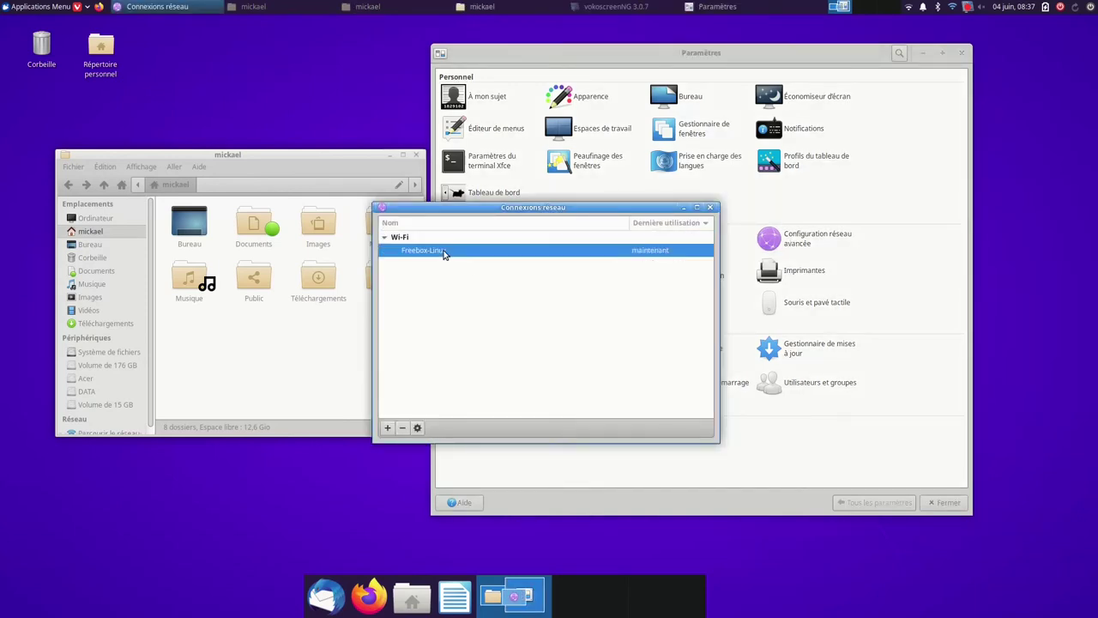
{"action": "left_click", "coordinate": [418, 427]}
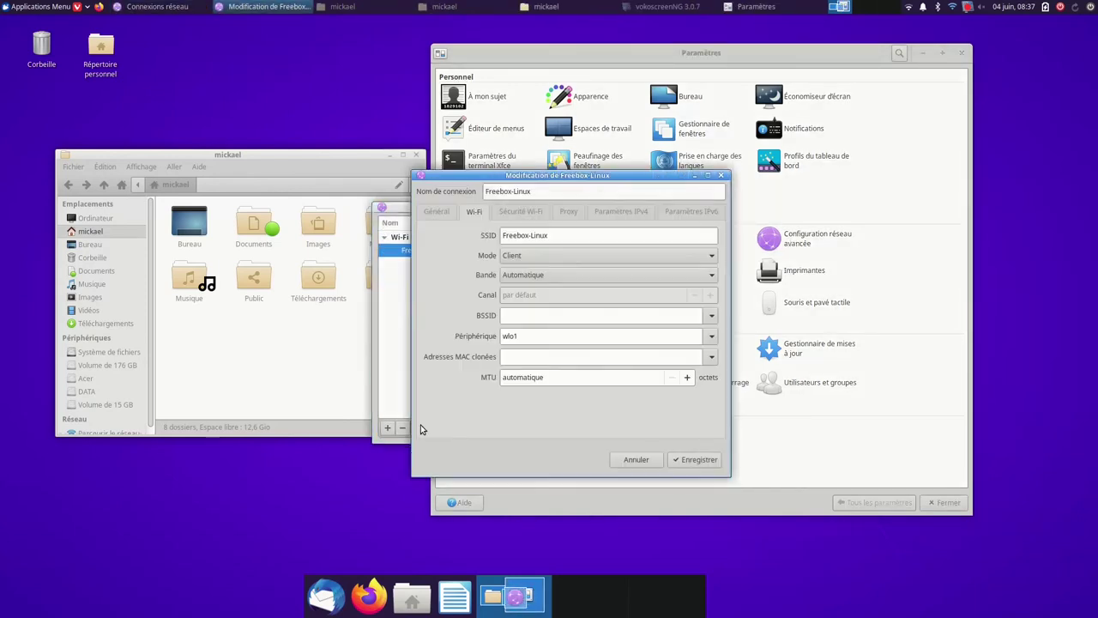
{"action": "left_click", "coordinate": [523, 212]}
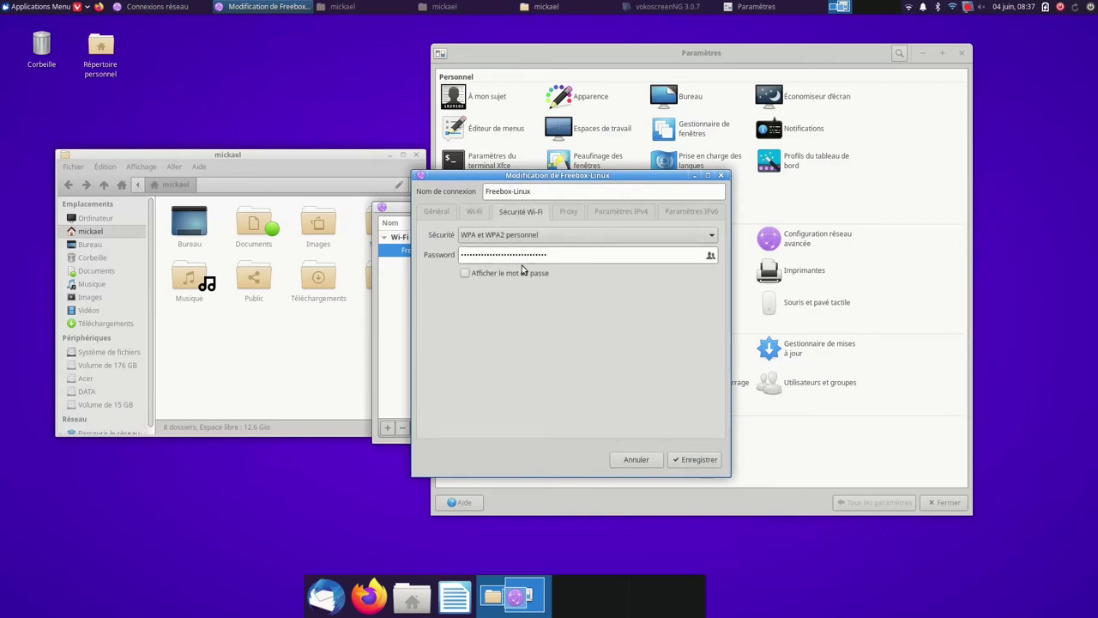
{"action": "left_click", "coordinate": [636, 461]}
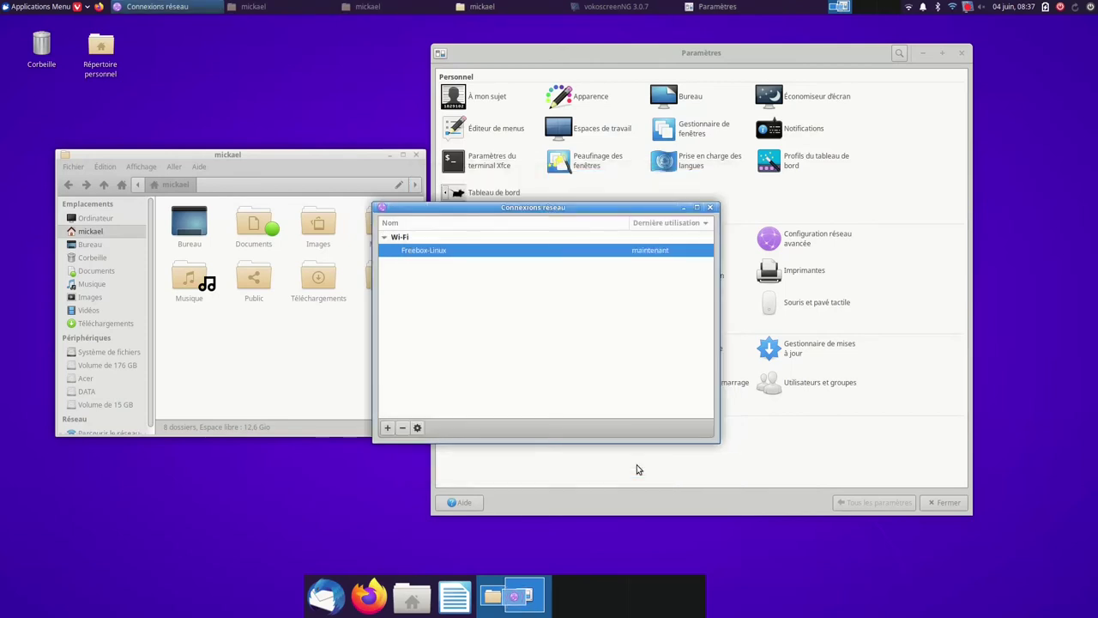
{"action": "left_click", "coordinate": [709, 208]}
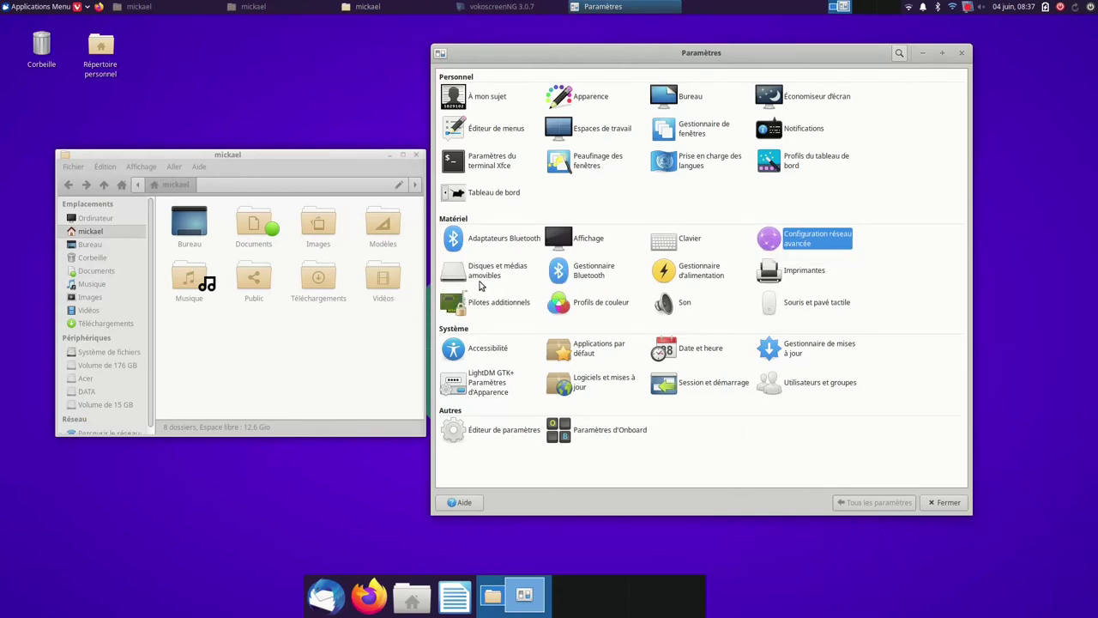
Step: Look through the removable drive settings for storage, multimedia, cameras, printers and input devices, and return to the overview of all settings
{"action": "left_click", "coordinate": [480, 279]}
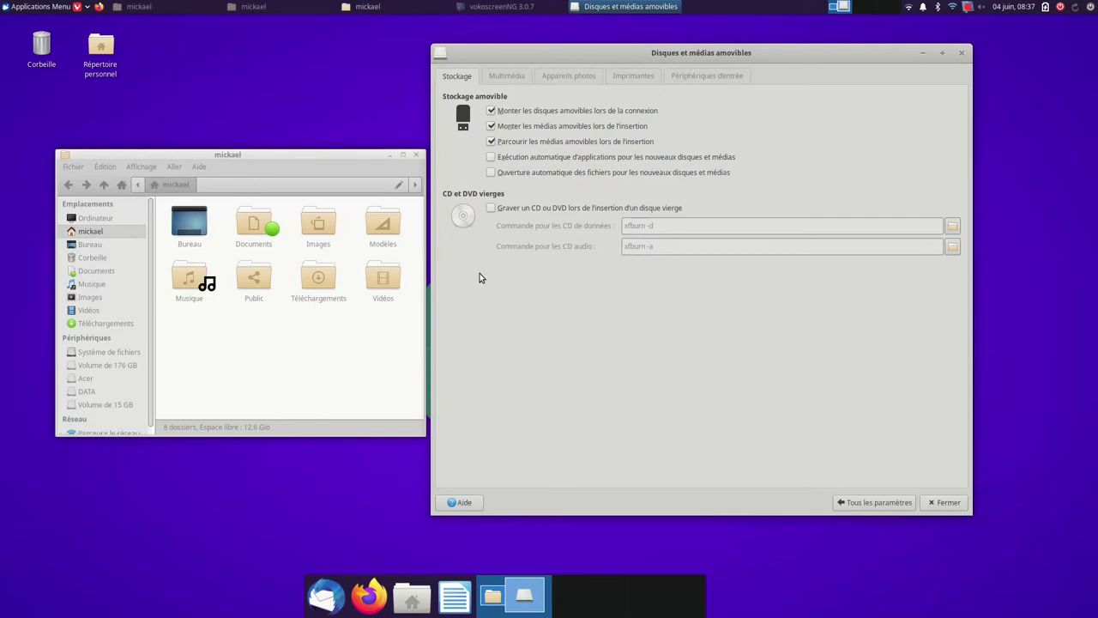
{"action": "left_click", "coordinate": [507, 77]}
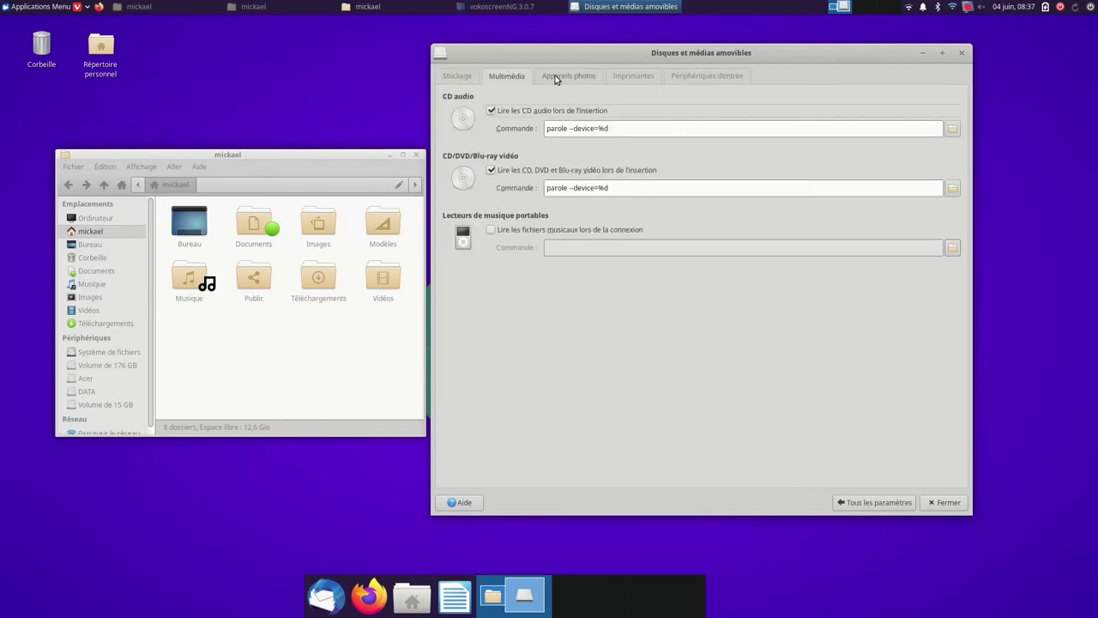
{"action": "left_click", "coordinate": [555, 79]}
{"action": "left_click", "coordinate": [631, 79]}
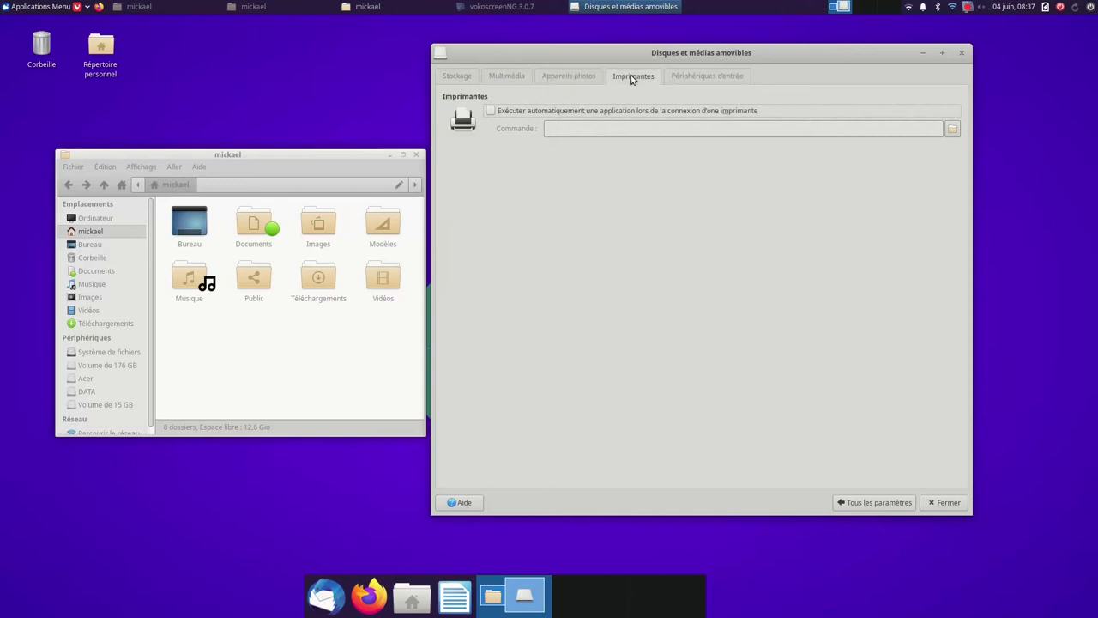
{"action": "left_click", "coordinate": [700, 75]}
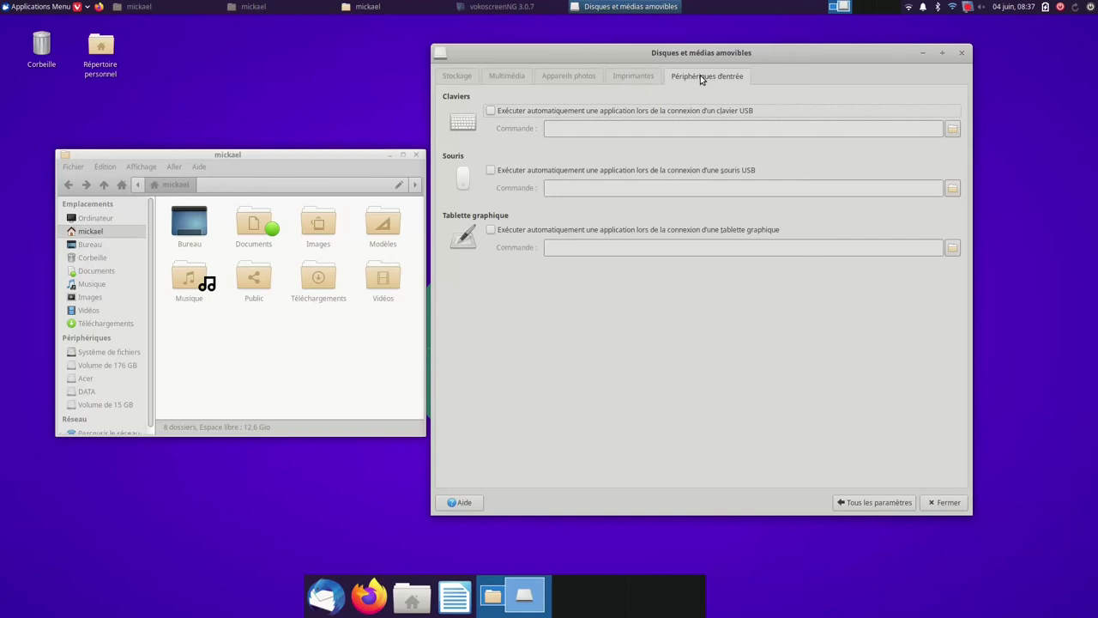
{"action": "left_click", "coordinate": [849, 501]}
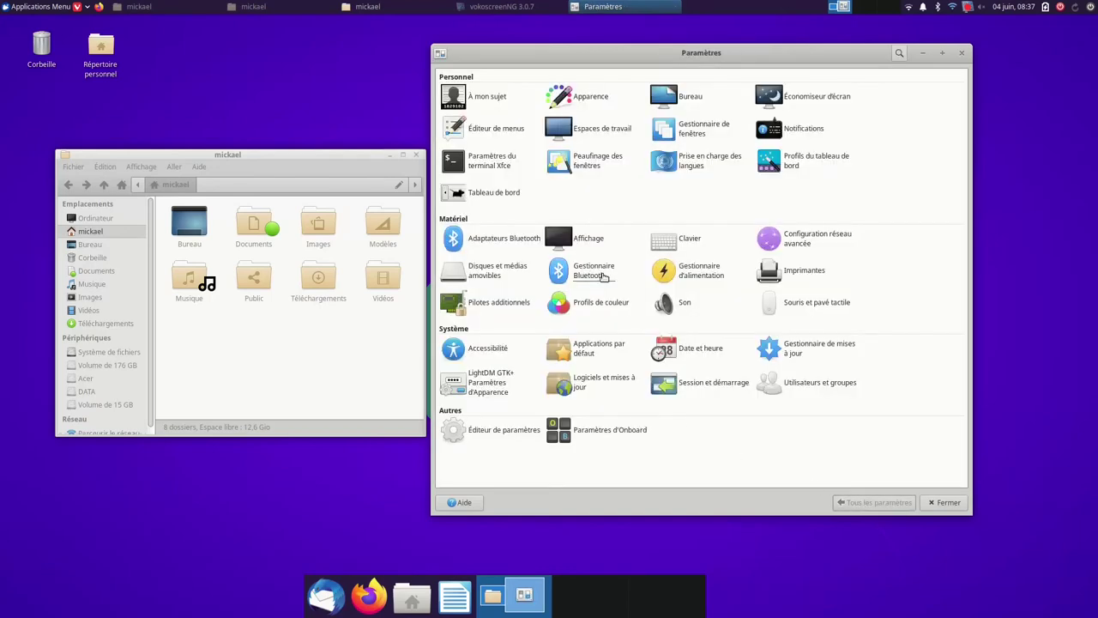
Step: Look at the power manager's general, system and display settings, and return to the overview of all settings
{"action": "left_click", "coordinate": [681, 273]}
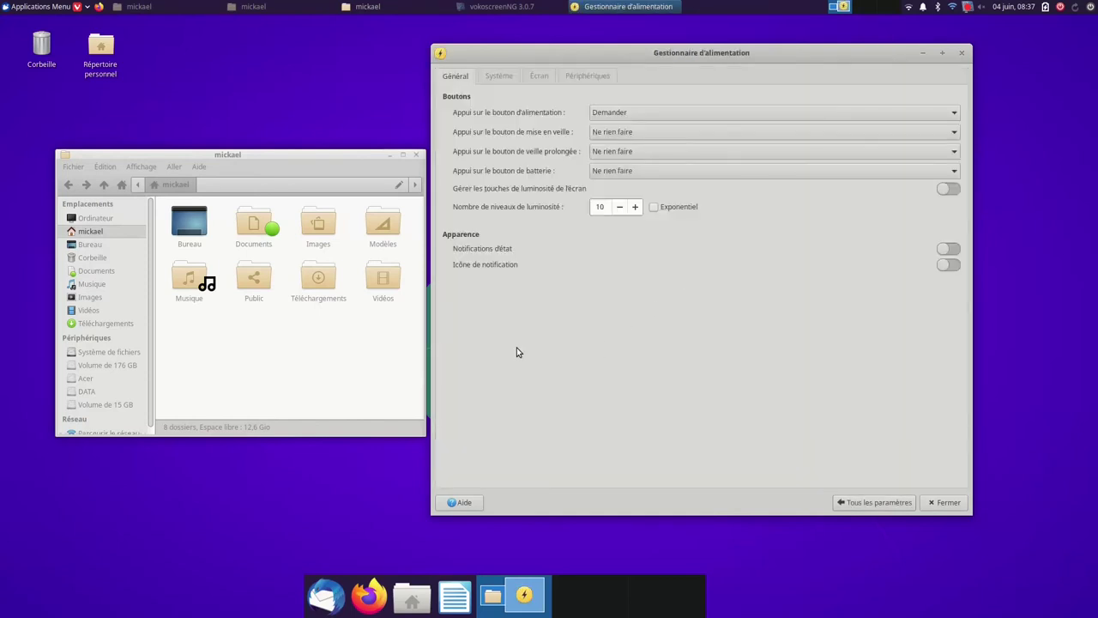
{"action": "left_click", "coordinate": [499, 77]}
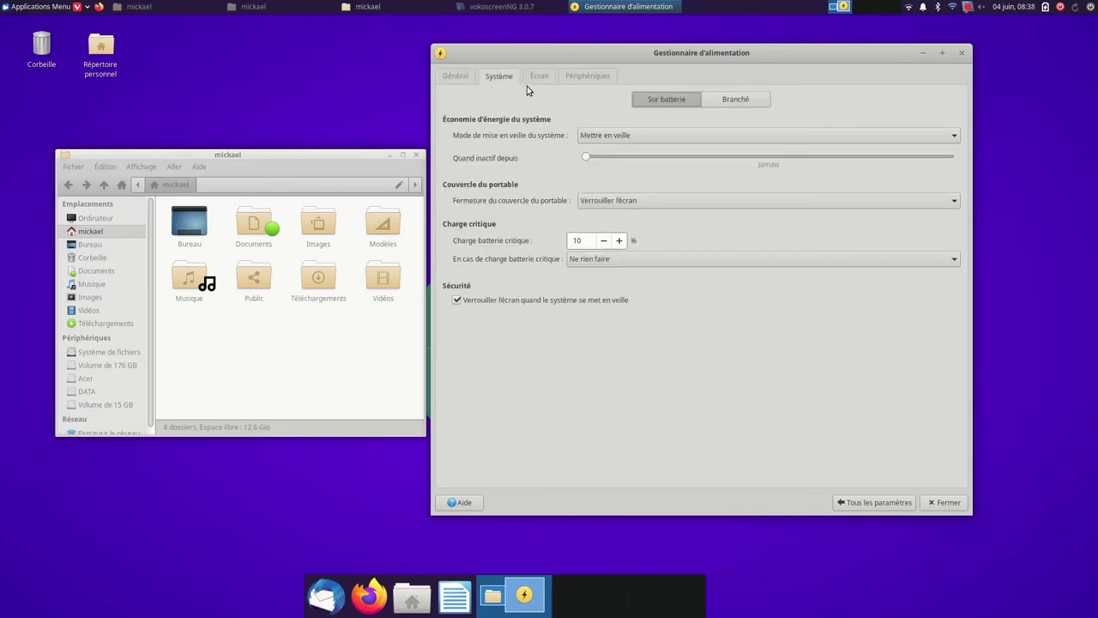
{"action": "left_click", "coordinate": [539, 77]}
{"action": "left_click", "coordinate": [502, 77]}
{"action": "left_click", "coordinate": [872, 504]}
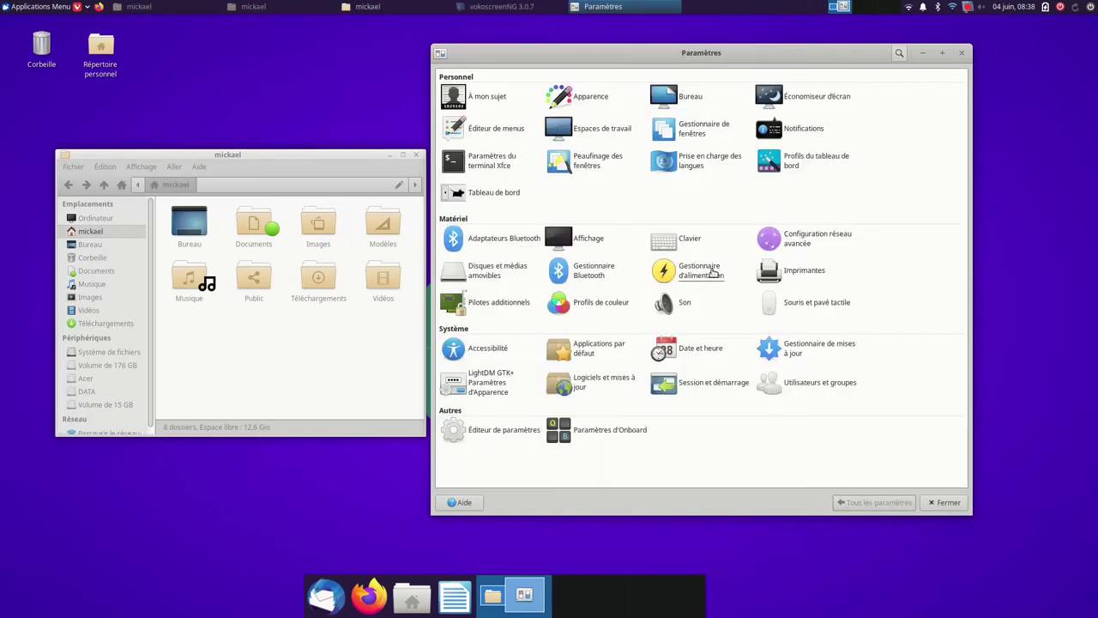
Step: Look at the screensaver settings, enable the screen lock, and return to the overview of all settings
{"action": "left_click", "coordinate": [768, 97]}
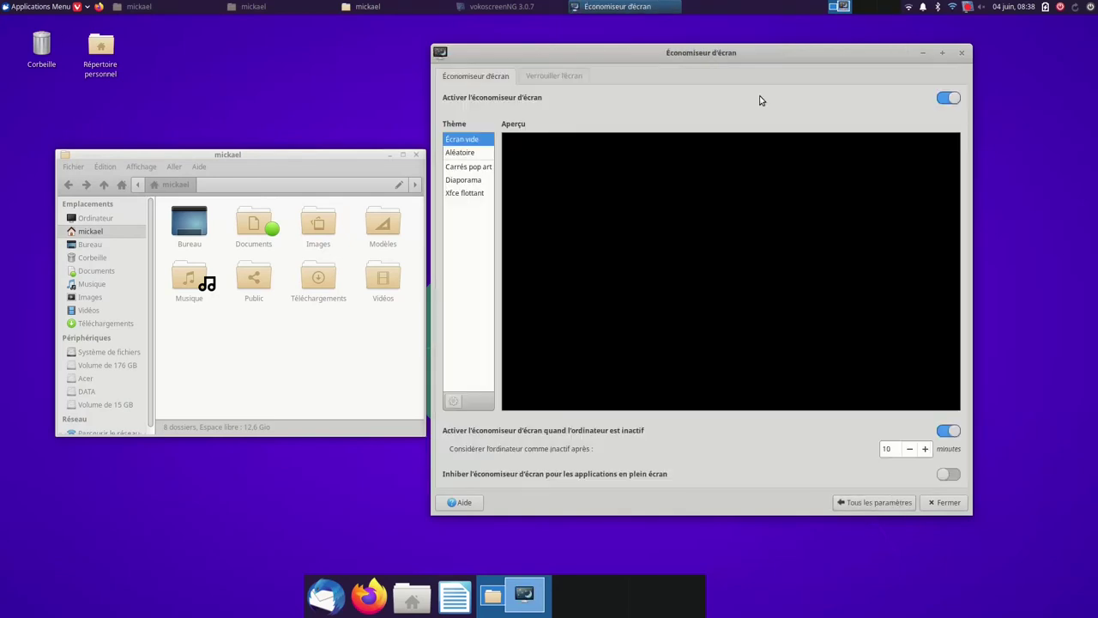
{"action": "left_click", "coordinate": [556, 79]}
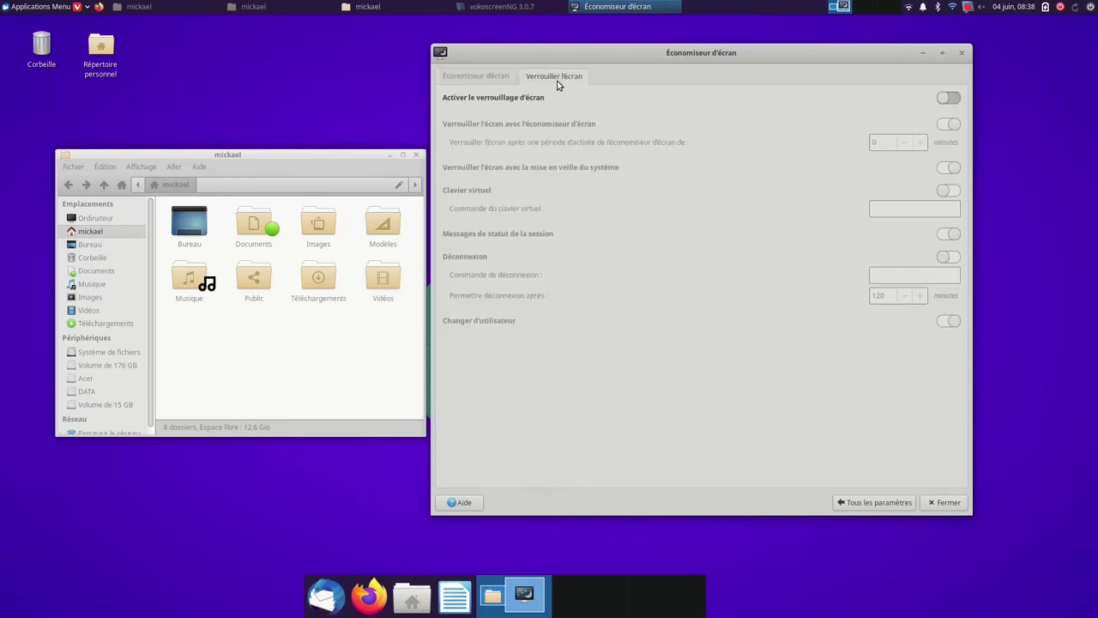
{"action": "left_click", "coordinate": [959, 96]}
{"action": "left_click", "coordinate": [880, 503]}
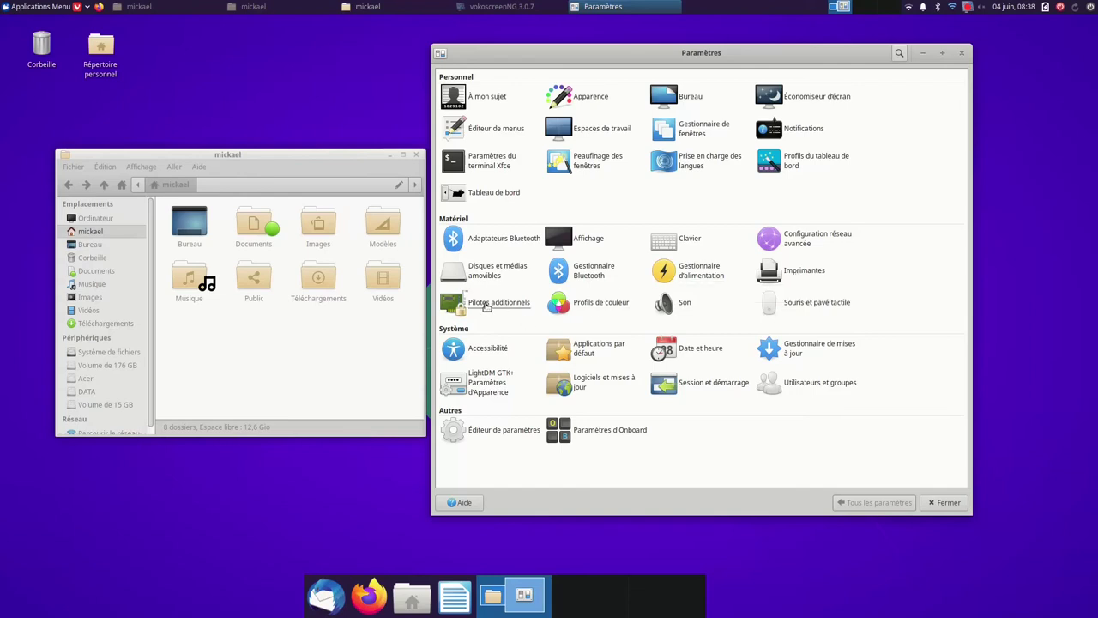
Step: Check the additional drivers, and look through the device, behaviour and cursor theme settings of the mouse and touchpad
{"action": "left_click", "coordinate": [486, 306]}
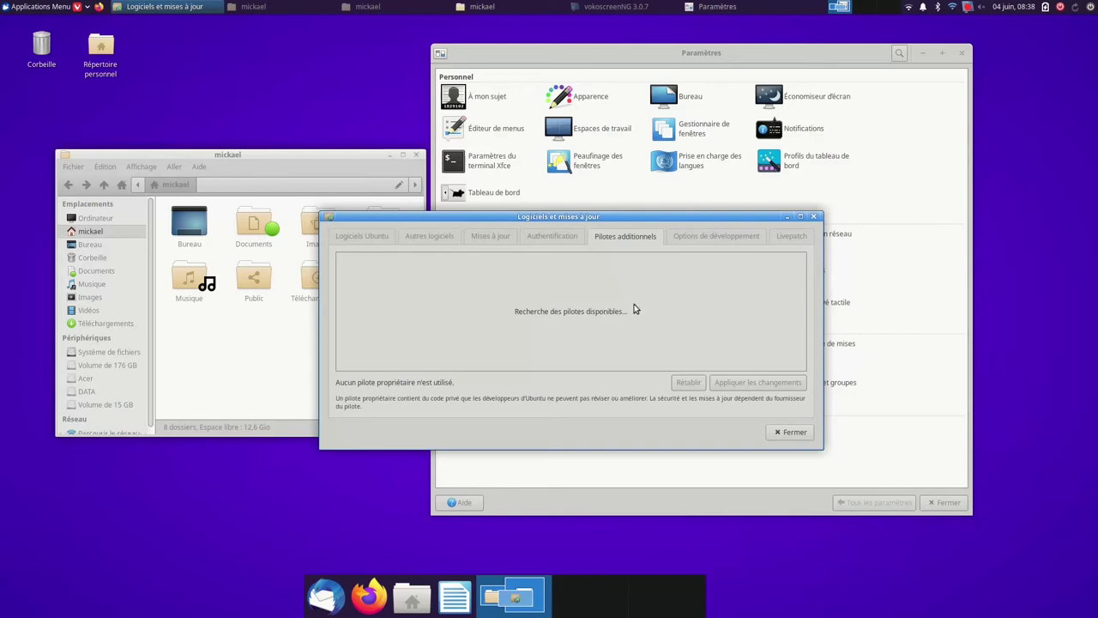
{"action": "left_click", "coordinate": [787, 433]}
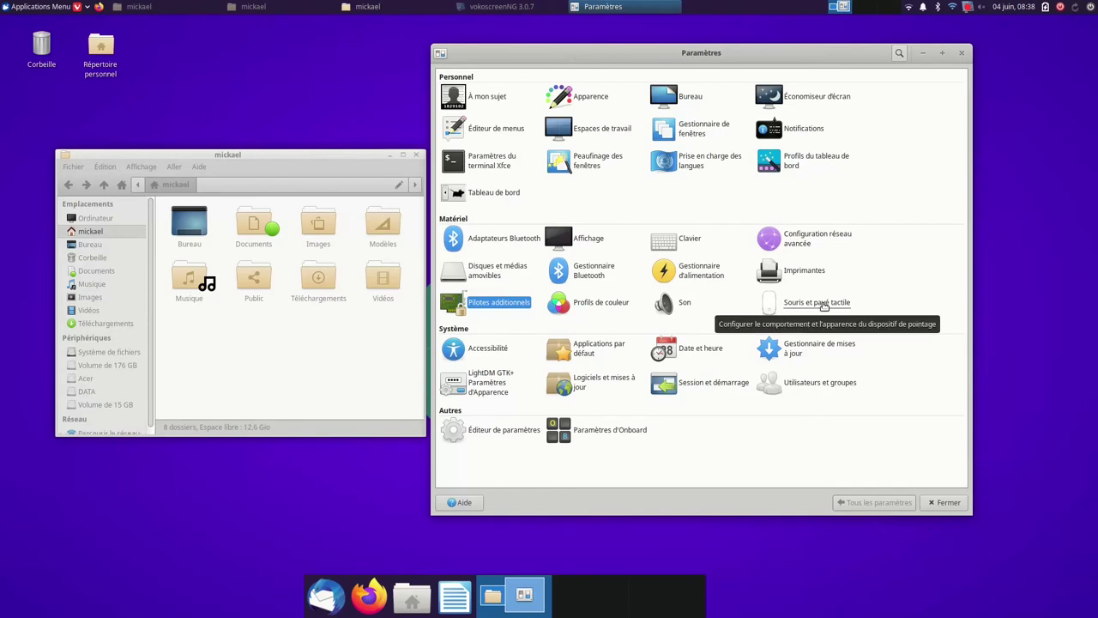
{"action": "left_click", "coordinate": [824, 306]}
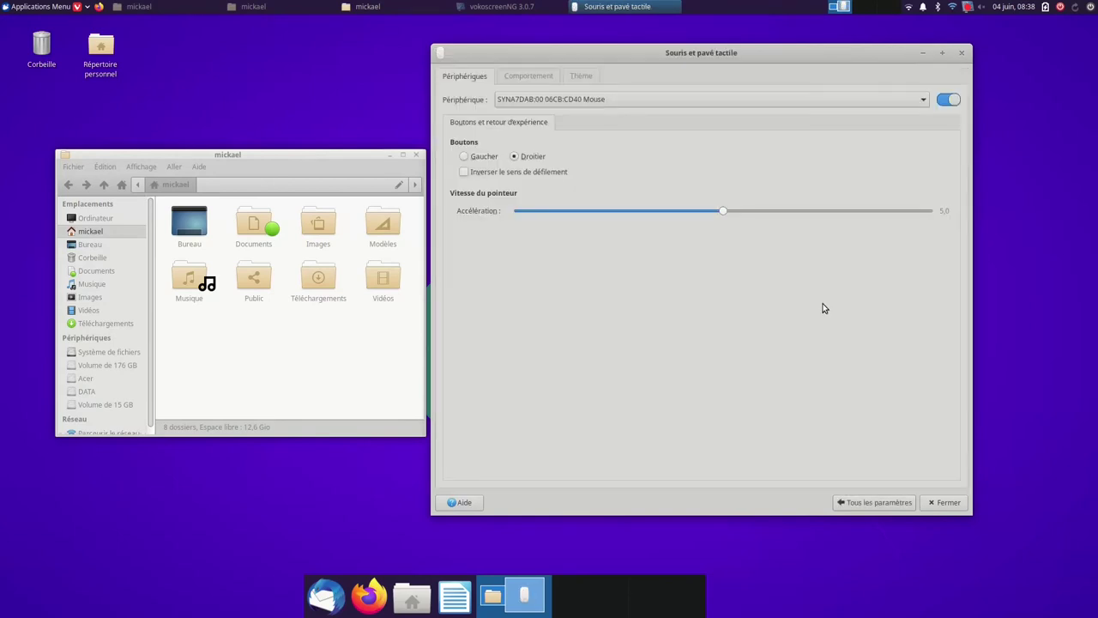
{"action": "left_click", "coordinate": [543, 83]}
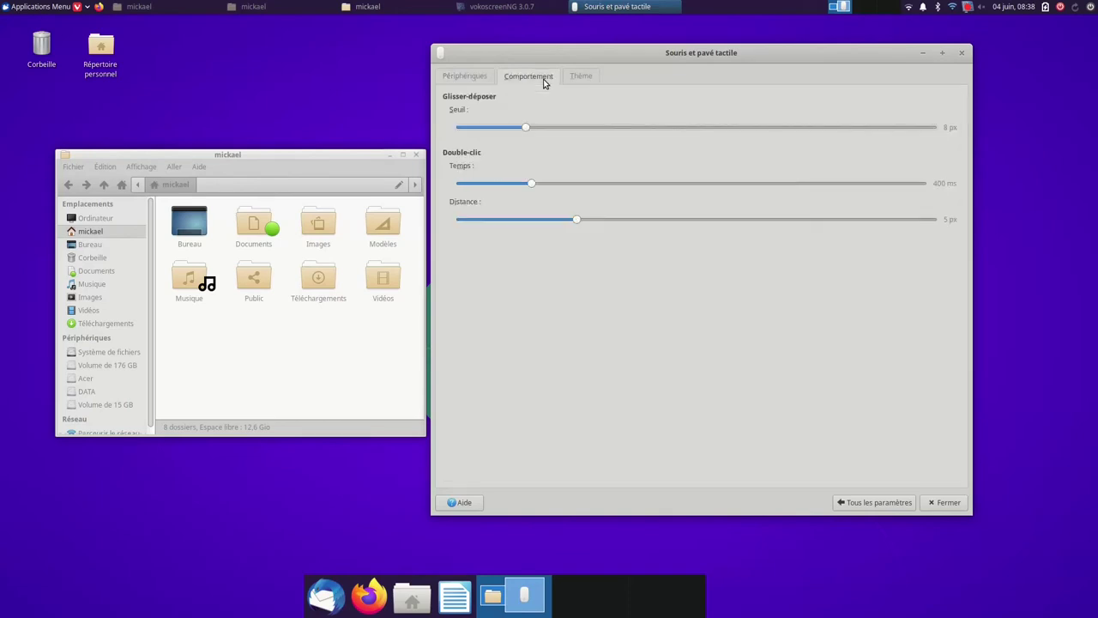
{"action": "left_click", "coordinate": [587, 75]}
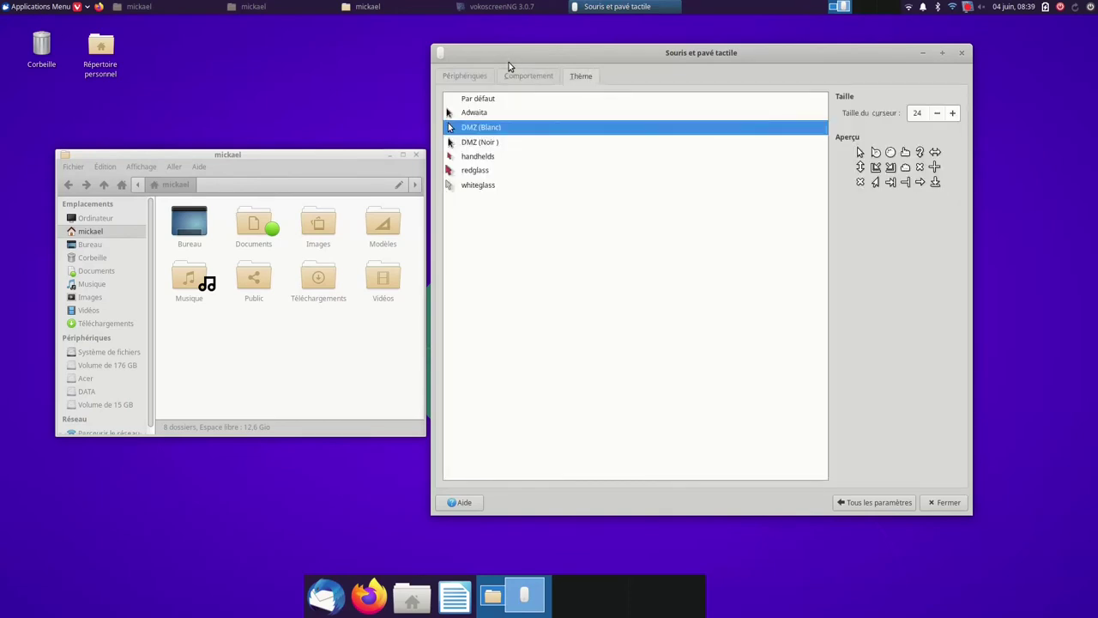
{"action": "left_click", "coordinate": [468, 75]}
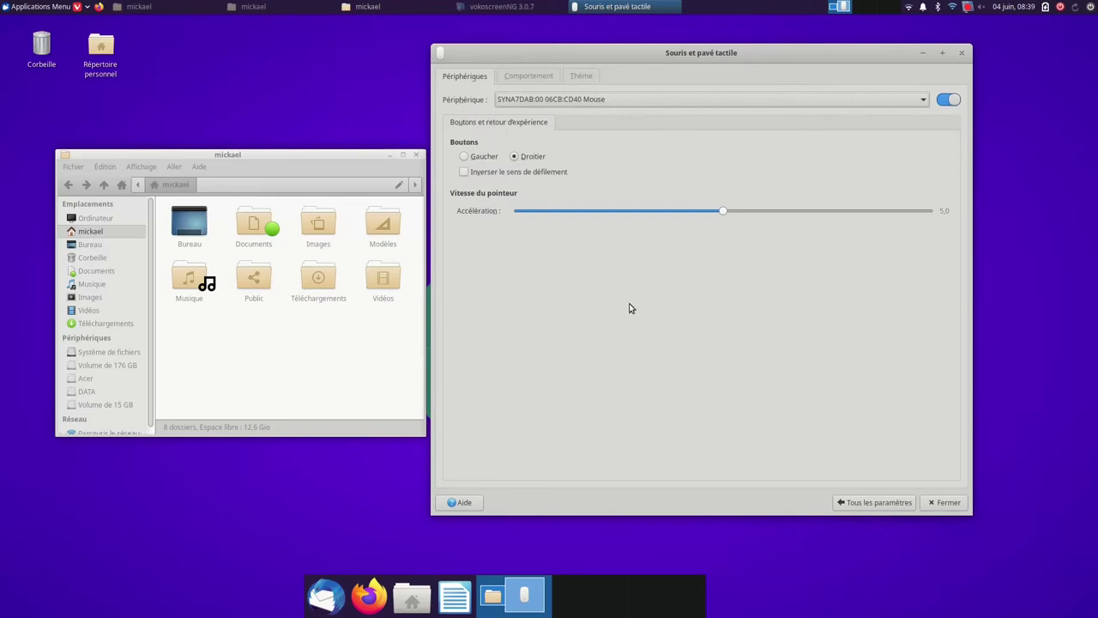
Step: Open the default applications settings and look at the web browser choices and the default utilities
{"action": "left_click", "coordinate": [882, 506]}
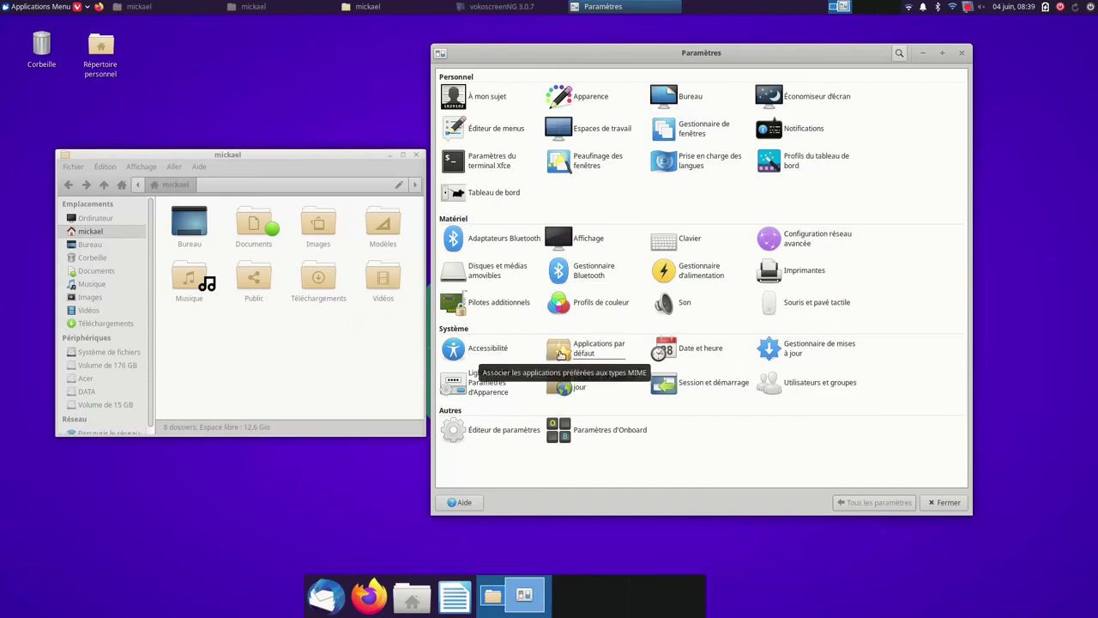
{"action": "left_click", "coordinate": [559, 352]}
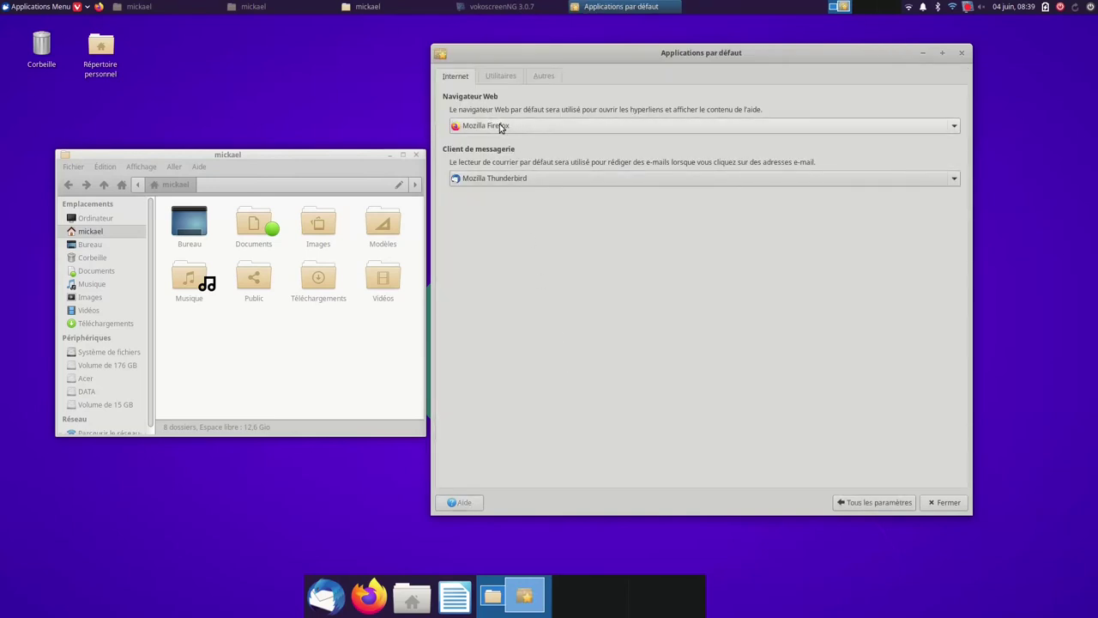
{"action": "left_click", "coordinate": [575, 122]}
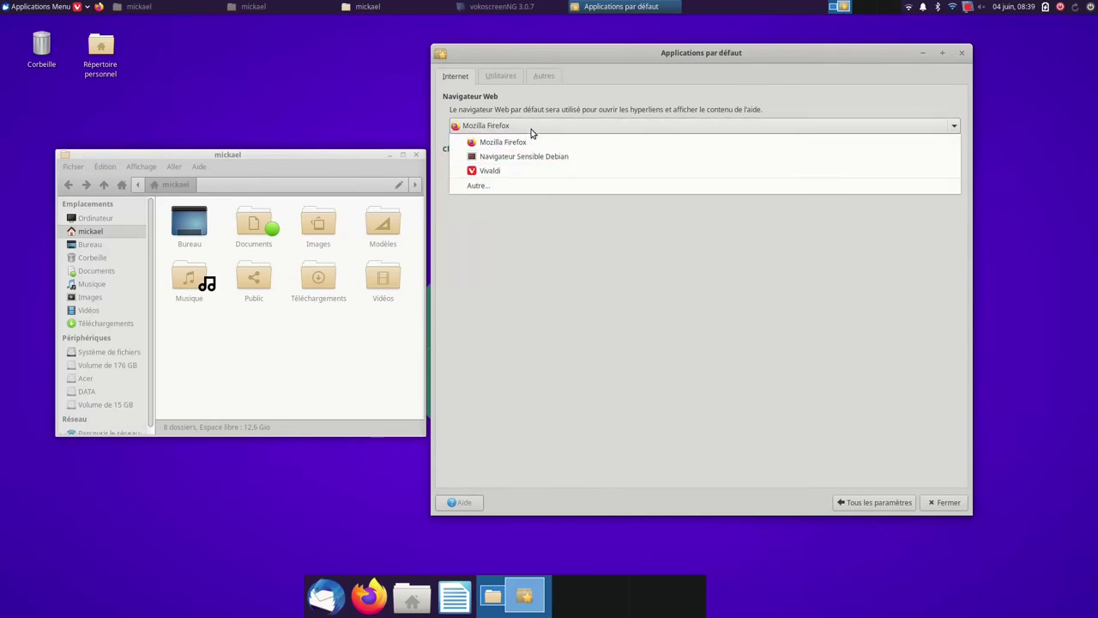
{"action": "left_click", "coordinate": [531, 130]}
{"action": "left_click", "coordinate": [500, 77]}
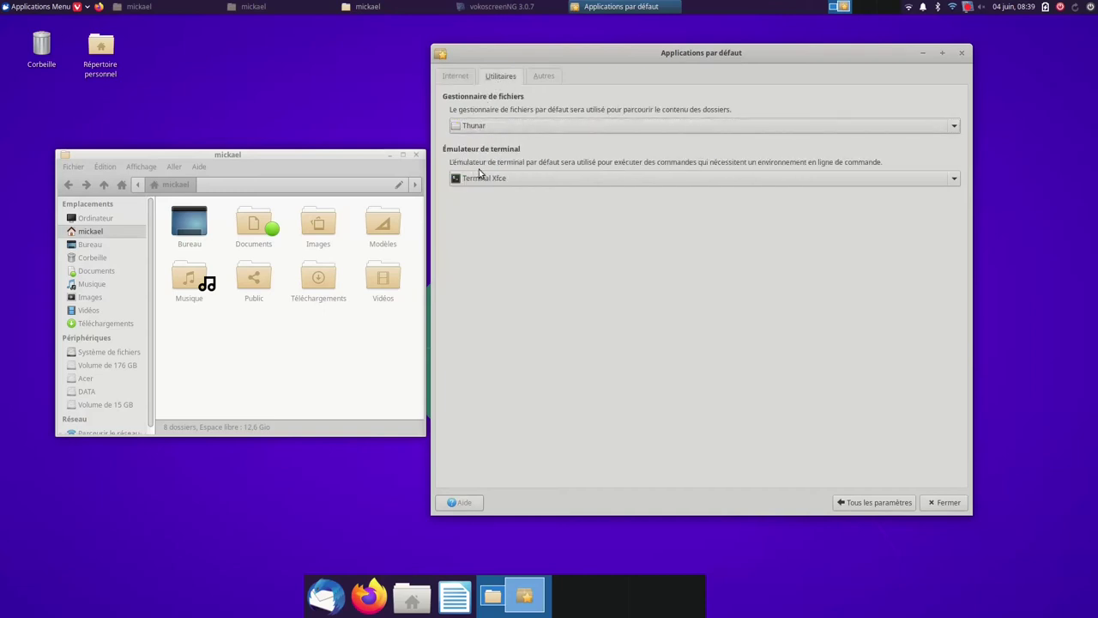
{"action": "left_click", "coordinate": [457, 77]}
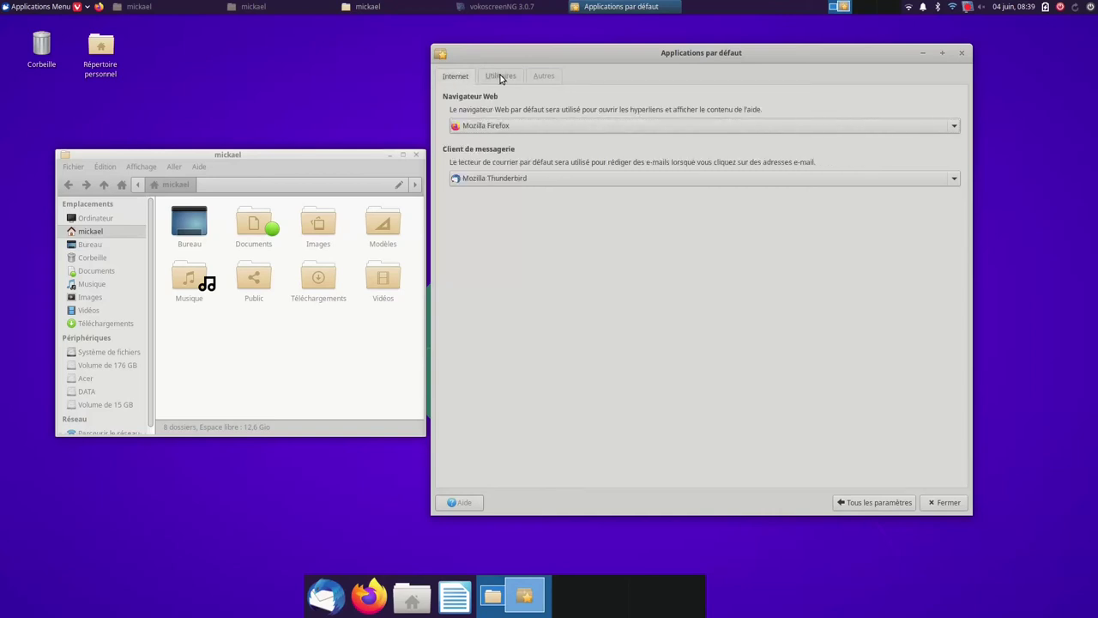
Step: Sort the MIME types by default application and set video/mp4 files to open with the VLC media player
{"action": "left_click", "coordinate": [539, 78]}
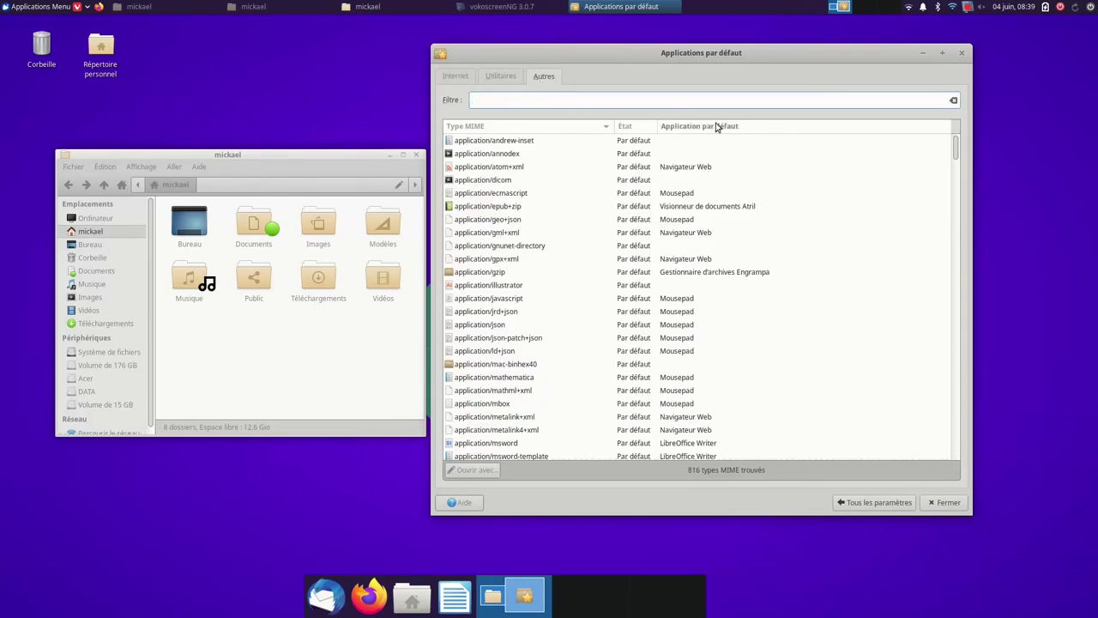
{"action": "left_click_drag", "start_coordinate": [957, 154], "coordinate": [957, 295]}
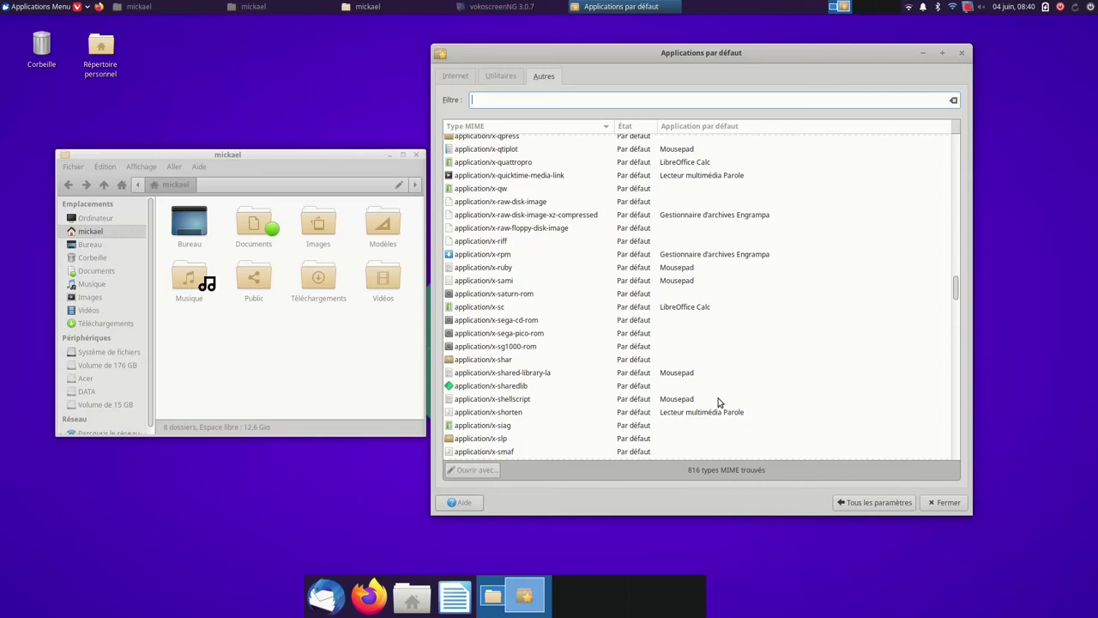
{"action": "scroll", "coordinate": [700, 411], "scroll_direction": "down", "scroll_amount": 10}
{"action": "left_click", "coordinate": [701, 127]}
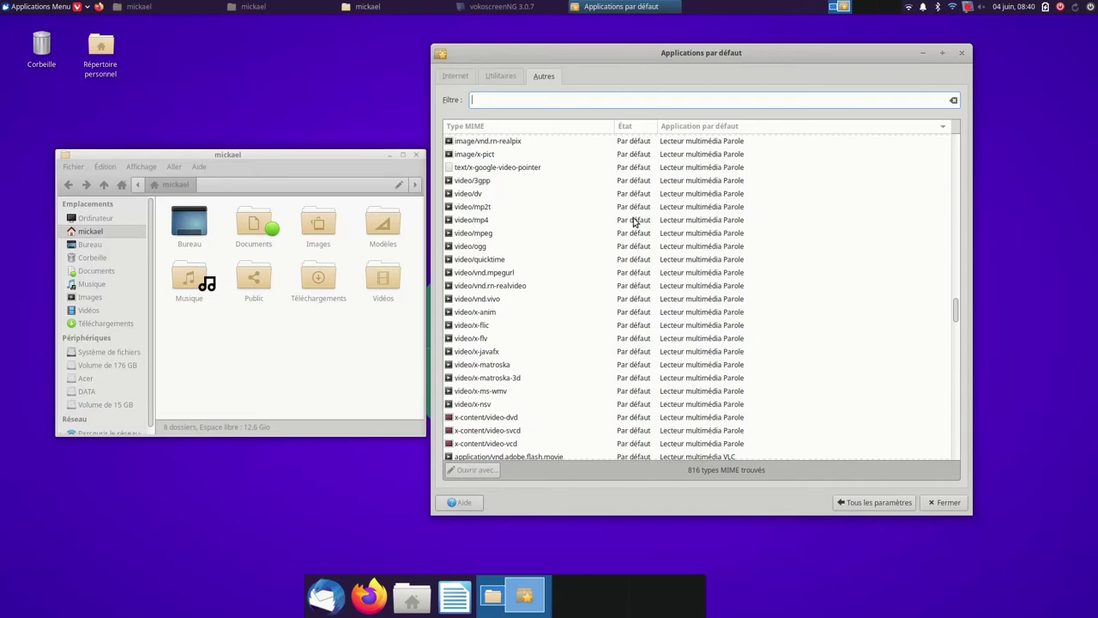
{"action": "left_click", "coordinate": [699, 220]}
{"action": "left_click", "coordinate": [699, 221]}
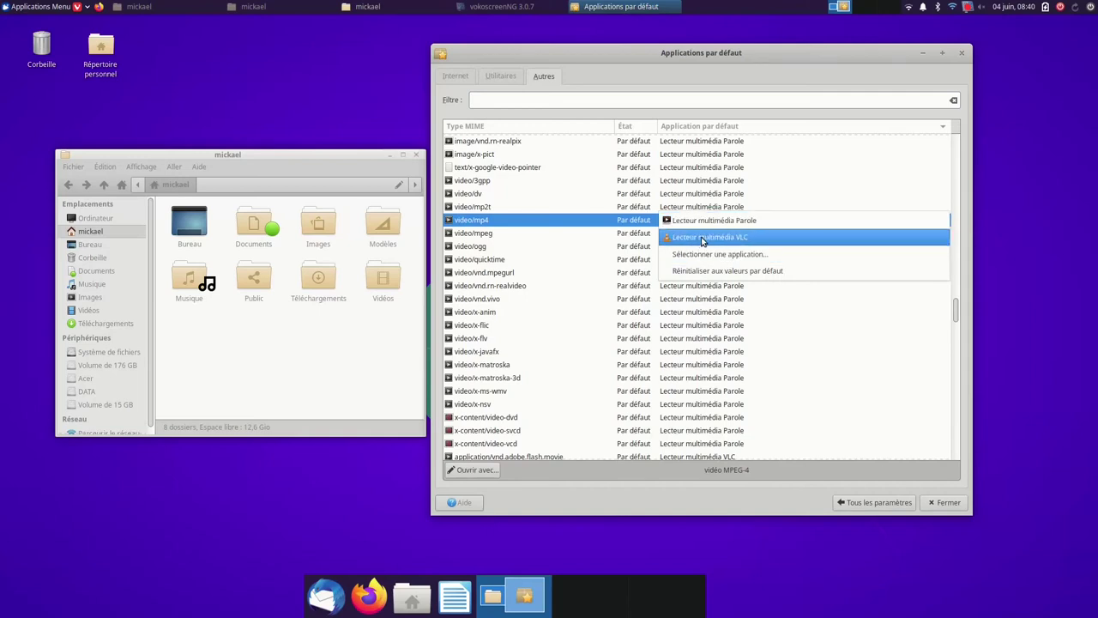
{"action": "left_click", "coordinate": [702, 238]}
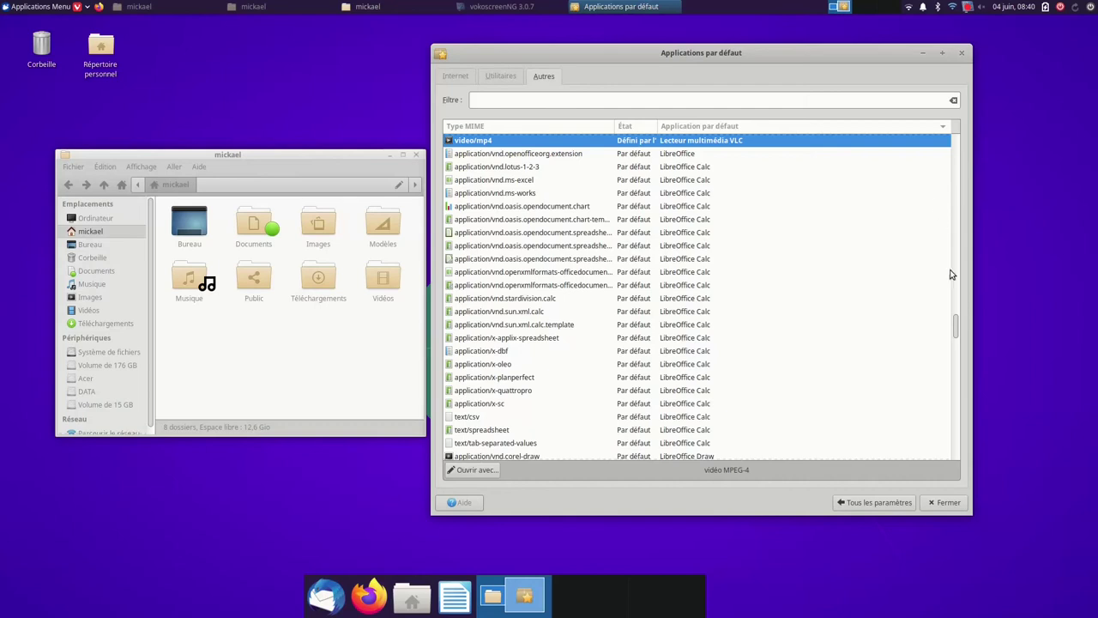
Step: Set application/ogg files to open with the VLC media player, and return to the overview of all settings
{"action": "scroll", "coordinate": [952, 324], "scroll_direction": "up", "scroll_amount": 2}
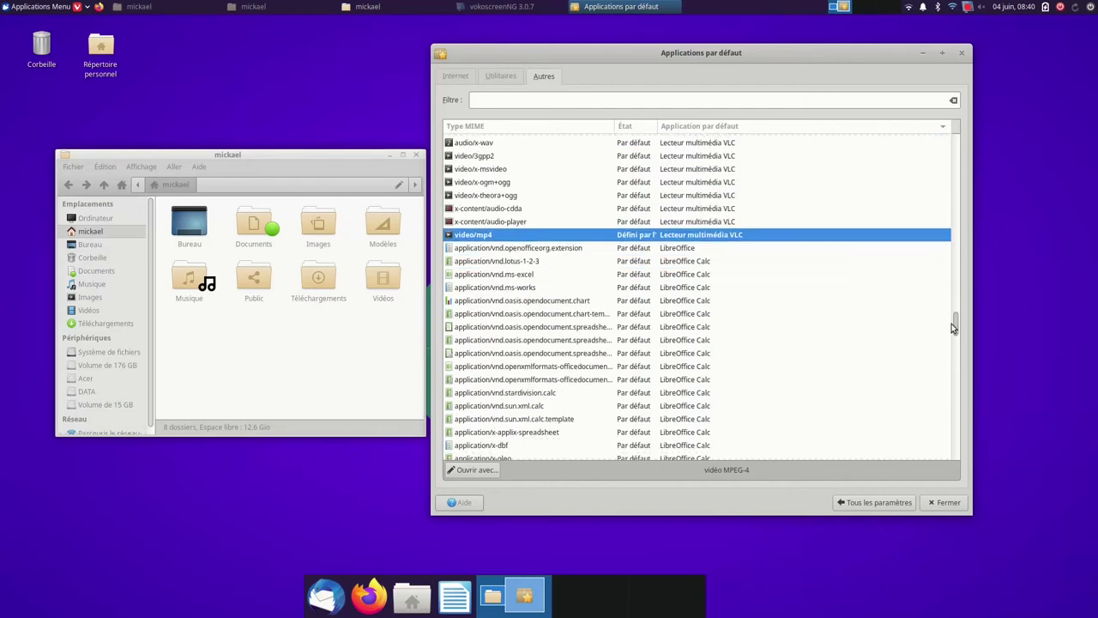
{"action": "scroll", "coordinate": [951, 324], "scroll_direction": "down", "scroll_amount": 2}
{"action": "scroll", "coordinate": [952, 320], "scroll_direction": "up", "scroll_amount": 2}
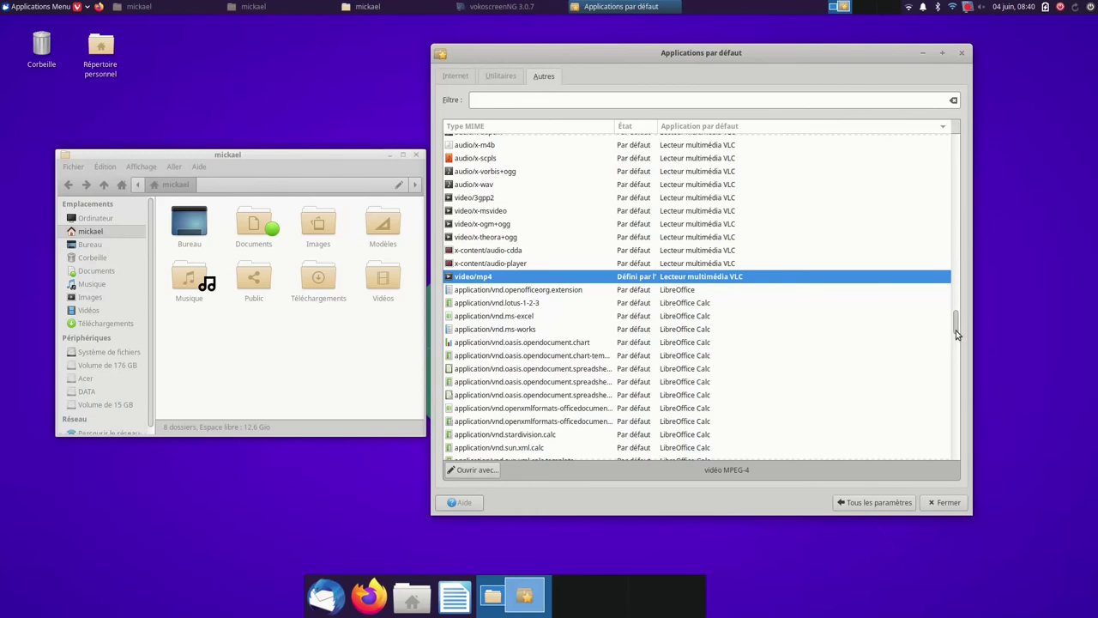
{"action": "left_click_drag", "start_coordinate": [958, 334], "coordinate": [958, 302]}
{"action": "scroll", "coordinate": [956, 300], "scroll_direction": "down", "scroll_amount": 3}
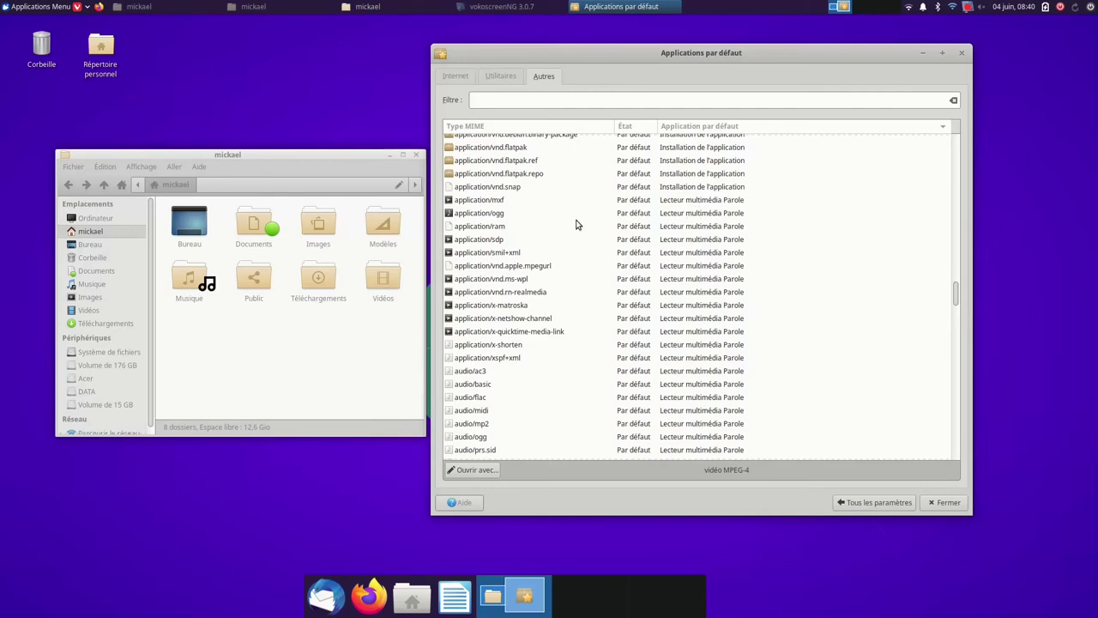
{"action": "left_click", "coordinate": [688, 214]}
{"action": "left_click", "coordinate": [688, 215]}
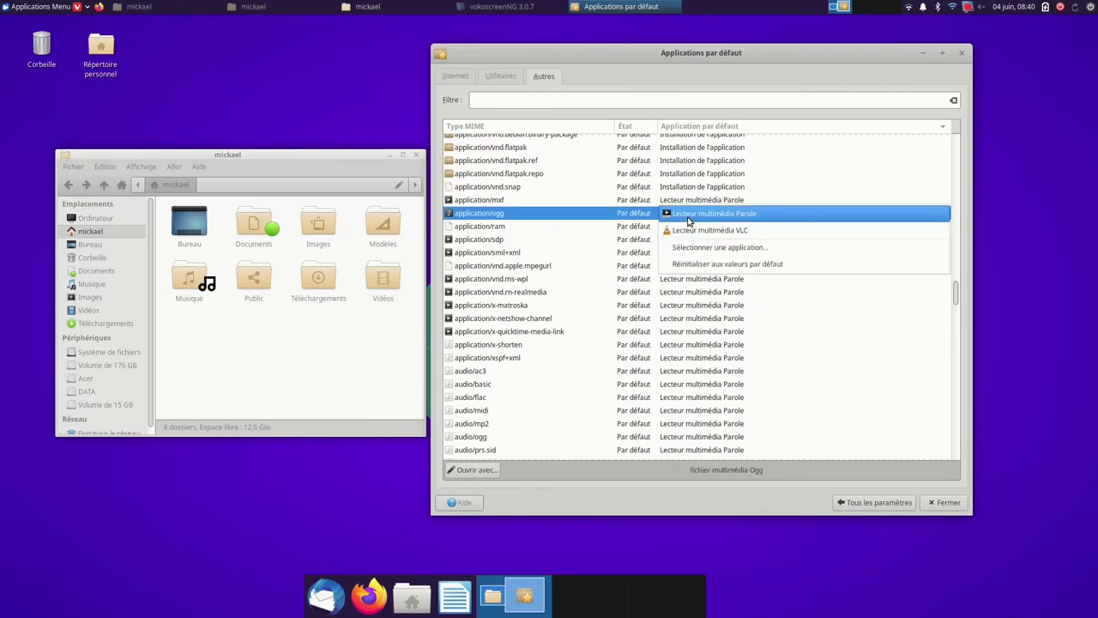
{"action": "left_click", "coordinate": [690, 232]}
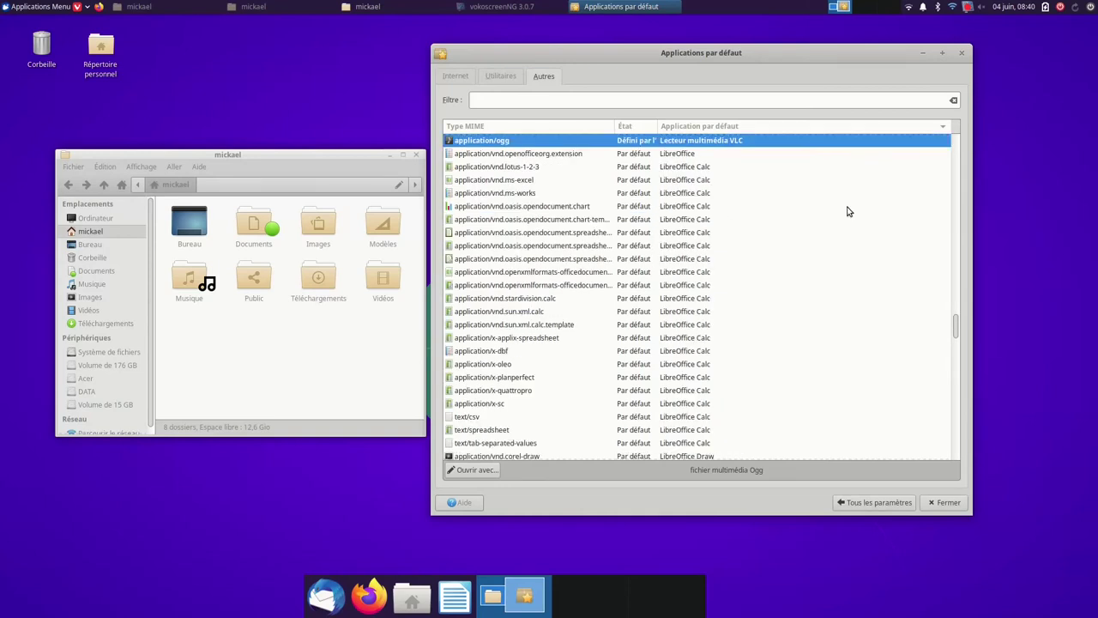
{"action": "left_click", "coordinate": [859, 504]}
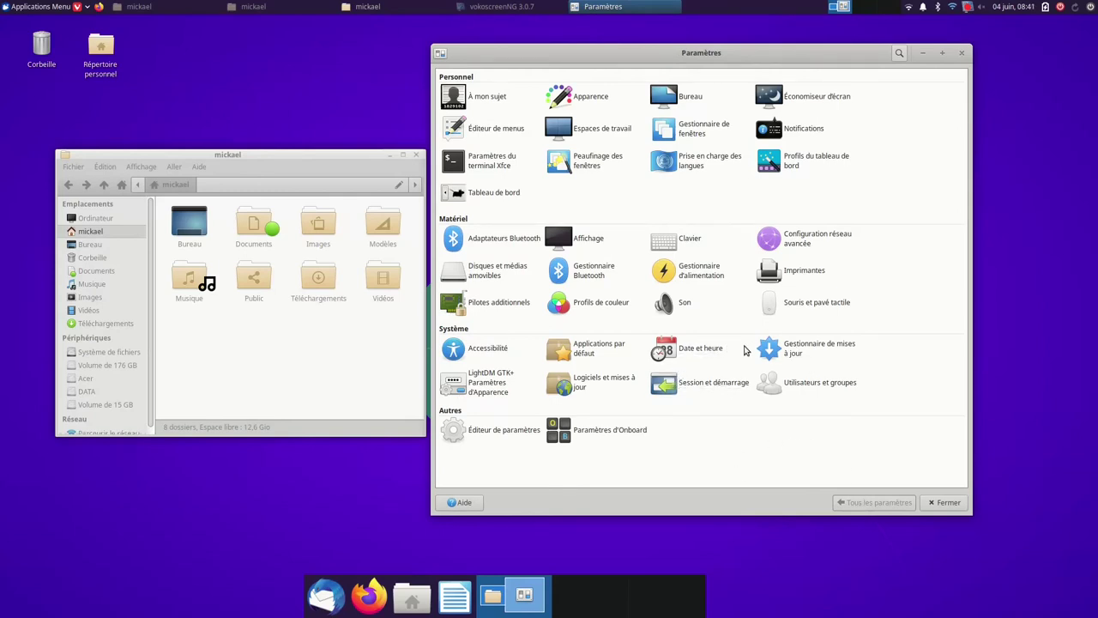
Step: Look at the date and time configuration and the update manager's list of updates, dismissing both without changes
{"action": "left_click", "coordinate": [686, 350]}
{"action": "left_click", "coordinate": [687, 351]}
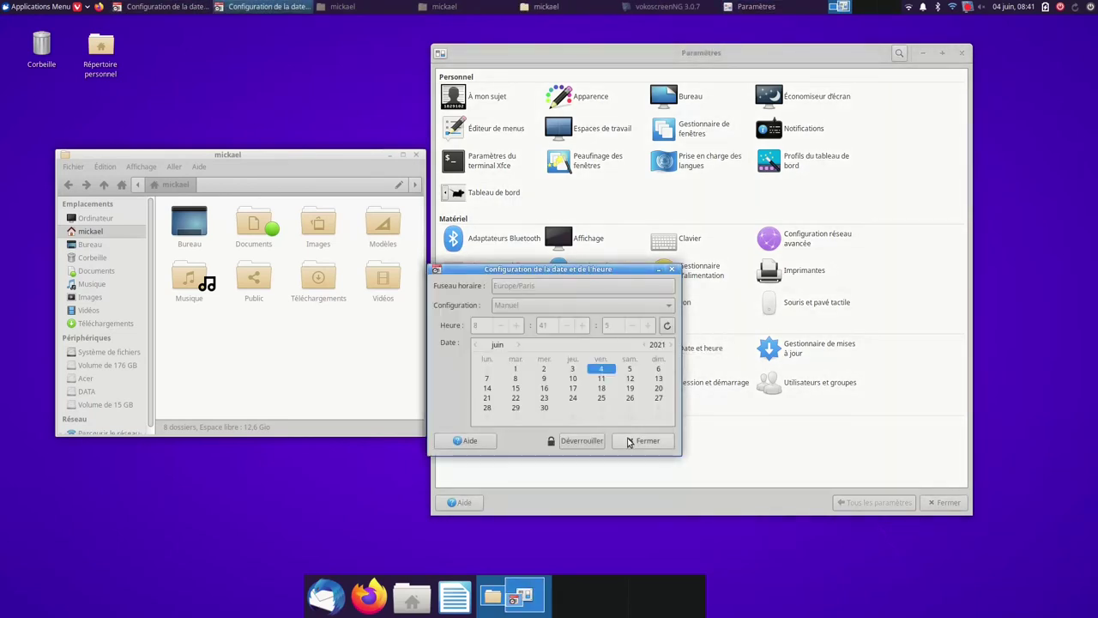
{"action": "left_click", "coordinate": [641, 441]}
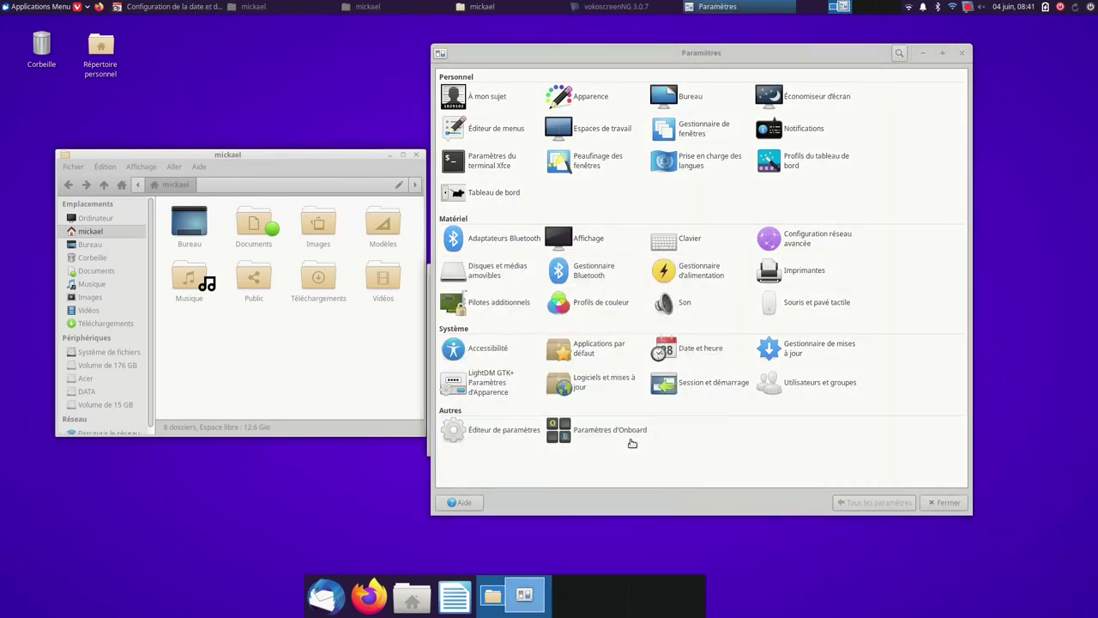
{"action": "left_click", "coordinate": [799, 352]}
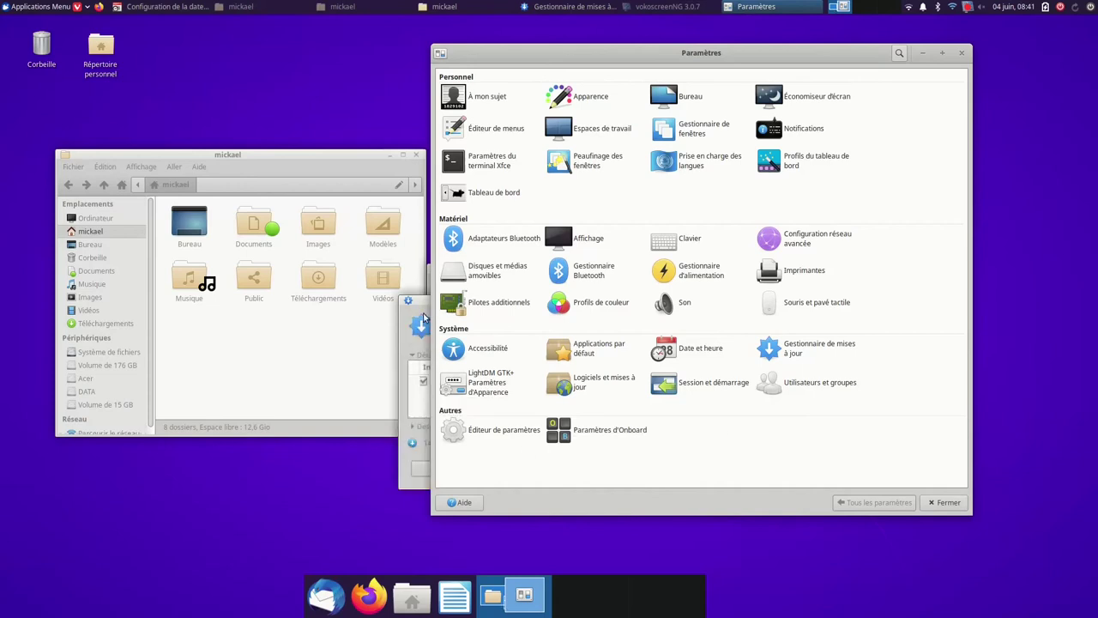
{"action": "left_click", "coordinate": [412, 313]}
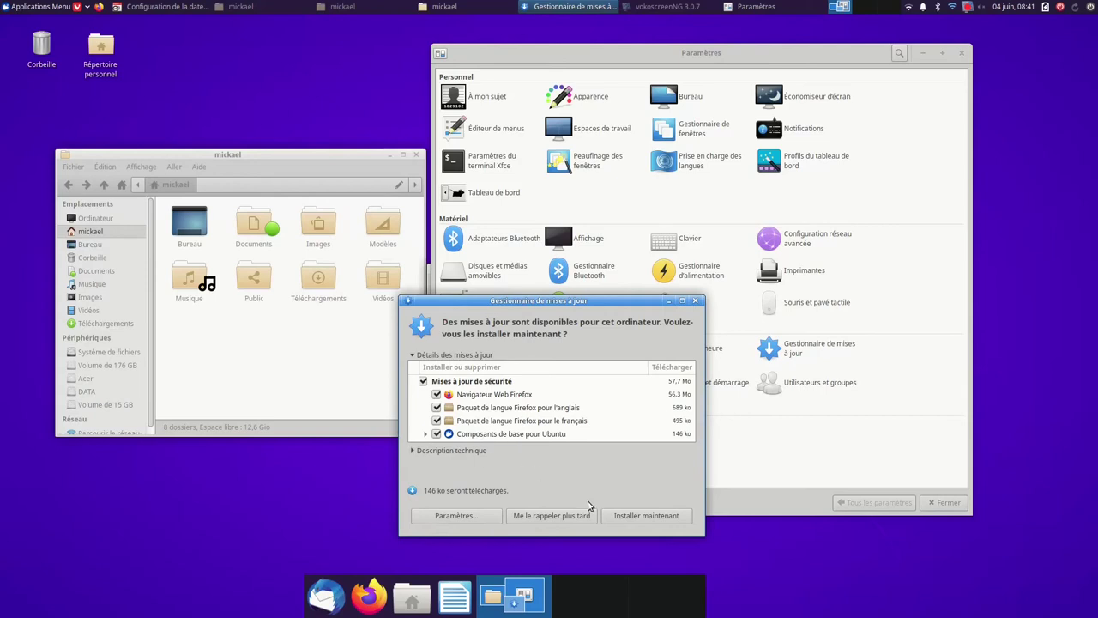
{"action": "left_click", "coordinate": [696, 301]}
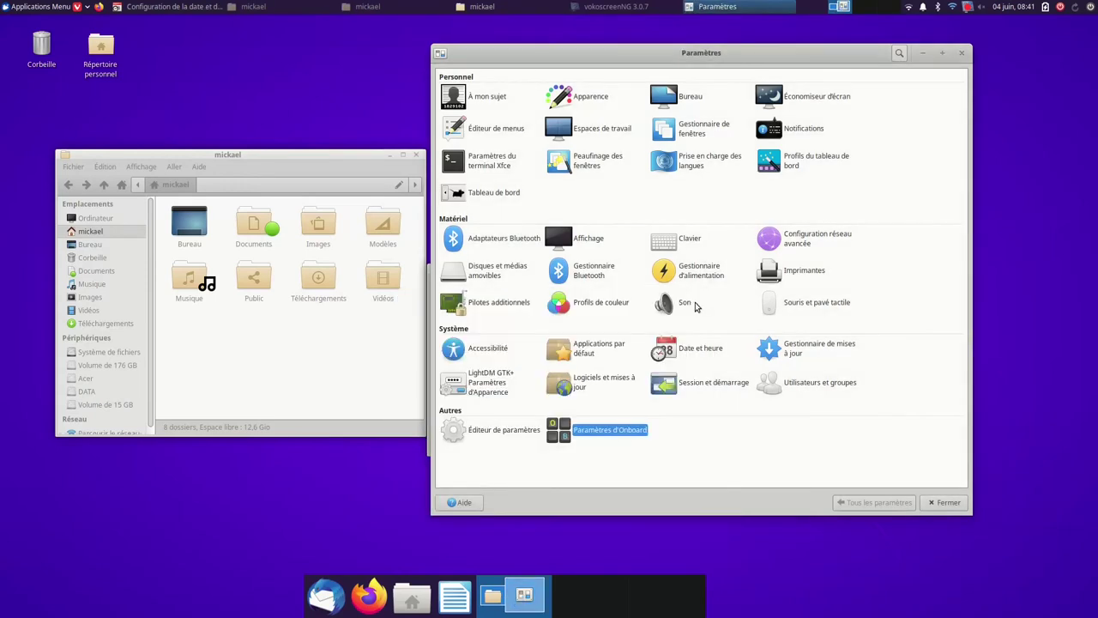
Step: Authenticate with the account password, look through the LightDM GTK+ login screen's appearance, panel, window position and miscellaneous settings, and return to the overview
{"action": "left_click", "coordinate": [497, 385]}
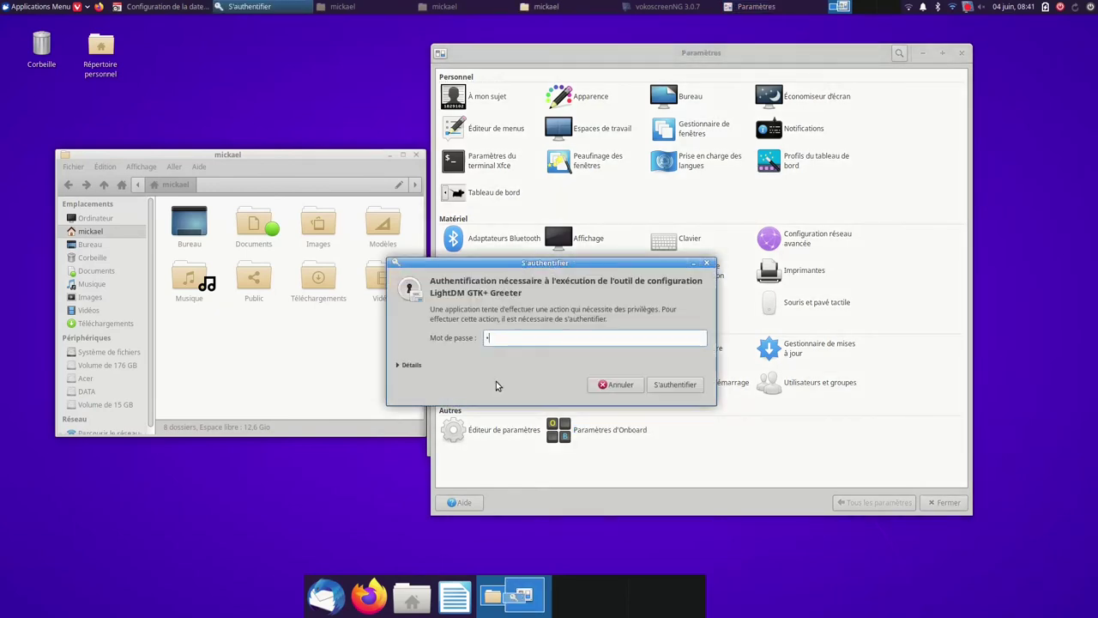
{"action": "key", "text": "Return"}
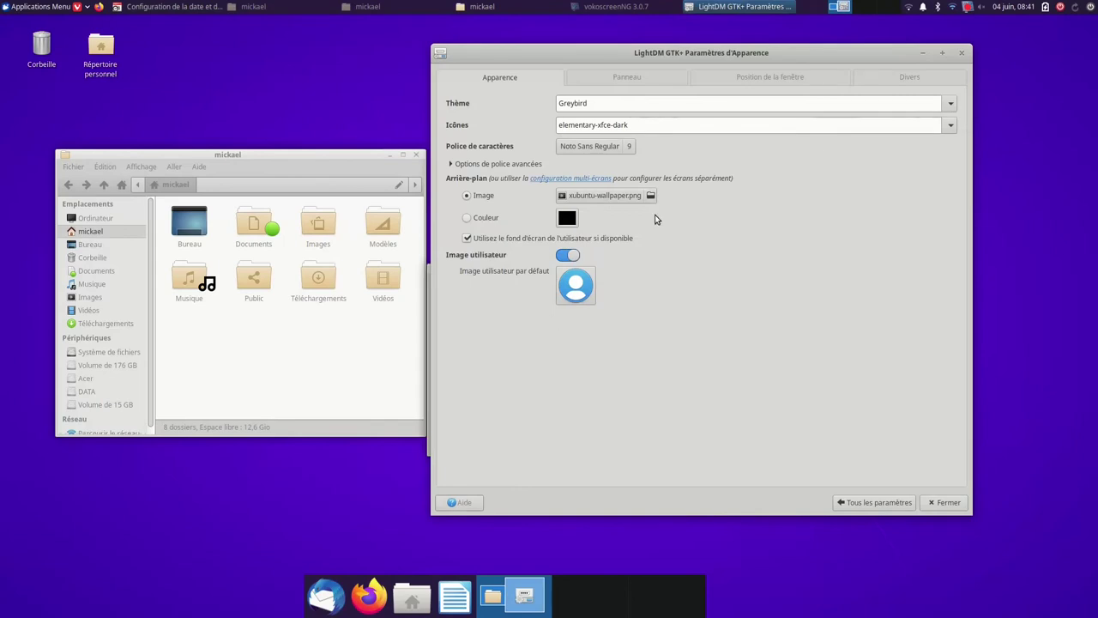
{"action": "left_click", "coordinate": [625, 78]}
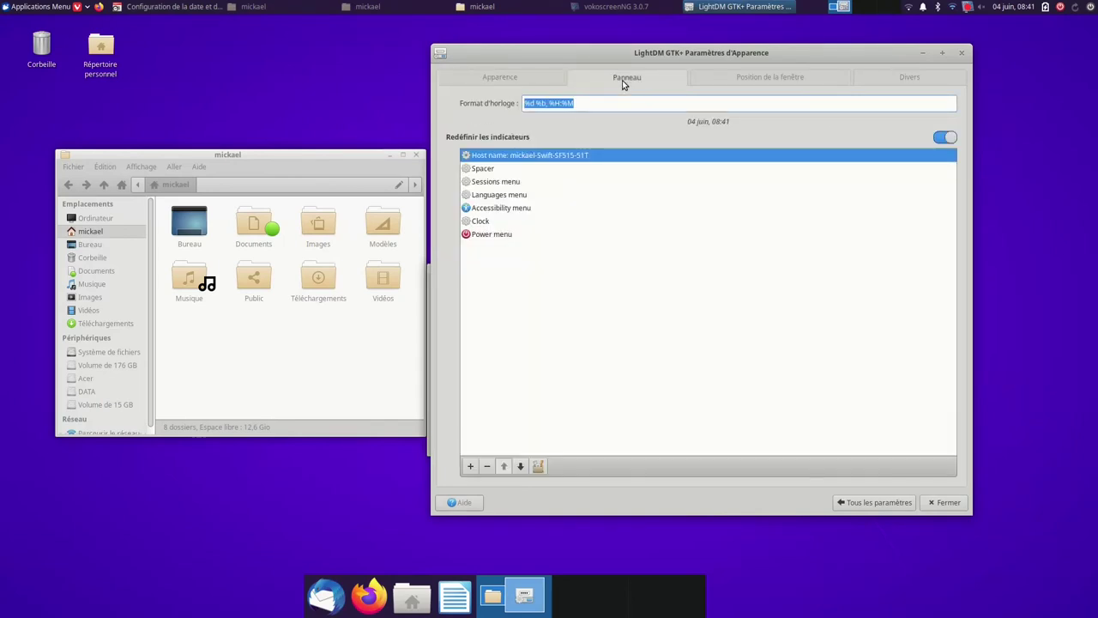
{"action": "left_click", "coordinate": [727, 79]}
{"action": "left_click", "coordinate": [908, 78]}
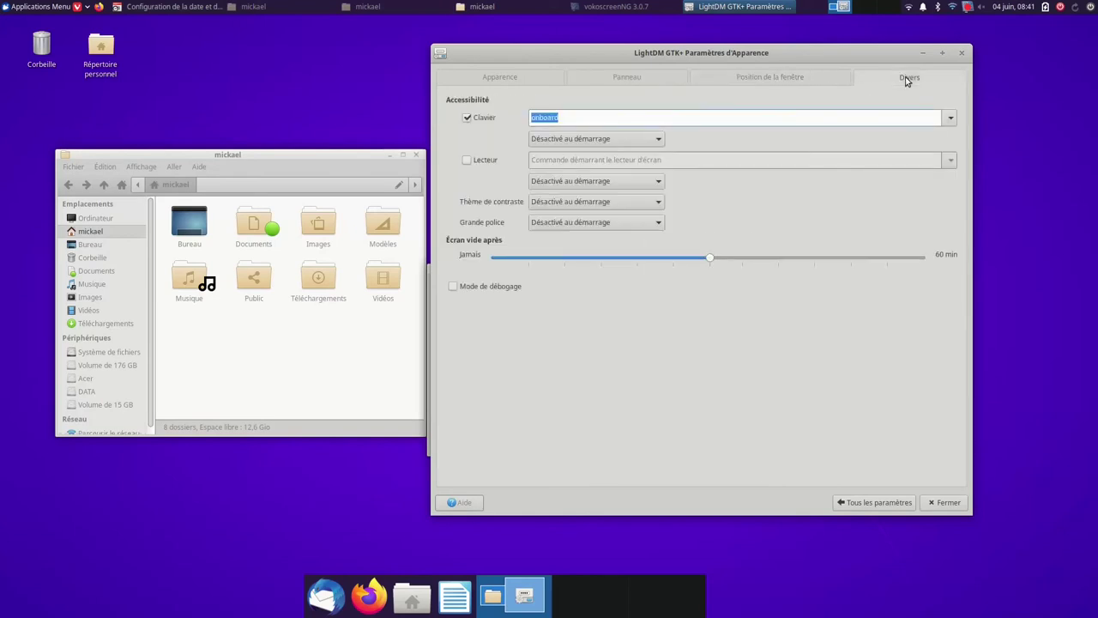
{"action": "left_click", "coordinate": [867, 503]}
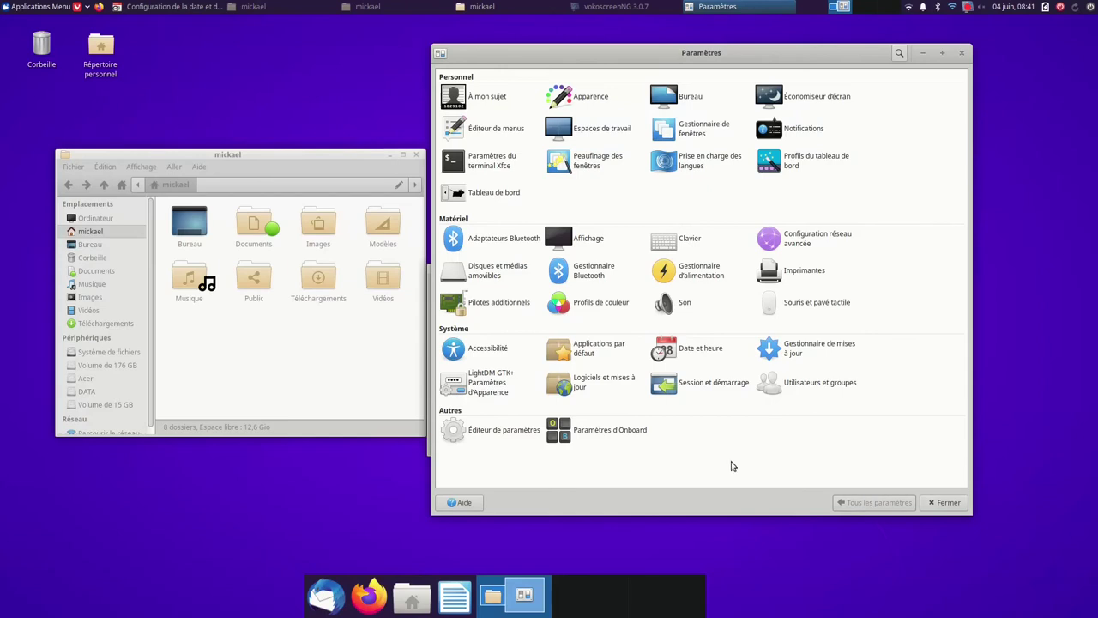
Step: Look at the general session settings, the autostart applications and the form for adding a new one, cancelling the form
{"action": "left_click", "coordinate": [696, 390]}
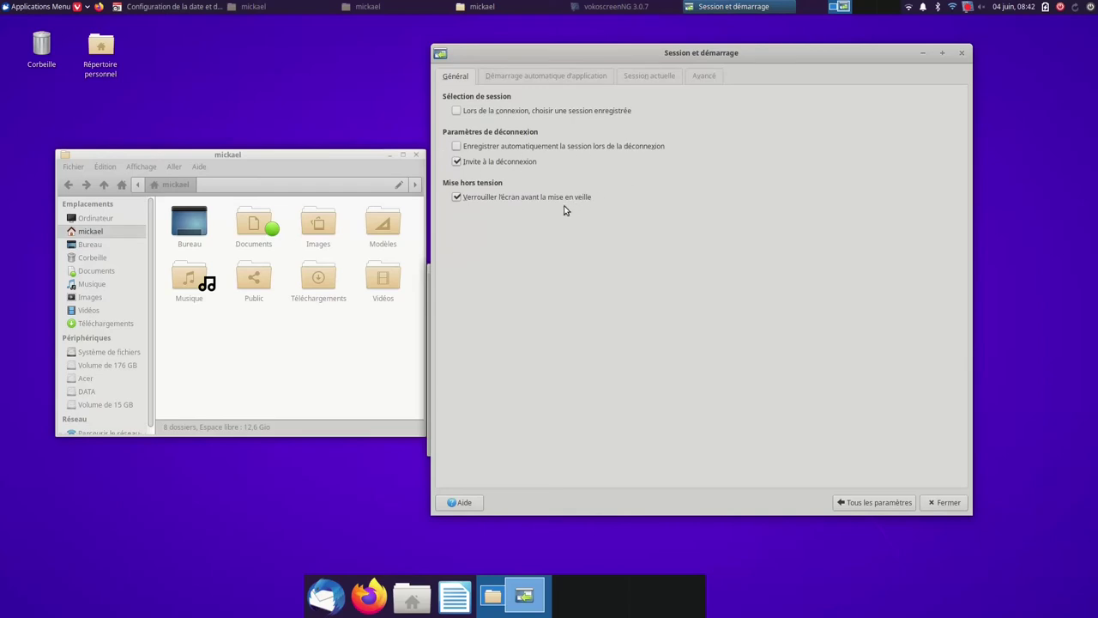
{"action": "left_click", "coordinate": [551, 79]}
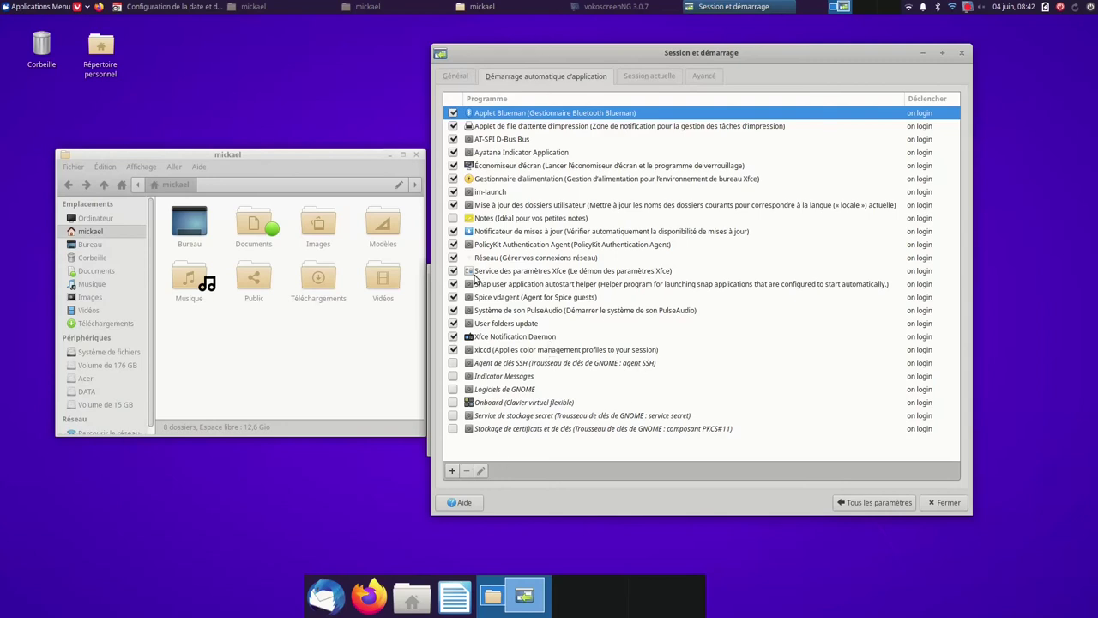
{"action": "left_click", "coordinate": [452, 472]}
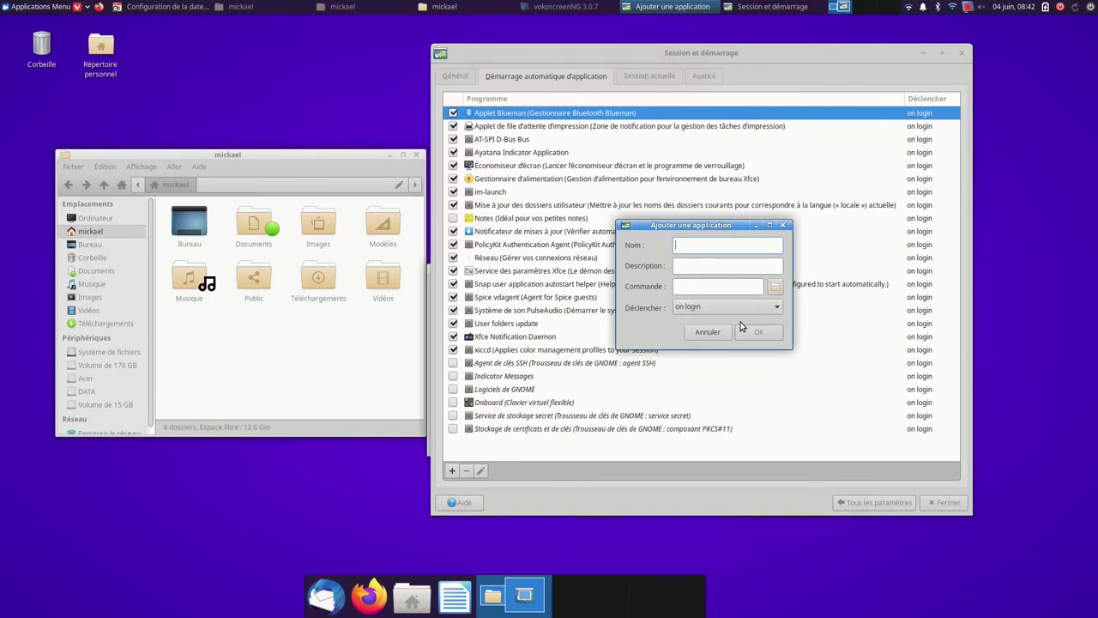
{"action": "left_click", "coordinate": [708, 332]}
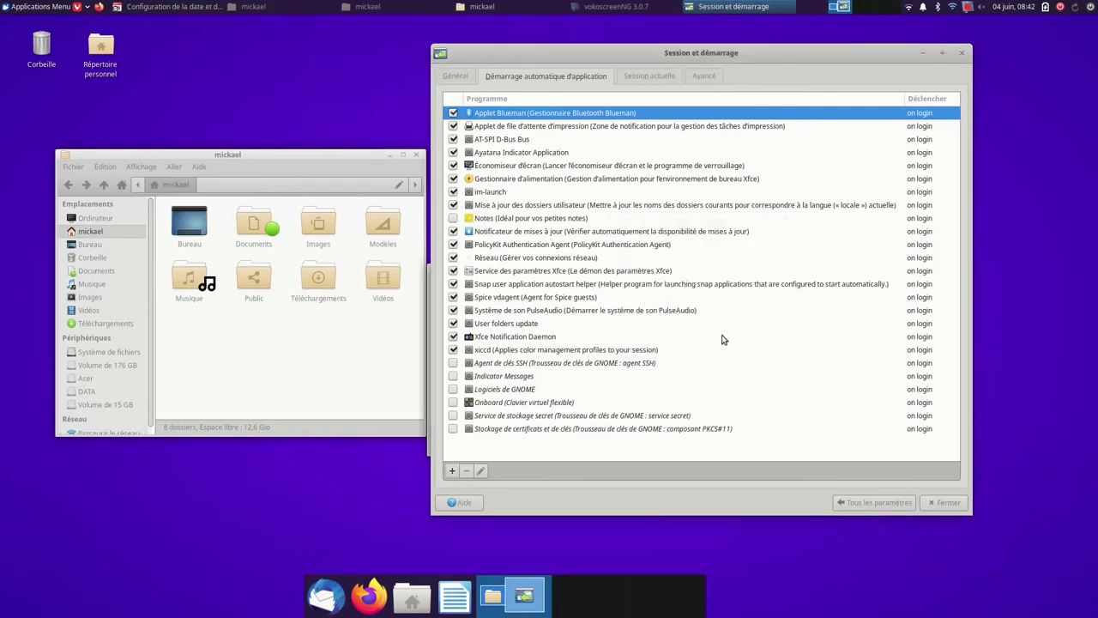
Step: Look at the current session and advanced startup settings, and close the settings manager and the date and time window
{"action": "left_click", "coordinate": [641, 79]}
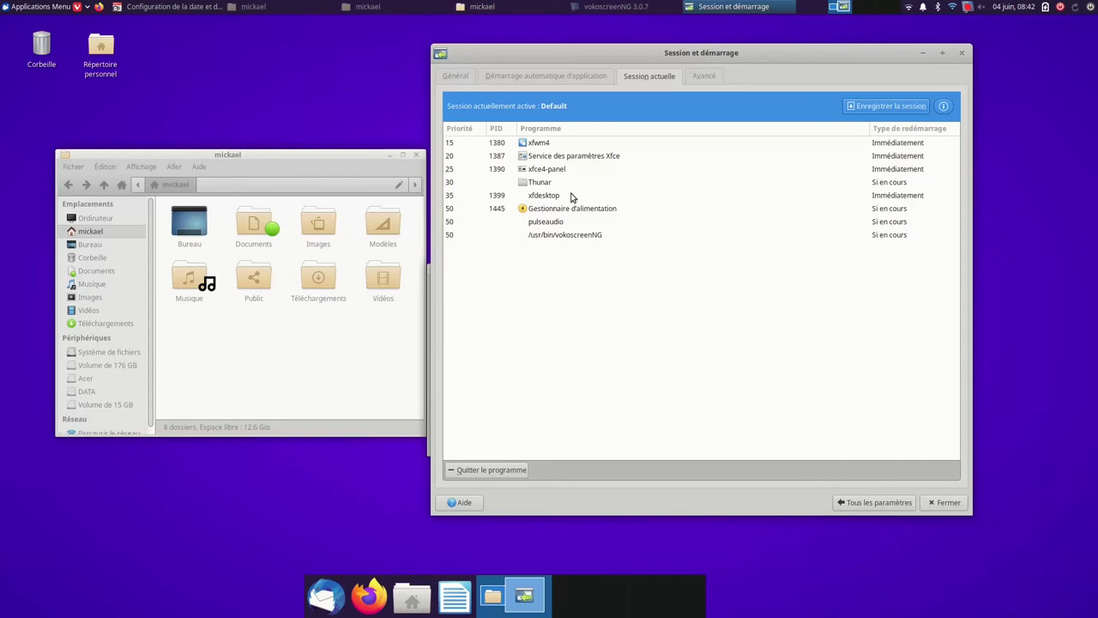
{"action": "left_click", "coordinate": [705, 76]}
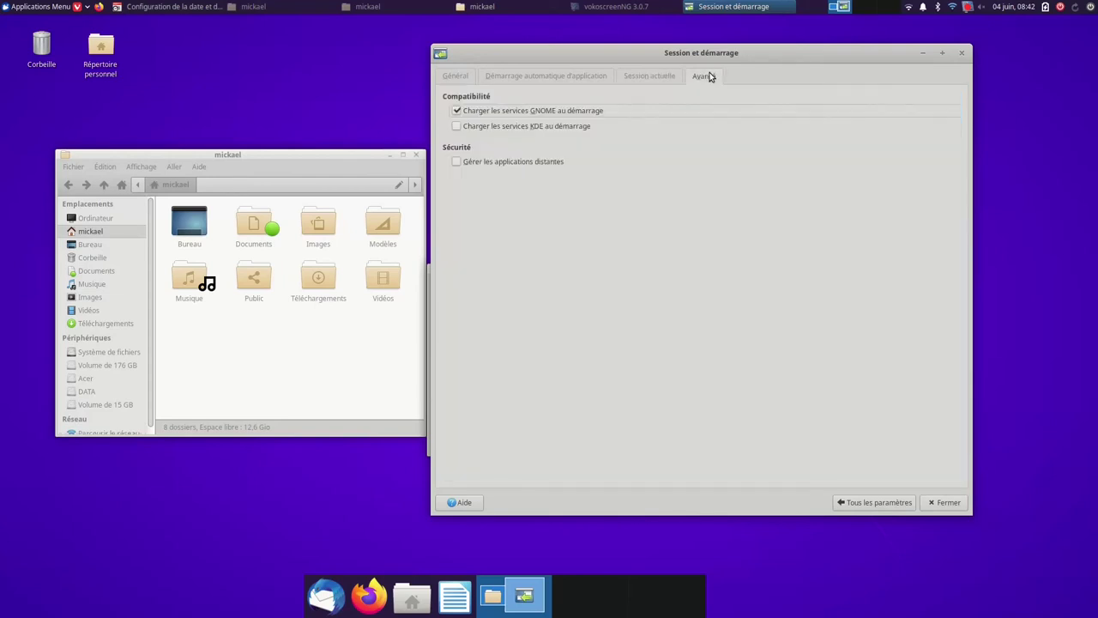
{"action": "left_click", "coordinate": [851, 502]}
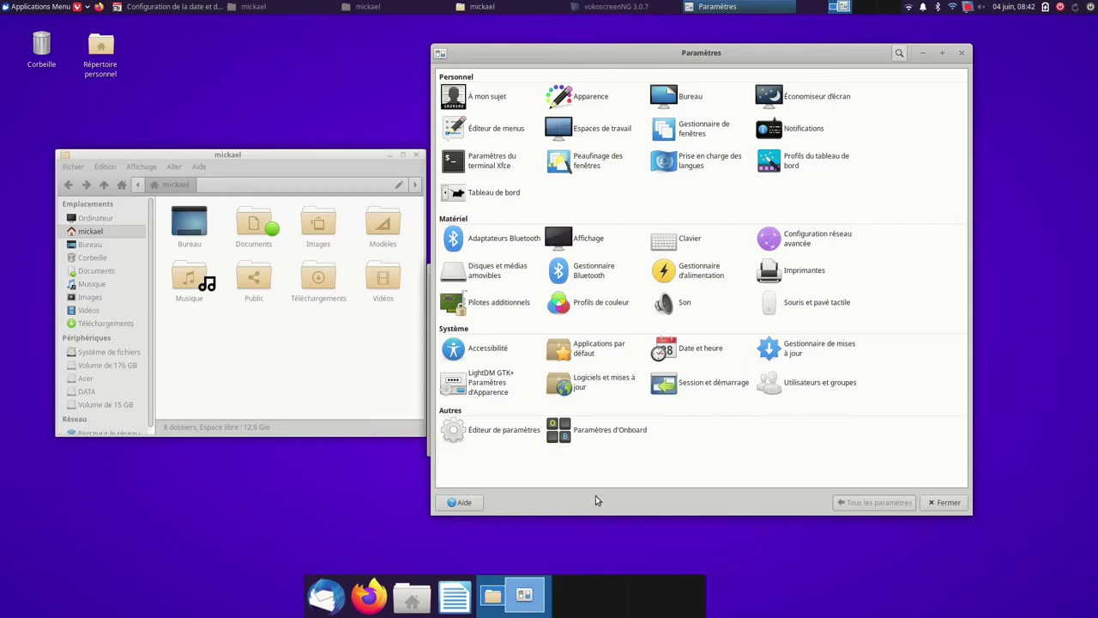
{"action": "left_click", "coordinate": [946, 503]}
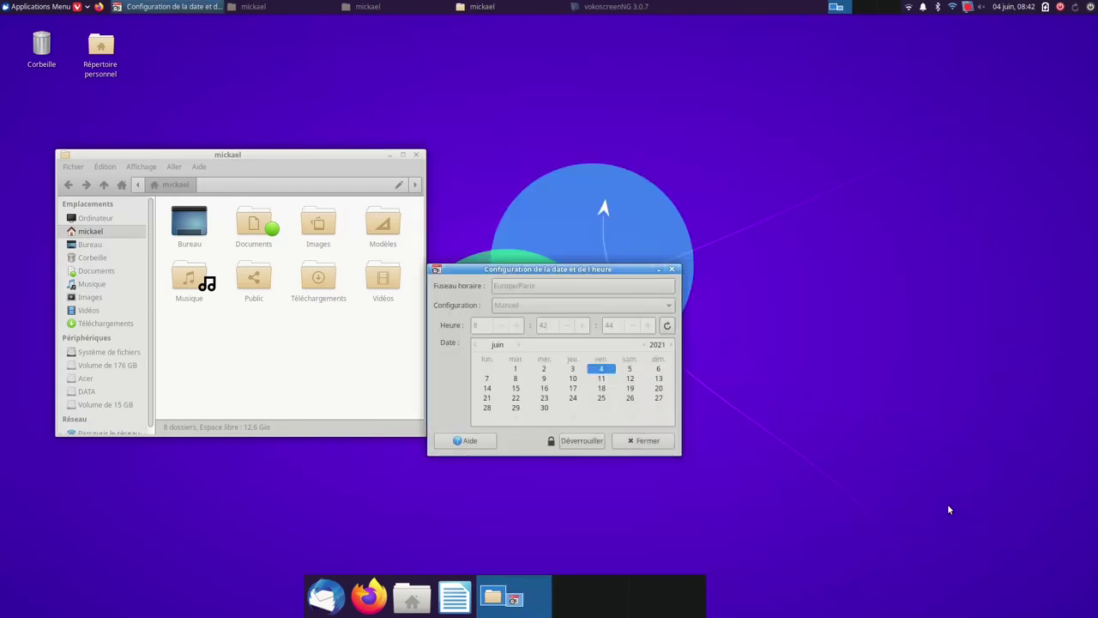
{"action": "left_click", "coordinate": [649, 441]}
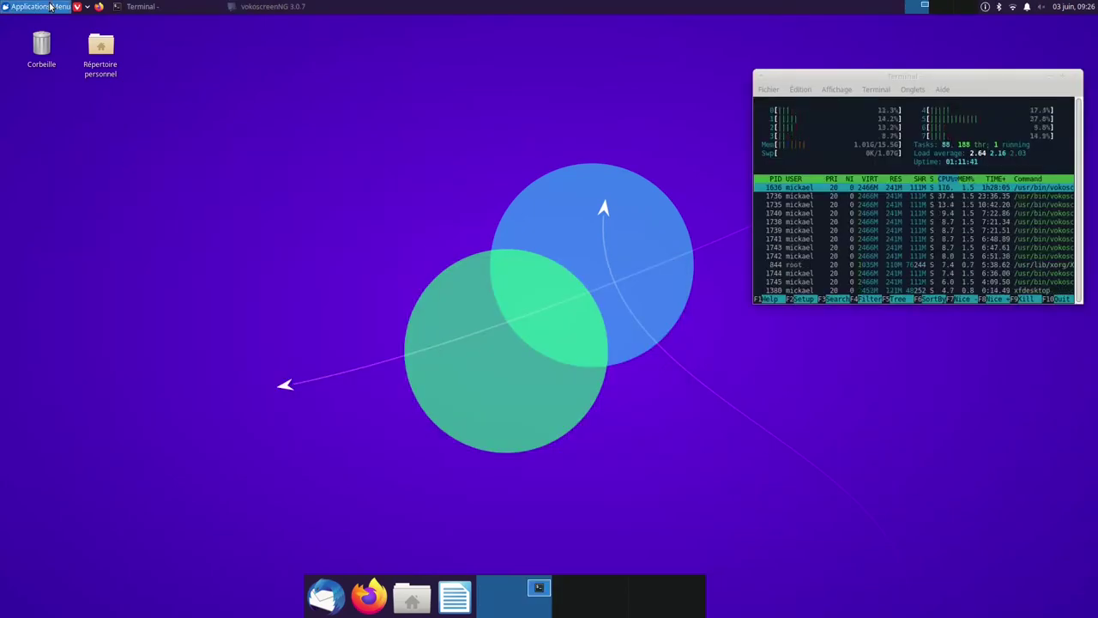
Step: Look at the applications menu's favourites and the session log-out options, cancelling the log-out dialog
{"action": "left_click", "coordinate": [51, 7]}
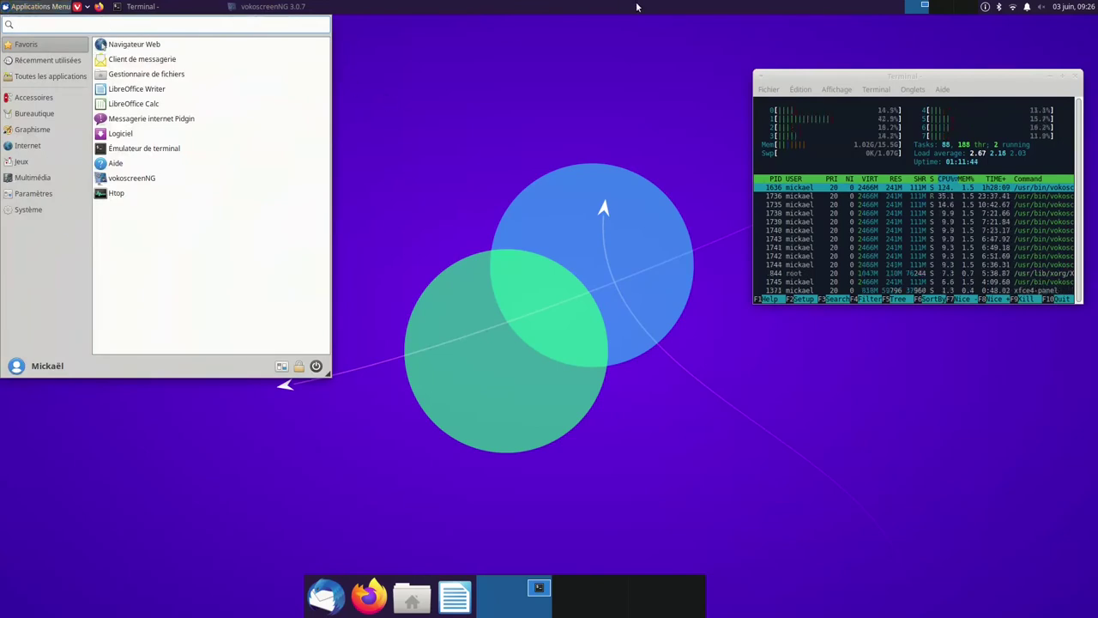
{"action": "left_click", "coordinate": [36, 4]}
{"action": "left_click", "coordinate": [36, 5]}
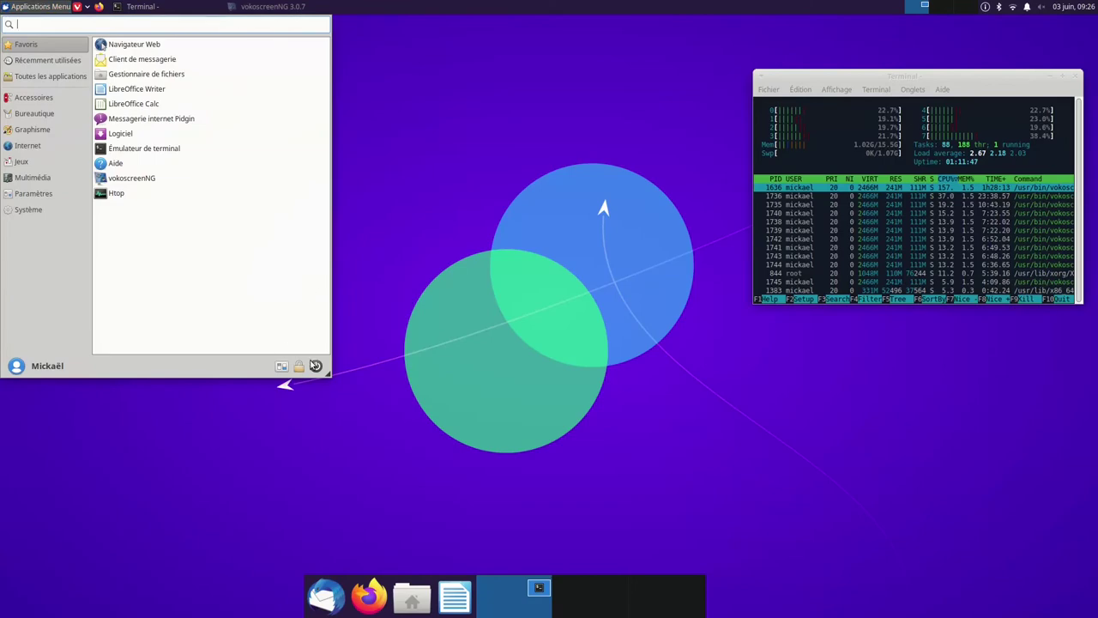
{"action": "left_click", "coordinate": [315, 366]}
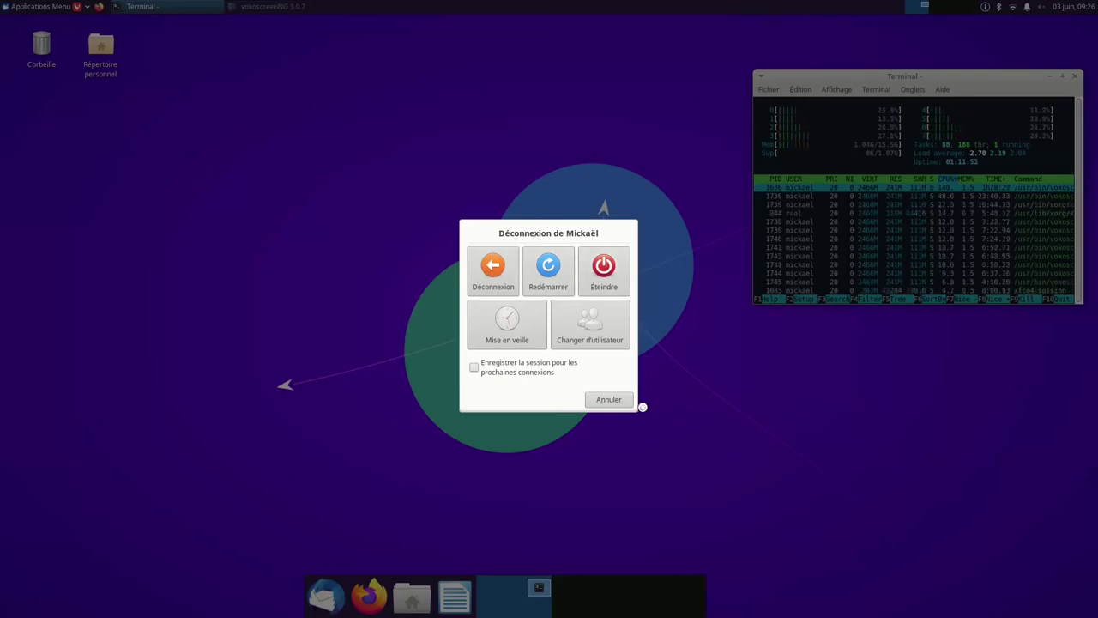
{"action": "left_click", "coordinate": [608, 400]}
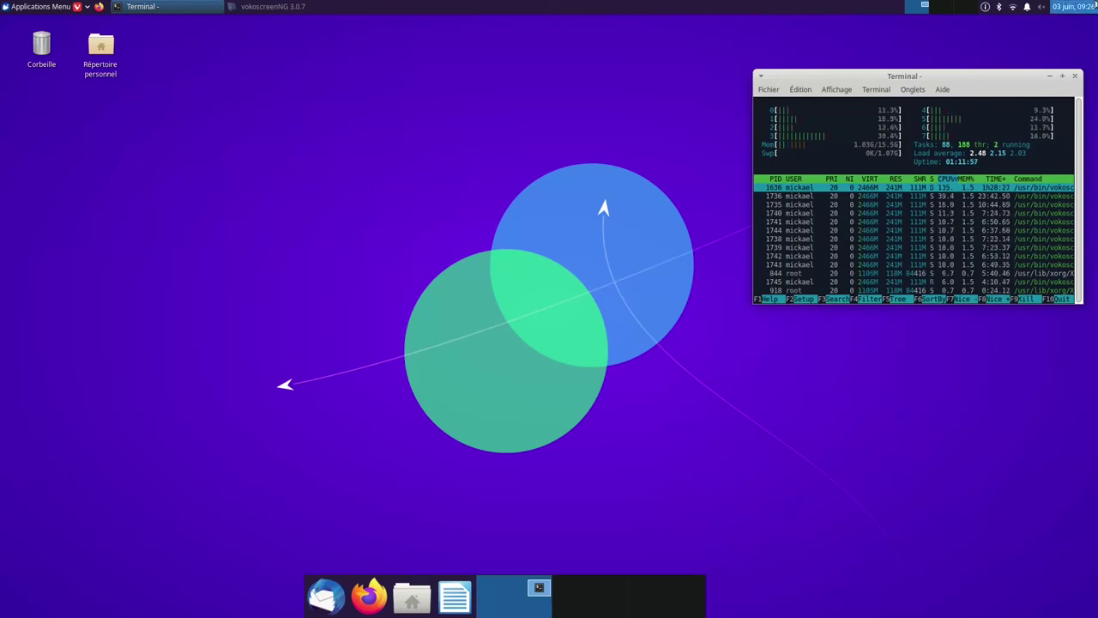
Step: Open the preferences of Tableau de bord 0 and add the Greffon du gestionnaire d'alimentation to its elements
{"action": "right_click", "coordinate": [599, 5]}
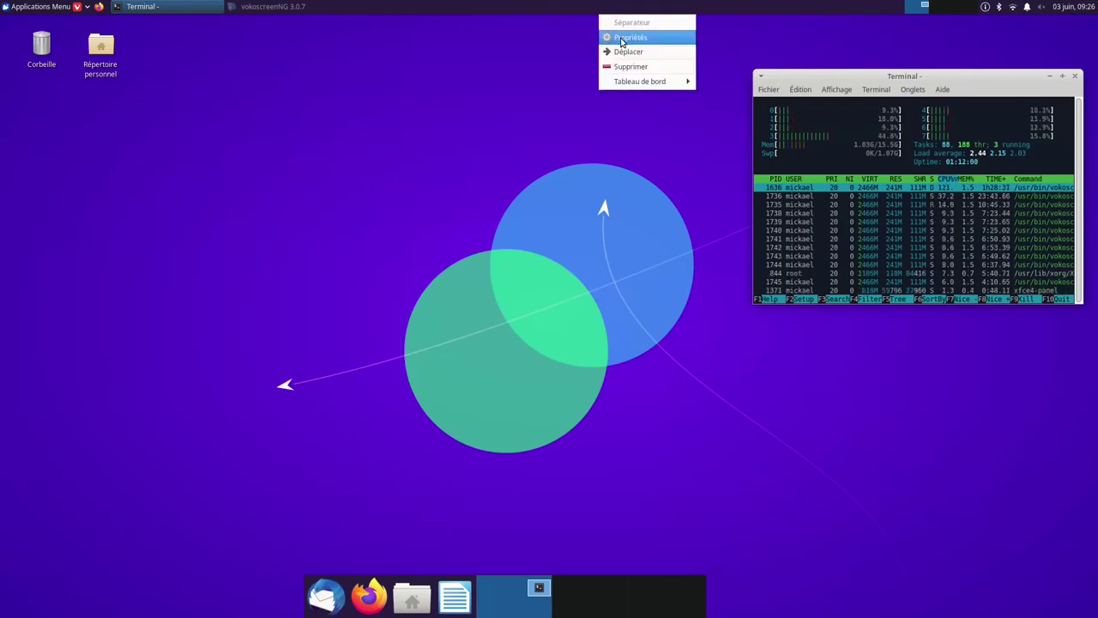
{"action": "mouse_move", "coordinate": [649, 85]}
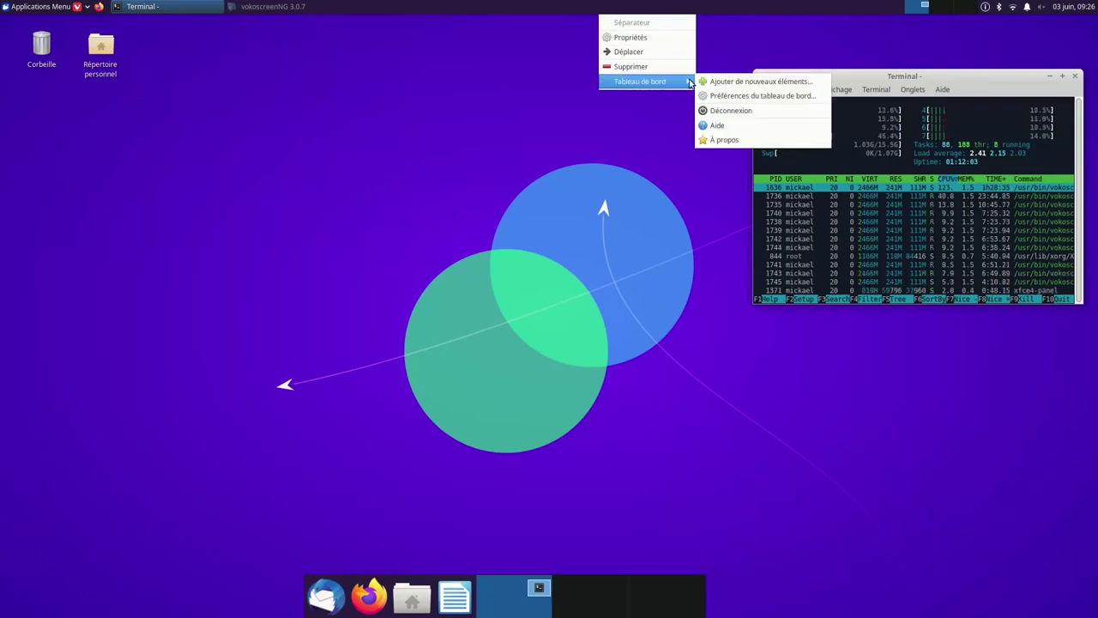
{"action": "left_click", "coordinate": [736, 98]}
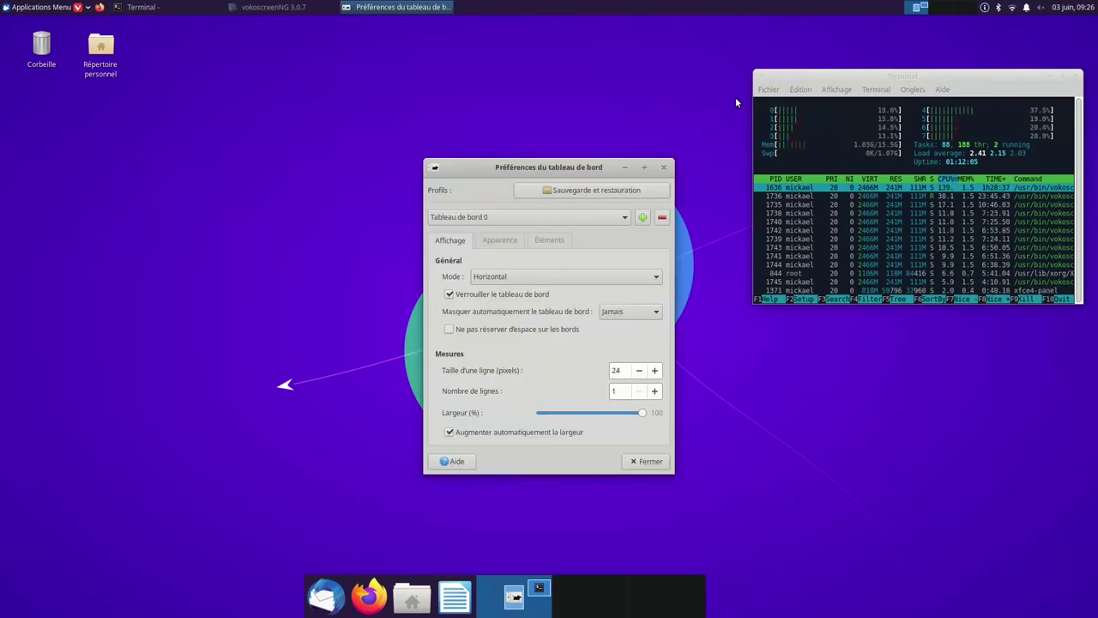
{"action": "left_click", "coordinate": [543, 243]}
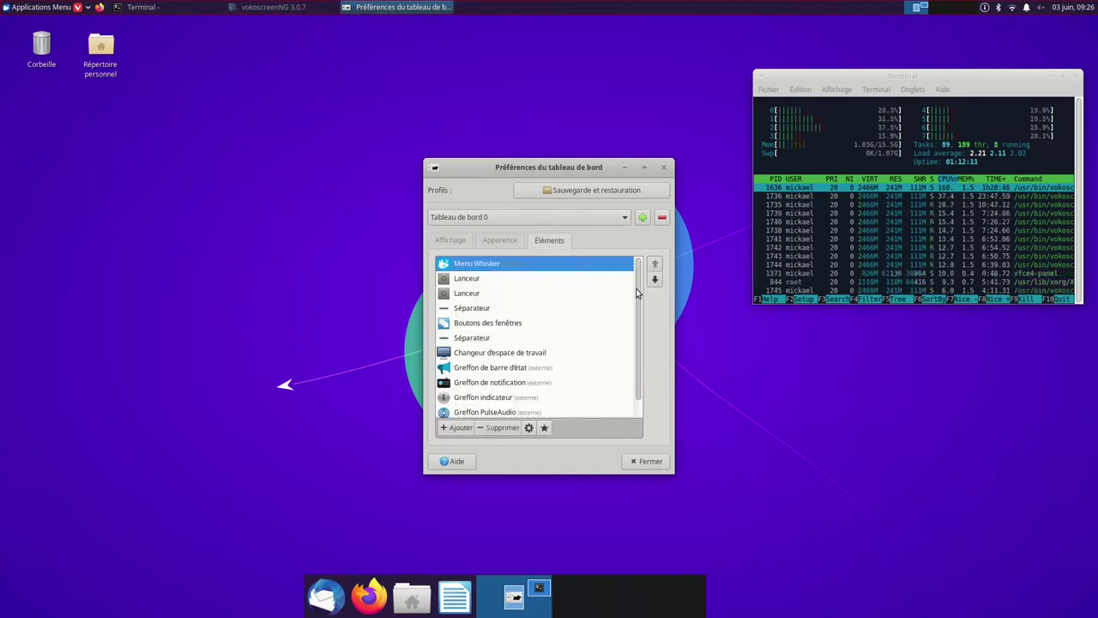
{"action": "left_click_drag", "start_coordinate": [637, 289], "coordinate": [636, 337]}
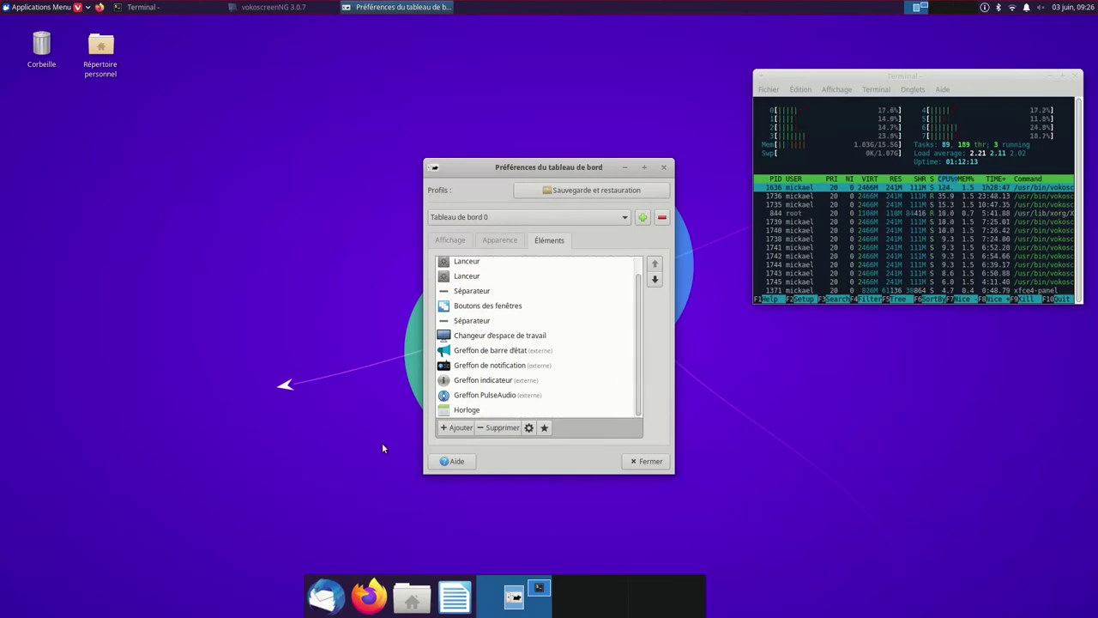
{"action": "left_click", "coordinate": [444, 428]}
{"action": "scroll", "coordinate": [464, 331], "scroll_direction": "down", "scroll_amount": 5}
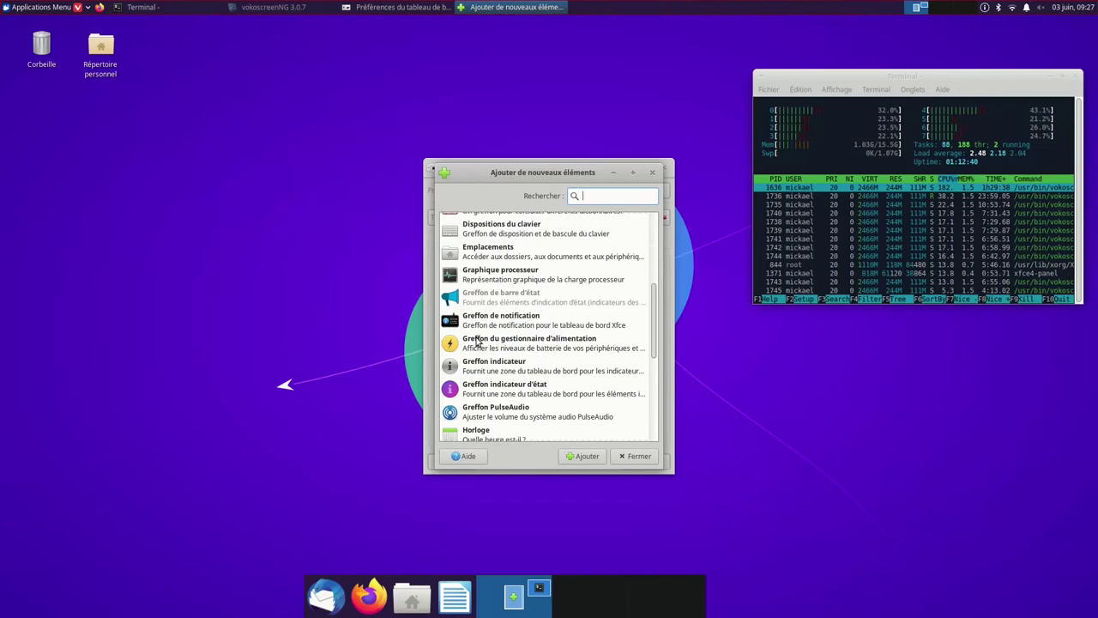
{"action": "left_click", "coordinate": [478, 342]}
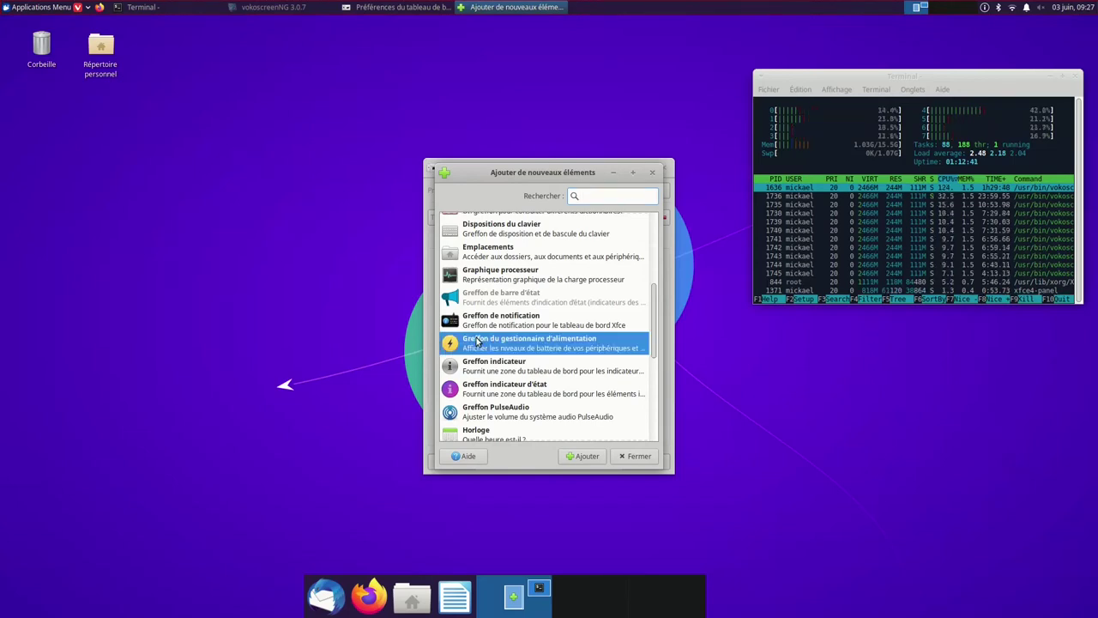
{"action": "left_click", "coordinate": [580, 458]}
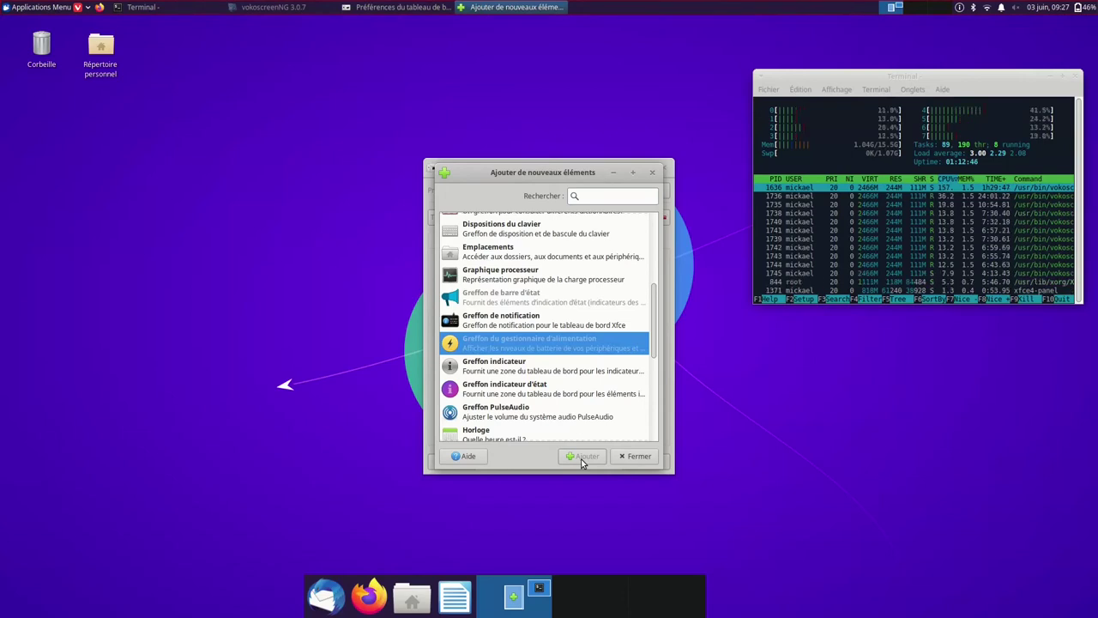
Step: Look at the power manager plugin's battery, screen brightness and presentation mode options, and dismiss them without changes
{"action": "left_click", "coordinate": [1083, 9]}
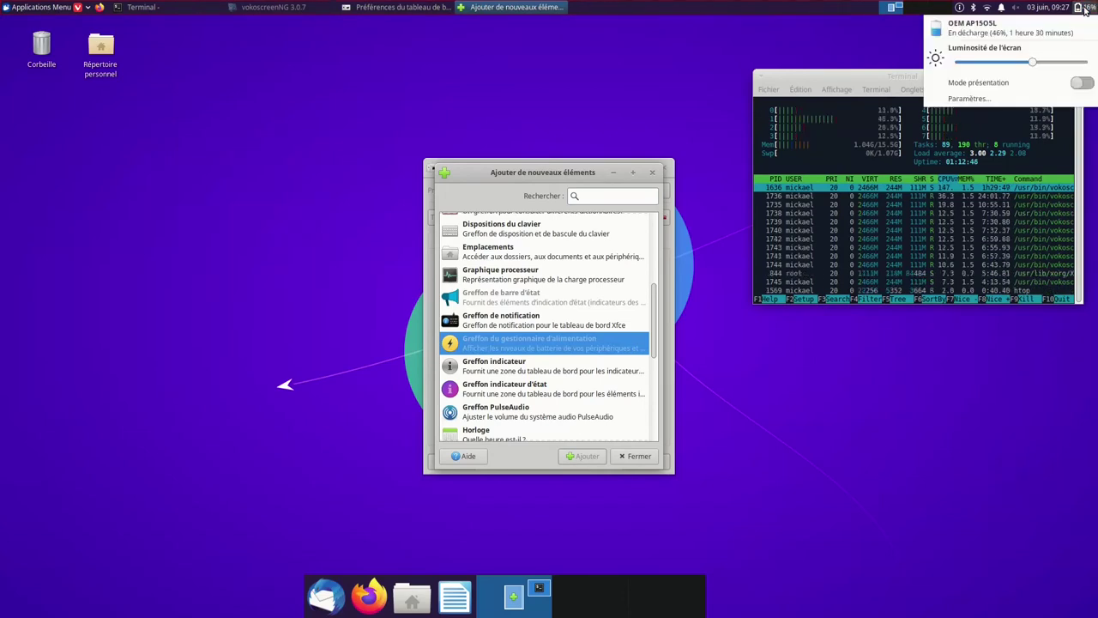
{"action": "left_click", "coordinate": [522, 424]}
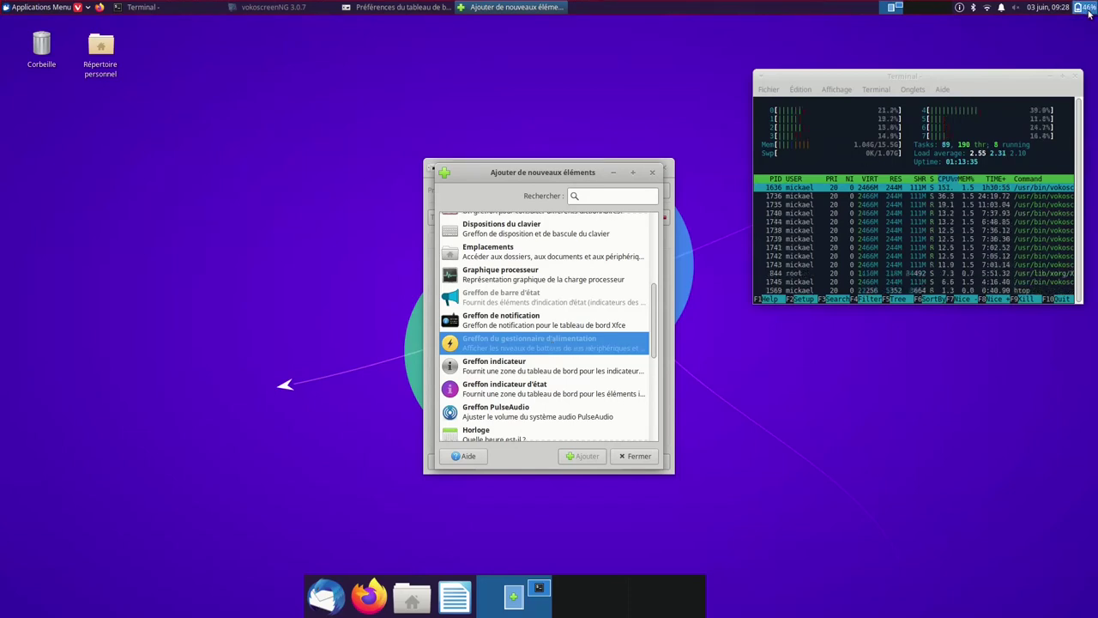
{"action": "mouse_move", "coordinate": [1088, 10]}
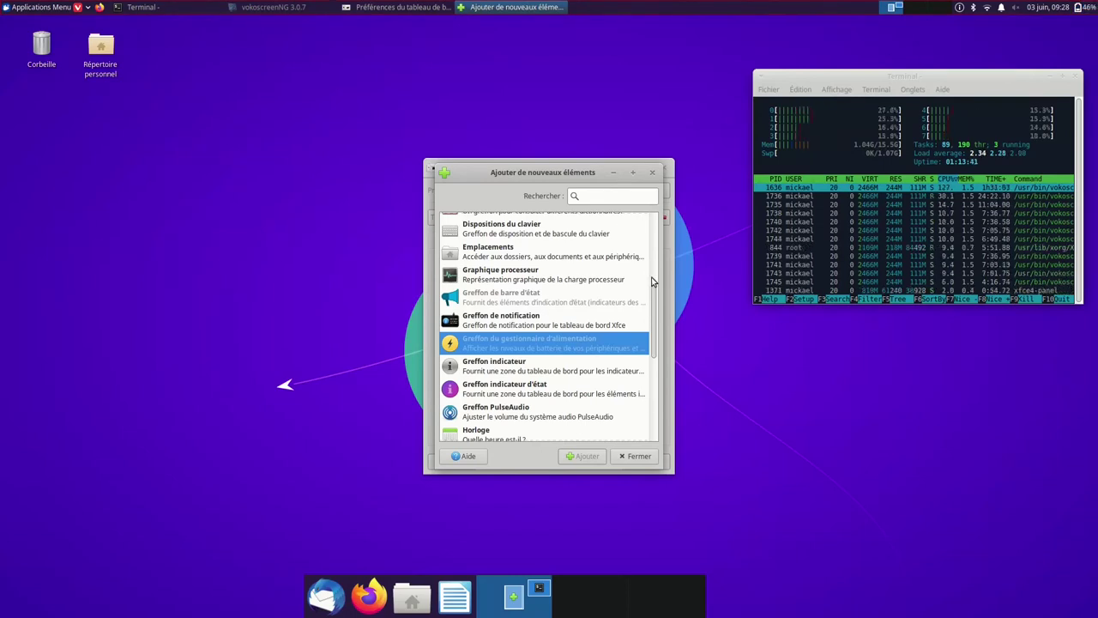
Step: Browse the available panel elements and add Boutons d'action to the panel
{"action": "left_click_drag", "start_coordinate": [654, 297], "coordinate": [653, 396]}
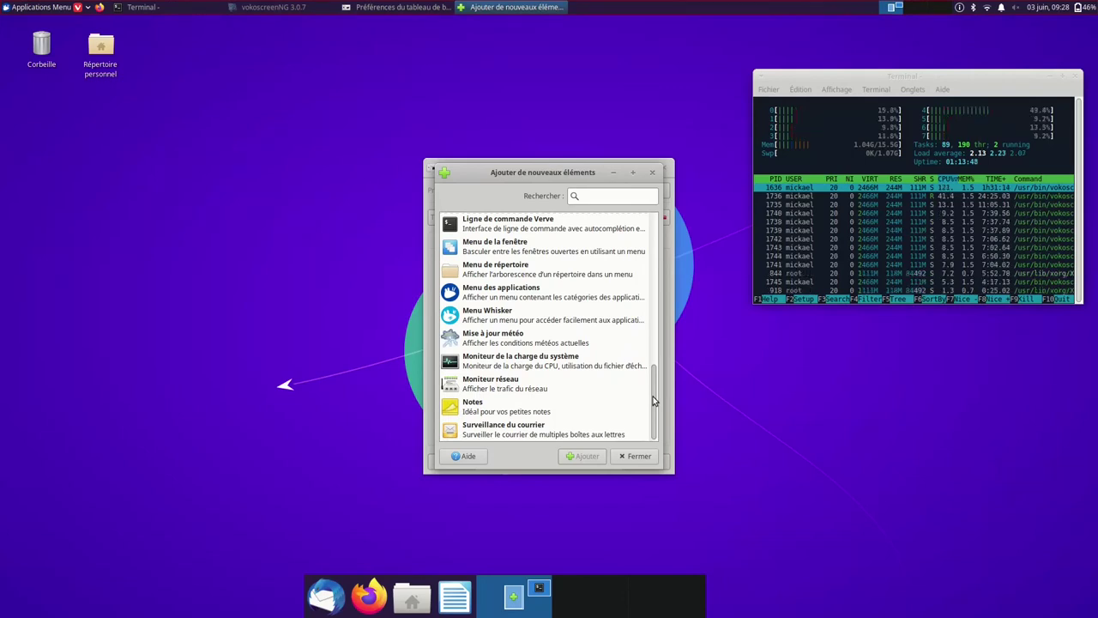
{"action": "scroll", "coordinate": [654, 381], "scroll_direction": "up", "scroll_amount": 10}
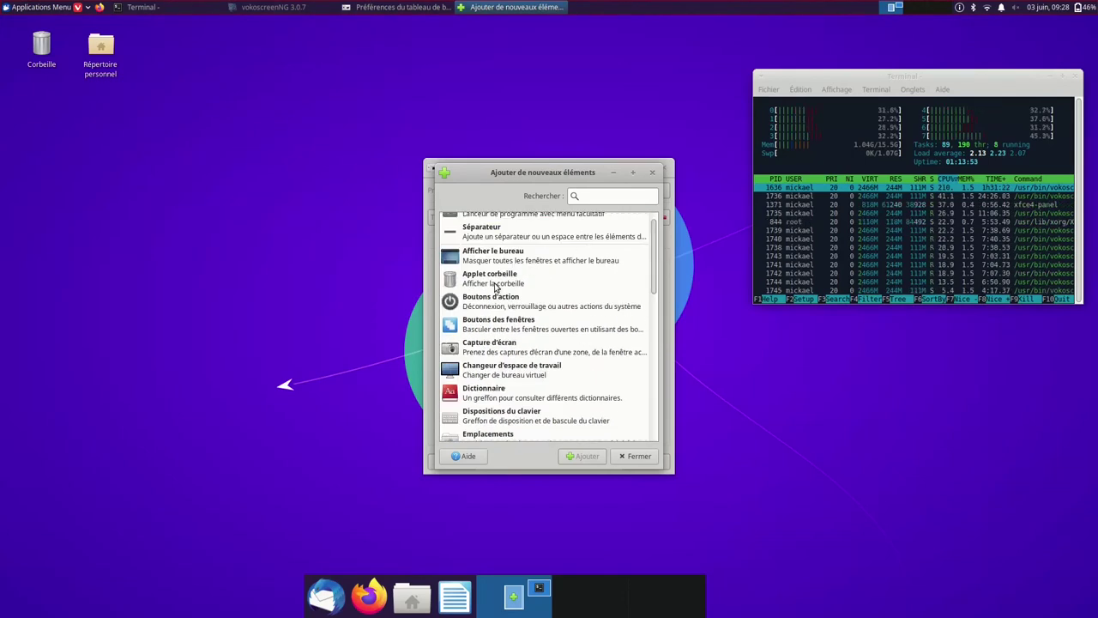
{"action": "left_click", "coordinate": [494, 296]}
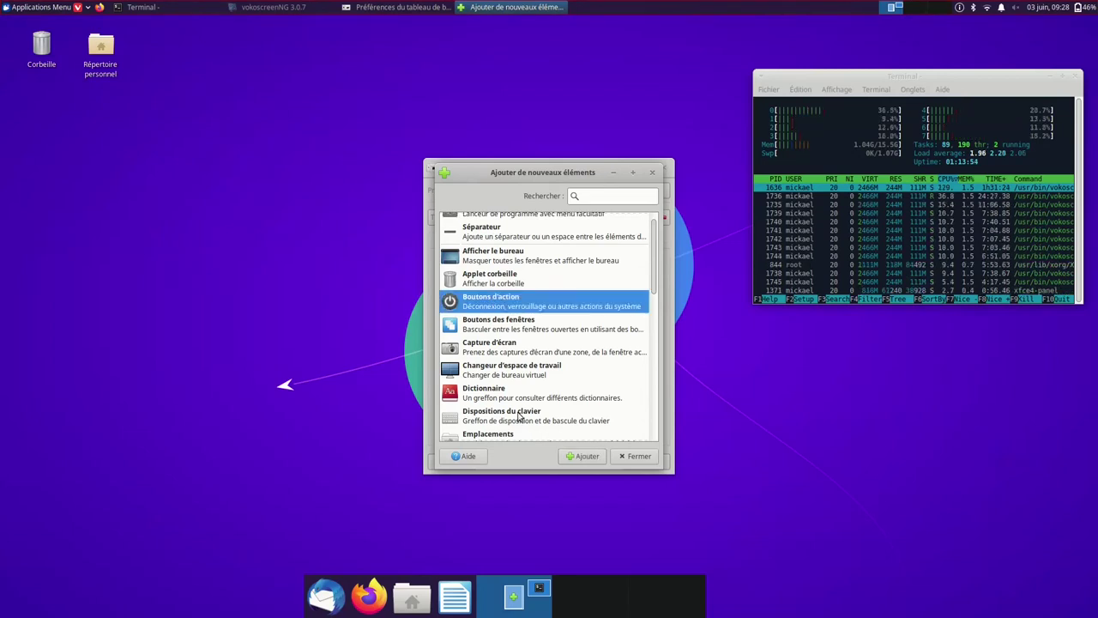
{"action": "left_click", "coordinate": [579, 460]}
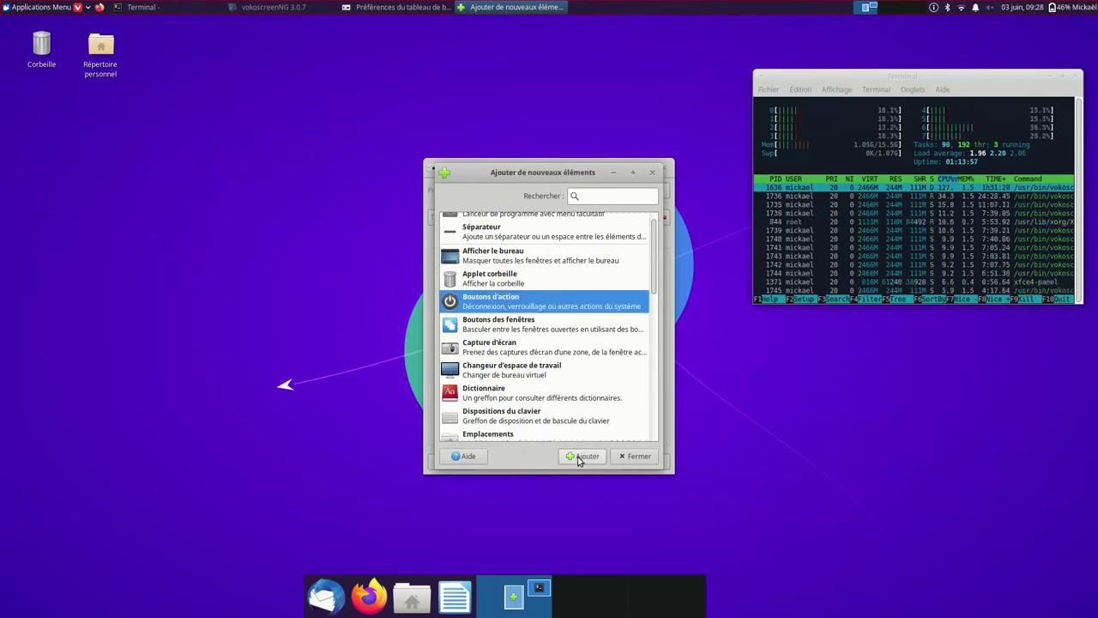
Step: Look at the session menu provided by the action buttons, dismiss it, and close the window for adding new elements
{"action": "left_click", "coordinate": [1088, 6]}
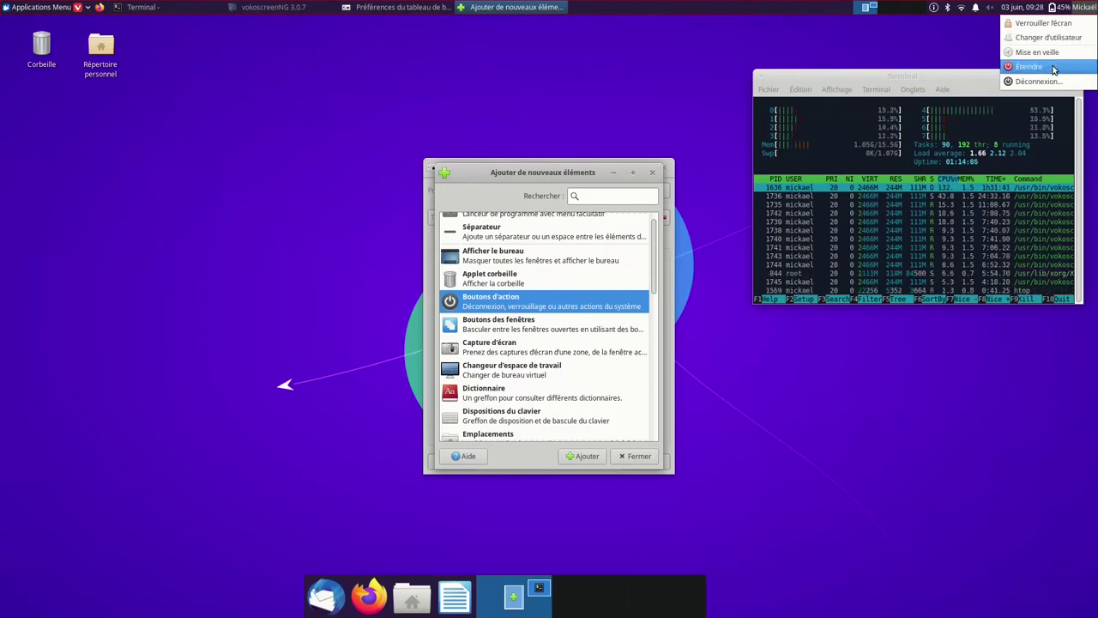
{"action": "left_click", "coordinate": [827, 50]}
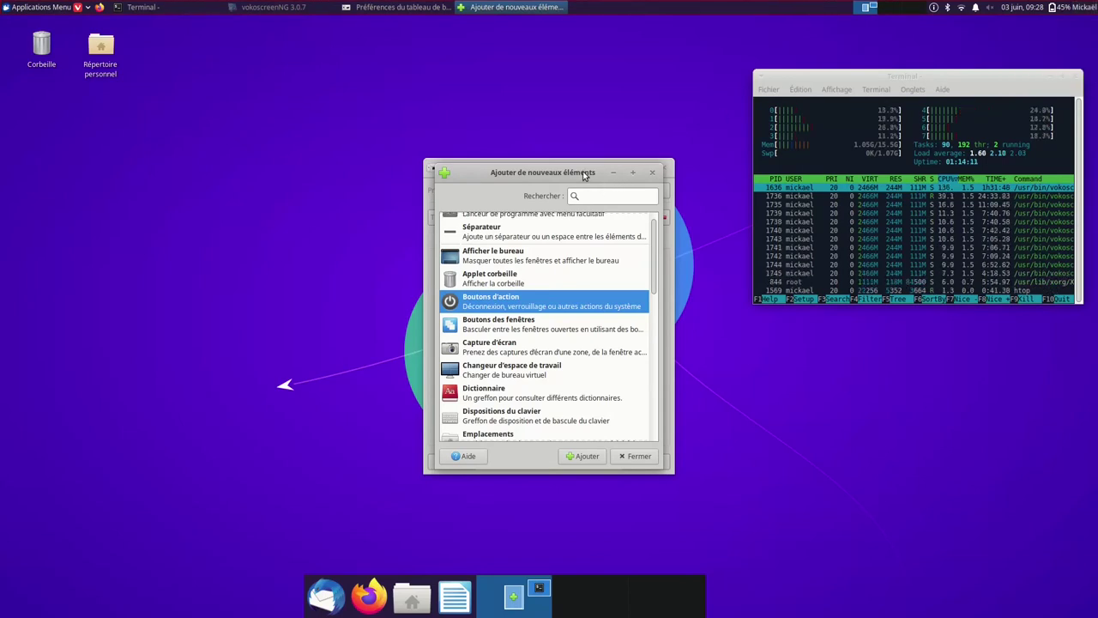
{"action": "left_click_drag", "start_coordinate": [583, 174], "coordinate": [254, 131]}
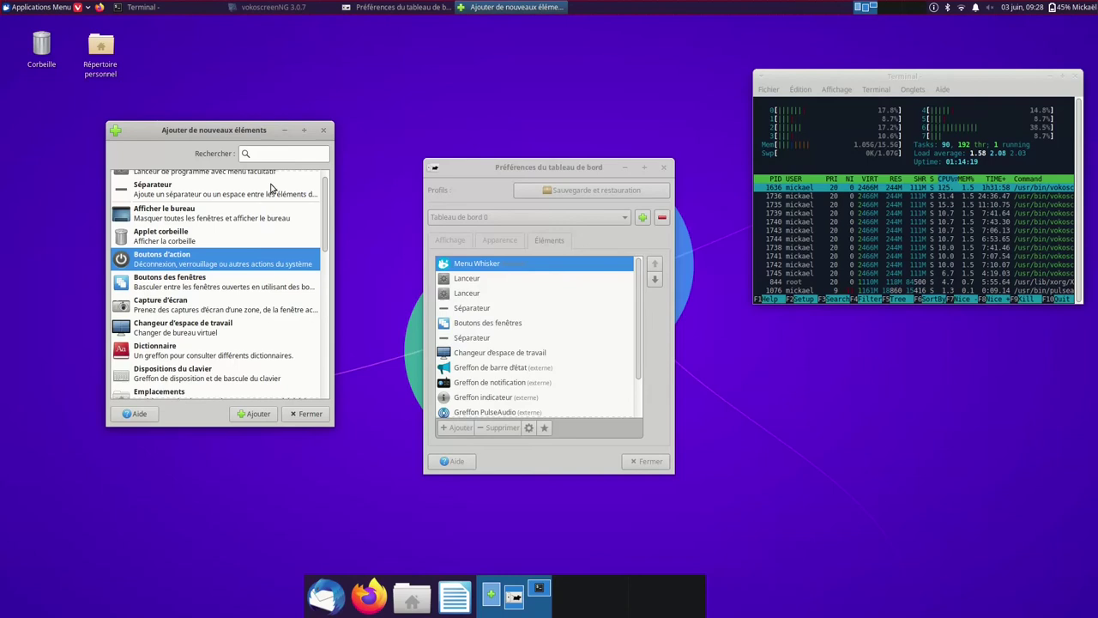
{"action": "key", "text": "Escape"}
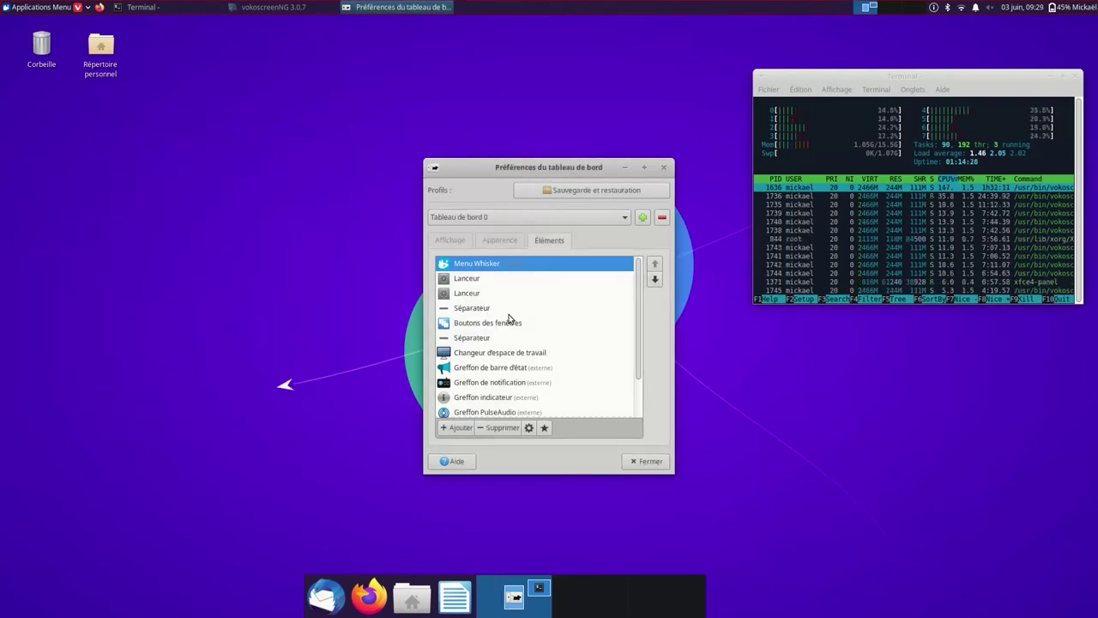
Step: Open the settings of the Boutons d'action element, hide Verrouiller l'écran, and check the resulting session menu
{"action": "scroll", "coordinate": [638, 284], "scroll_direction": "down", "scroll_amount": 2}
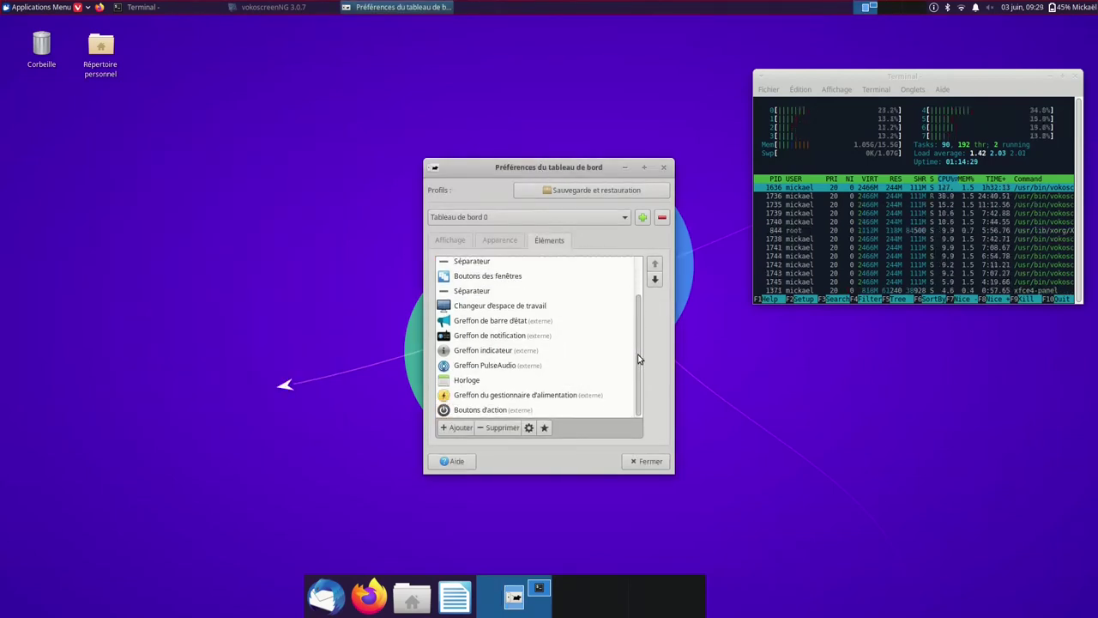
{"action": "left_click", "coordinate": [496, 409]}
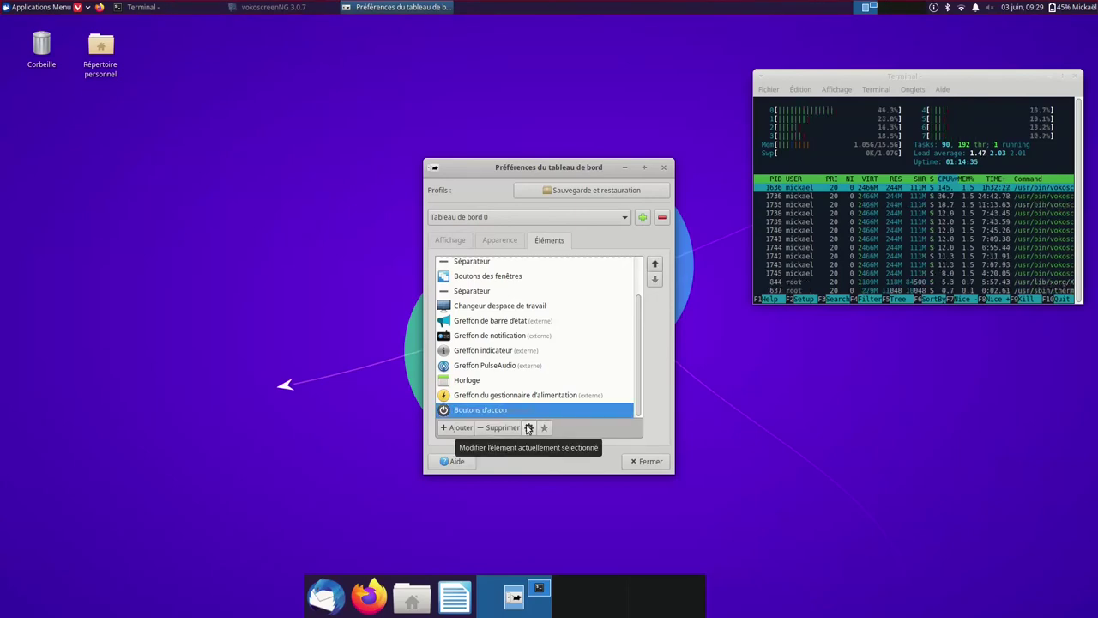
{"action": "left_click", "coordinate": [528, 428]}
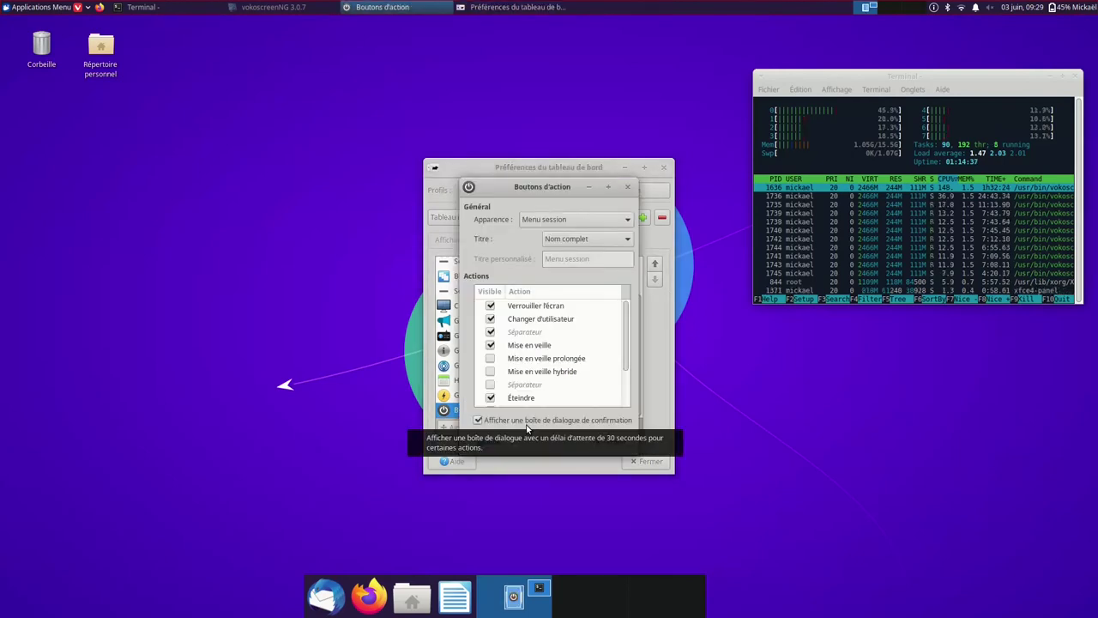
{"action": "left_click_drag", "start_coordinate": [575, 189], "coordinate": [295, 136]}
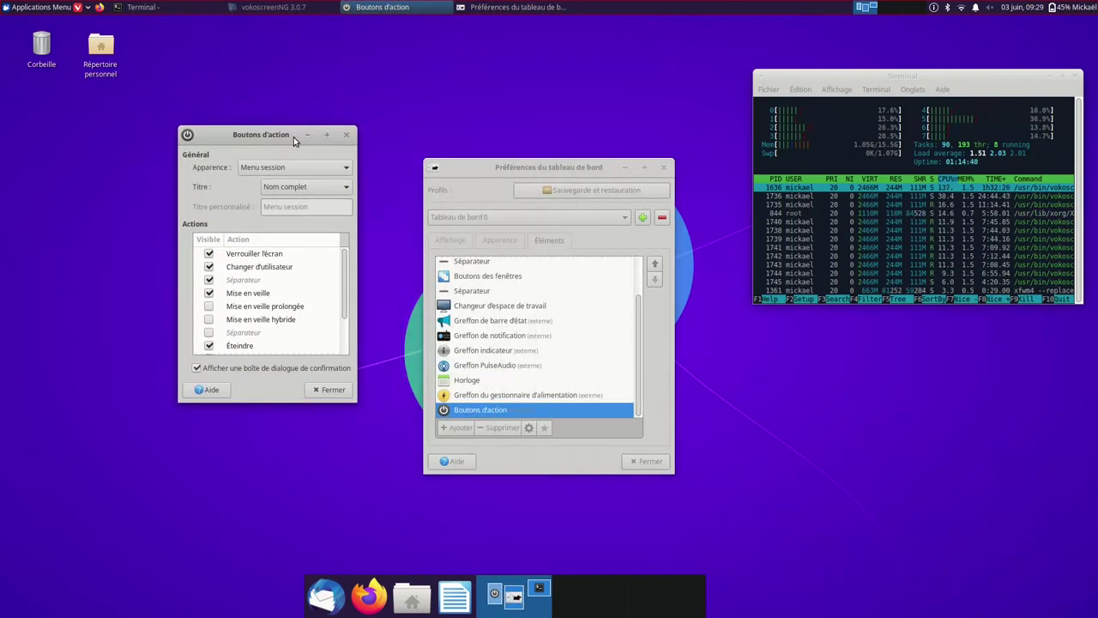
{"action": "left_click", "coordinate": [210, 254]}
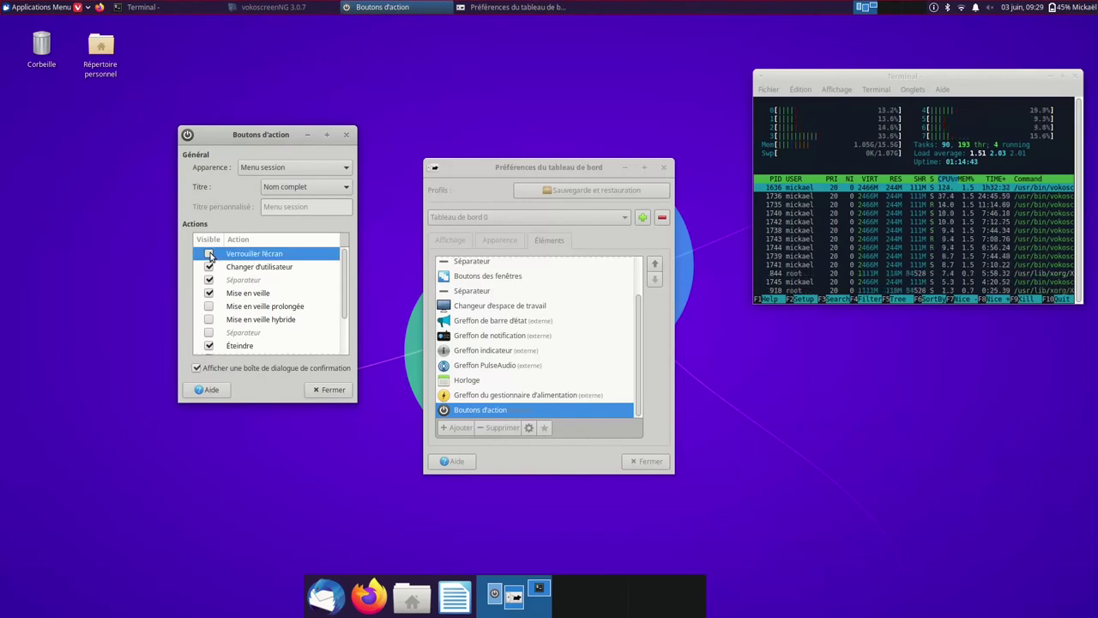
{"action": "left_click", "coordinate": [1086, 7]}
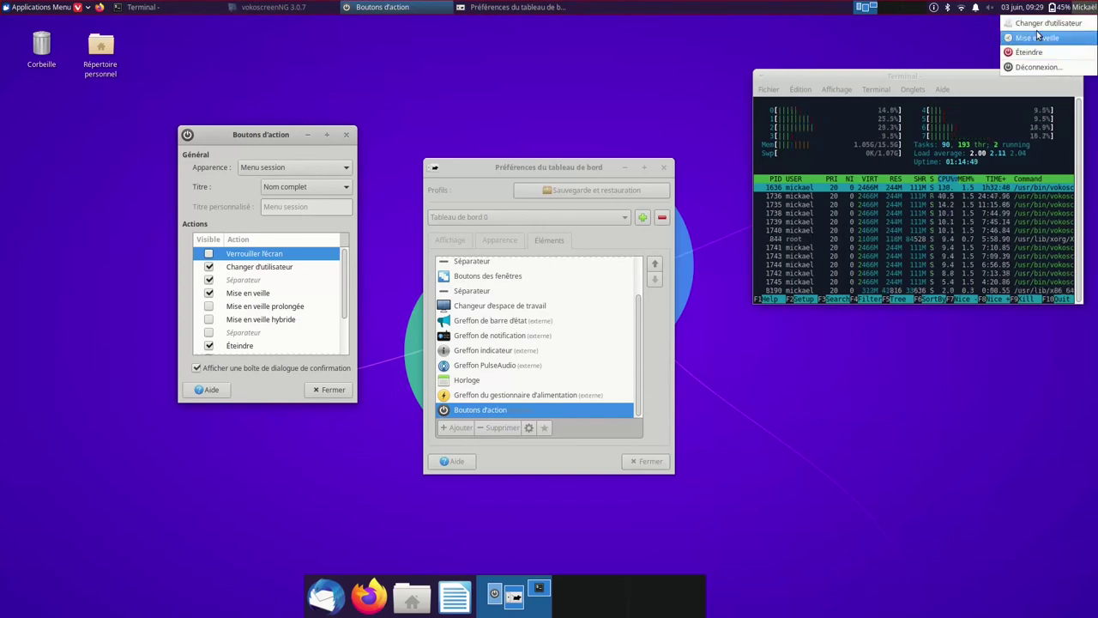
{"action": "left_click", "coordinate": [210, 271]}
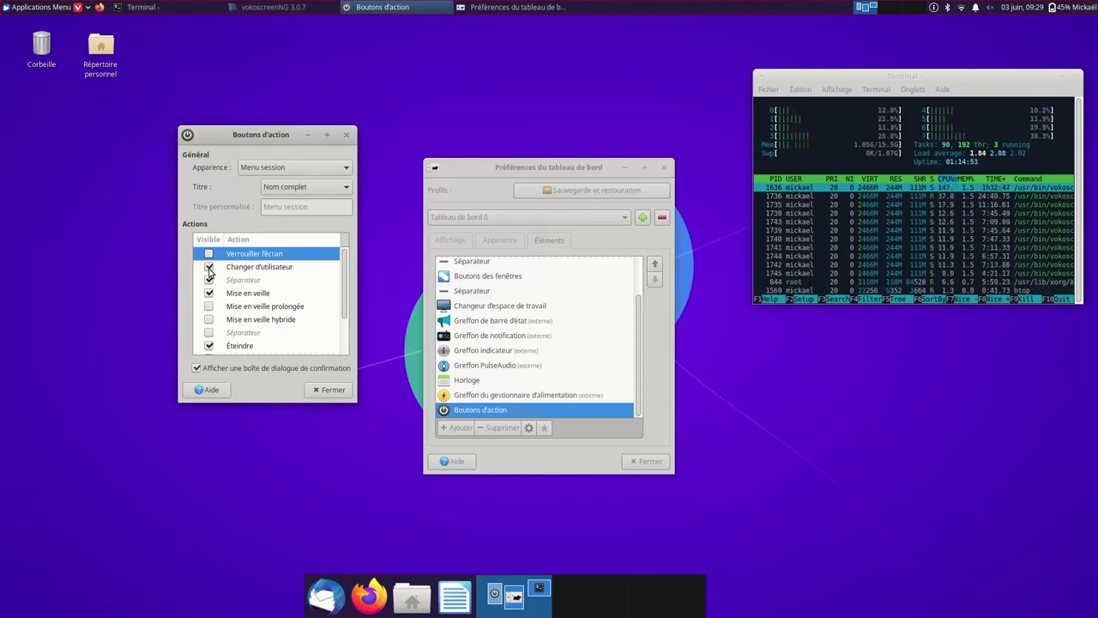
Step: Hide the Changer d'utilisateur action and the separator directly below it
{"action": "left_click", "coordinate": [209, 267]}
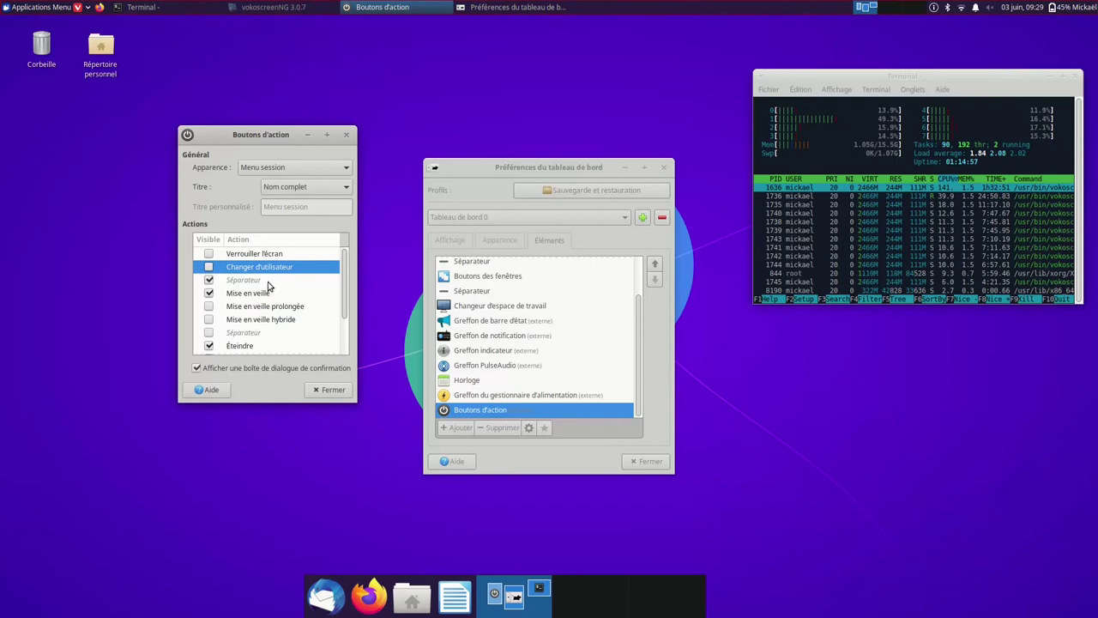
{"action": "left_click", "coordinate": [209, 280]}
{"action": "left_click", "coordinate": [210, 279]}
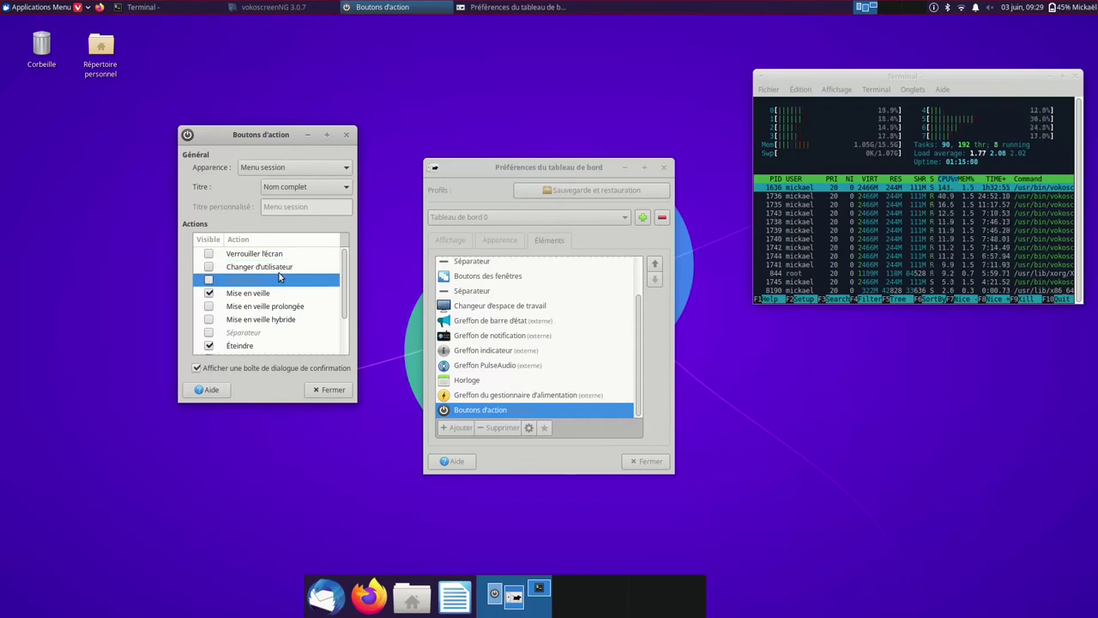
Step: Make the Redémarrer action visible and hide Mise en veille in the action buttons' list
{"action": "left_click_drag", "start_coordinate": [343, 278], "coordinate": [345, 329]}
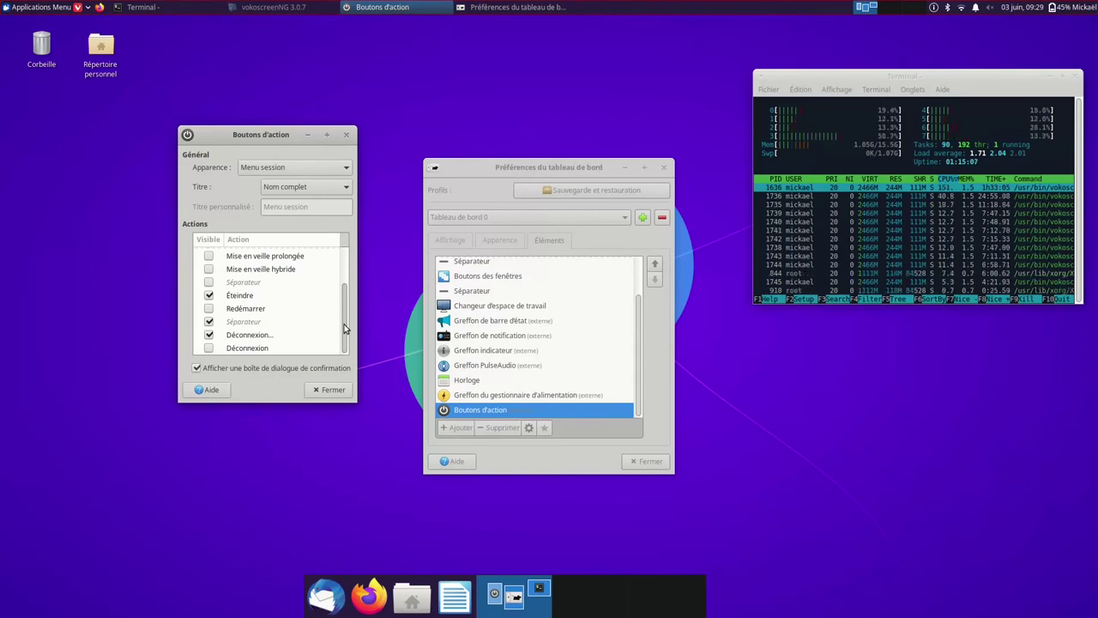
{"action": "left_click", "coordinate": [208, 308]}
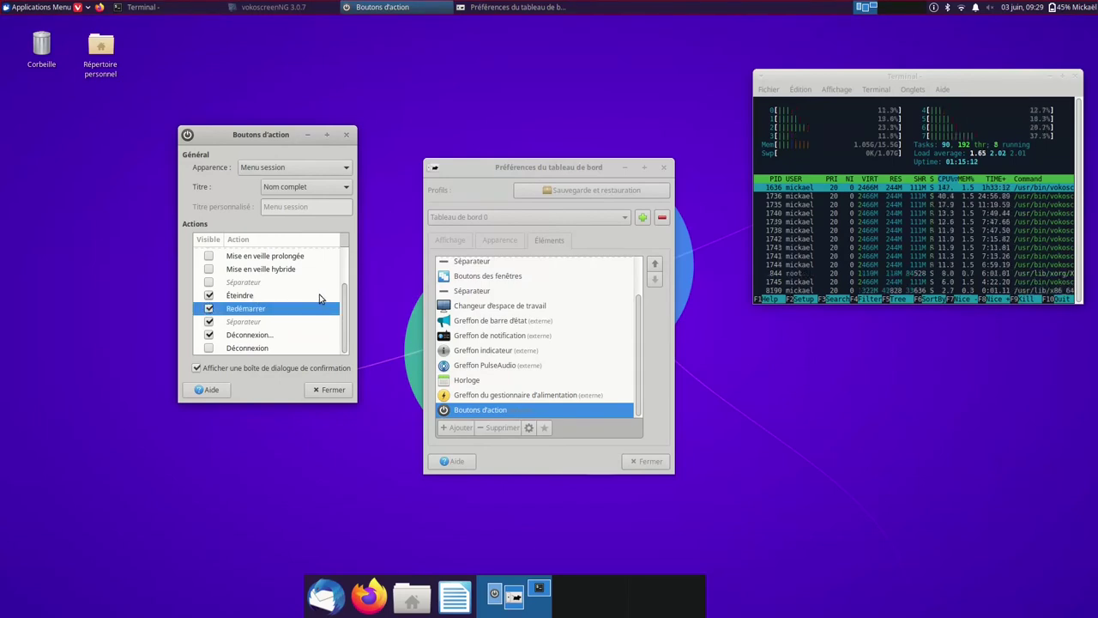
{"action": "scroll", "coordinate": [258, 296], "scroll_direction": "up", "scroll_amount": 3}
{"action": "left_click", "coordinate": [217, 293]}
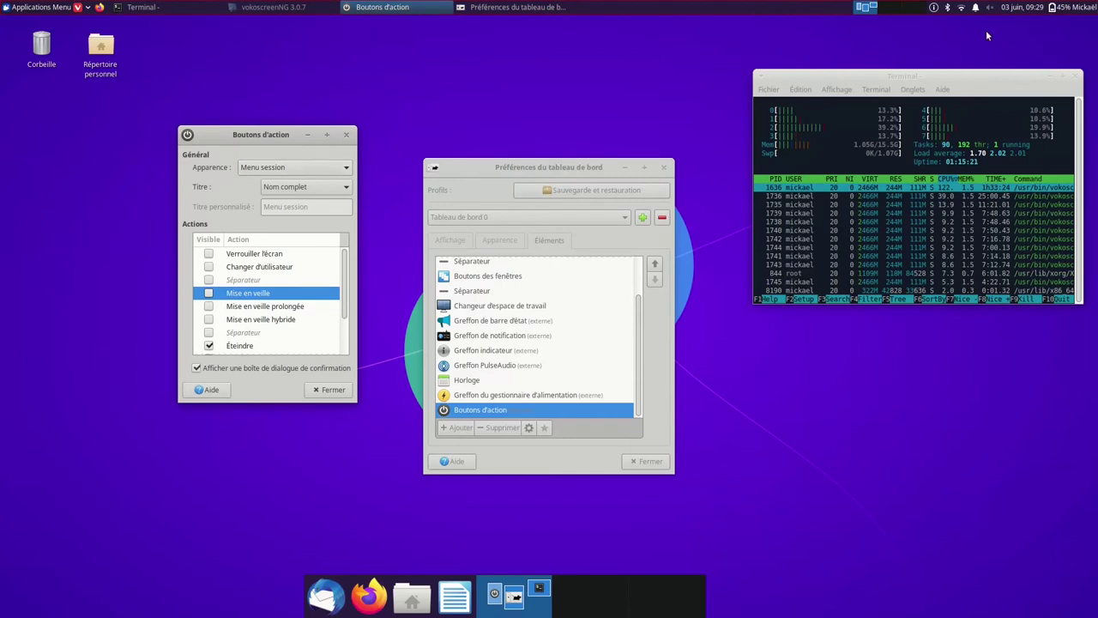
Step: Check the session menu, try the Boutons d'action appearance on the panel, and restore the Menu session appearance
{"action": "left_click", "coordinate": [1083, 7]}
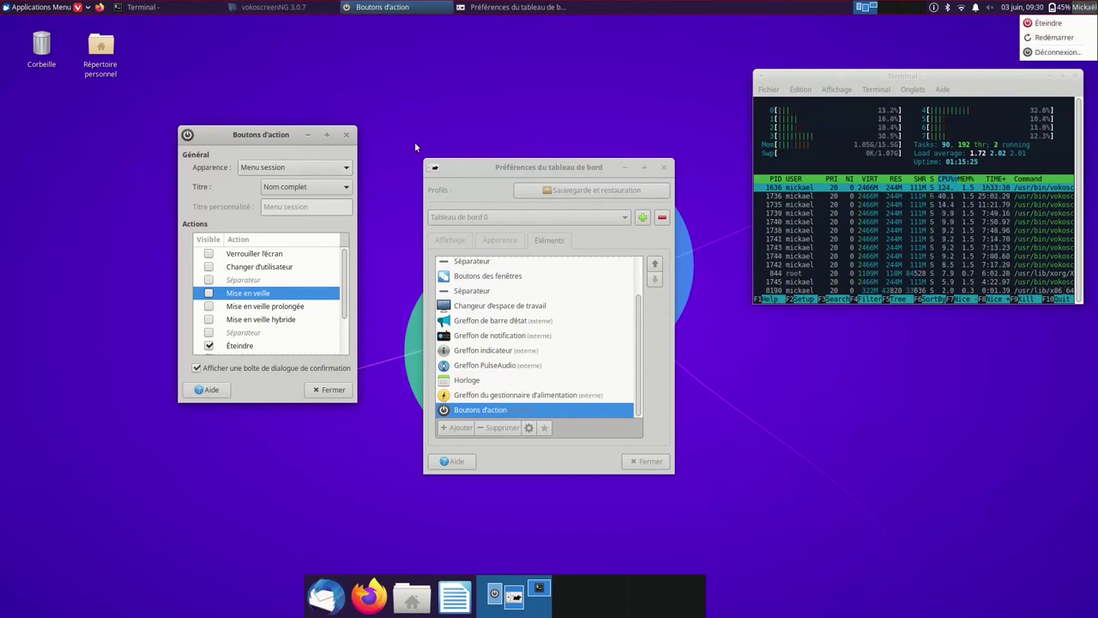
{"action": "left_click", "coordinate": [341, 170]}
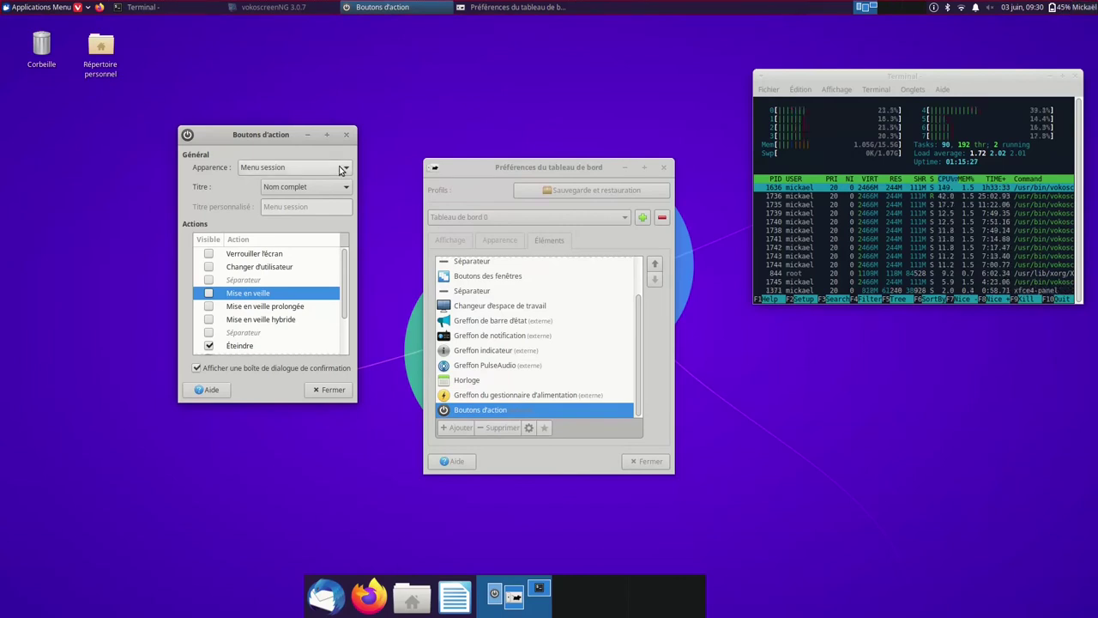
{"action": "left_click", "coordinate": [348, 169]}
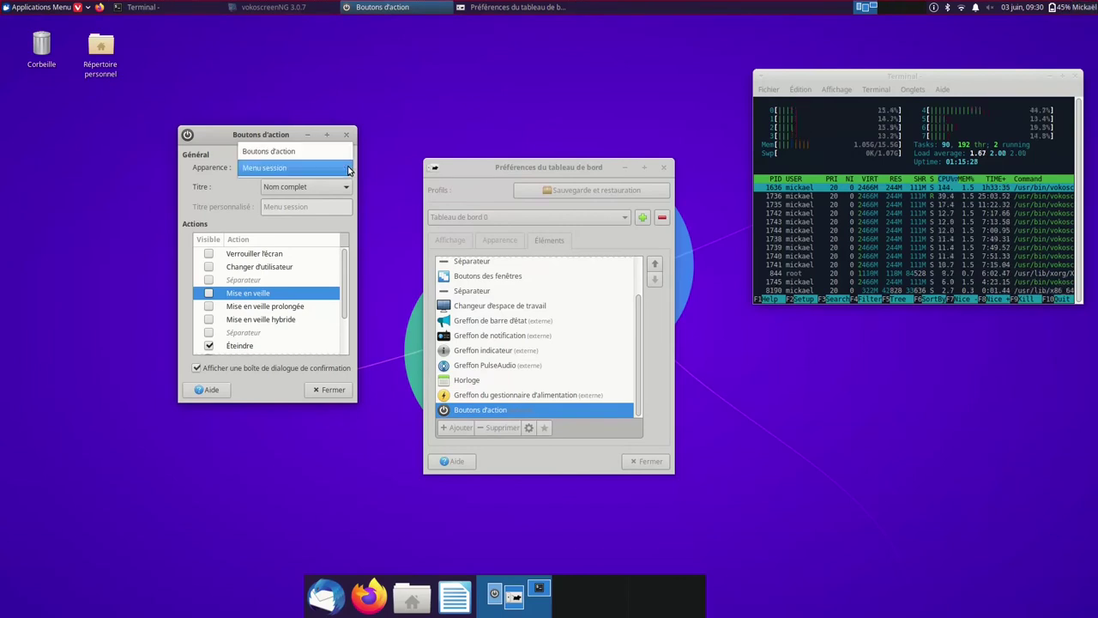
{"action": "left_click", "coordinate": [304, 147]}
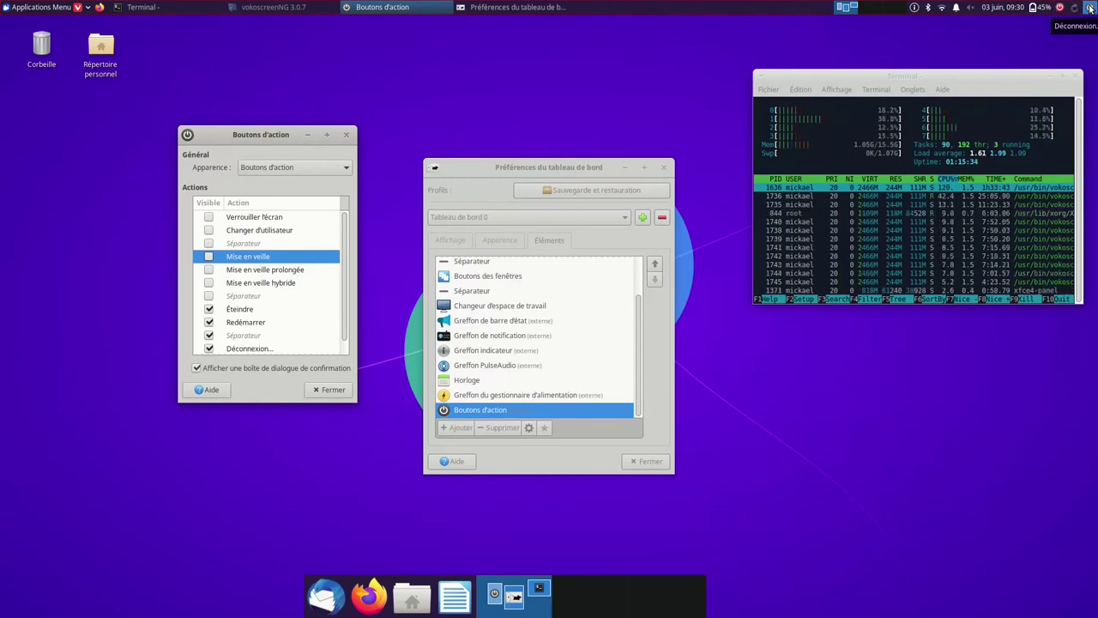
{"action": "left_click", "coordinate": [335, 167]}
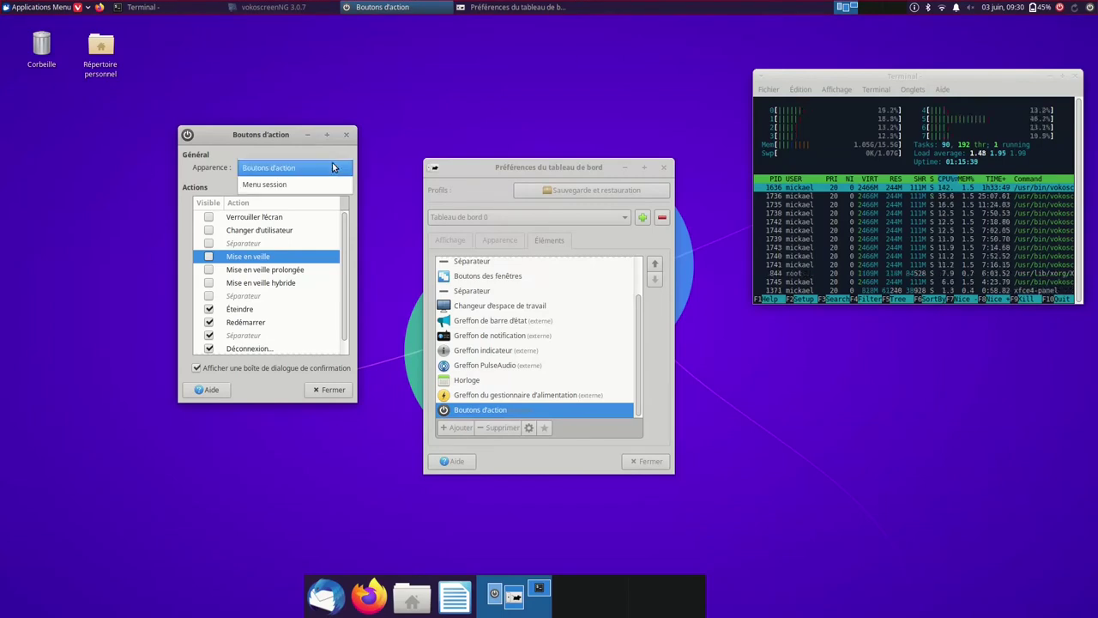
{"action": "left_click", "coordinate": [332, 180]}
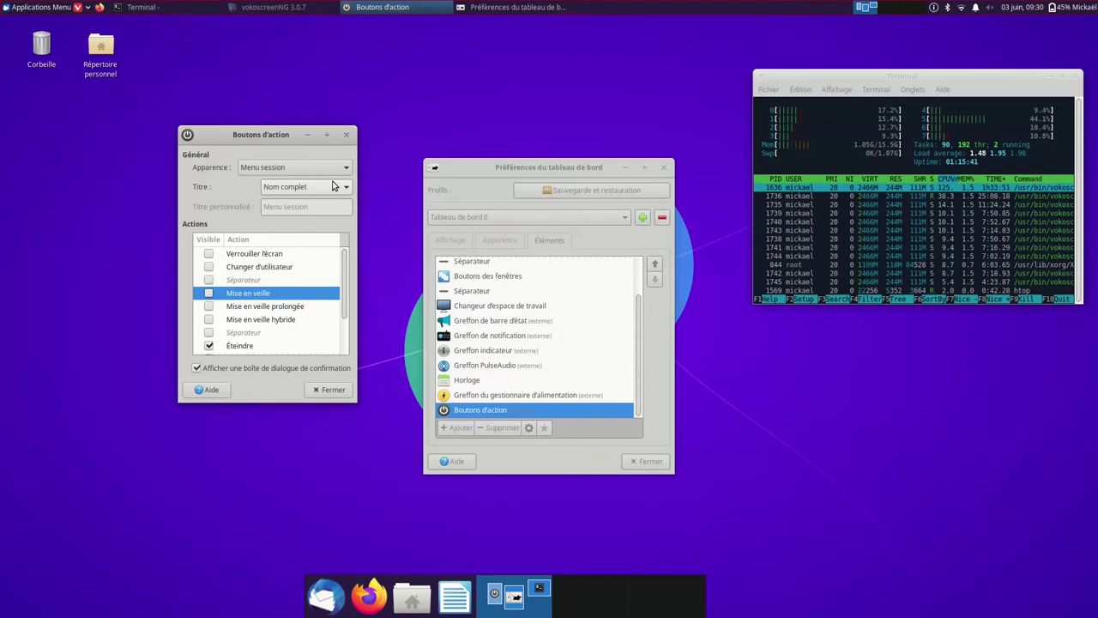
Step: Try the Nom d'utilisateur and Personnalisé titles for the session menu, and restore Nom complet
{"action": "left_click", "coordinate": [332, 190]}
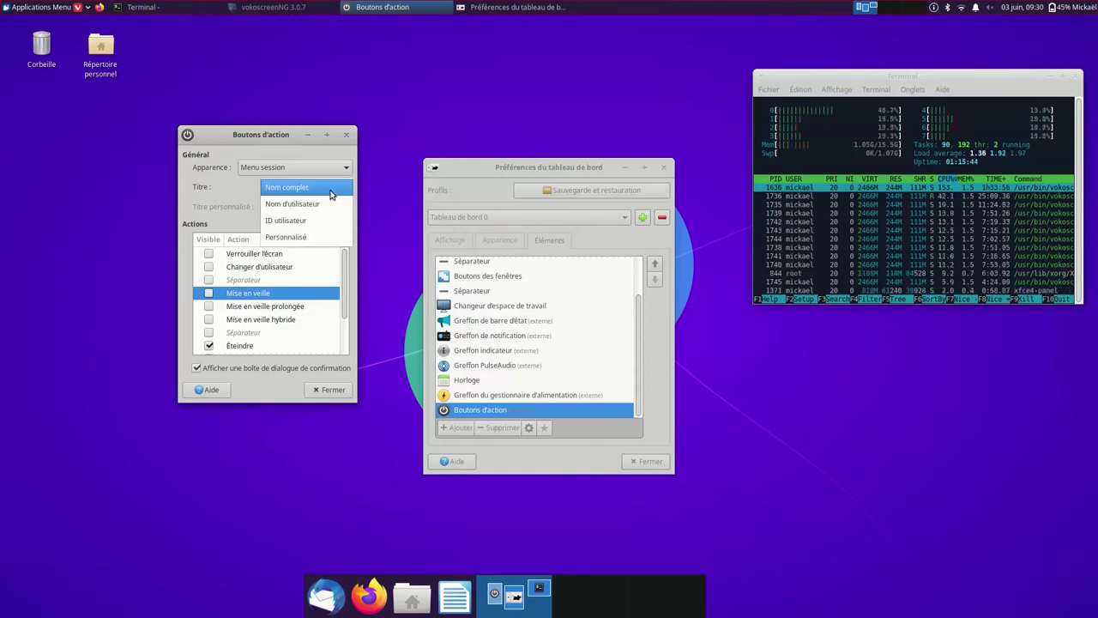
{"action": "left_click", "coordinate": [312, 207]}
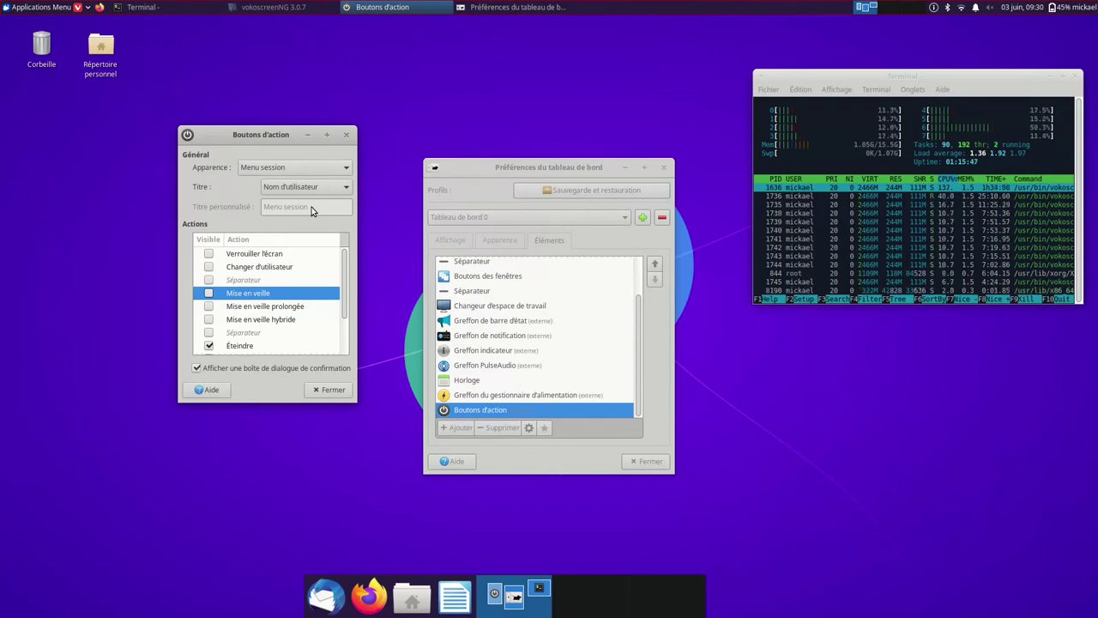
{"action": "left_click", "coordinate": [320, 190]}
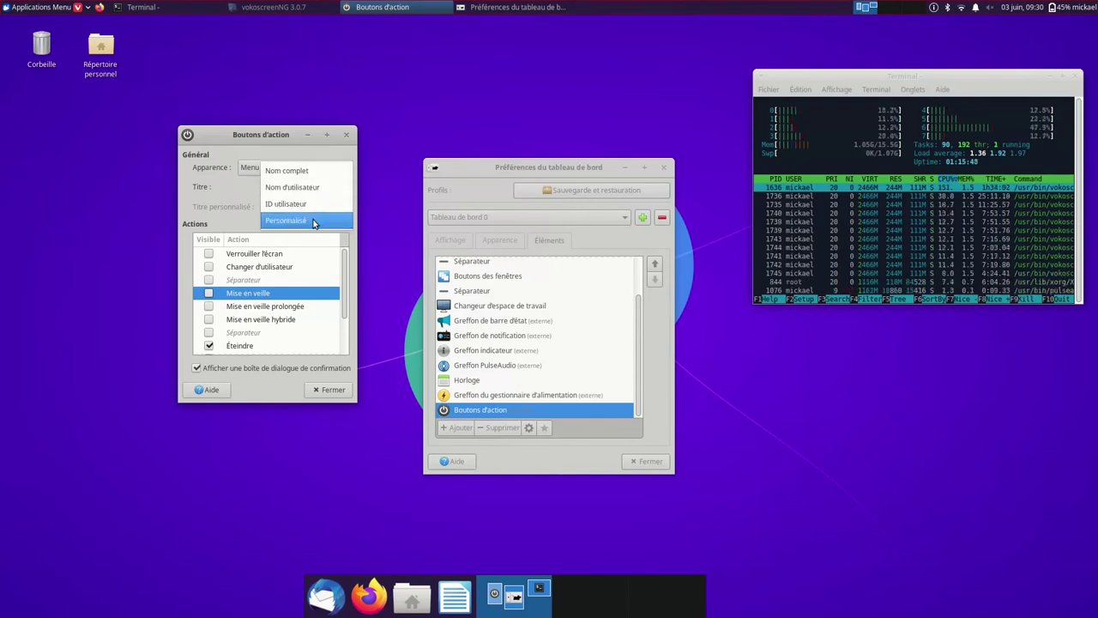
{"action": "left_click", "coordinate": [314, 221]}
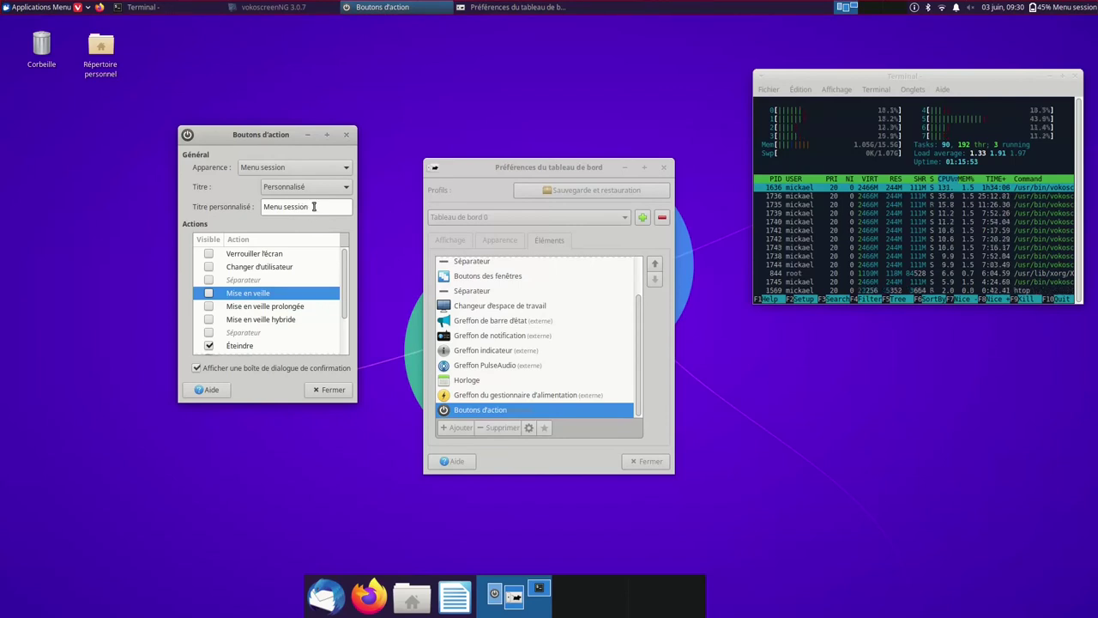
{"action": "left_click_drag", "start_coordinate": [306, 207], "coordinate": [331, 212]}
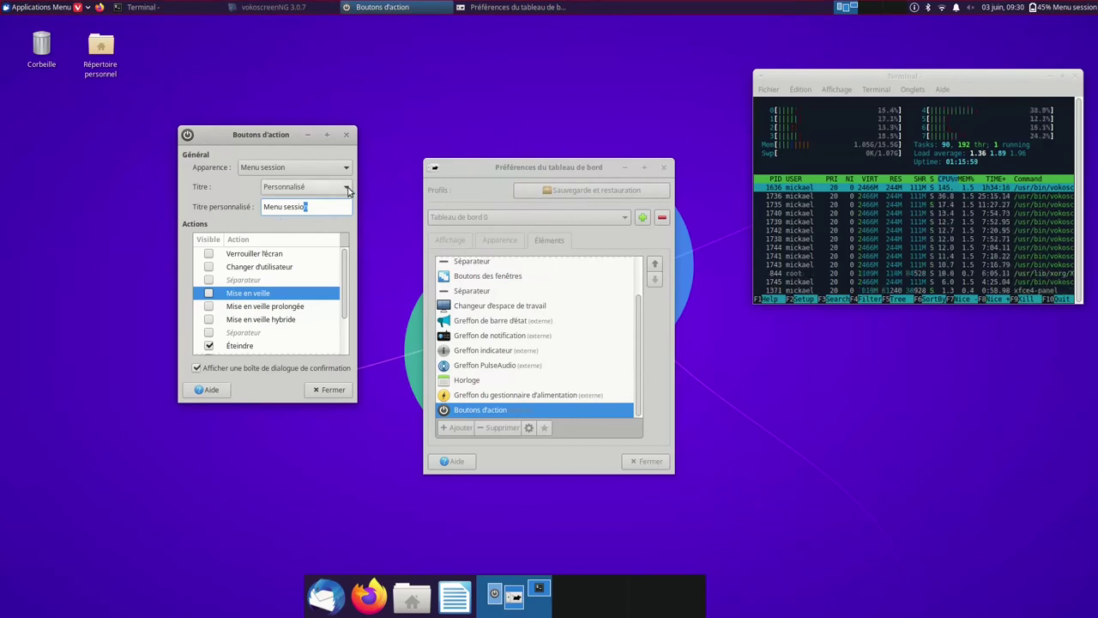
{"action": "left_click", "coordinate": [348, 188]}
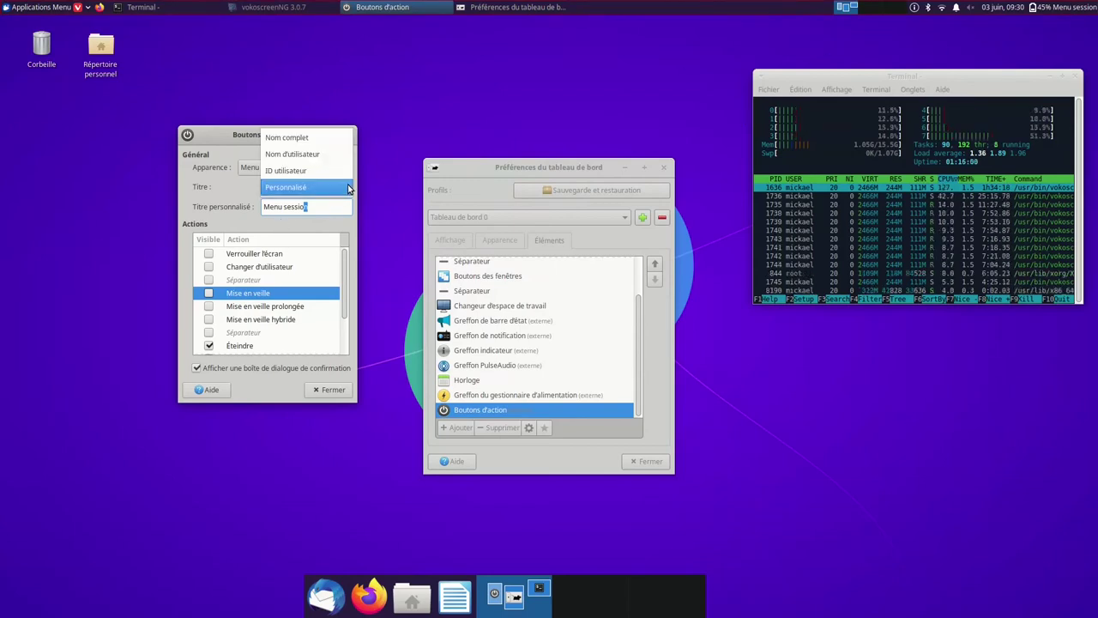
{"action": "left_click", "coordinate": [315, 140]}
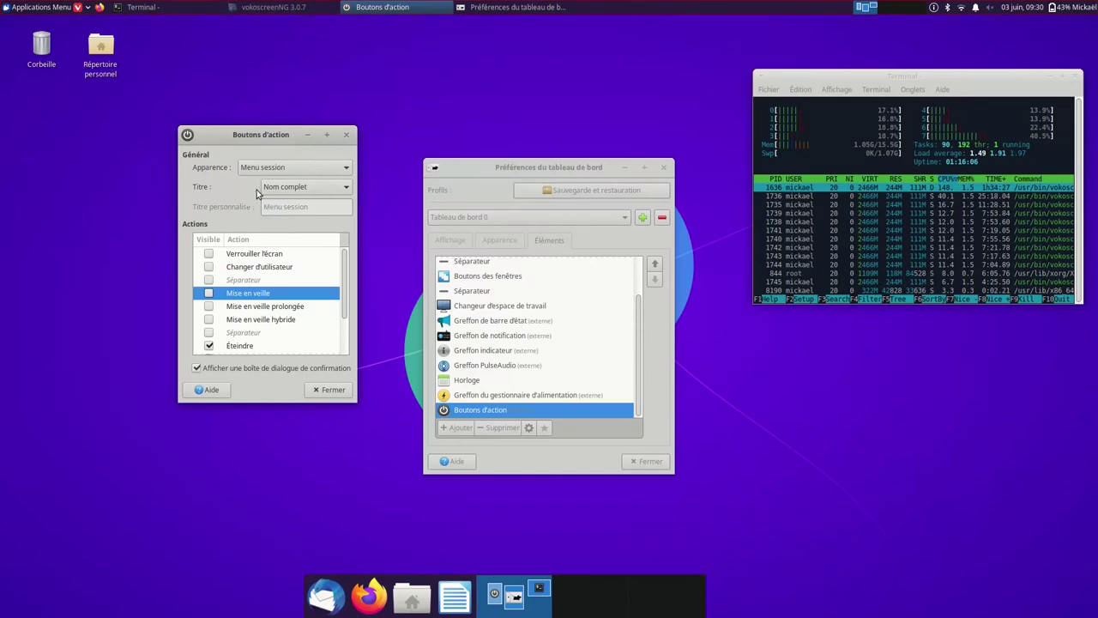
Step: Set the appearance of the action buttons element to Boutons d'action
{"action": "left_click", "coordinate": [287, 169]}
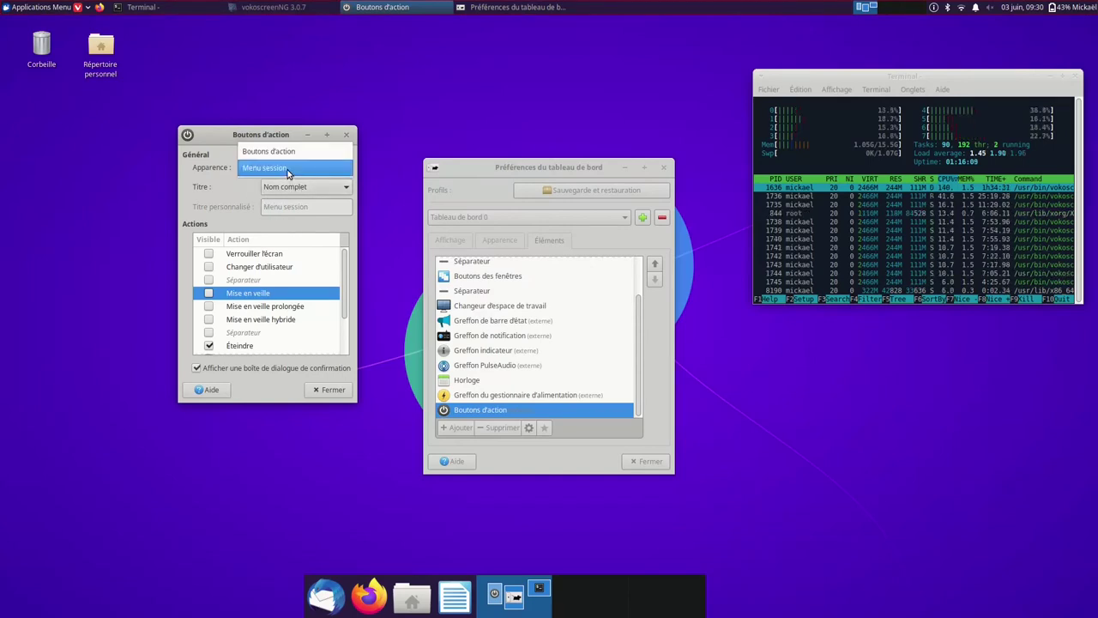
{"action": "left_click", "coordinate": [287, 152]}
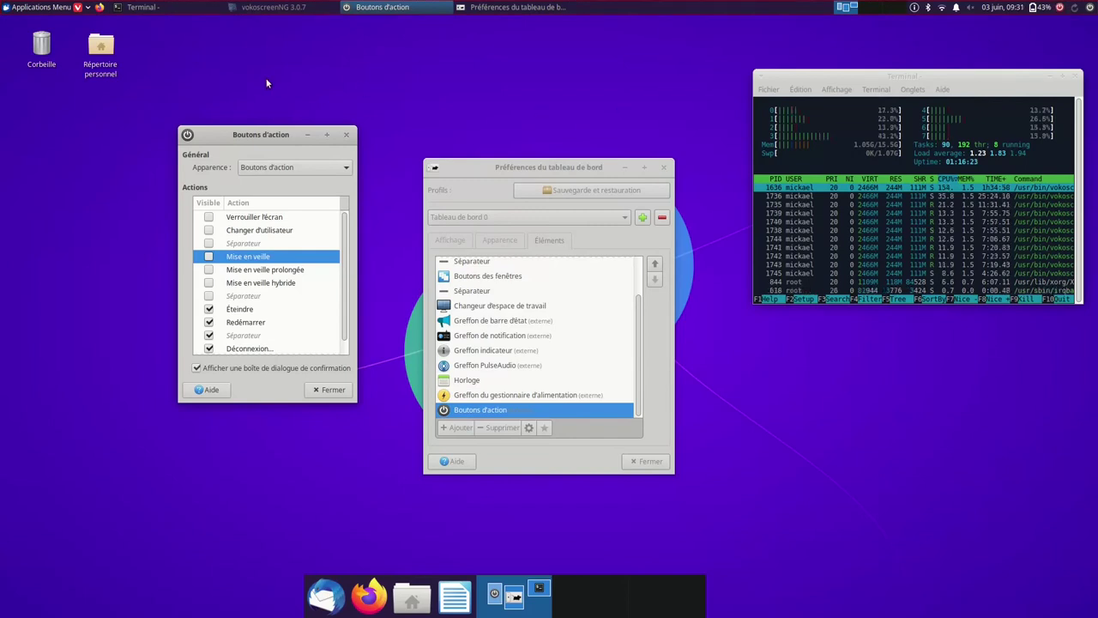
Step: View the session logout dialog from the applications menu, cancel it, and select Verrouiller l'écran in the actions list
{"action": "left_click", "coordinate": [23, 10]}
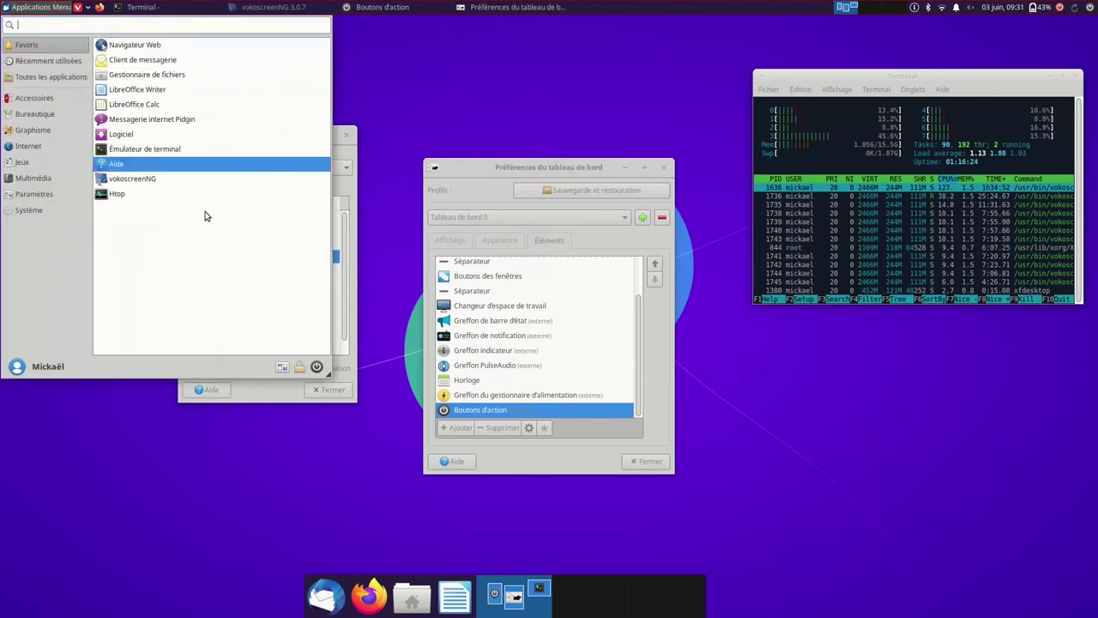
{"action": "left_click", "coordinate": [316, 367]}
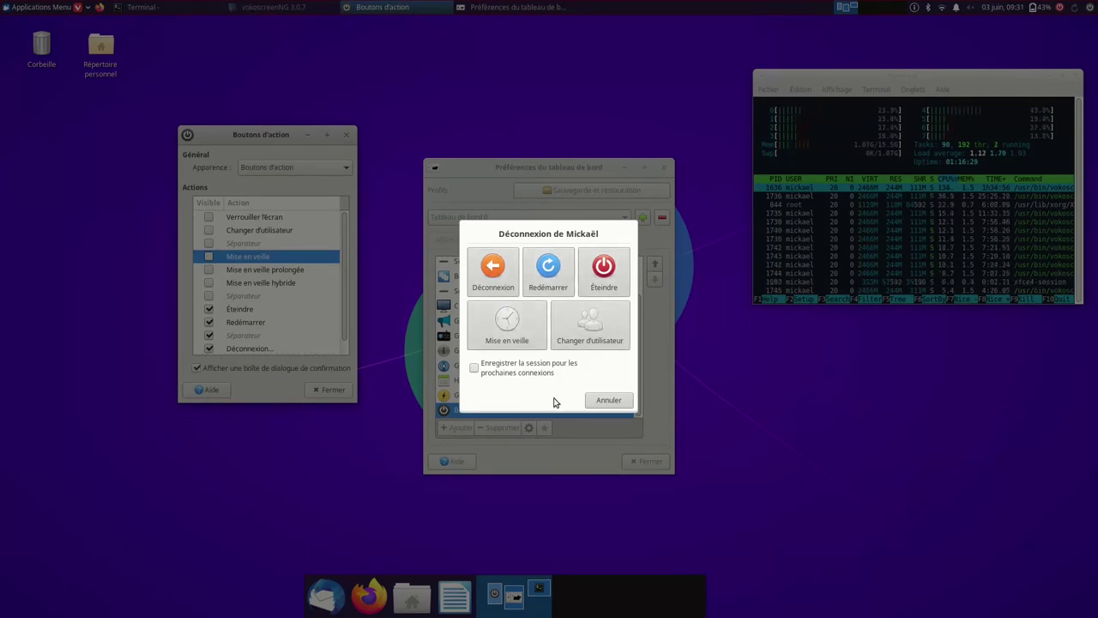
{"action": "left_click", "coordinate": [623, 400]}
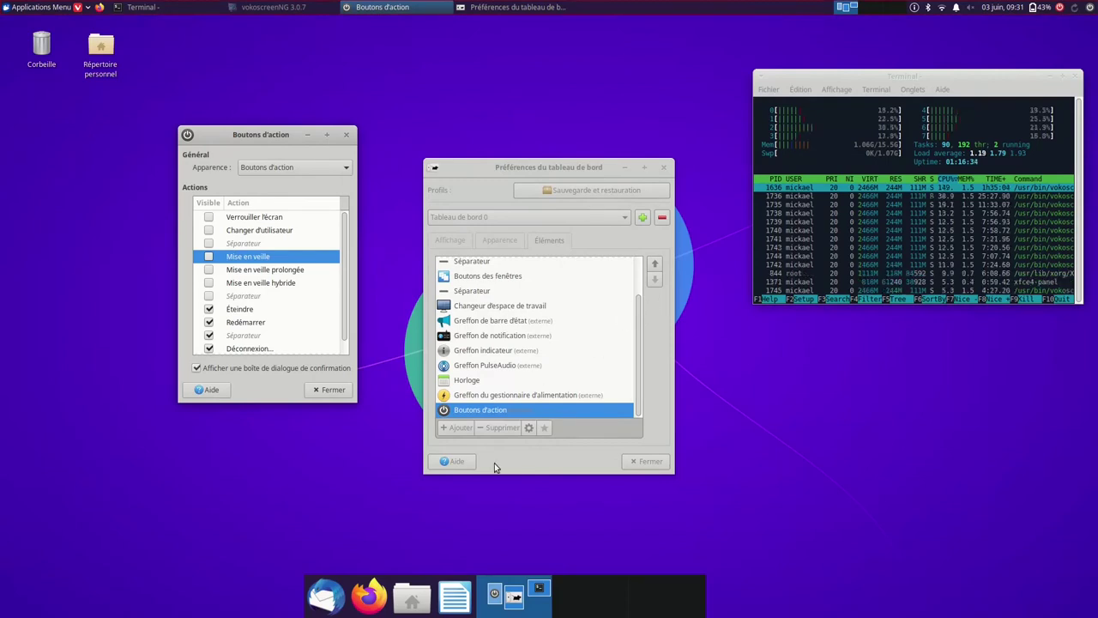
{"action": "left_click_drag", "start_coordinate": [258, 217], "coordinate": [285, 206]}
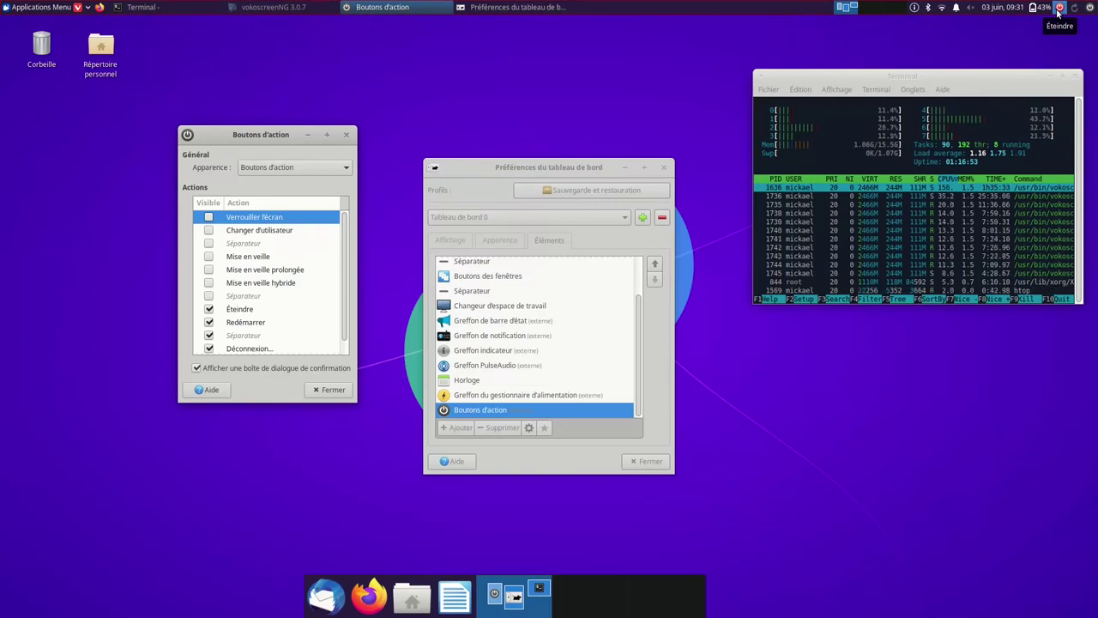
Step: Bring the vokoscreenNG window forward and return to the Boutons d'action settings window
{"action": "left_click", "coordinate": [268, 7]}
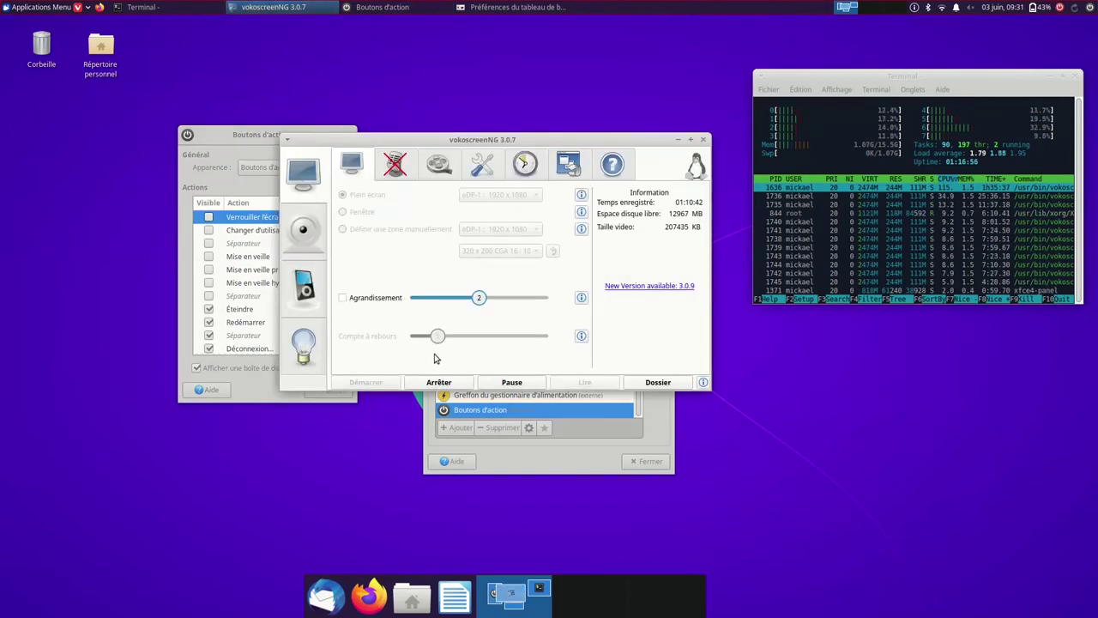
{"action": "left_click", "coordinate": [526, 49]}
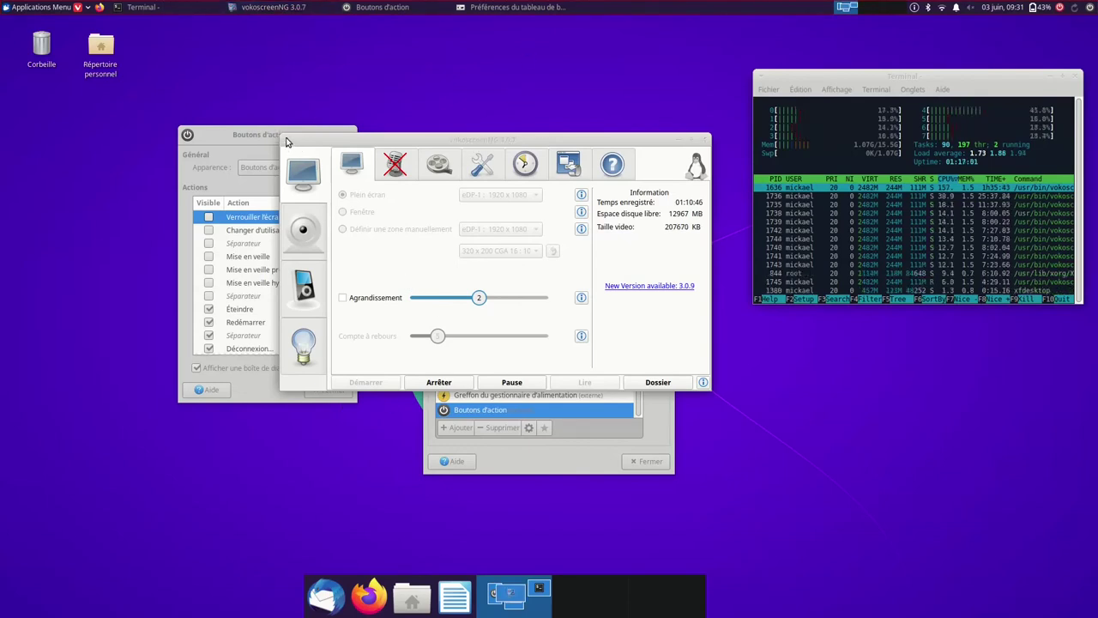
{"action": "left_click", "coordinate": [253, 134]}
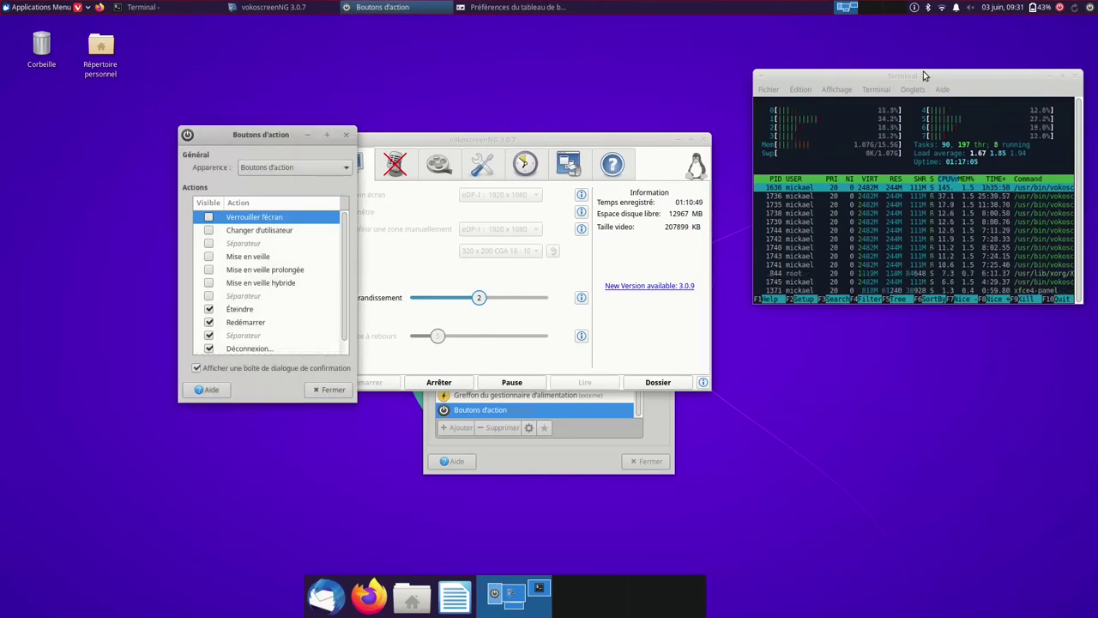
Step: Reposition the Terminal window so that it sits beside the vokoscreenNG window
{"action": "left_click_drag", "start_coordinate": [918, 75], "coordinate": [530, 124]}
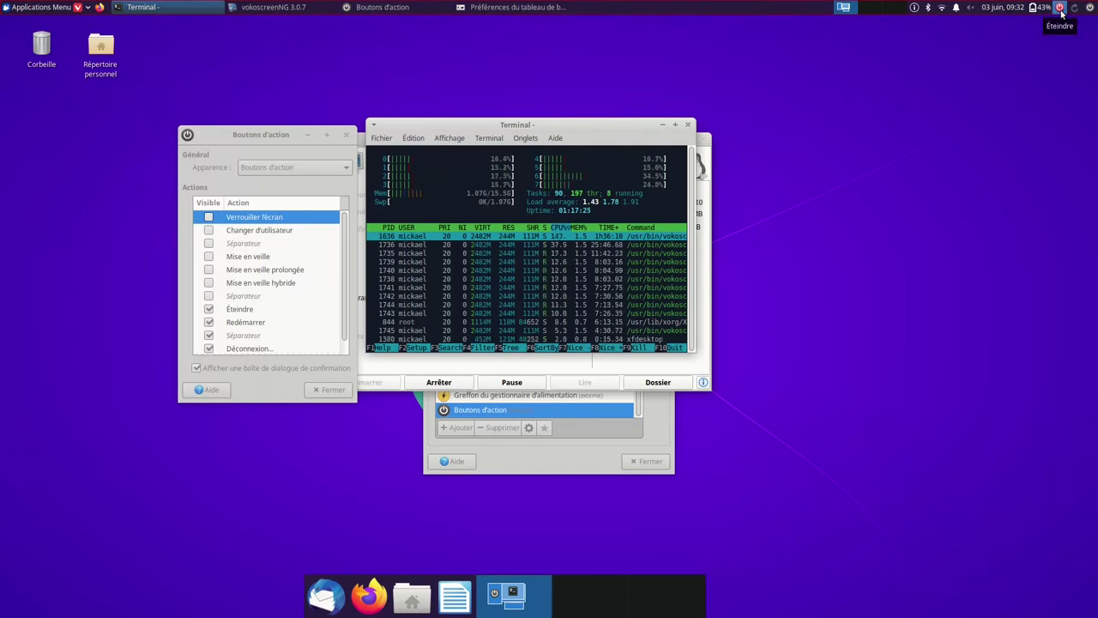
{"action": "left_click", "coordinate": [930, 171]}
{"action": "left_click_drag", "start_coordinate": [590, 126], "coordinate": [1037, 86]}
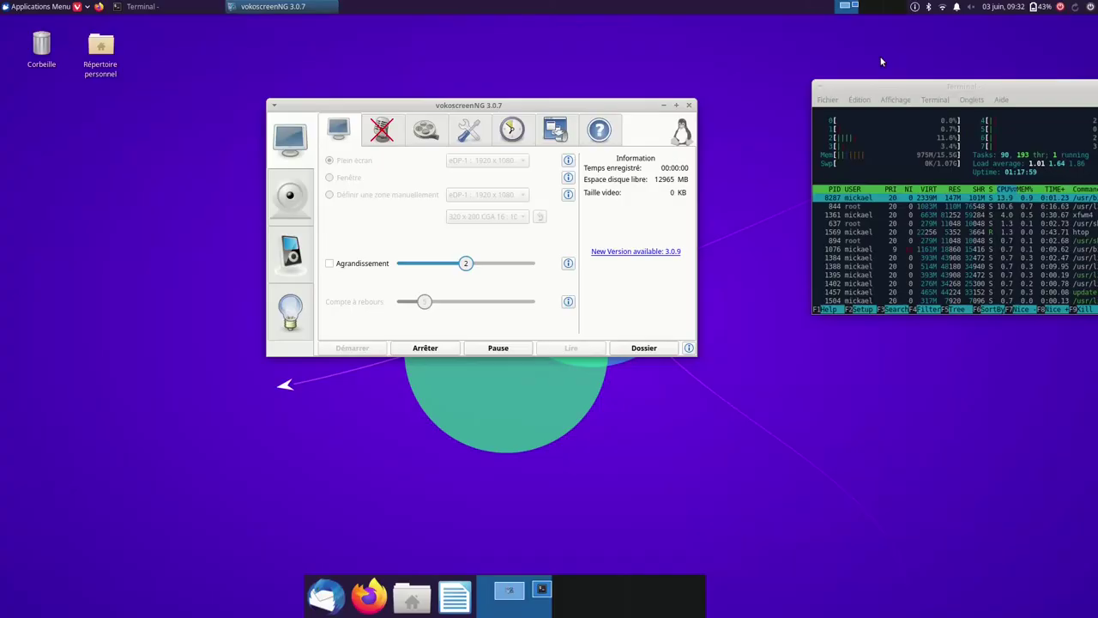
{"action": "left_click", "coordinate": [931, 83]}
{"action": "left_click_drag", "start_coordinate": [931, 82], "coordinate": [808, 85]}
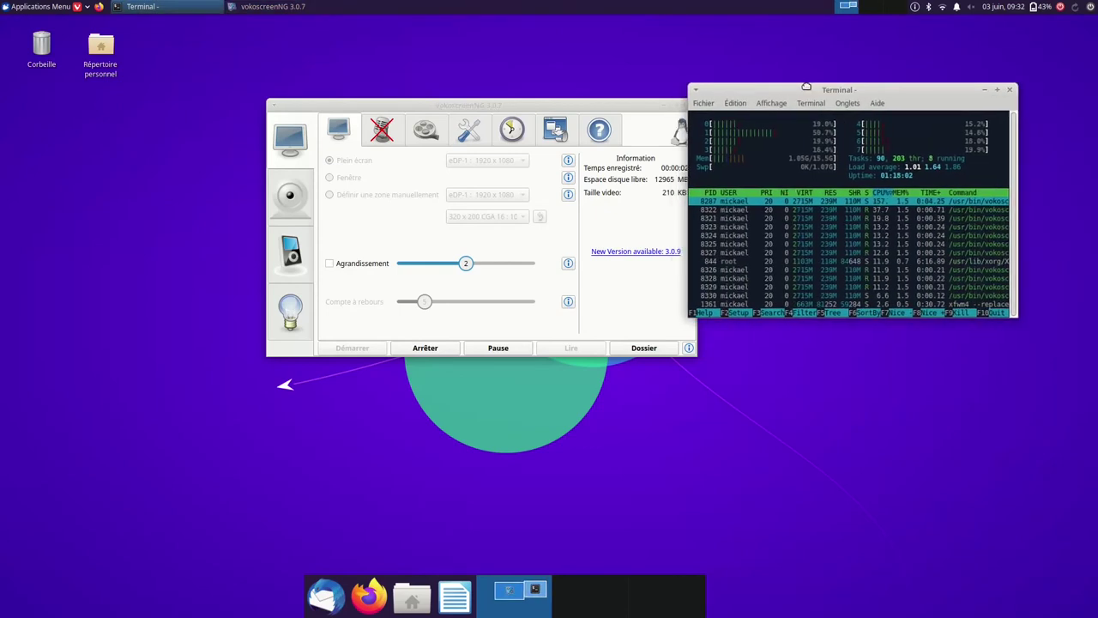
{"action": "left_click", "coordinate": [781, 393]}
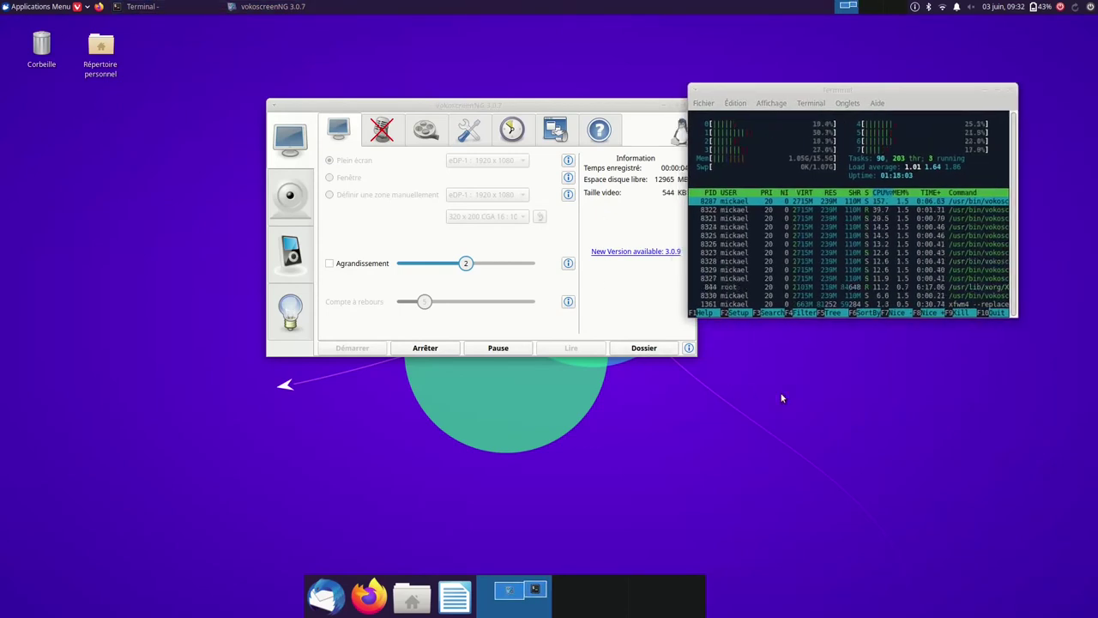
Step: Try the panel's Éteindre button, cancel the shutdown confirmation, and stop the vokoscreenNG recording
{"action": "left_click", "coordinate": [1061, 9]}
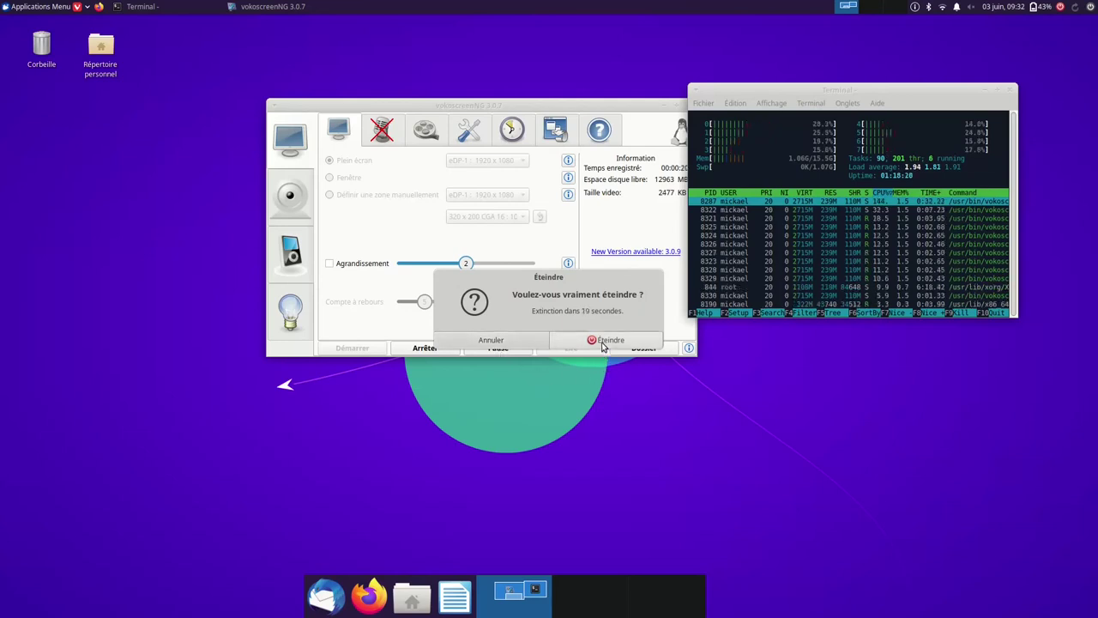
{"action": "left_click", "coordinate": [490, 341]}
{"action": "left_click", "coordinate": [439, 346]}
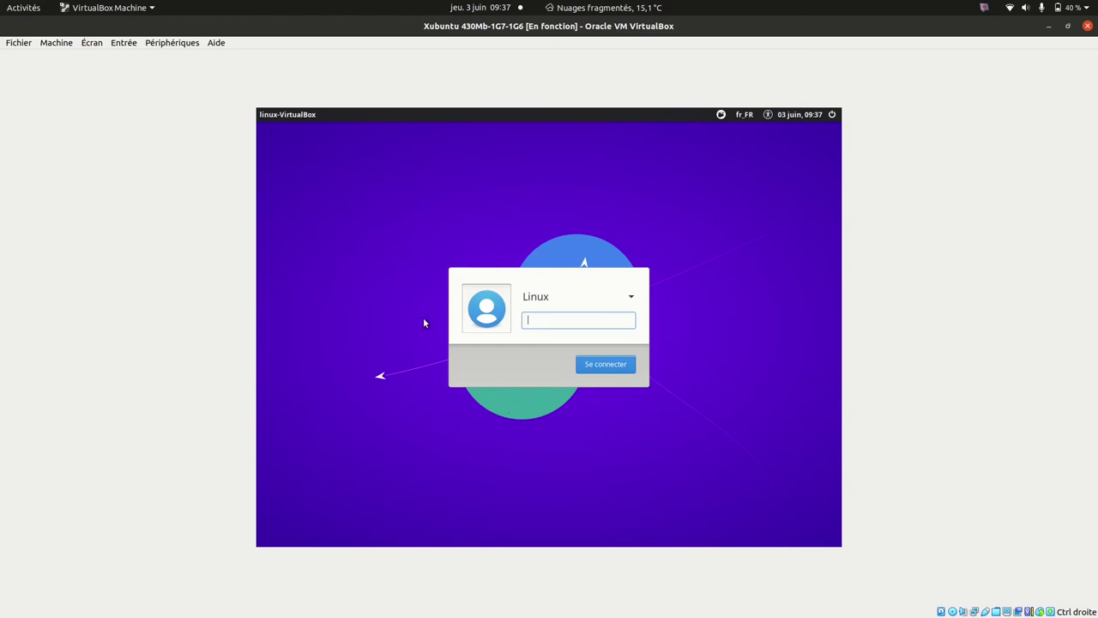
Step: In the Xubuntu virtual machine, check the session types offered on the login screen, enter the account password and log in
{"action": "left_click", "coordinate": [721, 117]}
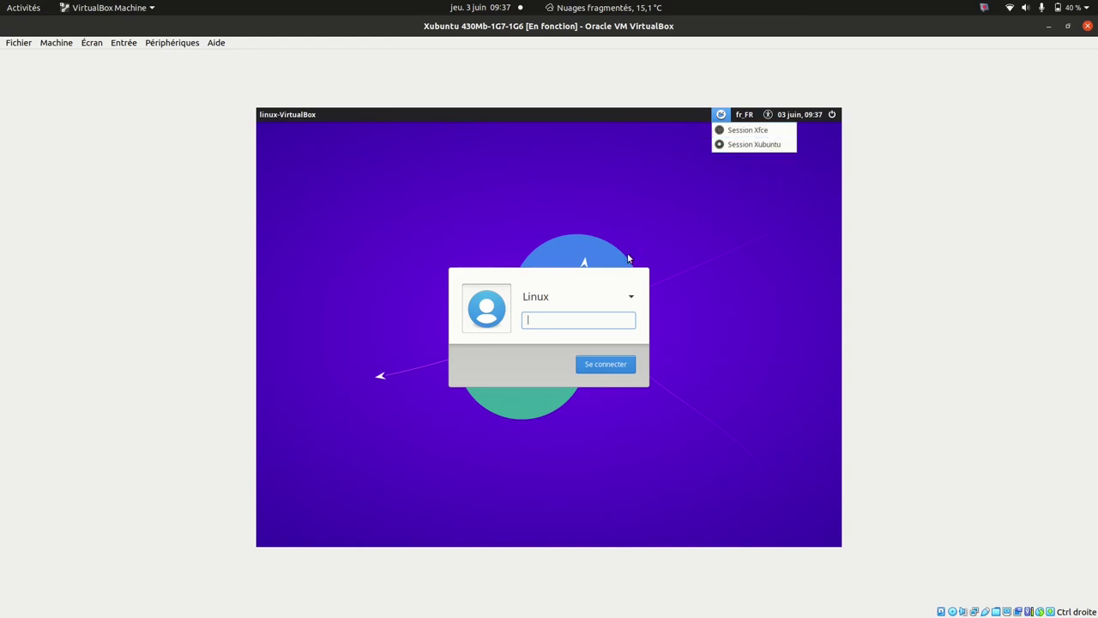
{"action": "left_click", "coordinate": [542, 323]}
{"action": "type", "text": "x"}
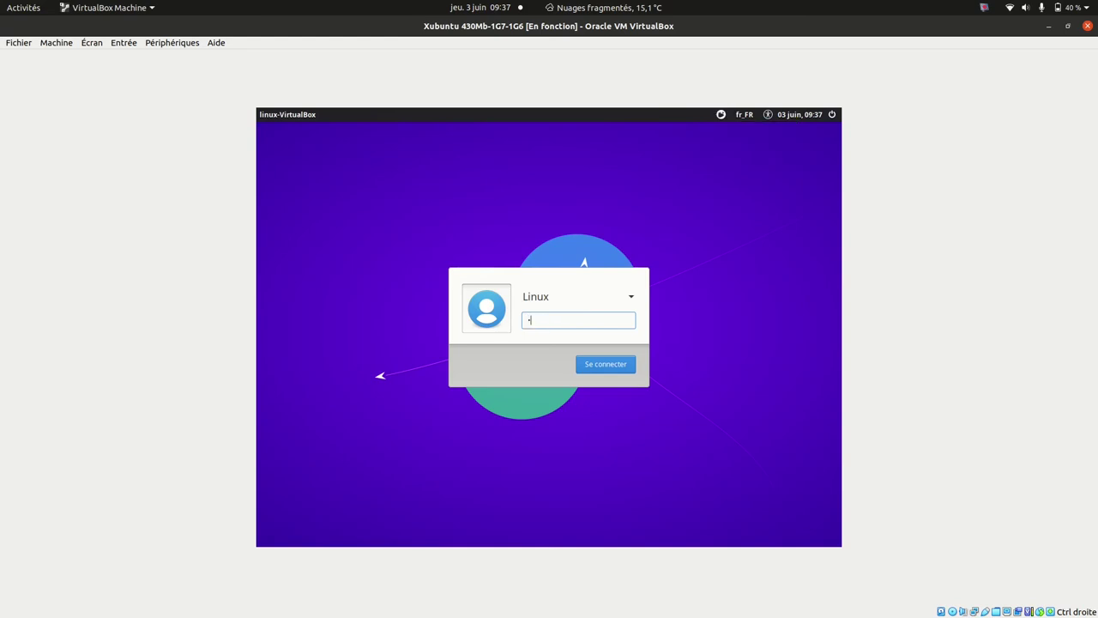
{"action": "key", "text": "Return"}
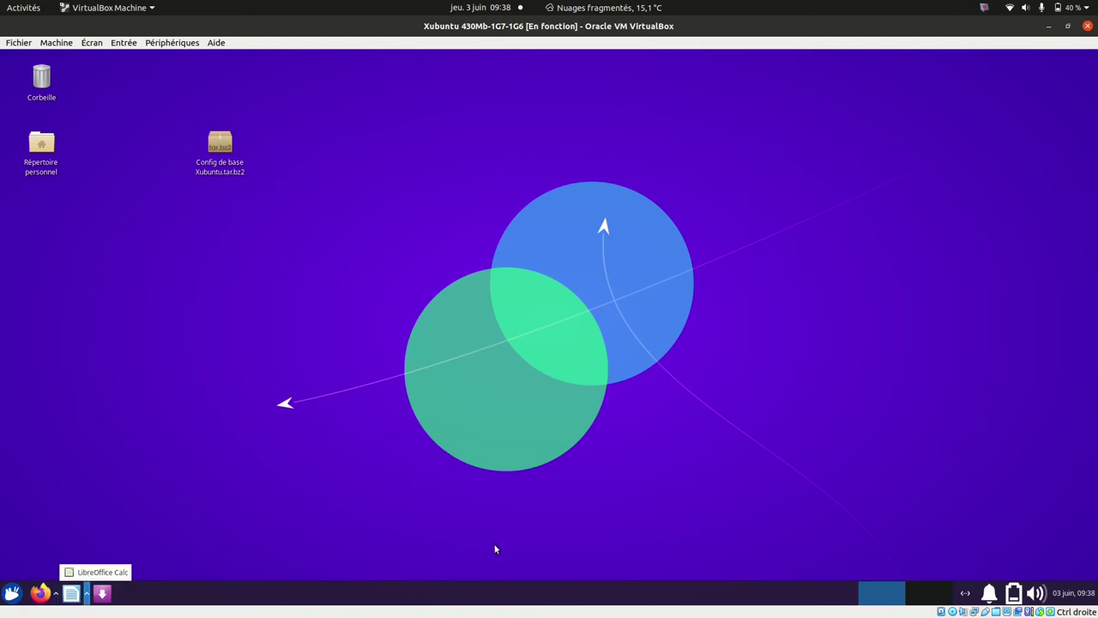
Step: Open the preferences of the virtual machine's panel and move the preferences window higher on the desktop
{"action": "right_click", "coordinate": [551, 591]}
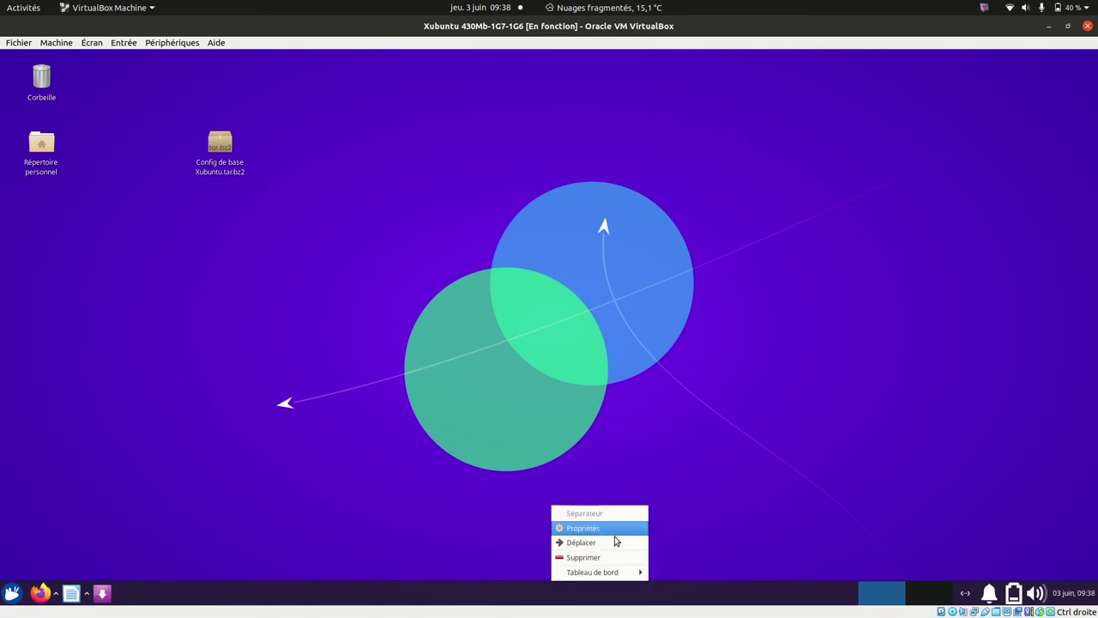
{"action": "mouse_move", "coordinate": [609, 575]}
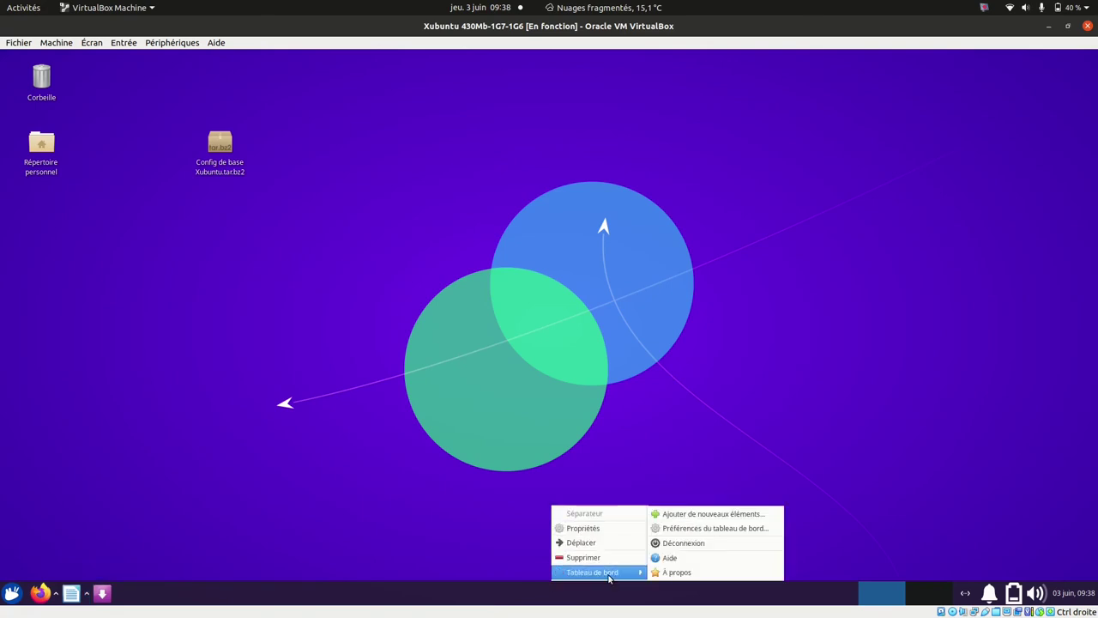
{"action": "left_click", "coordinate": [737, 527]}
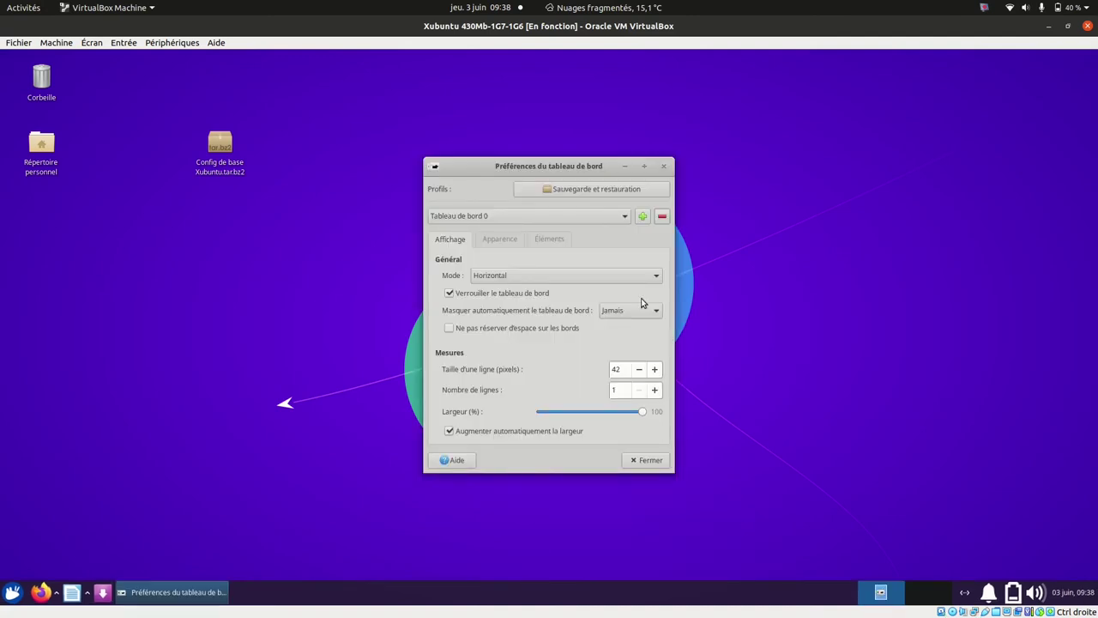
{"action": "left_click_drag", "start_coordinate": [566, 171], "coordinate": [556, 97]}
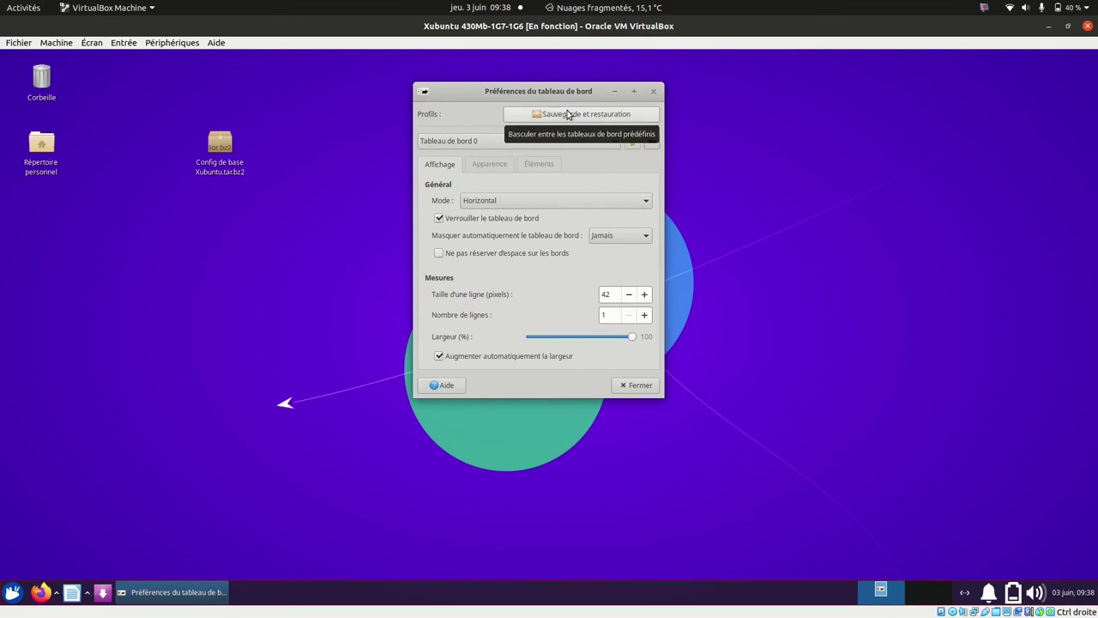
Step: Open the panel's backup and restore profiles and apply the Xfce 4.16 configuration without backing up the current one
{"action": "left_click", "coordinate": [567, 114]}
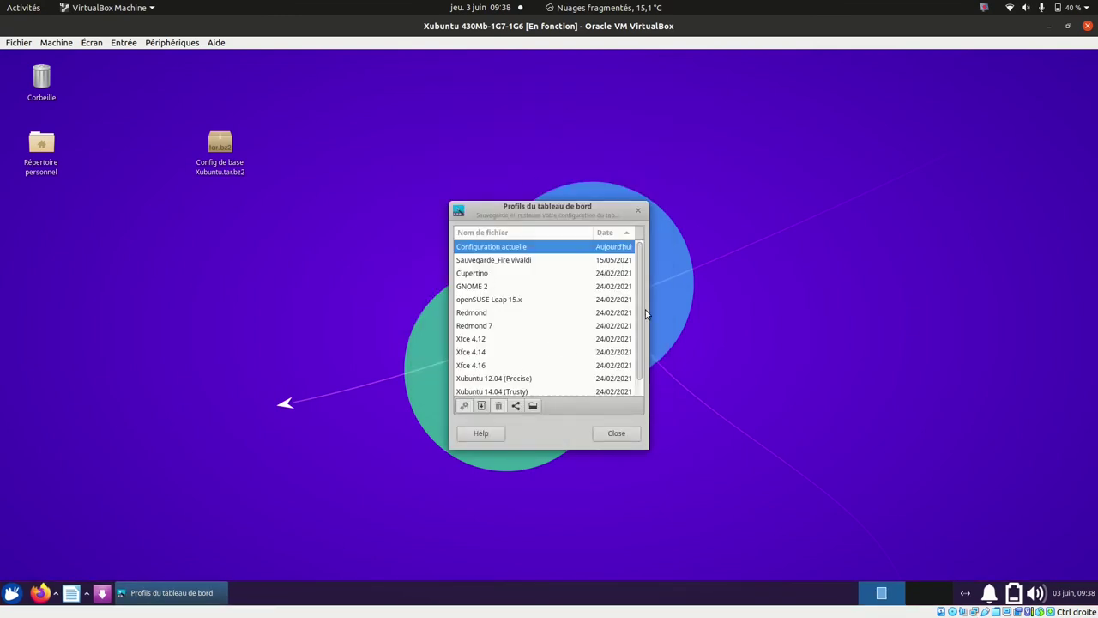
{"action": "scroll", "coordinate": [642, 318], "scroll_direction": "down", "scroll_amount": 1}
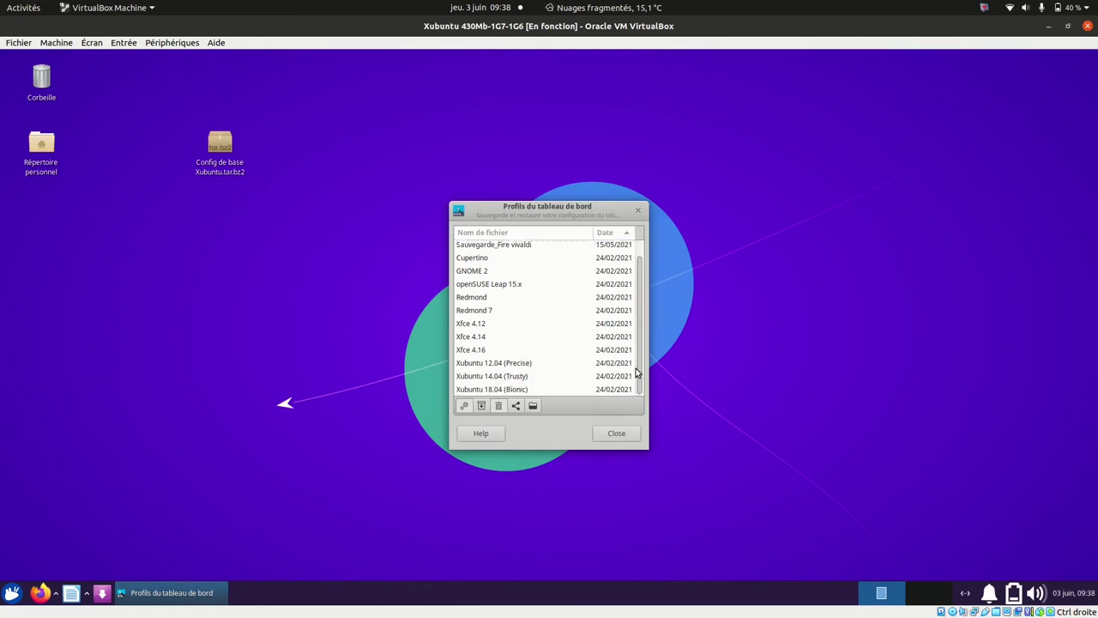
{"action": "left_click", "coordinate": [470, 352]}
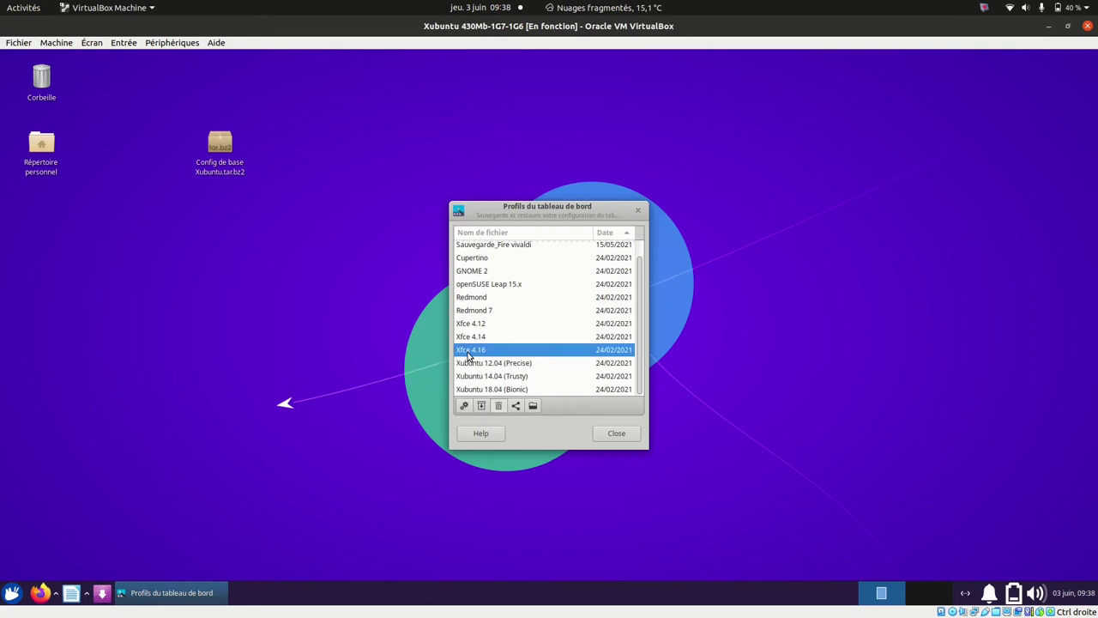
{"action": "left_click", "coordinate": [464, 407]}
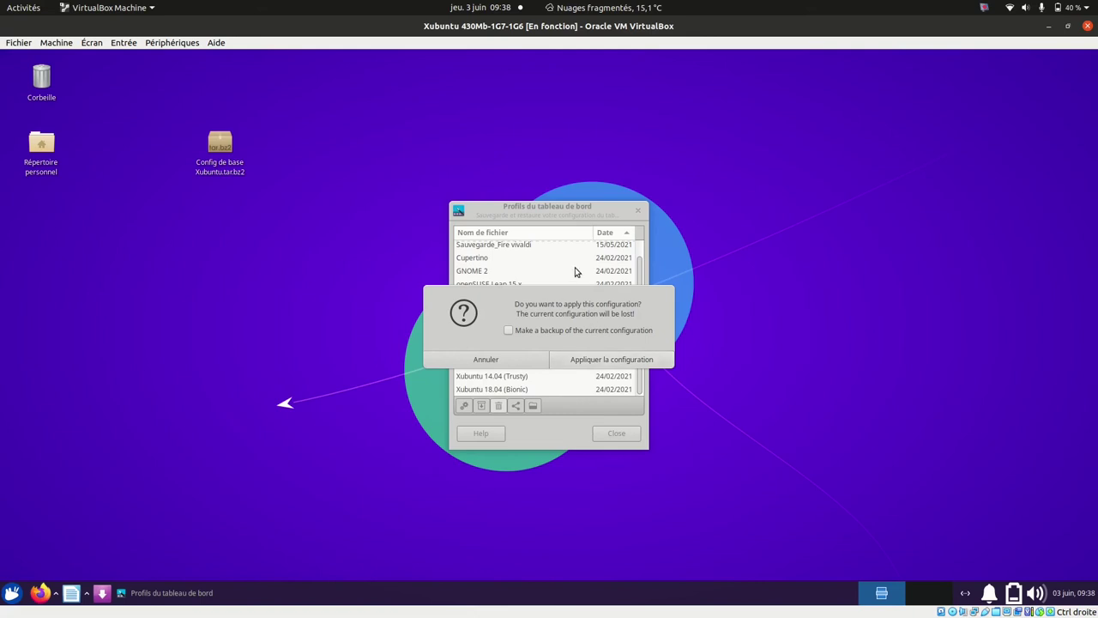
{"action": "left_click", "coordinate": [614, 361]}
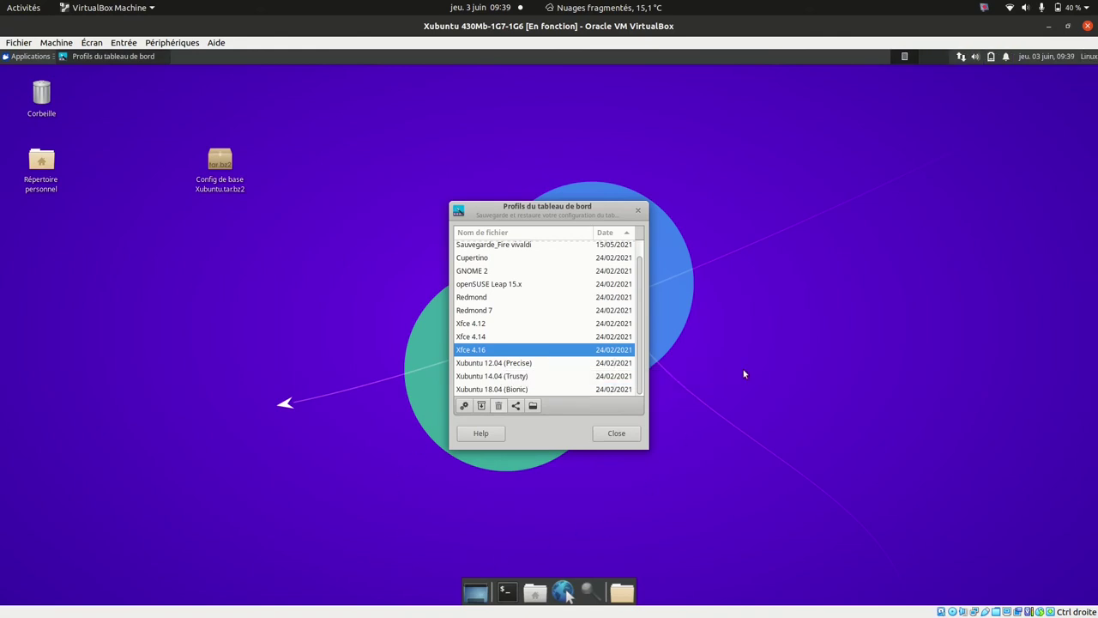
Step: Move the panel profiles window higher on the desktop and look through the Applications menu of the new layout
{"action": "left_click_drag", "start_coordinate": [552, 212], "coordinate": [575, 104]}
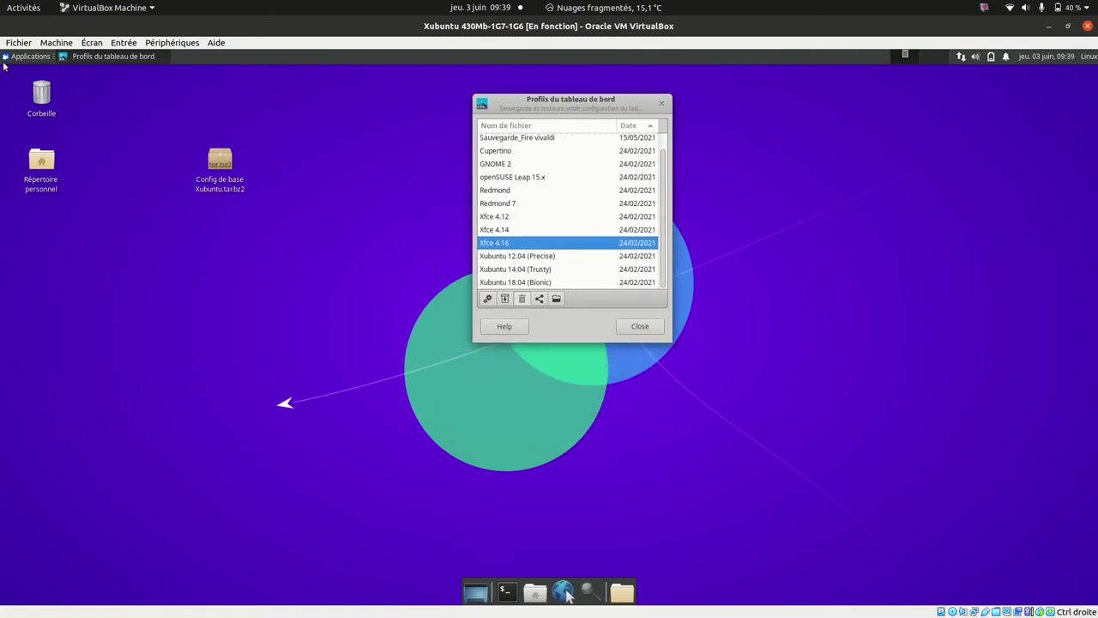
{"action": "left_click", "coordinate": [5, 56]}
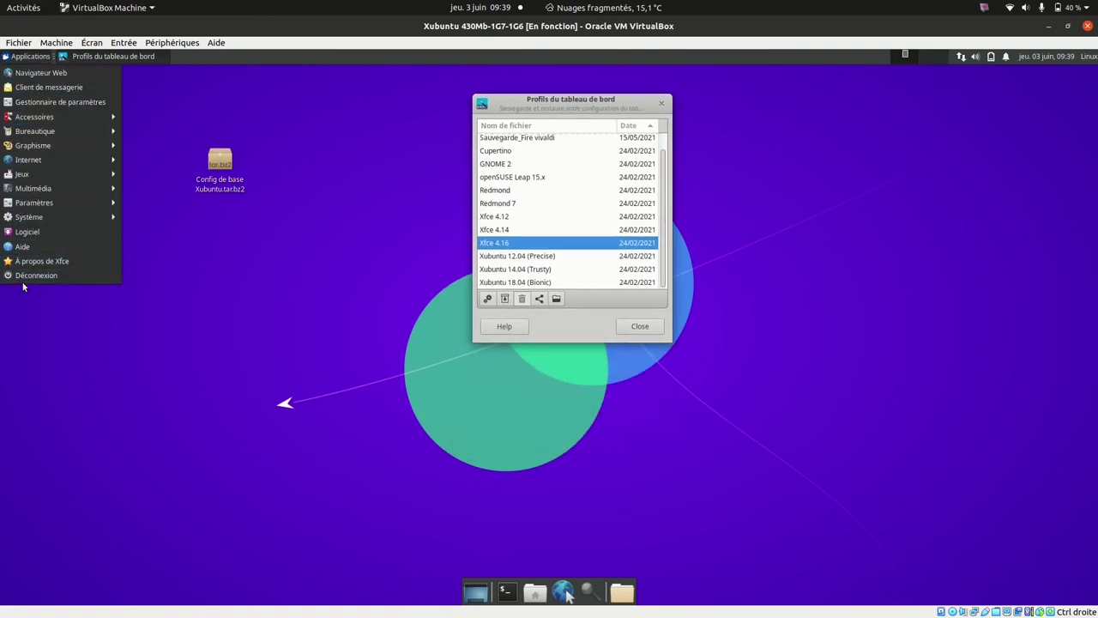
{"action": "left_click", "coordinate": [96, 56]}
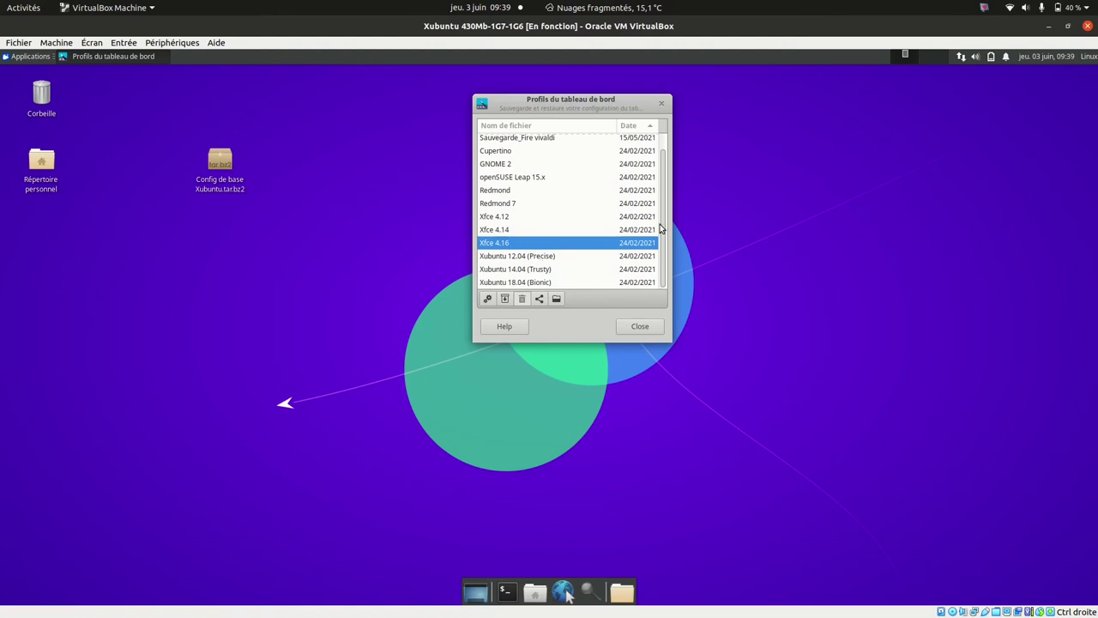
Step: Apply the Cupertino panel profile without backing up the current configuration
{"action": "left_click_drag", "start_coordinate": [663, 230], "coordinate": [679, 138]}
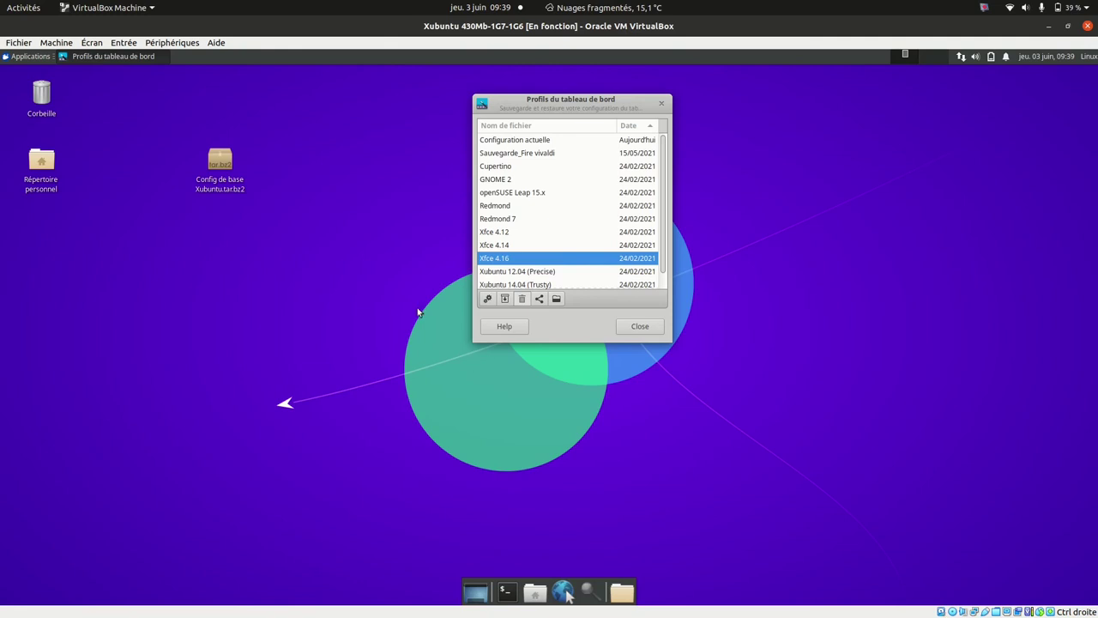
{"action": "left_click", "coordinate": [500, 167]}
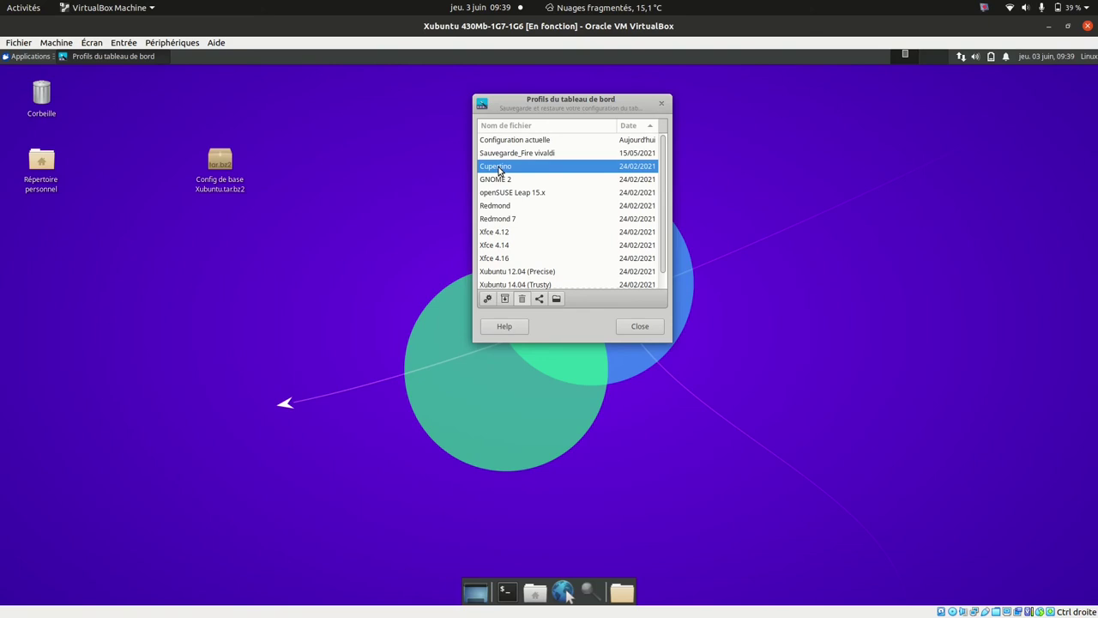
{"action": "left_click", "coordinate": [487, 299]}
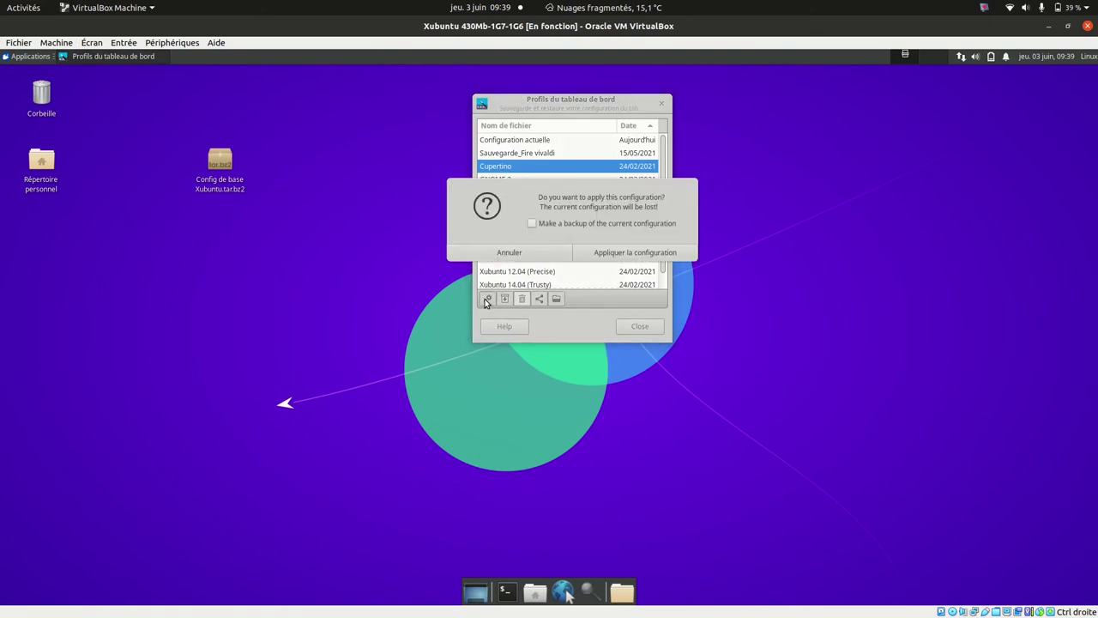
{"action": "left_click", "coordinate": [642, 254]}
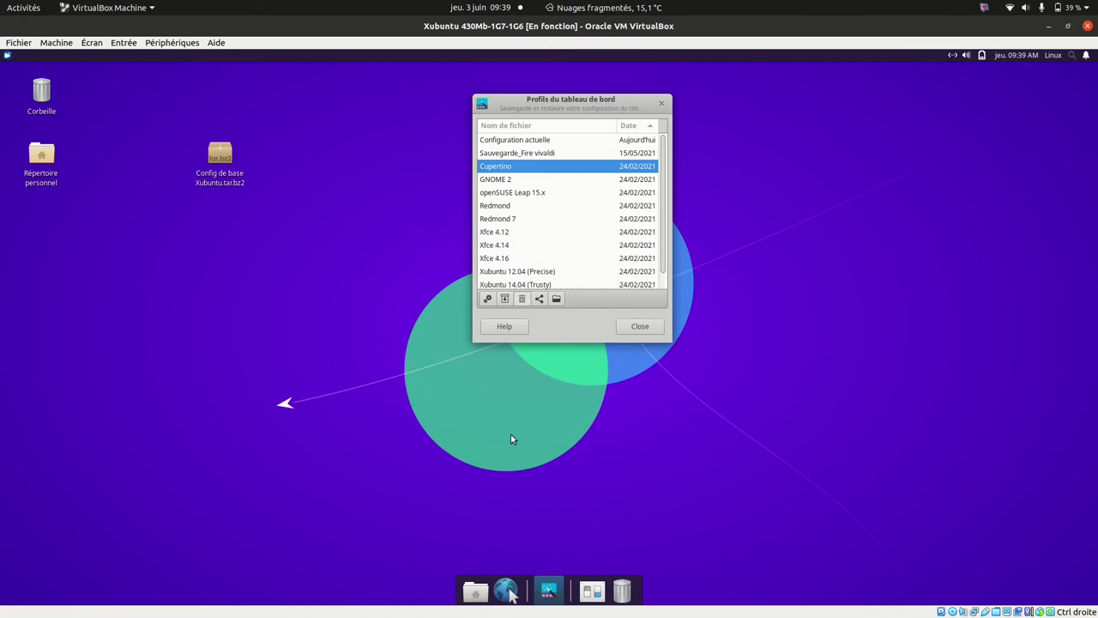
Step: Try the dock's home folder and settings manager launchers, closing each window after viewing it
{"action": "left_click", "coordinate": [475, 592]}
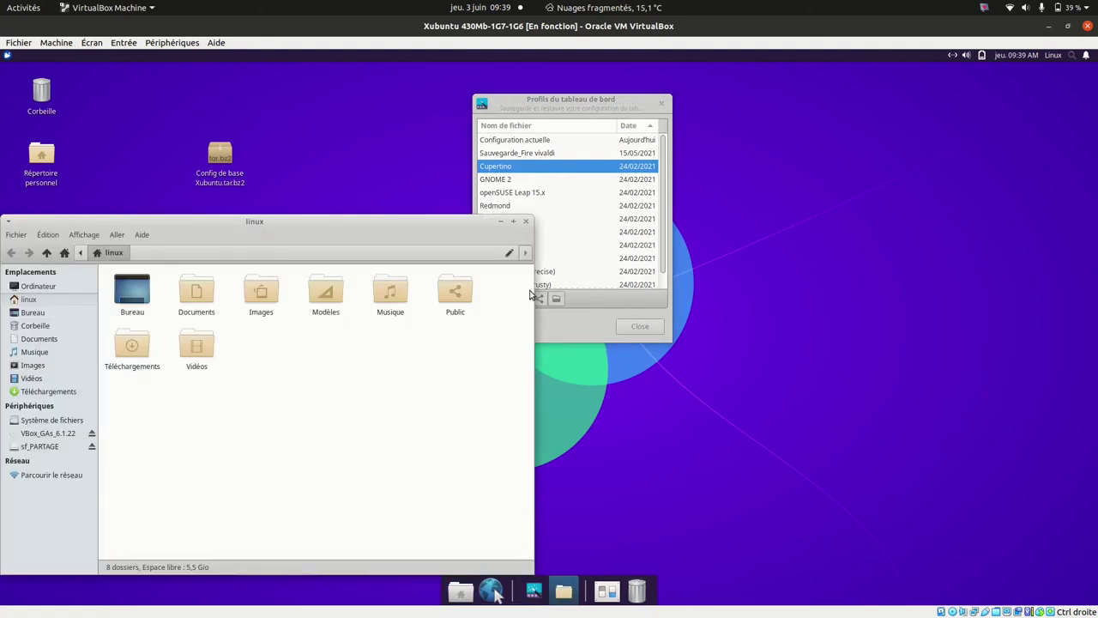
{"action": "left_click", "coordinate": [528, 222]}
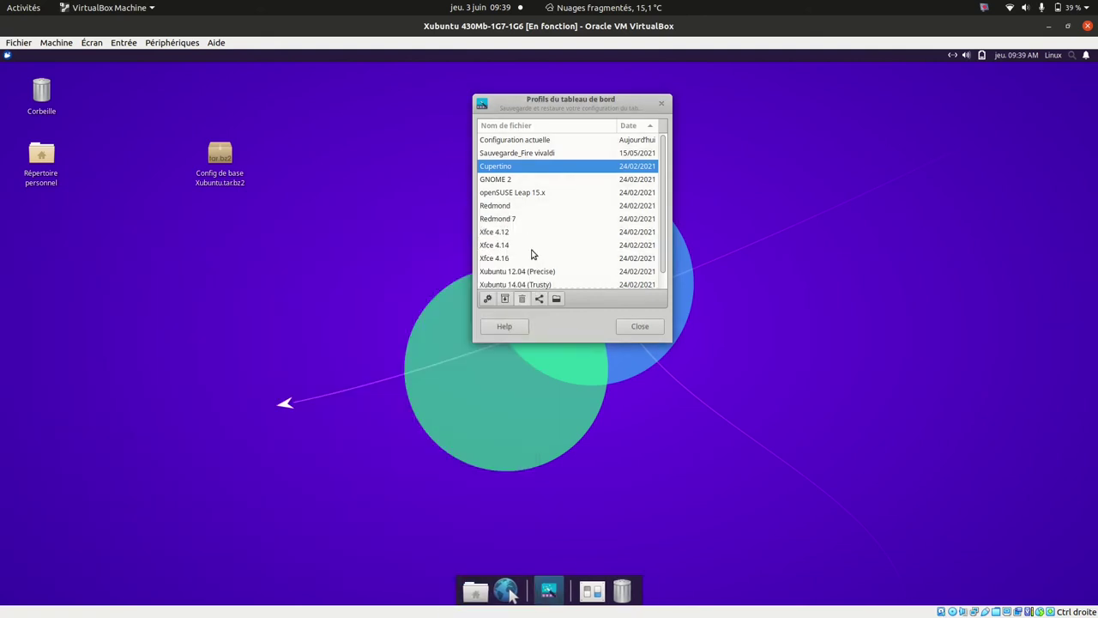
{"action": "left_click", "coordinate": [592, 591]}
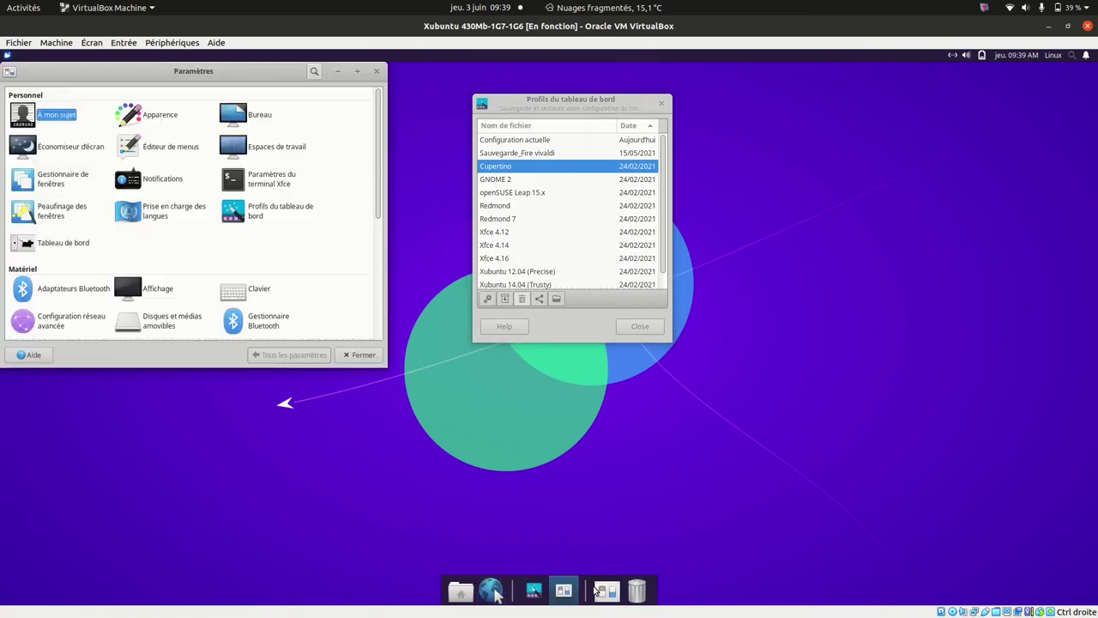
{"action": "left_click", "coordinate": [377, 71]}
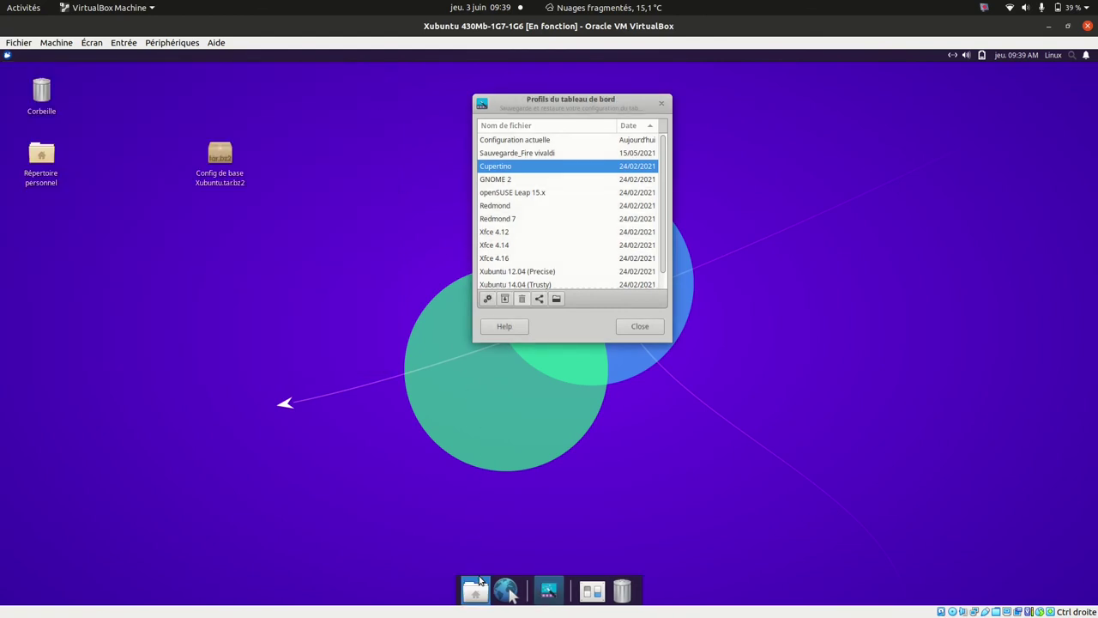
Step: Open the dock's panel preferences, check which panels are available, and close the preferences
{"action": "right_click", "coordinate": [480, 582]}
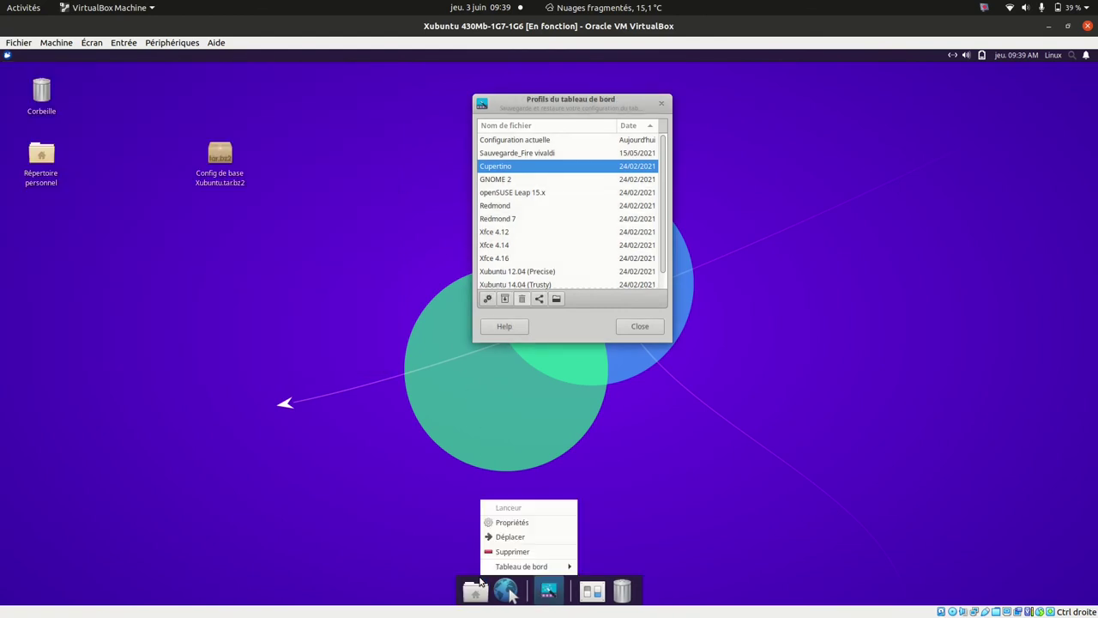
{"action": "mouse_move", "coordinate": [532, 566]}
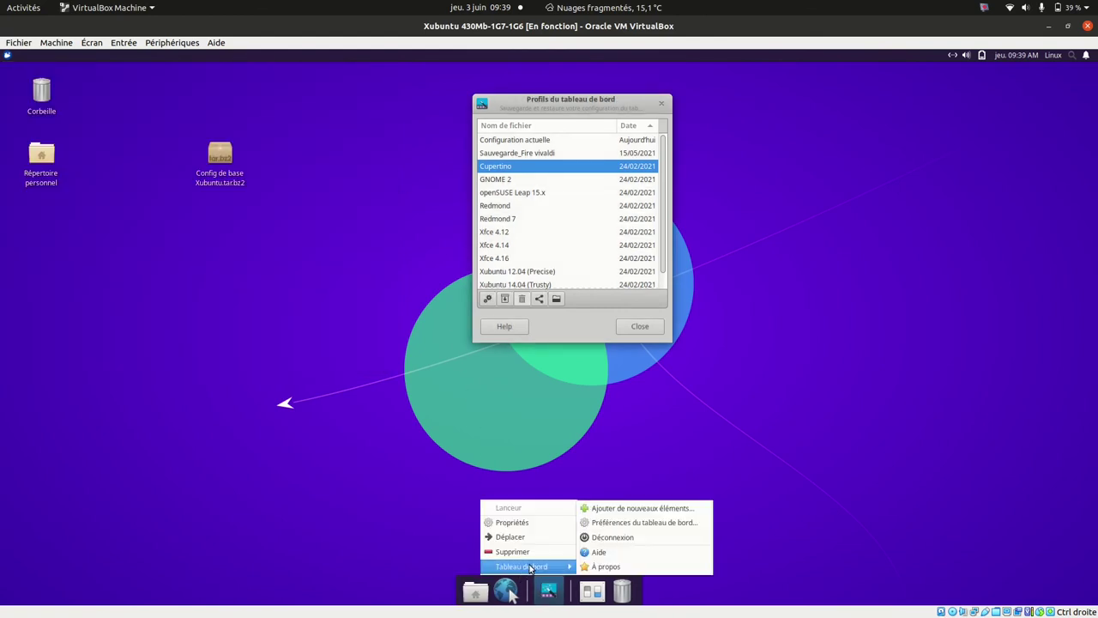
{"action": "left_click", "coordinate": [637, 527]}
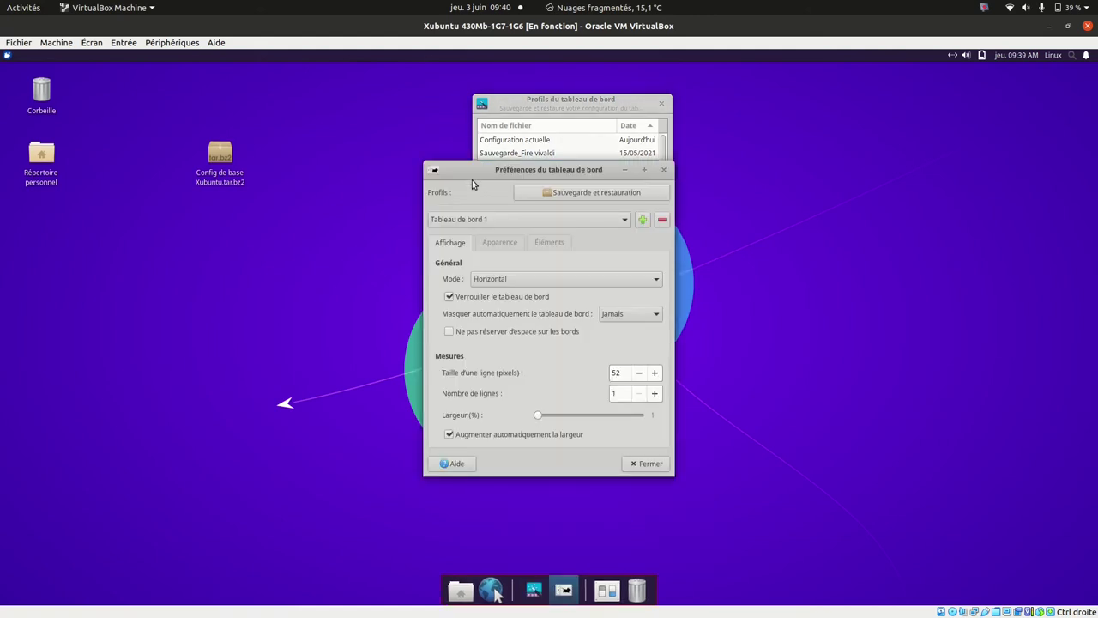
{"action": "left_click", "coordinate": [469, 222]}
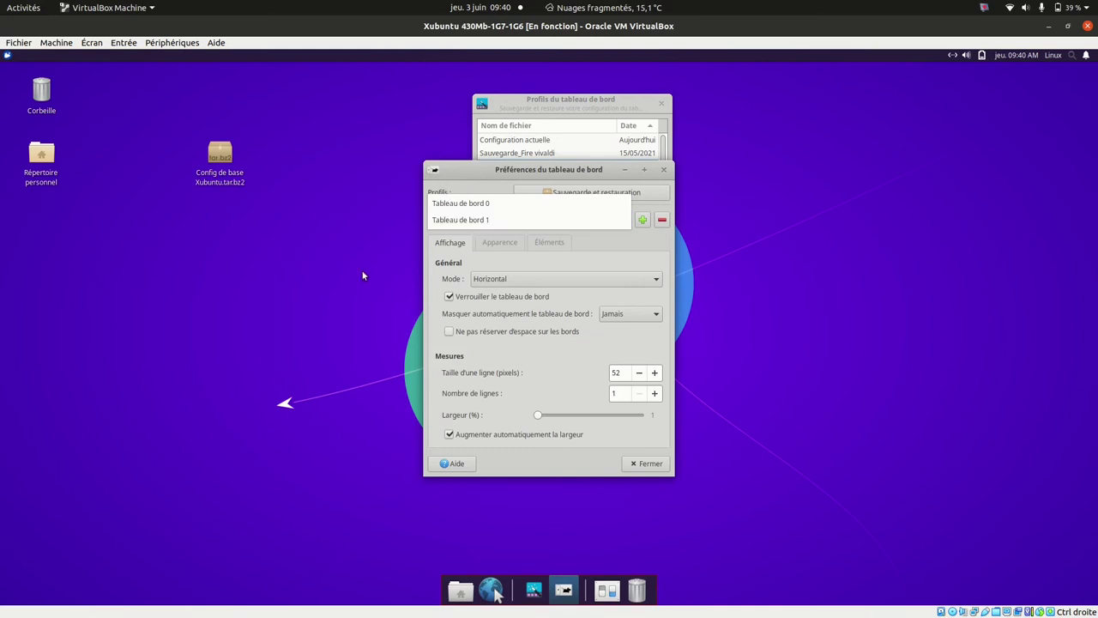
{"action": "left_click", "coordinate": [652, 469]}
{"action": "left_click", "coordinate": [651, 465]}
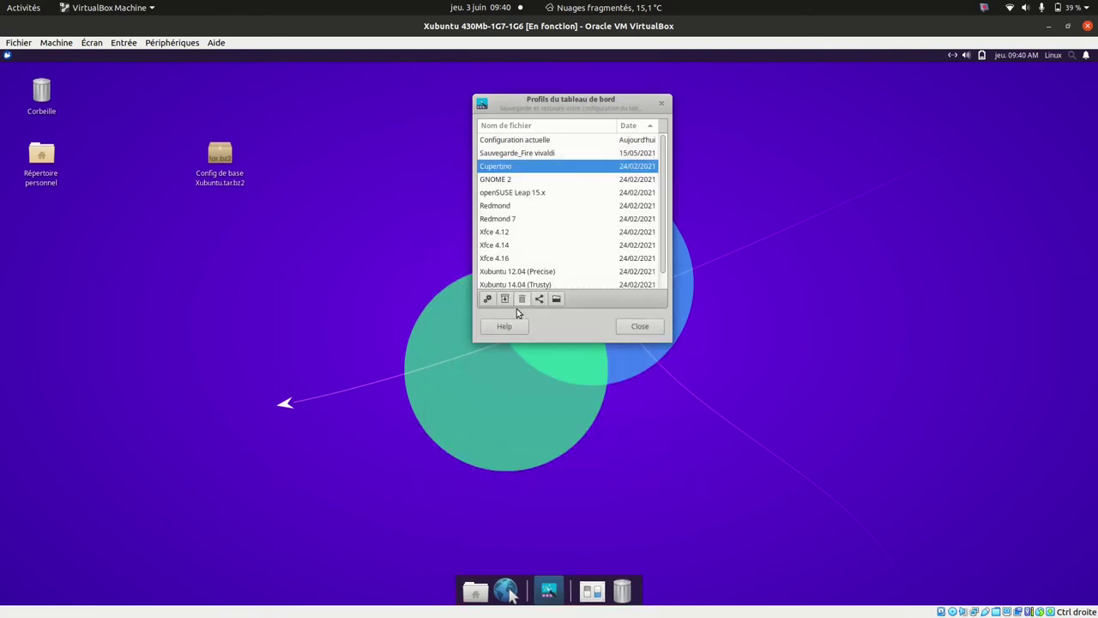
Step: Apply the Redmond 7 panel profile without backing up the current configuration
{"action": "left_click", "coordinate": [492, 182]}
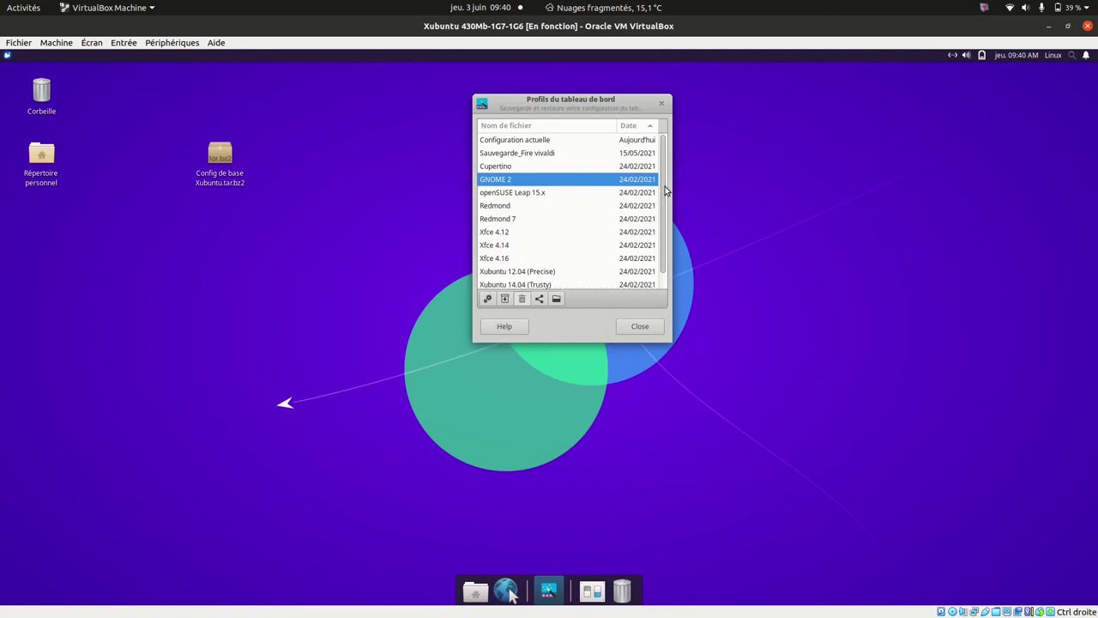
{"action": "left_click", "coordinate": [491, 222]}
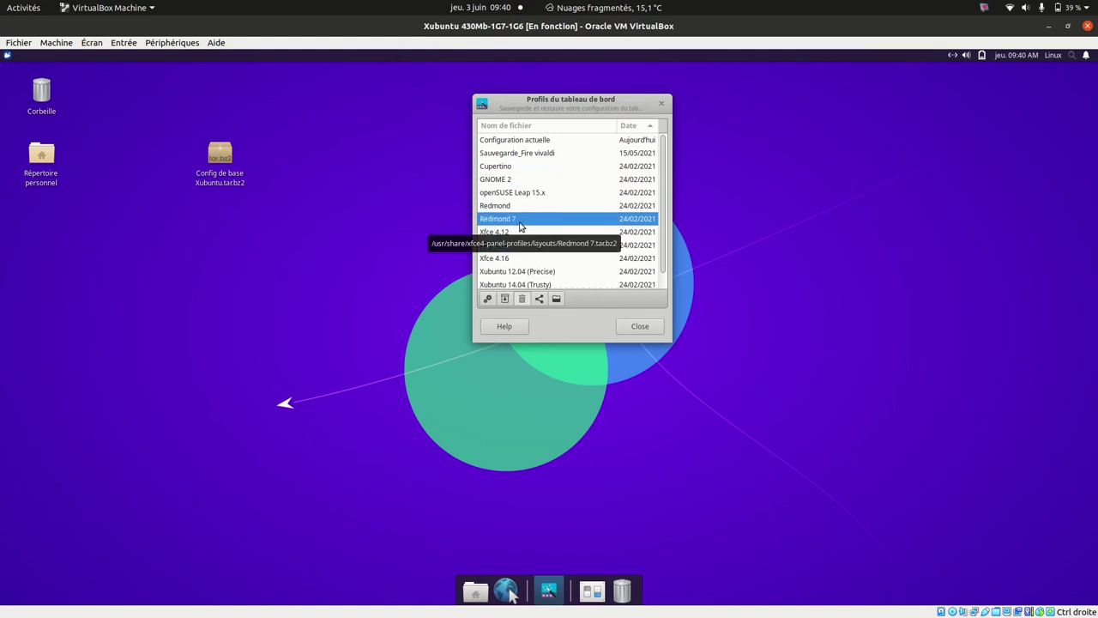
{"action": "left_click", "coordinate": [487, 299]}
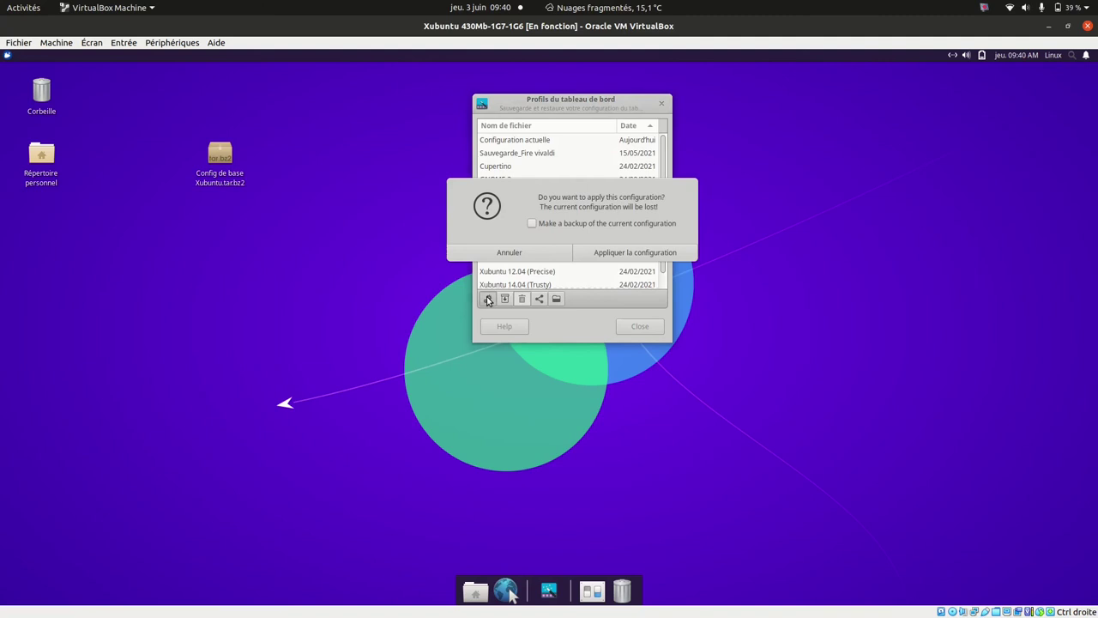
{"action": "left_click", "coordinate": [647, 254]}
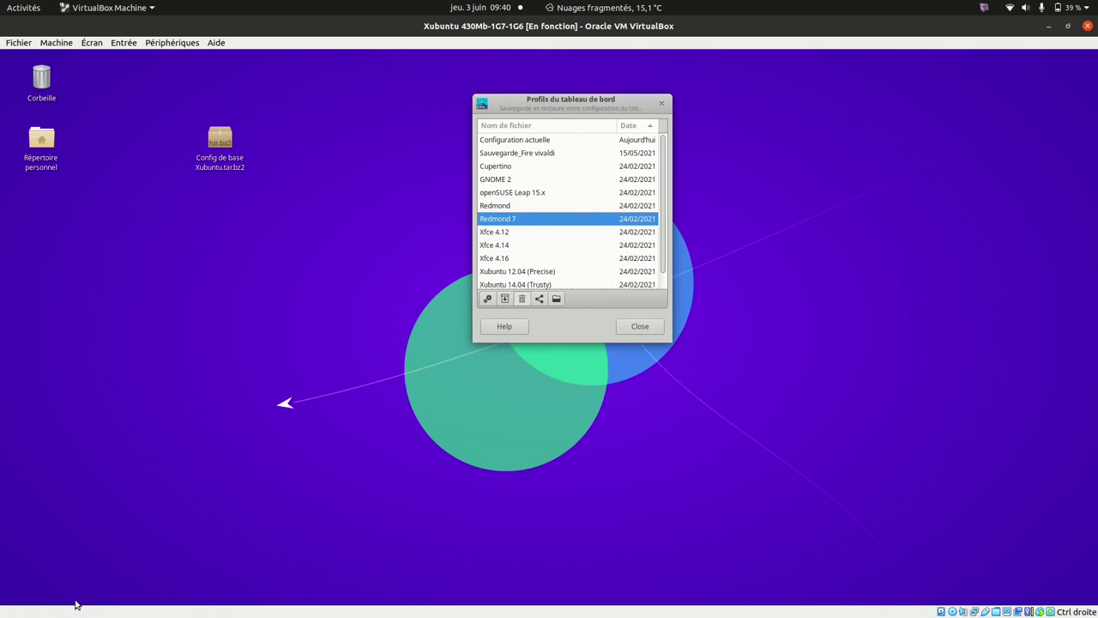
Step: Move the panel profiles window back to the middle of the desktop and view the applications offered by the desktop's context menu
{"action": "left_click", "coordinate": [13, 442]}
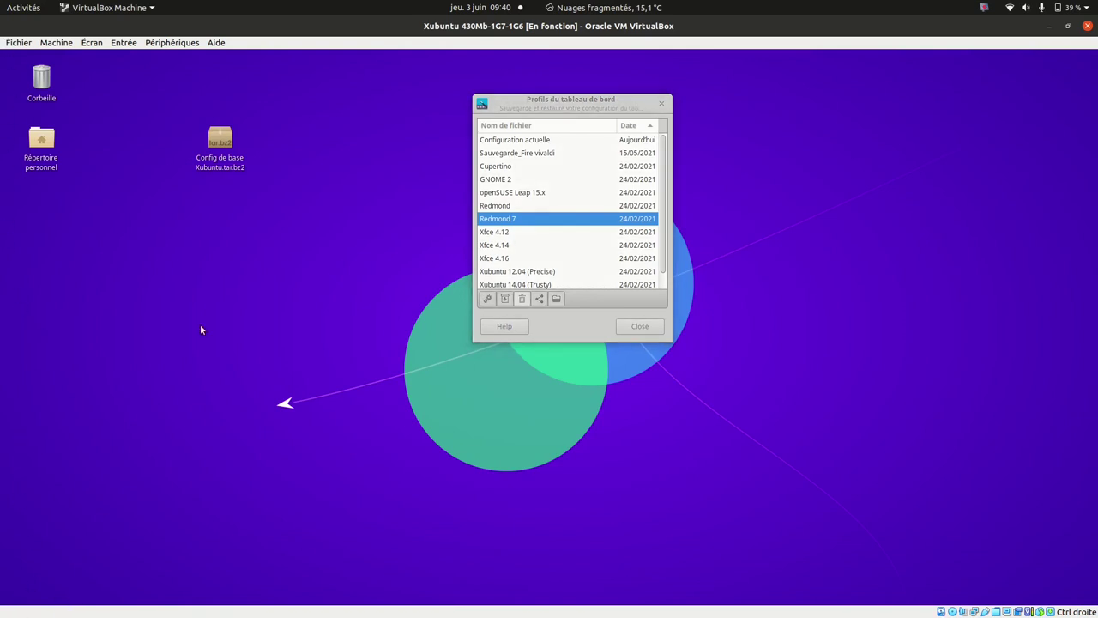
{"action": "left_click_drag", "start_coordinate": [597, 103], "coordinate": [573, 210]}
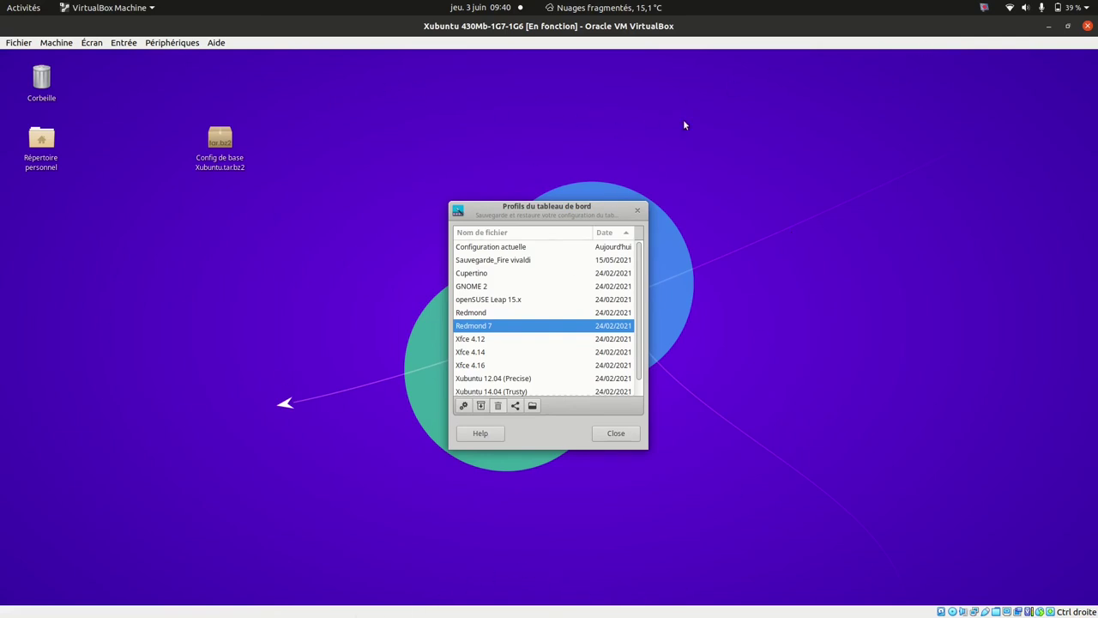
{"action": "right_click", "coordinate": [742, 132]}
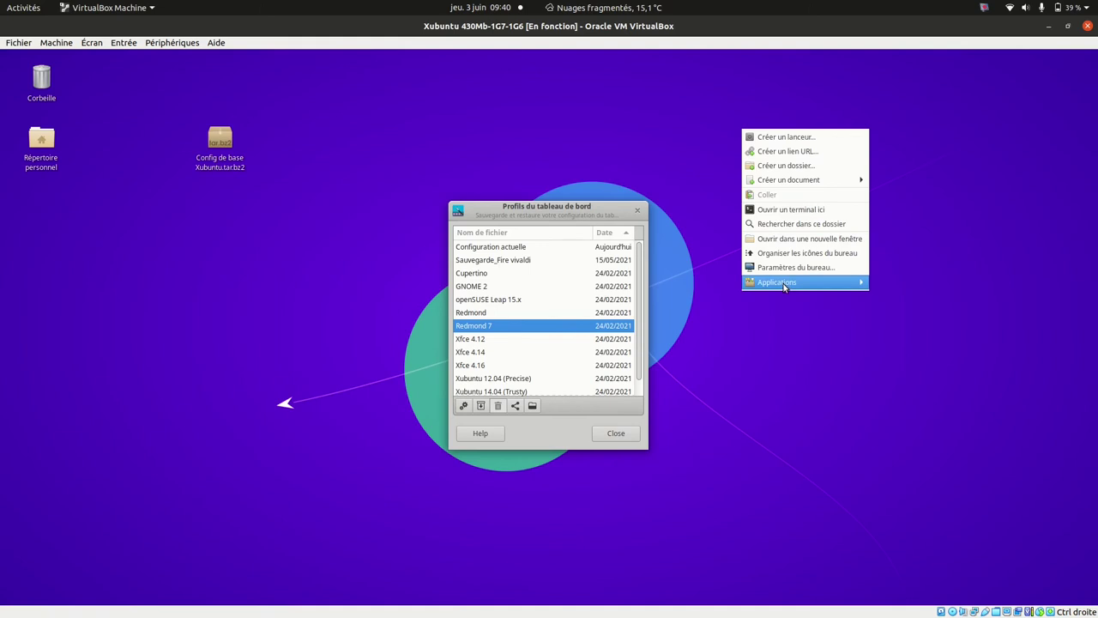
{"action": "mouse_move", "coordinate": [783, 286]}
{"action": "mouse_move", "coordinate": [835, 284]}
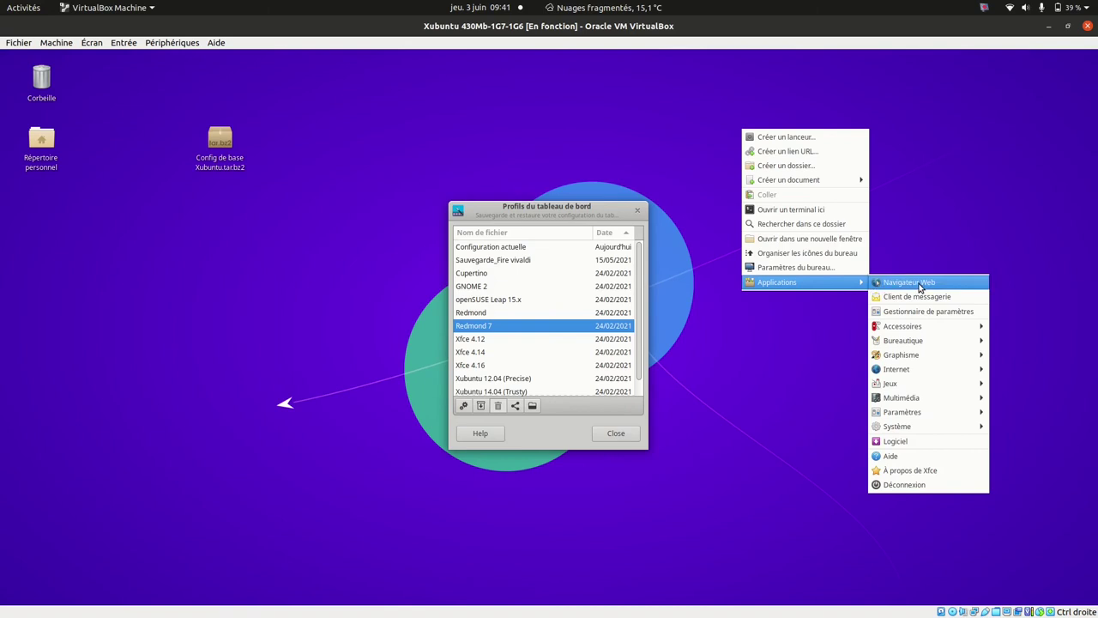
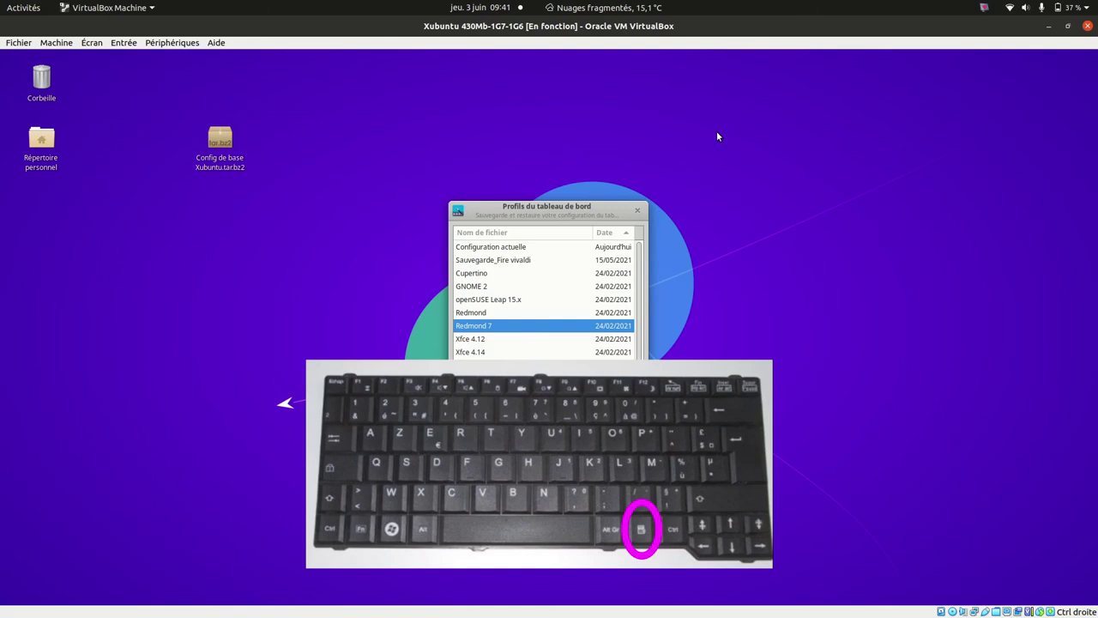
Step: Log out of the session through the desktop's applications list and display the session types on the login screen
{"action": "right_click", "coordinate": [719, 136]}
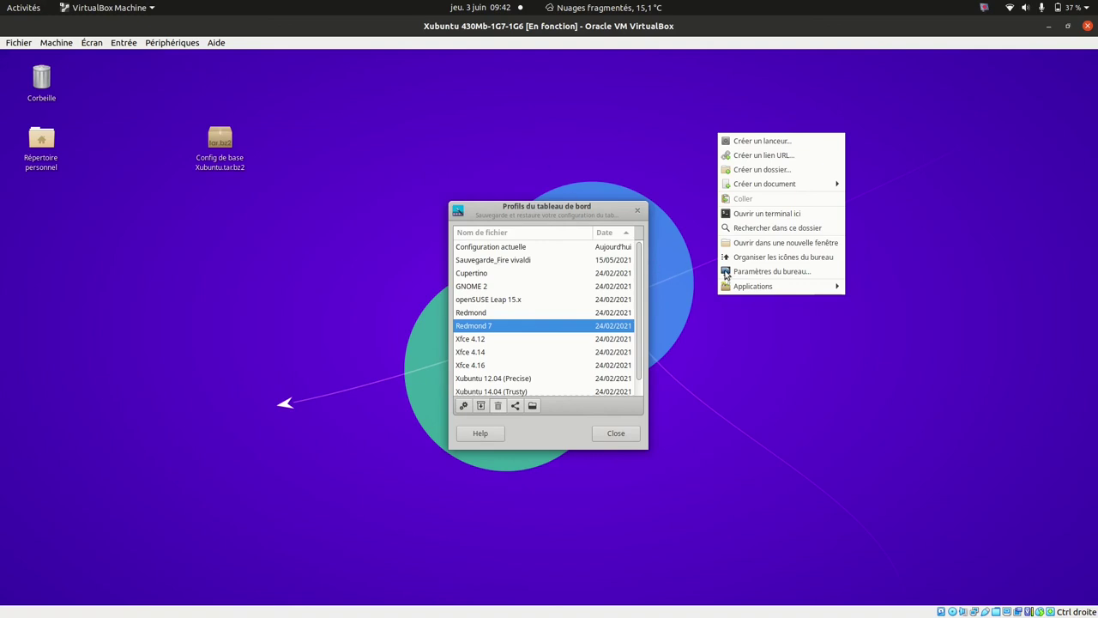
{"action": "mouse_move", "coordinate": [787, 292]}
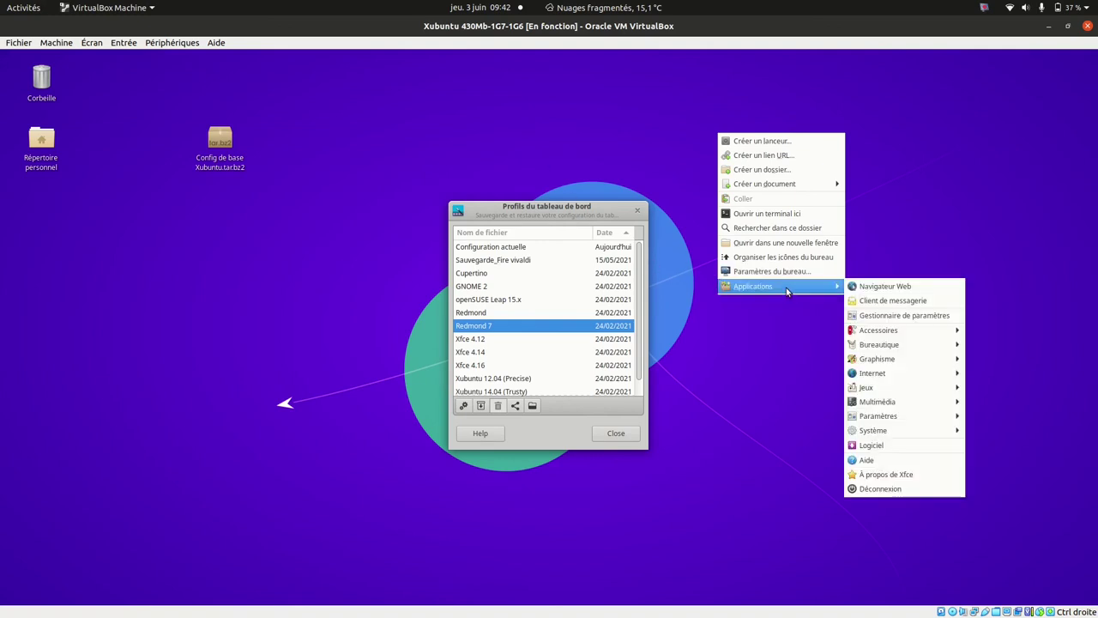
{"action": "left_click", "coordinate": [872, 493]}
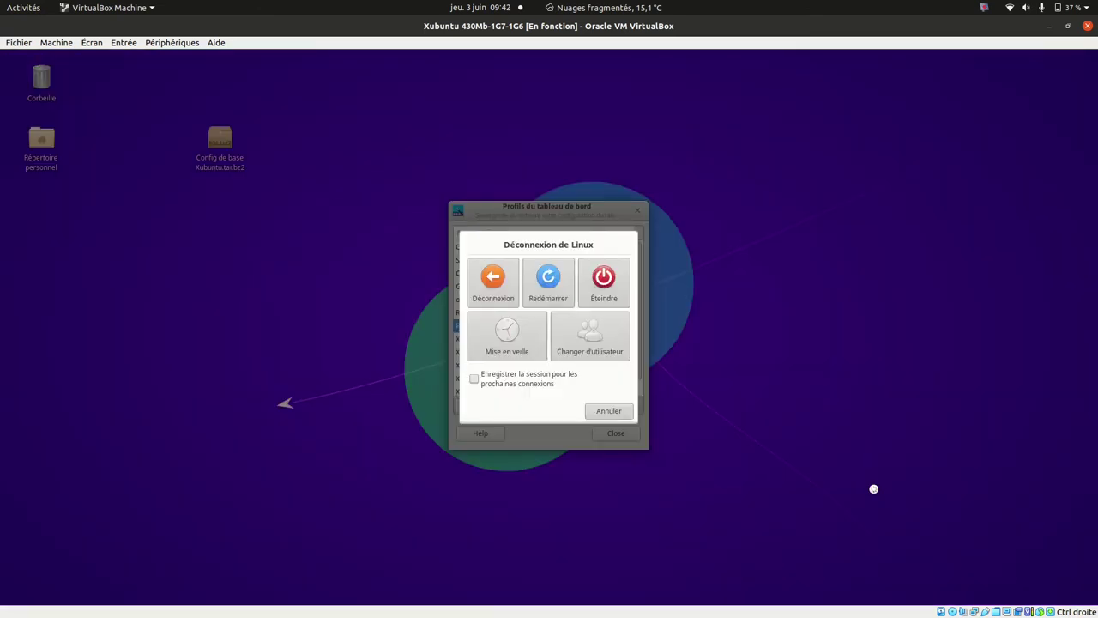
{"action": "left_click", "coordinate": [493, 279]}
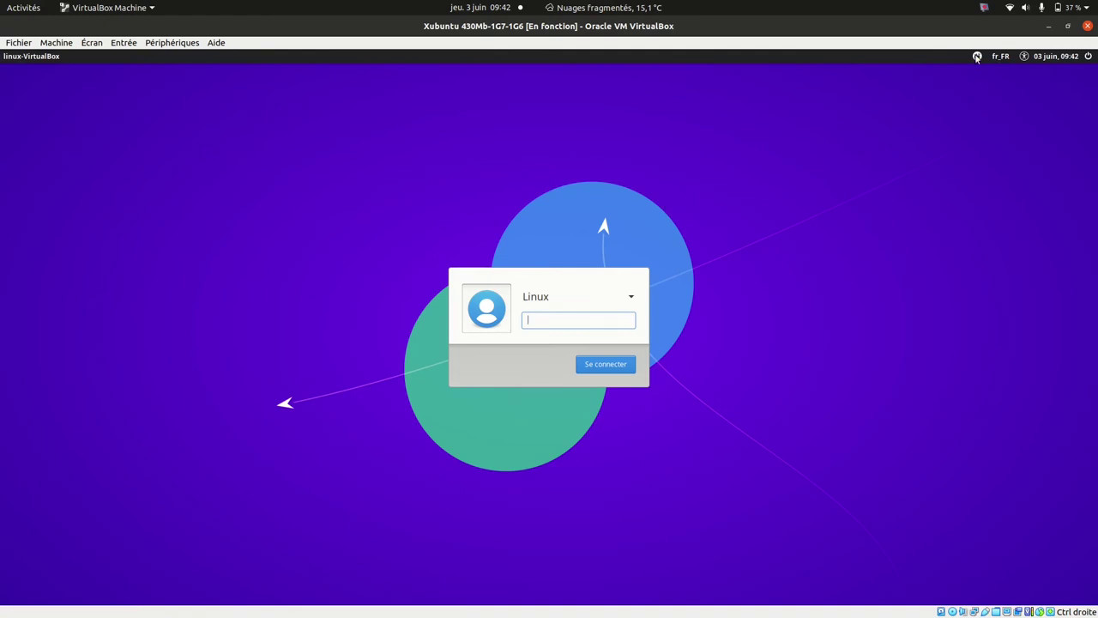
{"action": "left_click", "coordinate": [977, 56]}
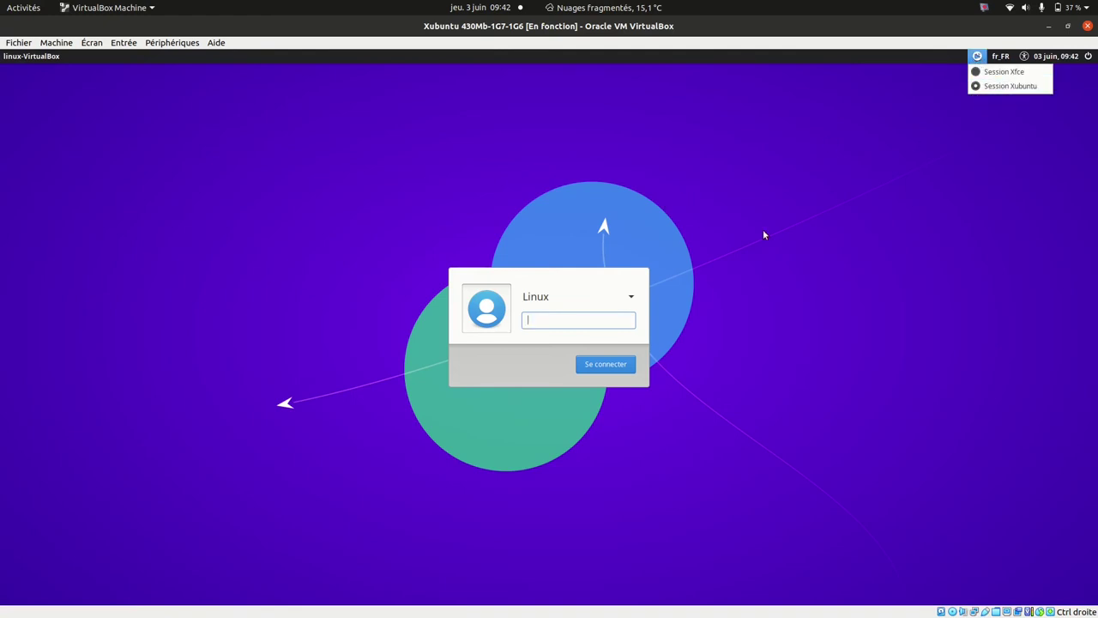
Step: Log back in to the Xubuntu session with the account password and view the panel's applications menu
{"action": "left_click", "coordinate": [583, 317]}
{"action": "type", "text": "l"}
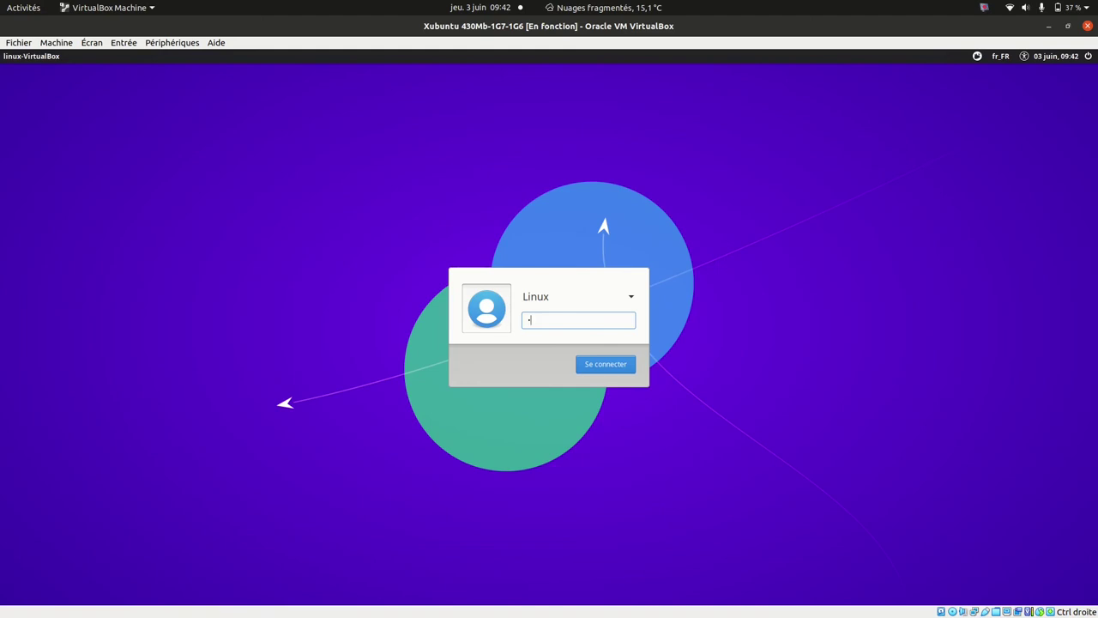
{"action": "key", "text": "Return"}
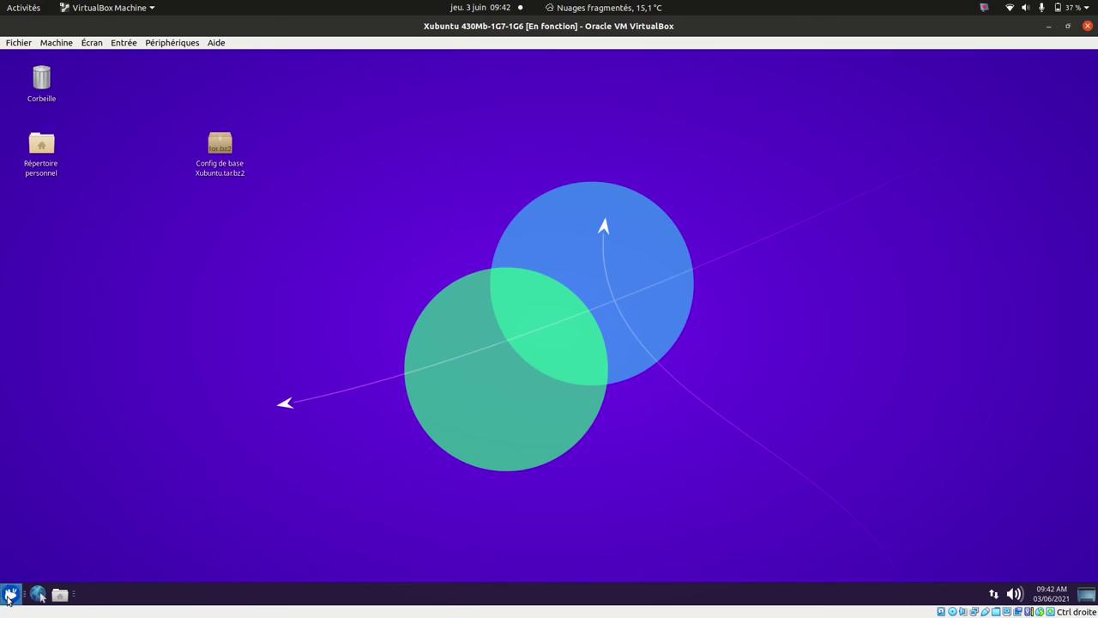
{"action": "left_click", "coordinate": [9, 595]}
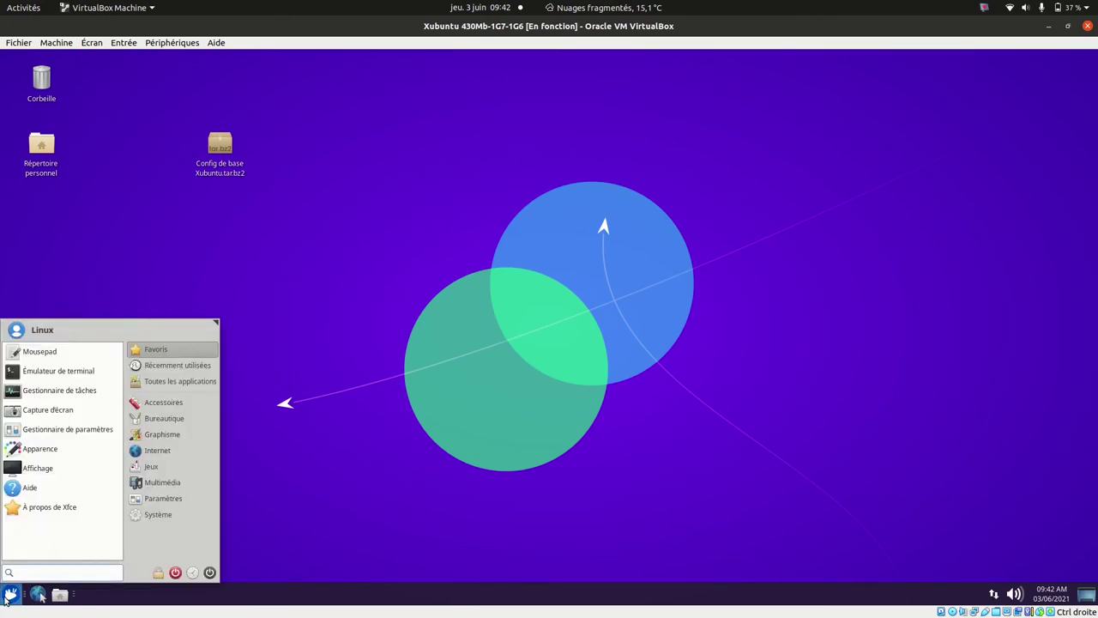
{"action": "left_click", "coordinate": [313, 404]}
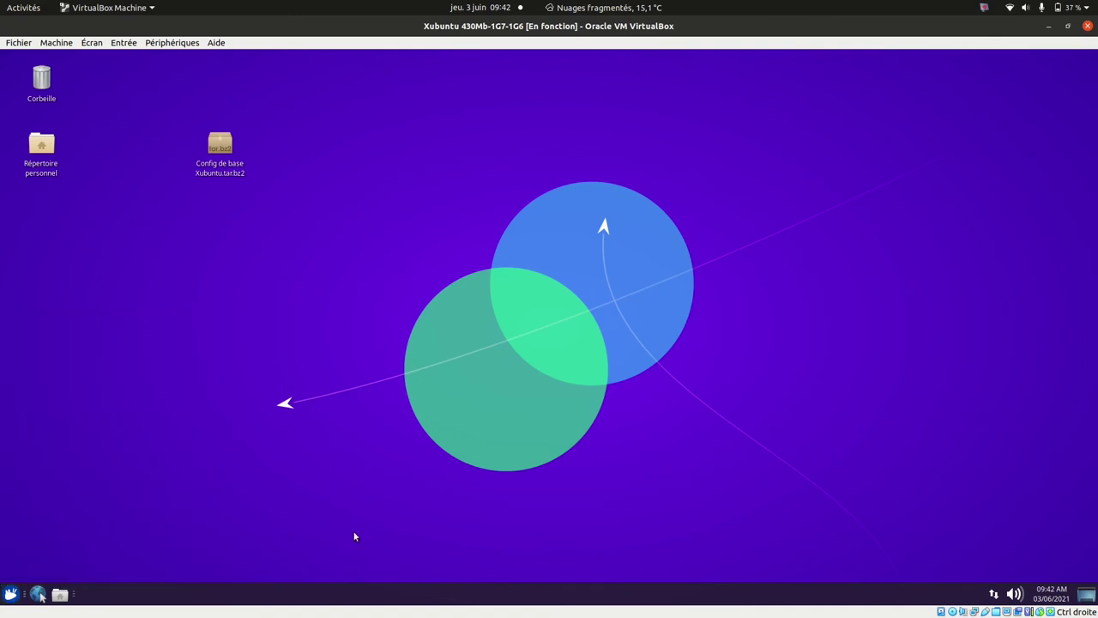
Step: Open the panel preferences' backup and restore tool, look through the list of panel profiles, and close it
{"action": "right_click", "coordinate": [374, 599]}
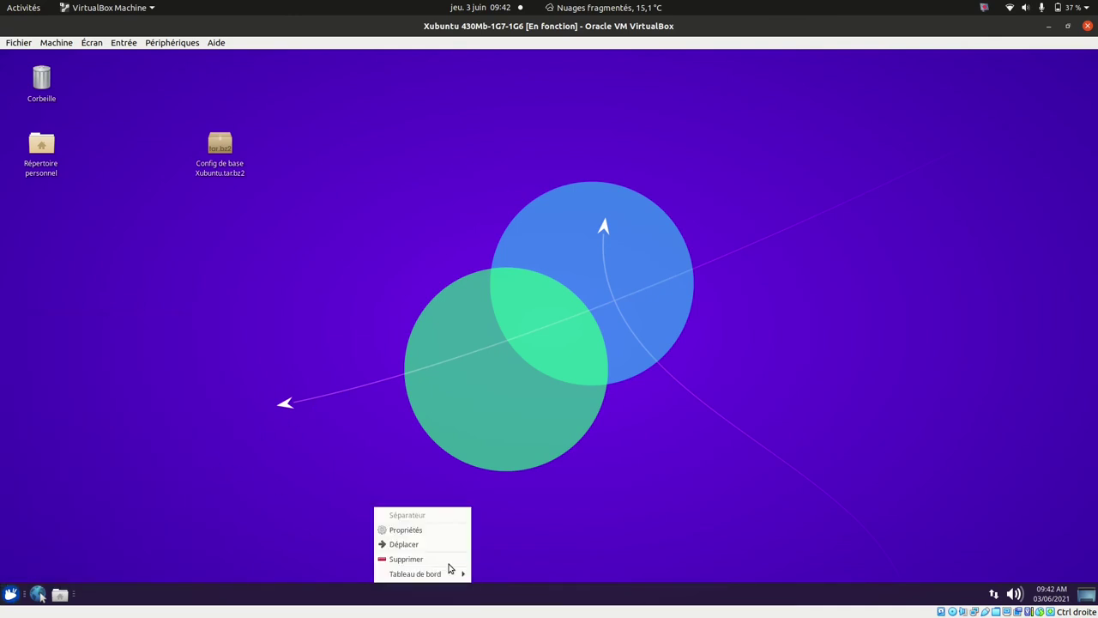
{"action": "mouse_move", "coordinate": [452, 573]}
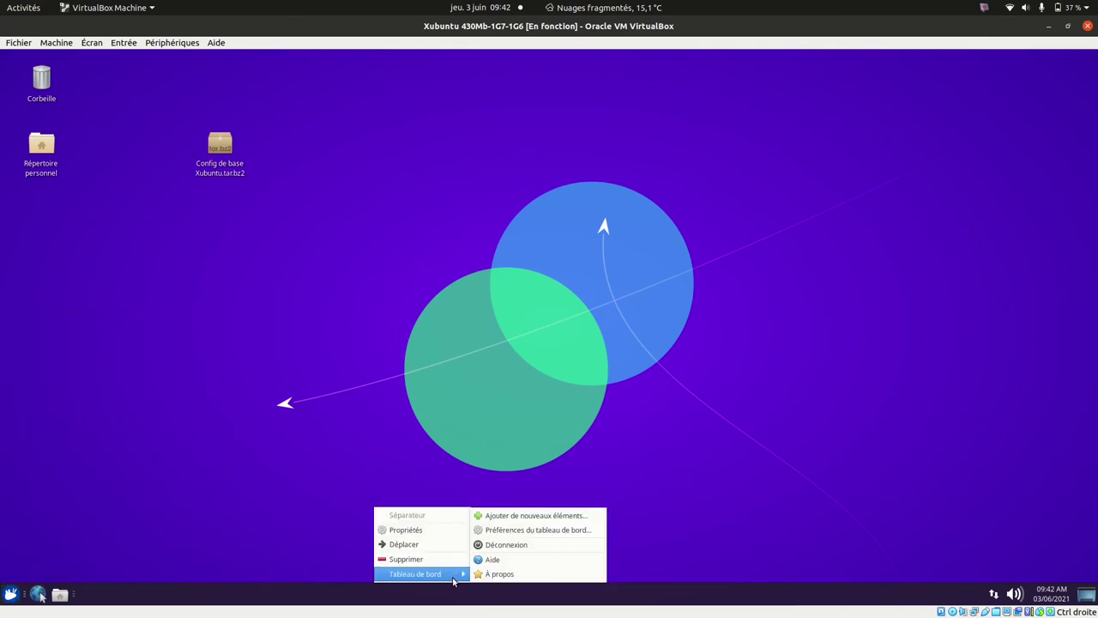
{"action": "left_click", "coordinate": [568, 529]}
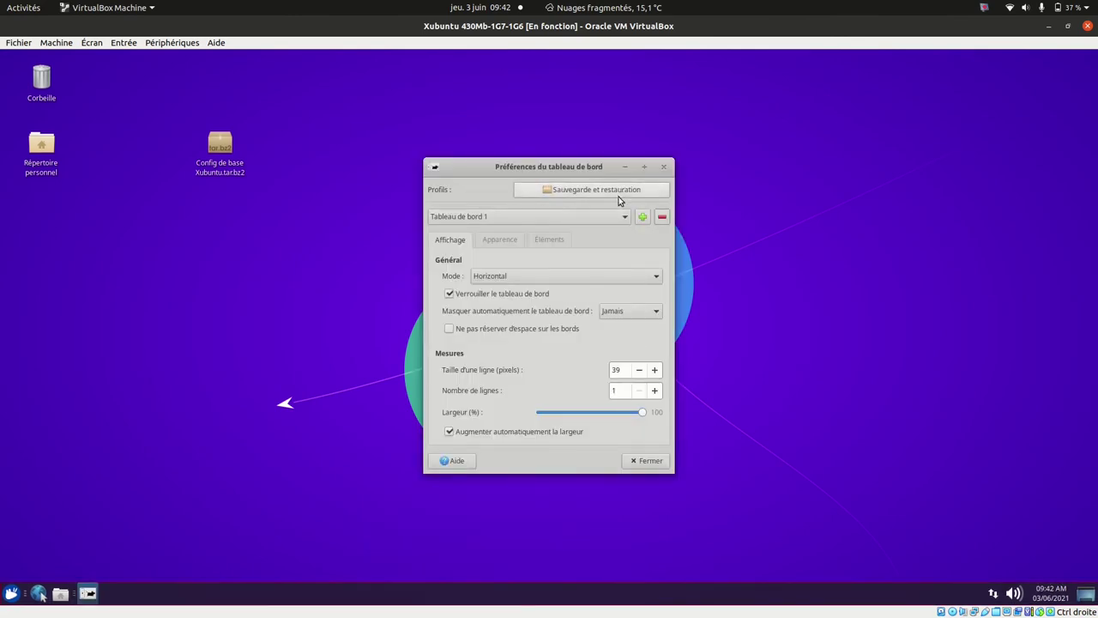
{"action": "left_click", "coordinate": [622, 197]}
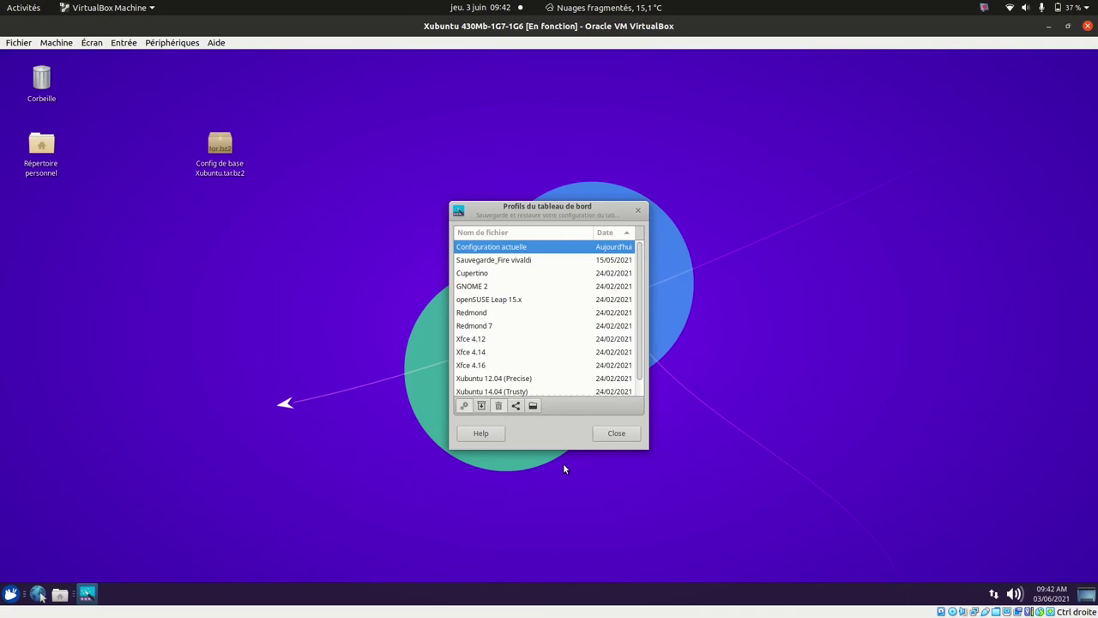
{"action": "left_click_drag", "start_coordinate": [640, 312], "coordinate": [640, 349]}
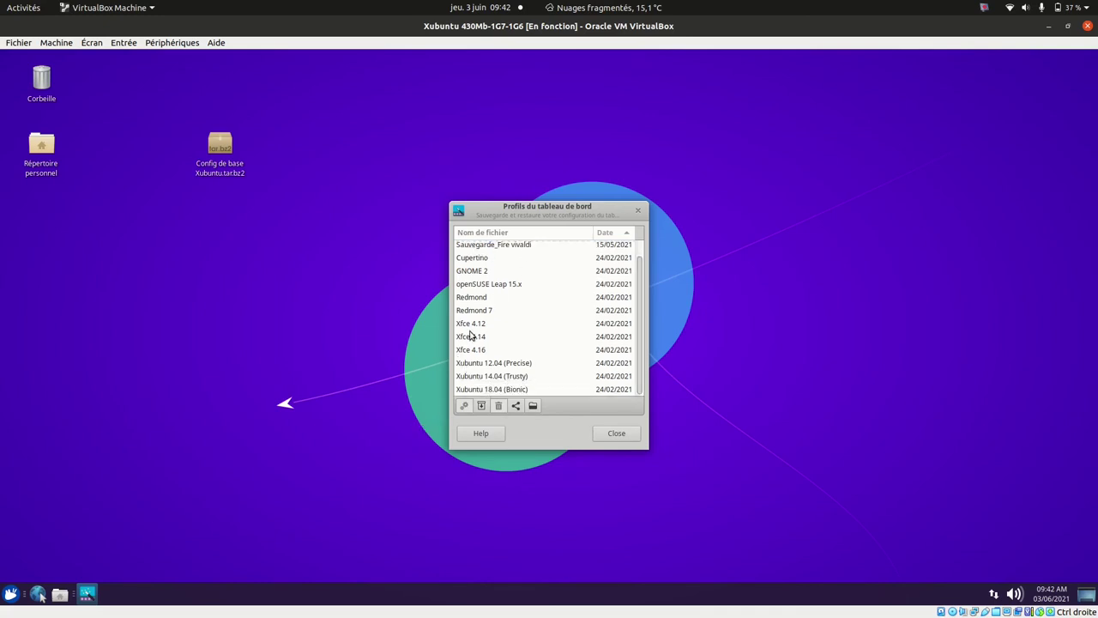
{"action": "left_click", "coordinate": [620, 432]}
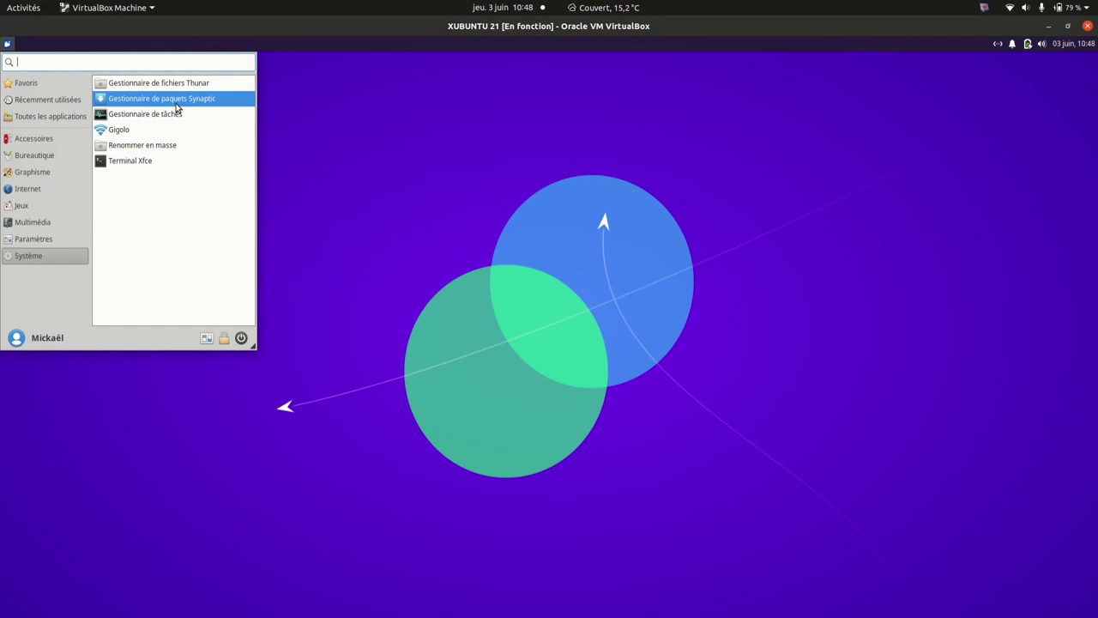
Step: Launch the Synaptic package manager, authenticating with the account password, dismiss its introduction, and maximise its window
{"action": "left_click", "coordinate": [178, 105]}
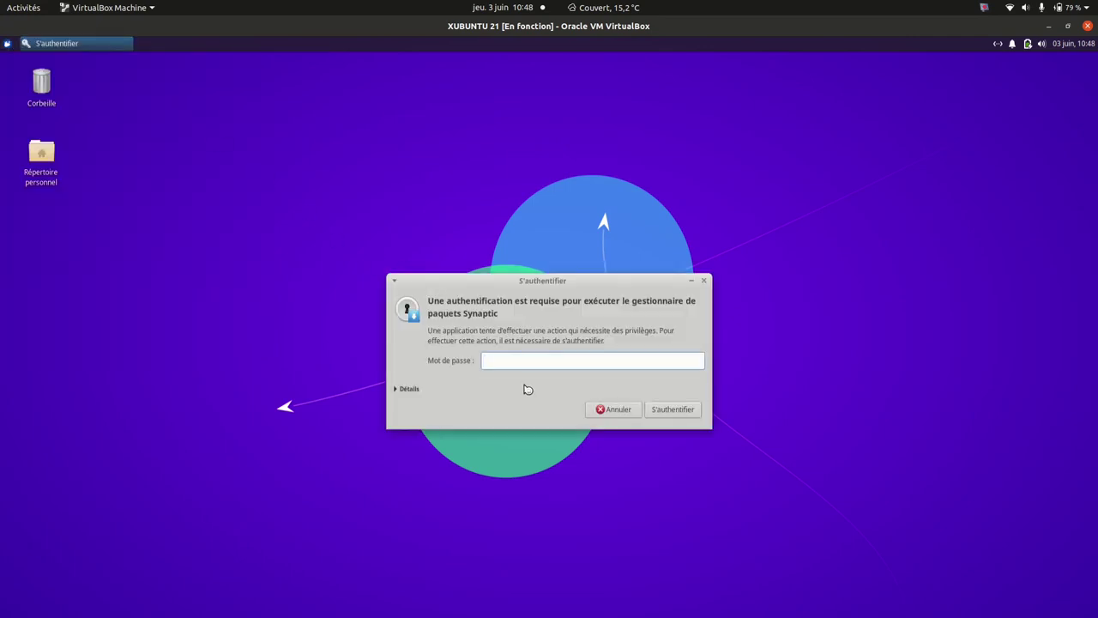
{"action": "key", "text": "Return"}
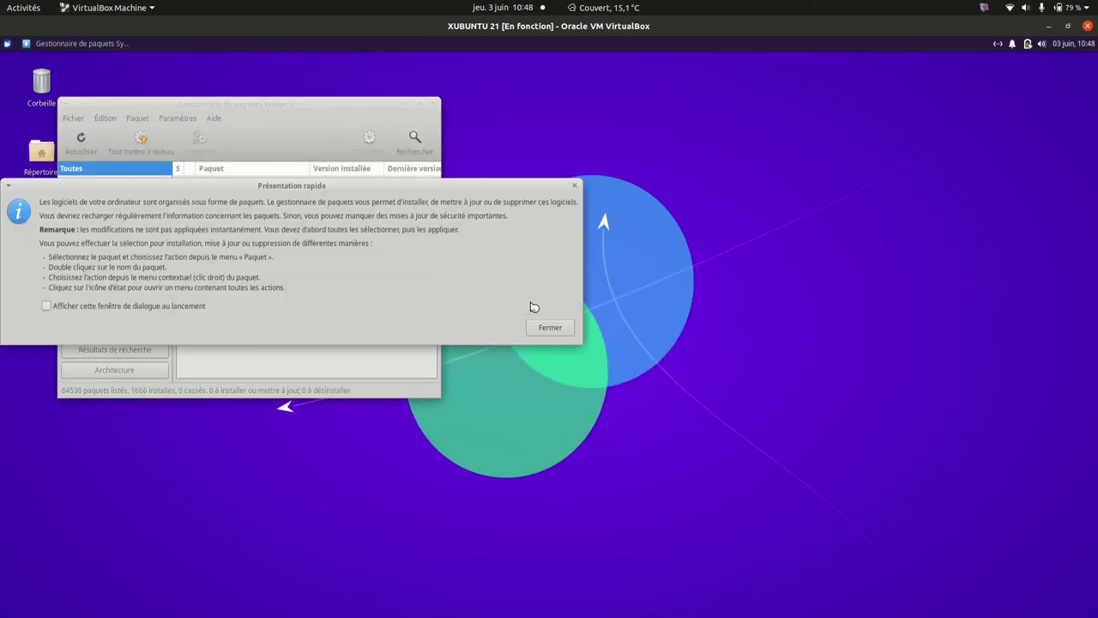
{"action": "left_click", "coordinate": [547, 328]}
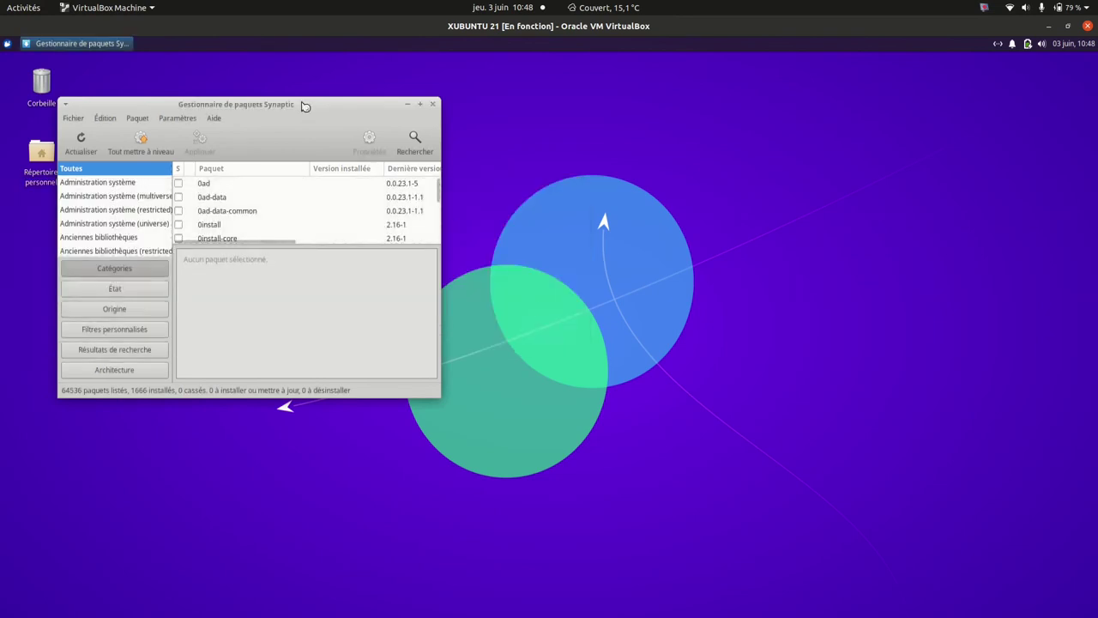
{"action": "left_click_drag", "start_coordinate": [337, 106], "coordinate": [538, 129]}
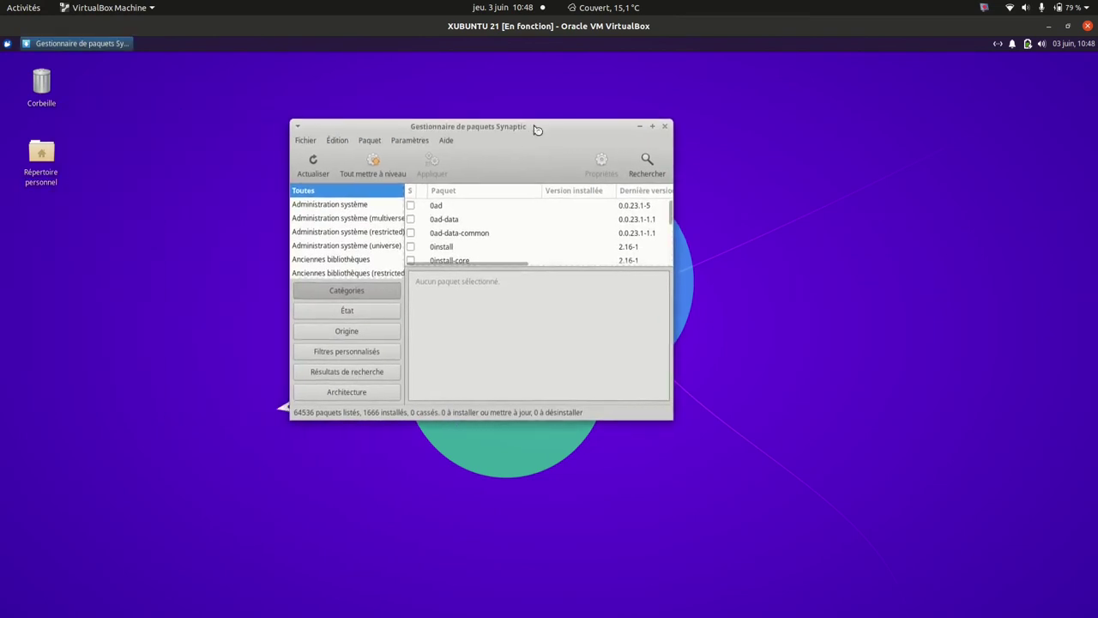
{"action": "left_click", "coordinate": [654, 130]}
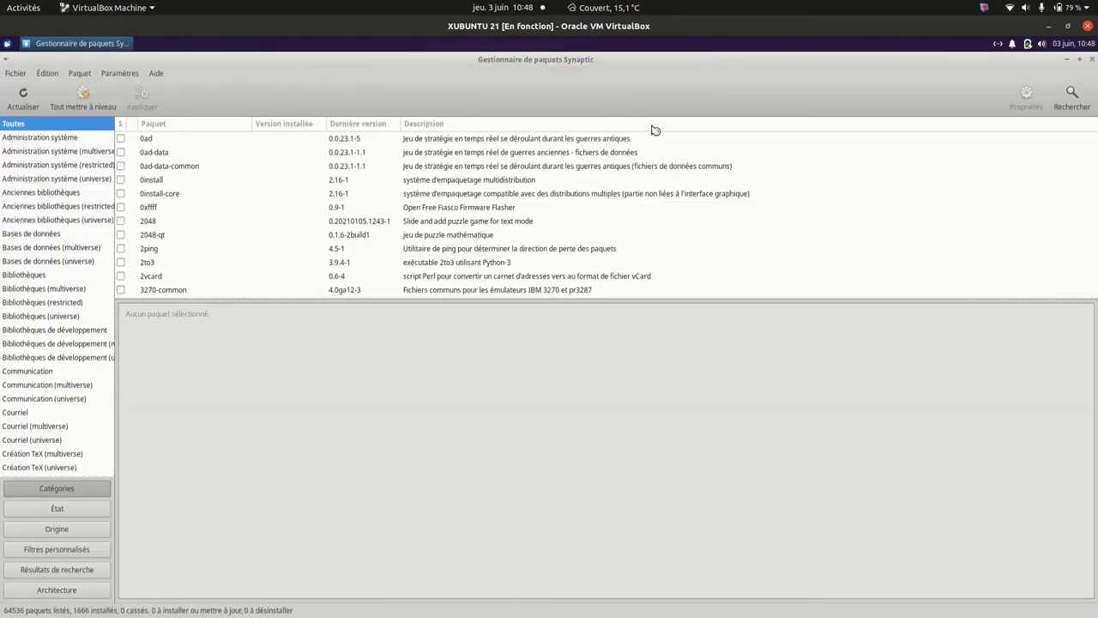
Step: Search the package descriptions and names for "budgie"
{"action": "left_click", "coordinate": [1073, 97]}
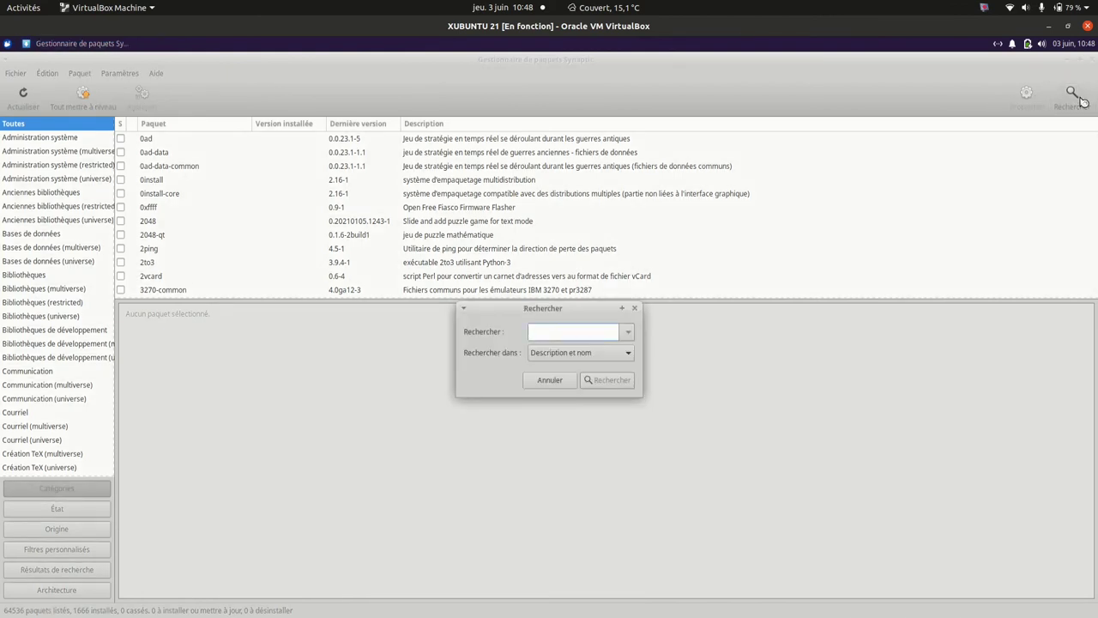
{"action": "type", "text": "budgie"}
{"action": "left_click", "coordinate": [613, 382]}
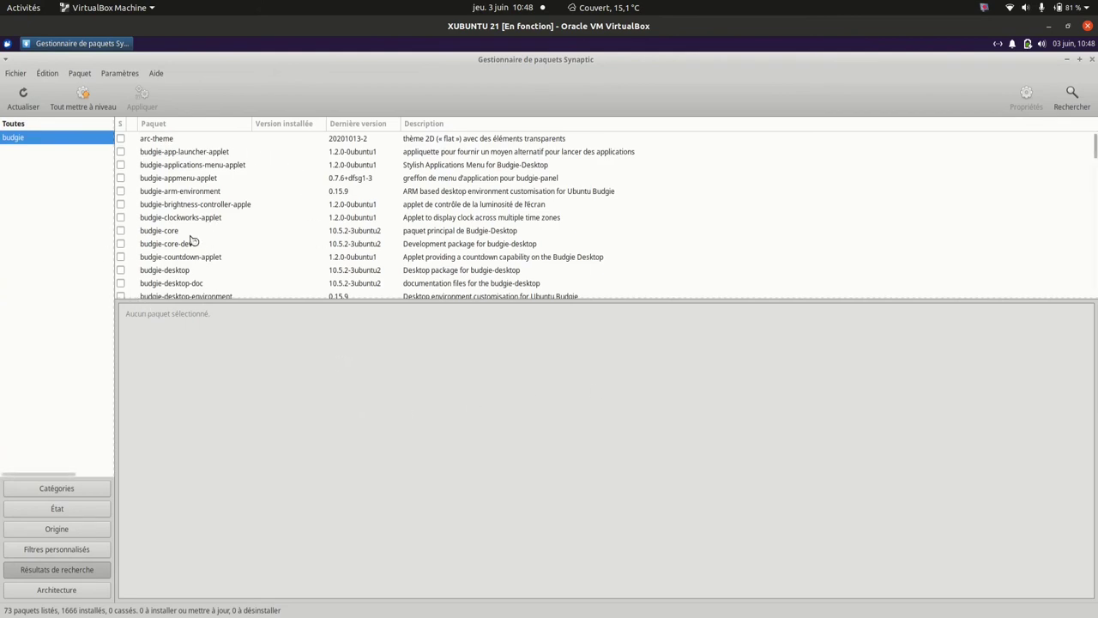
Step: Mark the budgie-desktop package and its additional required packages for installation, and apply the changes
{"action": "left_click", "coordinate": [120, 271]}
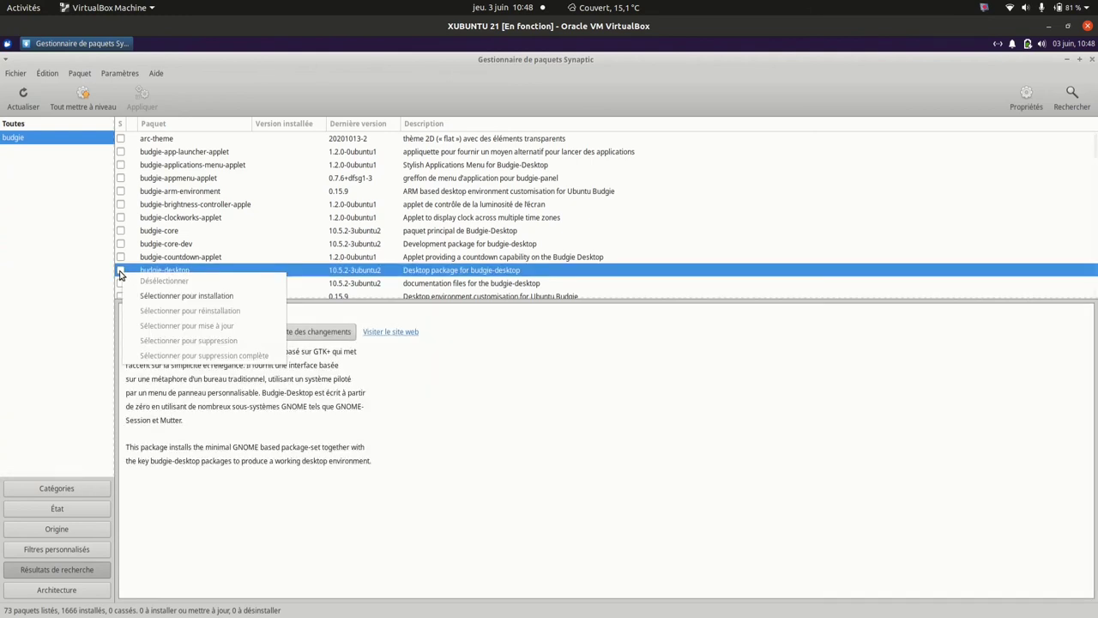
{"action": "left_click", "coordinate": [171, 296]}
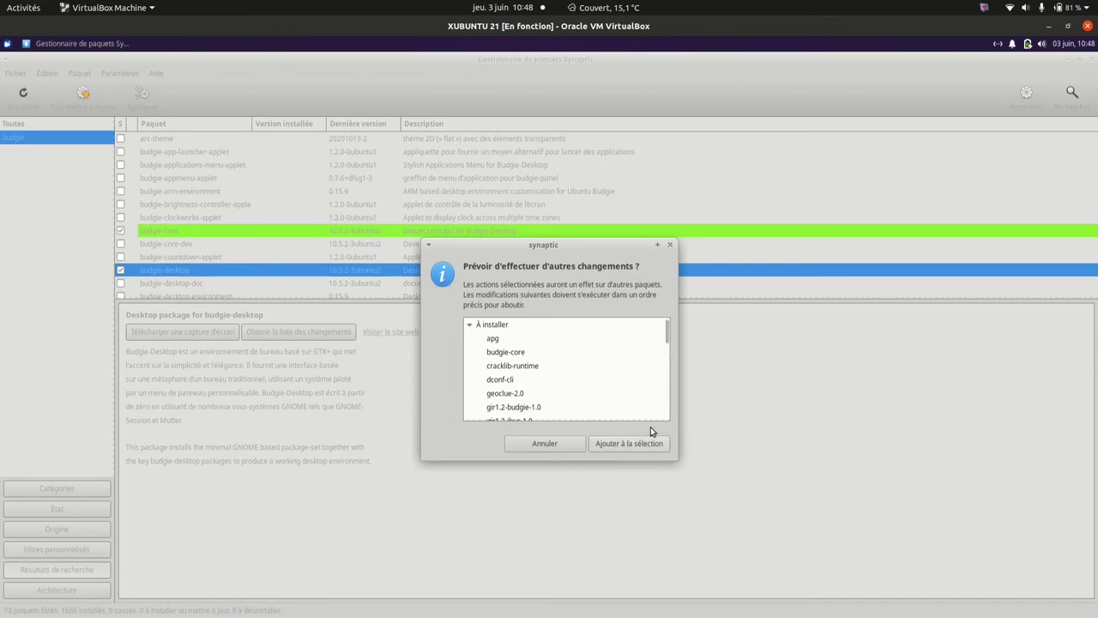
{"action": "left_click", "coordinate": [654, 448]}
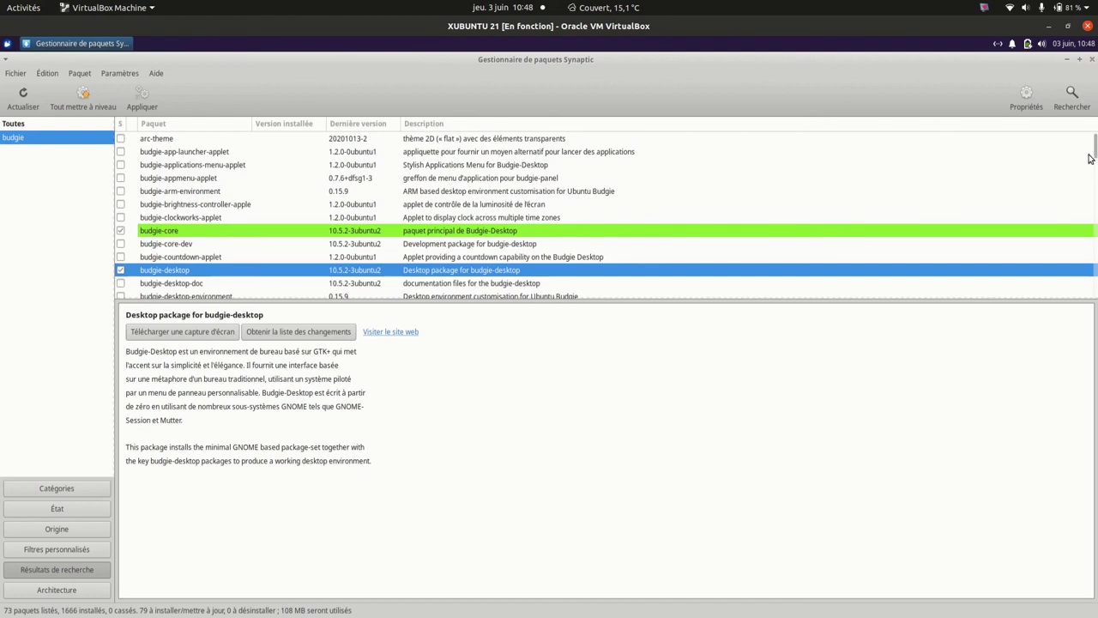
{"action": "mouse_move", "coordinate": [1093, 157]}
{"action": "left_mouse_down"}
{"action": "mouse_move", "coordinate": [1094, 277]}
{"action": "mouse_move", "coordinate": [1091, 155]}
{"action": "left_mouse_up"}
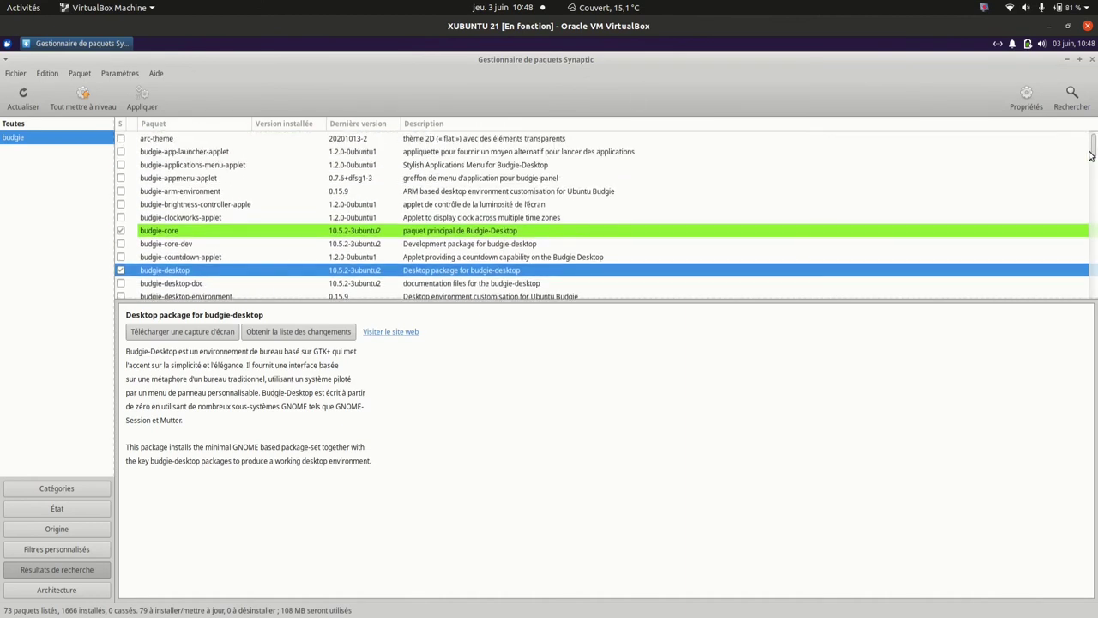
{"action": "left_click", "coordinate": [143, 104]}
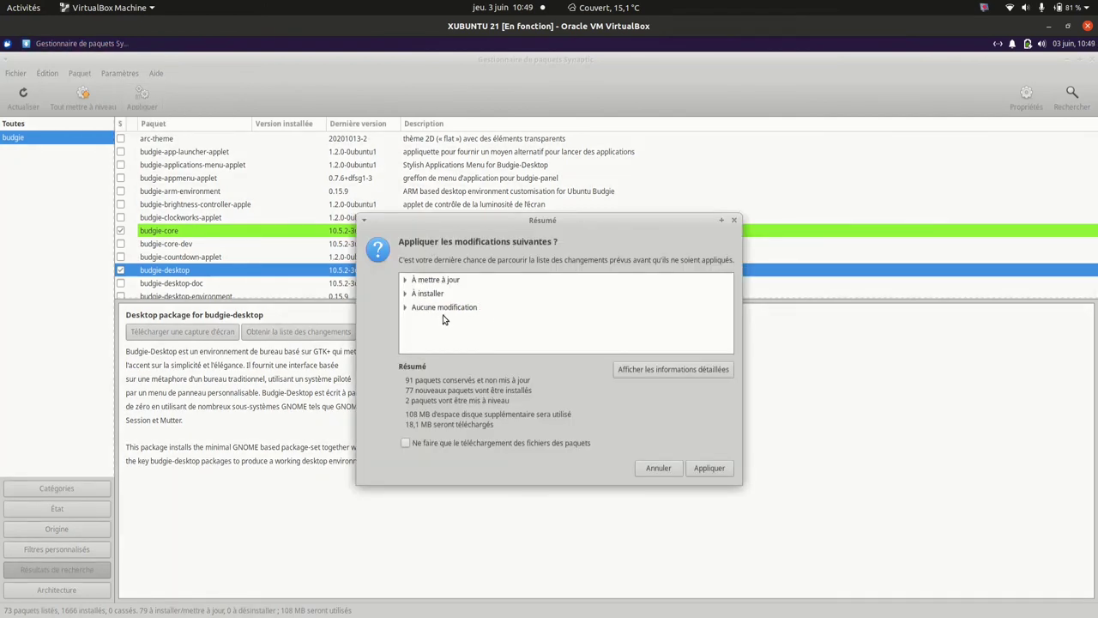
{"action": "left_click", "coordinate": [715, 470]}
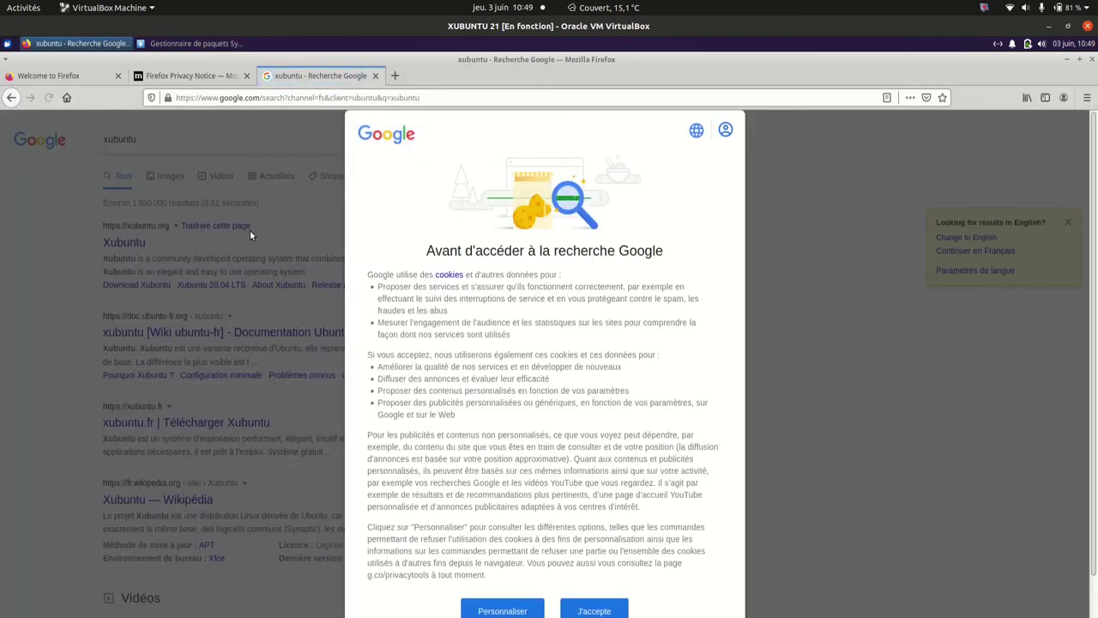
Step: In Firefox, accept Google's cookies and open the xubuntu.org, ubuntu-fr wiki, xubuntu.fr and Wikipédia results in separate tabs
{"action": "left_click", "coordinate": [605, 611]}
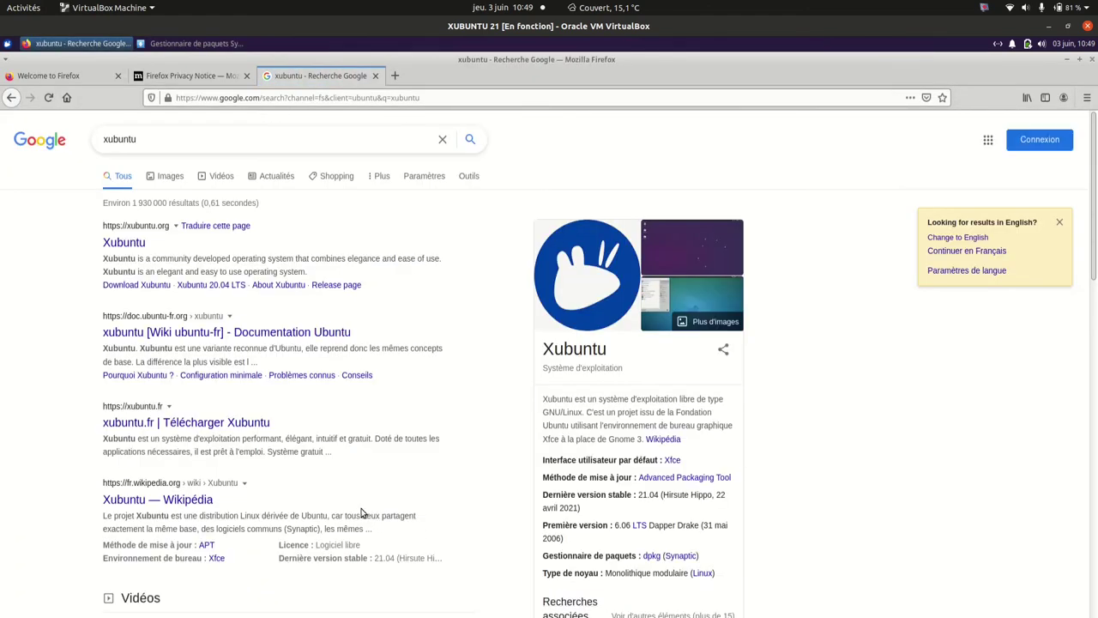
{"action": "middle_click", "coordinate": [143, 228]}
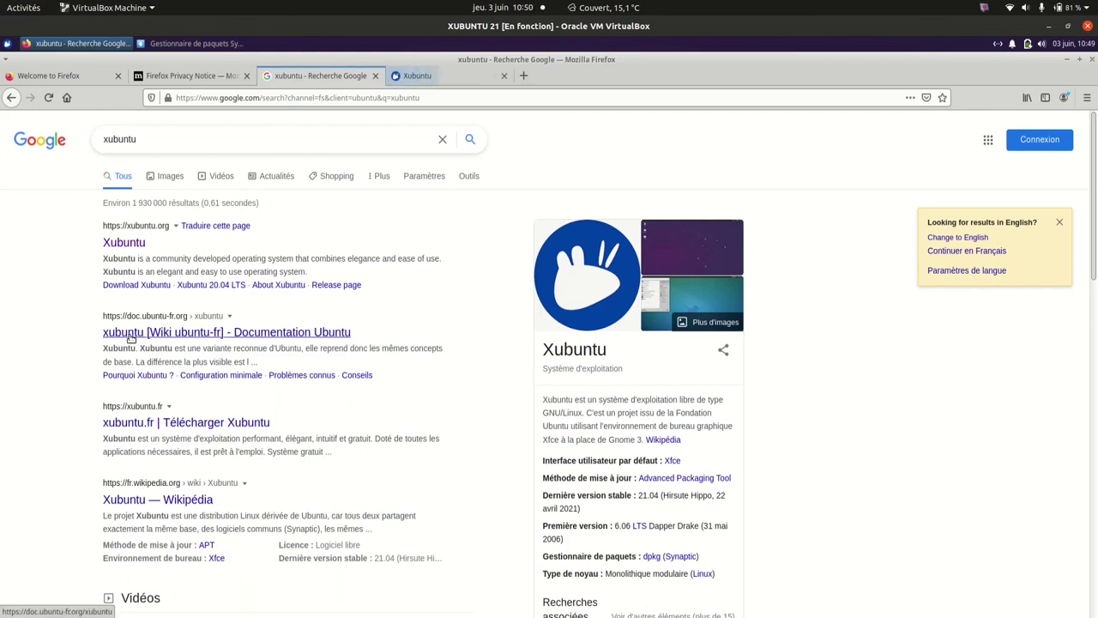
{"action": "right_click", "coordinate": [130, 338]}
{"action": "key", "text": "Escape"}
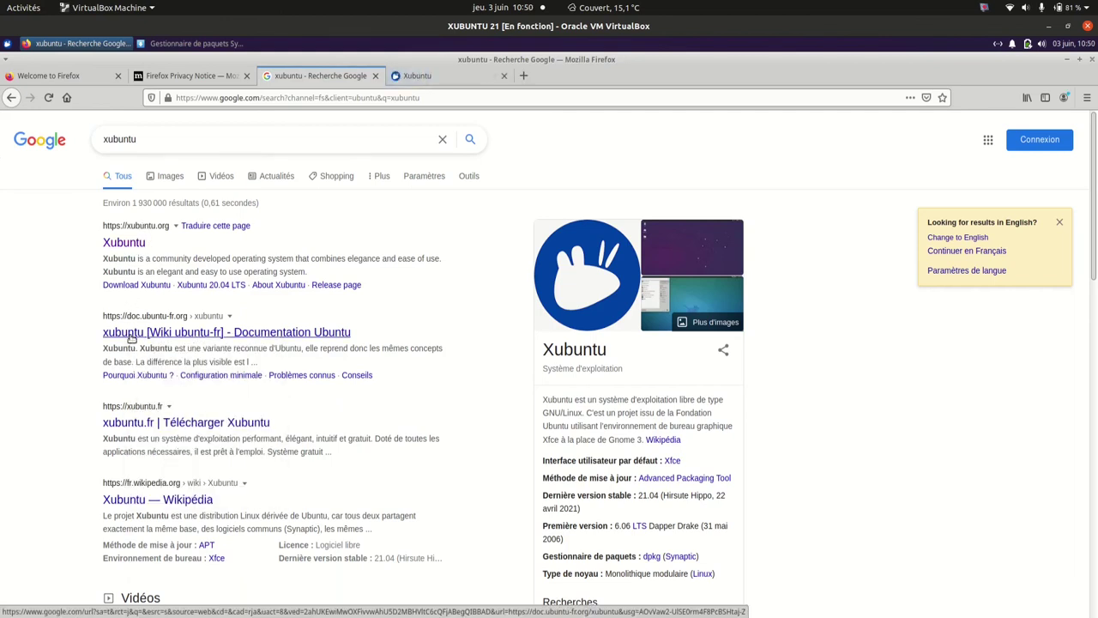
{"action": "middle_click", "coordinate": [131, 339]}
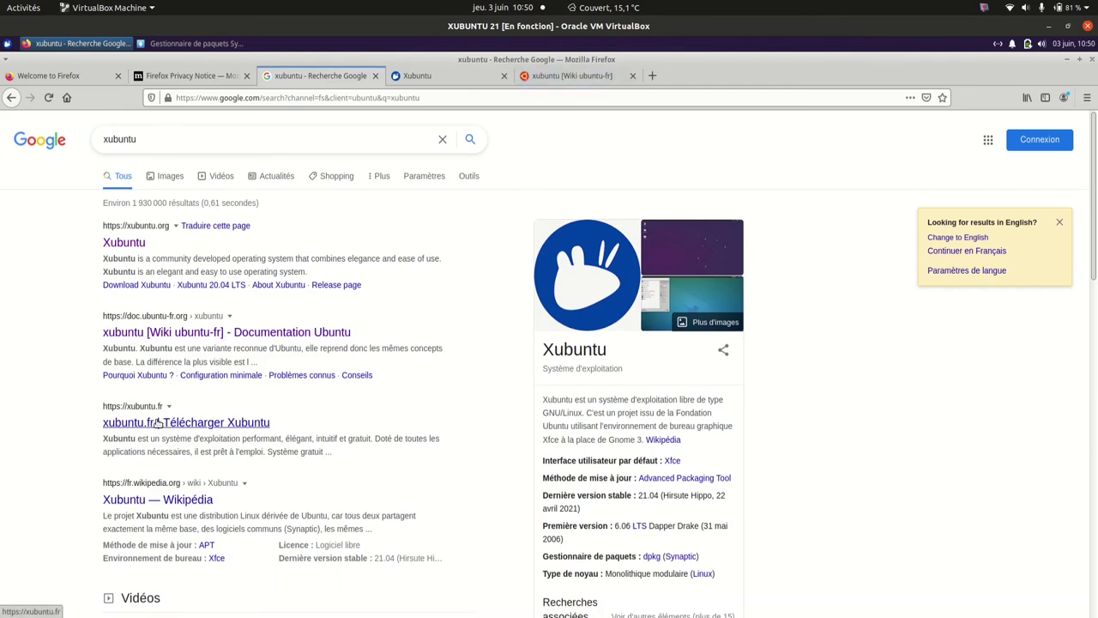
{"action": "middle_click", "coordinate": [158, 422]}
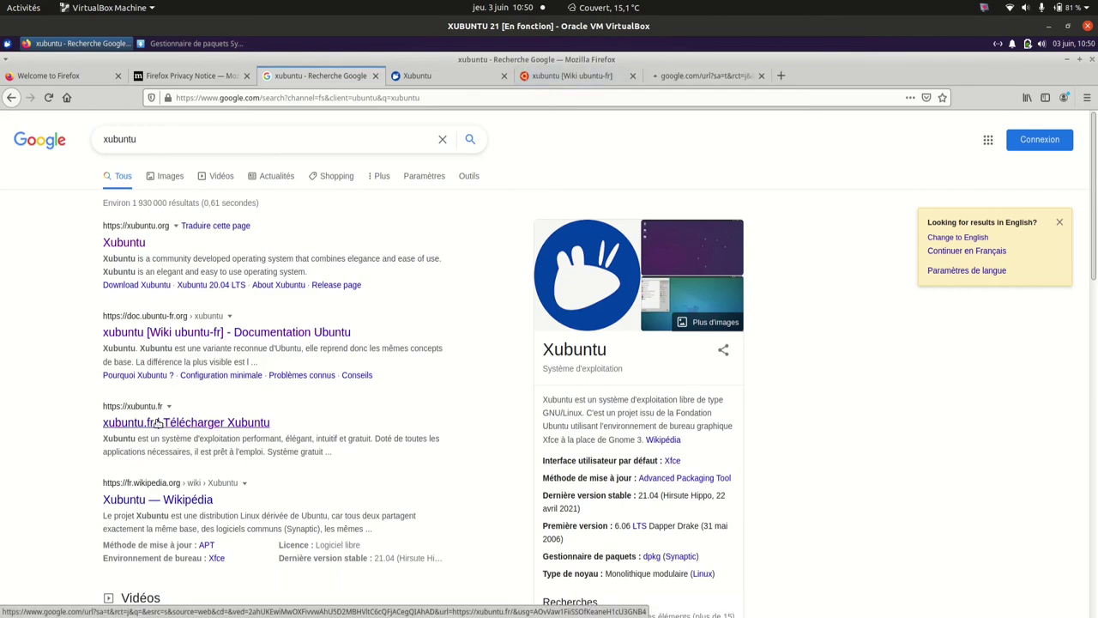
{"action": "middle_click", "coordinate": [158, 499]}
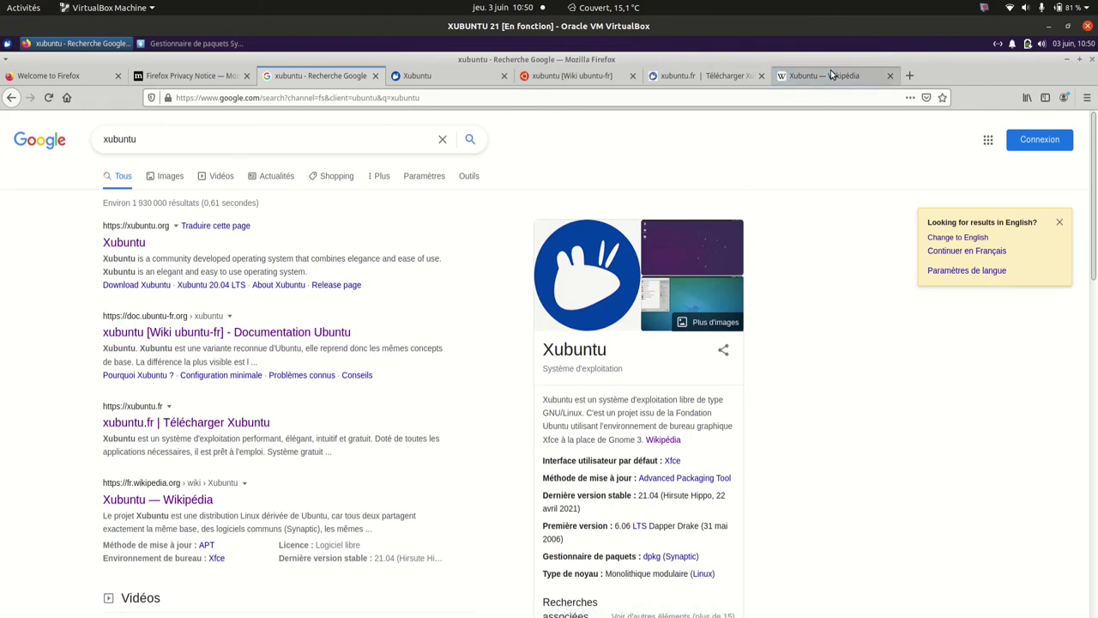
Step: View the Wikipédia, xubuntu.fr and ubuntu-fr wiki pages about Xubuntu, and close the browser
{"action": "left_click", "coordinate": [832, 75]}
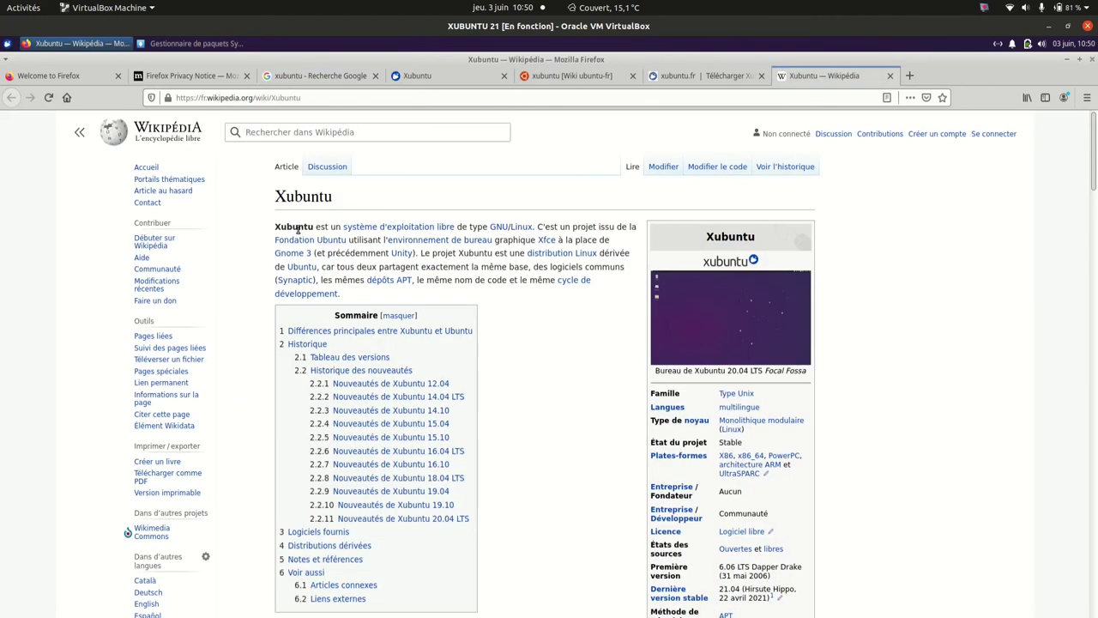
{"action": "left_click", "coordinate": [543, 243]}
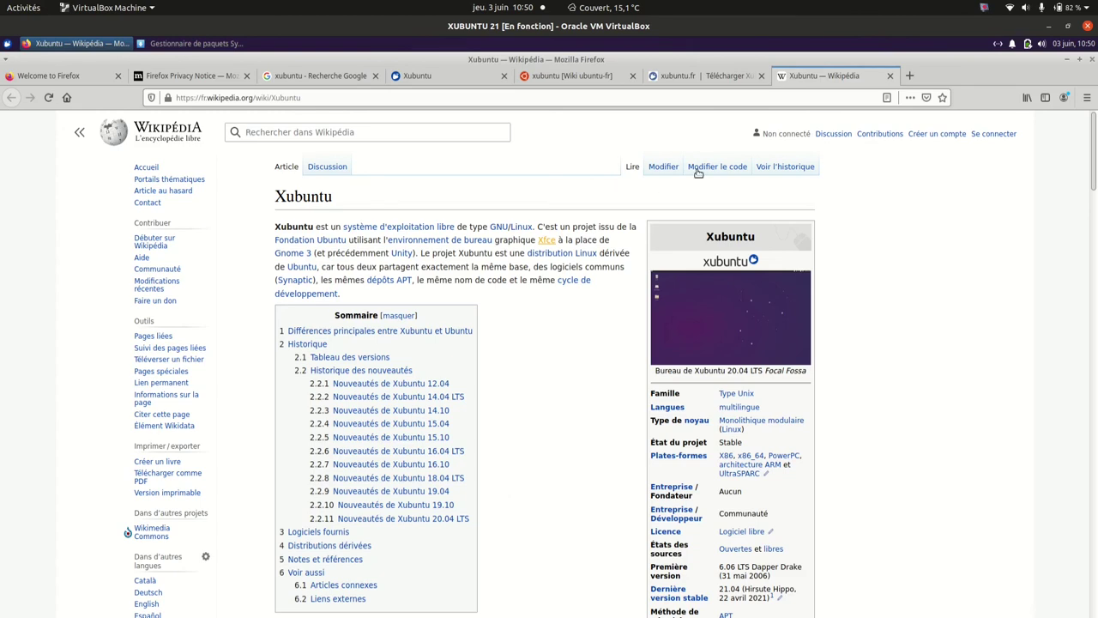
{"action": "left_click", "coordinate": [687, 79]}
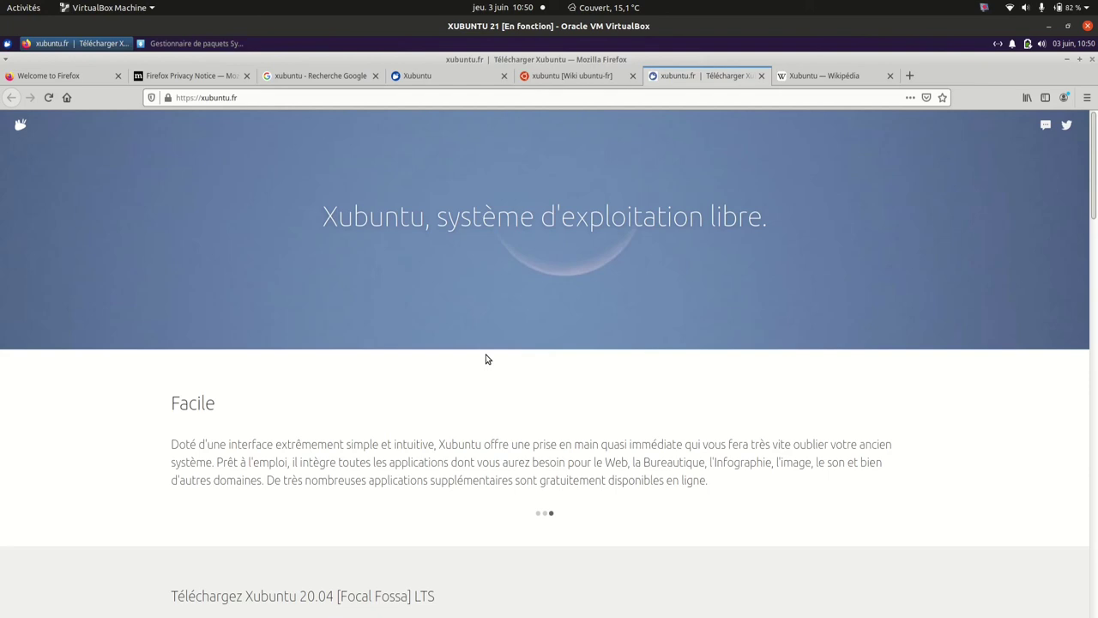
{"action": "left_click", "coordinate": [565, 78]}
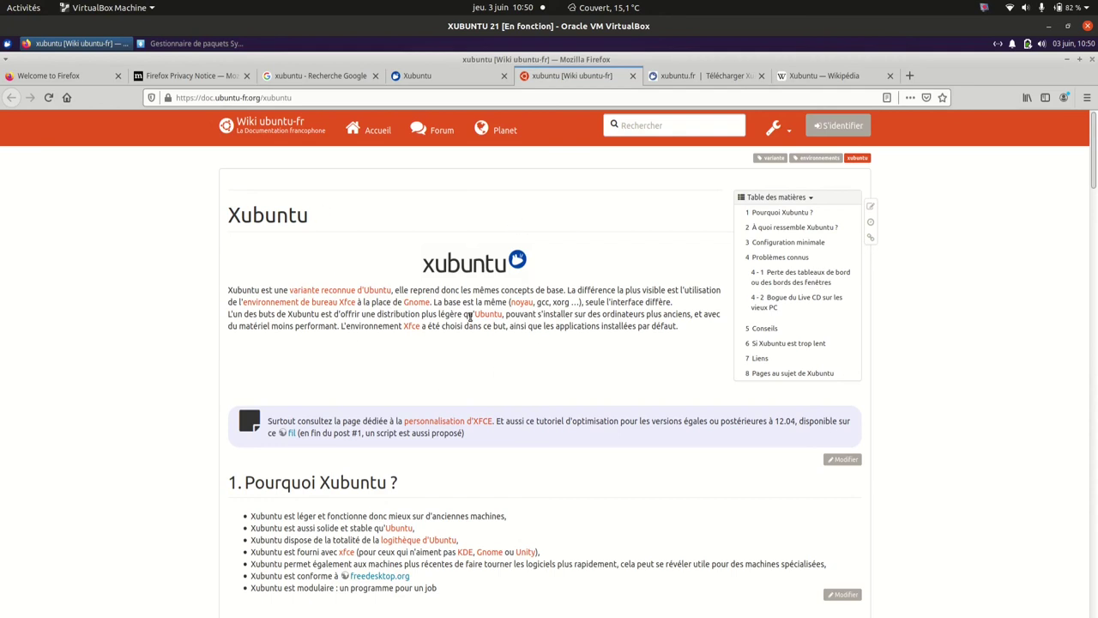
{"action": "left_click", "coordinate": [1092, 59]}
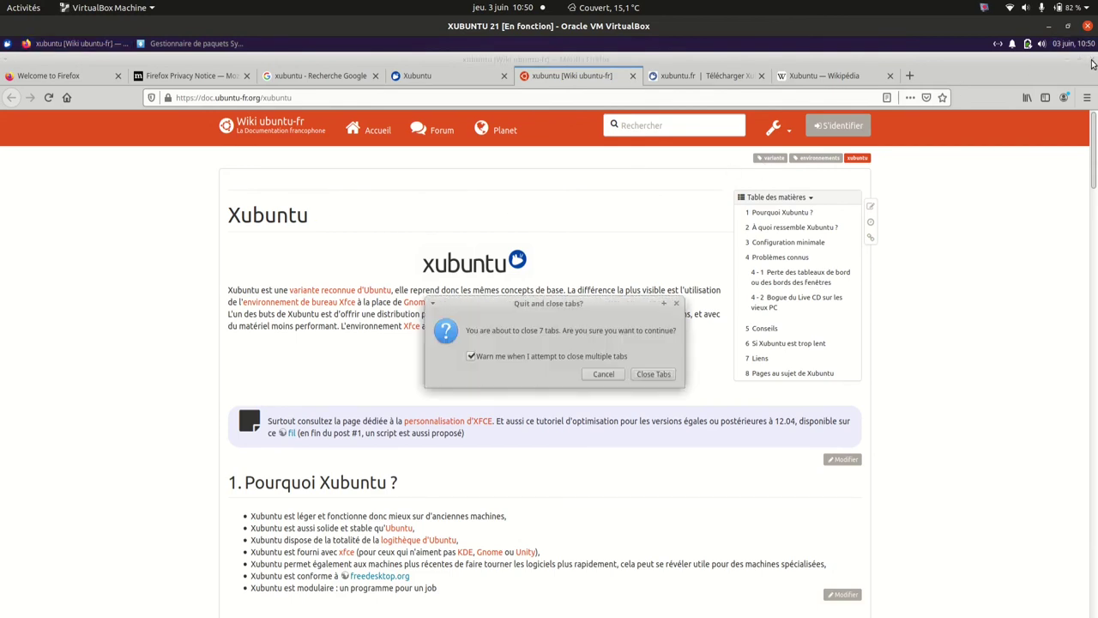